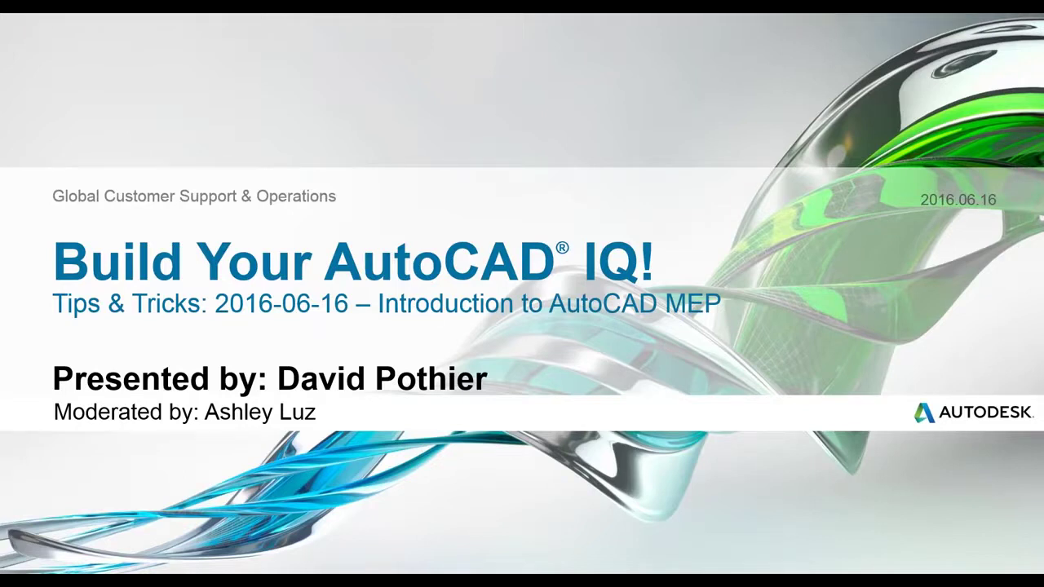
Bring the Box slide deck forward and advance from the title slide to About Us.
key("Right")
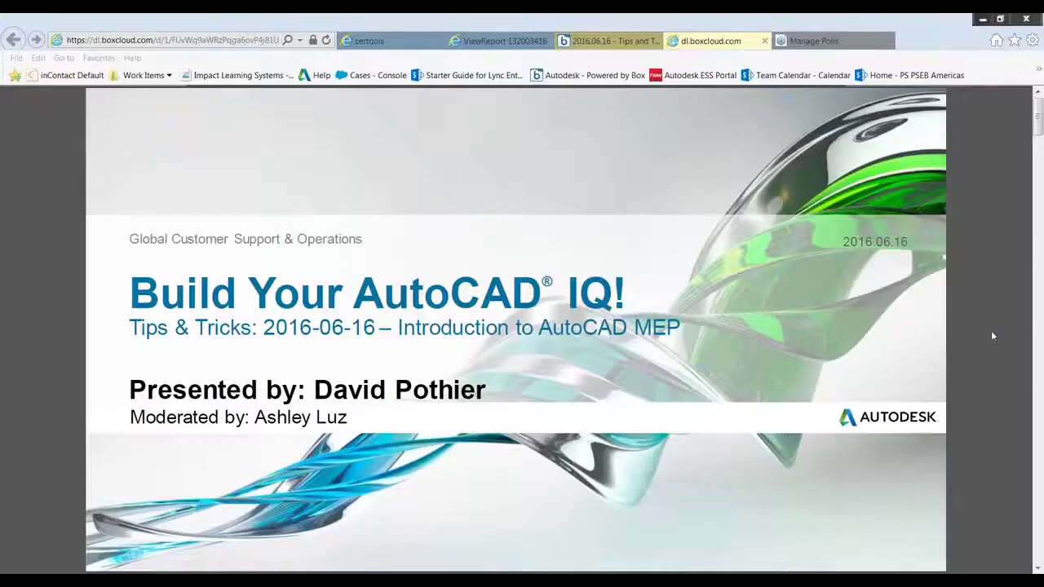
left_click(888, 356)
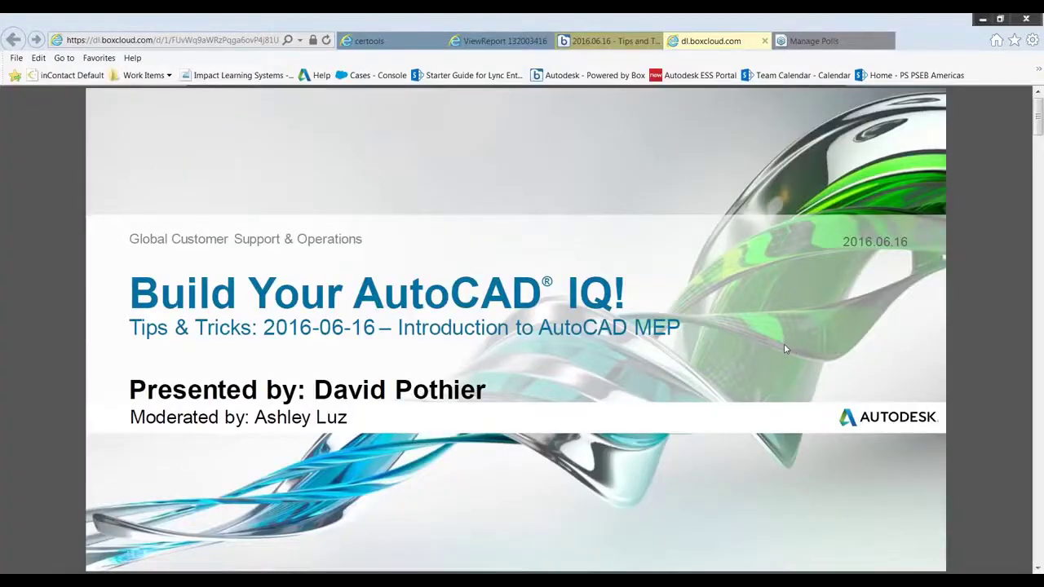
key("Right")
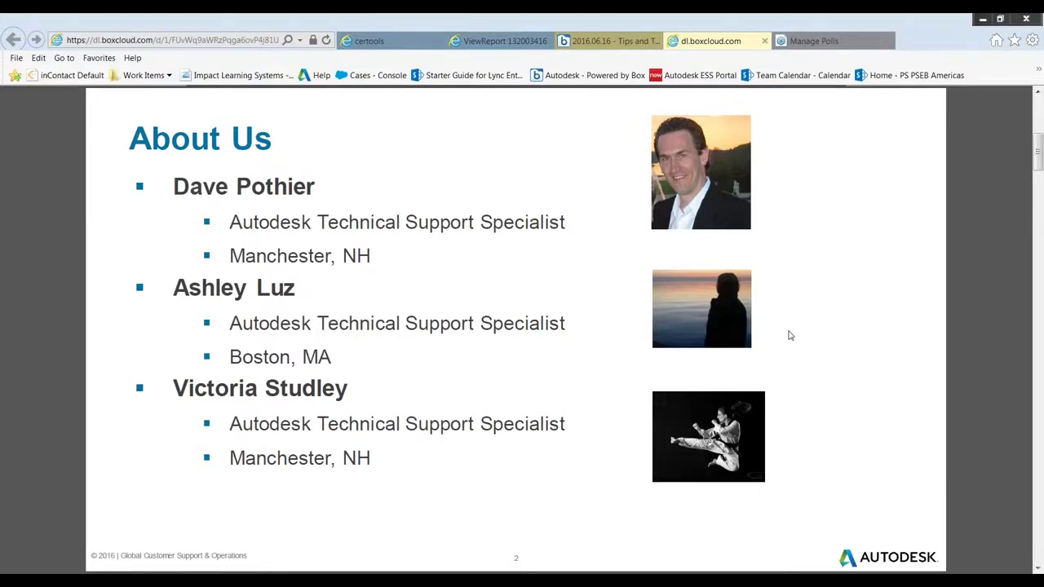
Advance the deck to slide 4, 'Welcome to the Autodesk Help Webinar Series!'.
key("Page_Down")
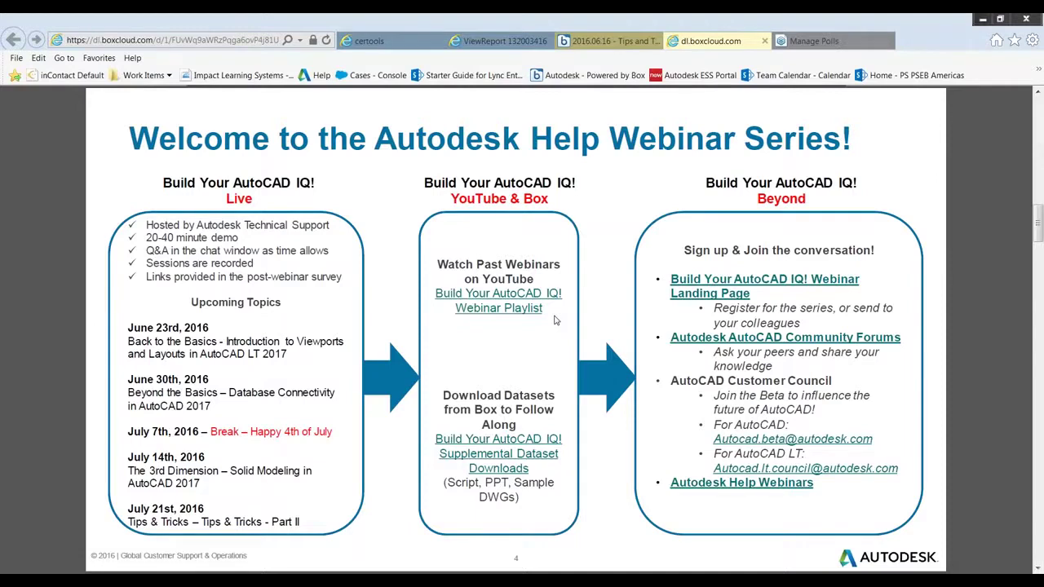
Step past the Knowledge Network slide to slide 6, the AutoCAD MEP agenda.
left_click(572, 286)
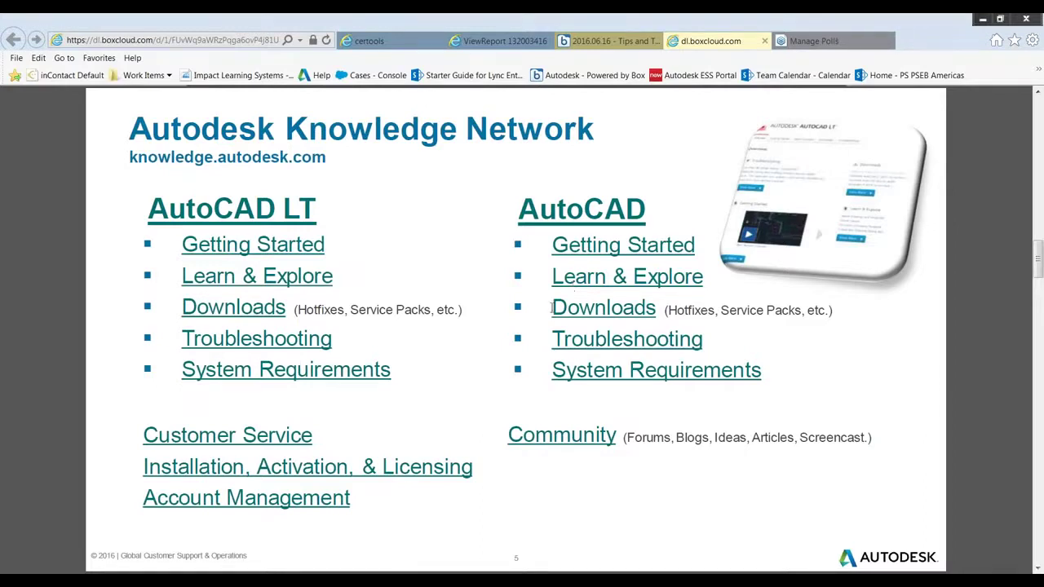
key("Right")
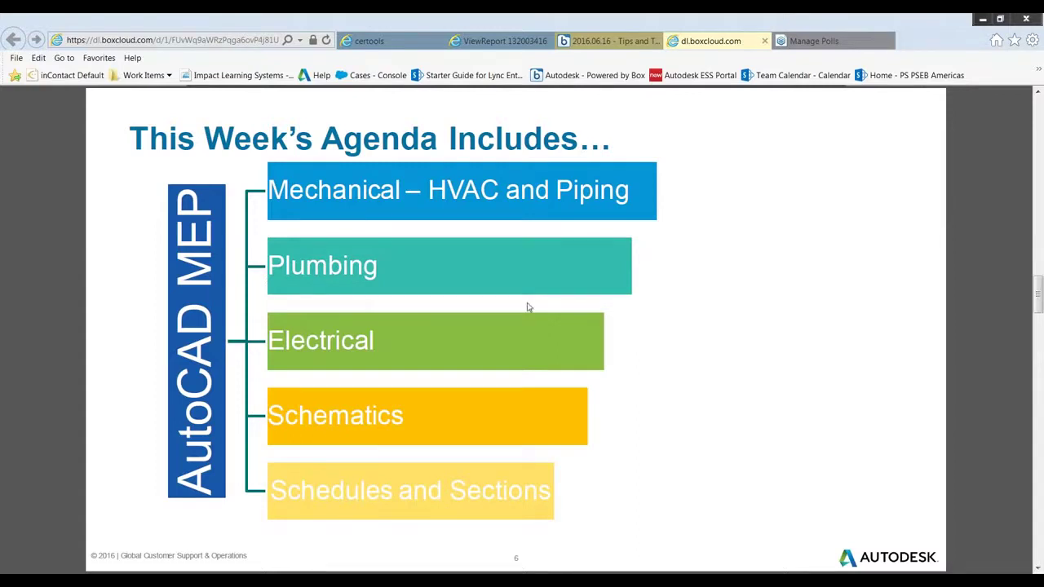
Scroll to slide 7, then switch to the HVAC 2nd Floor drawing in AutoCAD MEP.
scroll(530, 294, "down", 1)
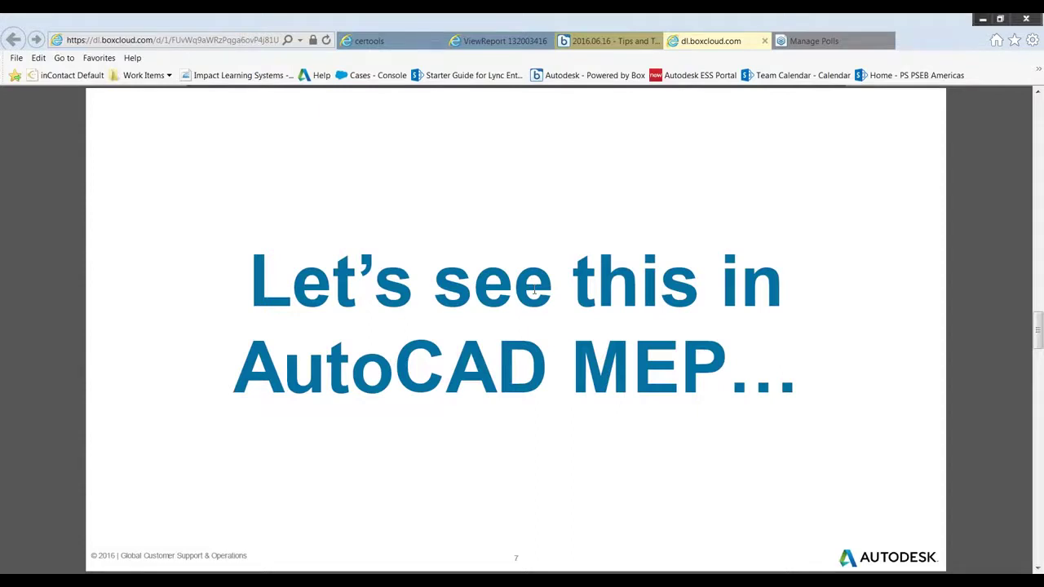
key("alt+Tab")
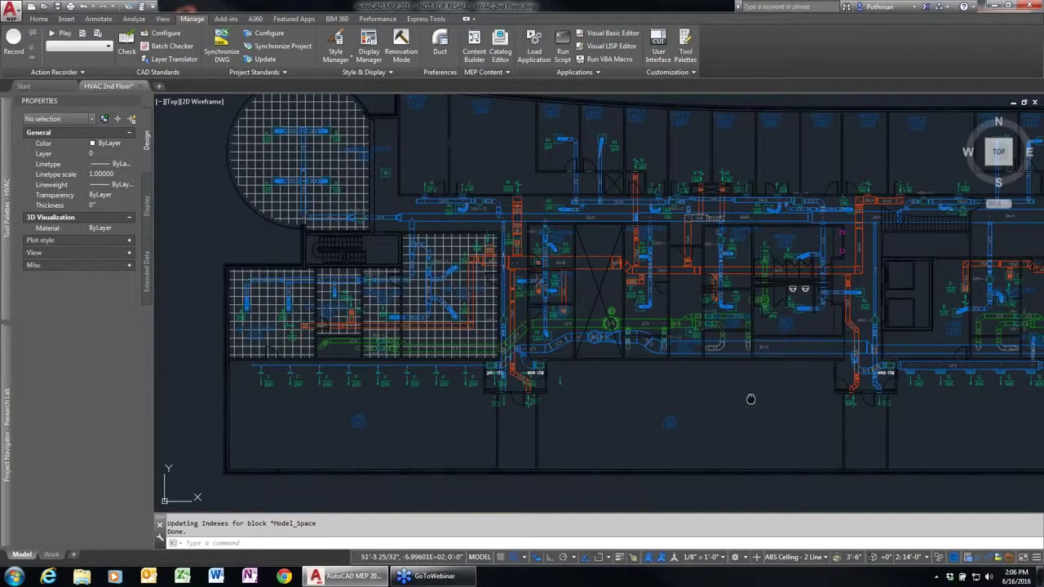
Pan the floor plan down and expand the HVAC tool palettes to their Annotation tools.
middle_click_drag(750, 399, 741, 352)
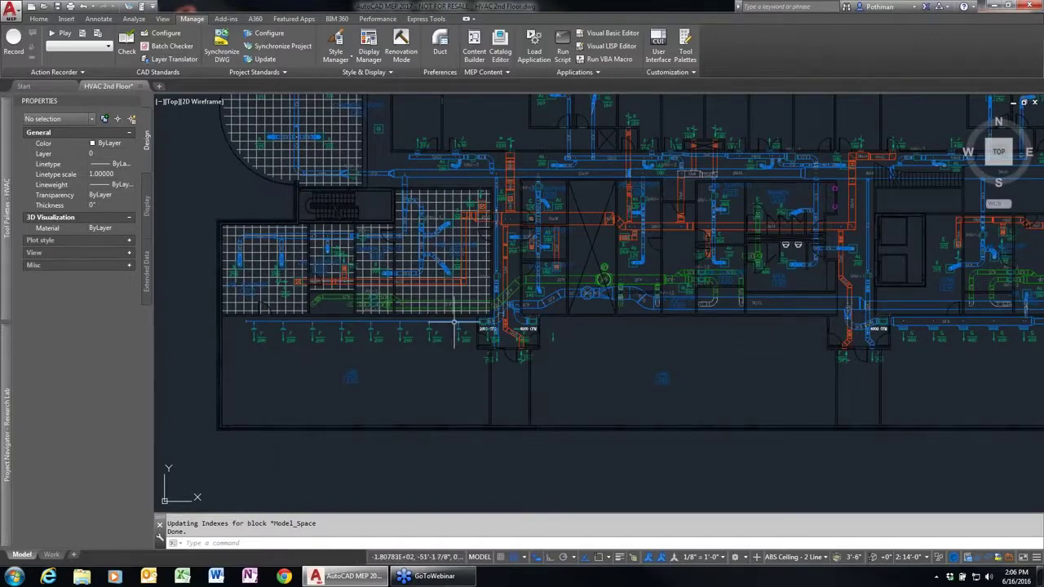
mouse_move(3, 183)
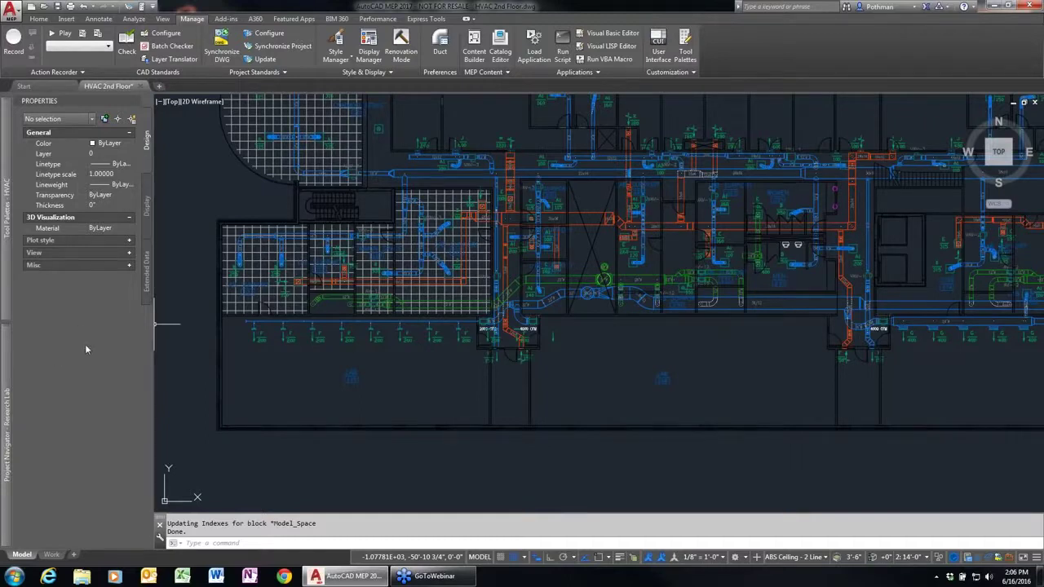
Show the Duct palette tools, then return to Home so Properties replaces the Constructs list.
mouse_move(4, 281)
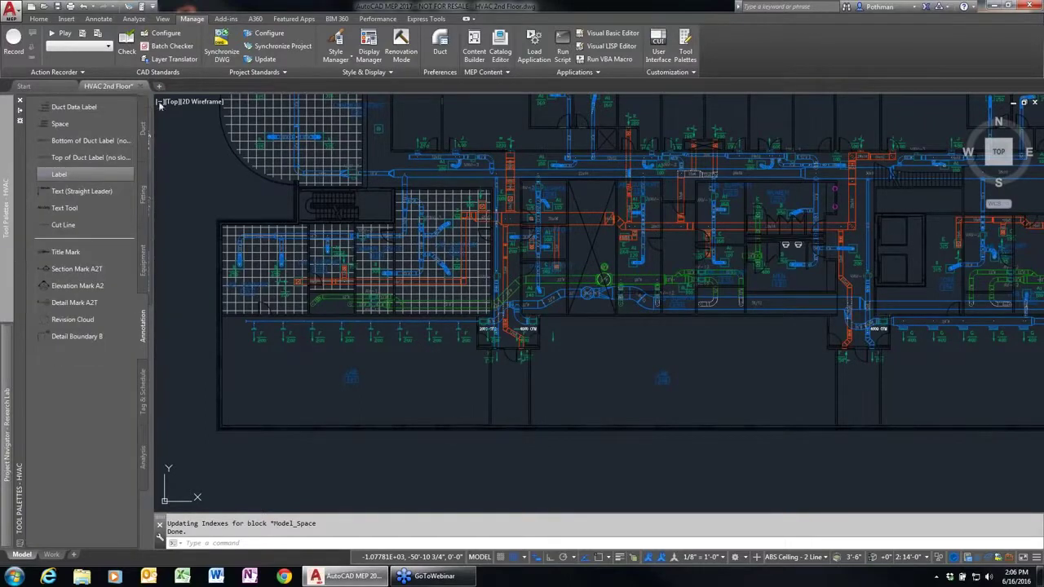
left_click(142, 124)
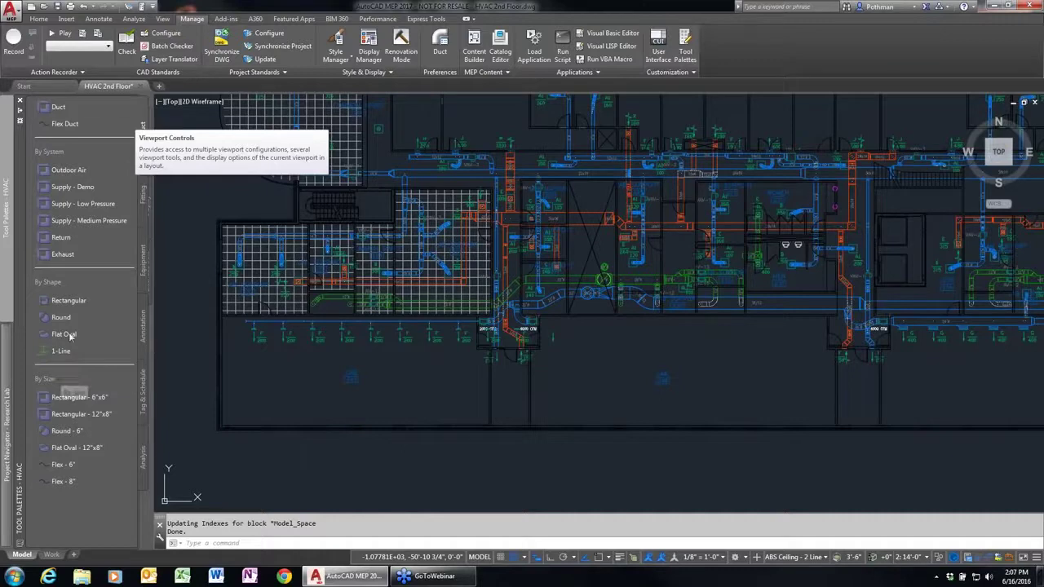
left_click(39, 19)
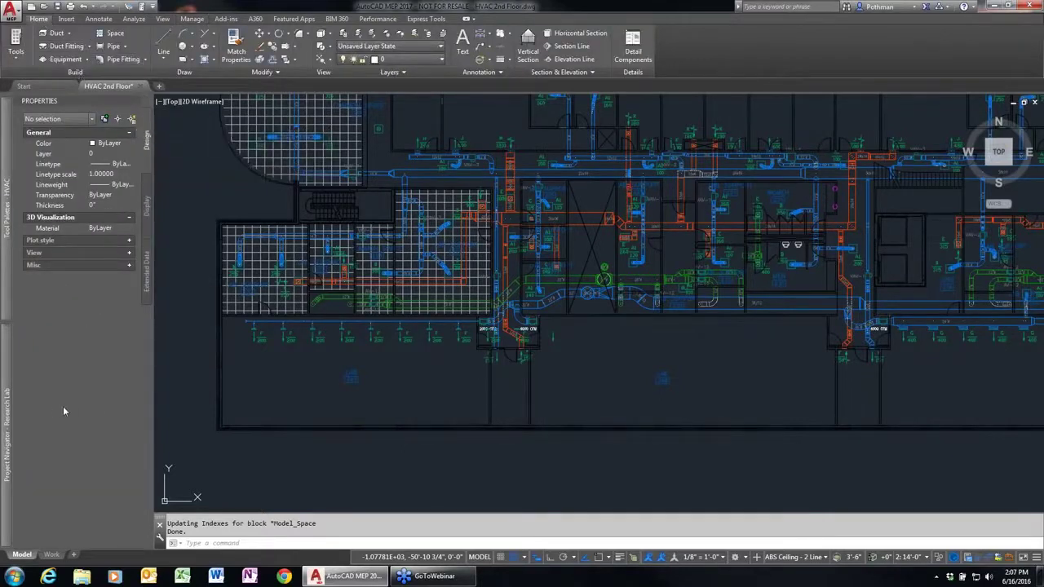
mouse_move(13, 417)
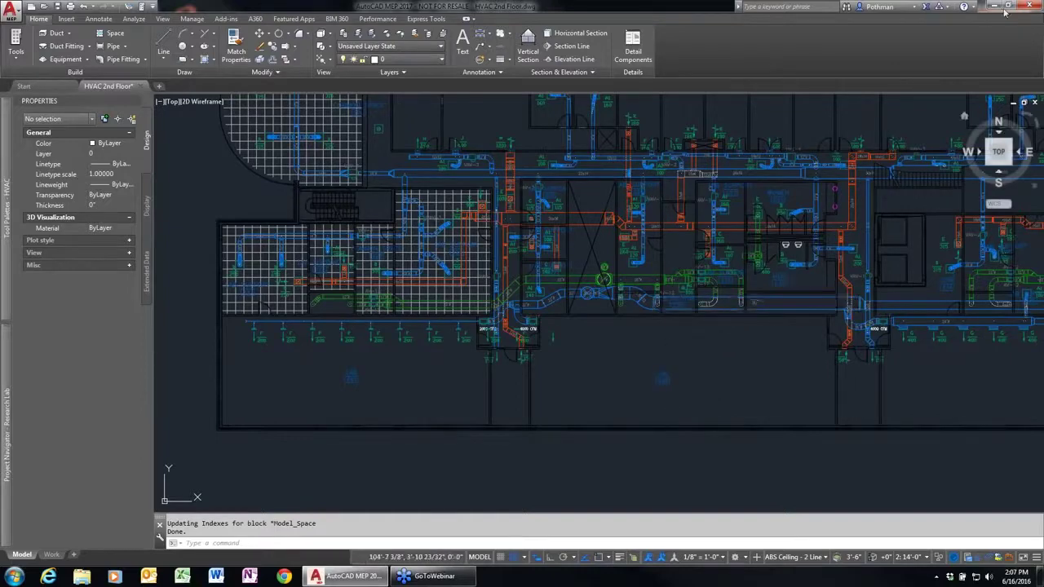
Show the desktop and review the US Imperial, Global and US Metric MEP 2017 shortcuts.
key("super+d")
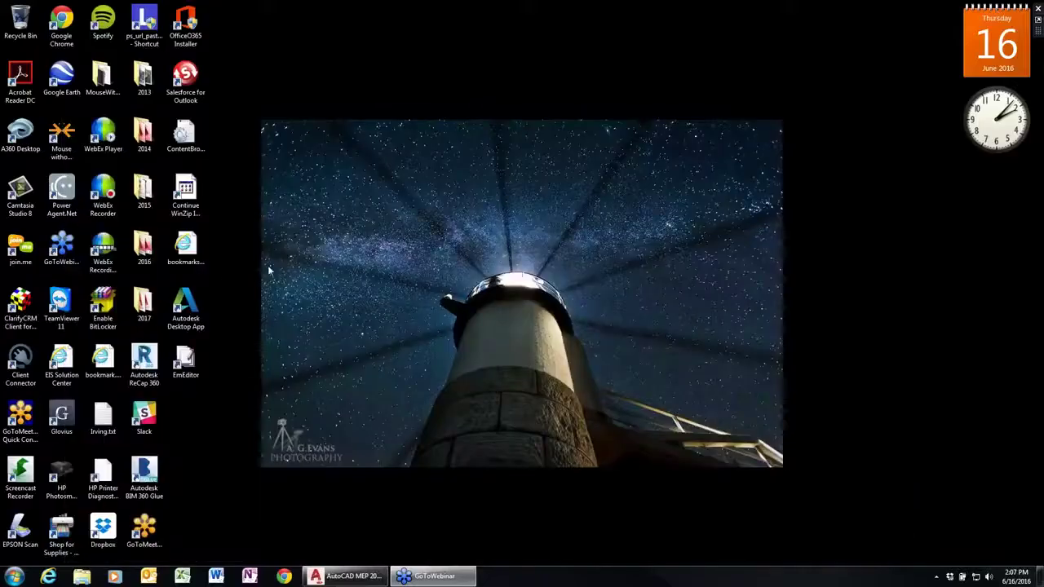
double_click(145, 304)
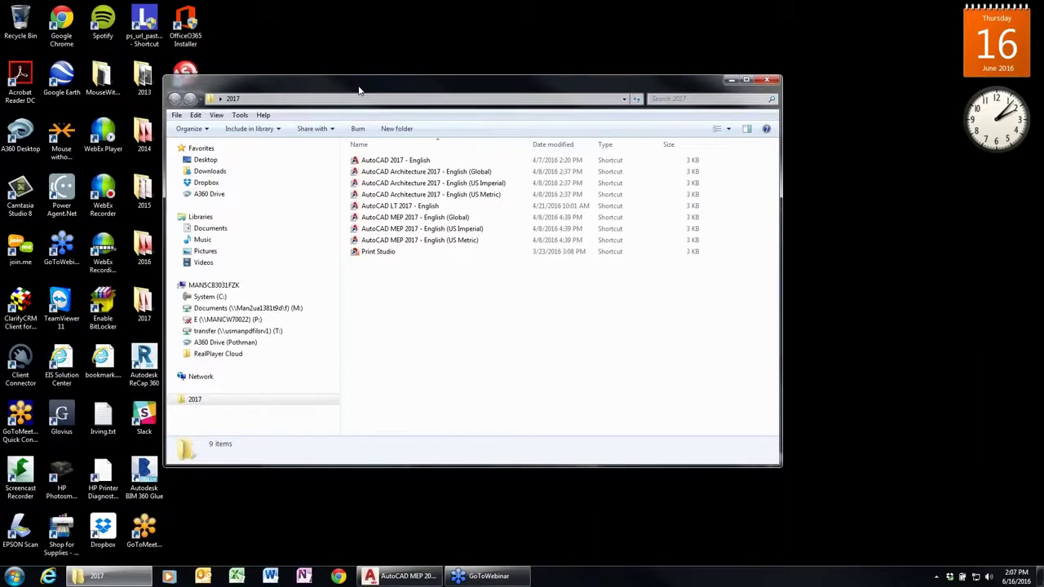
left_click(469, 231)
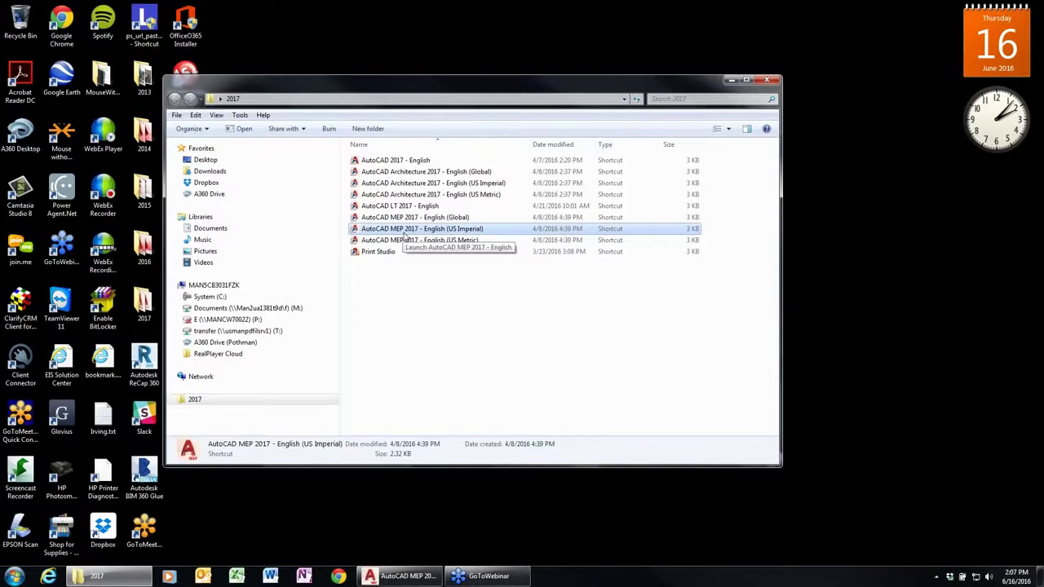
left_click(447, 218)
left_click(446, 244)
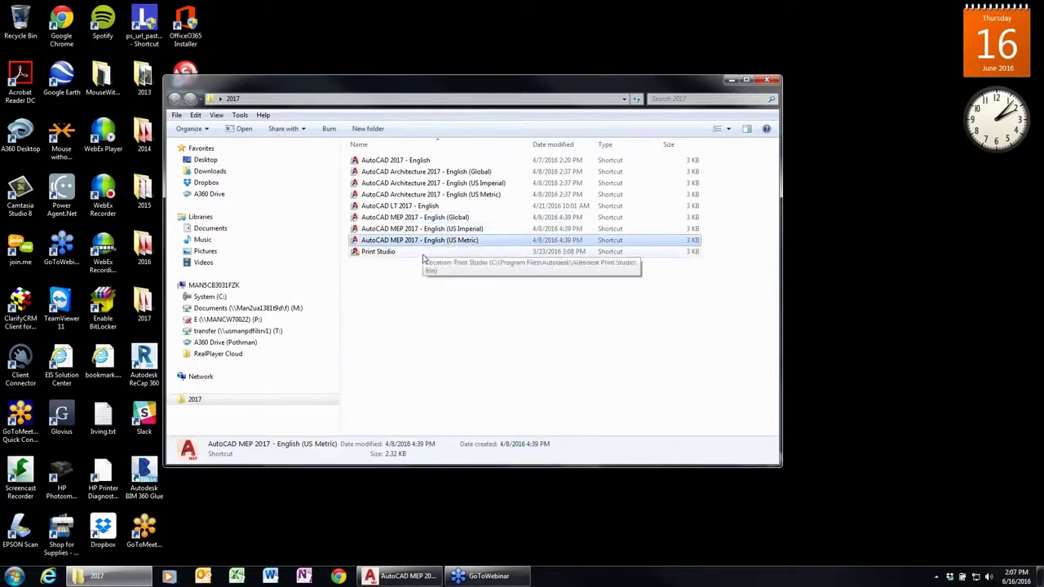
left_click(436, 230)
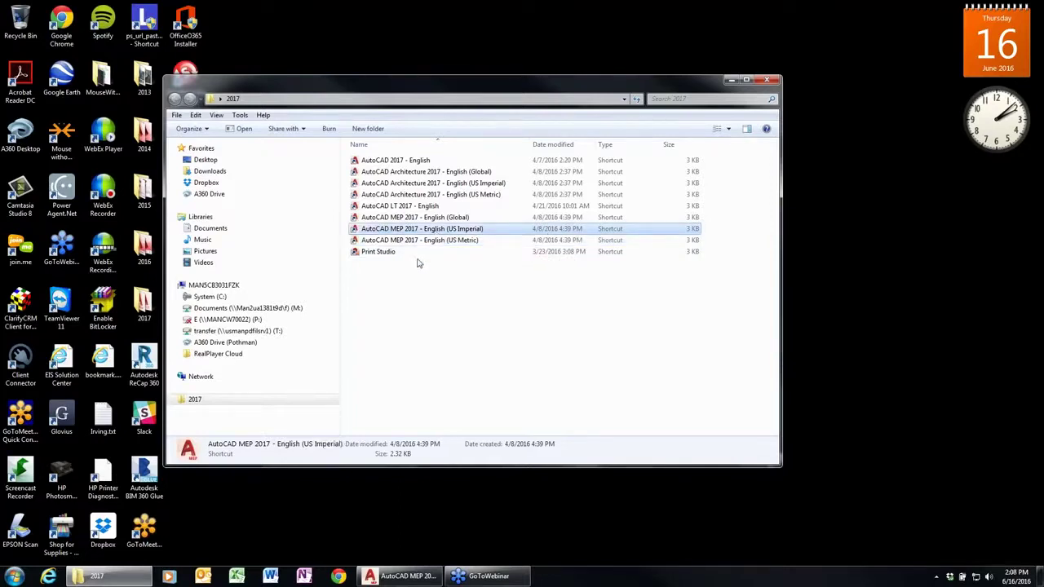
Close the 2017 folder, return to AutoCAD MEP and enter the OP command.
left_click(767, 79)
left_click(351, 577)
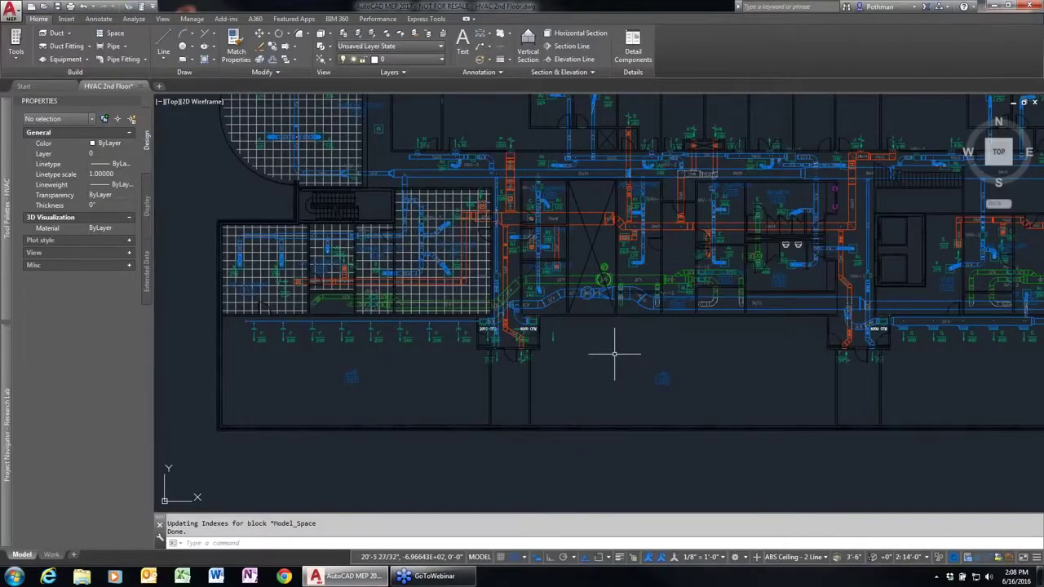
type("op")
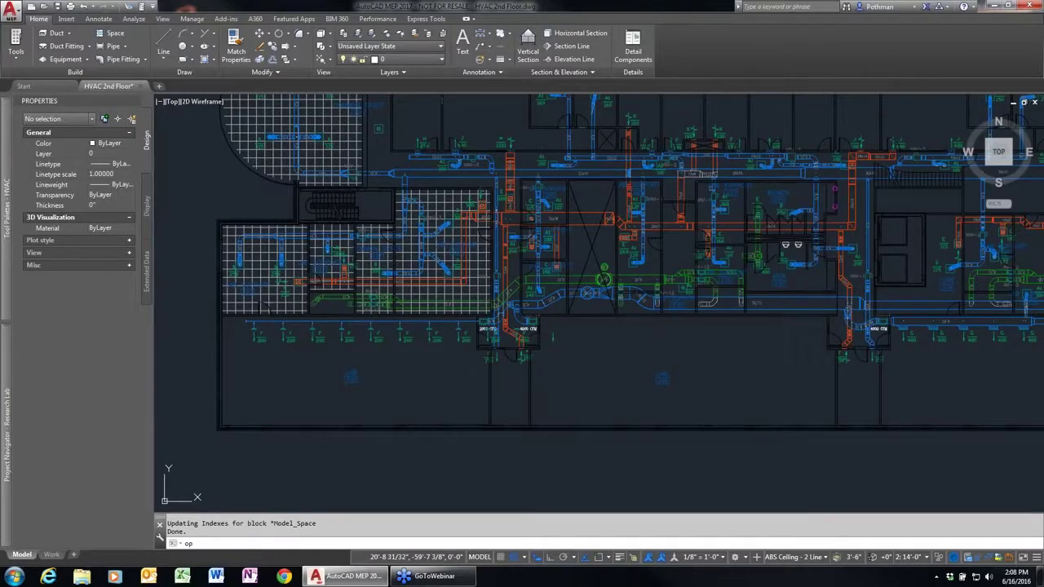
Look through the Profiles and MEP Catalogs tabs of Options, then cancel without changes.
key("Return")
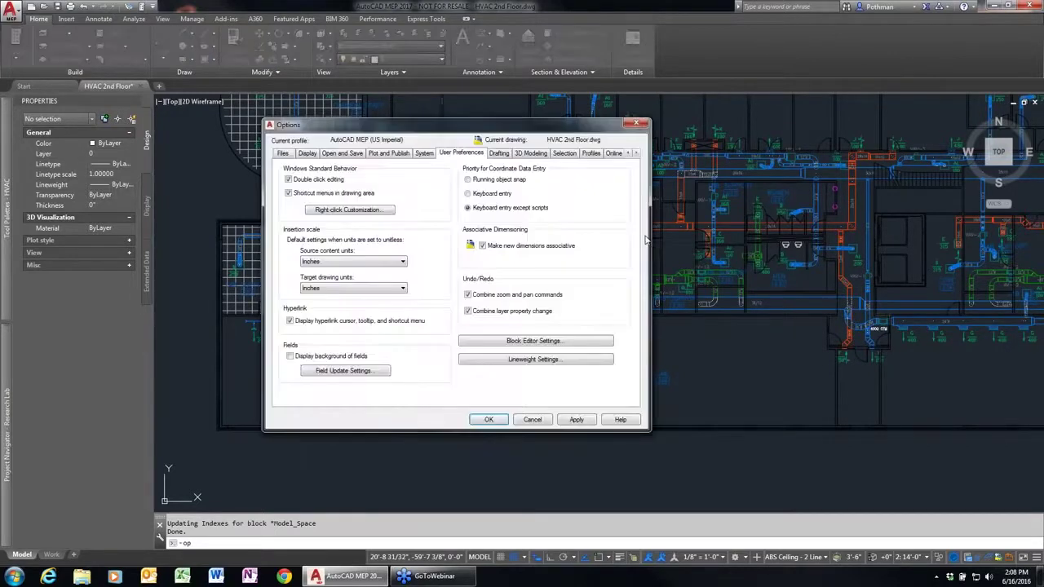
left_click(592, 154)
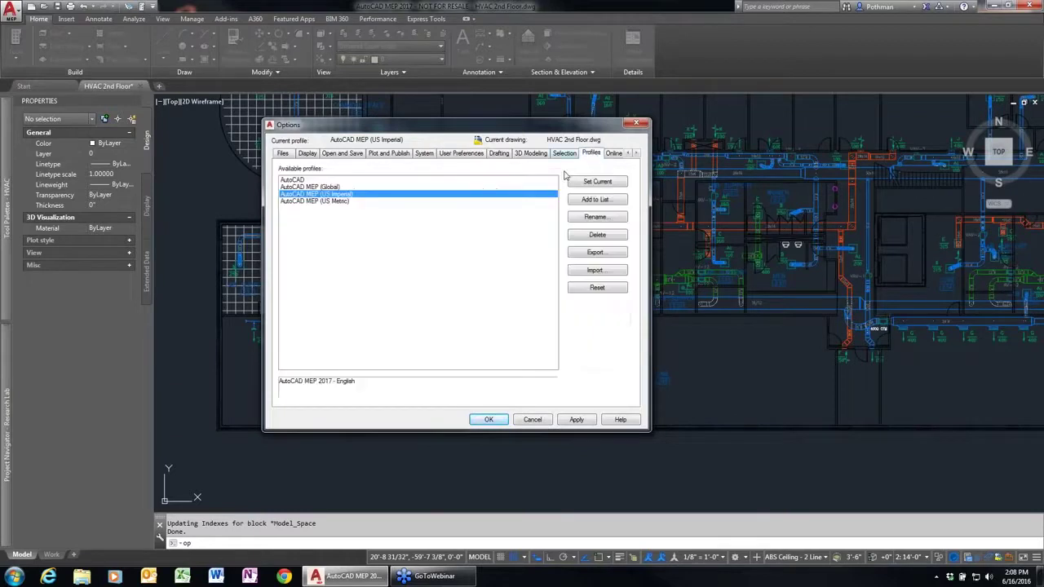
left_click(636, 153)
left_click(637, 153)
left_click(636, 153)
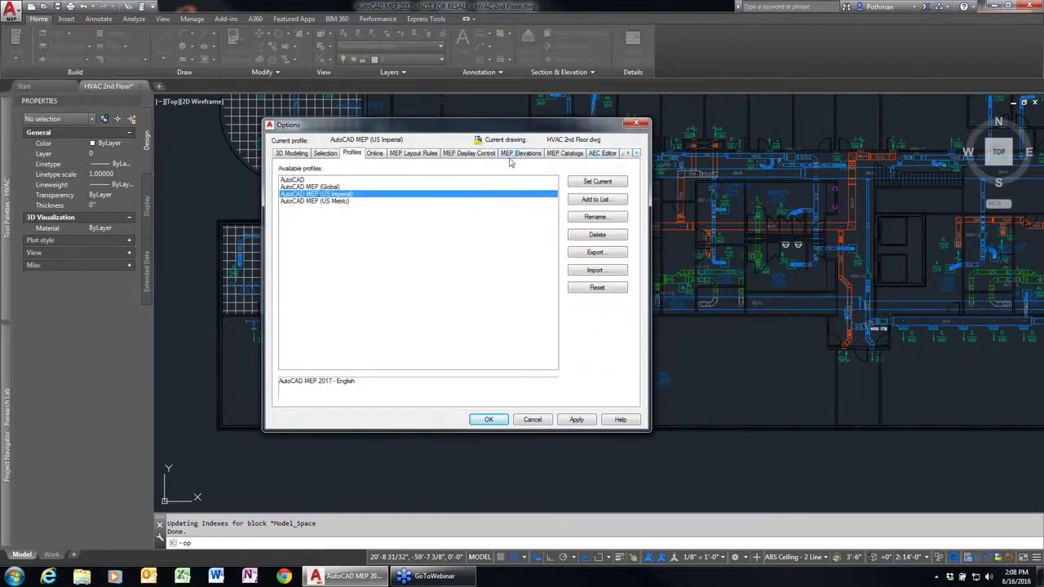
left_click(564, 155)
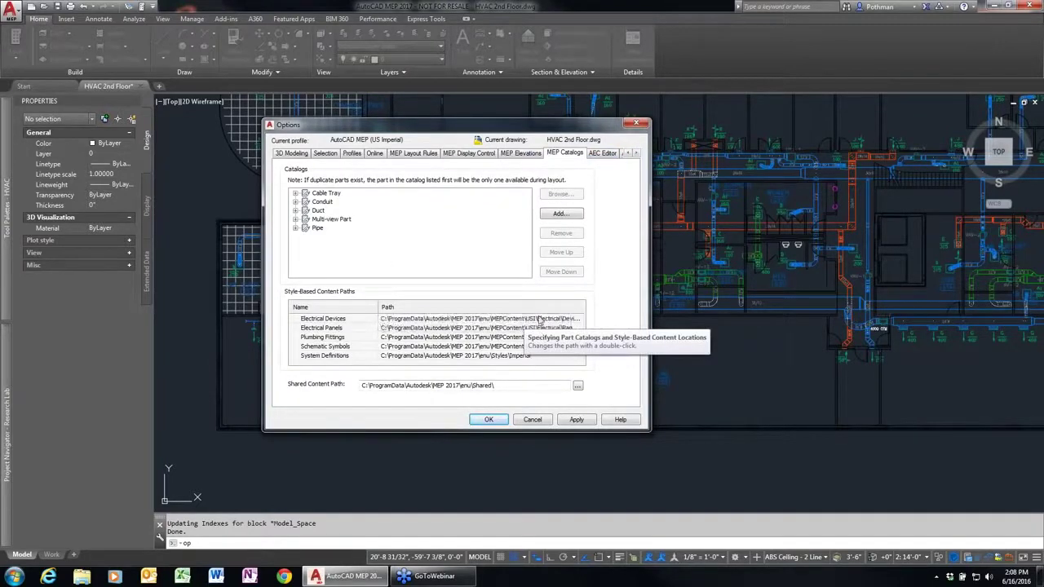
left_click(532, 419)
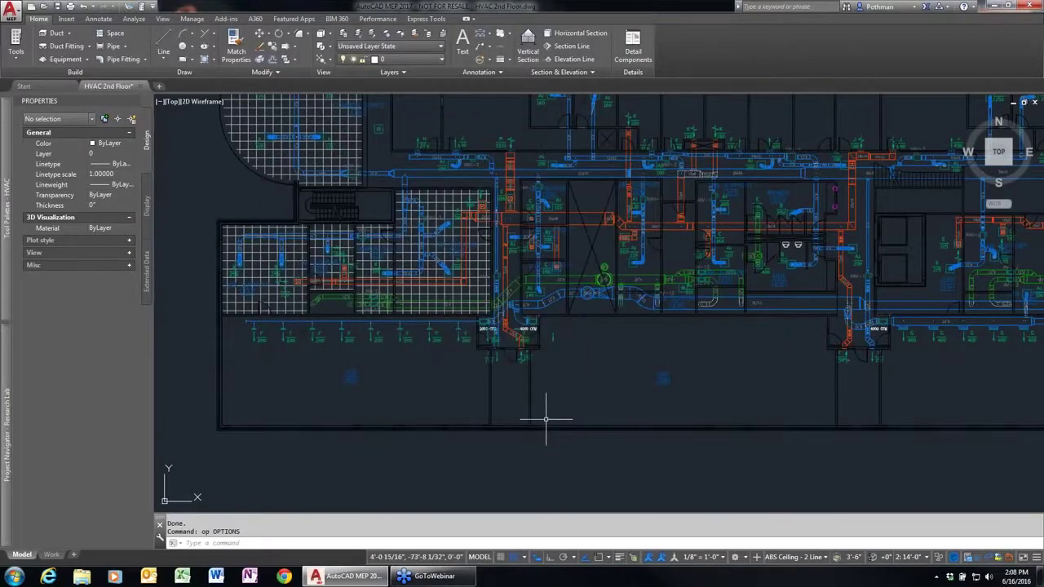
left_click(192, 18)
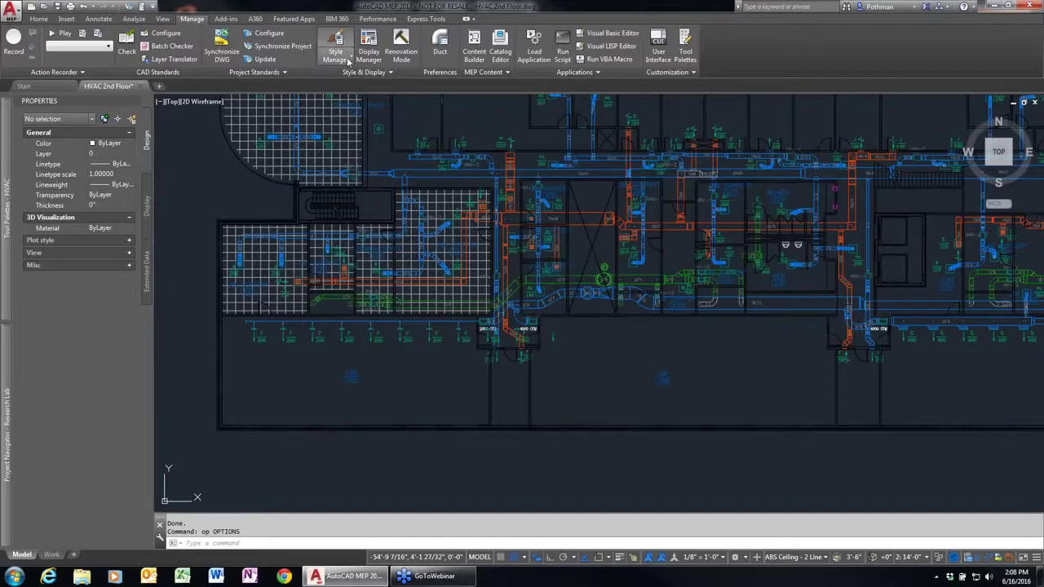
left_click(349, 62)
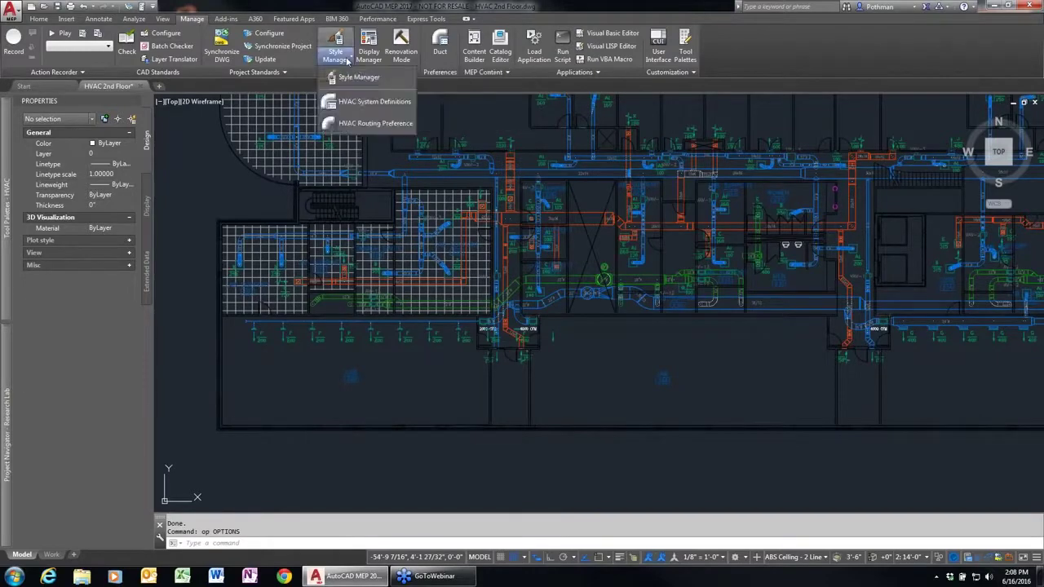
left_click(358, 77)
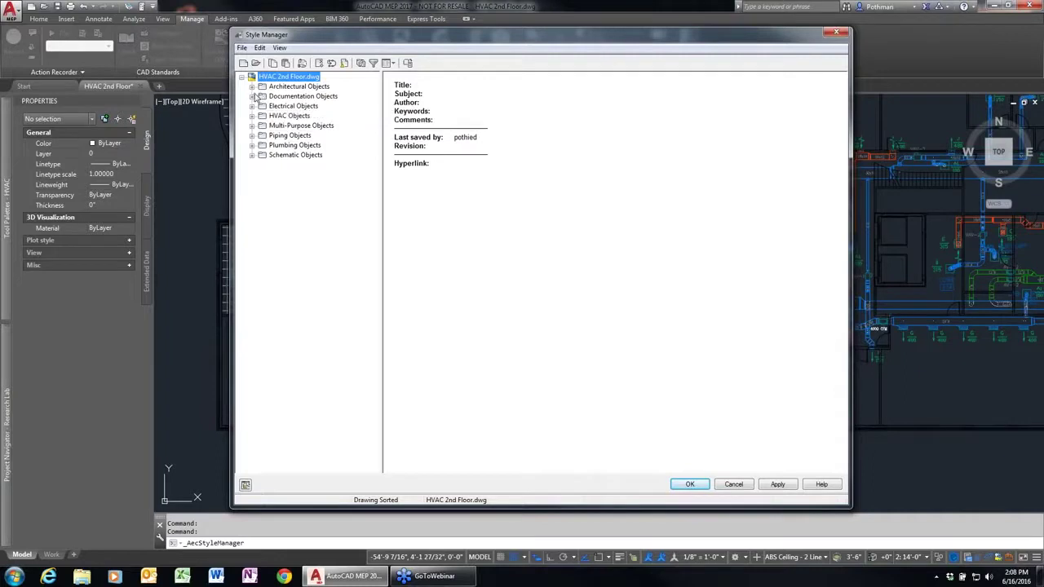
left_click(253, 87)
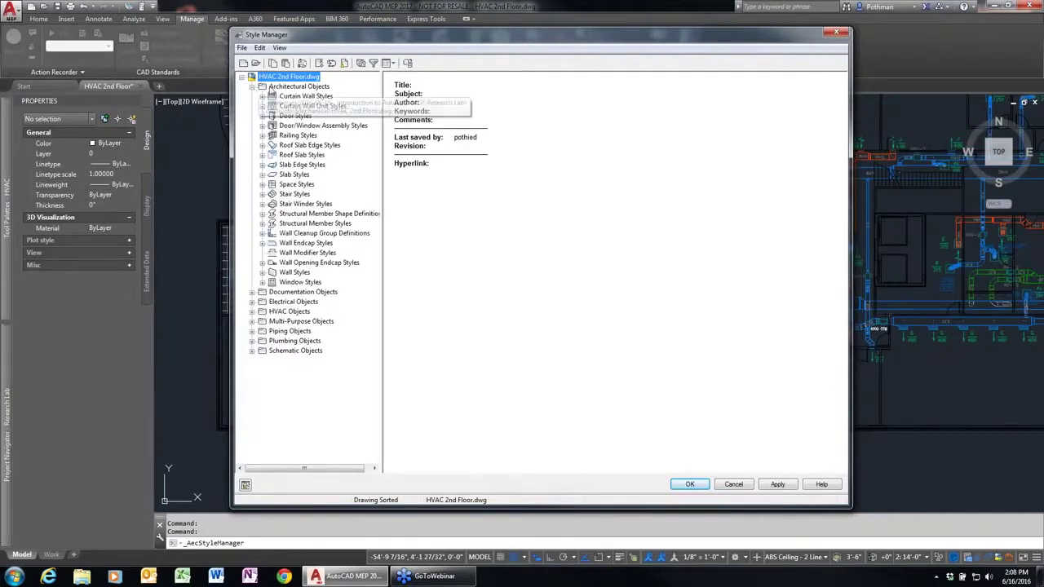
left_click(252, 87)
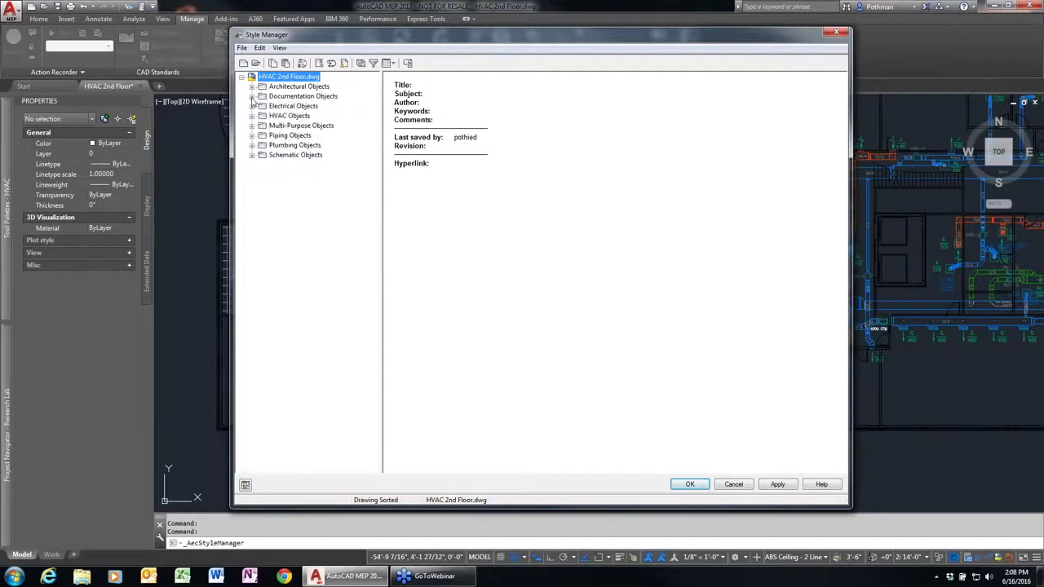
left_click(252, 98)
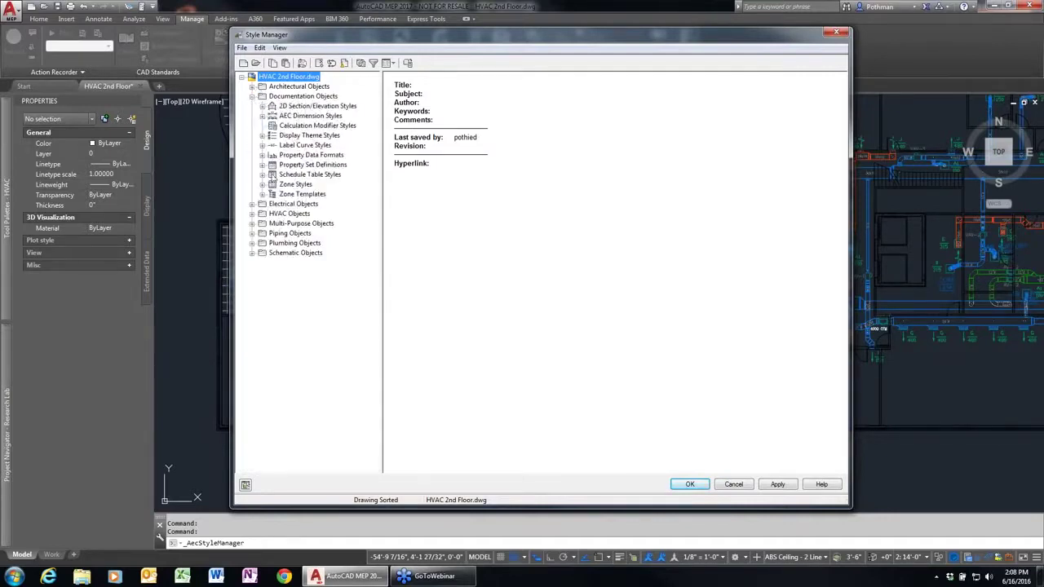
left_click(252, 96)
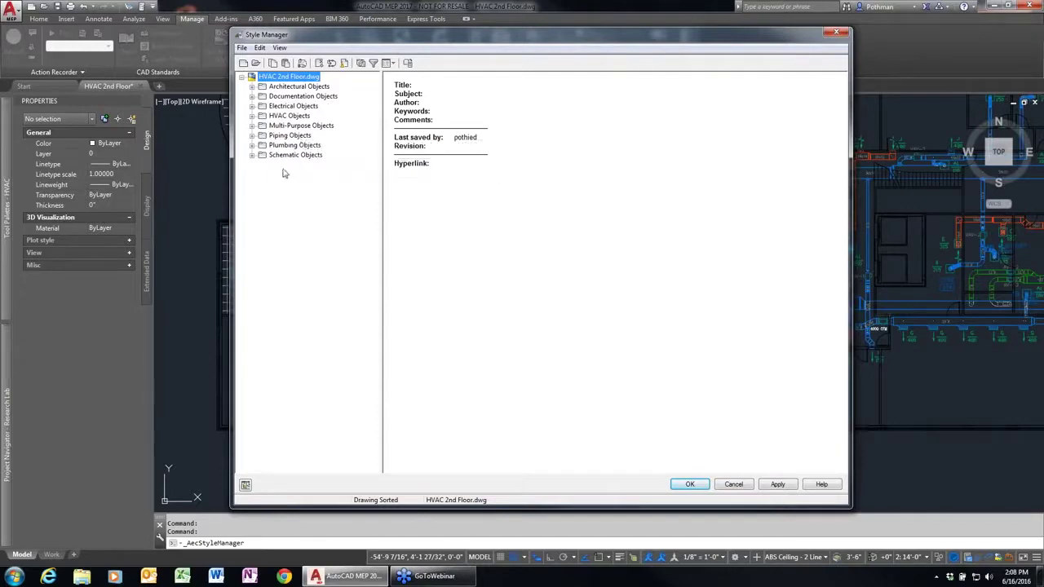
left_click(844, 34)
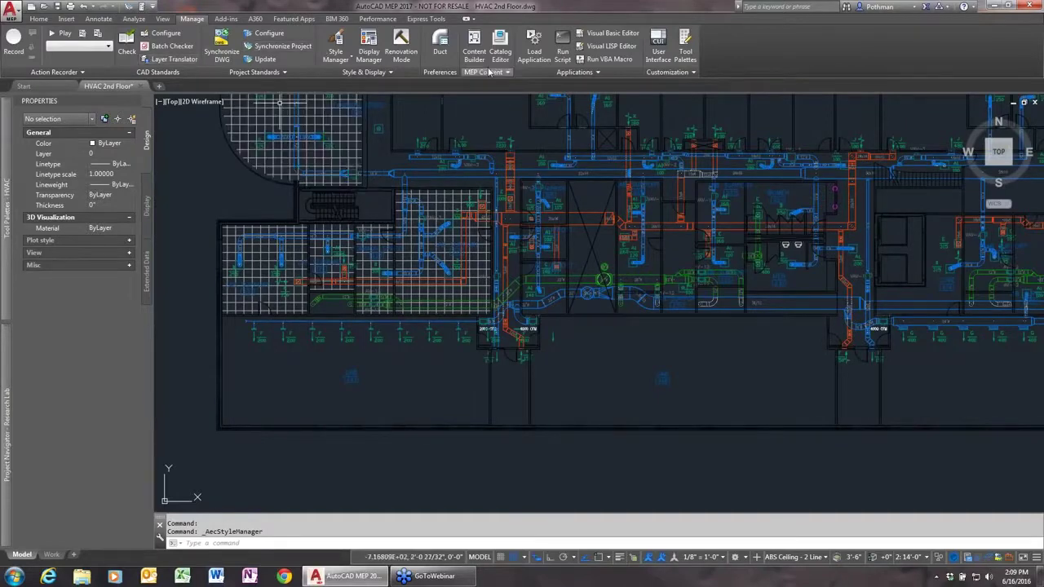
left_click(369, 45)
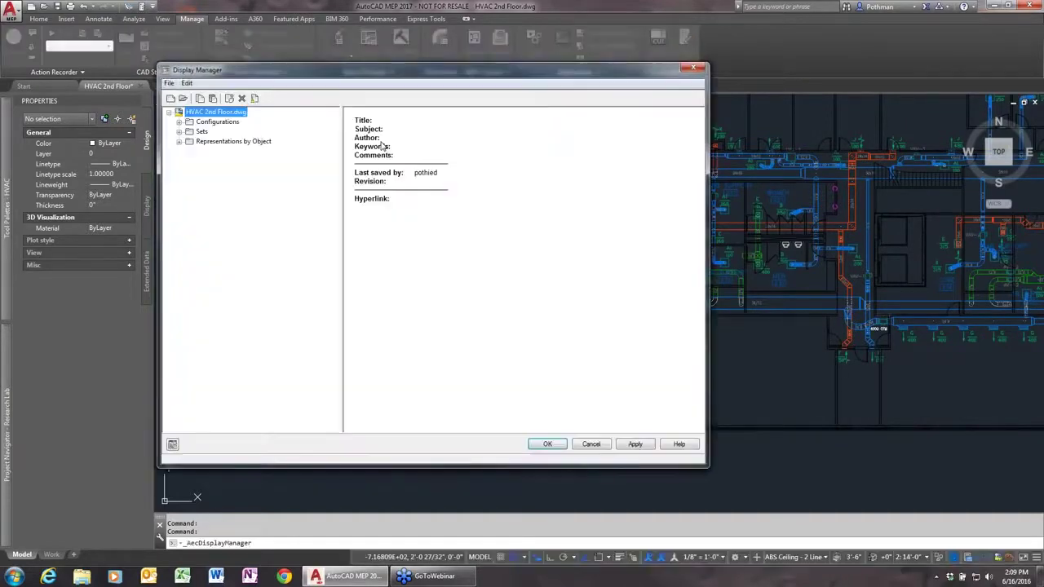
left_click(179, 132)
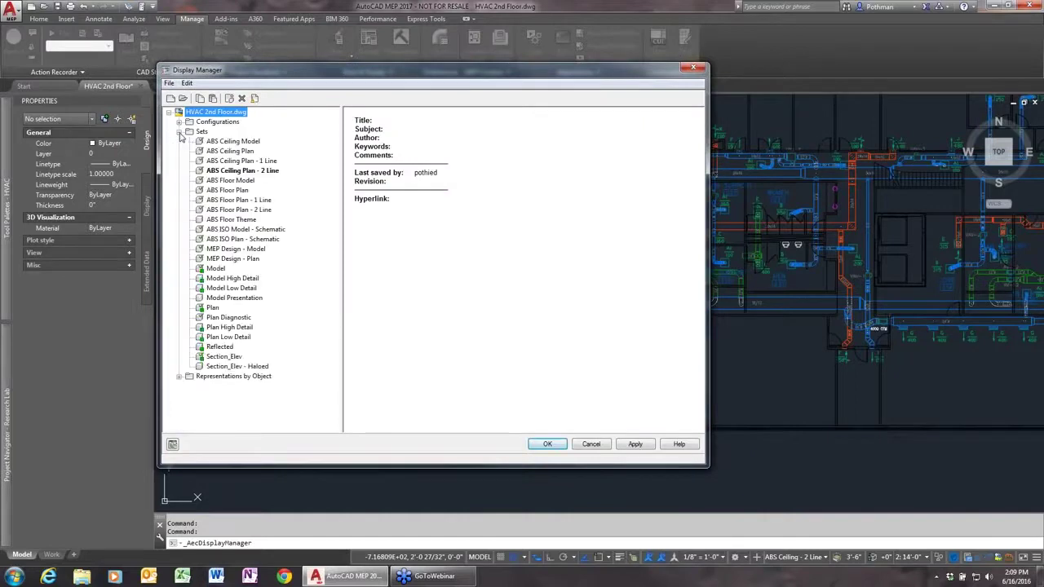
left_click(224, 170)
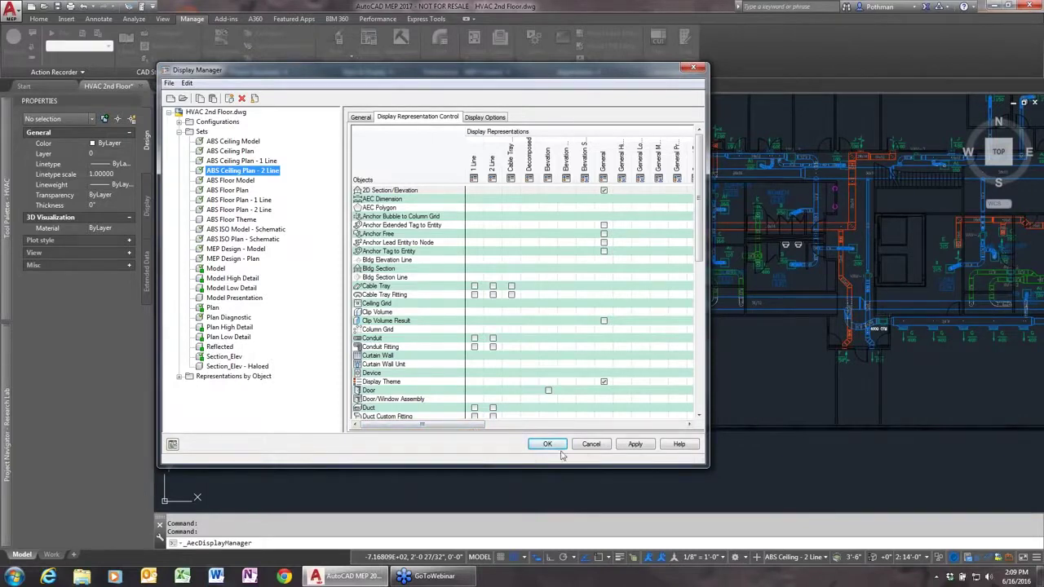
left_click(590, 444)
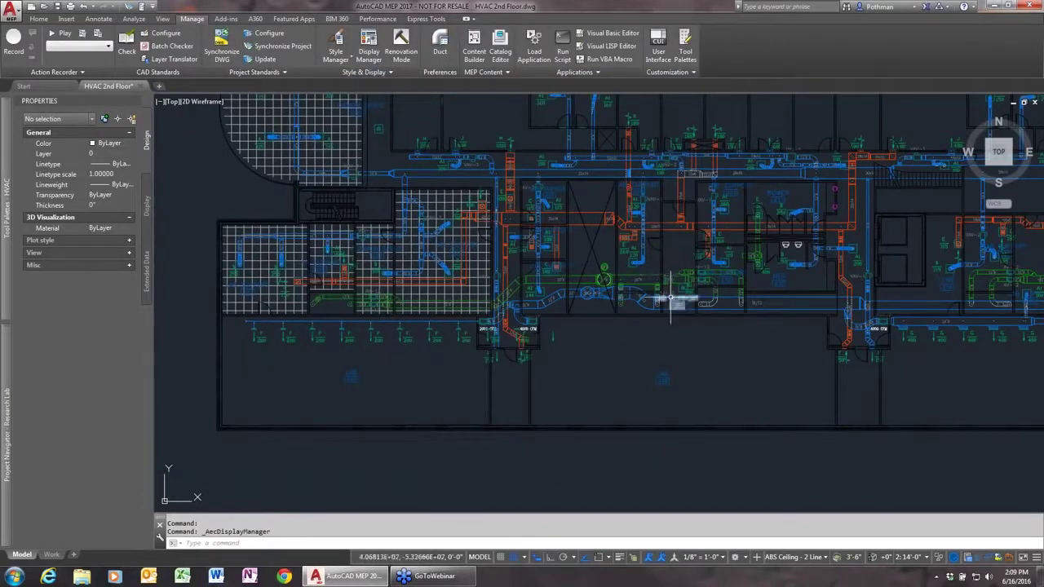
Dismiss the workspace list unchanged and zoom in on the empty area beside the LAB room.
left_click(744, 558)
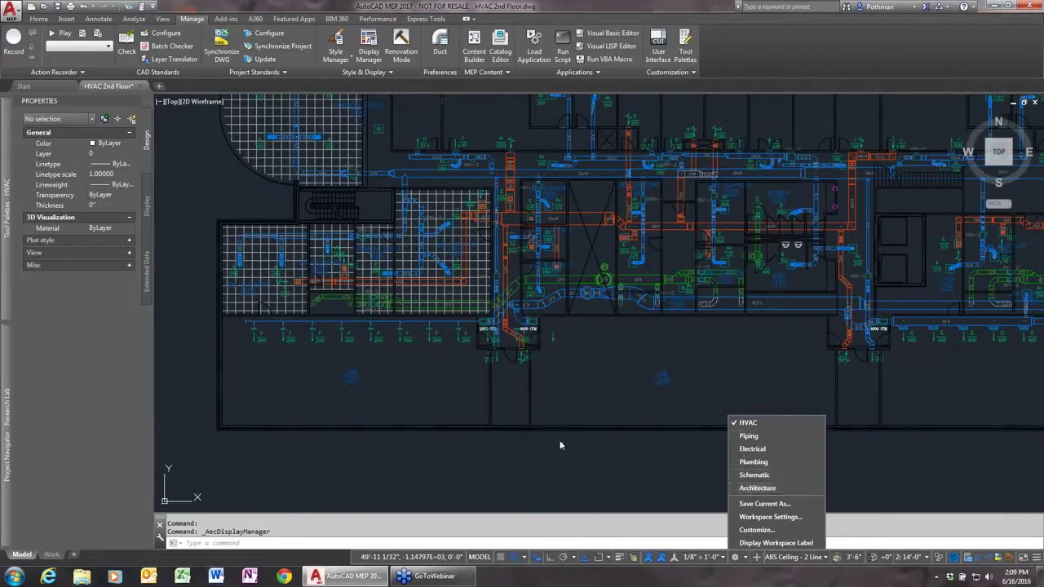
left_click(598, 449)
scroll(753, 352, "up", 5)
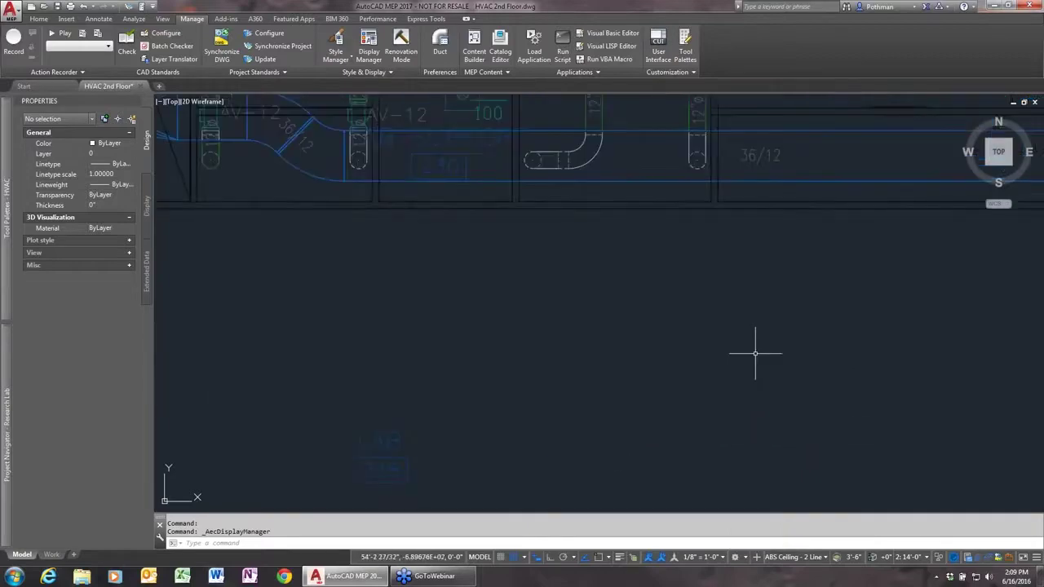
scroll(476, 285, "up", 3)
scroll(476, 285, "down", 3)
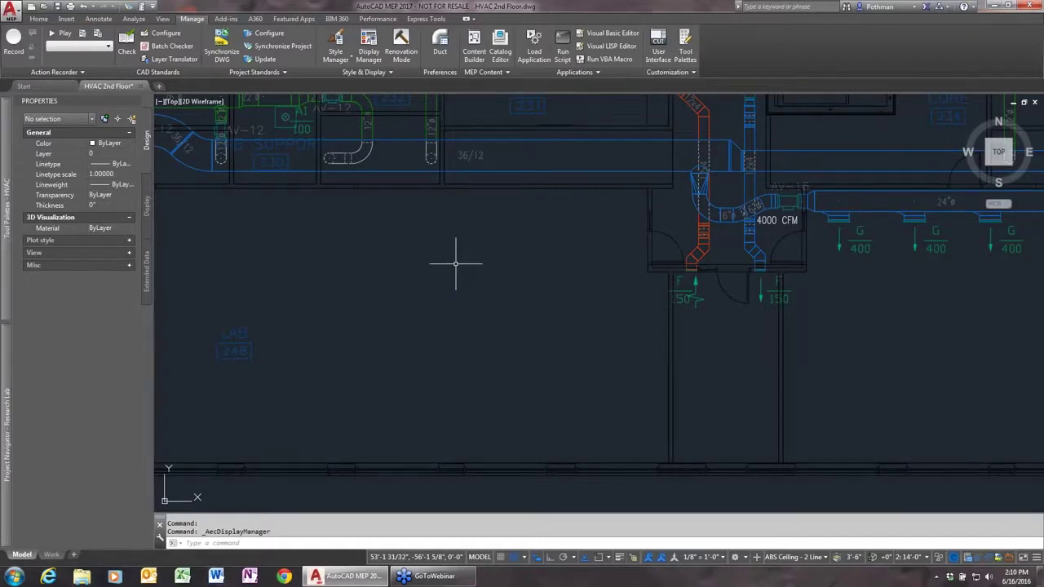
type("l")
key("Return")
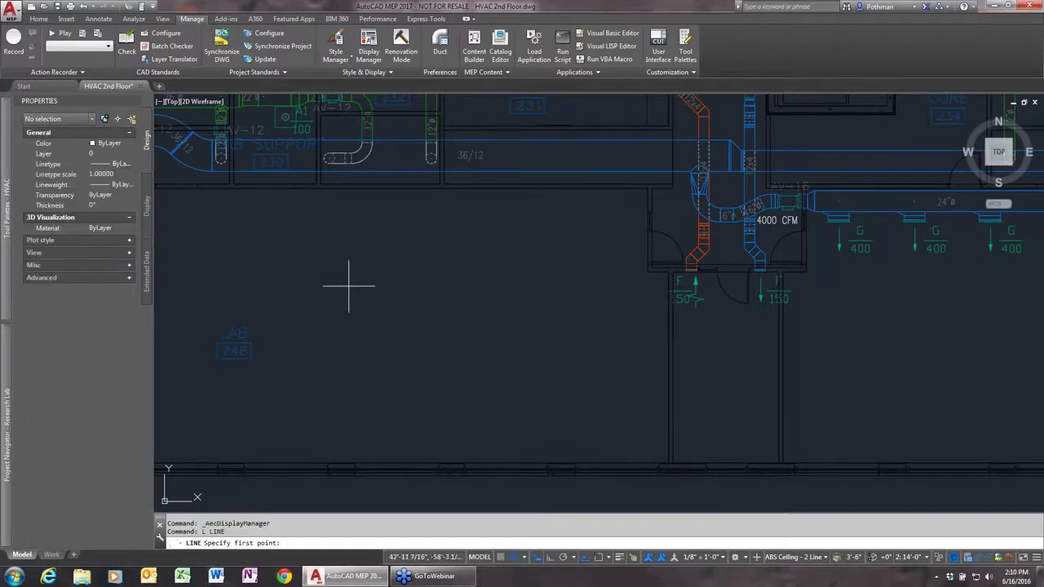
left_click(349, 286)
key("F8")
left_click(502, 287)
left_click(498, 395)
key("Return")
type("fillet")
key("Return")
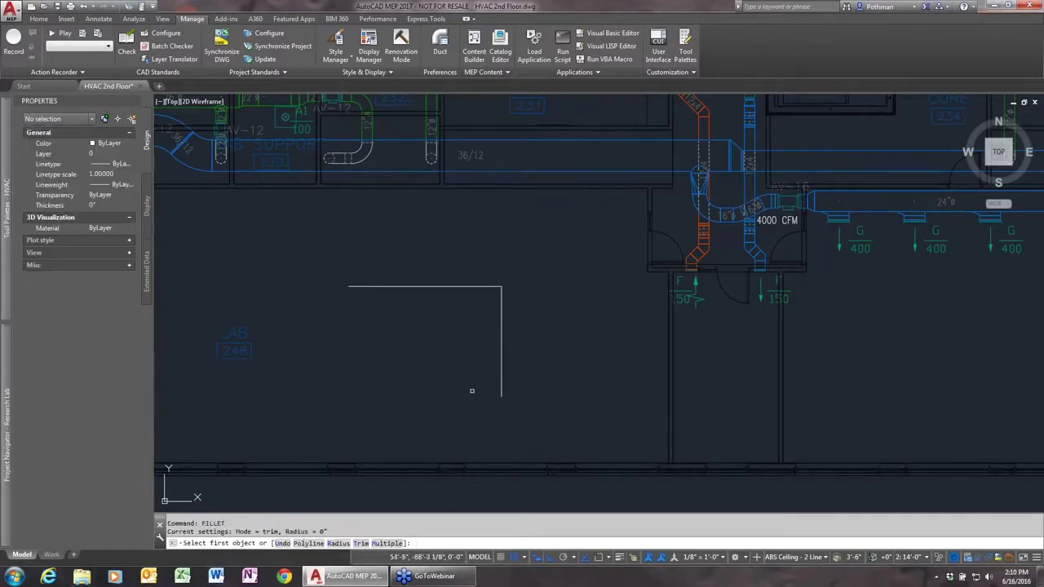
type("r")
key("Return")
key("Return")
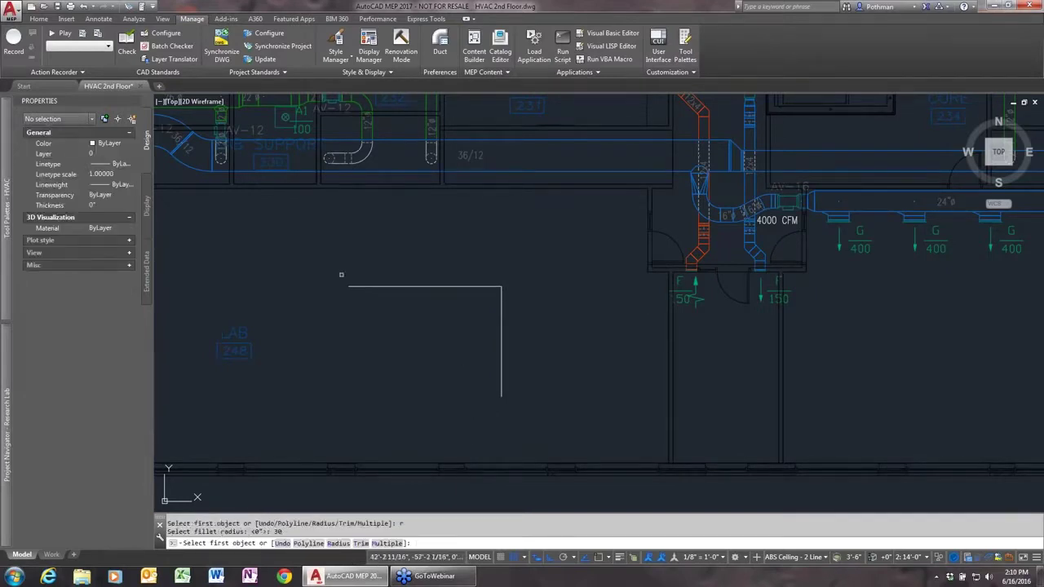
left_click(486, 288)
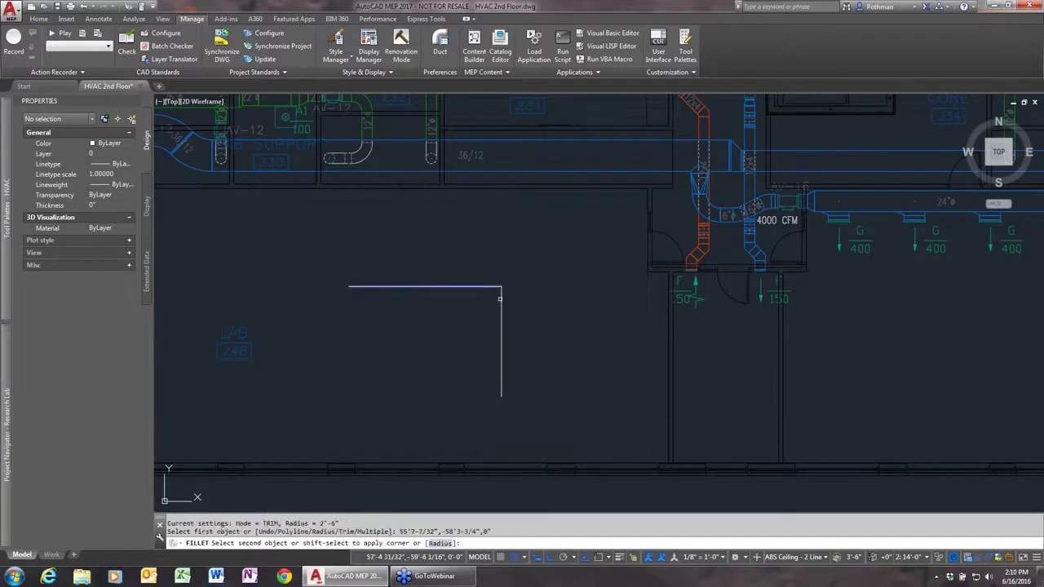
left_click(500, 299)
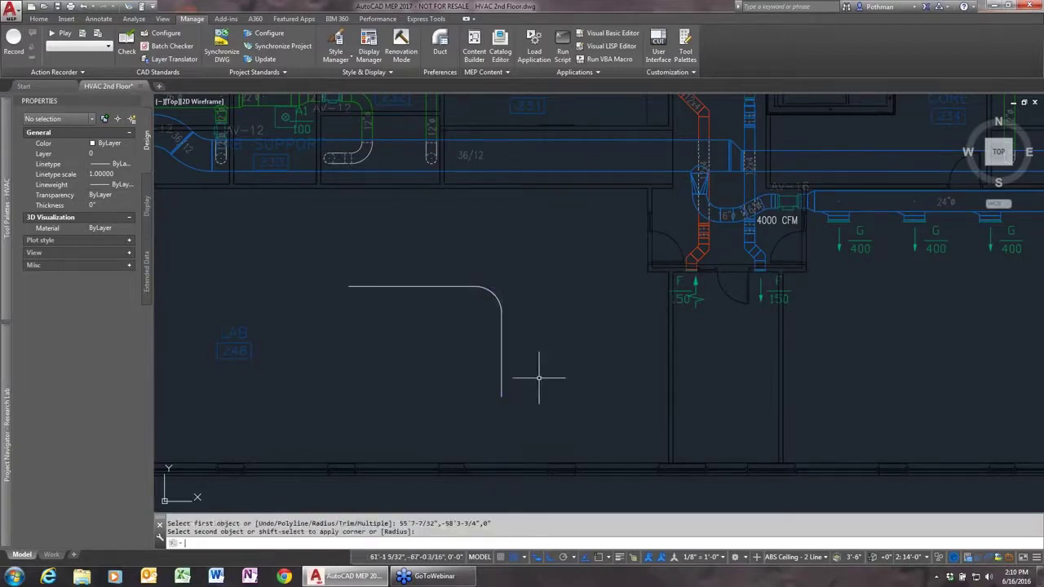
type("offs")
key("Return")
type("12")
key("Return")
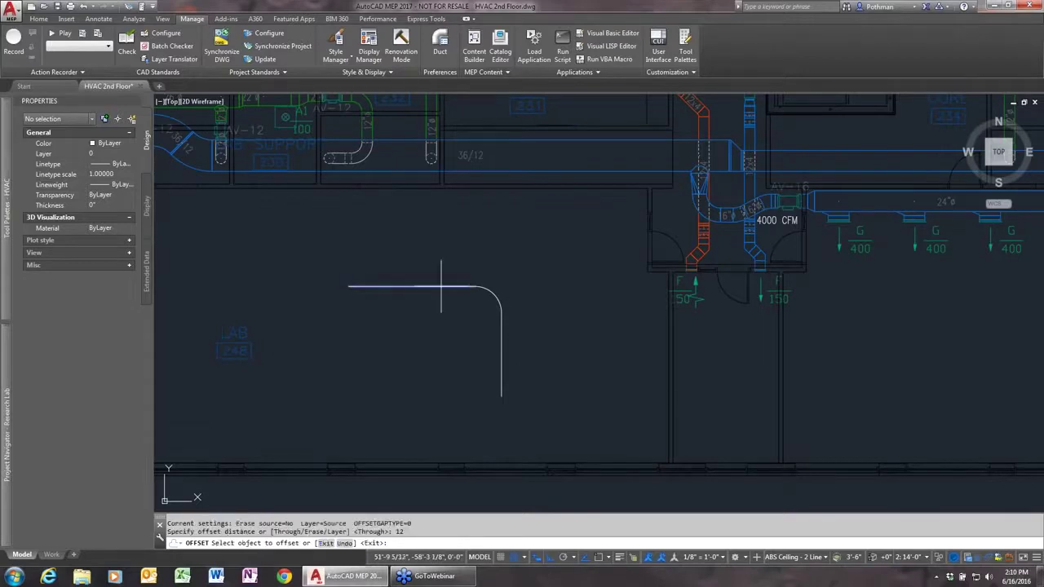
left_click(441, 285)
left_click(446, 287)
left_click(515, 296)
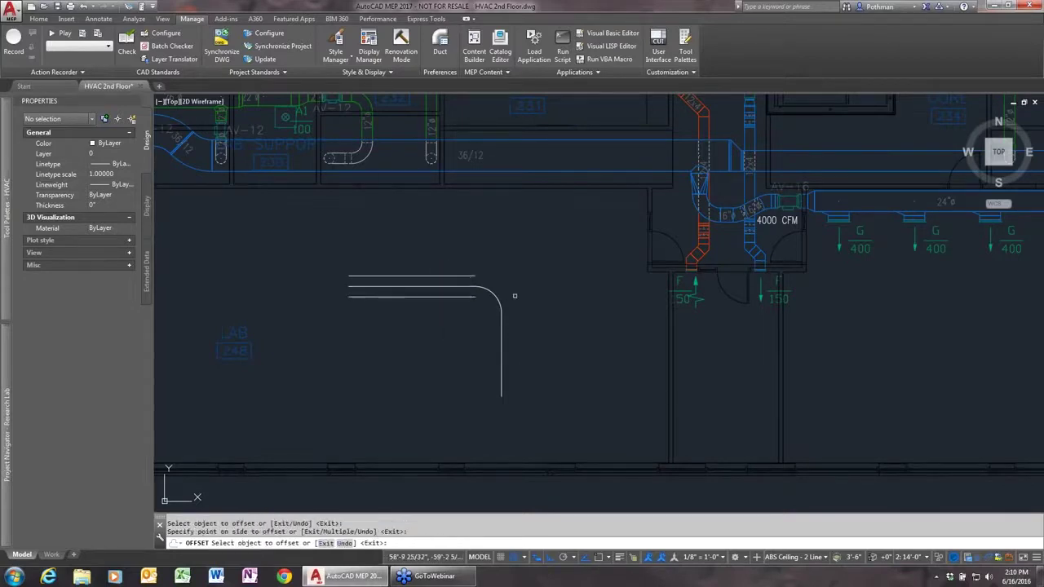
left_click(497, 301)
left_click(514, 289)
left_click(497, 300)
left_click(488, 310)
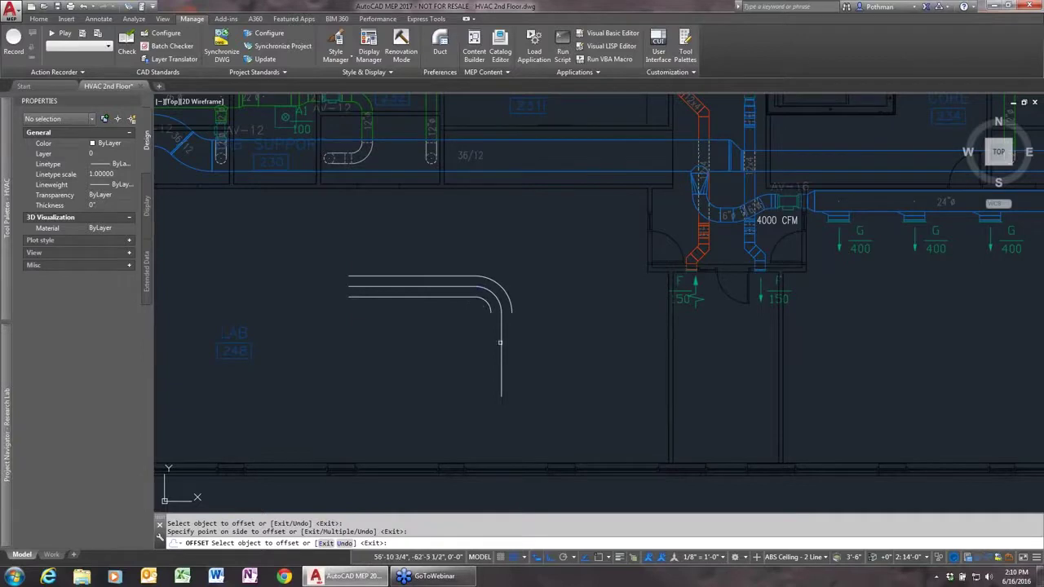
left_click(502, 360)
left_click(515, 360)
left_click(501, 361)
left_click(466, 360)
key("Return")
type("l")
key("Return")
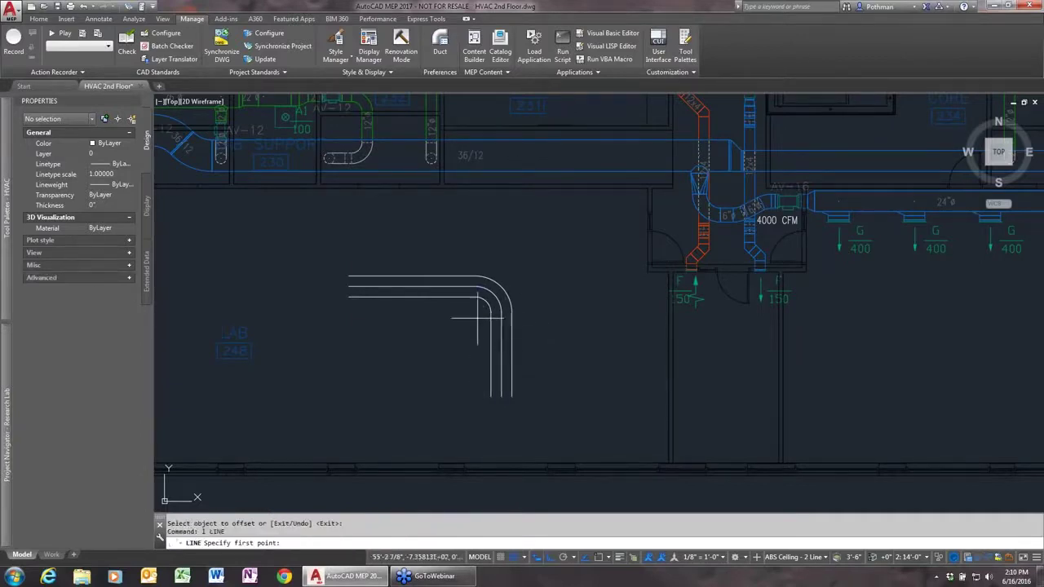
left_click(500, 289)
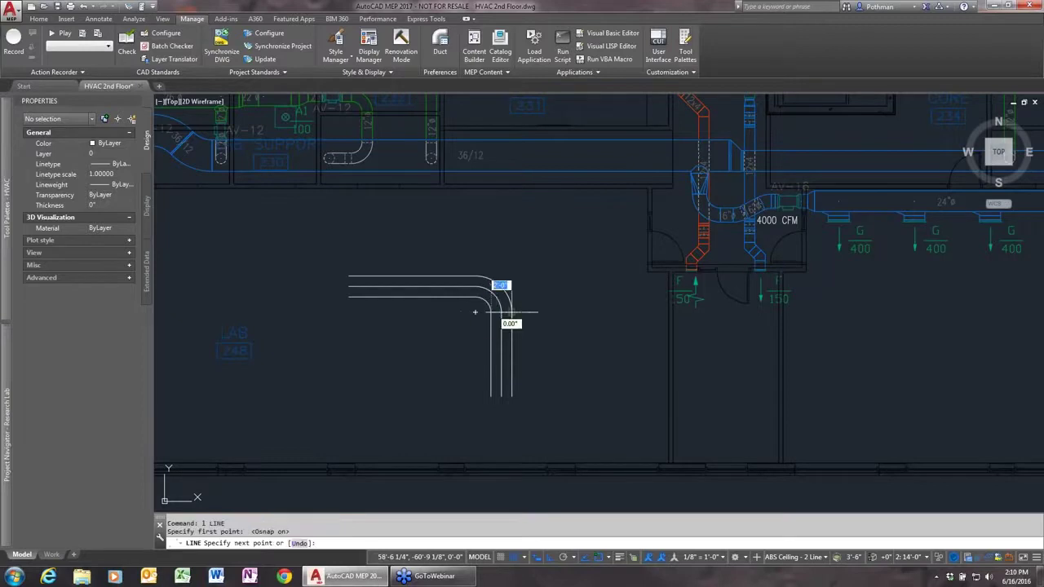
left_click(501, 327)
key("Return")
key("Return")
left_click(475, 276)
left_click(475, 298)
key("Return")
type("e")
key("Return")
left_click(492, 296)
left_click(460, 290)
left_click(456, 293)
left_click(499, 332)
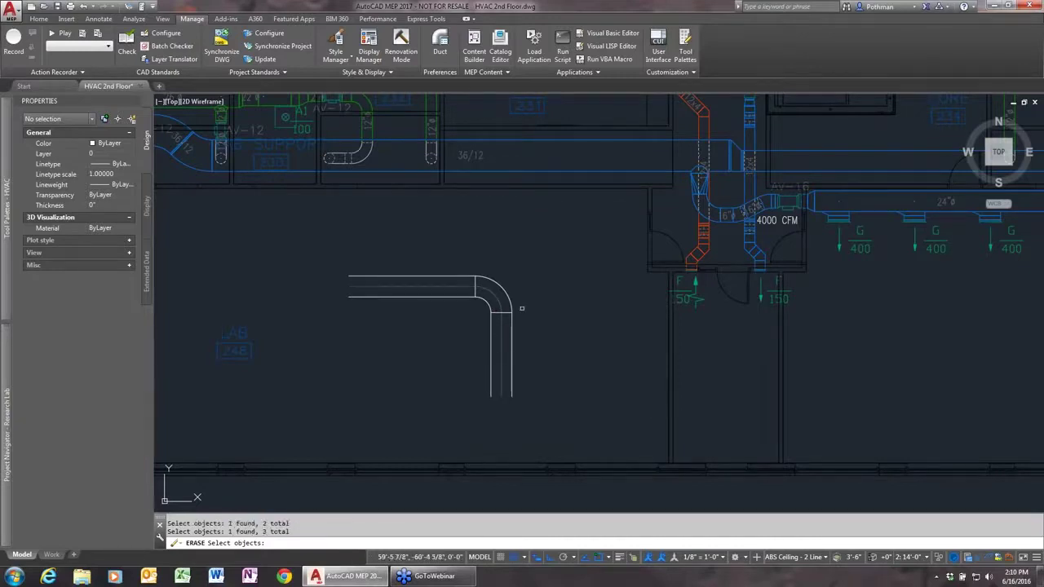
key("Return")
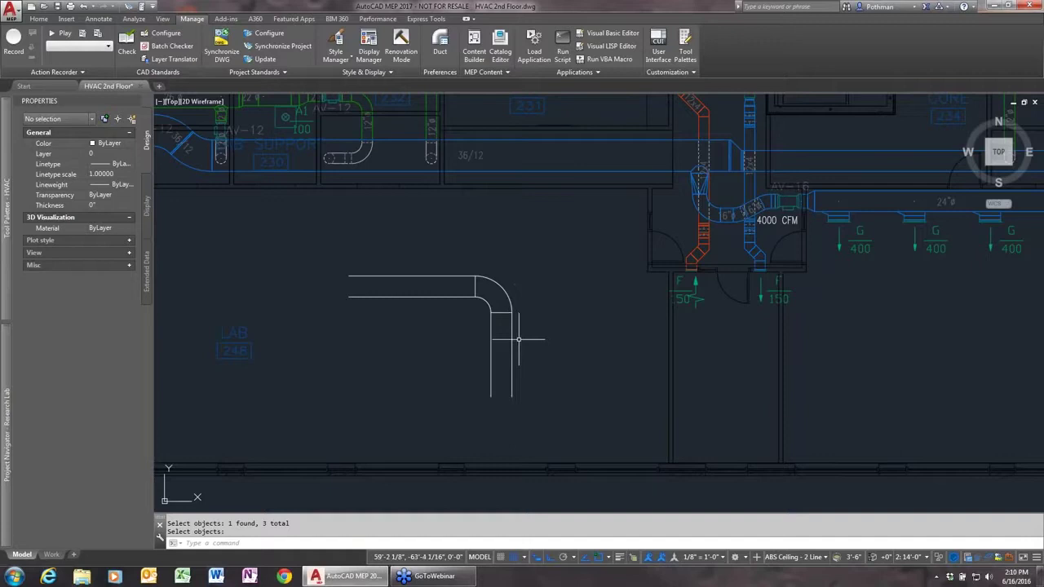
left_click(560, 367)
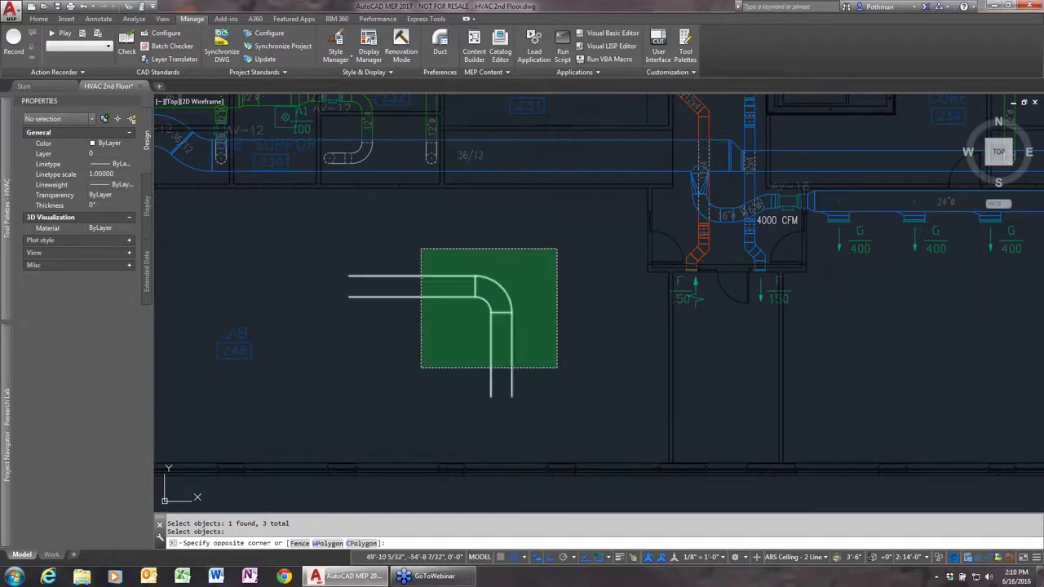
left_click(412, 245)
key("Delete")
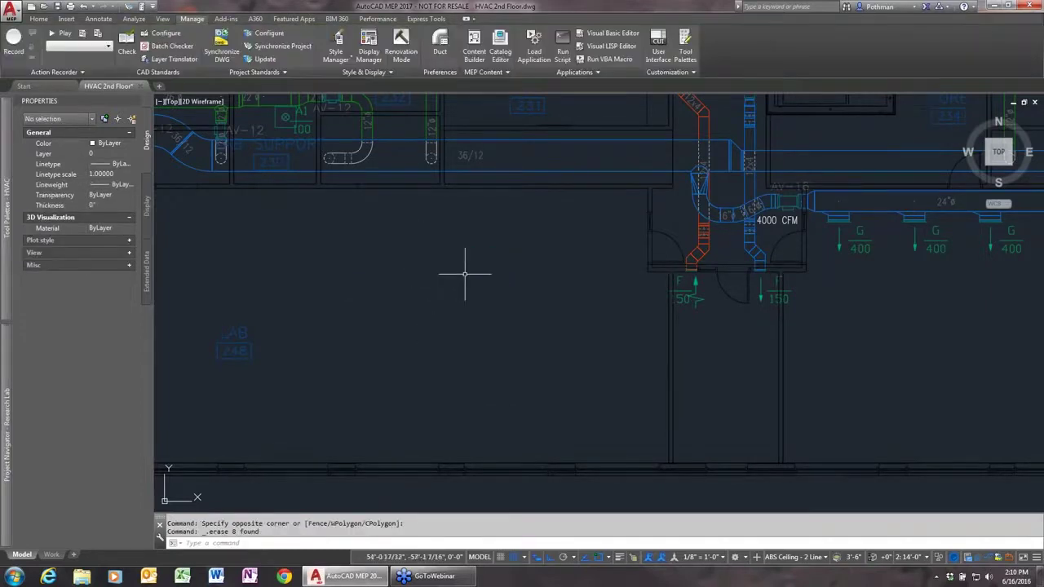
Draw the 24ø round duct right, elbow it down, then run it right to its end point.
left_click(39, 19)
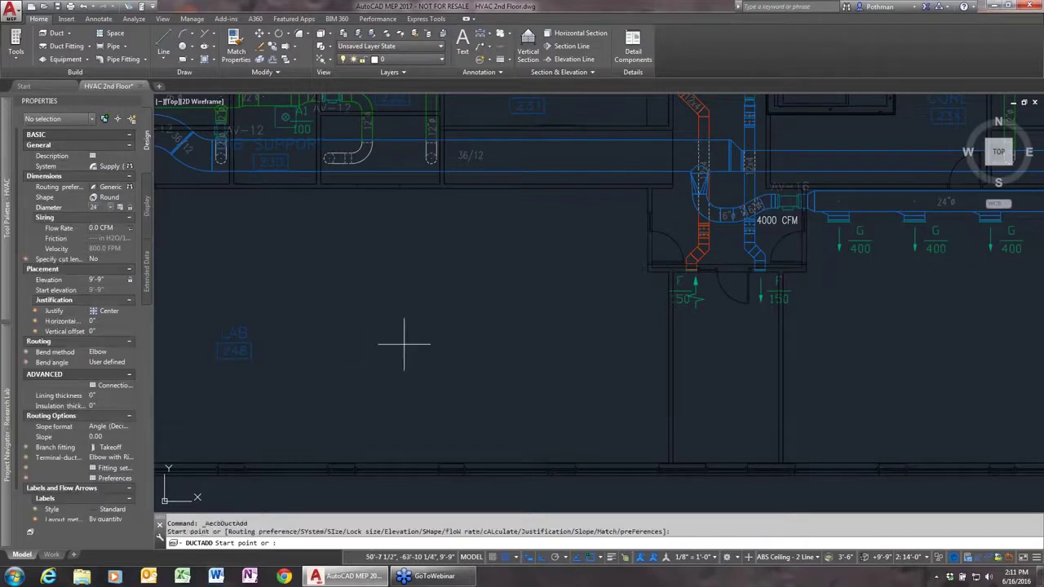
left_click(341, 308)
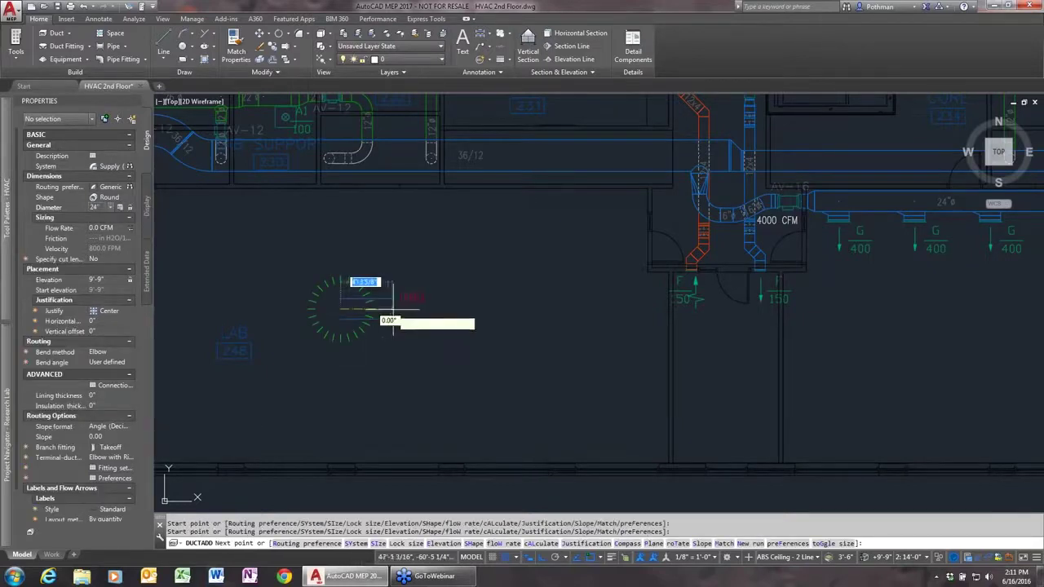
left_click(437, 308)
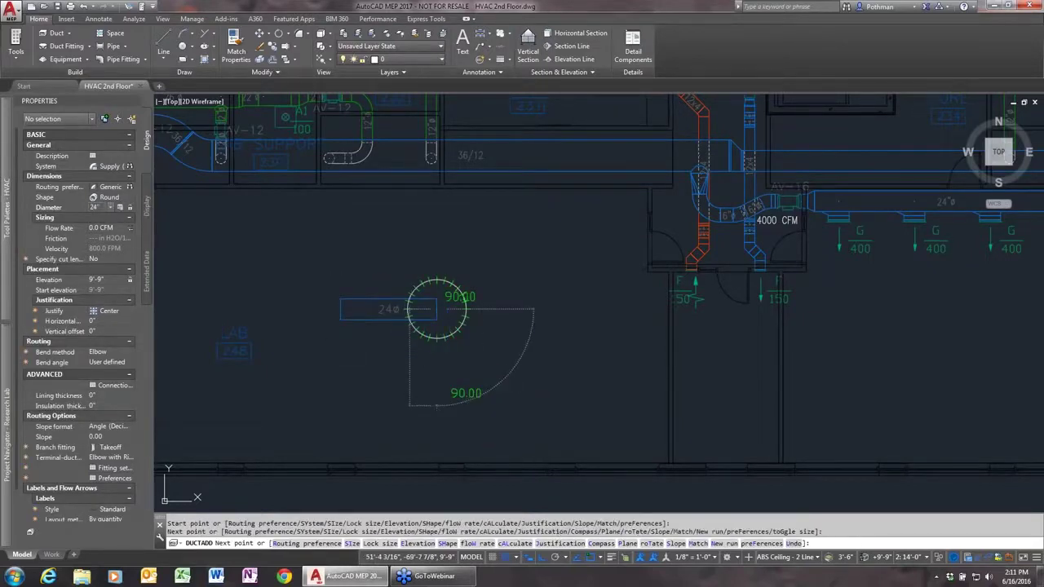
left_click(437, 405)
left_click(618, 406)
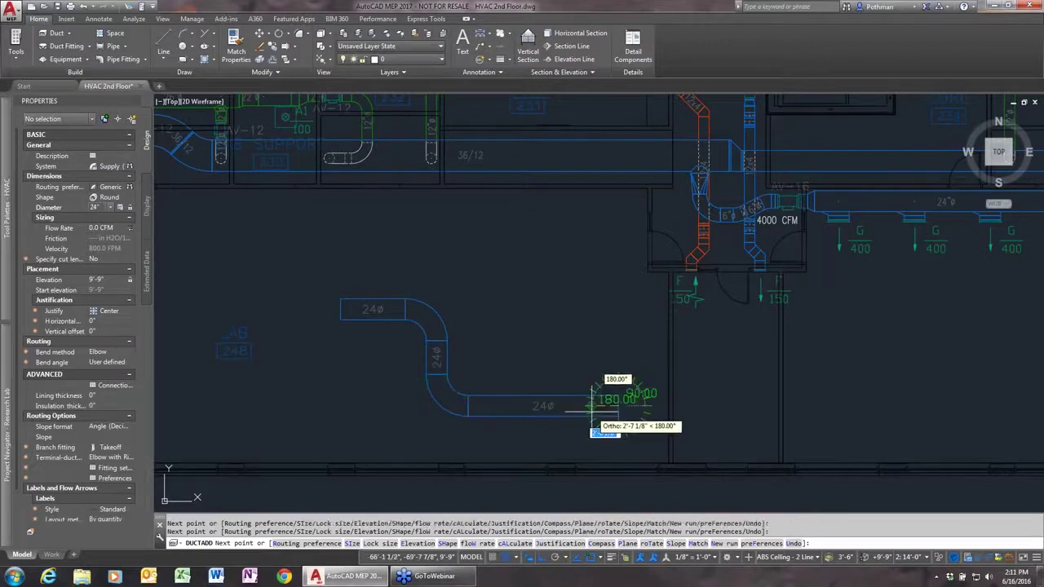
key("Return")
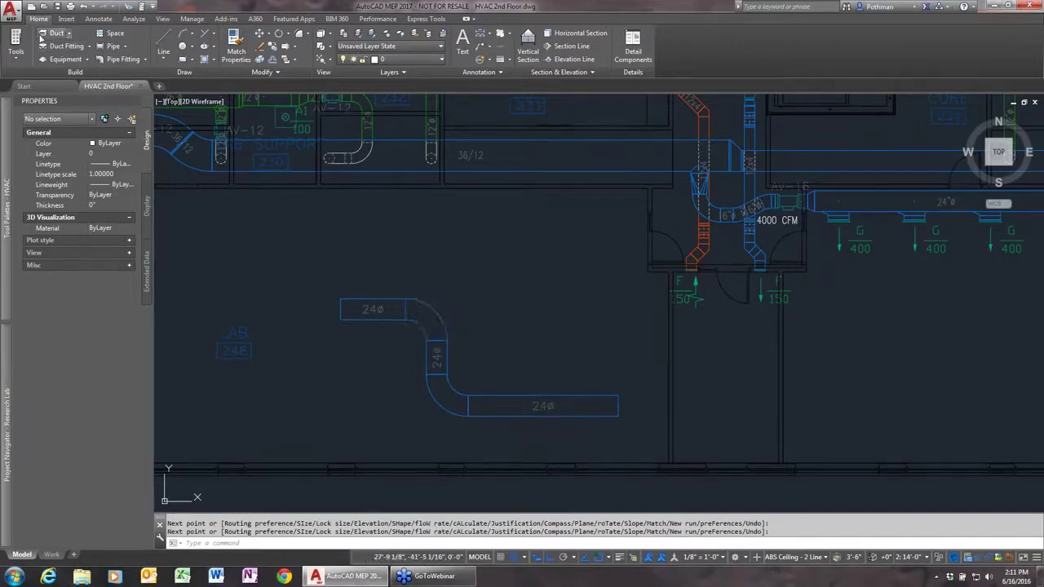
Draw a 24x12 rectangular duct from a start point, elbowing down and then running right.
left_click(54, 34)
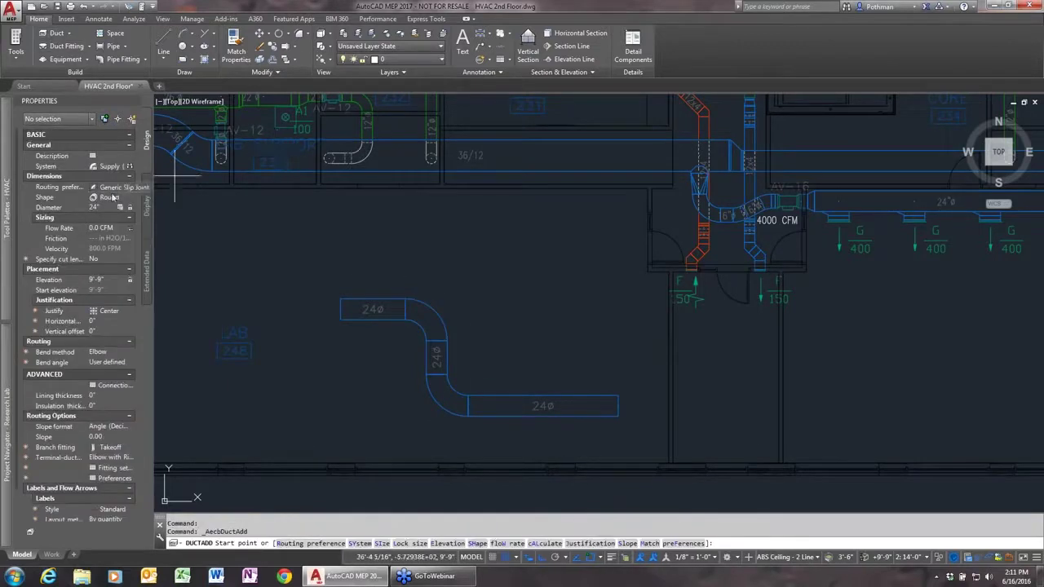
left_click(131, 197)
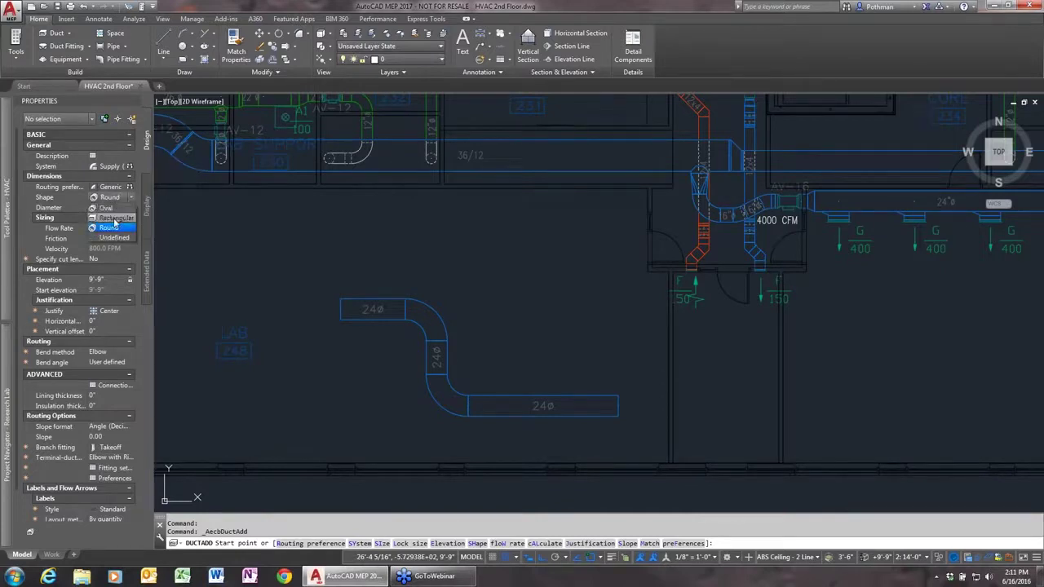
left_click(115, 222)
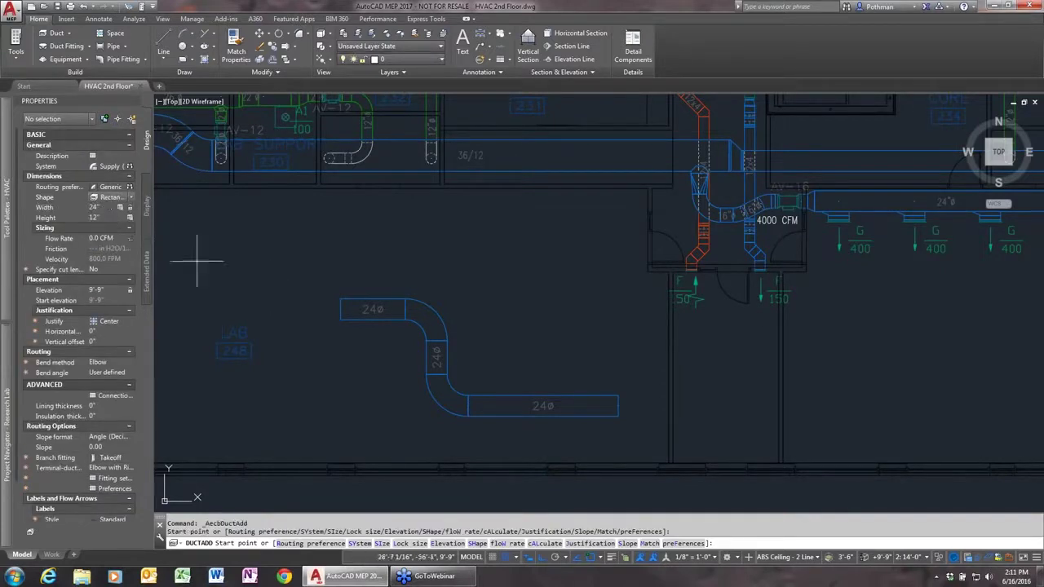
left_click(306, 252)
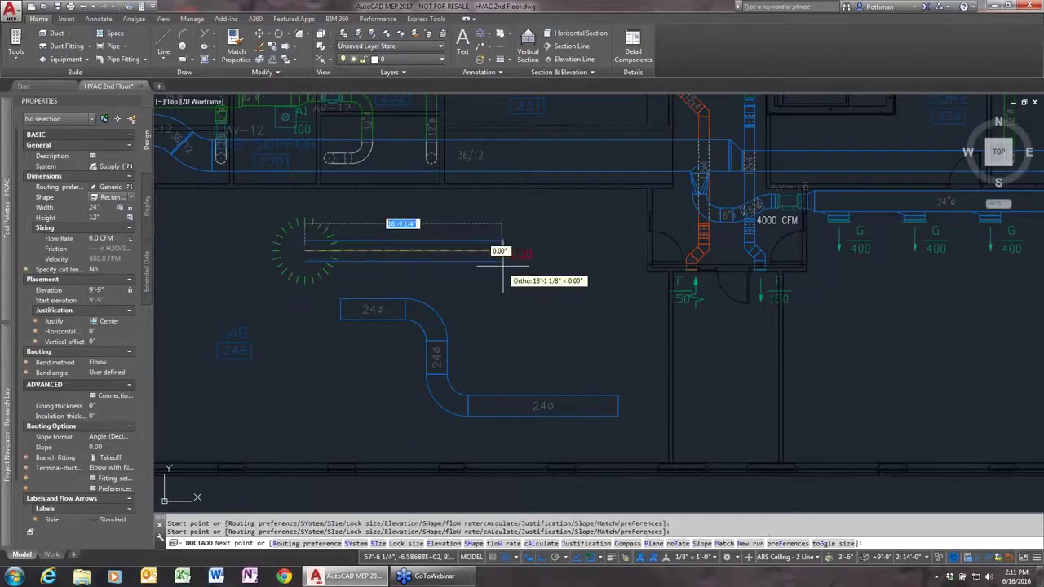
left_click(505, 349)
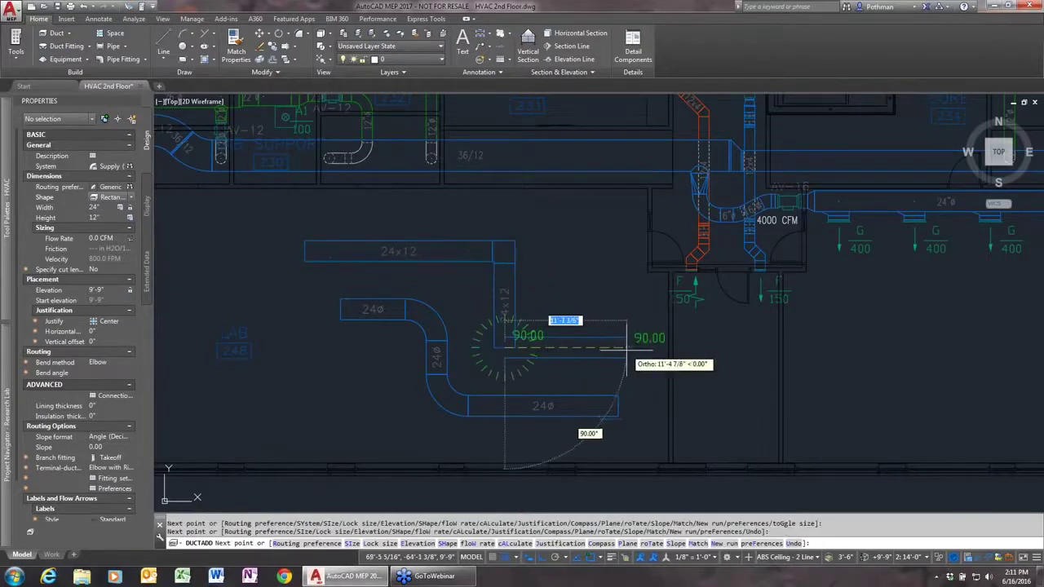
left_click(624, 349)
key("Return")
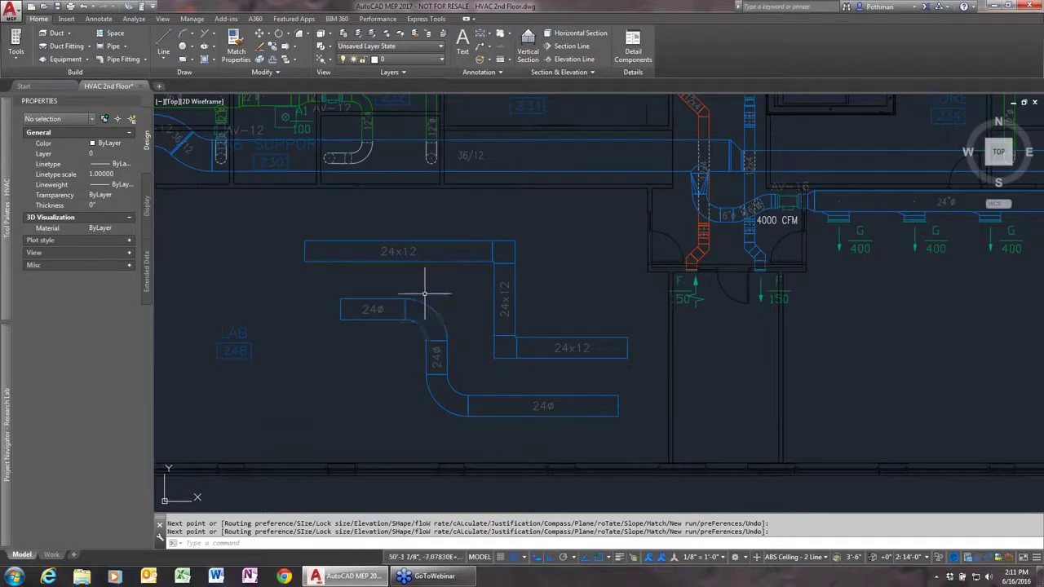
left_click(195, 21)
left_click(348, 60)
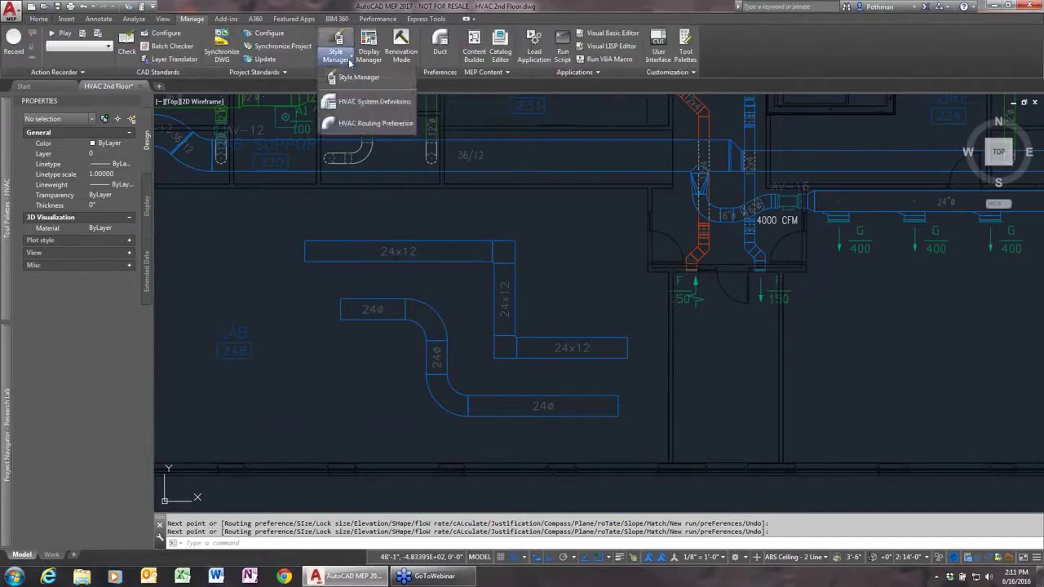
left_click(358, 124)
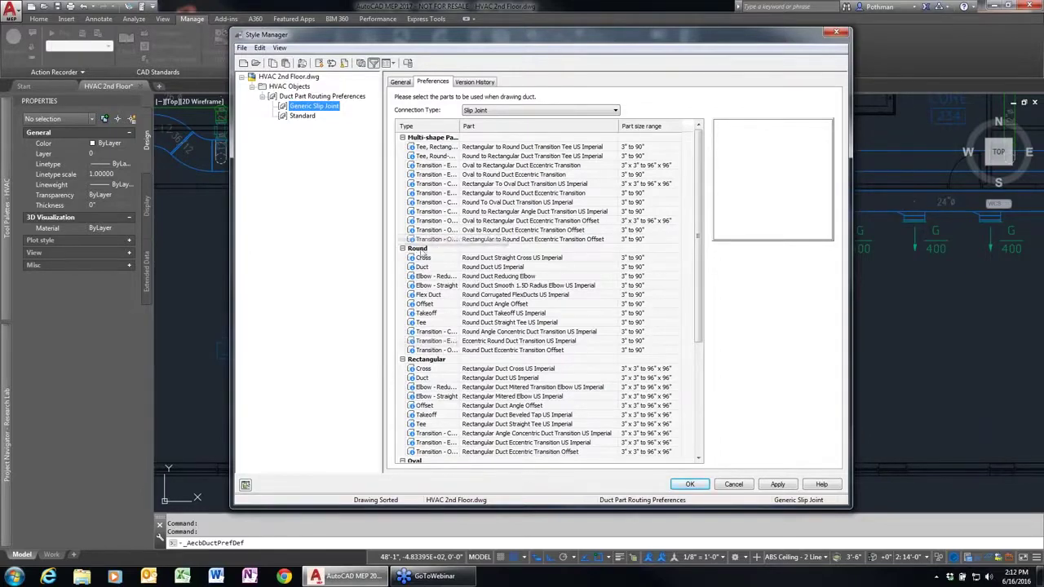
left_click(566, 286)
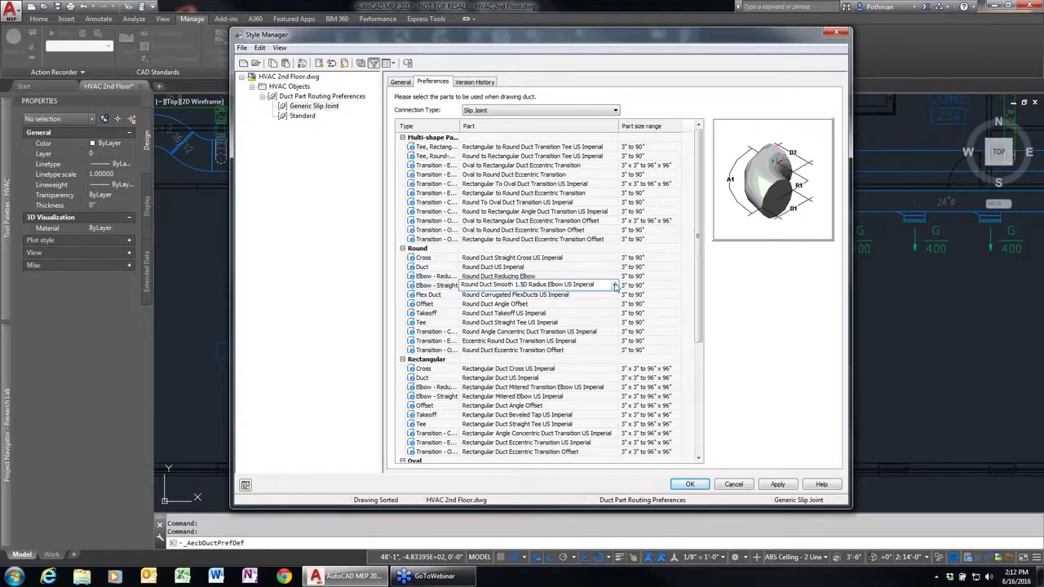
left_click(615, 285)
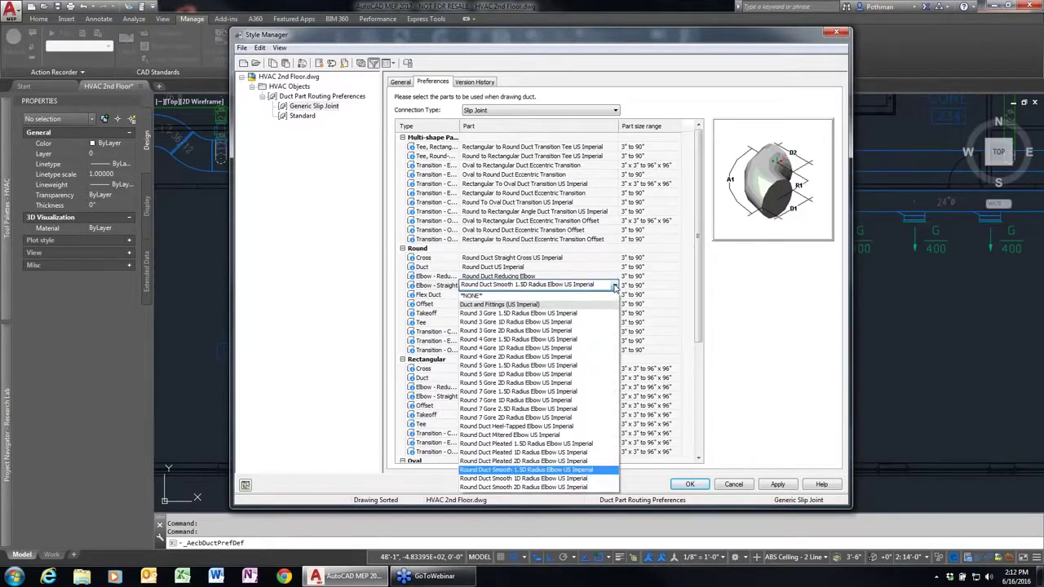
left_click(616, 287)
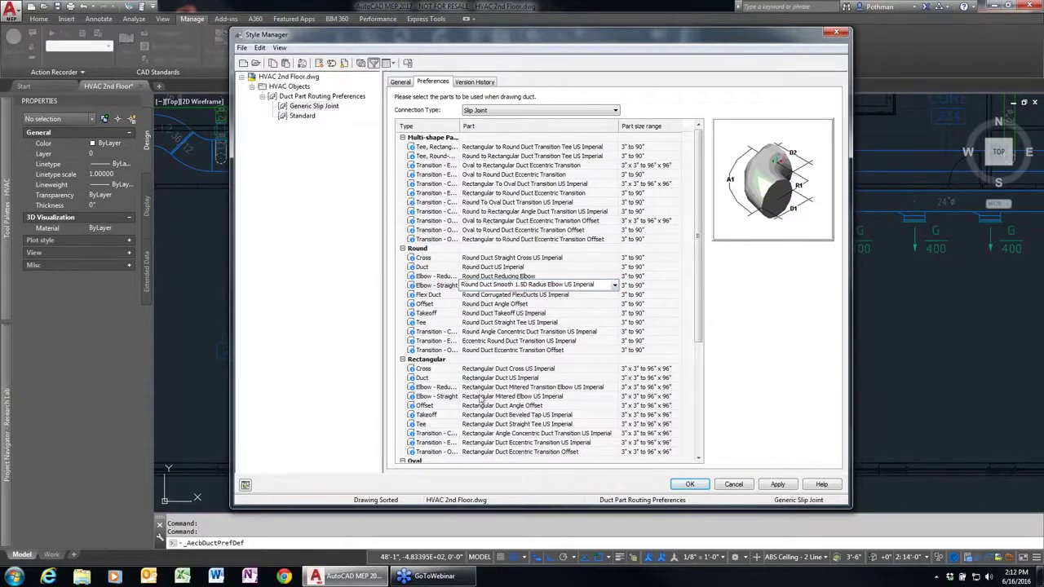
left_click(543, 397)
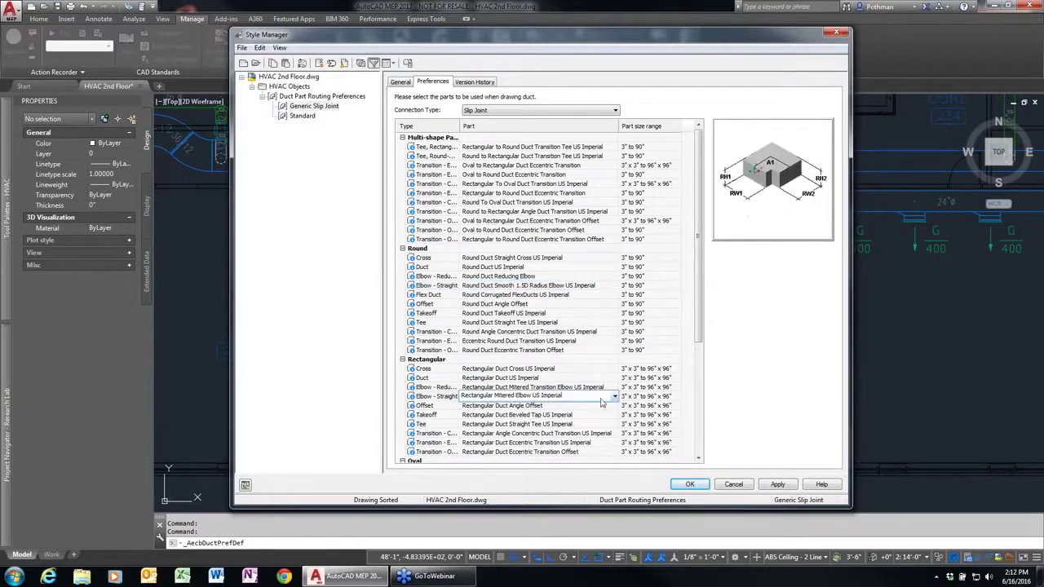
left_click(615, 398)
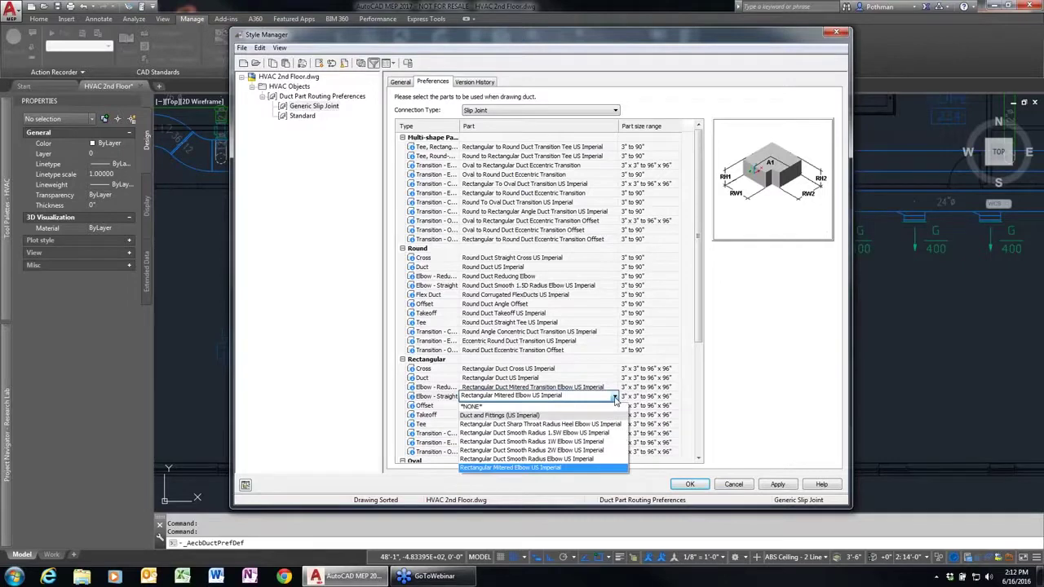
left_click(615, 398)
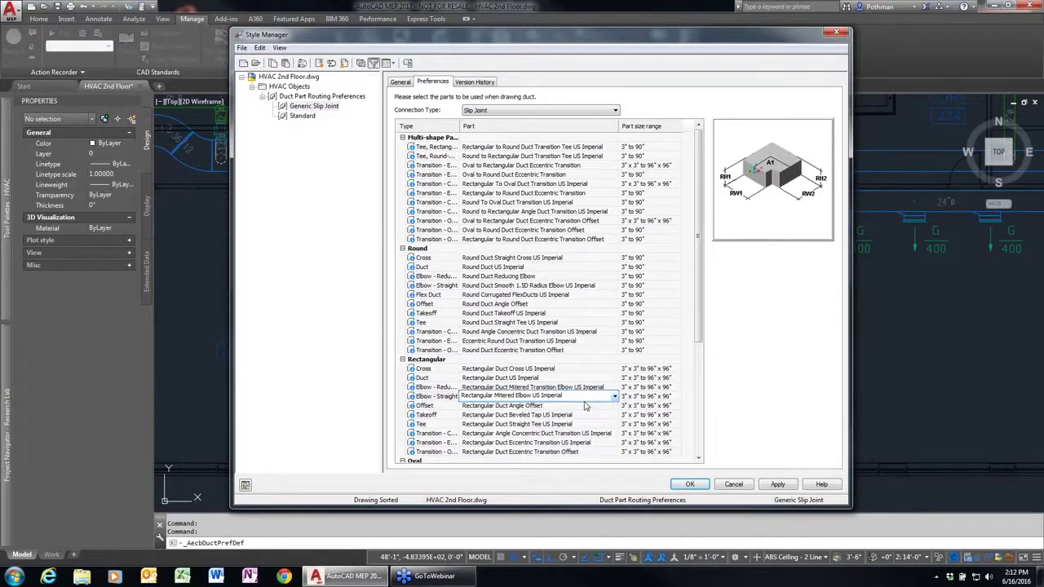
left_click(740, 485)
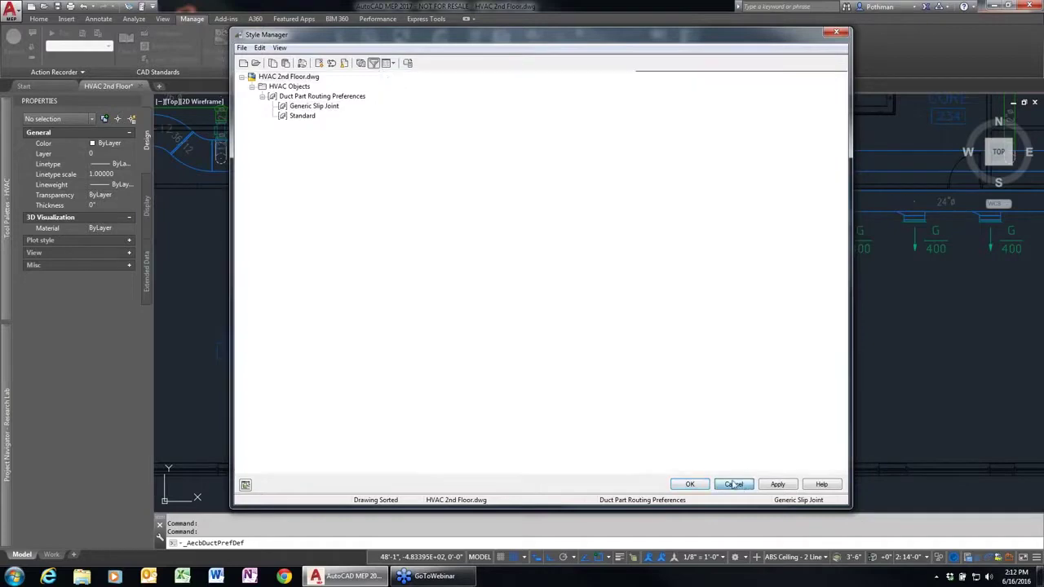
Resize the lower horizontal round duct to 20ø, accepting the 24-to-20 concentric transition.
left_click(536, 395)
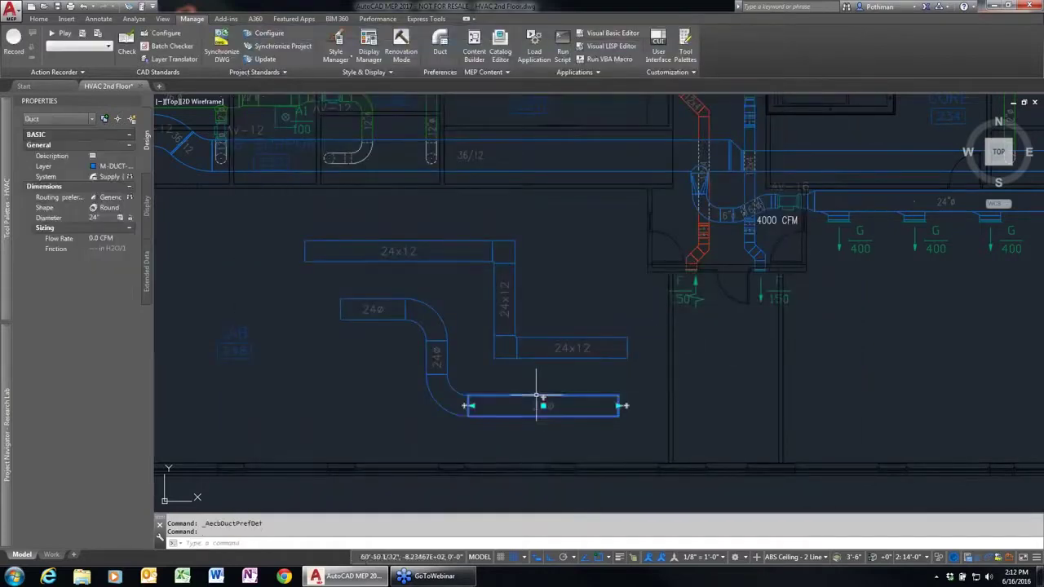
scroll(539, 398, "down", 3)
scroll(501, 394, "up", 2)
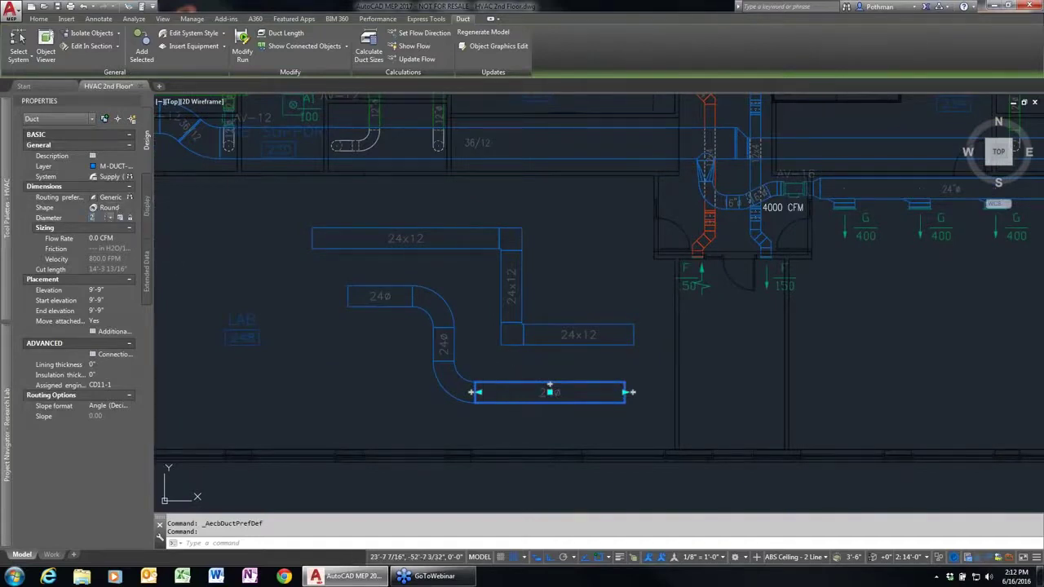
key("Return")
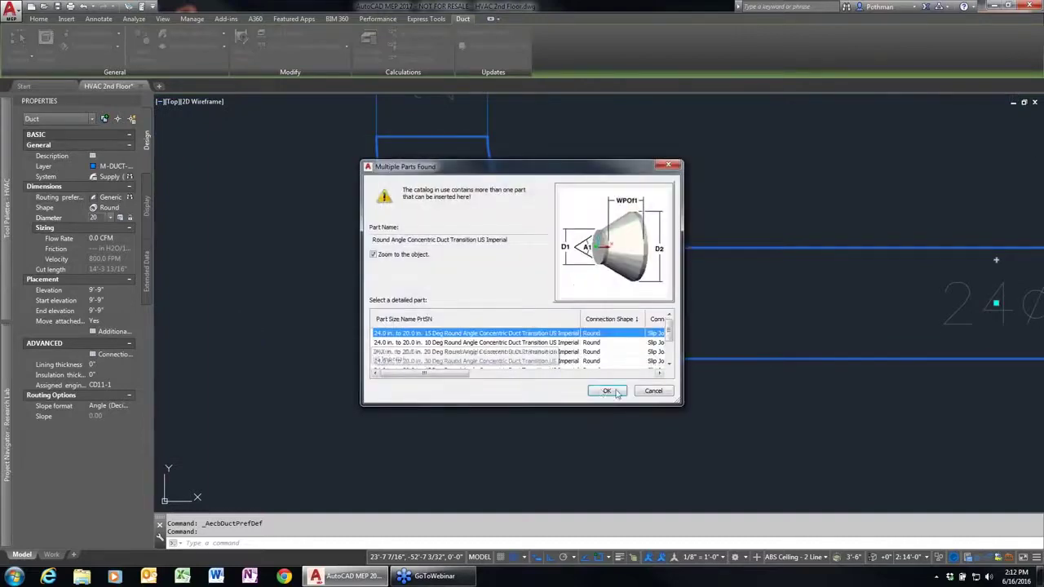
left_click(606, 390)
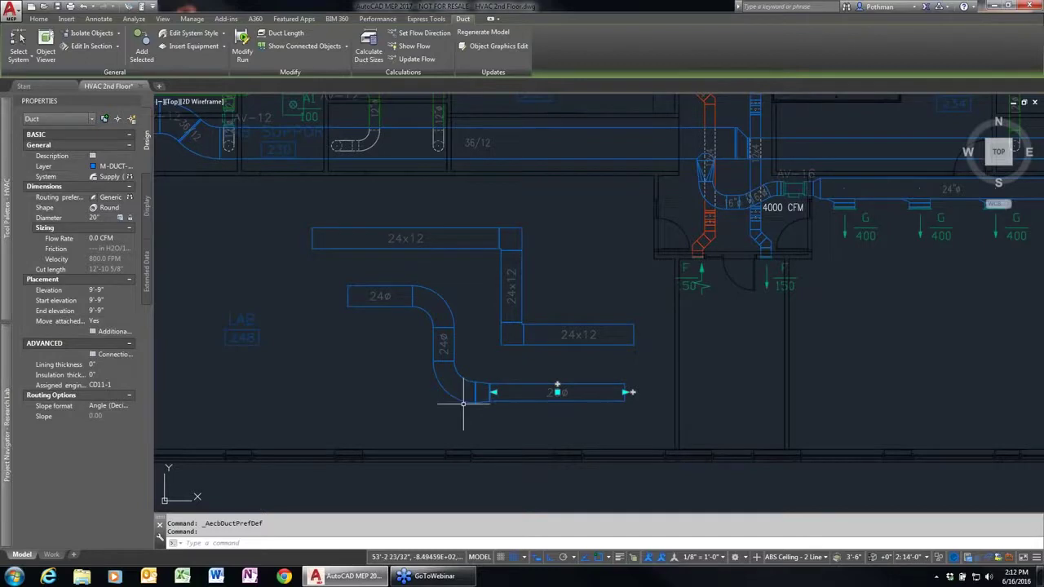
key("Escape")
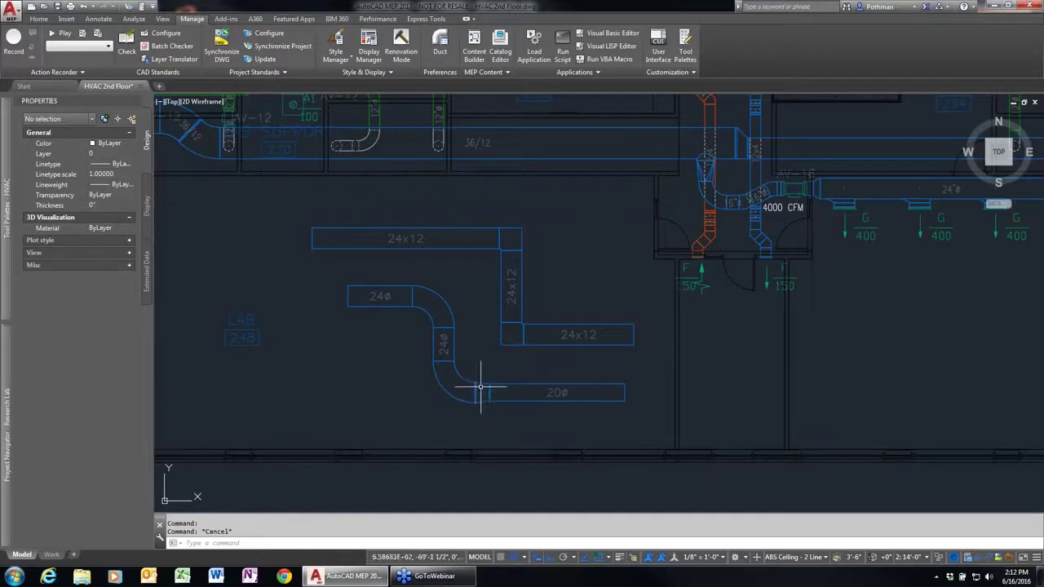
Grip-move the 20ø round duct down, then return it up near its run.
left_click(647, 414)
left_click(345, 222)
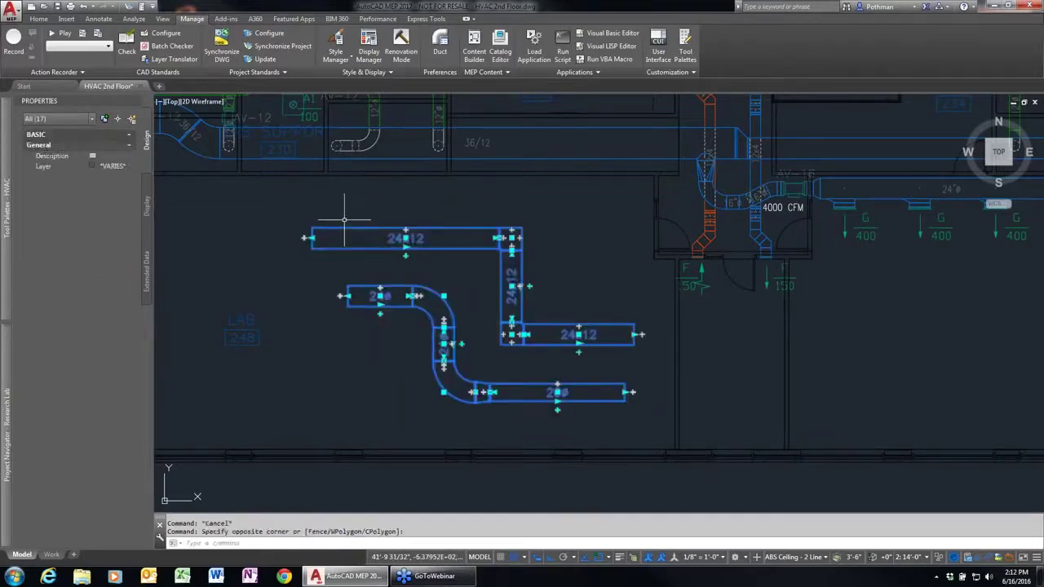
key("Escape")
left_click(562, 391)
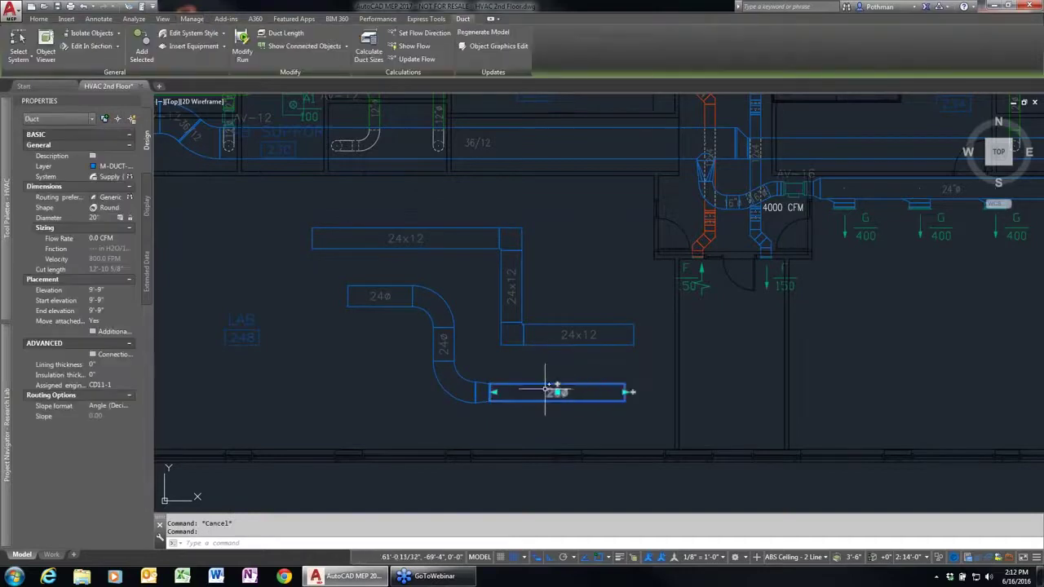
left_click(557, 392)
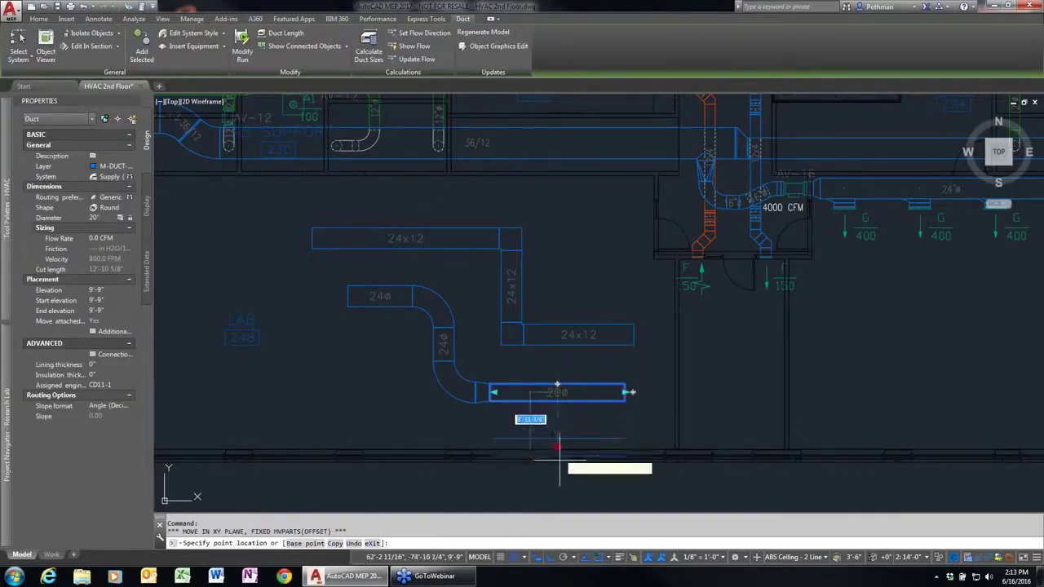
left_click(557, 487)
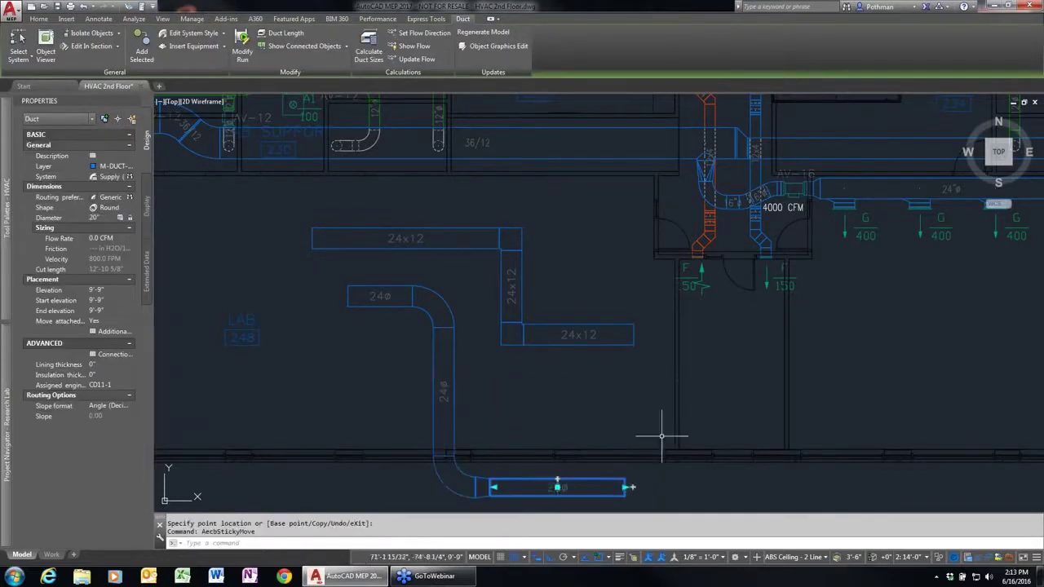
left_click(557, 487)
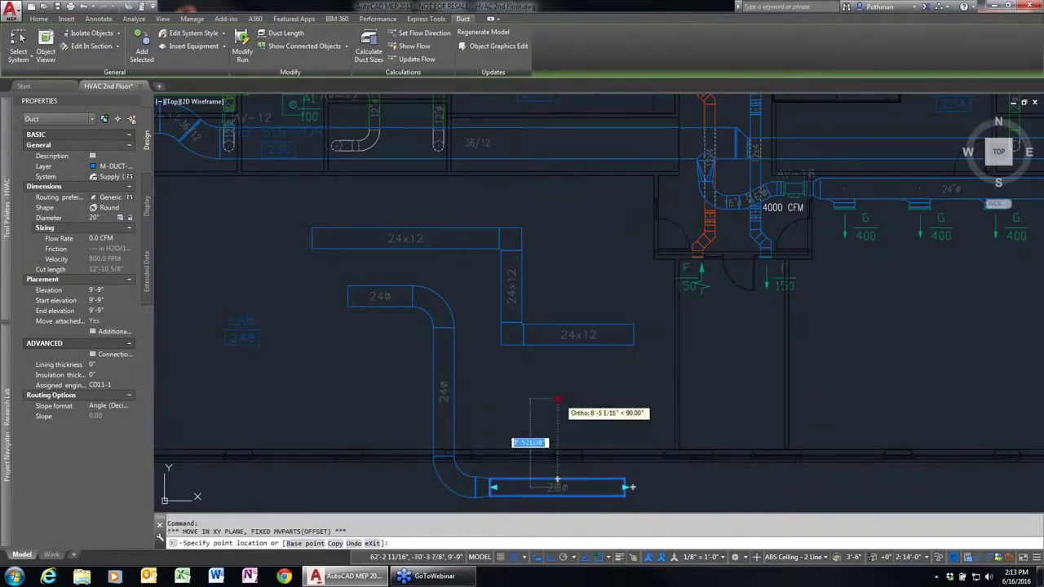
left_click(557, 399)
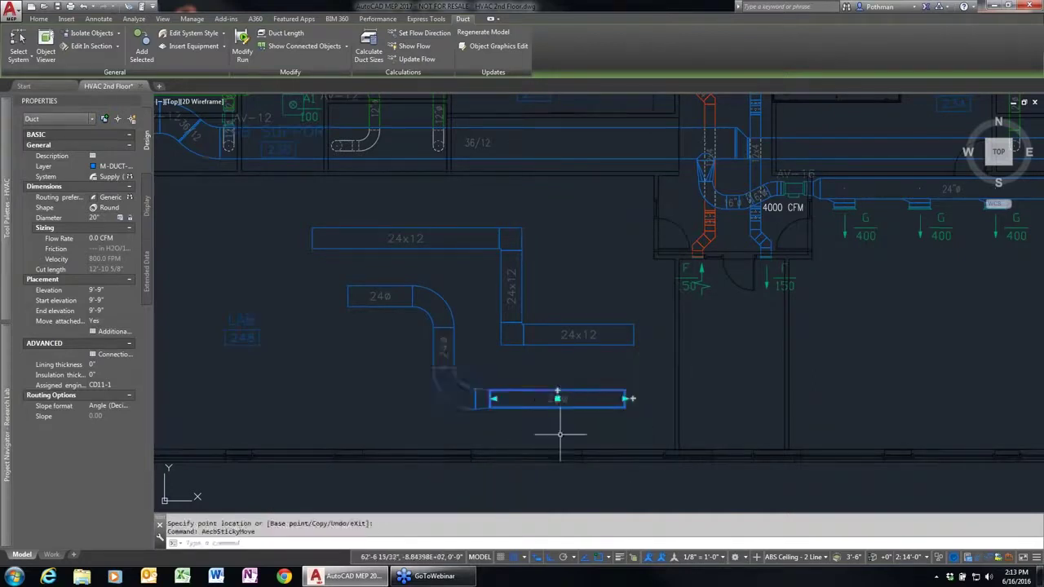
key("Escape")
Extend the 20ø duct from its end with elbows, jogging up and continuing right.
left_click(626, 397)
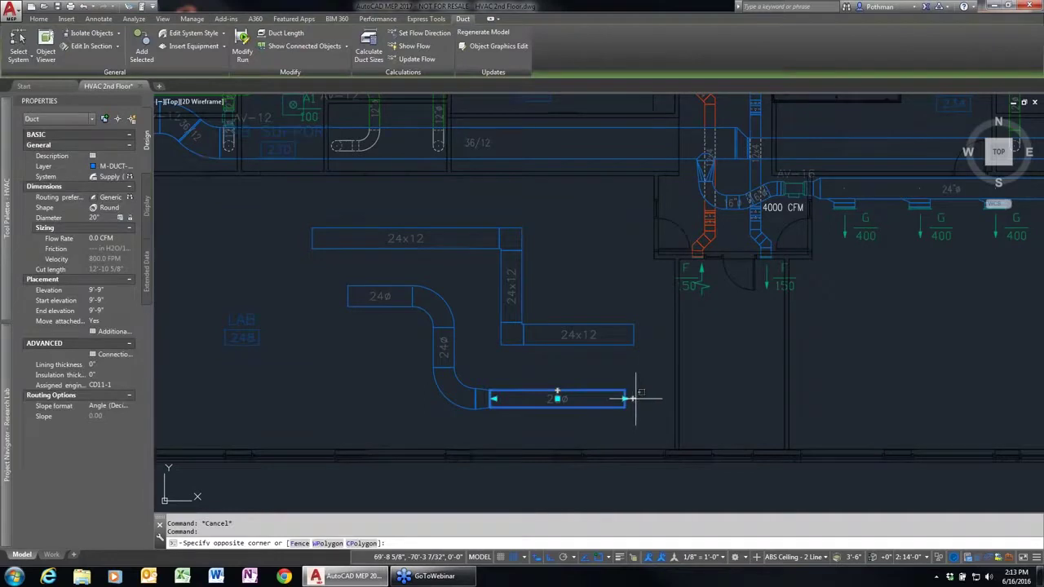
left_click(633, 398)
left_click(628, 398)
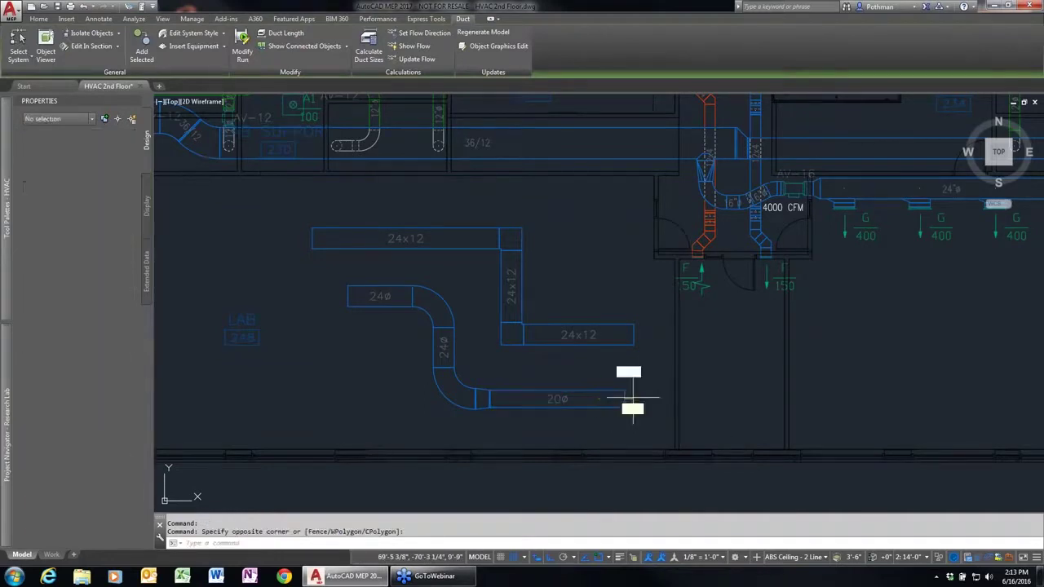
left_click(739, 399)
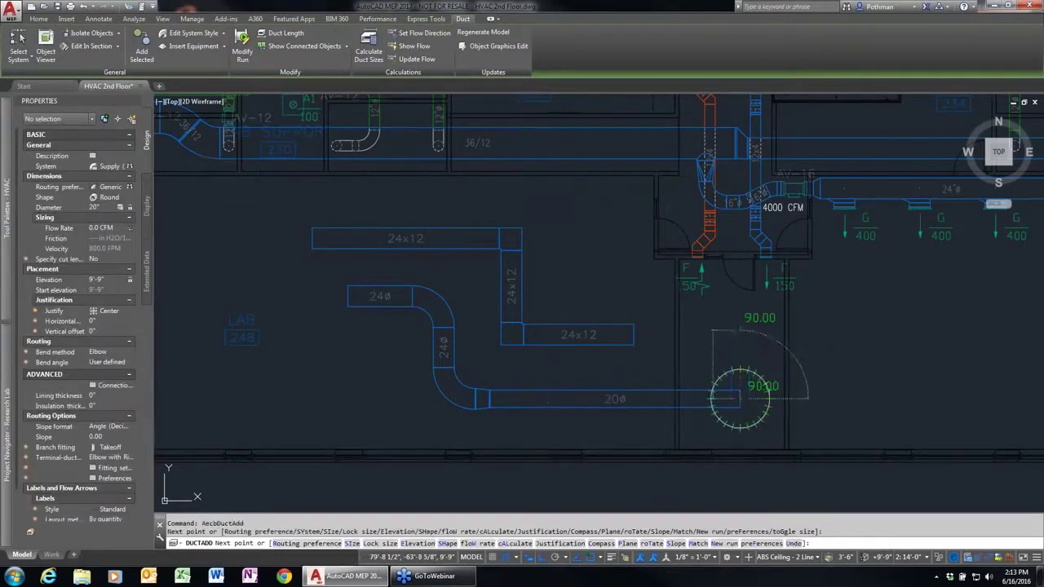
left_click(739, 330)
left_click(873, 331)
key("Escape")
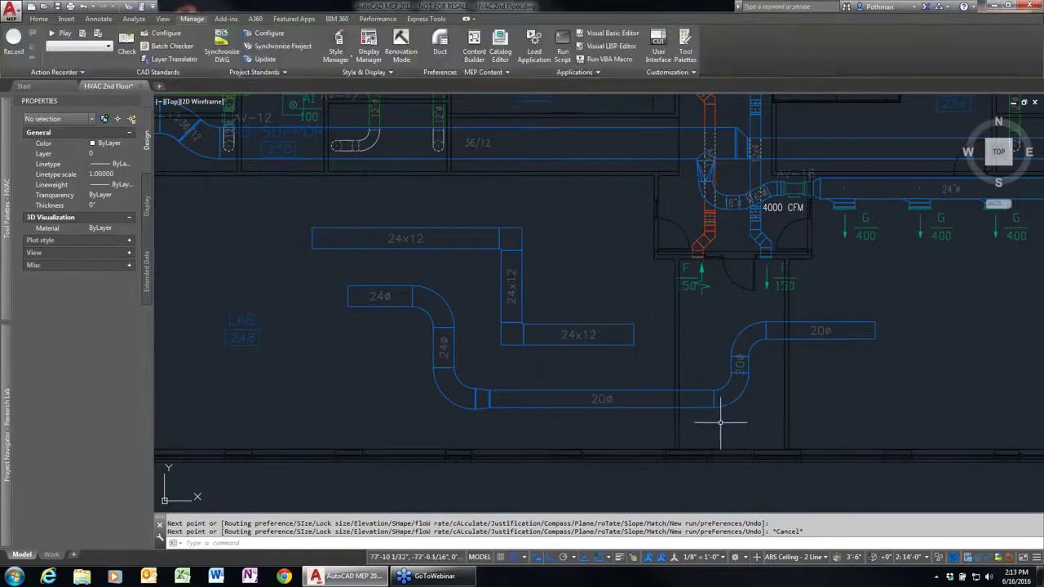
Erase all 22 round and rectangular duct objects beside the LAB room with ERASE.
type("e")
key("Return")
left_click(771, 419)
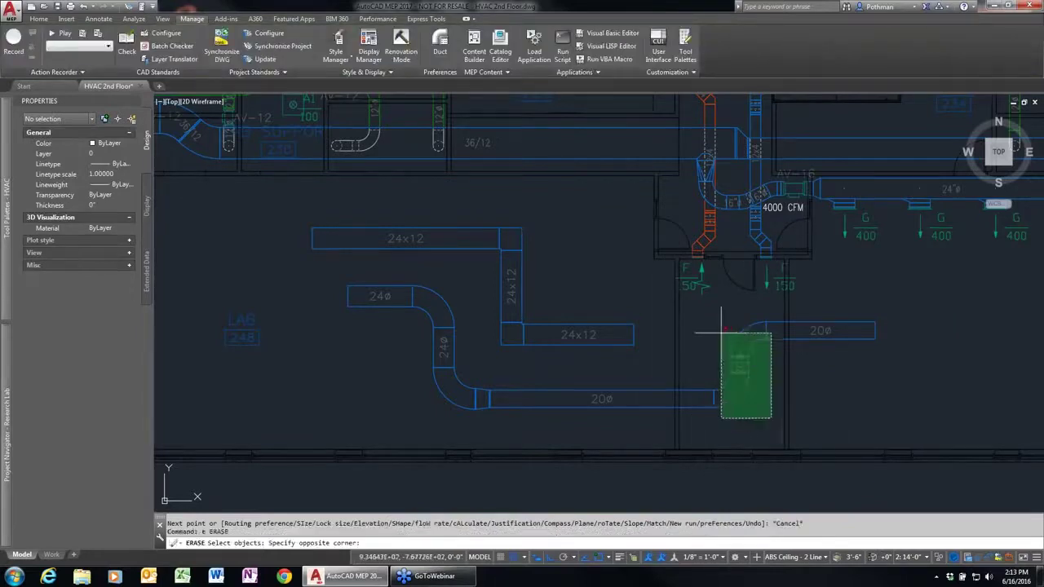
left_click(694, 305)
left_click(615, 413)
left_click(372, 238)
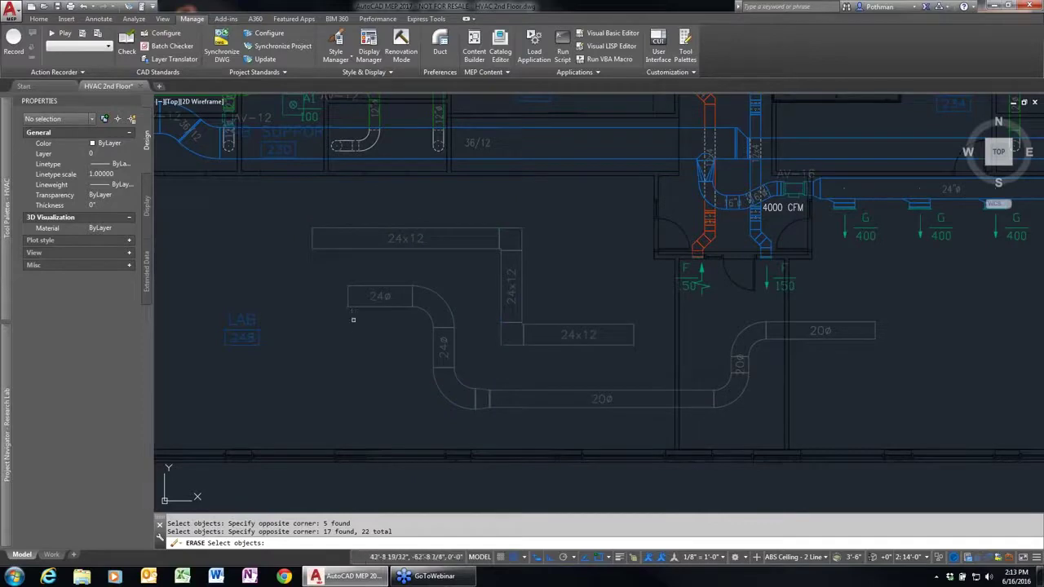
key("Return")
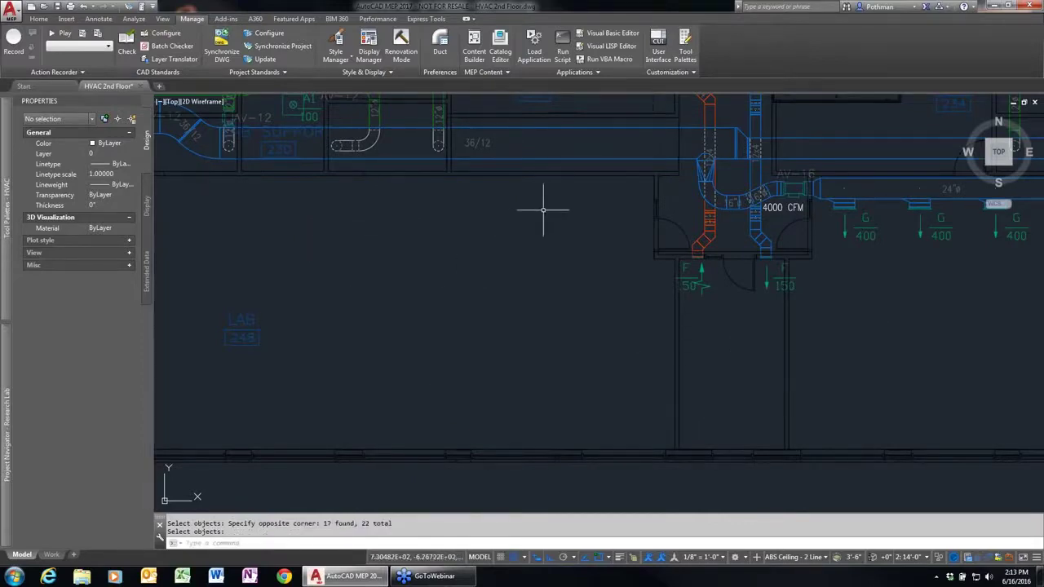
middle_click_drag(542, 209, 526, 310)
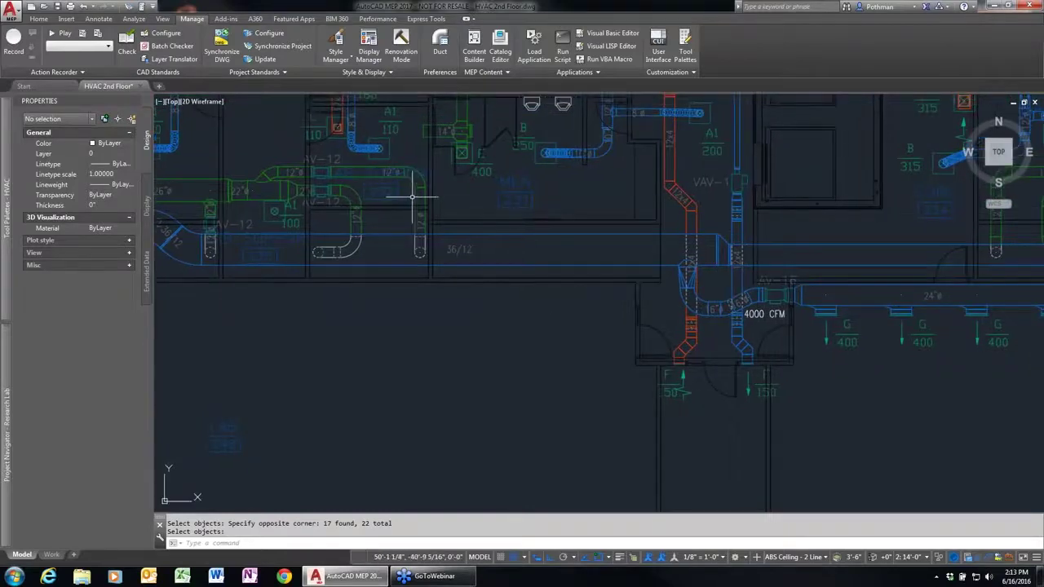
Start a new duct with Add Selected from the existing 12-inch round exhaust duct.
left_click(419, 198)
right_click(462, 241)
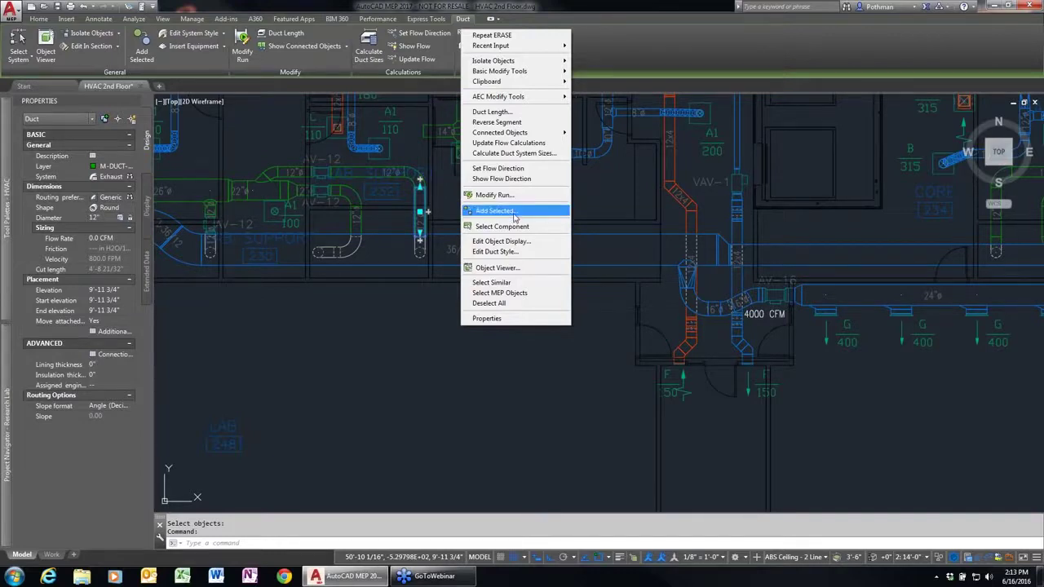
left_click(513, 211)
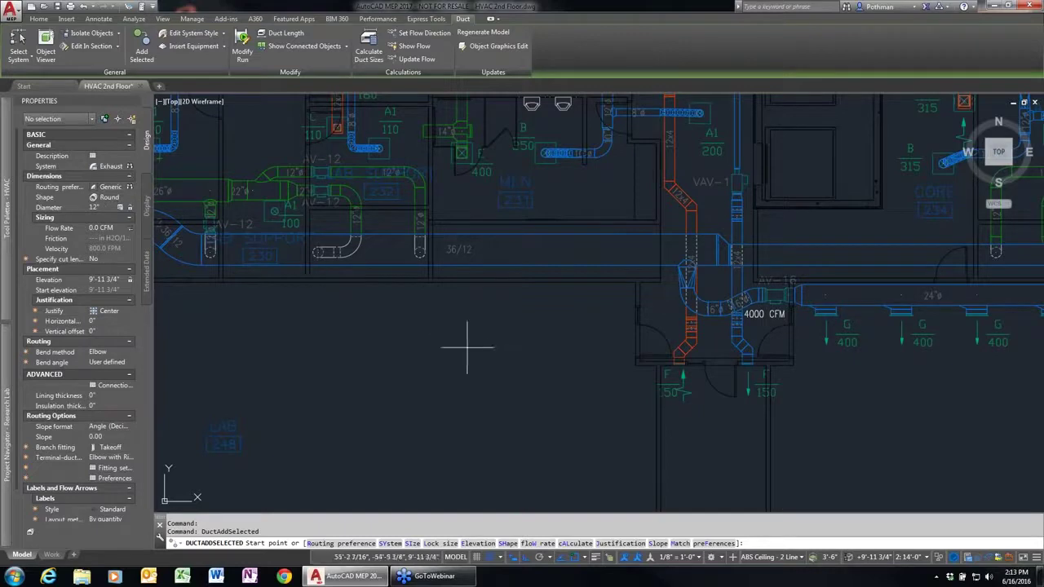
Draw a horizontal 12ø exhaust duct elbowing up toward room 231, then select its vertical part.
left_click(391, 367)
left_click(569, 367)
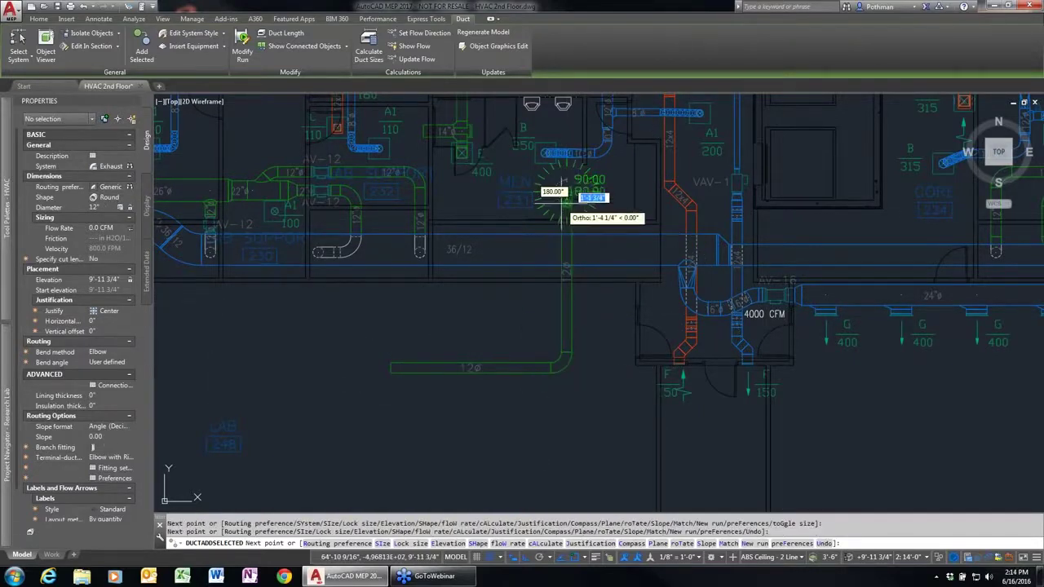
key("Return")
scroll(586, 310, "up", 8)
scroll(566, 289, "down", 2)
middle_click_drag(566, 289, 582, 478)
scroll(599, 389, "up", 1)
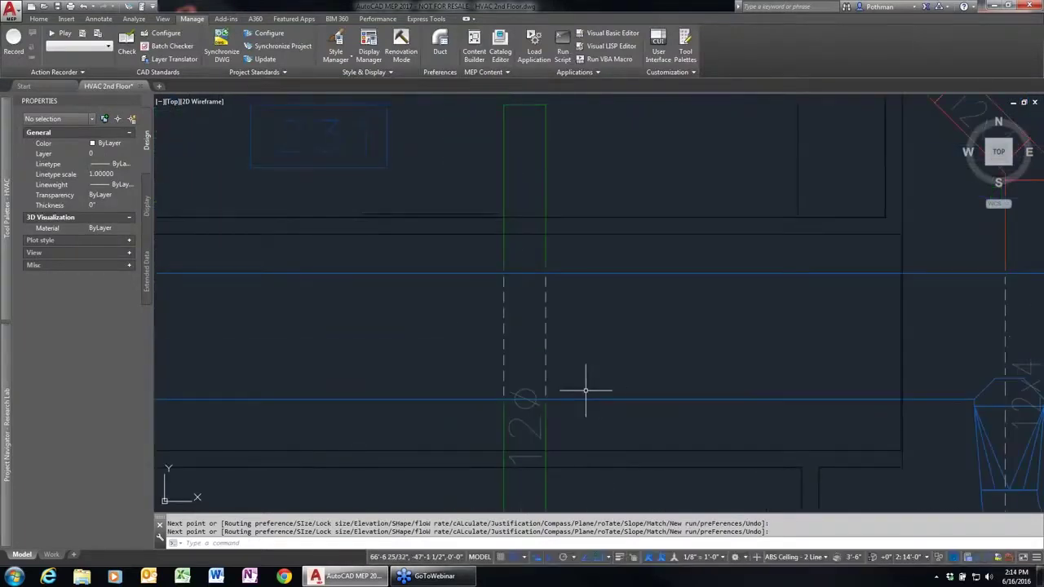
left_click(555, 319)
left_click(488, 343)
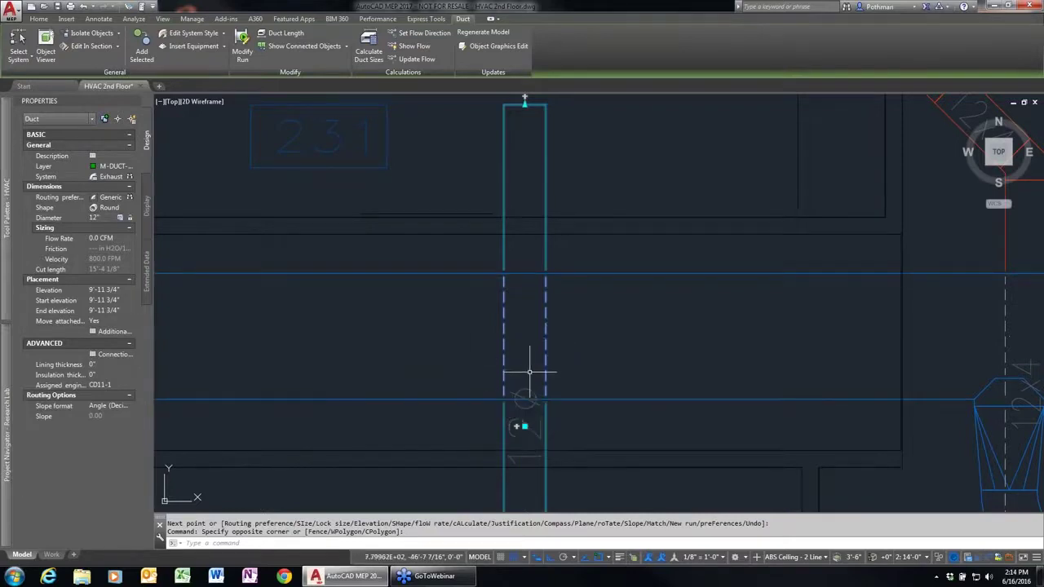
Test grip edits on the vertical 12ø duct: shorten and re-extend its top, shift it sideways.
scroll(530, 365, "down", 1)
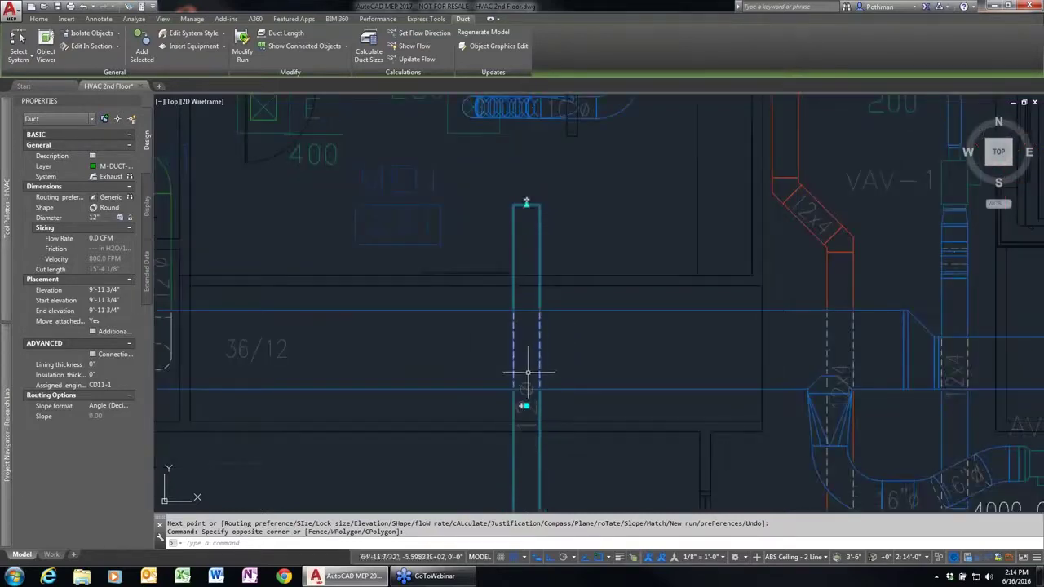
left_click(526, 202)
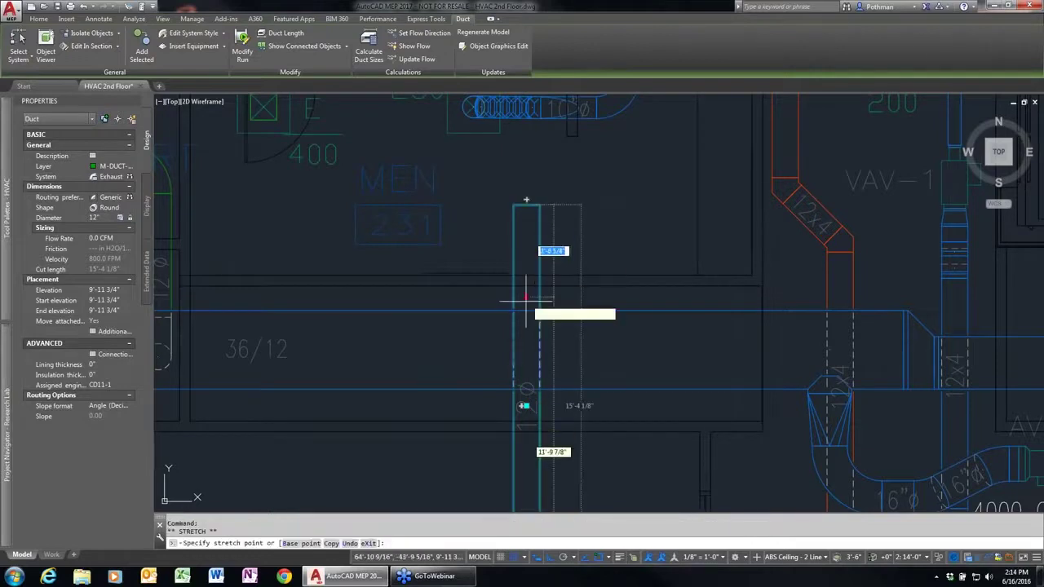
left_click(512, 355)
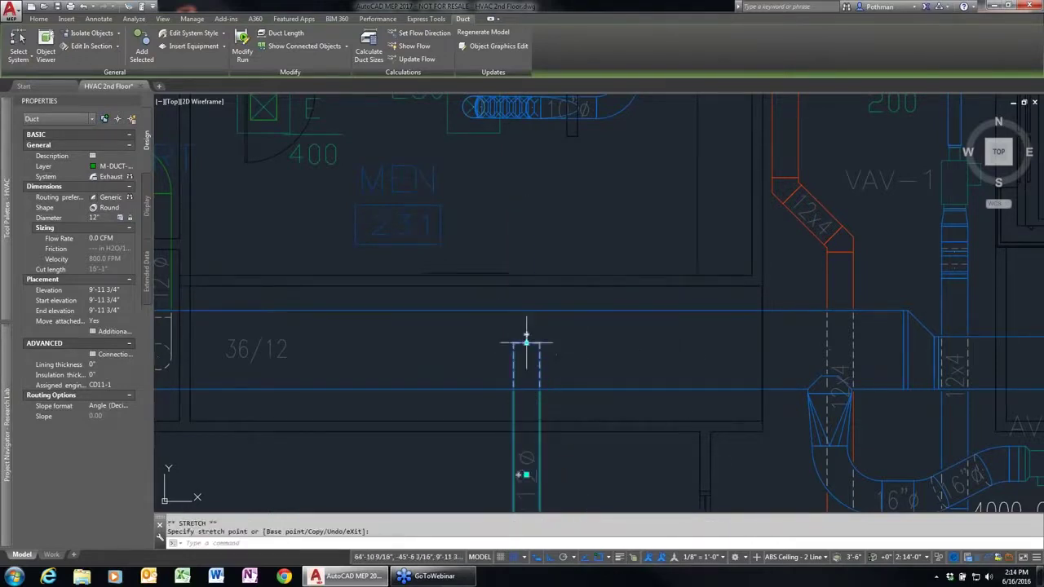
left_click(527, 341)
left_click(526, 231)
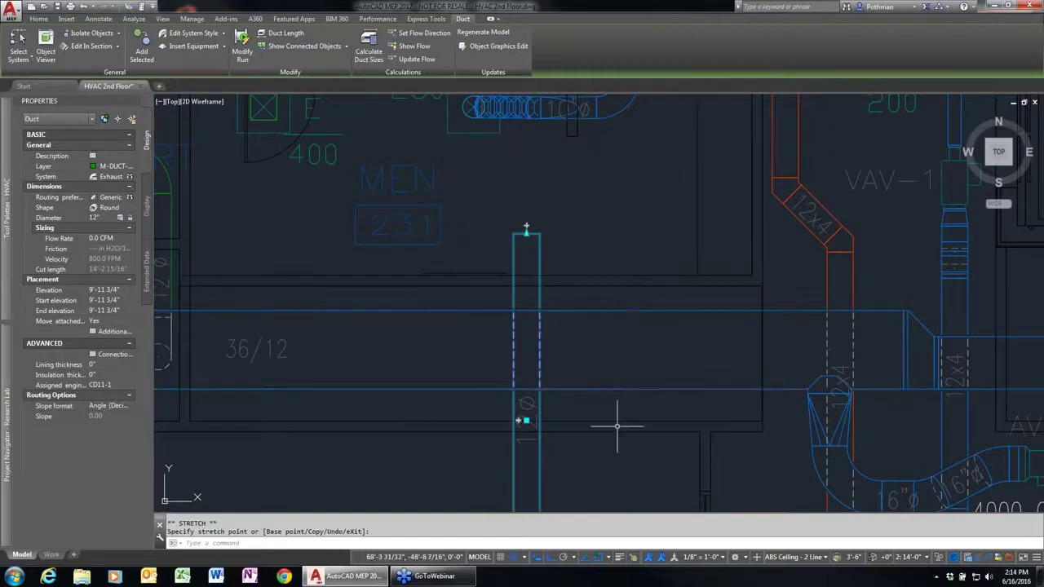
scroll(613, 424, "down", 3)
middle_click_drag(611, 397, 601, 258)
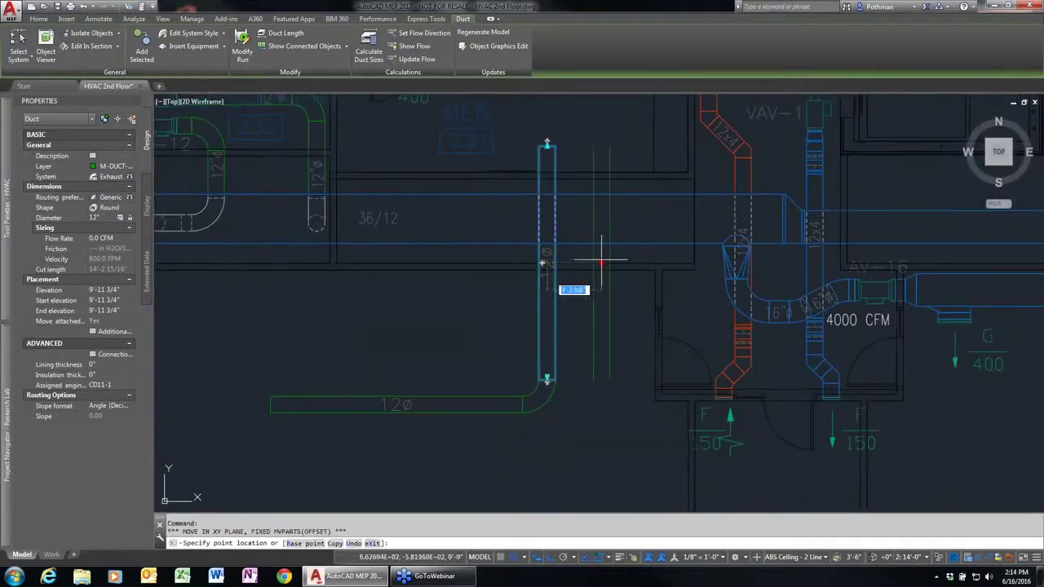
left_click(663, 261)
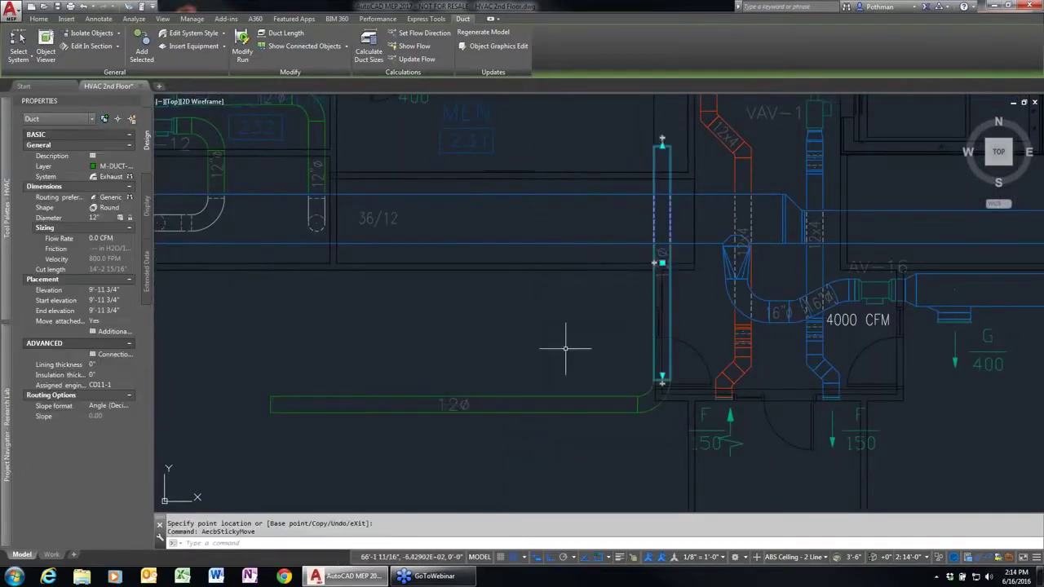
left_click(663, 262)
left_click(549, 301)
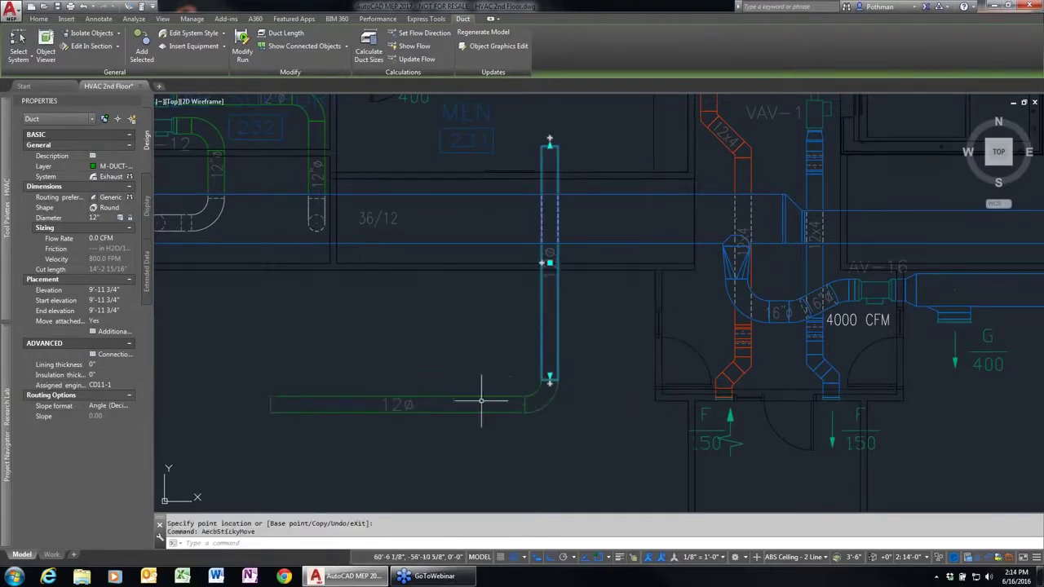
key("Escape")
Crossing-select the whole 12ø duct run (3 objects) and delete it.
left_click(588, 430)
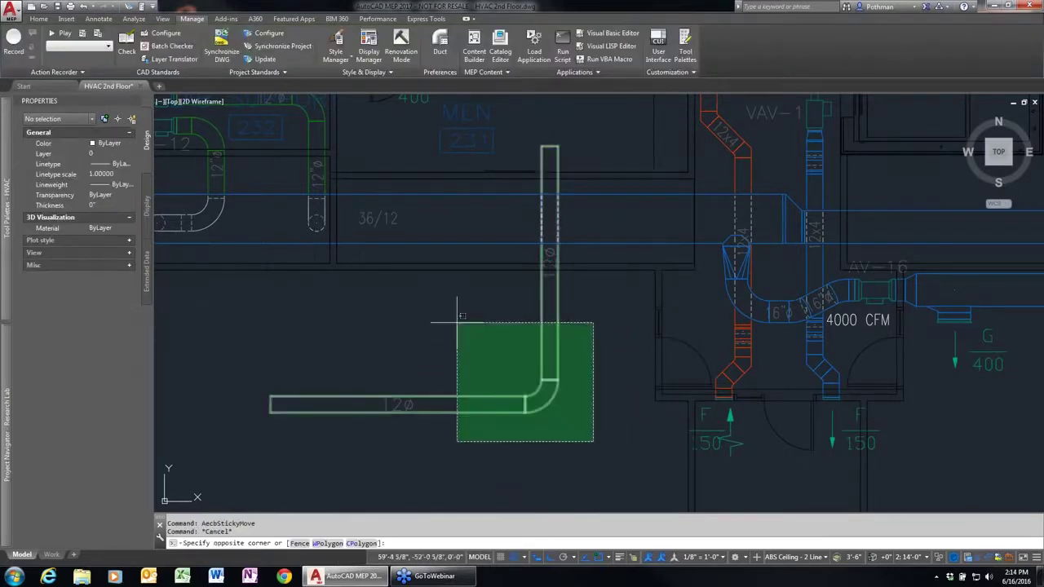
left_click(459, 318)
key("Delete")
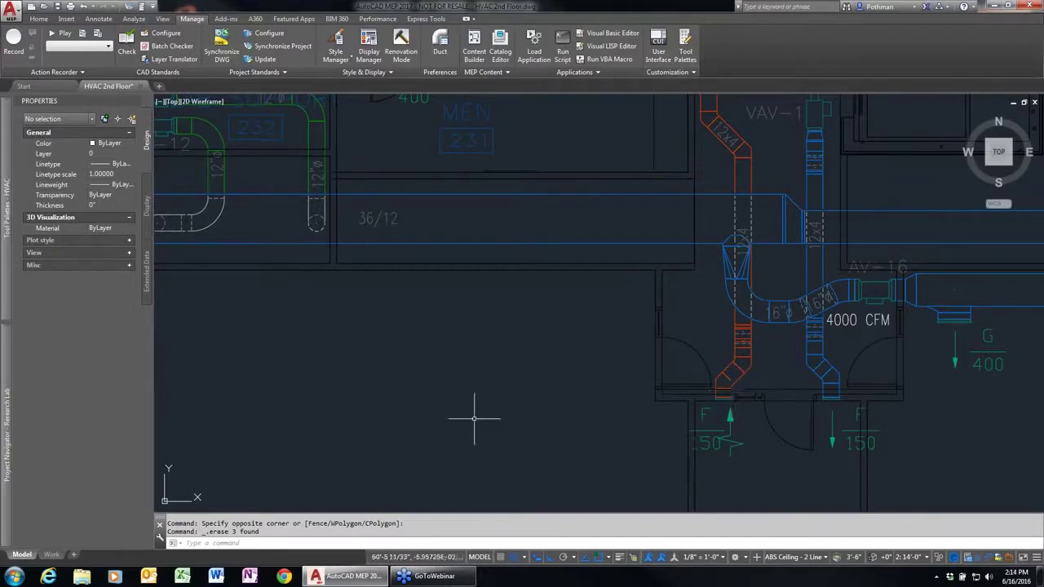
Pan left and display the HVAC Duct tool palette from the Home tab.
middle_click_drag(434, 391, 579, 380)
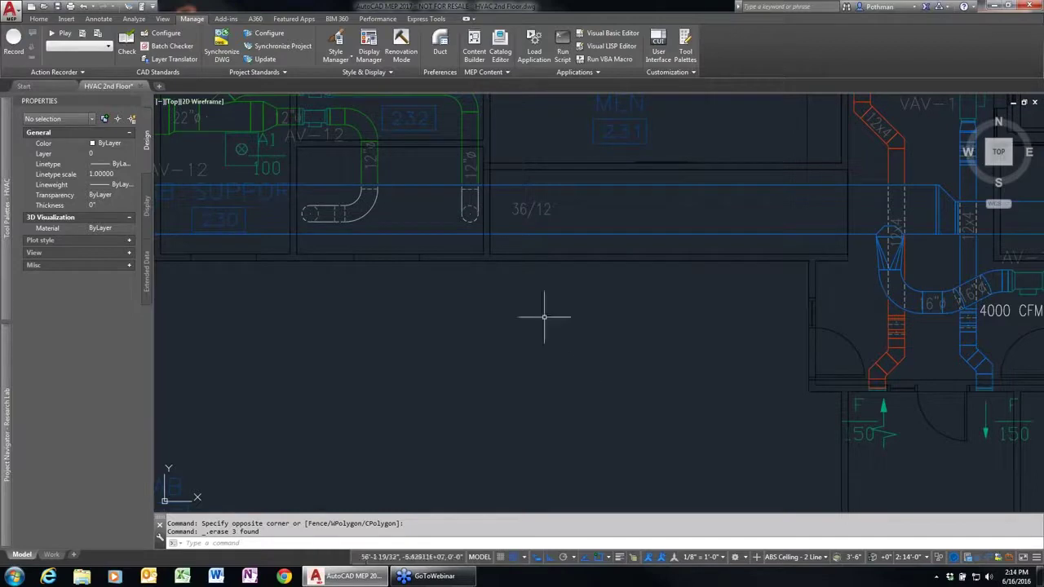
left_click(38, 19)
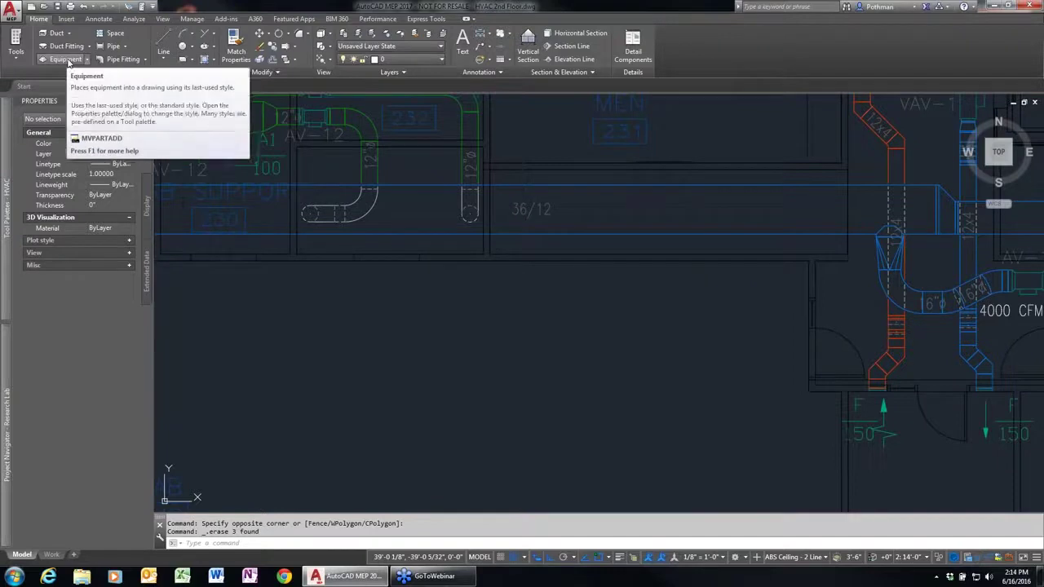
mouse_move(8, 171)
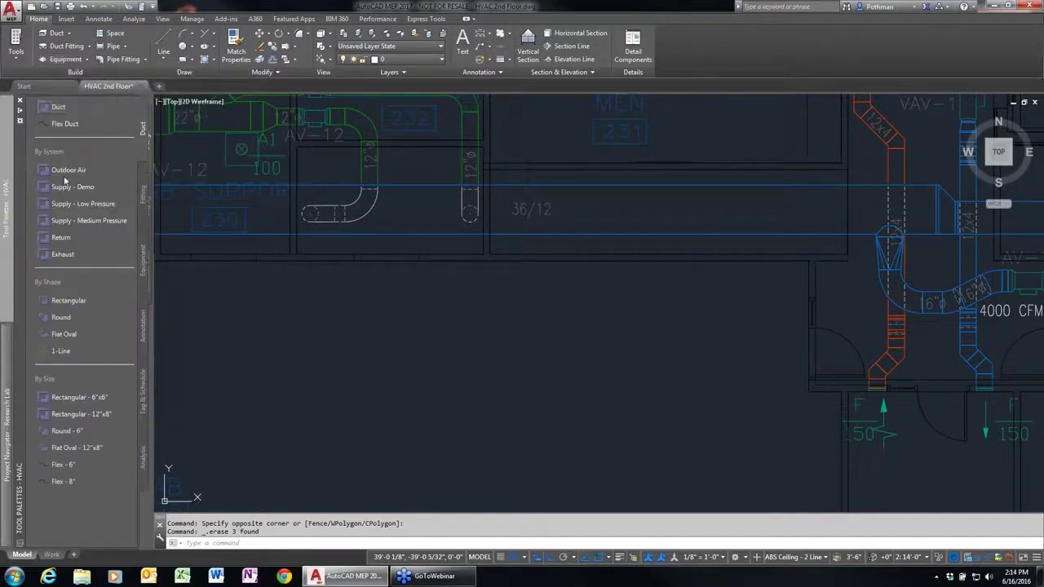
left_click(143, 273)
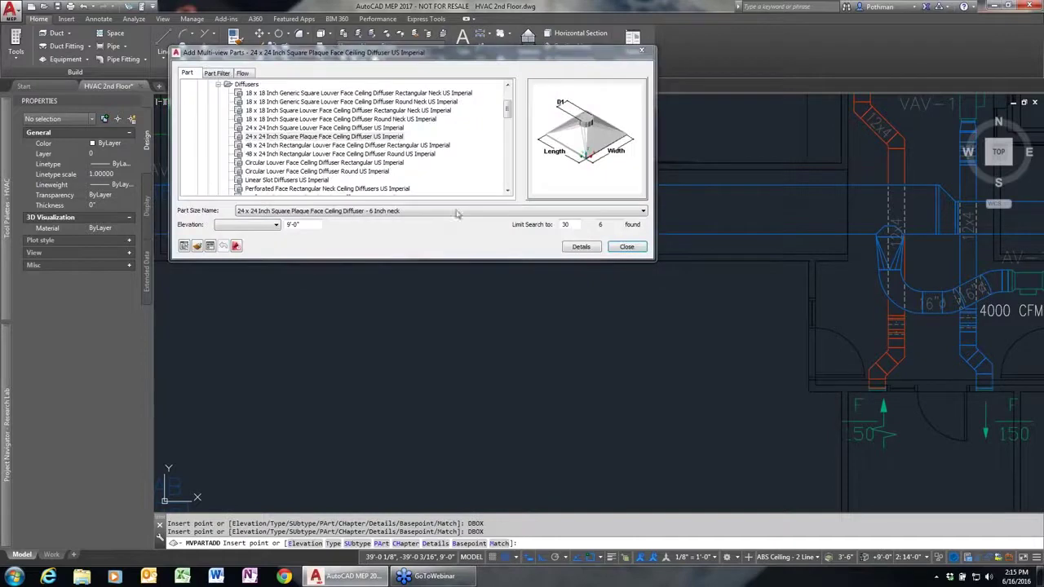
scroll(507, 116, "up", 2)
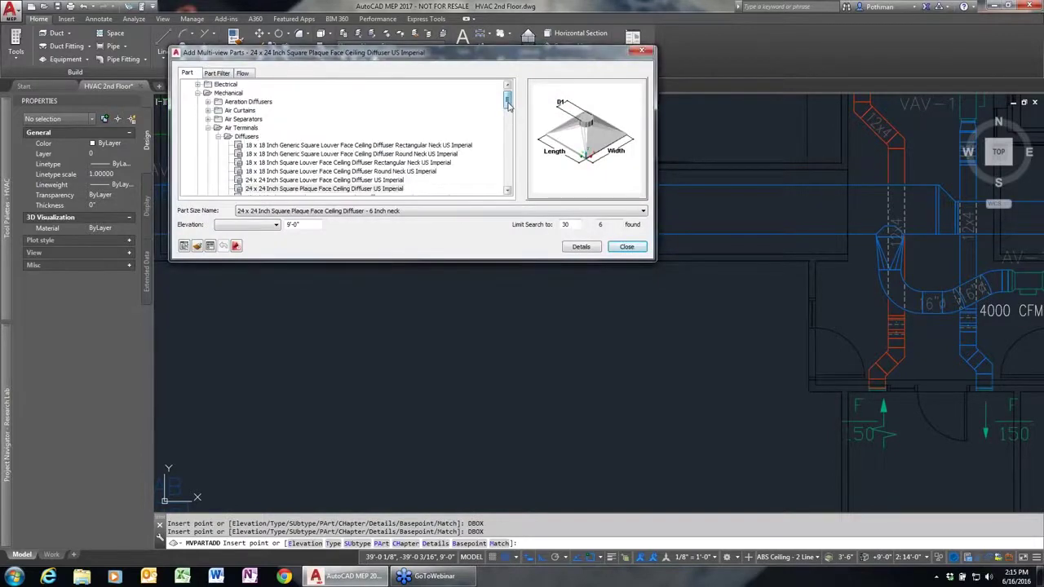
left_click(197, 85)
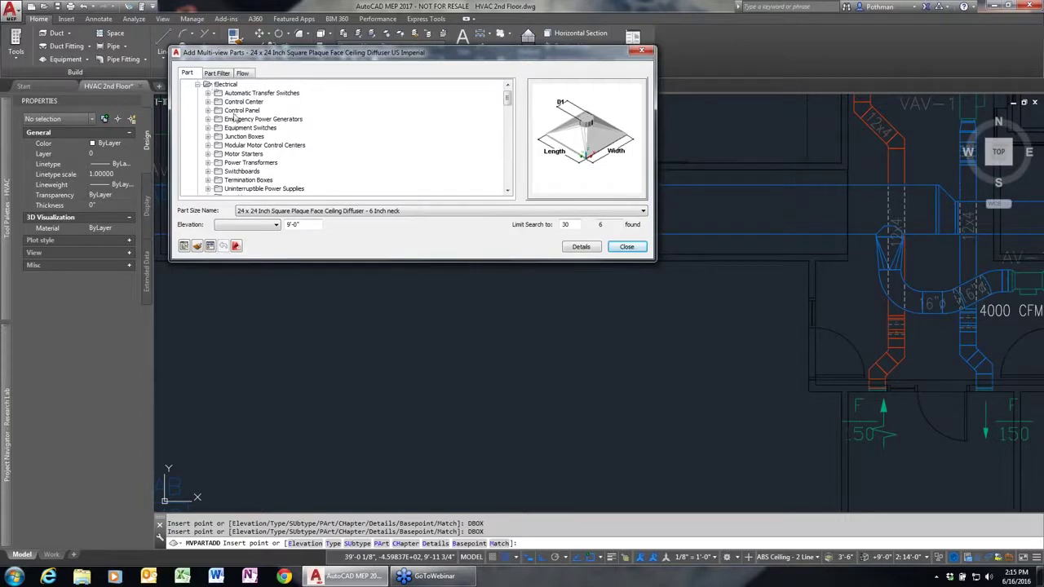
left_click(261, 119)
left_click(208, 119)
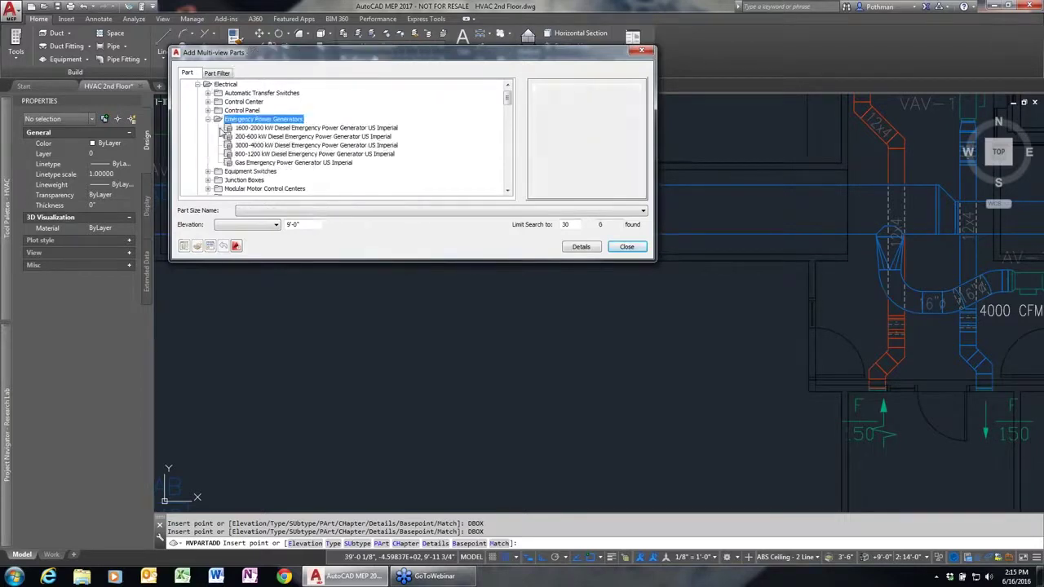
left_click(233, 128)
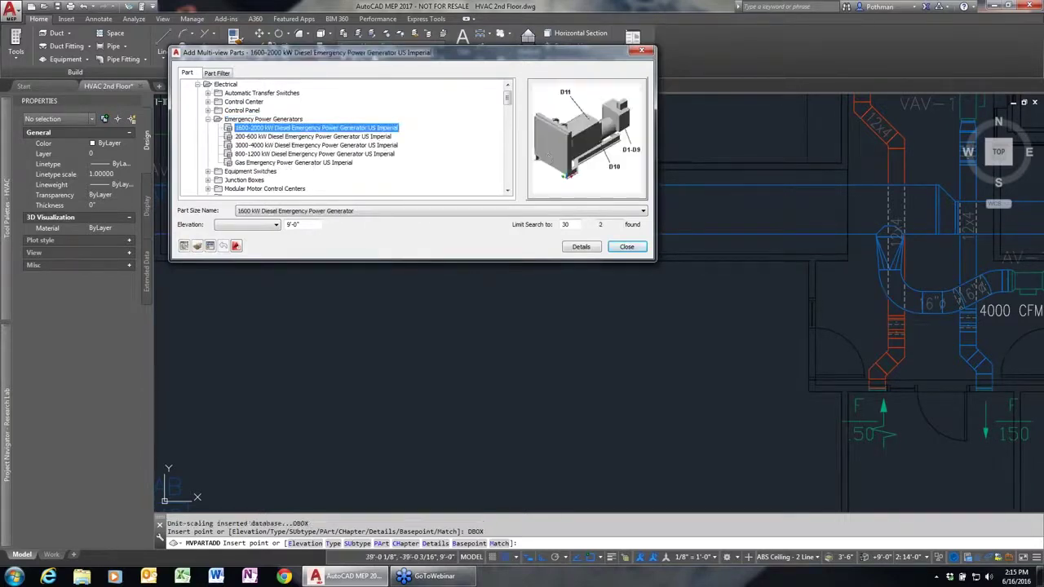
left_click_drag(507, 98, 500, 120)
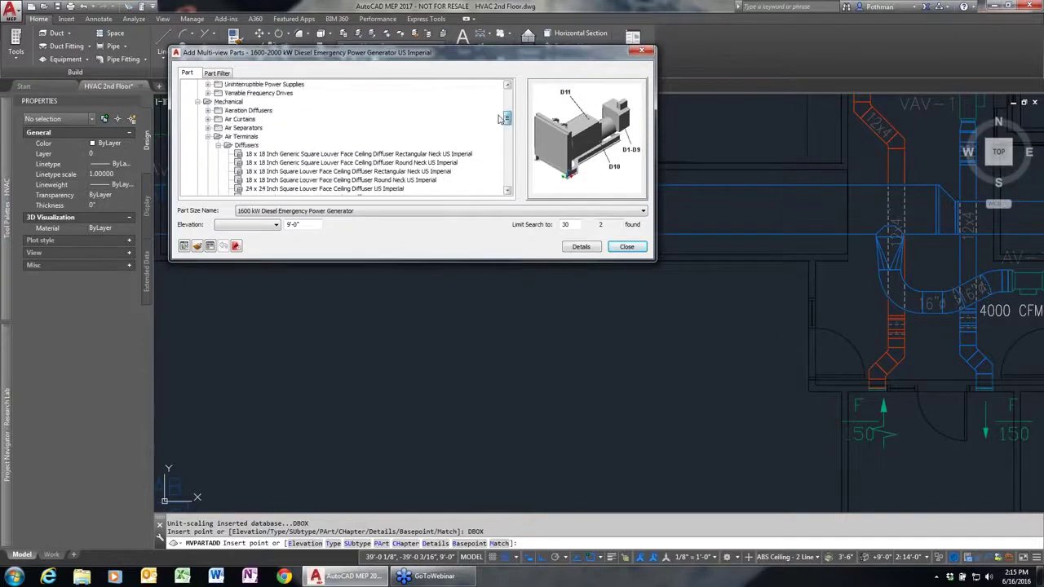
left_click(217, 137)
scroll(246, 131, "down", 1)
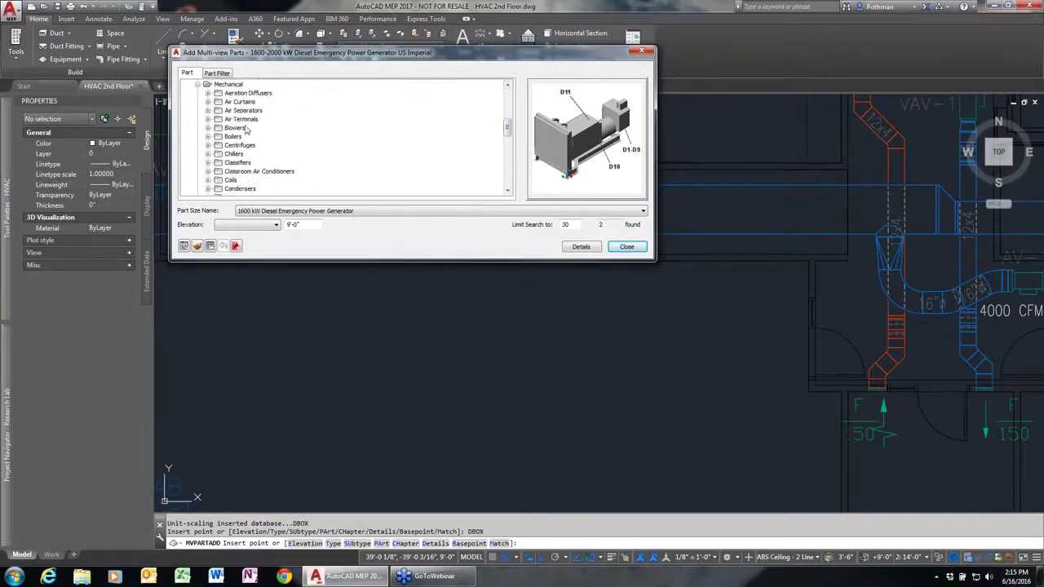
scroll(279, 184, "down", 2)
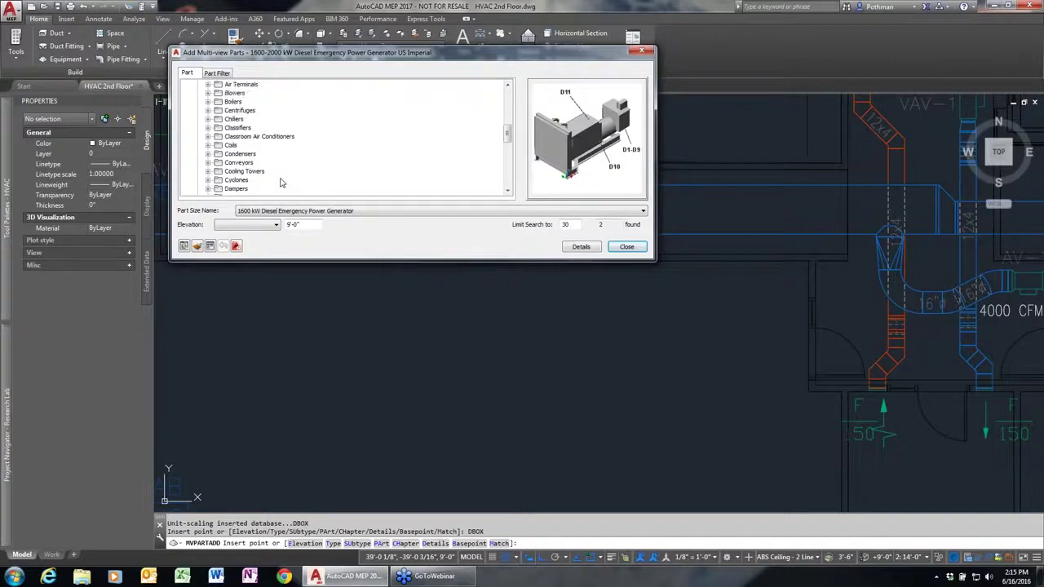
scroll(279, 178, "down", 1)
scroll(278, 179, "down", 1)
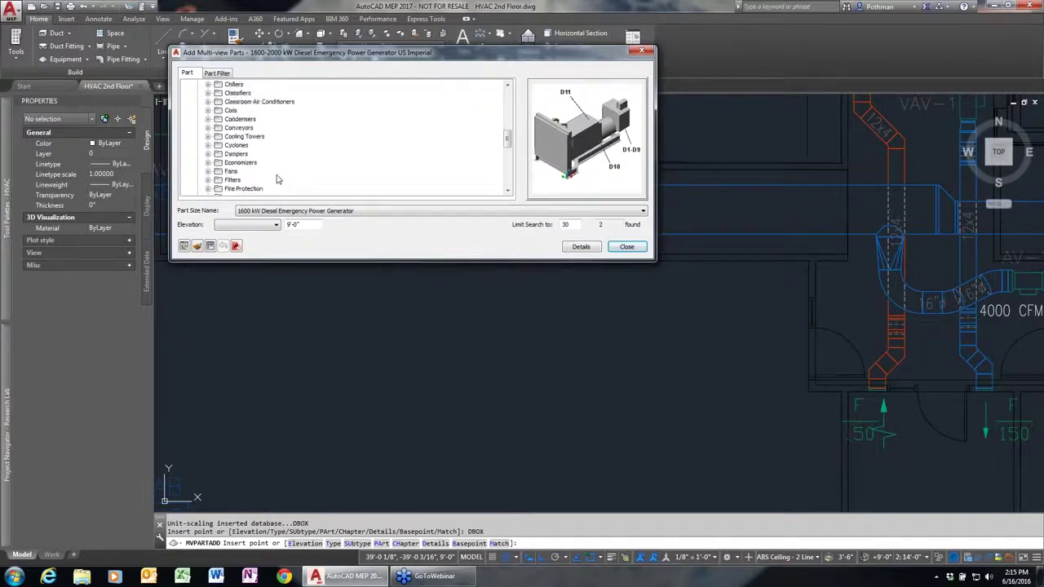
scroll(251, 166, "down", 2)
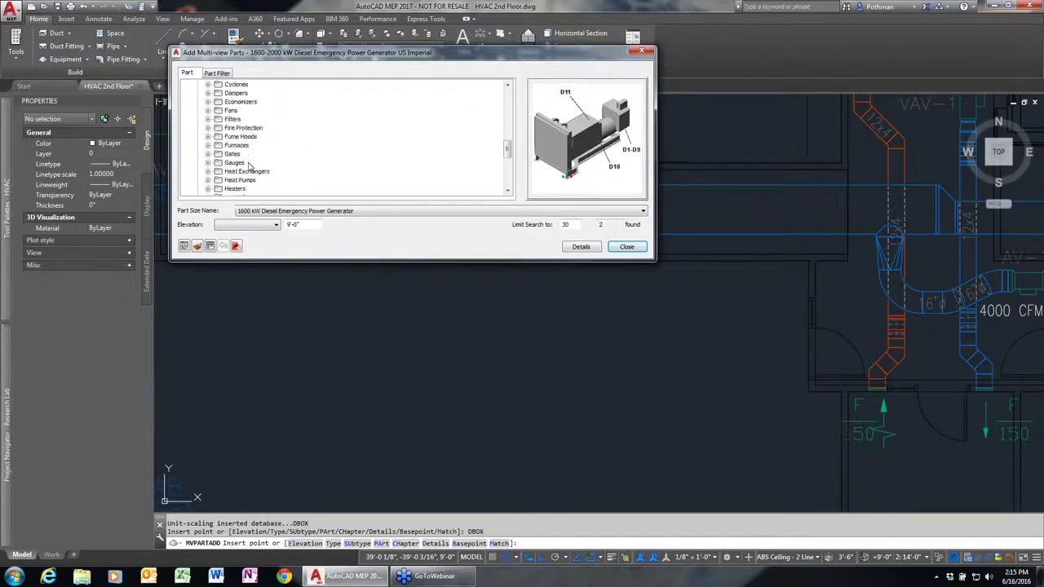
scroll(249, 167, "down", 4)
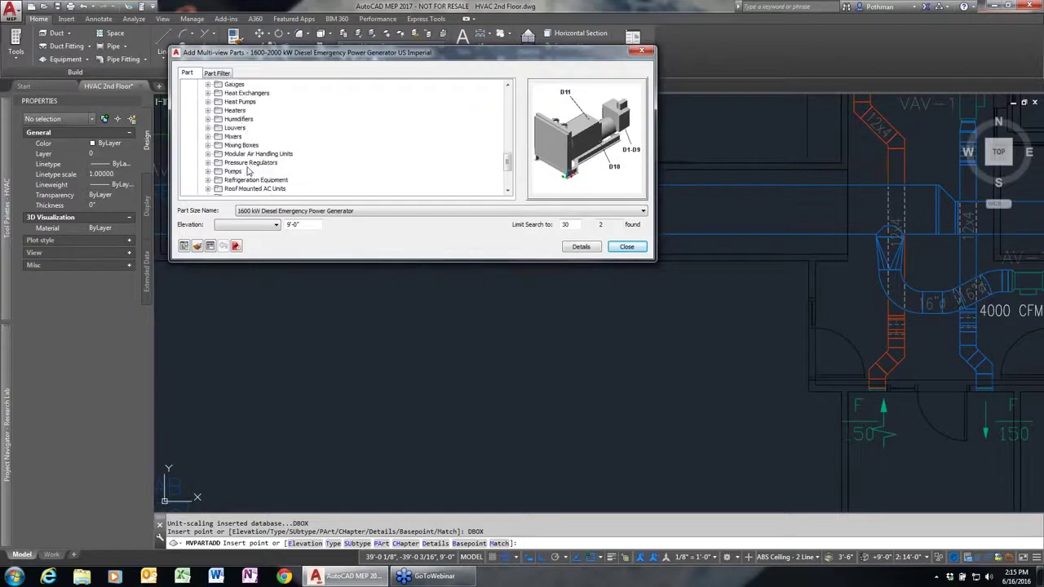
scroll(247, 170, "down", 3)
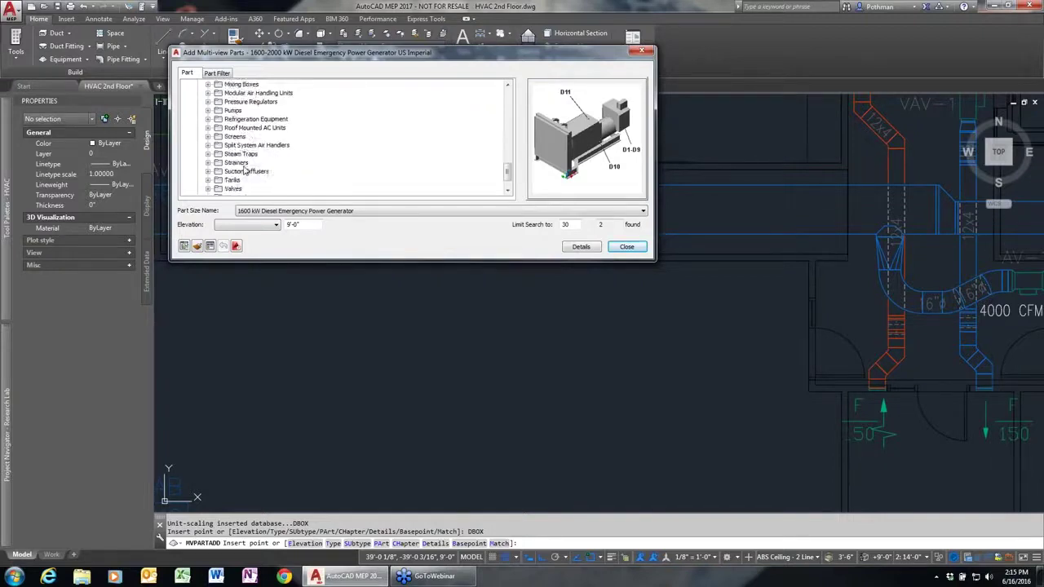
scroll(244, 171, "down", 1)
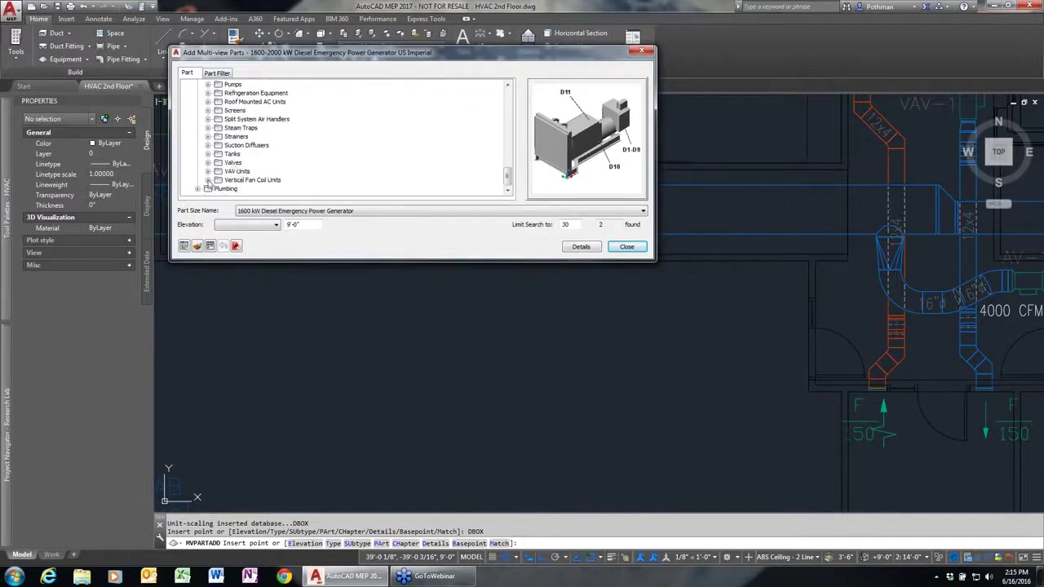
left_click(209, 163)
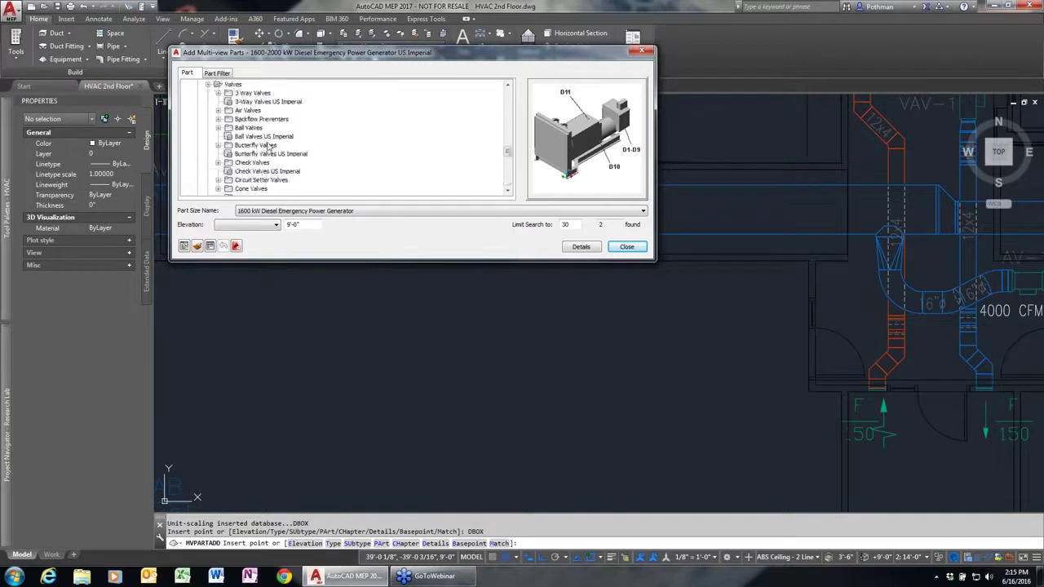
left_click(266, 136)
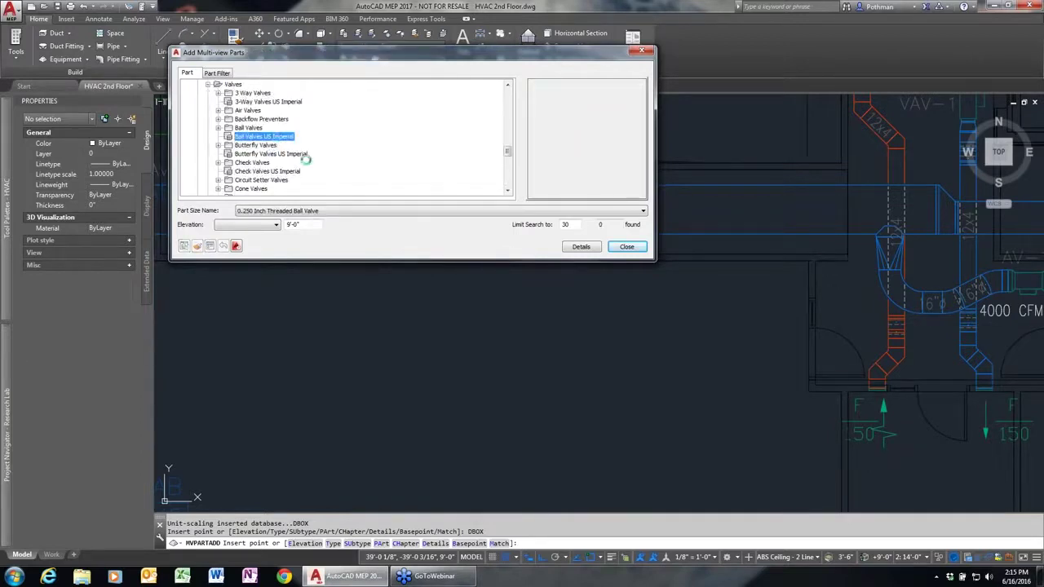
left_click(326, 211)
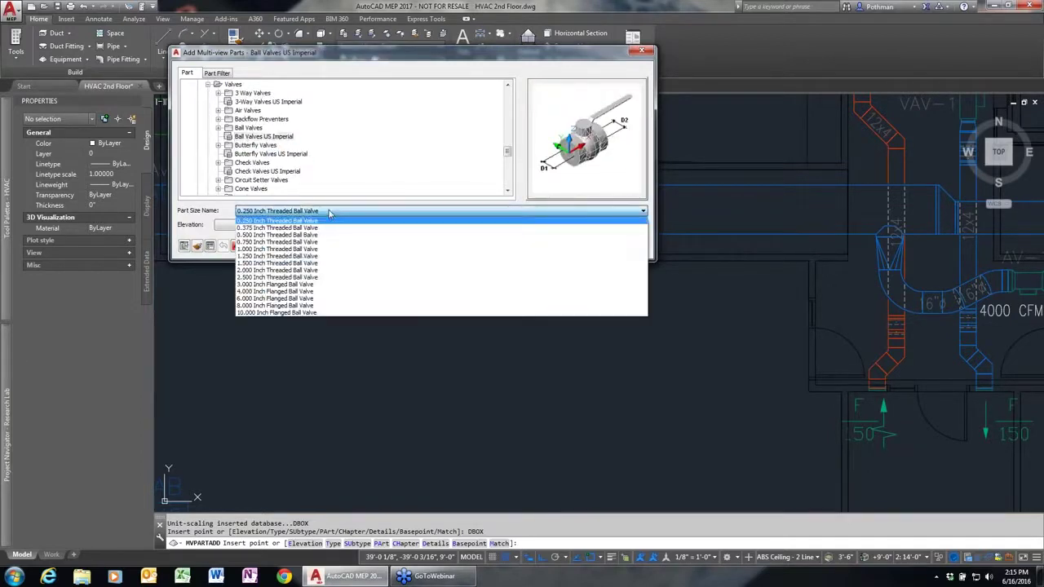
left_click(329, 210)
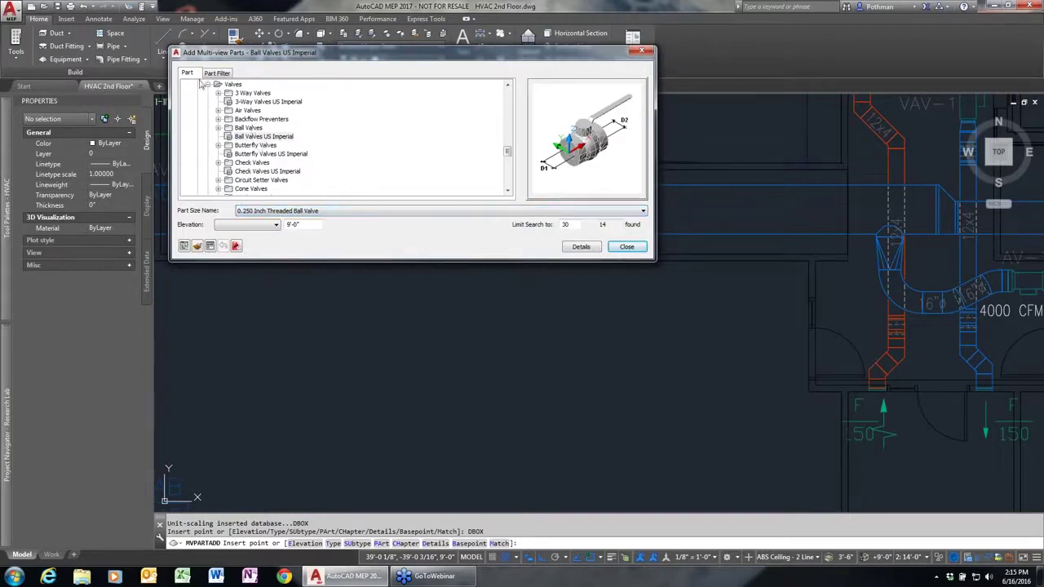
left_click_drag(509, 157, 504, 196)
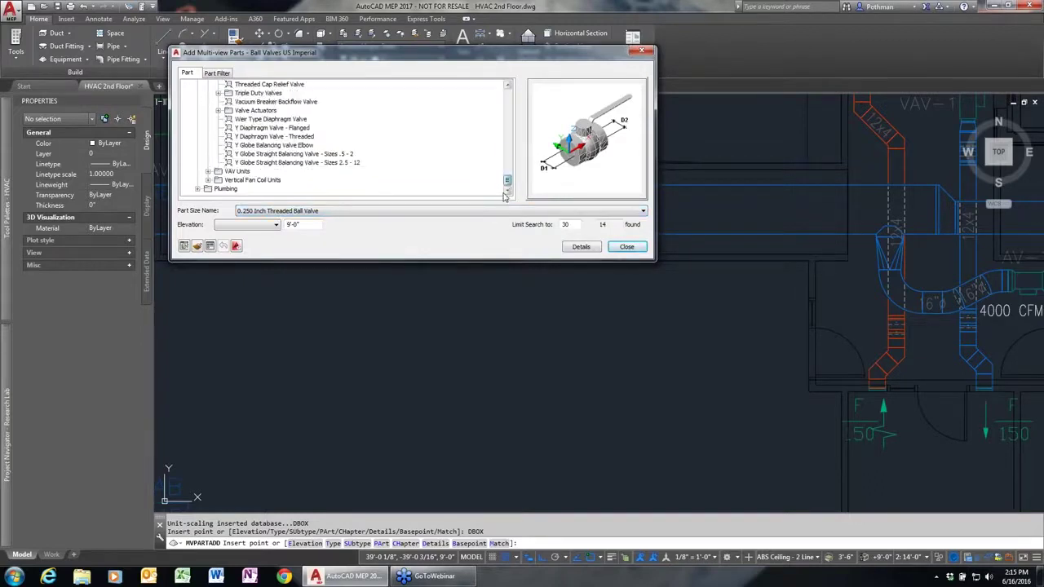
left_click(198, 189)
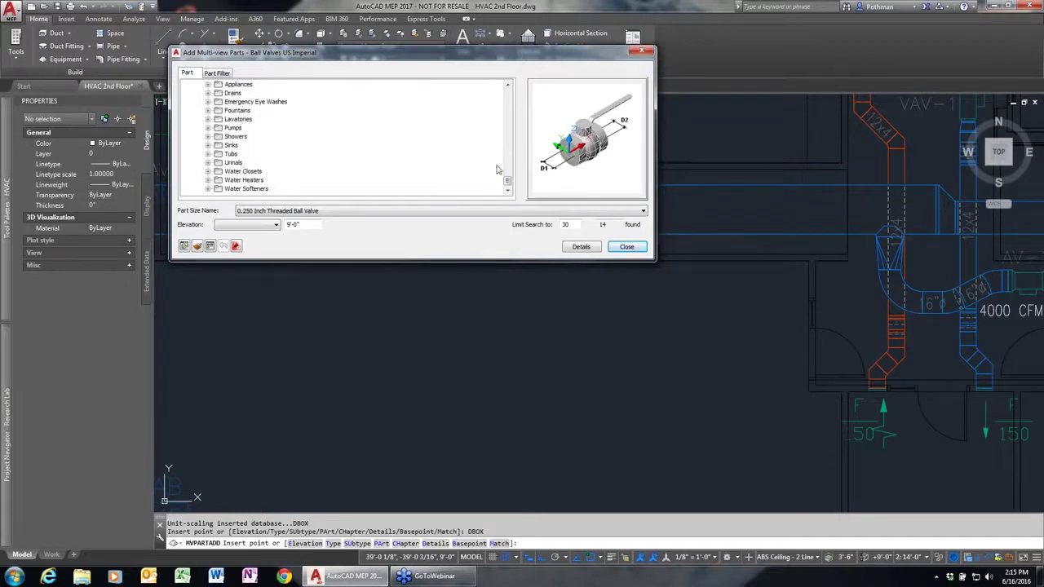
scroll(271, 161, "up", 10)
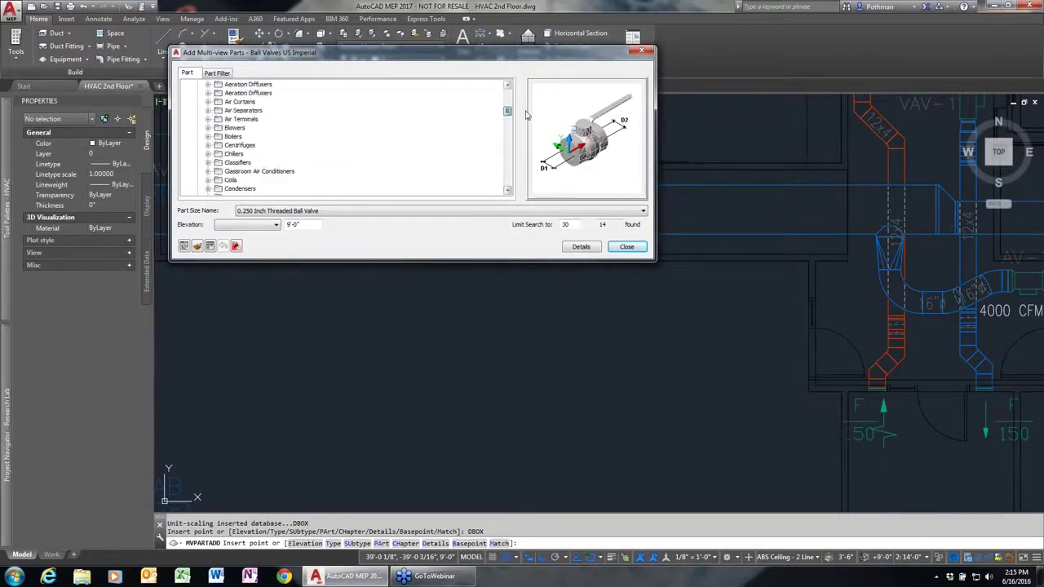
double_click(241, 171)
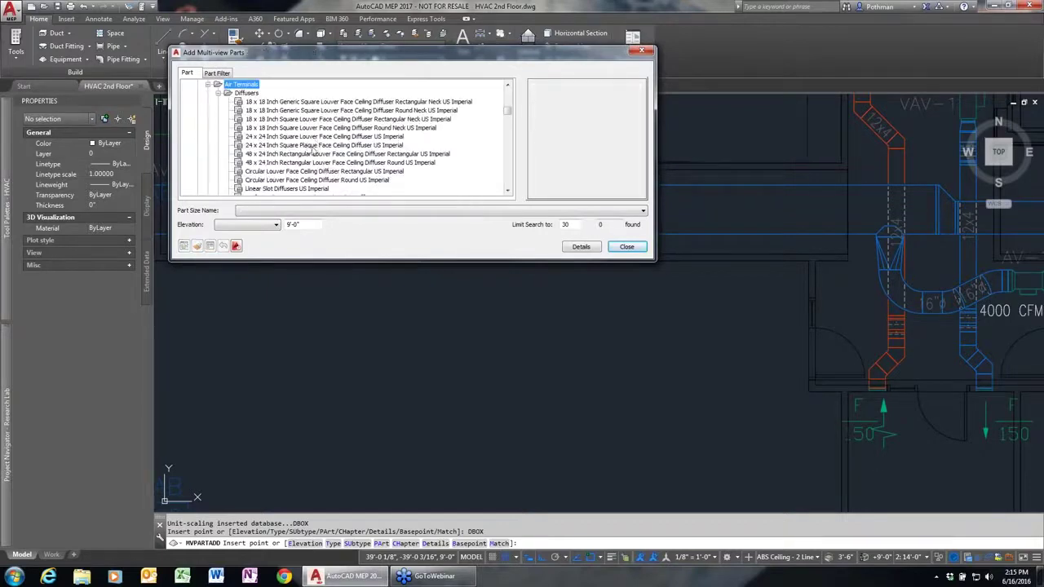
Place a 24 x 24 square louver face ceiling diffuser at 9' elevation in the empty room.
left_click(312, 146)
left_click(310, 137)
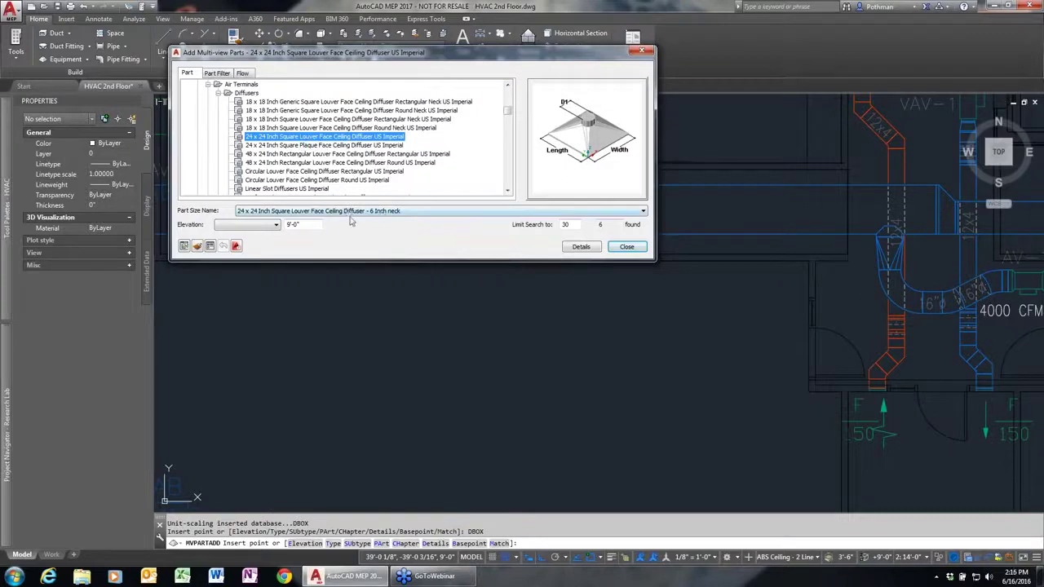
left_click(299, 226)
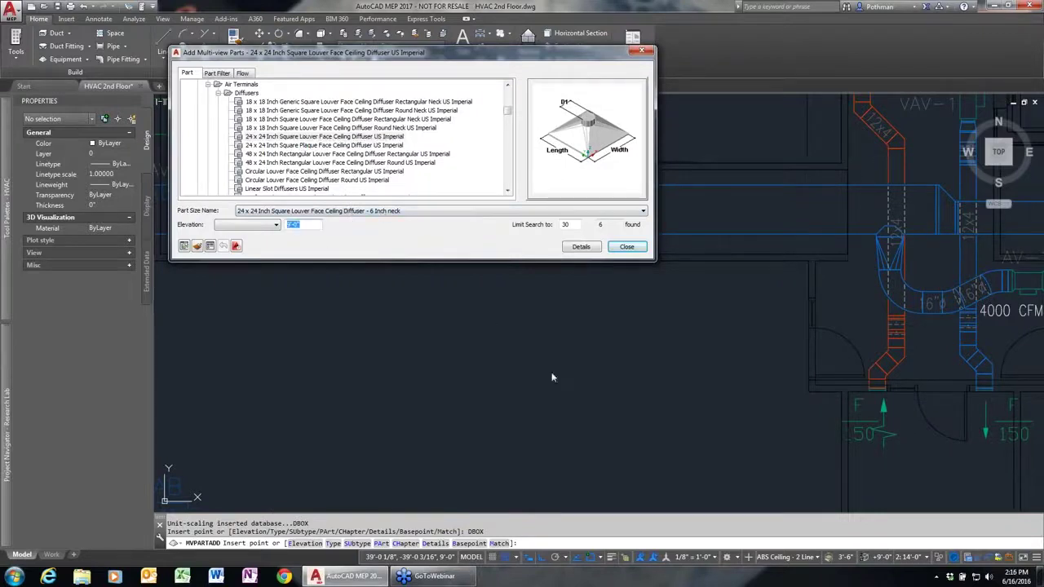
type("9'")
left_click(387, 394)
key("Return")
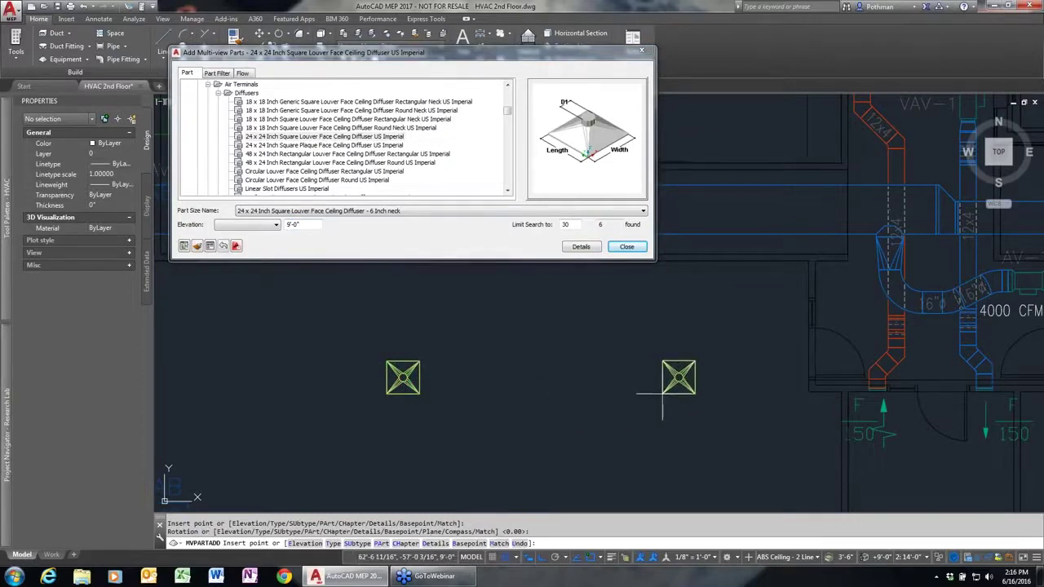
key("Escape")
Copy the diffuser straight to the right with COPY.
type("co")
key("Return")
left_click(492, 426)
left_click(331, 345)
key("Return")
left_click(380, 432)
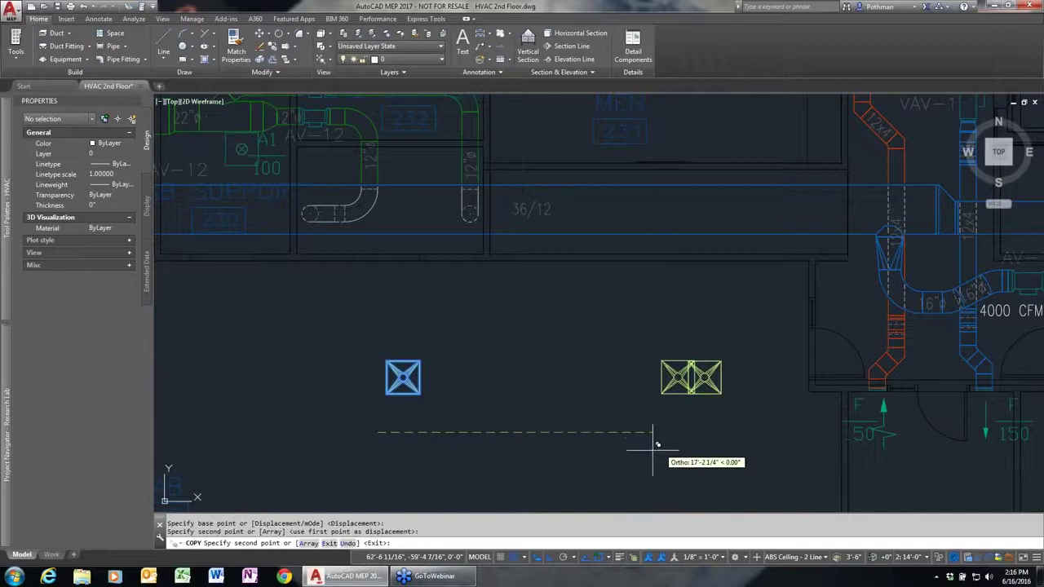
left_click(681, 432)
key("Escape")
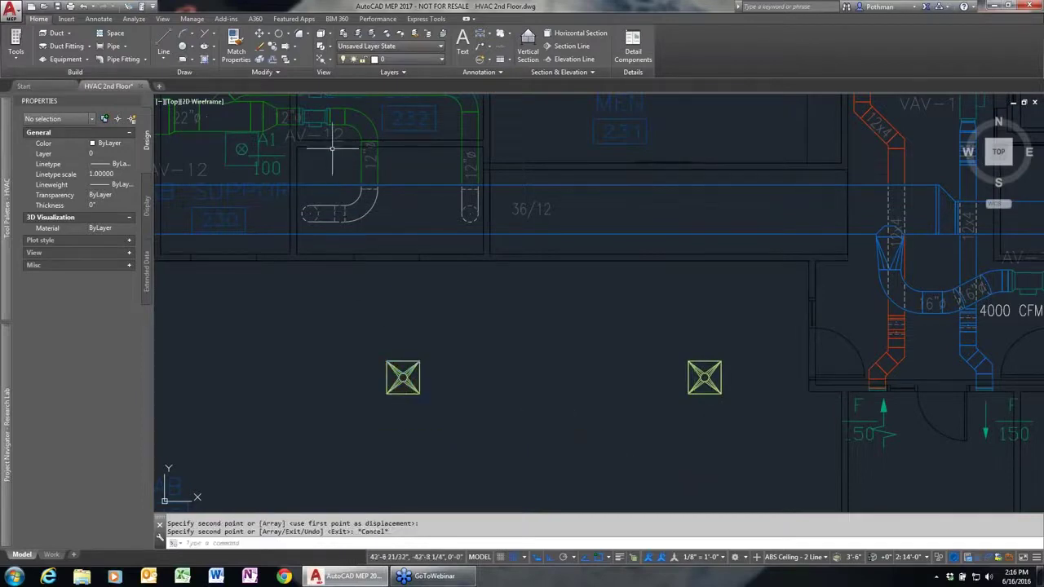
Switch the tool palette to the annotation tagging and schedule tools.
left_click(304, 133)
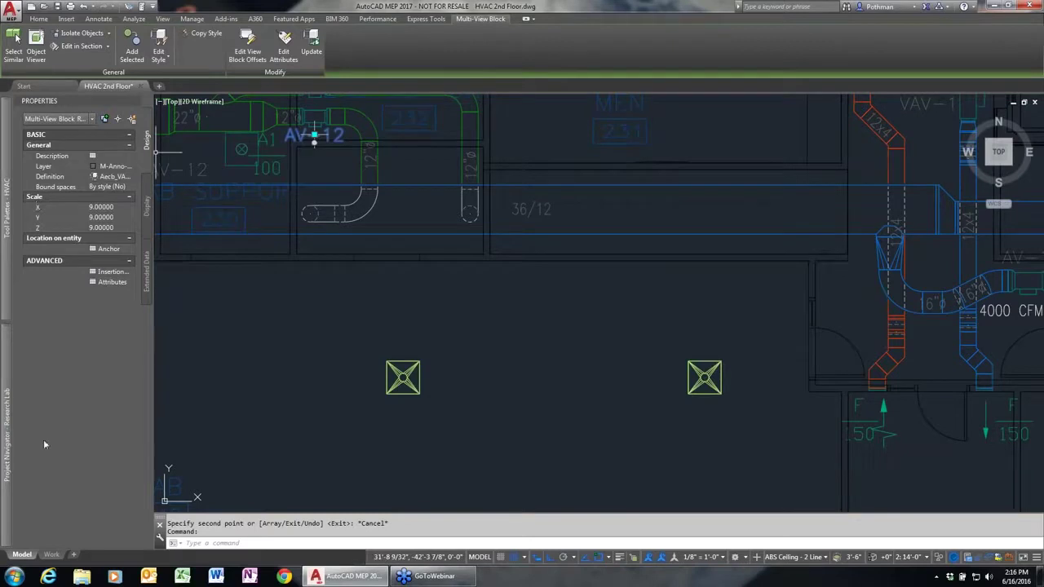
mouse_move(7, 178)
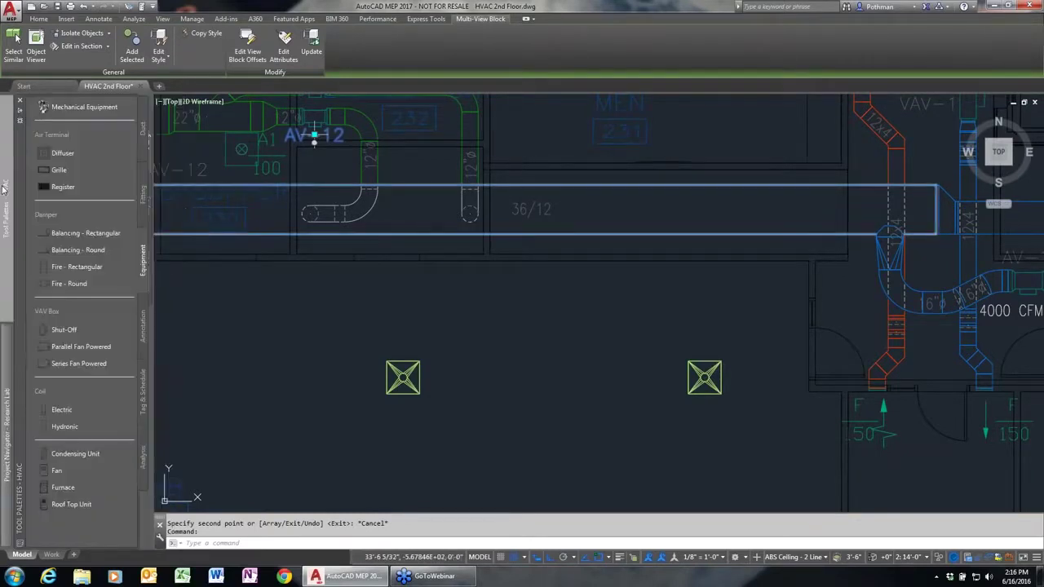
left_click(148, 329)
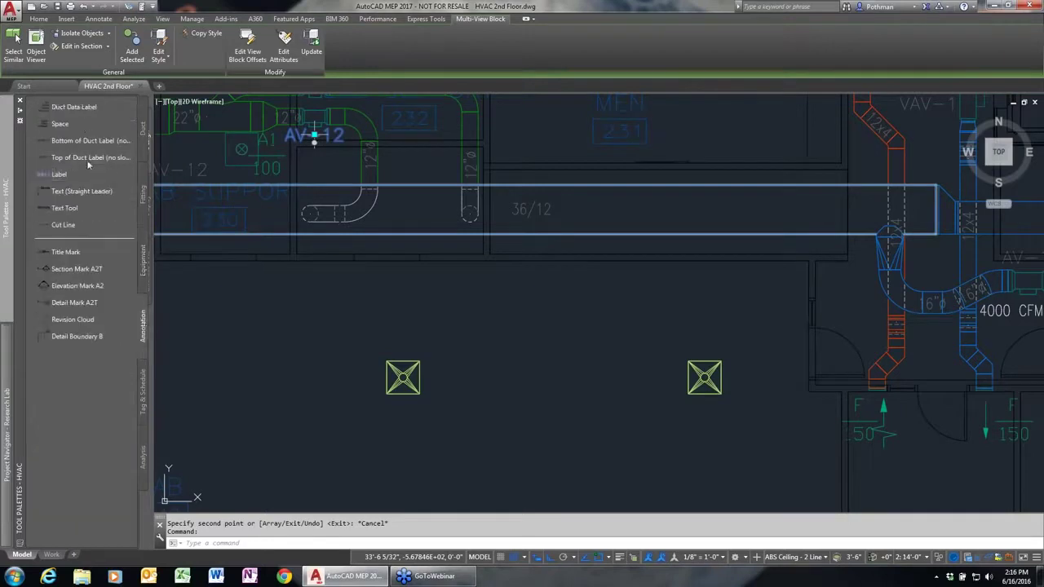
left_click(142, 395)
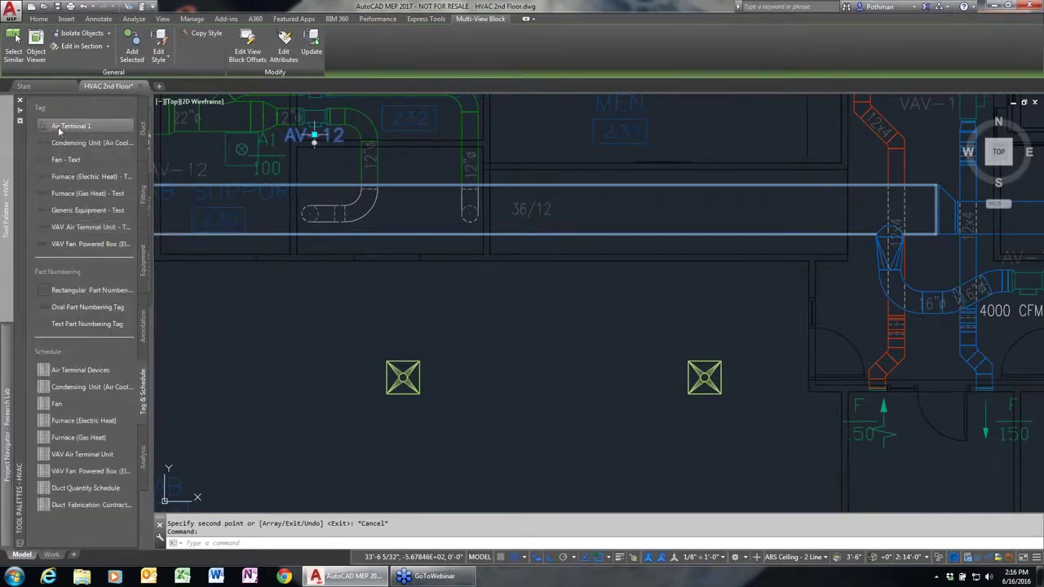
key("Escape")
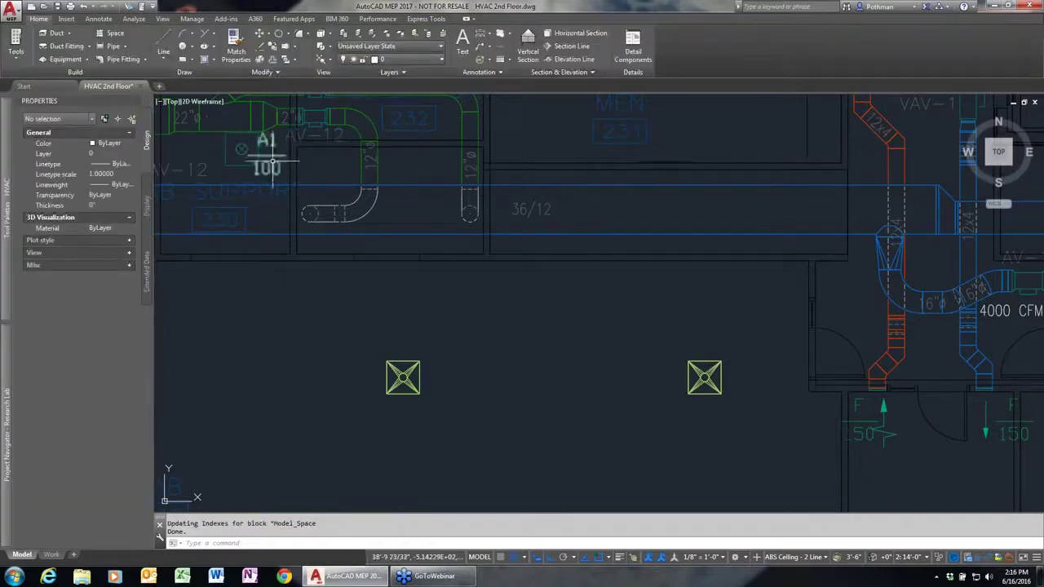
Tag the left and right diffusers with A1 tags placed below-left of each.
left_click(270, 153)
right_click(288, 224)
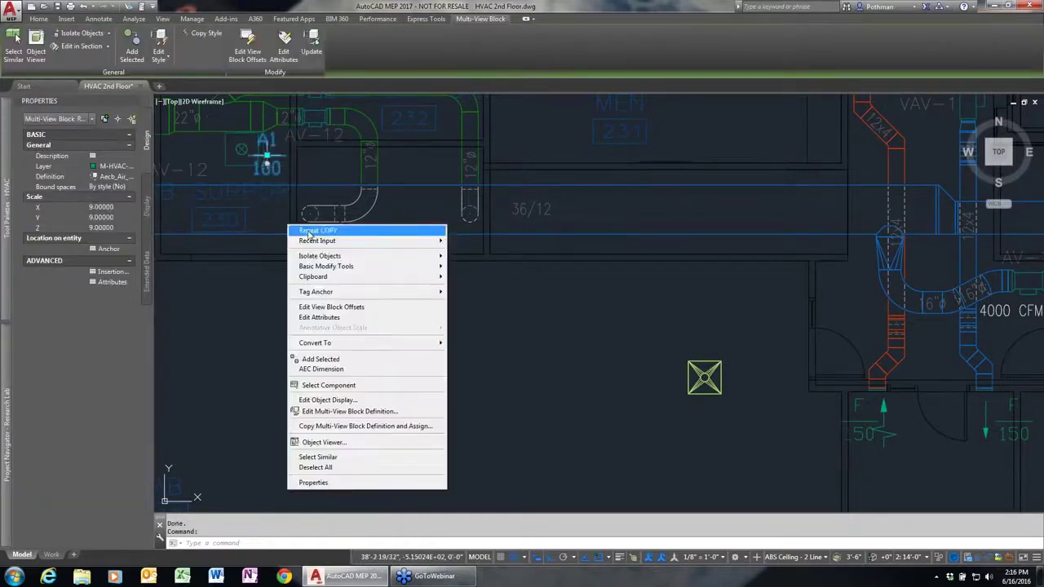
left_click(347, 362)
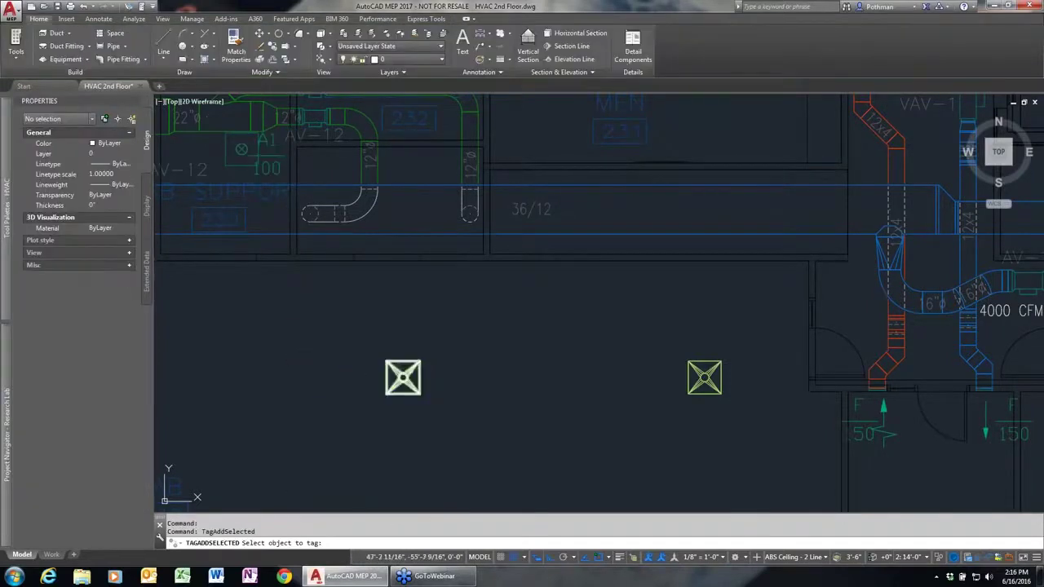
left_click(403, 377)
left_click(341, 411)
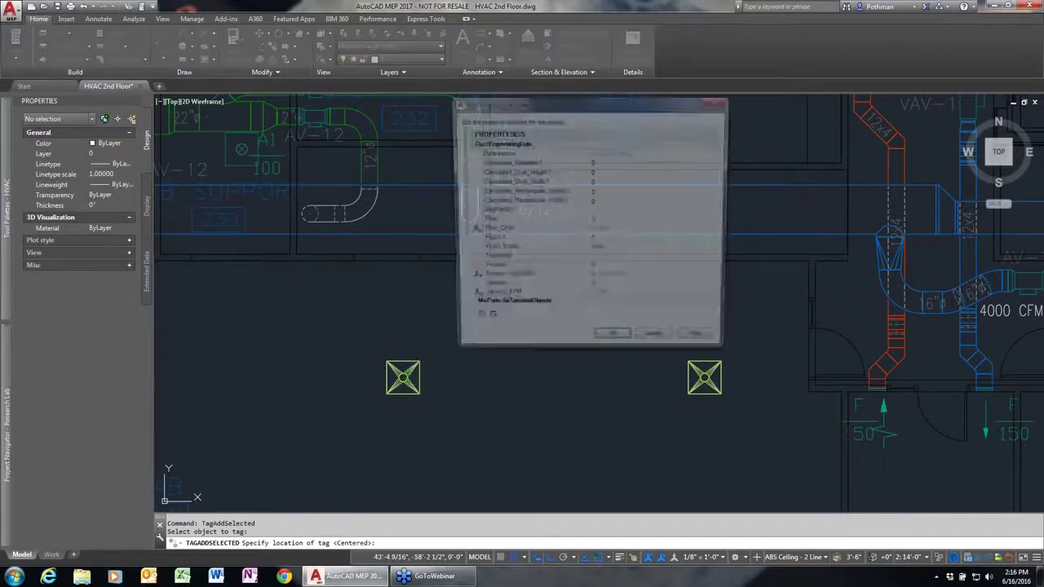
left_click(614, 344)
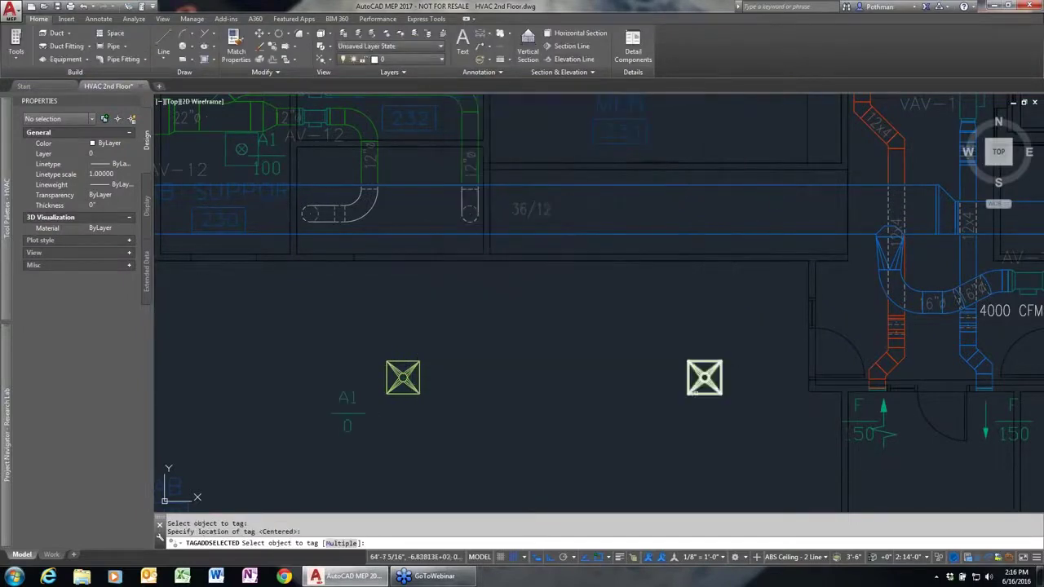
left_click(704, 377)
left_click(647, 410)
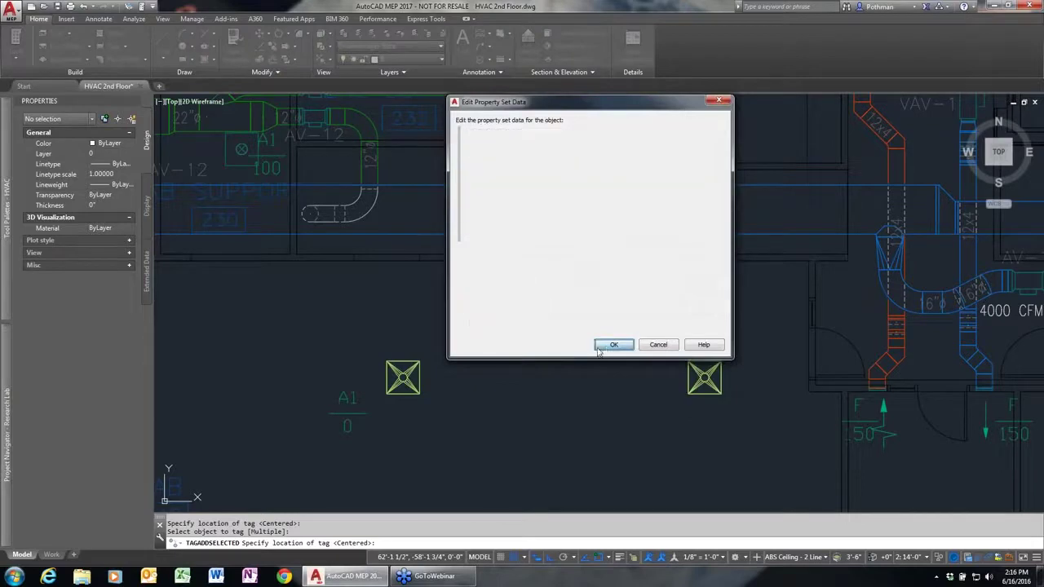
left_click(613, 345)
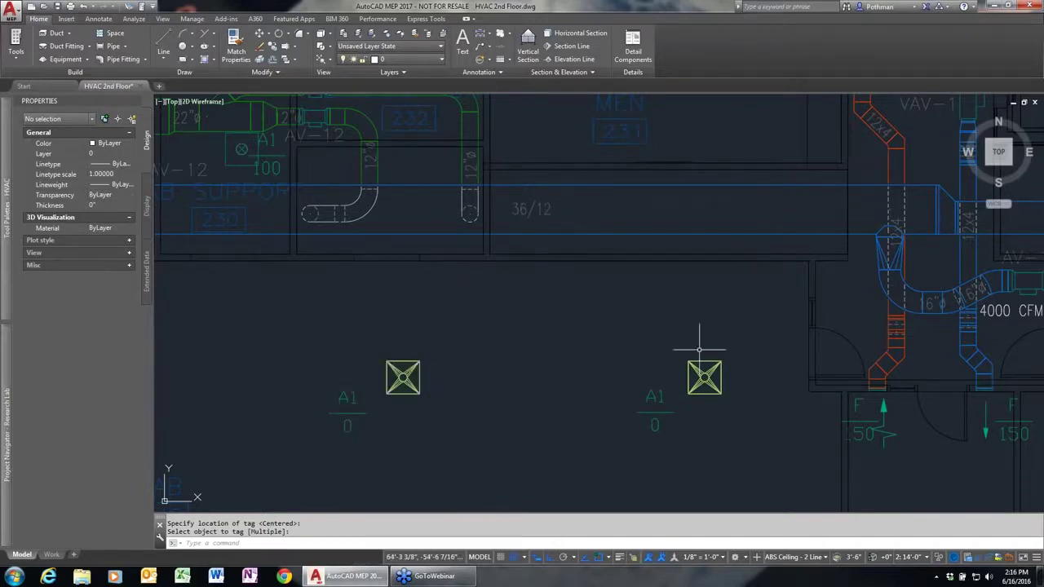
Give both selected diffusers a flow of 250 CFM each through MvPart Modify.
left_click(743, 343)
left_click(350, 397)
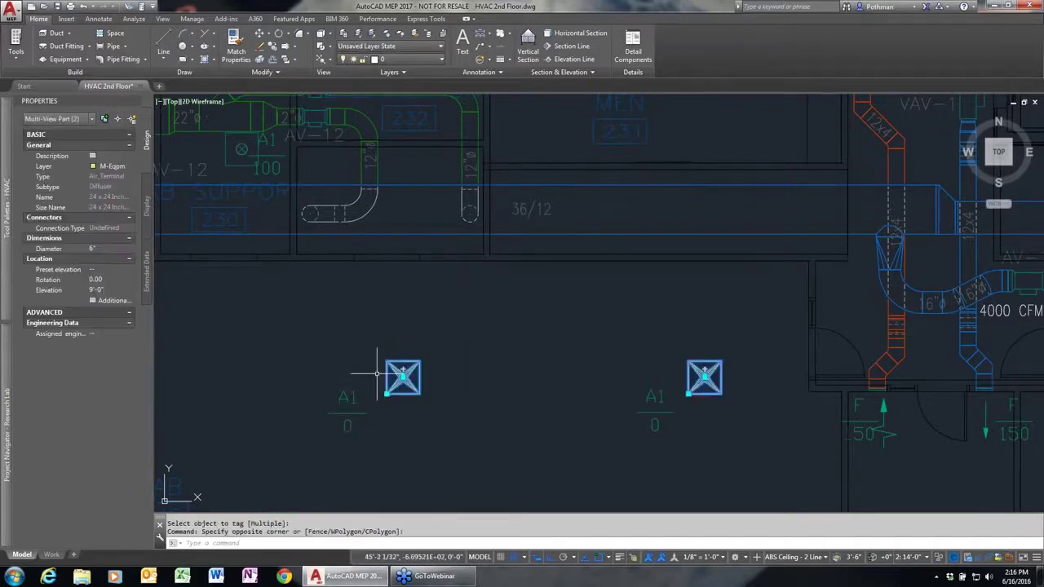
right_click(340, 320)
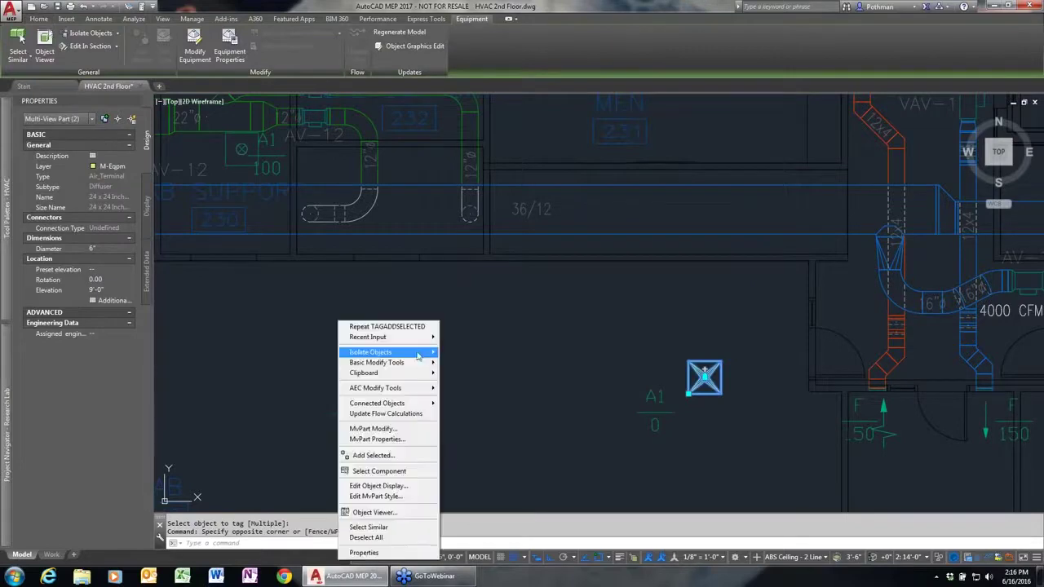
left_click(397, 430)
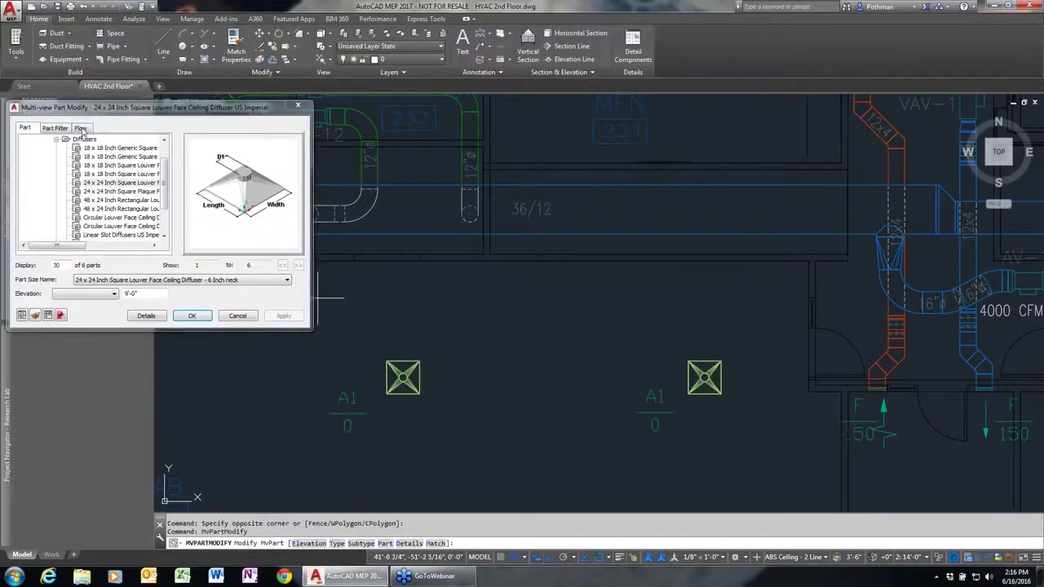
left_click(81, 128)
type("250")
key("Tab")
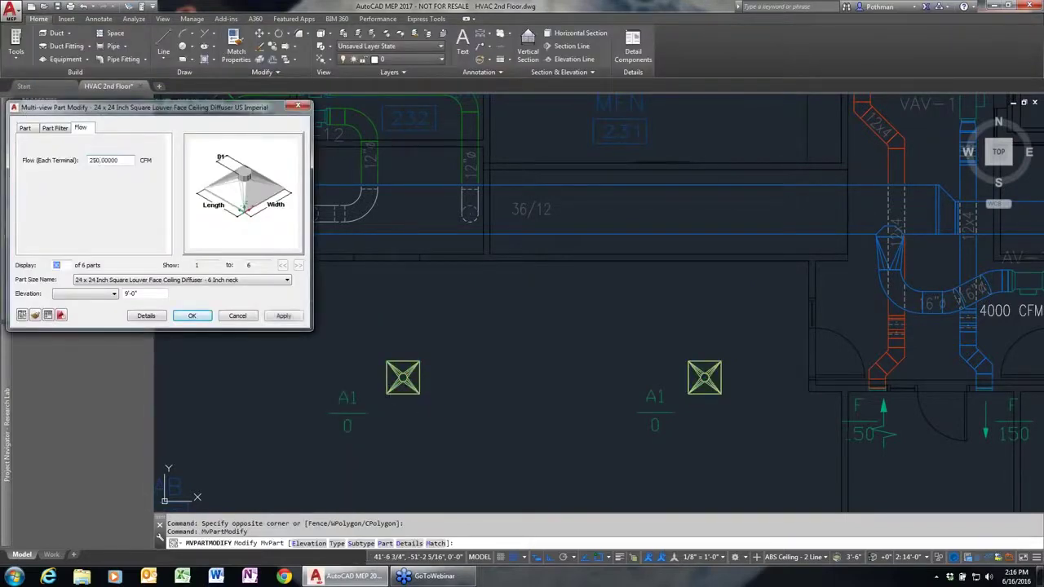
left_click(191, 316)
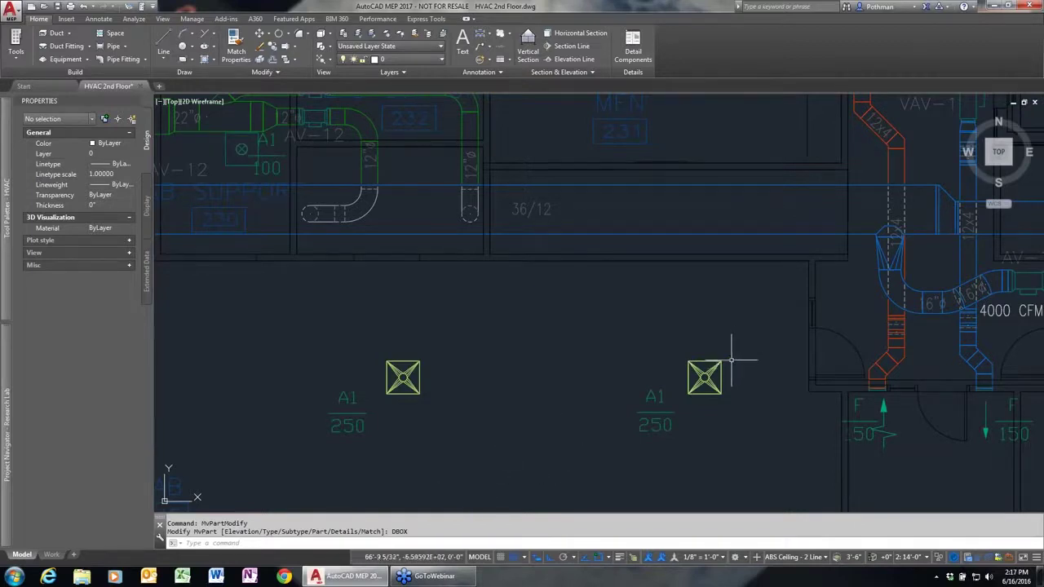
Run a 6-inch round duct from the left diffuser's connector up into the main supply duct.
left_click(404, 376)
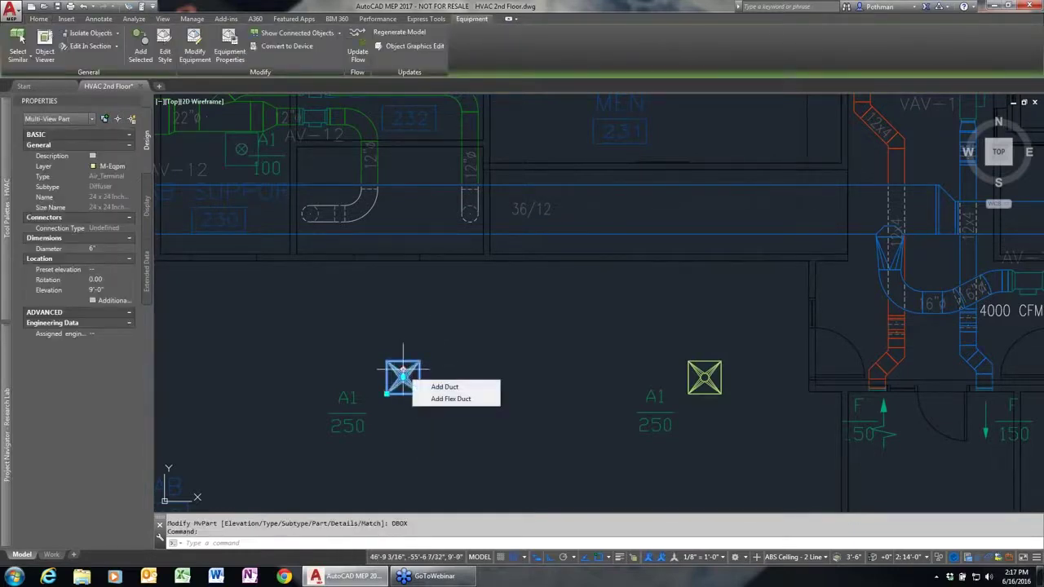
left_click(403, 374)
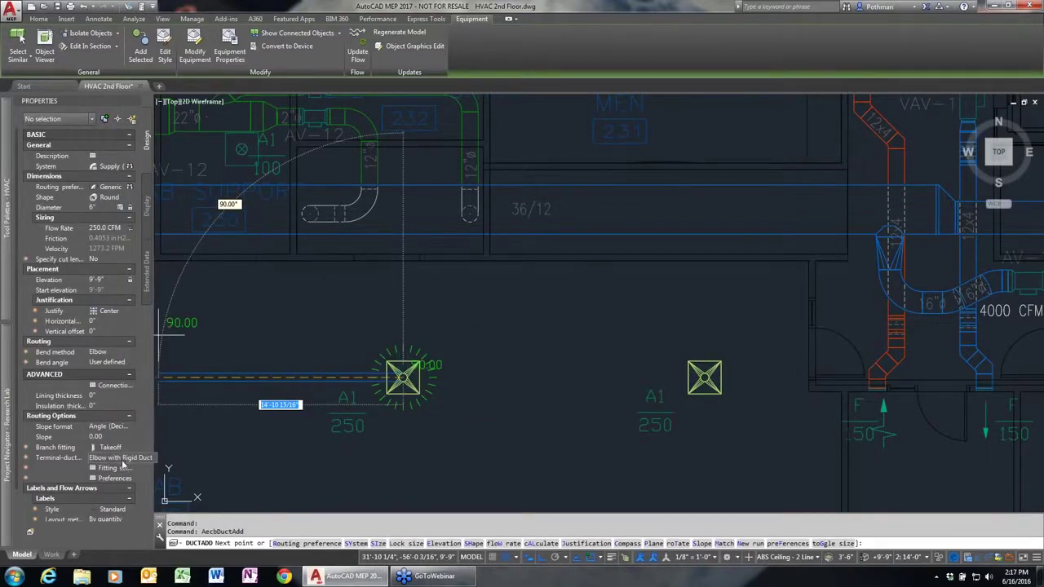
left_click(403, 210)
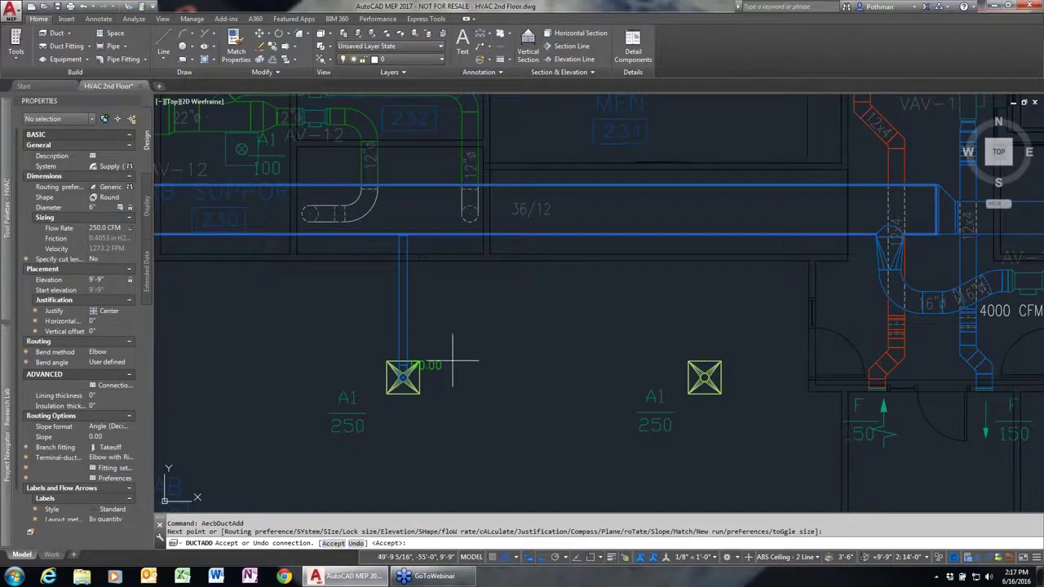
key("Return")
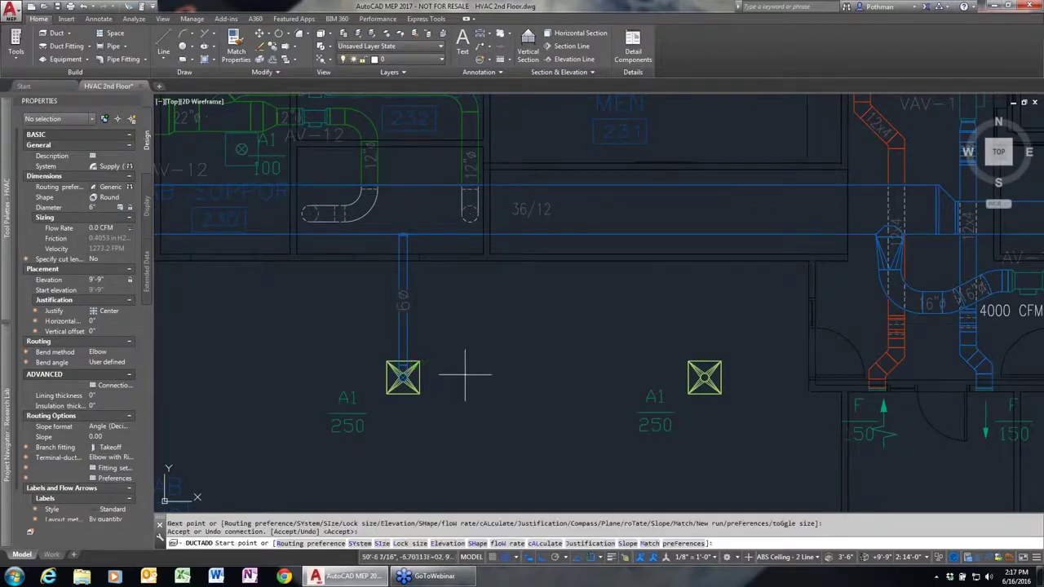
key("Return")
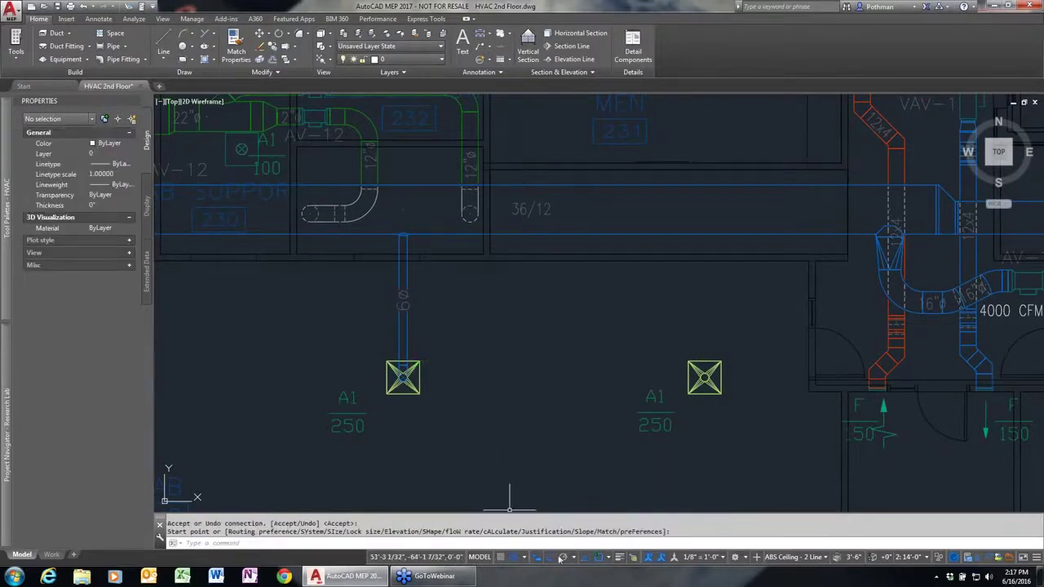
left_click(607, 557)
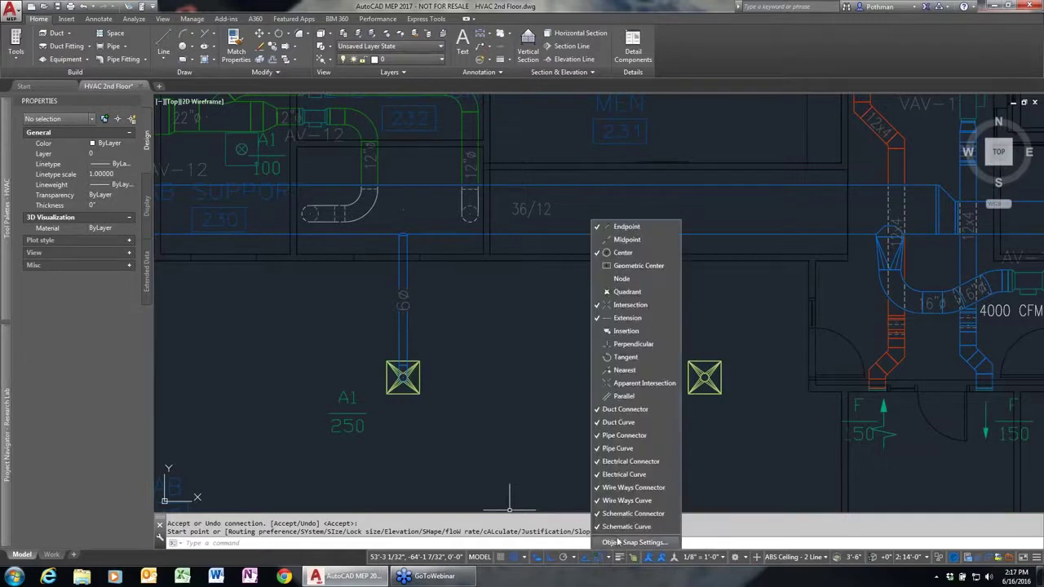
left_click(617, 545)
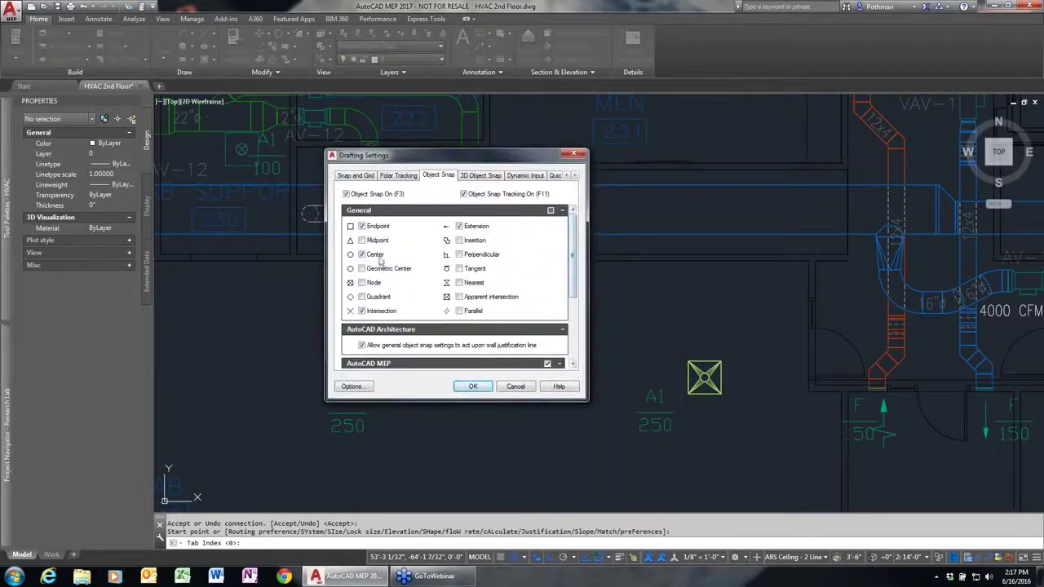
left_click(347, 194)
left_click_drag(575, 251, 575, 322)
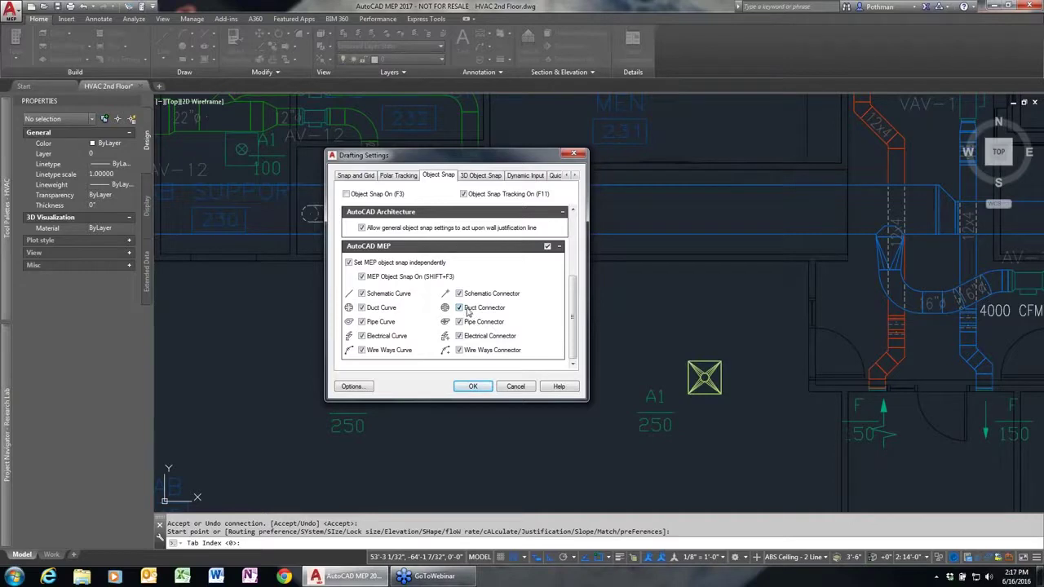
left_click(517, 386)
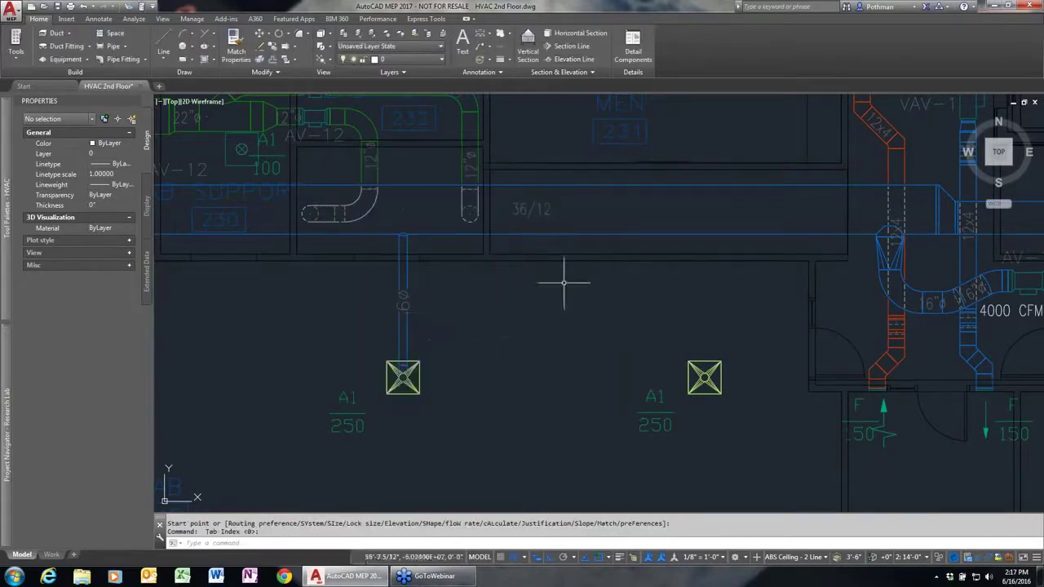
Start a duct matching the vertical branch and run it down from the main supply duct.
left_click(424, 342)
left_click(400, 299)
right_click(403, 302)
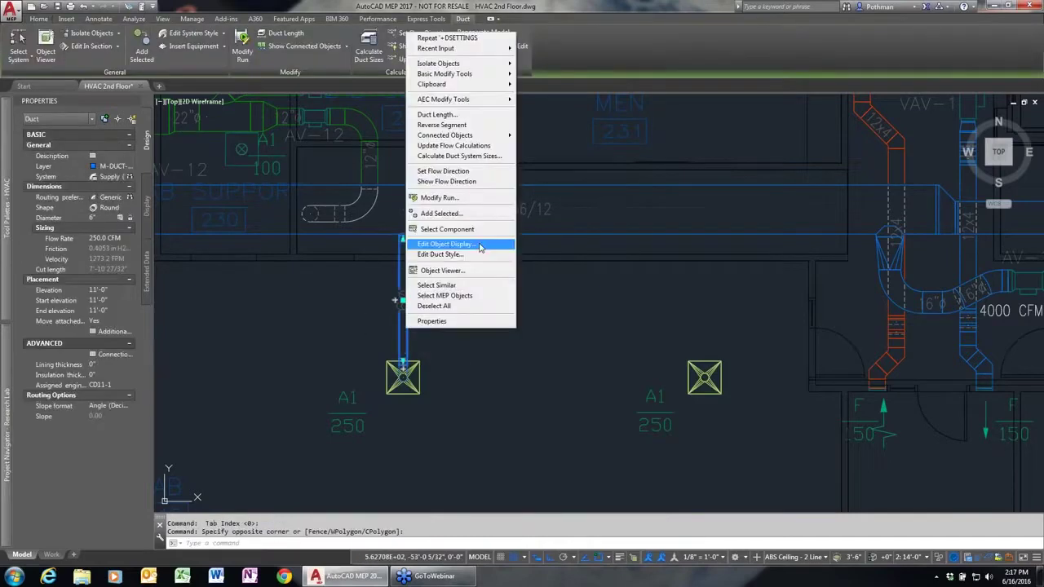
left_click(472, 213)
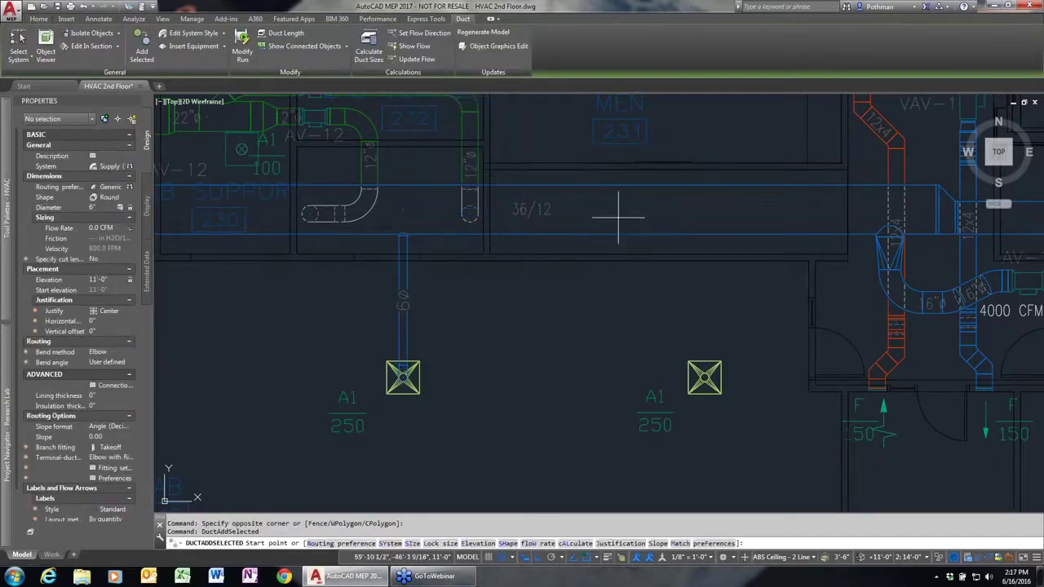
left_click(618, 217)
left_click(483, 372)
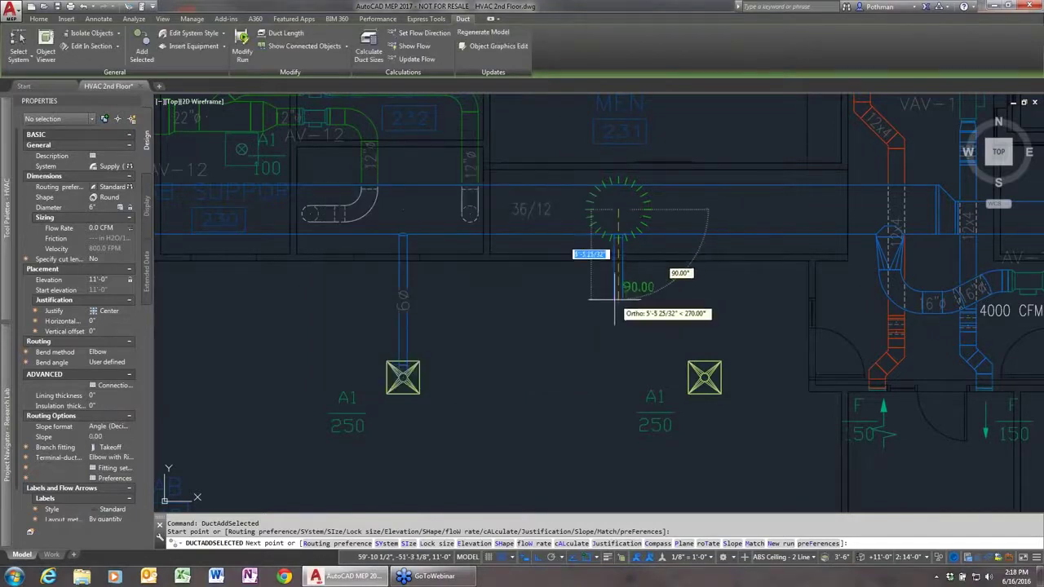
left_click(616, 304)
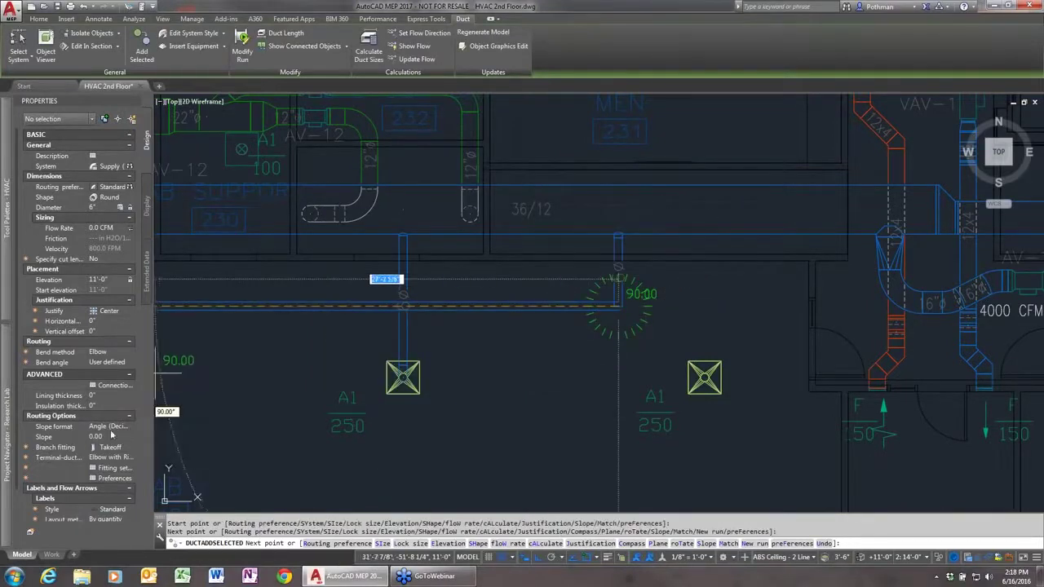
Set the terminal connection to flexible duct and connect it to the right-hand diffuser.
left_click(114, 458)
left_click(114, 458)
left_click(100, 468)
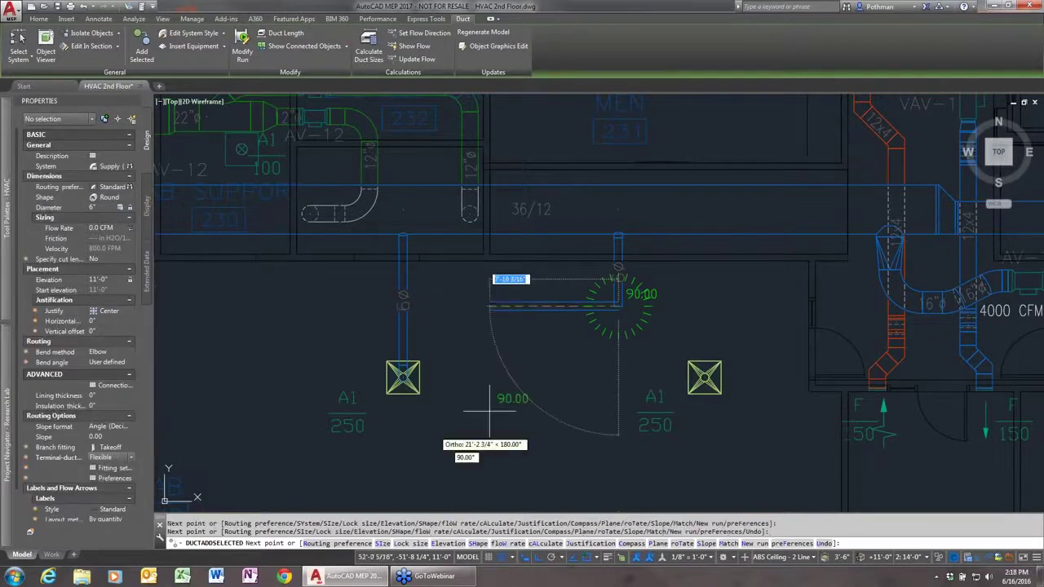
left_click(705, 376)
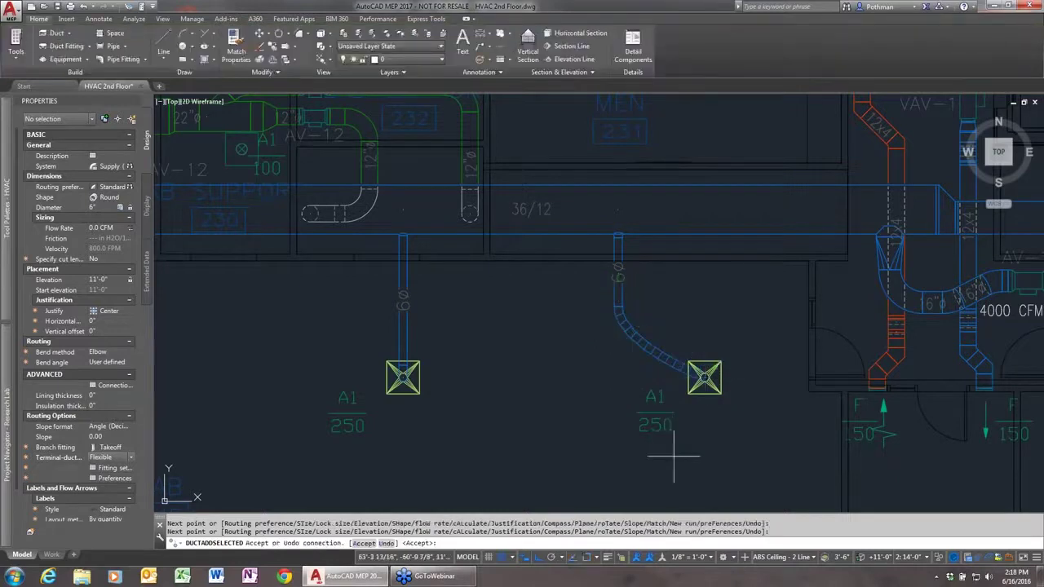
key("Return")
Grip-move the right diffuser left and back right so its flex duct reroutes.
left_click(710, 377)
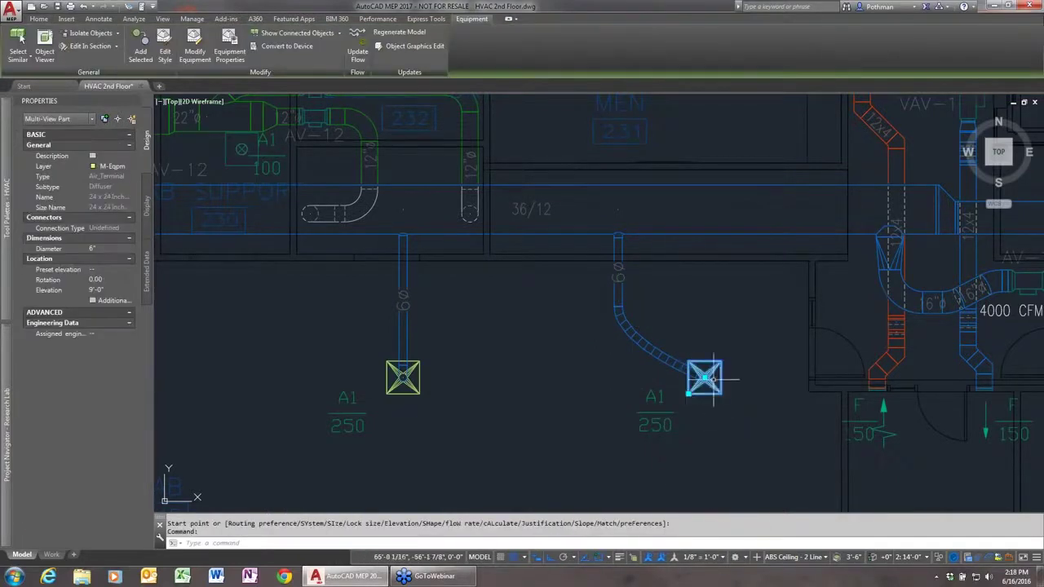
left_click(705, 377)
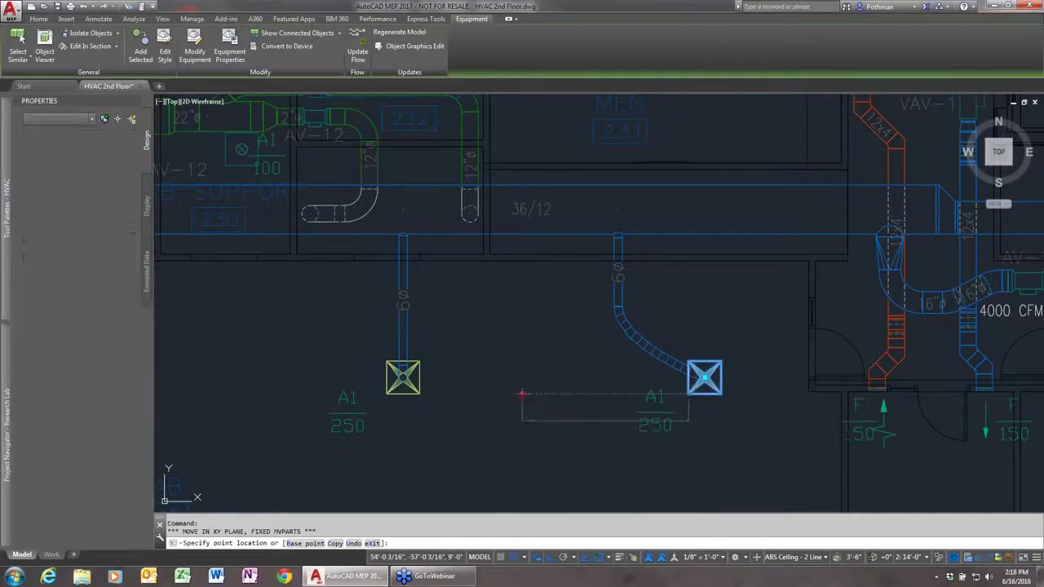
left_click(519, 396)
left_click(519, 395)
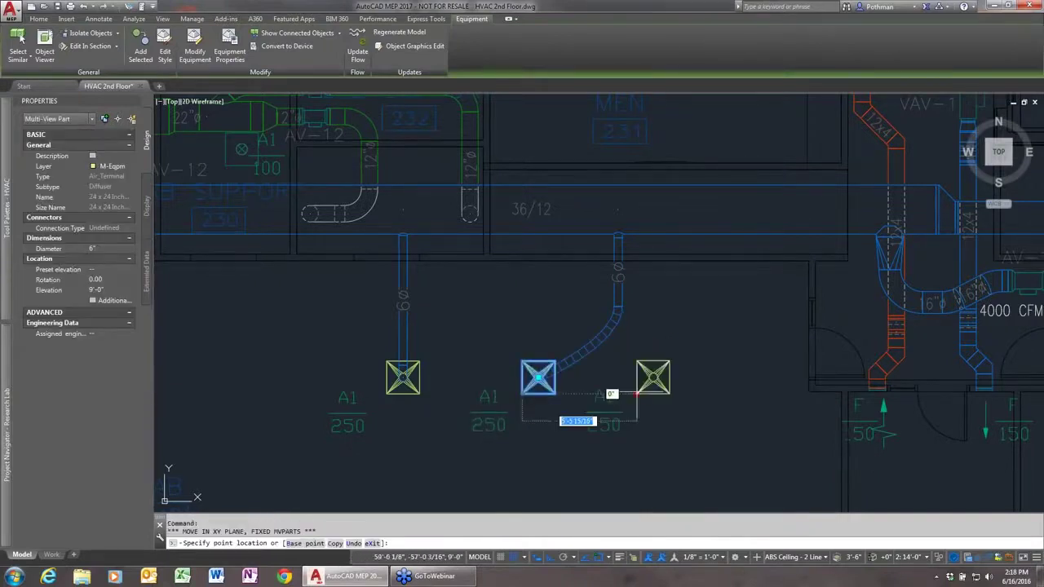
left_click(684, 395)
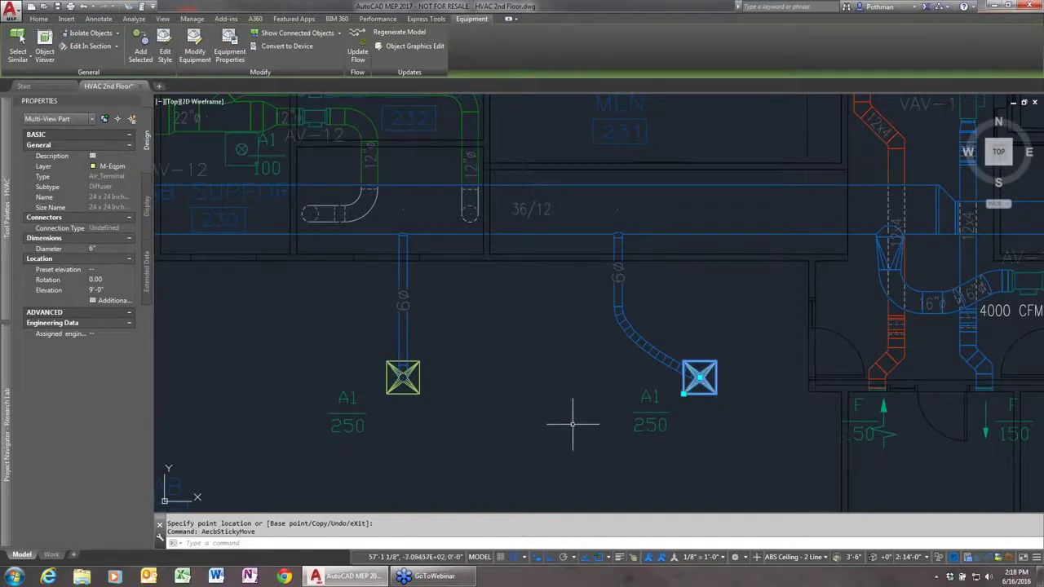
key("Escape")
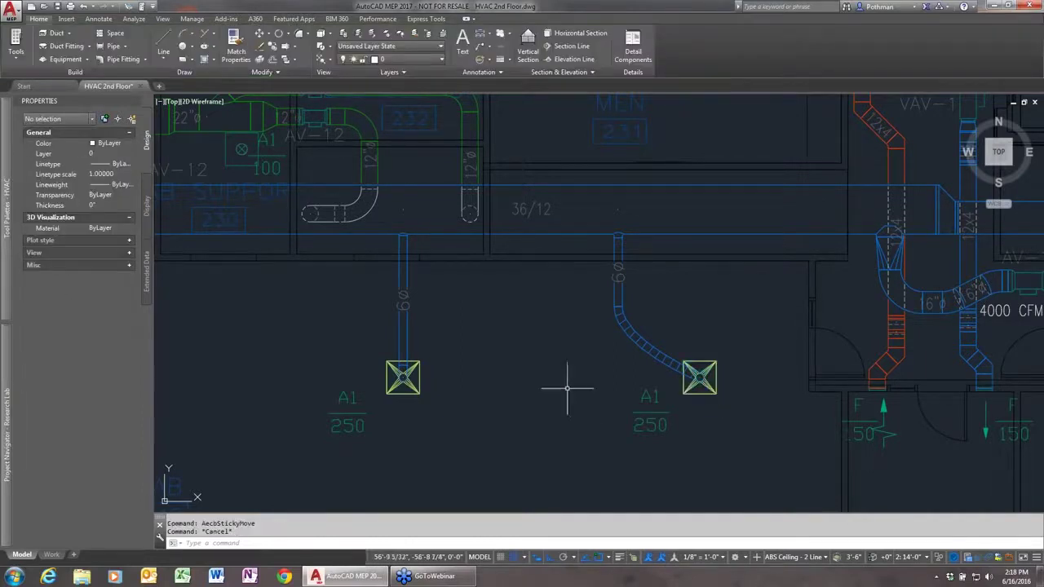
Zoom and pan the floor plan to the long bottom supply duct.
scroll(544, 366, "down", 2)
middle_click_drag(380, 358, 636, 411)
scroll(637, 410, "down", 3)
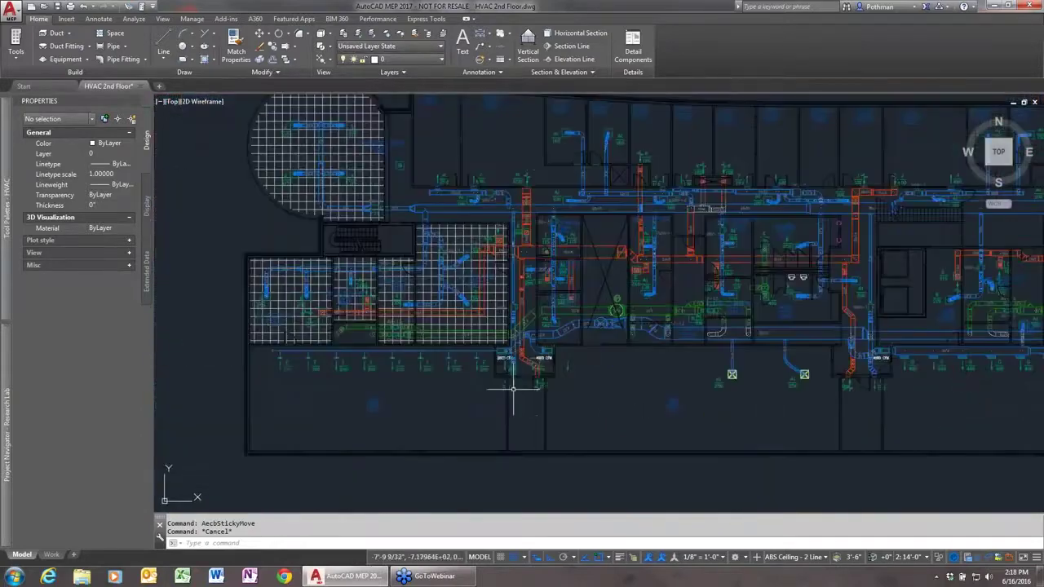
middle_click_drag(372, 361, 466, 350)
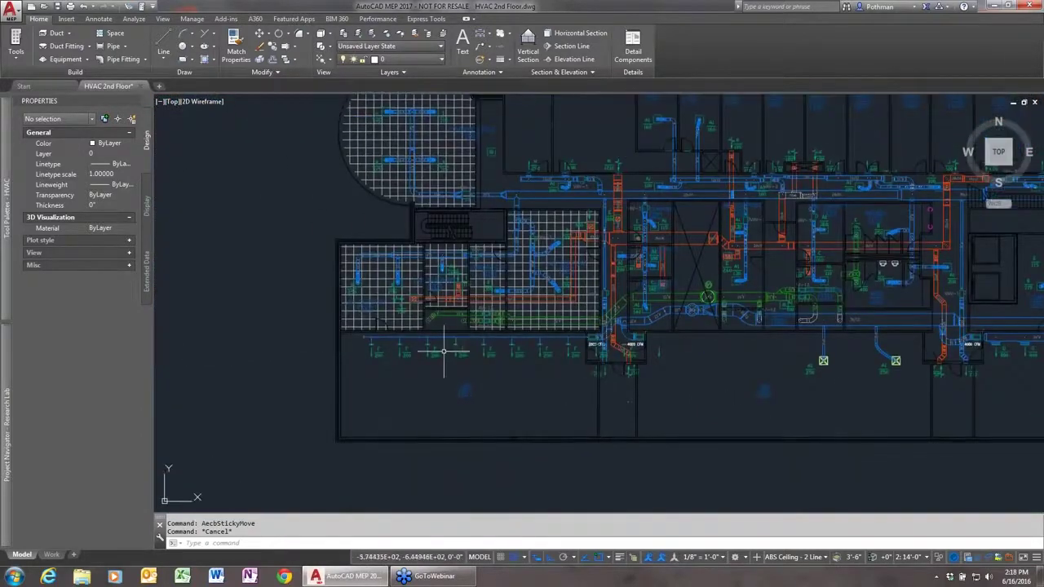
scroll(443, 350, "up", 2)
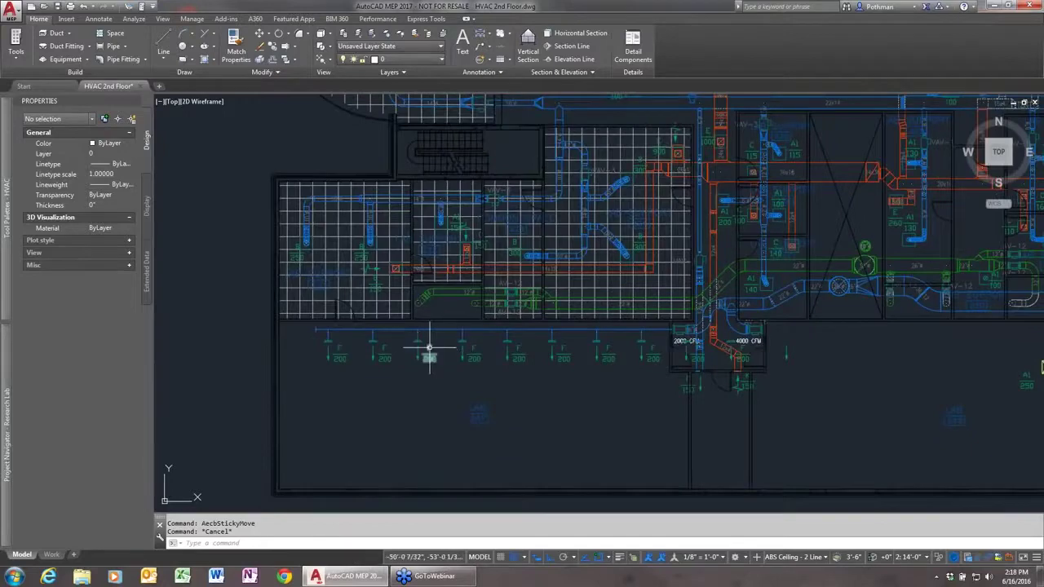
scroll(429, 349, "up", 2)
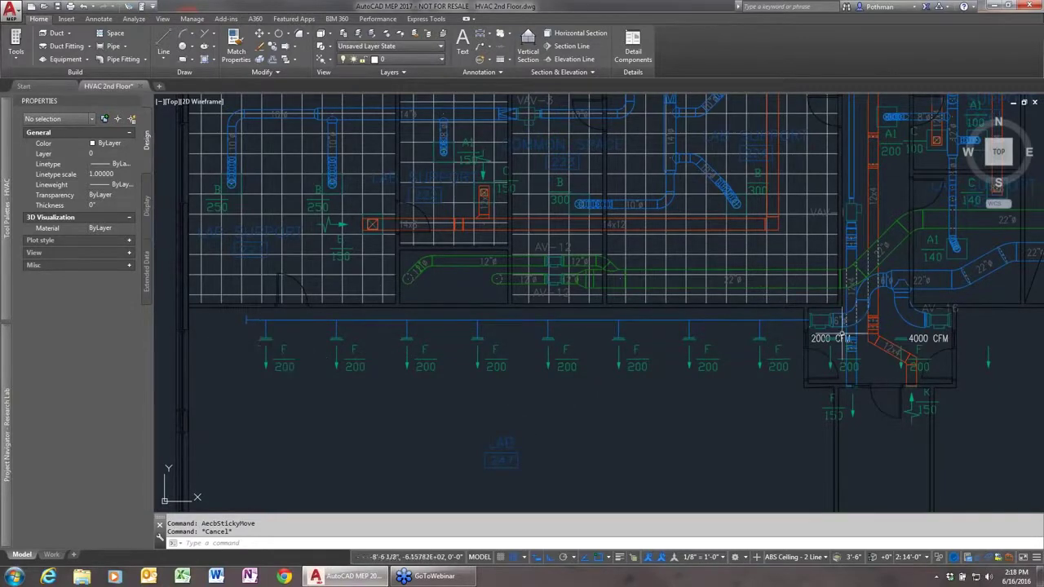
Inspect the 1600 CFM supply duct, then show the Manage tab's Style Manager choices.
left_click(788, 320)
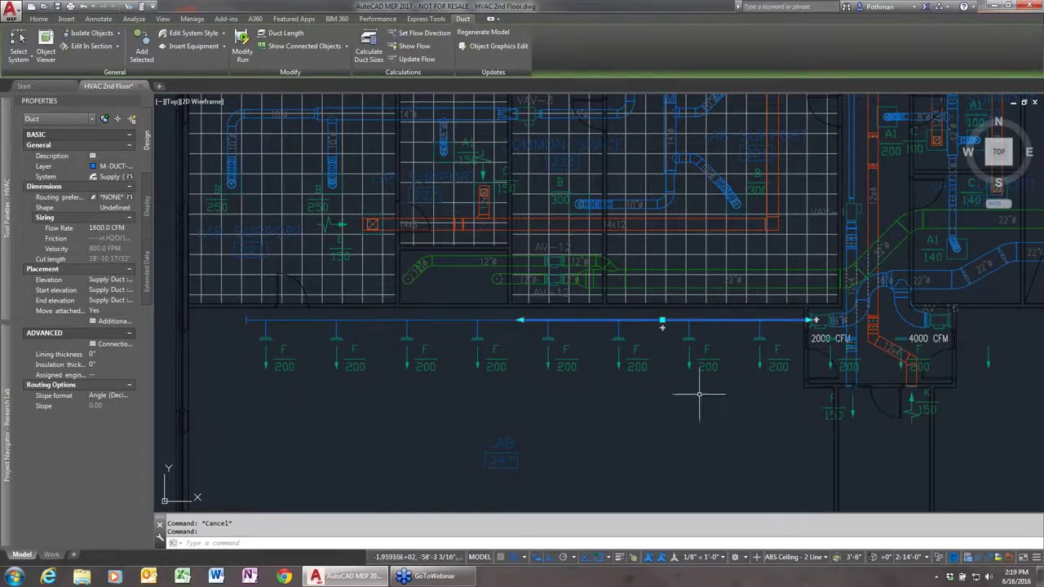
key("Escape")
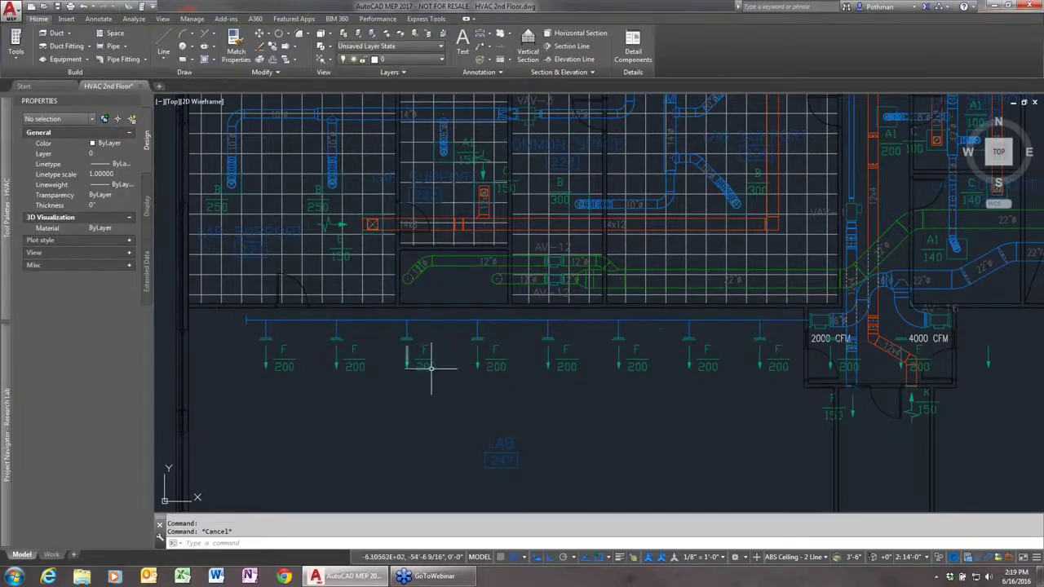
left_click(779, 321)
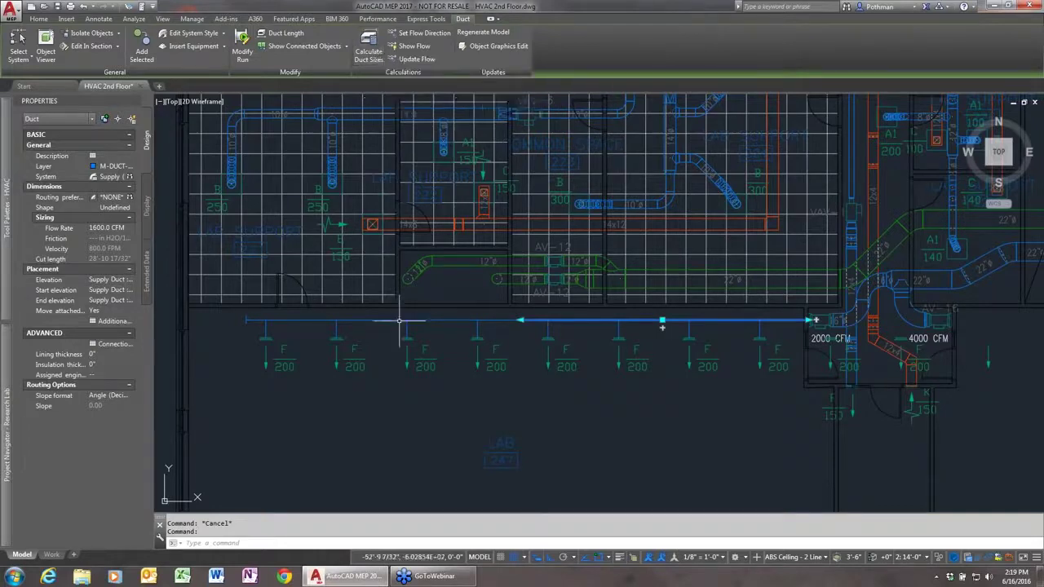
key("Escape")
left_click(192, 18)
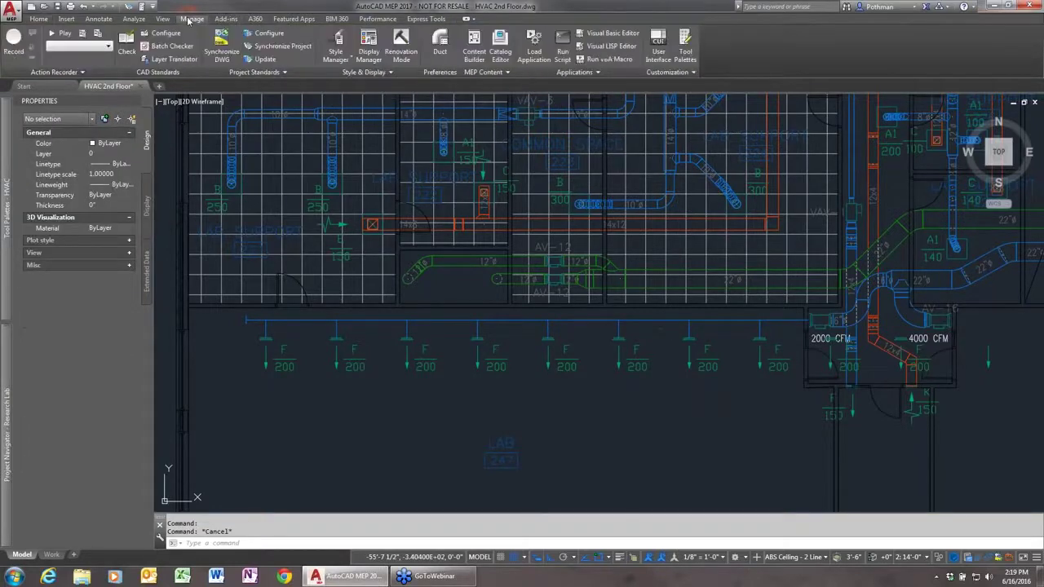
left_click(335, 57)
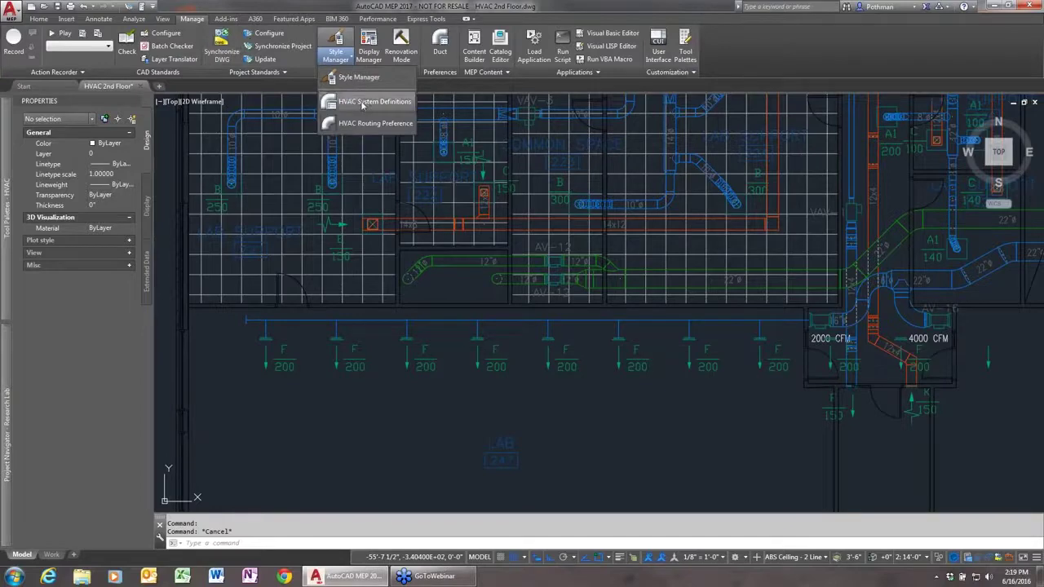
left_click(363, 103)
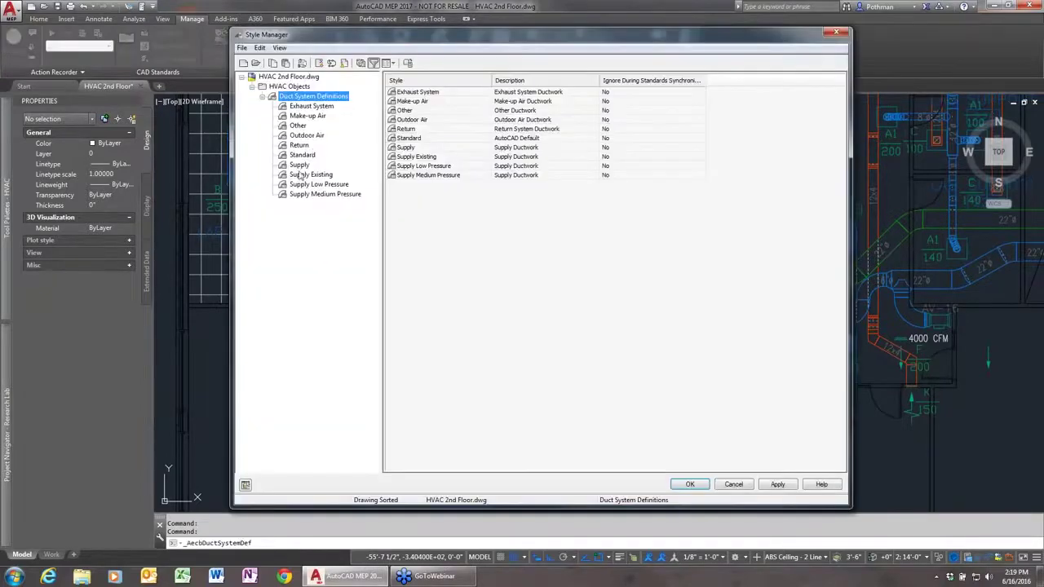
left_click(301, 165)
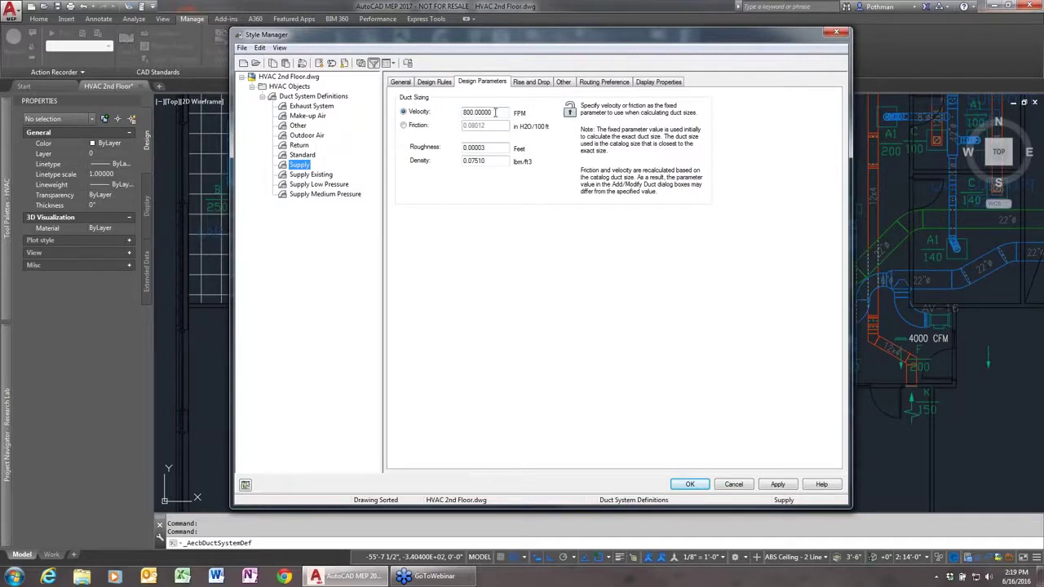
left_click_drag(497, 113, 440, 108)
left_click(836, 31)
left_click(561, 301)
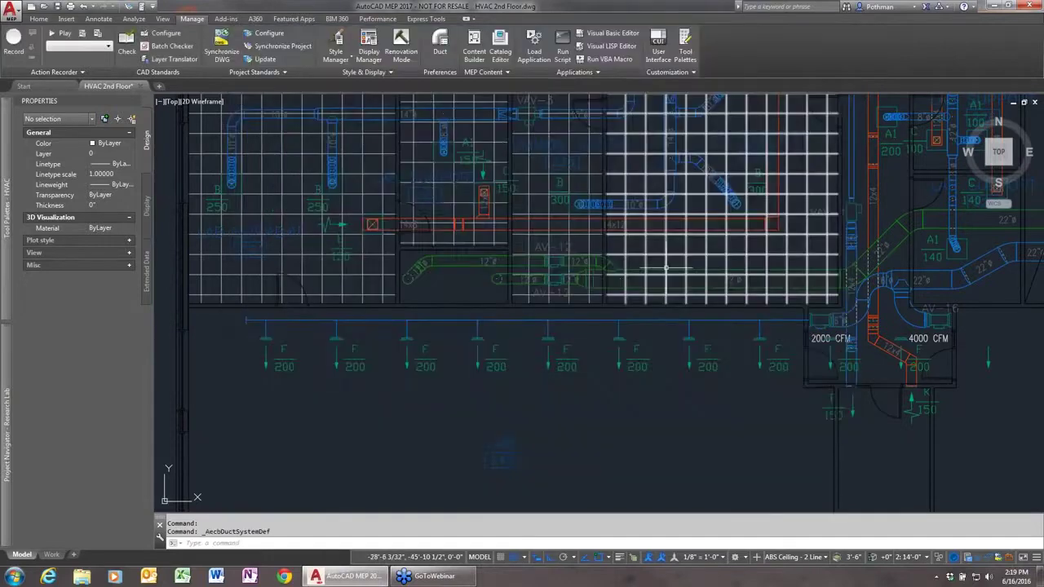
Calculate duct sizes with rectangular trunks, 20" maximum height and even sizes only.
left_click(787, 319)
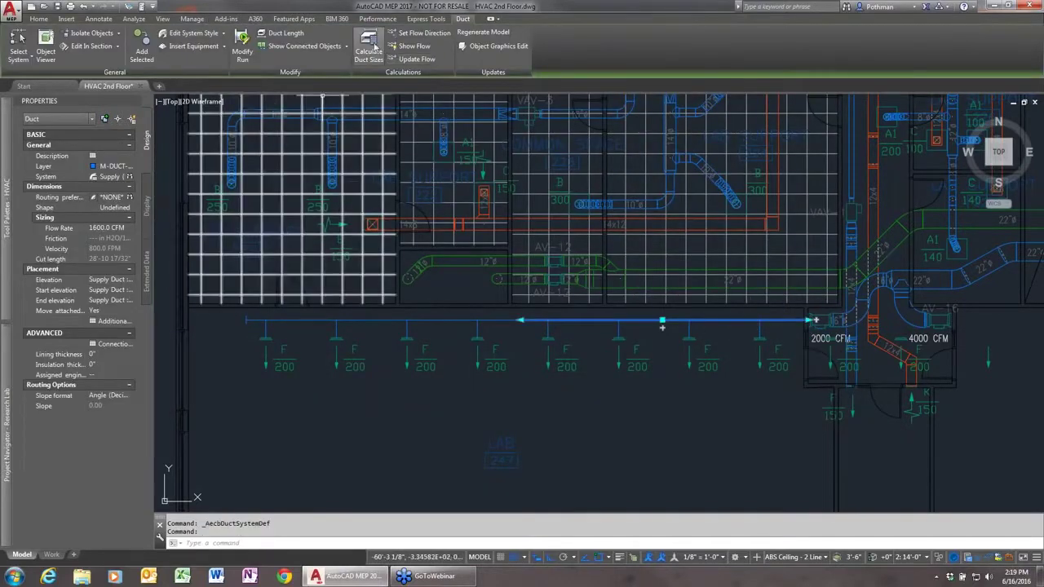
left_click(369, 45)
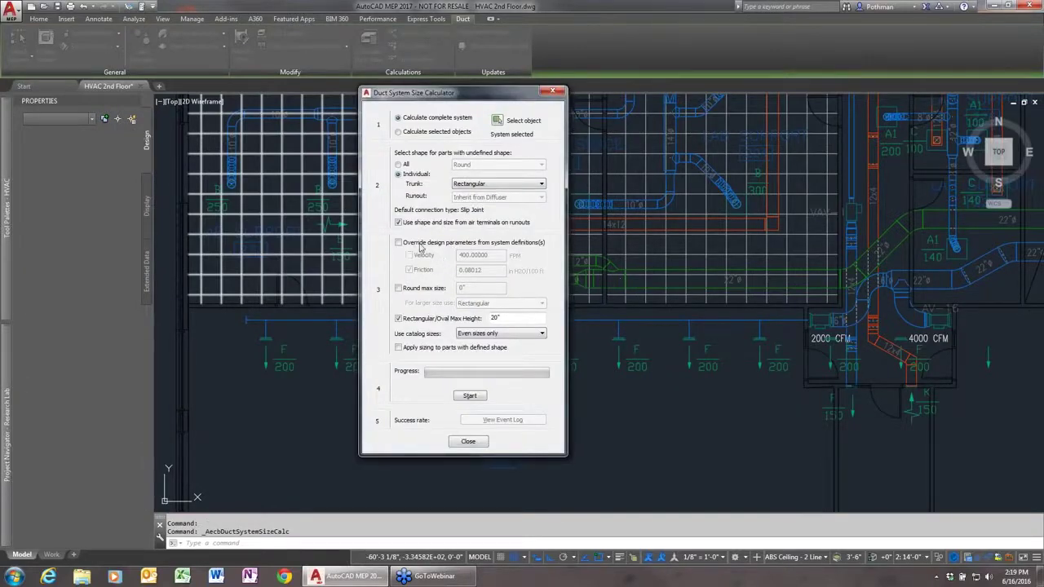
left_click(399, 243)
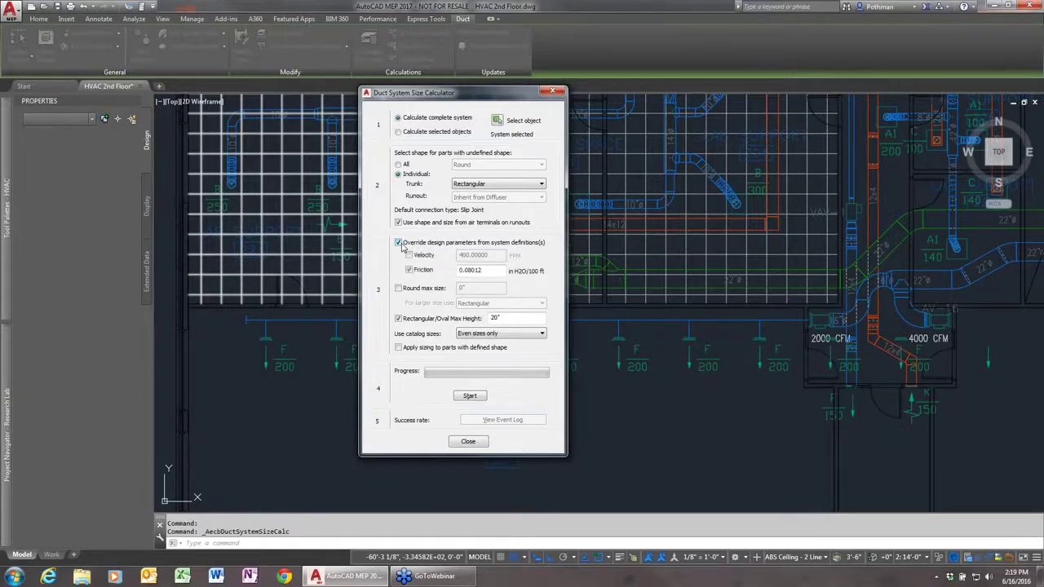
left_click(399, 242)
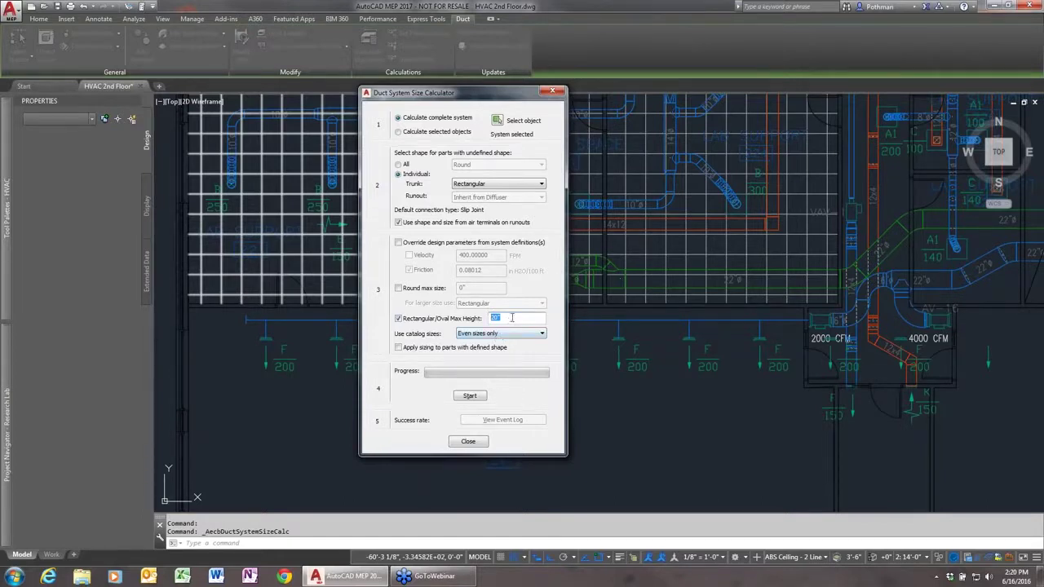
left_click(505, 333)
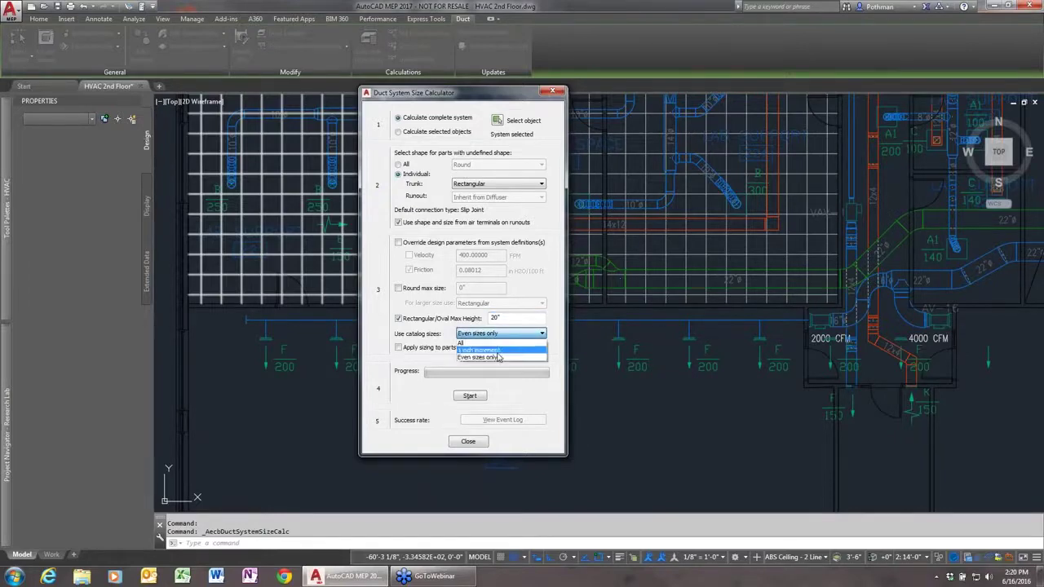
left_click(500, 357)
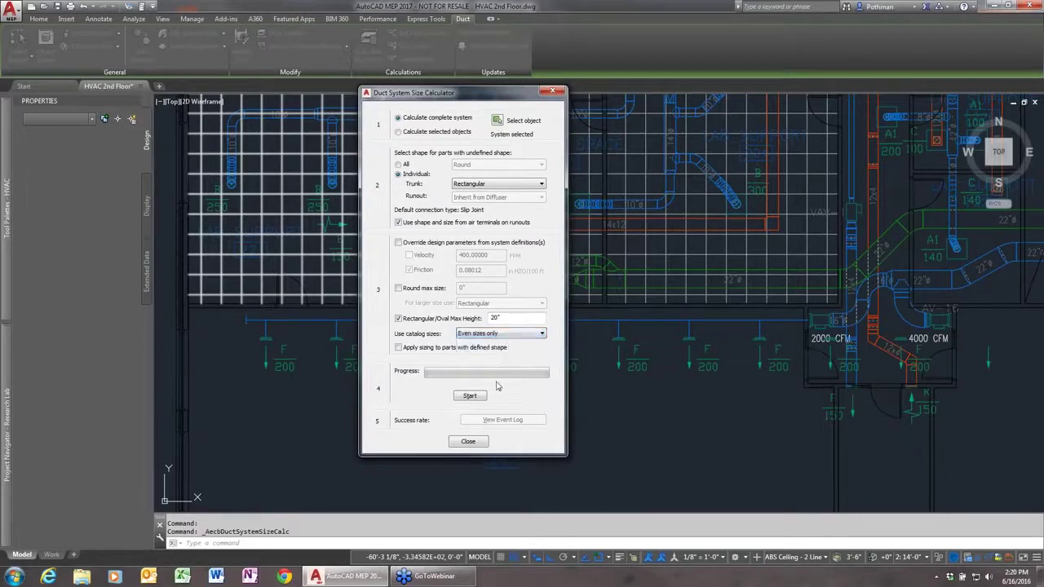
left_click(471, 397)
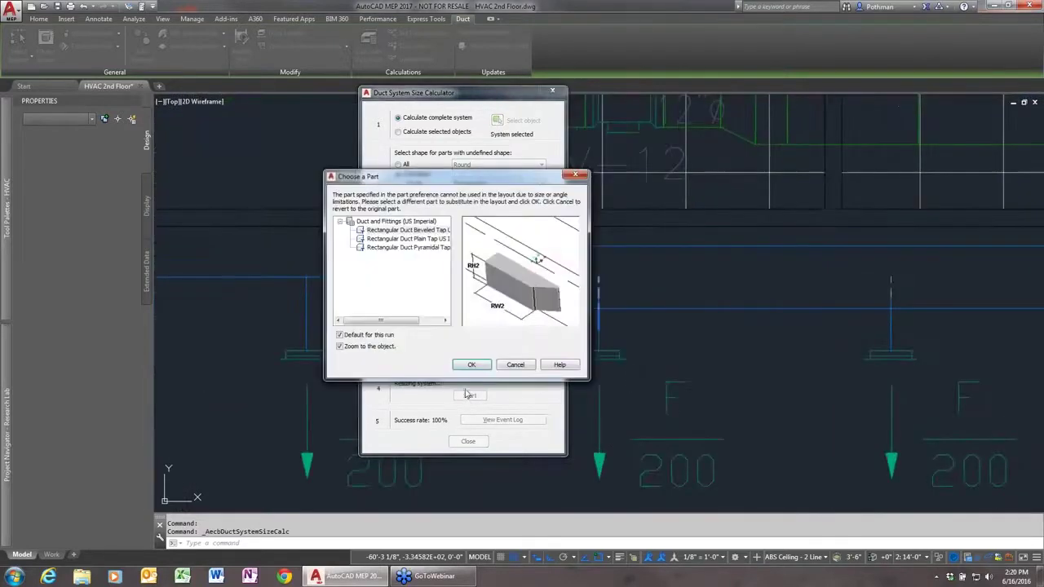
Accept the suggested substitute tap part at each of the nine prompts.
left_click(483, 370)
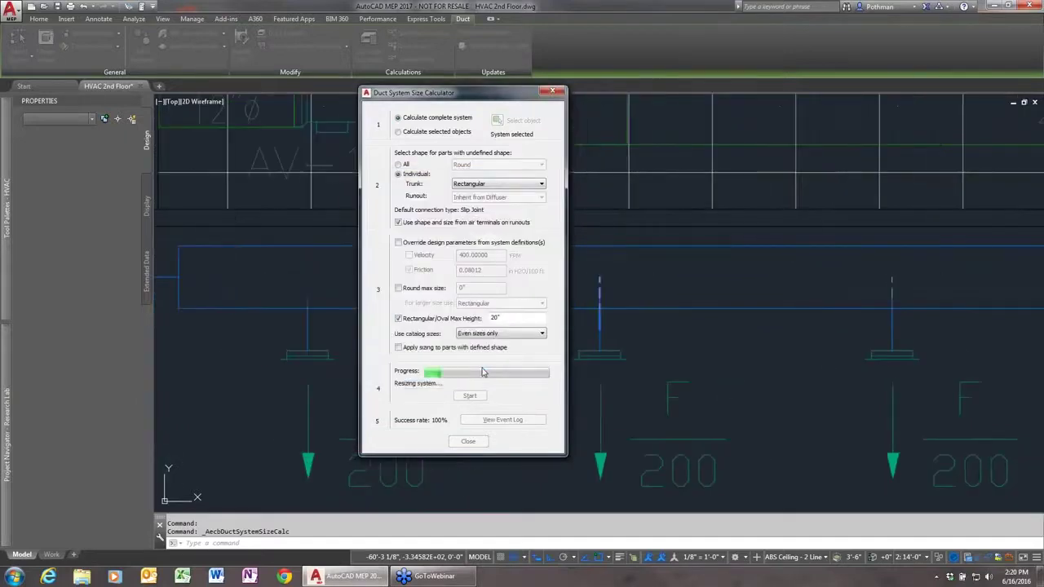
left_click(473, 365)
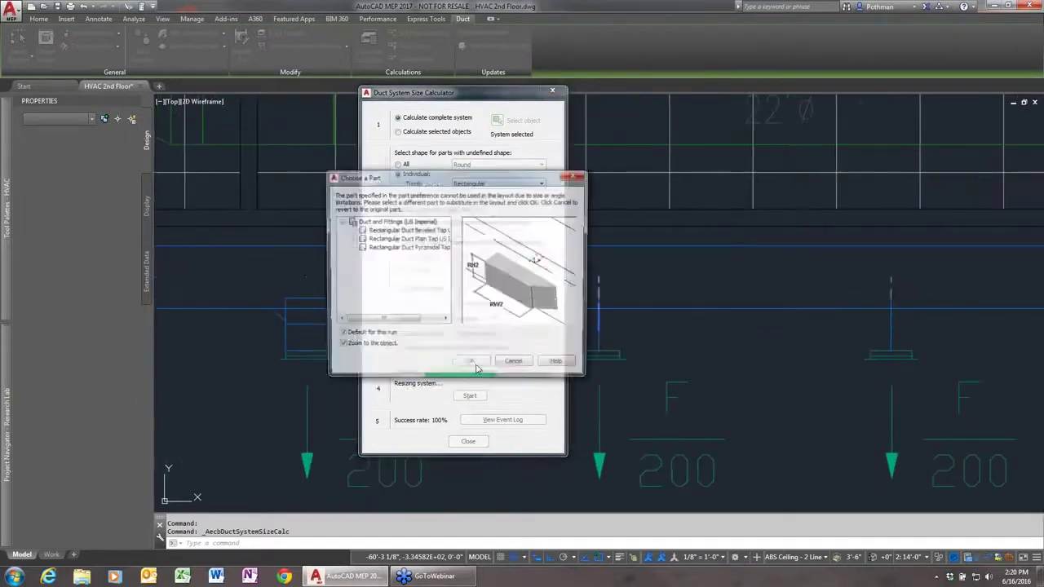
left_click(472, 365)
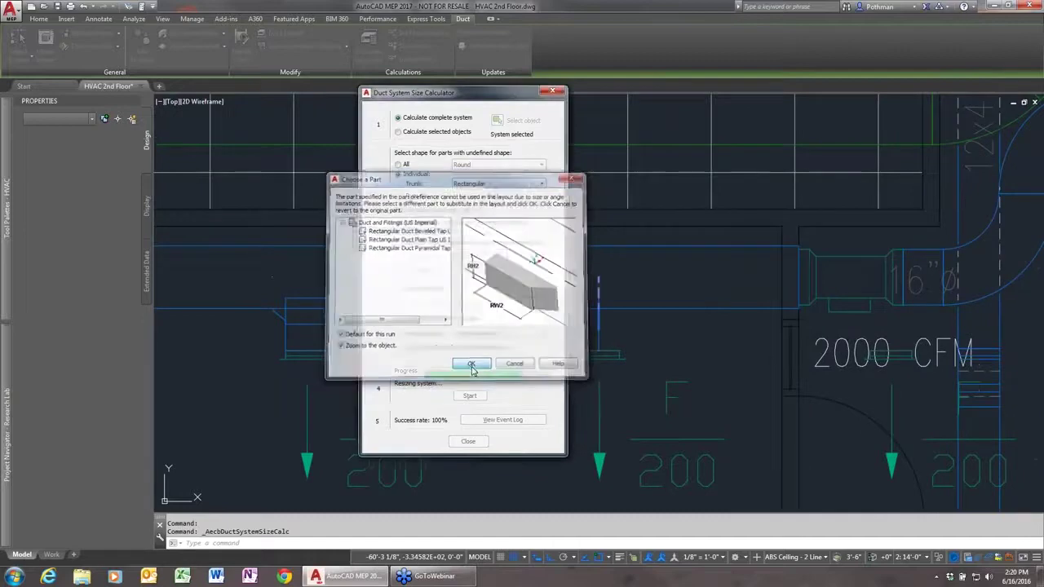
left_click(471, 365)
left_click(472, 366)
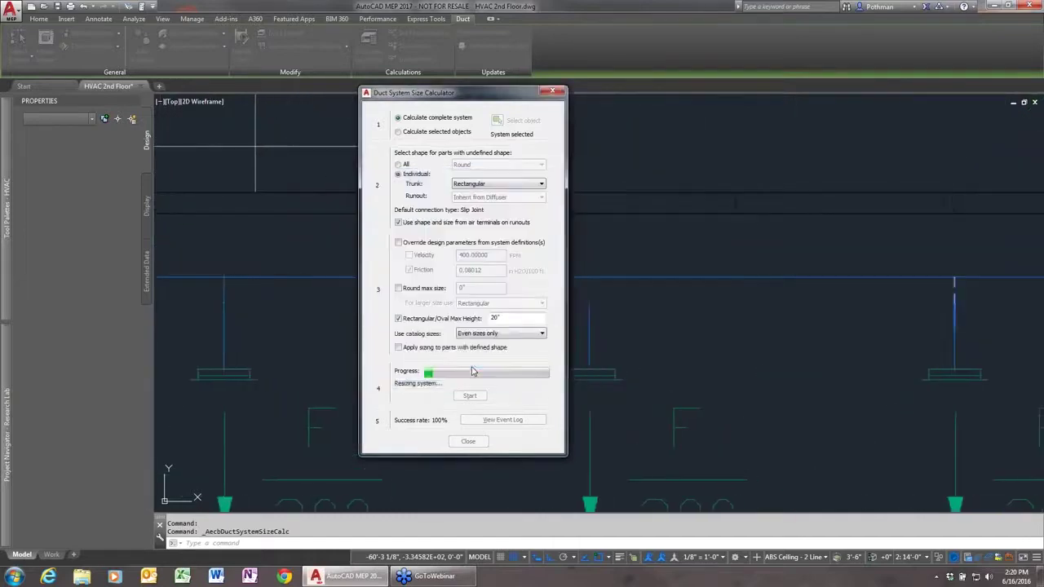
left_click(471, 365)
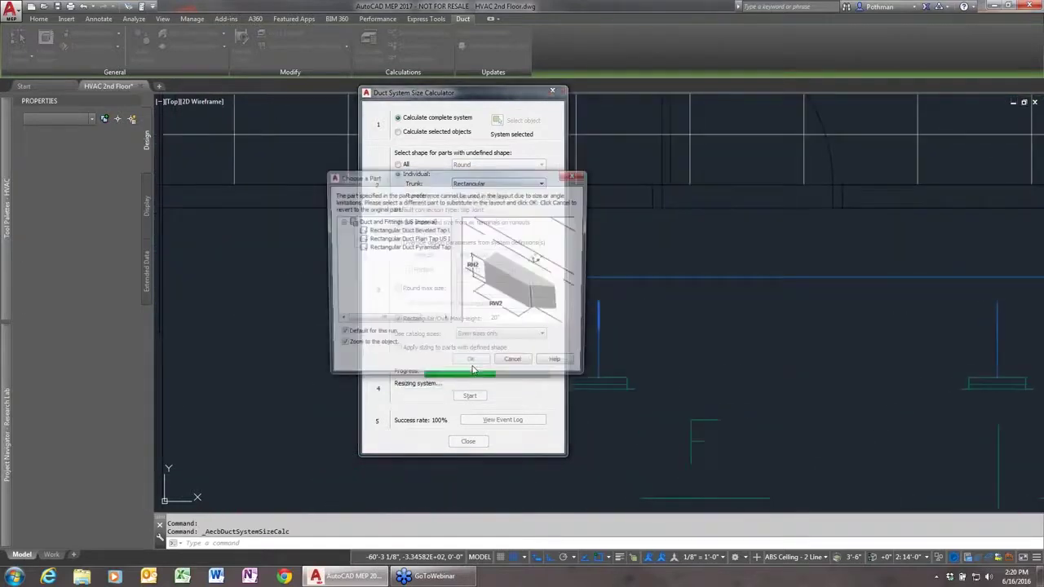
left_click(473, 364)
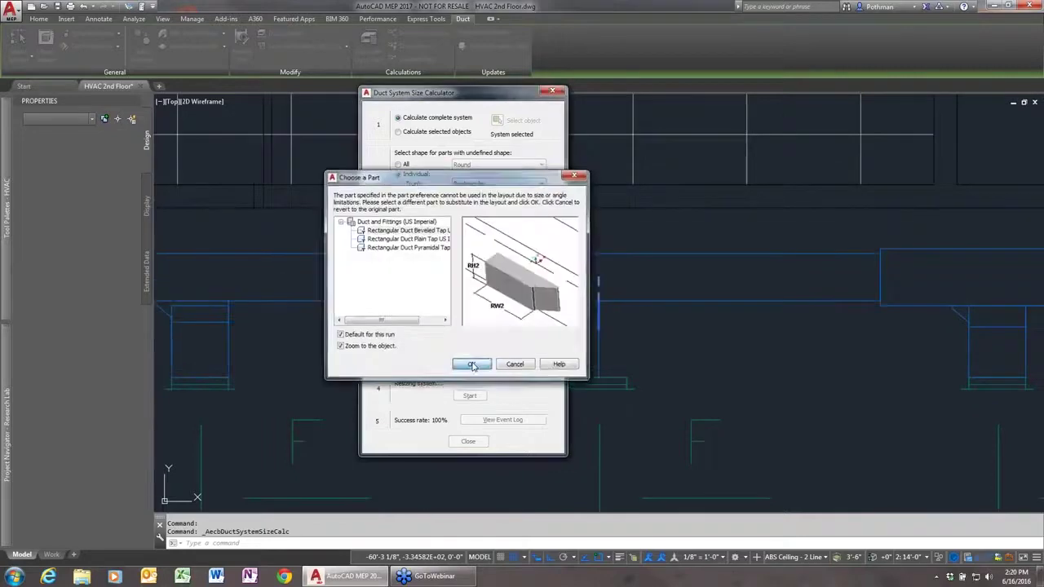
left_click(472, 365)
left_click(471, 366)
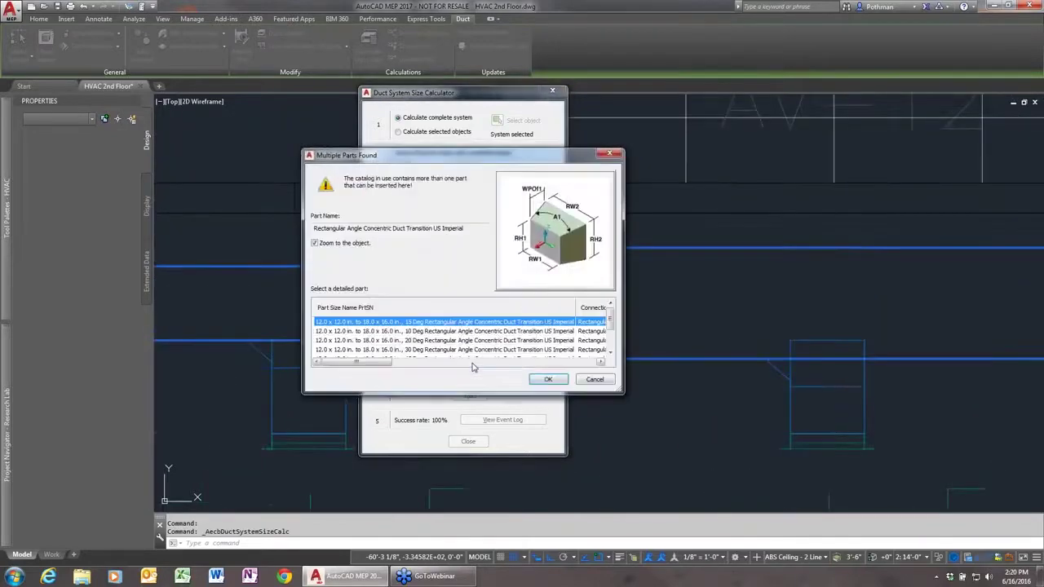
Accept the concentric transition as substitute so sizing completes at 100%.
left_click(550, 380)
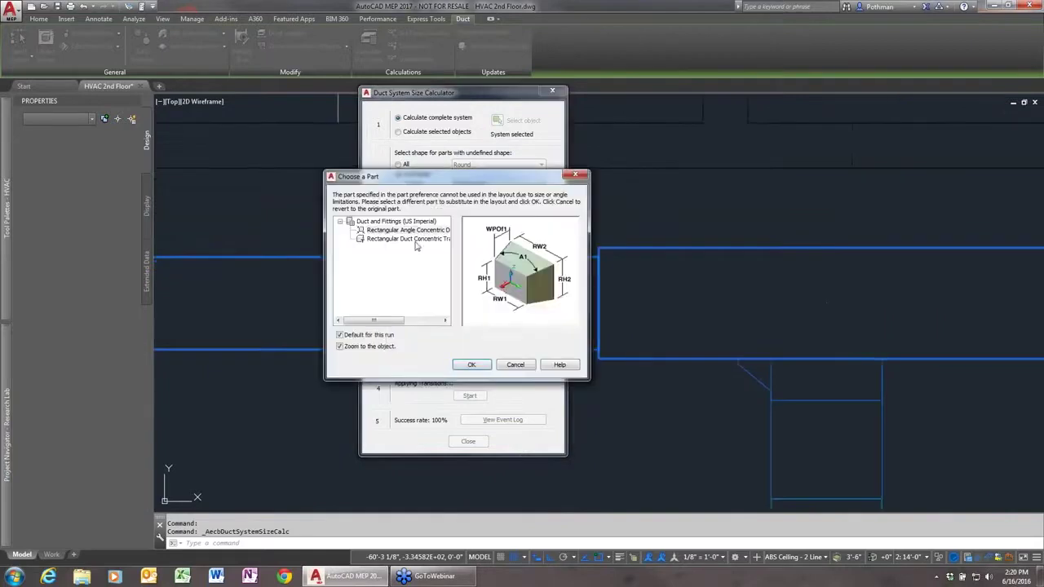
left_click(408, 239)
left_click(471, 364)
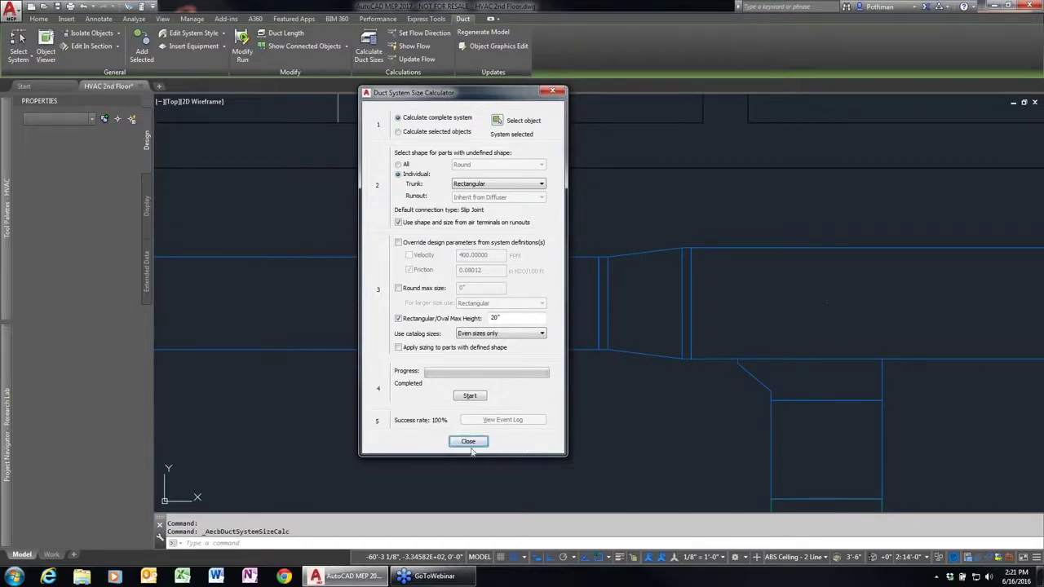
Close the sizing calculator and pick the Label tool from the Annotation palette.
left_click(469, 441)
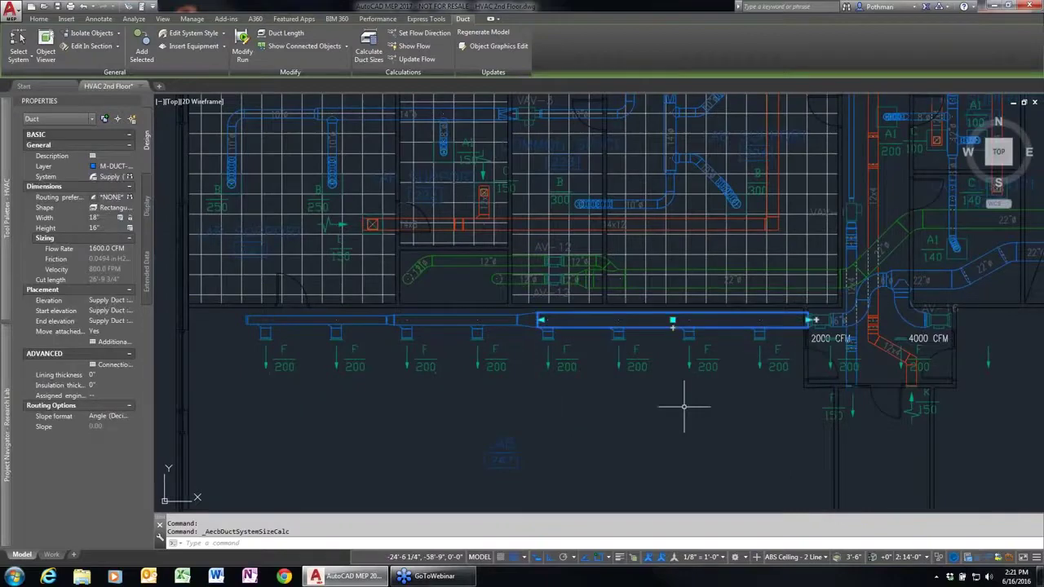
key("Escape")
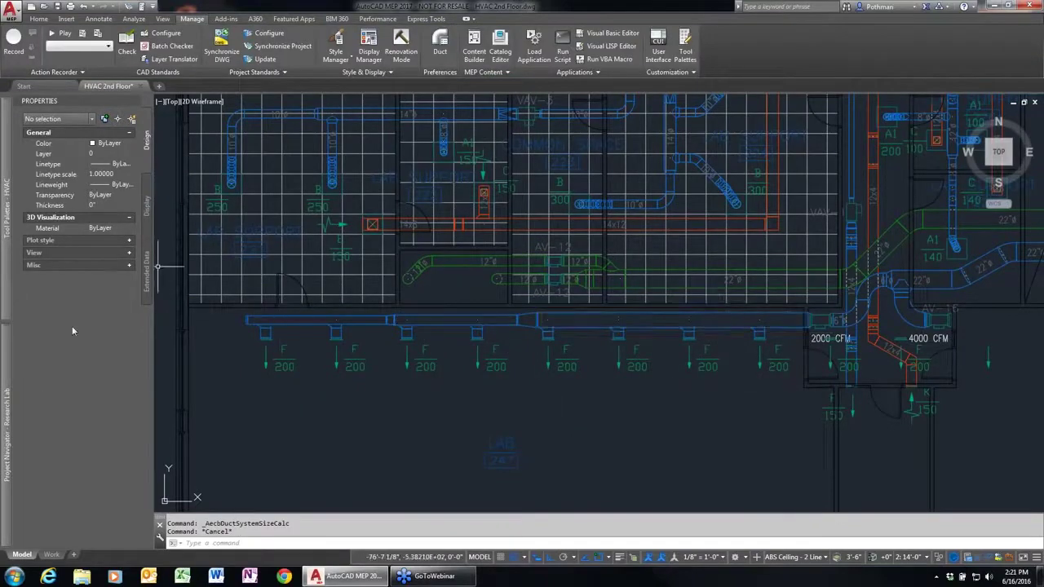
mouse_move(8, 398)
mouse_move(7, 212)
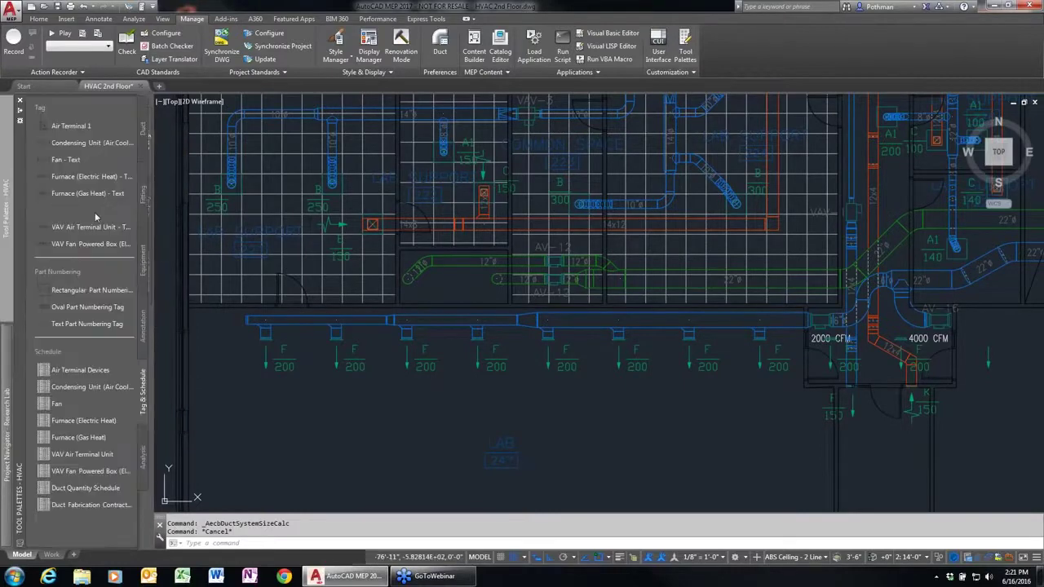
left_click(143, 324)
left_click(58, 174)
Label the three supply duct segments 18x16, 12x12 and 10x8.
left_click(743, 329)
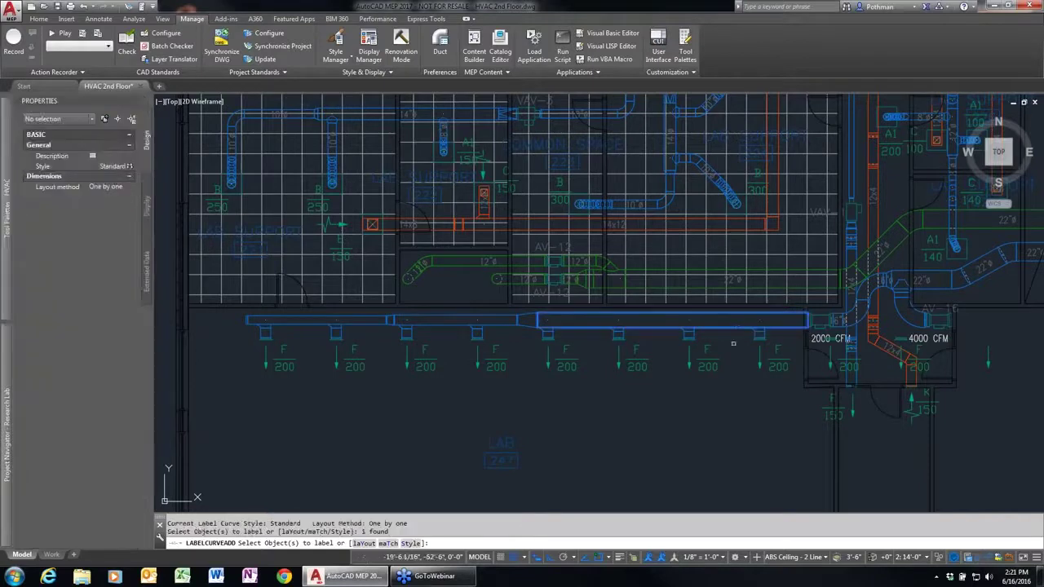
key("Return")
left_click(675, 359)
left_click(463, 320)
key("Return")
left_click(444, 321)
left_click(314, 323)
key("Return")
left_click(325, 358)
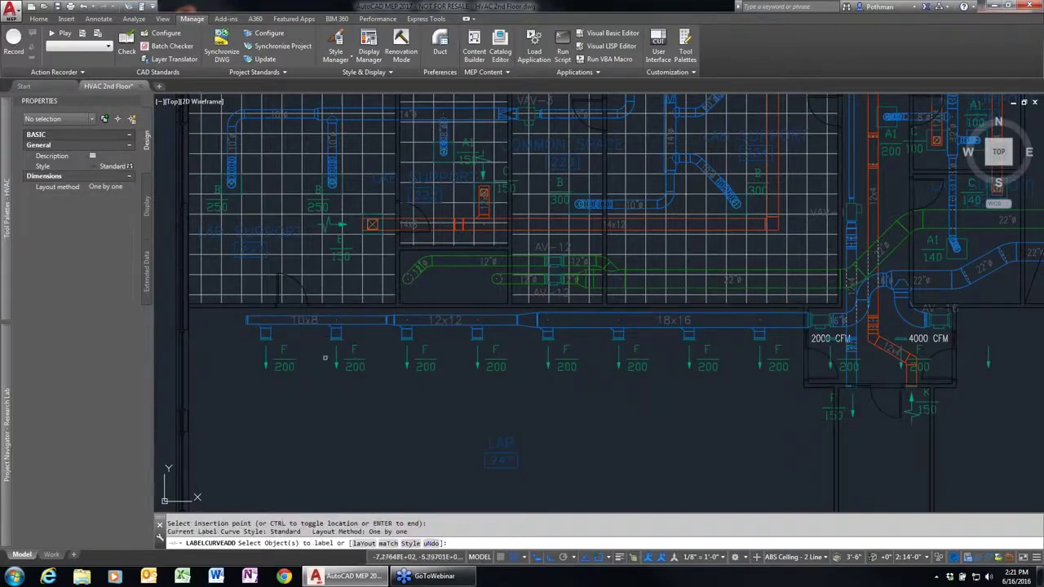
key("Escape")
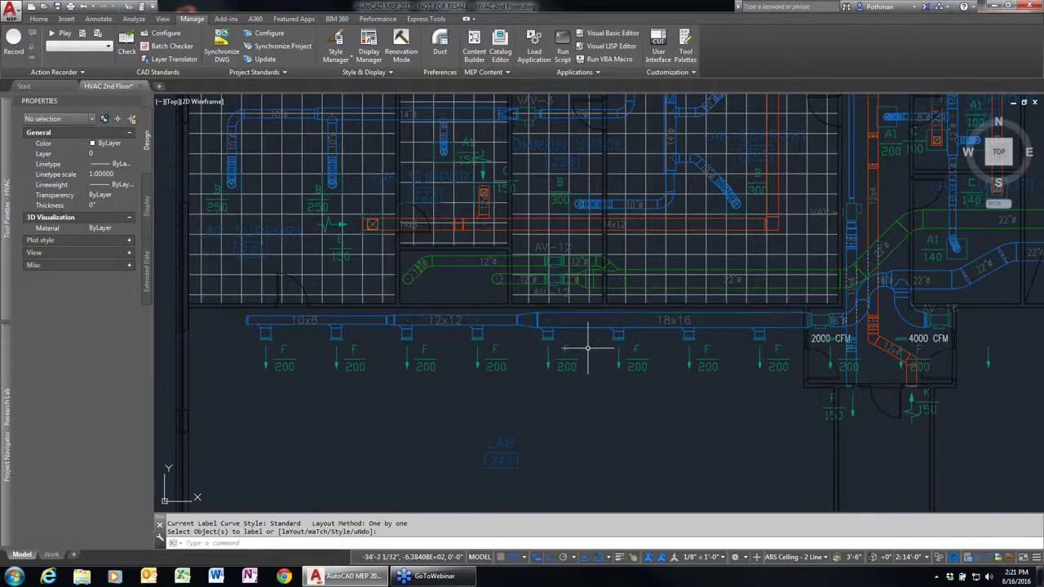
scroll(677, 345, "up", 4)
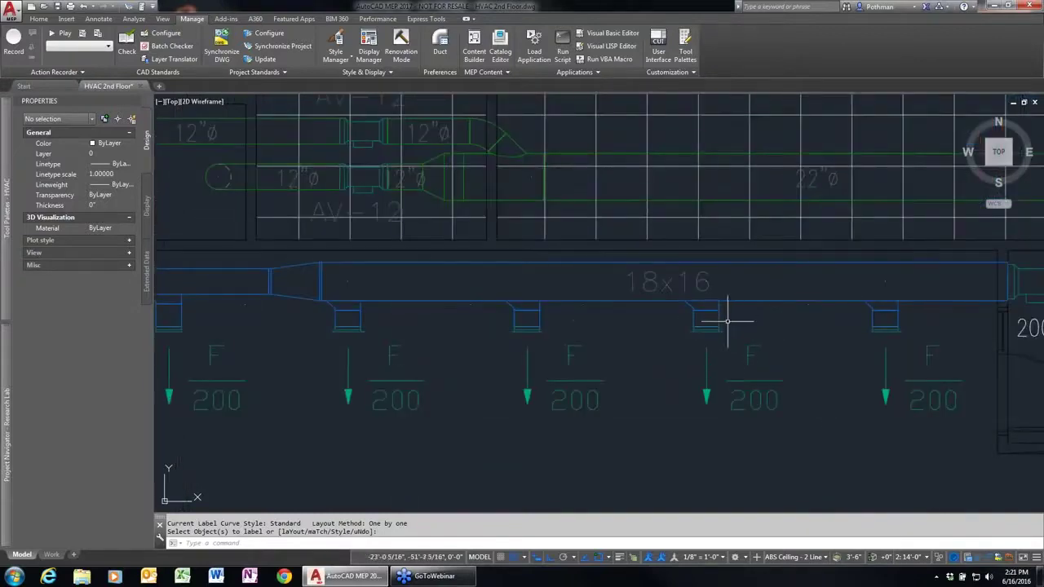
left_click(331, 307)
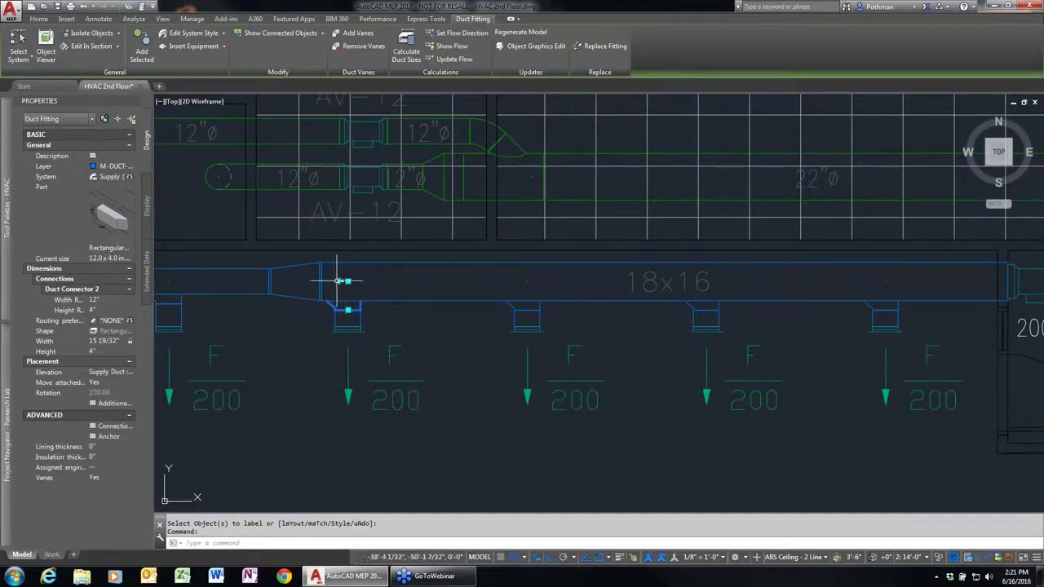
left_click(513, 308)
left_click(520, 282)
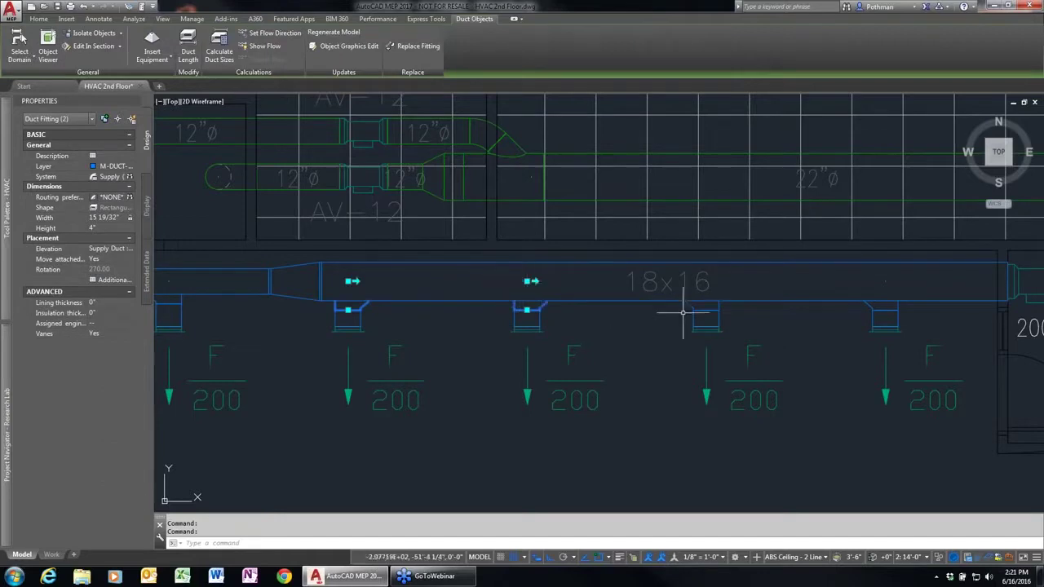
left_click(698, 281)
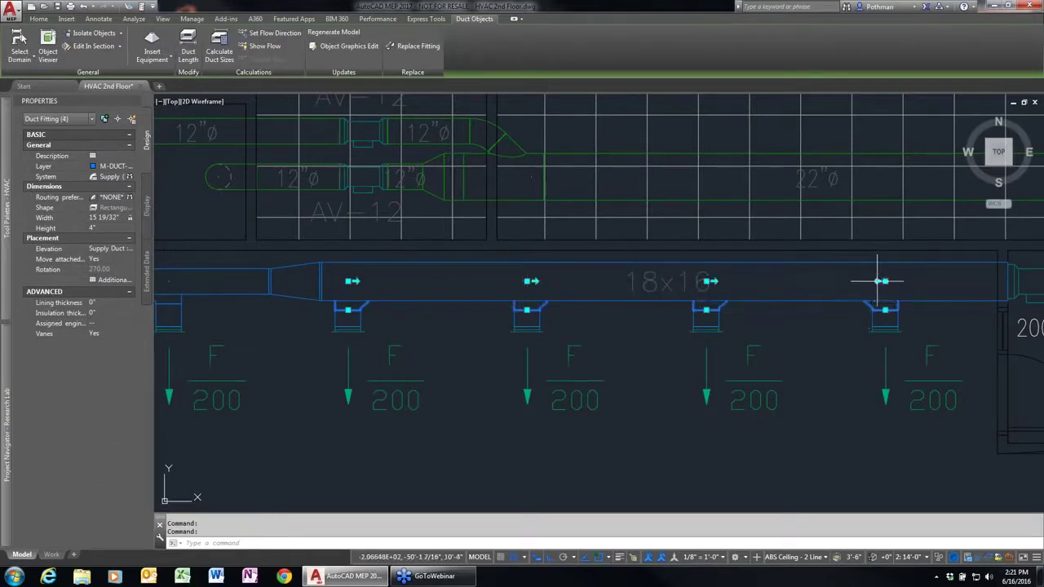
key("Escape")
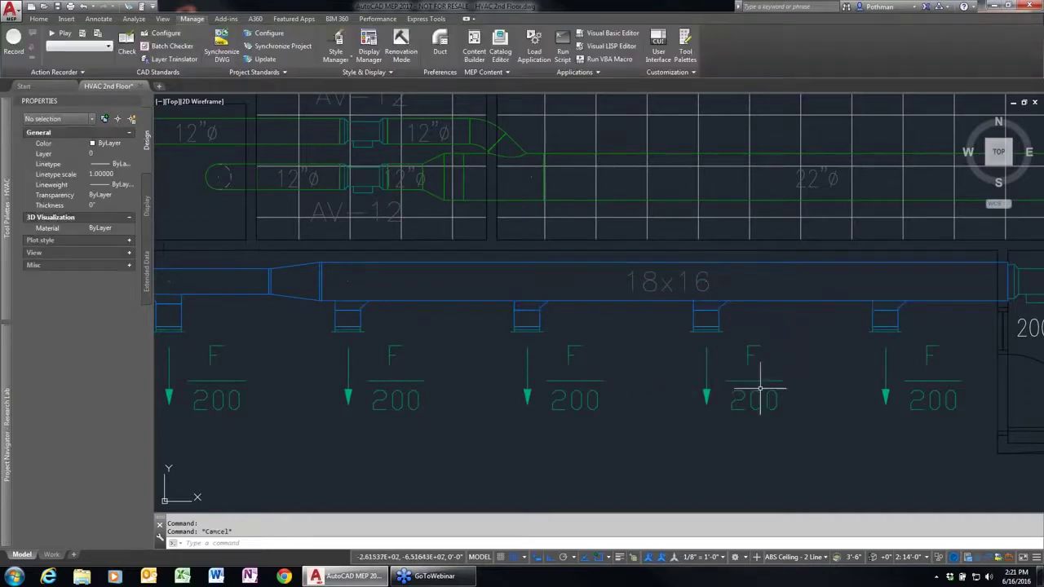
scroll(898, 361, "down", 4)
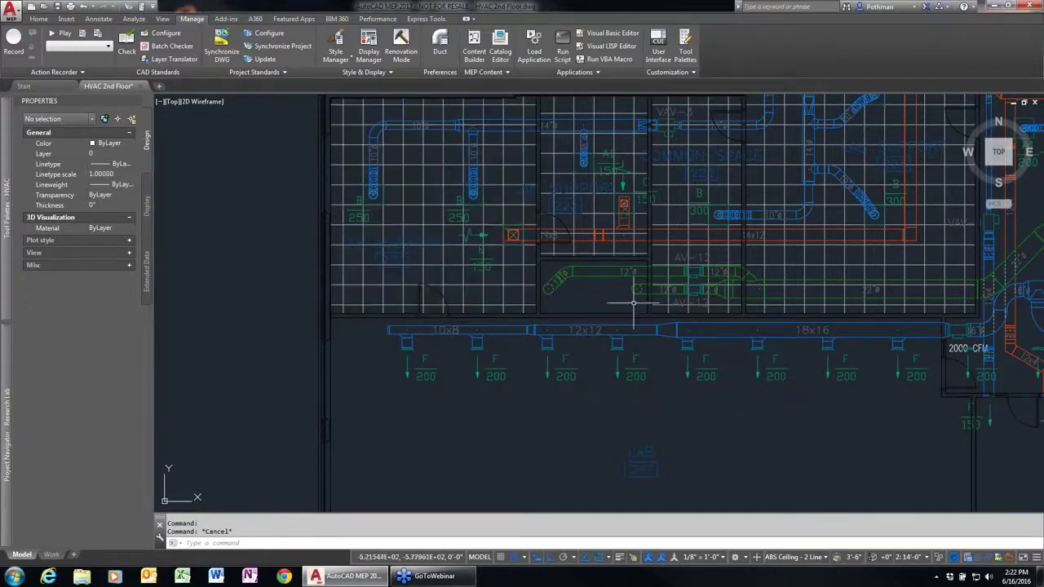
Close HVAC 2nd Floor.dwg without saving its changes.
middle_click_drag(861, 261, 831, 269)
scroll(830, 269, "down", 2)
scroll(797, 291, "up", 5)
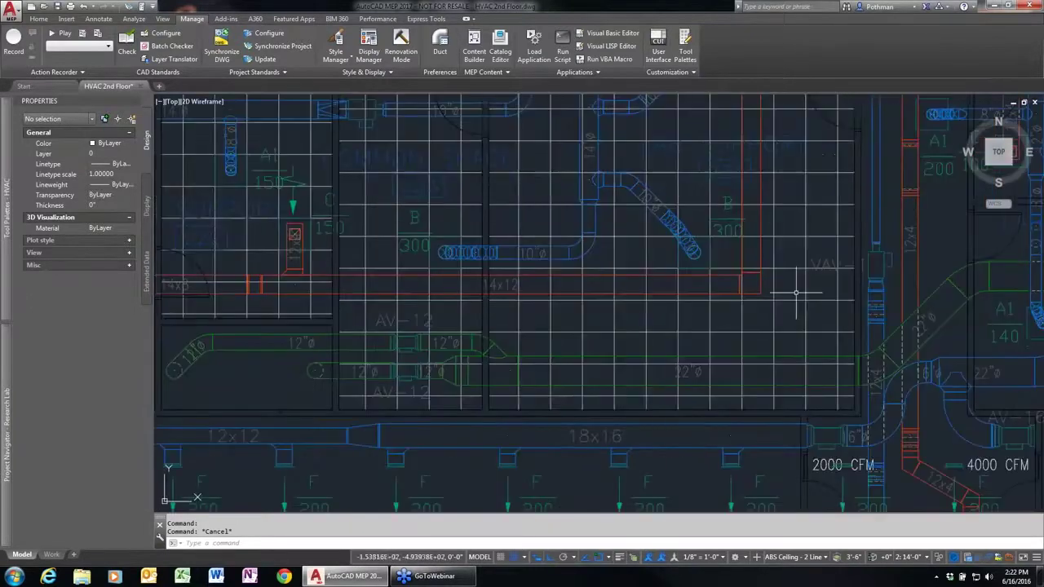
scroll(797, 291, "down", 5)
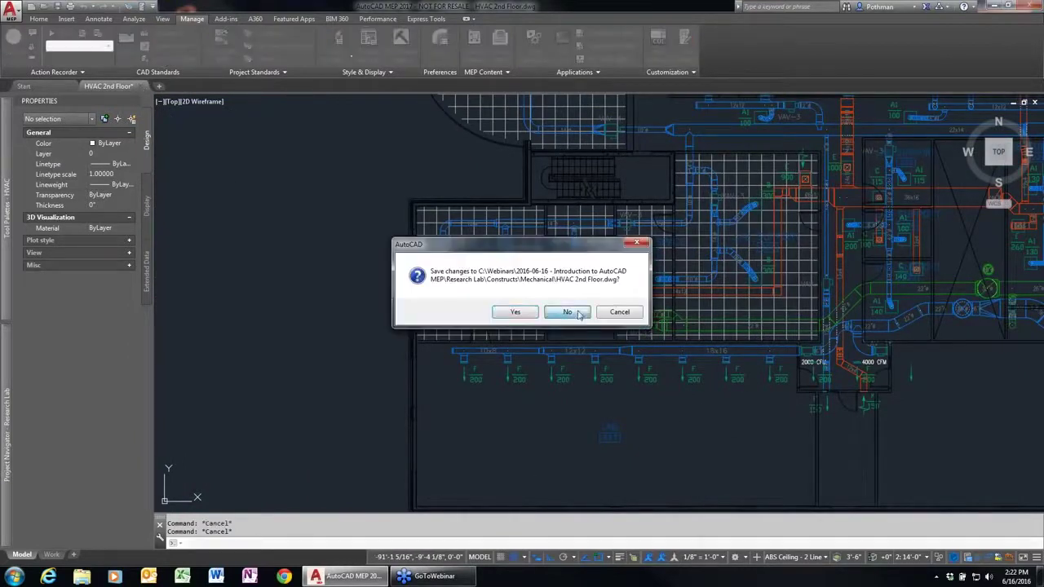
left_click(579, 312)
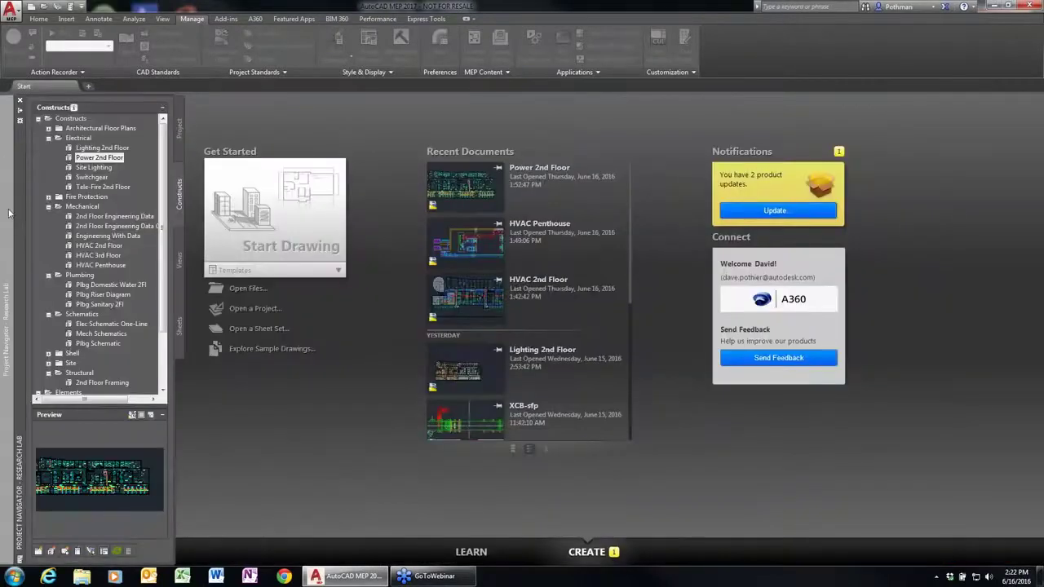
Open HVAC Penthouse from the Project Navigator Constructs tree and zoom to the pump row.
double_click(98, 265)
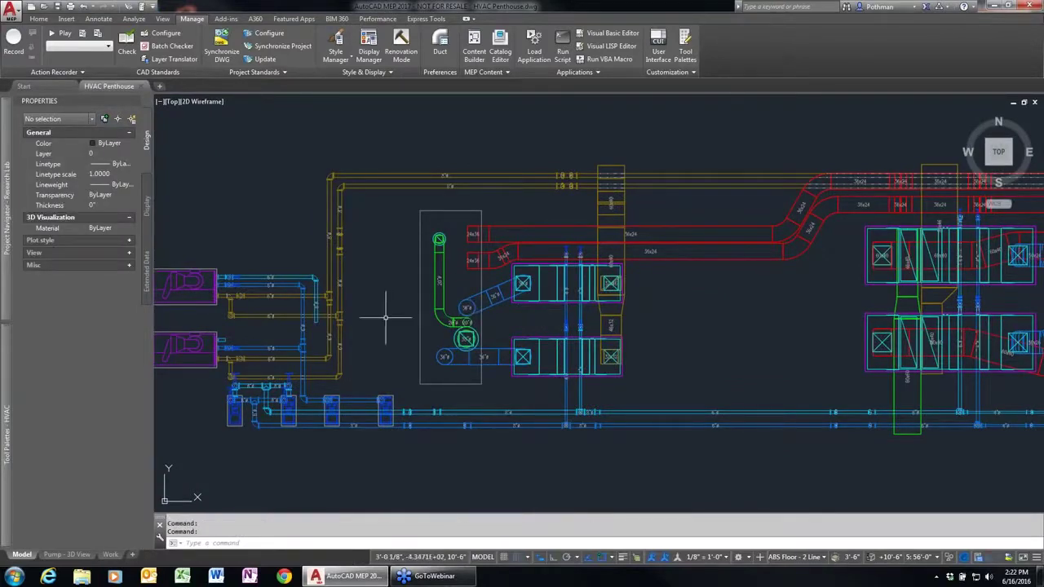
middle_click_drag(389, 317, 556, 294)
scroll(555, 295, "down", 2)
scroll(541, 303, "up", 2)
scroll(536, 297, "down", 2)
scroll(543, 311, "up", 2)
scroll(542, 312, "up", 2)
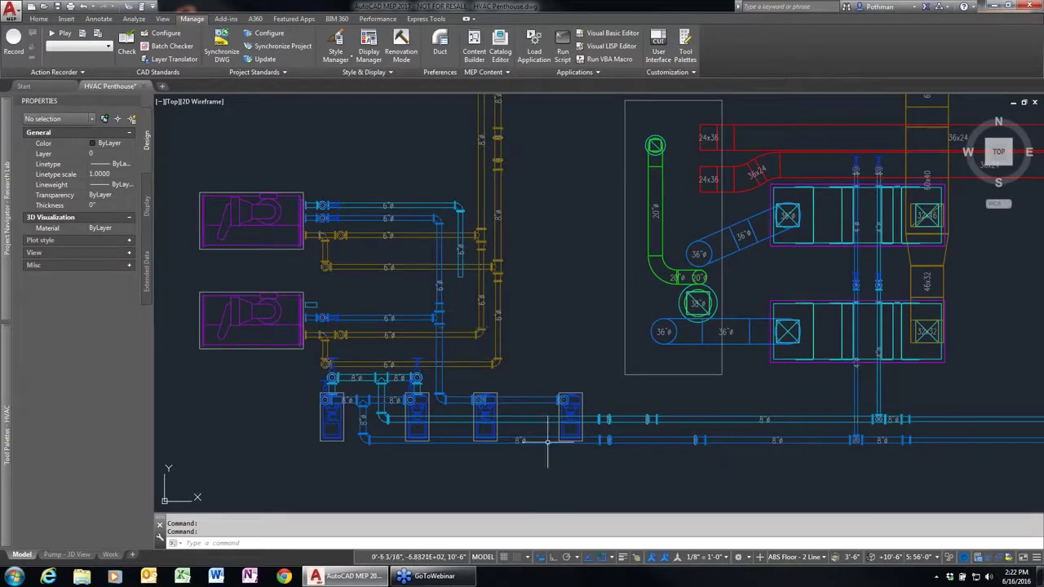
scroll(541, 444, "up", 3)
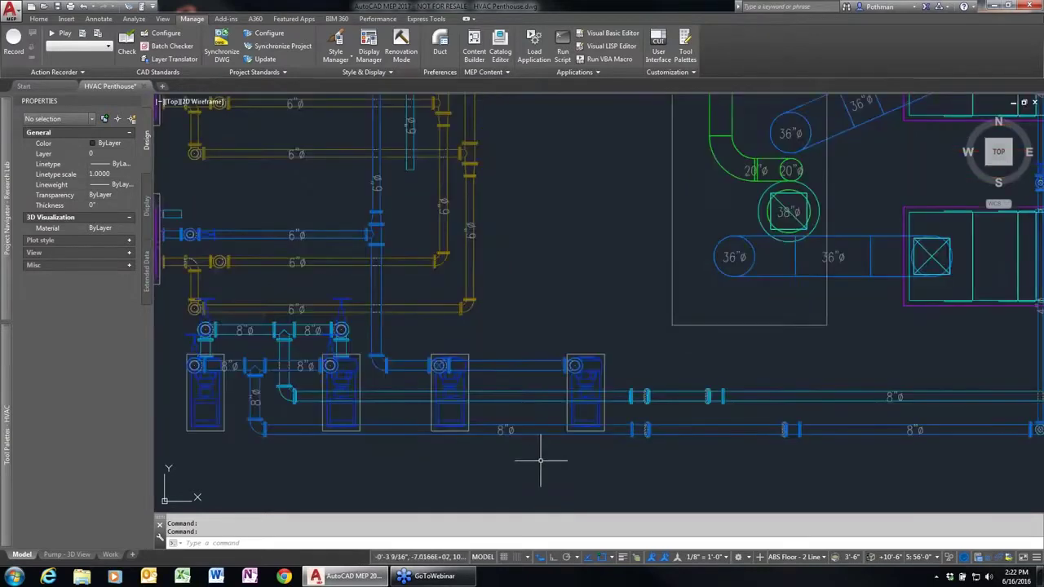
middle_click_drag(677, 461, 685, 460)
scroll(685, 461, "down", 2)
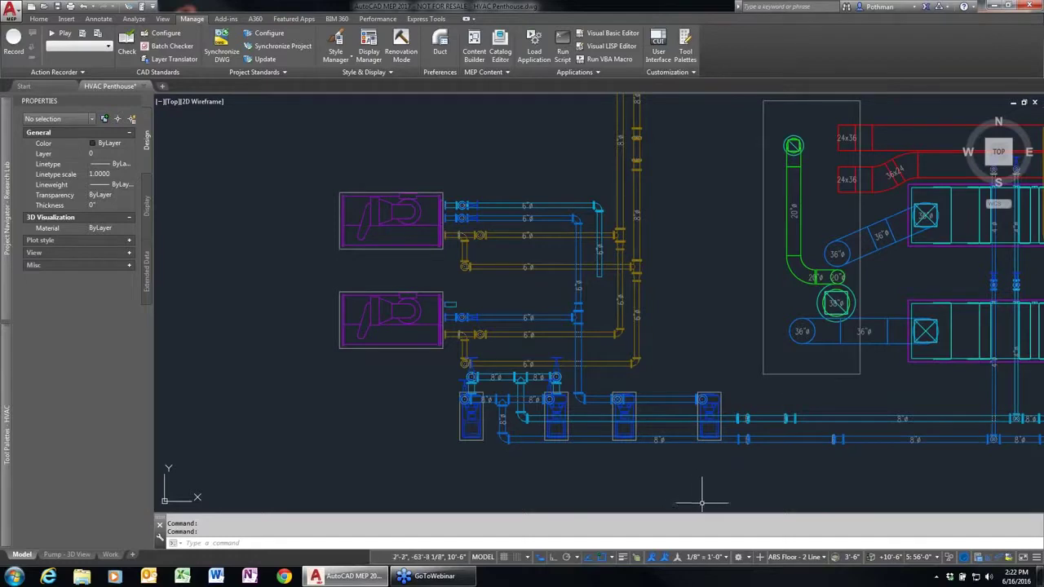
Switch to the Piping workspace and bring up the pipe drawing tools.
left_click(749, 558)
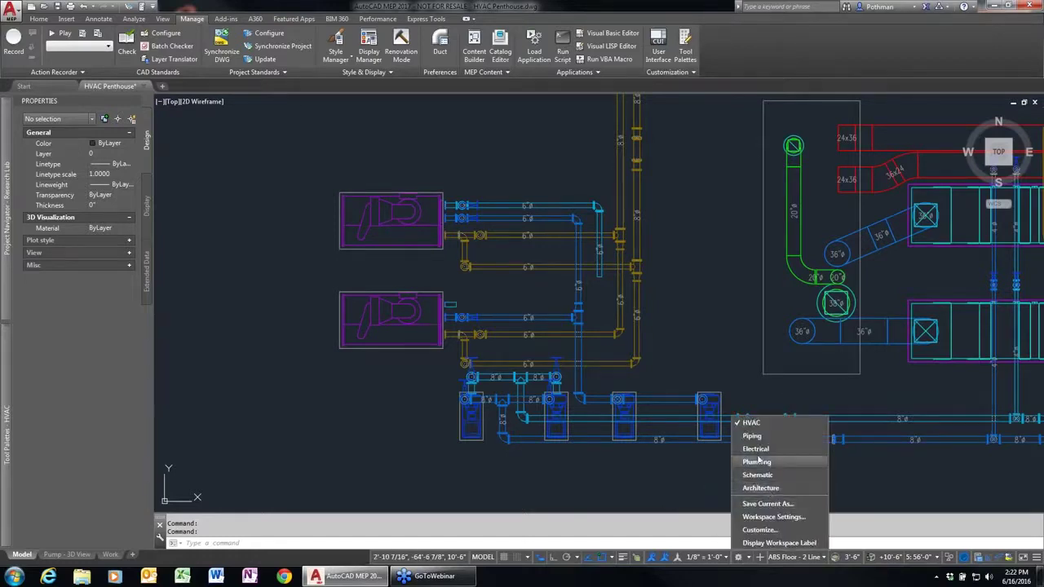
left_click(762, 438)
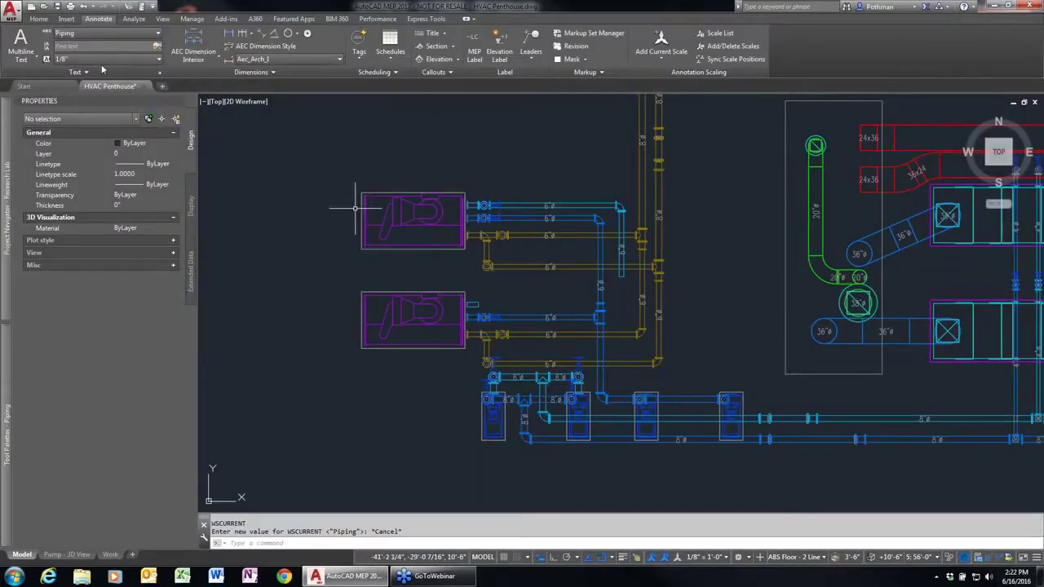
left_click(39, 19)
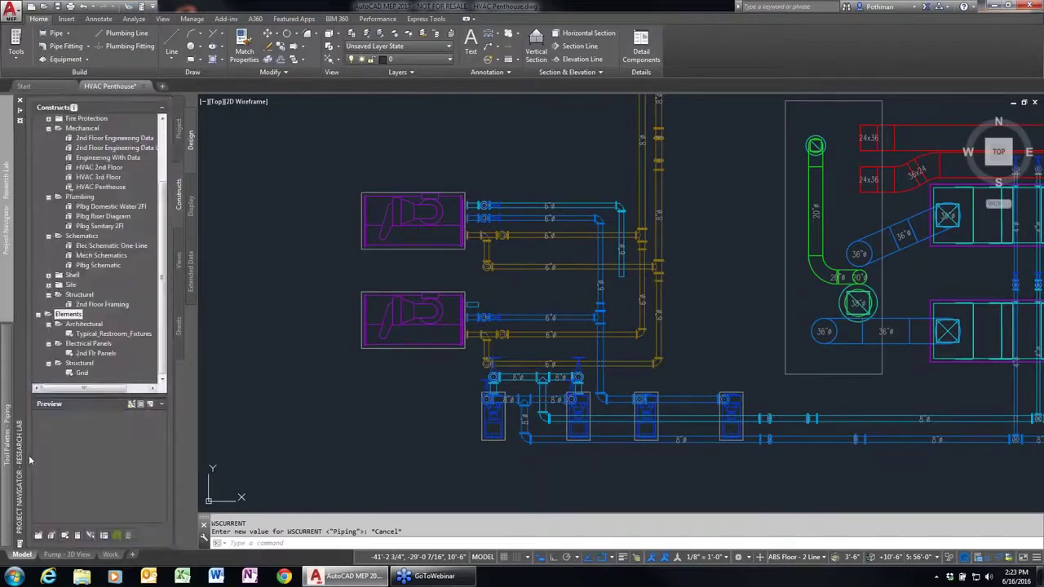
Put away the Piping tool palette to show Properties, and pan toward the pumps.
mouse_move(8, 462)
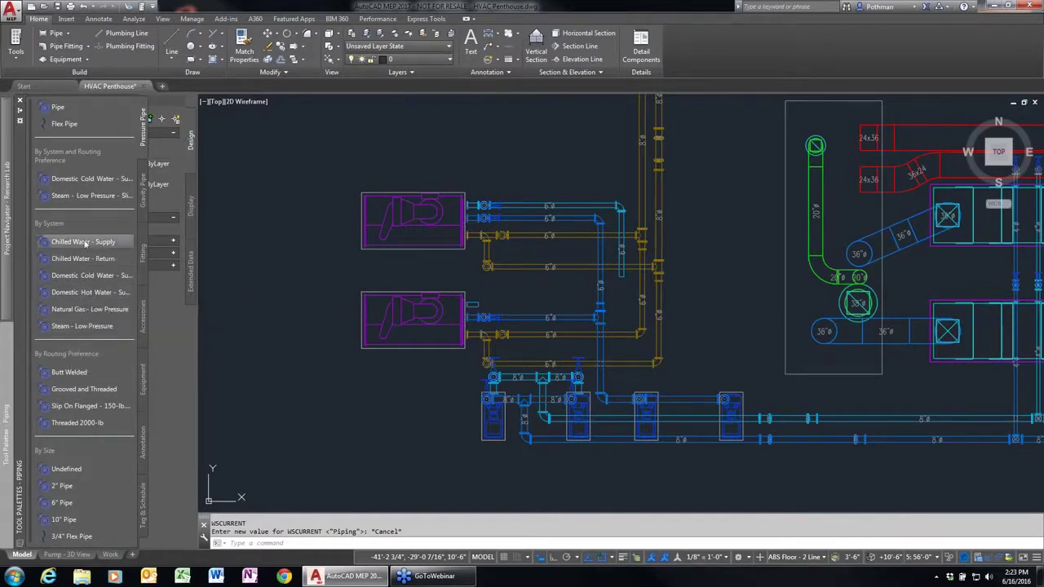
left_click_drag(82, 259, 84, 283)
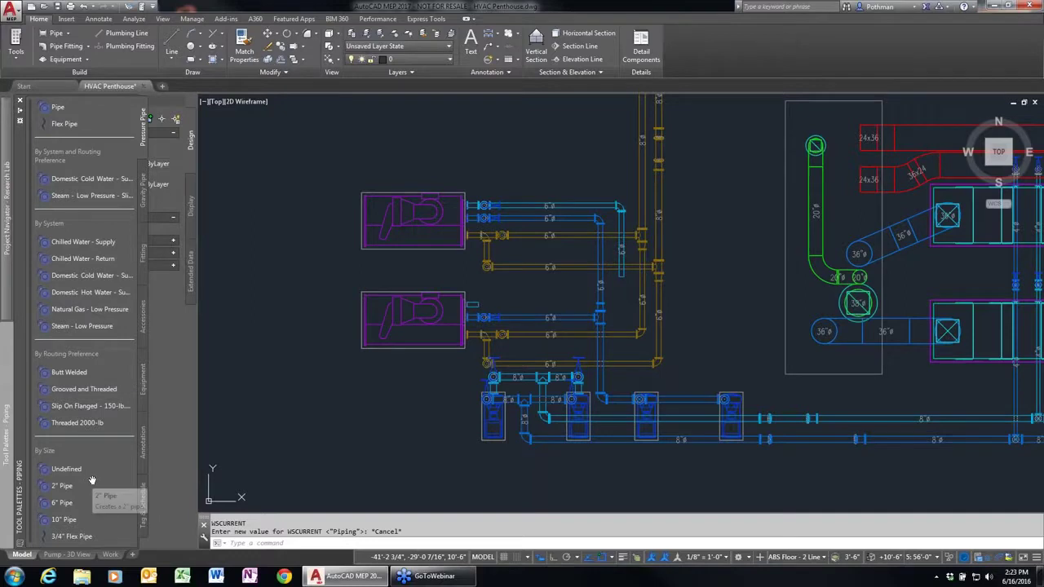
middle_click_drag(724, 391, 666, 300)
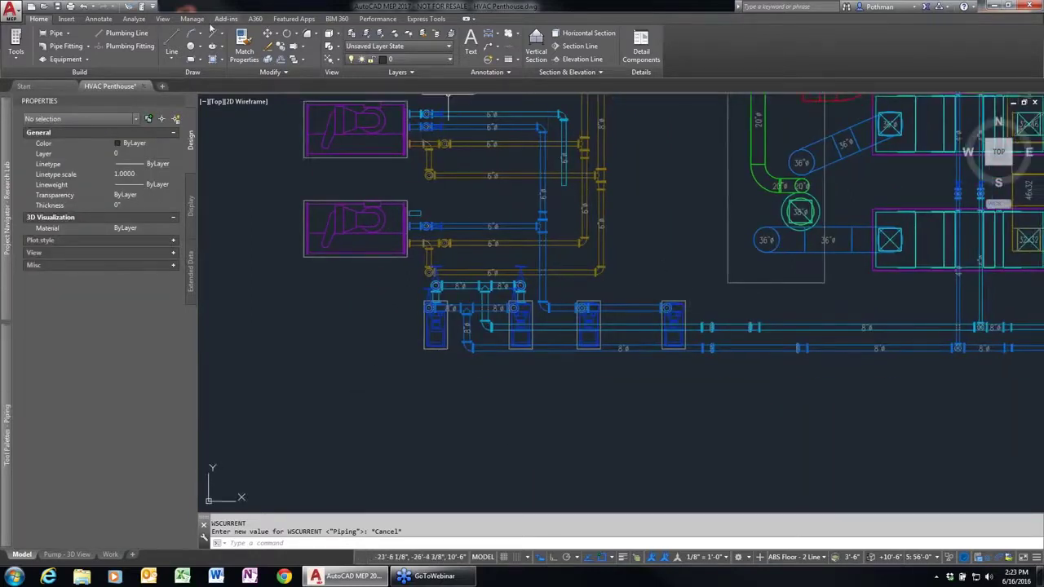
In Style Manager, review the Generic Flanged and Grooved and Threaded routing preferences' parts, then cancel.
left_click(192, 19)
left_click(335, 57)
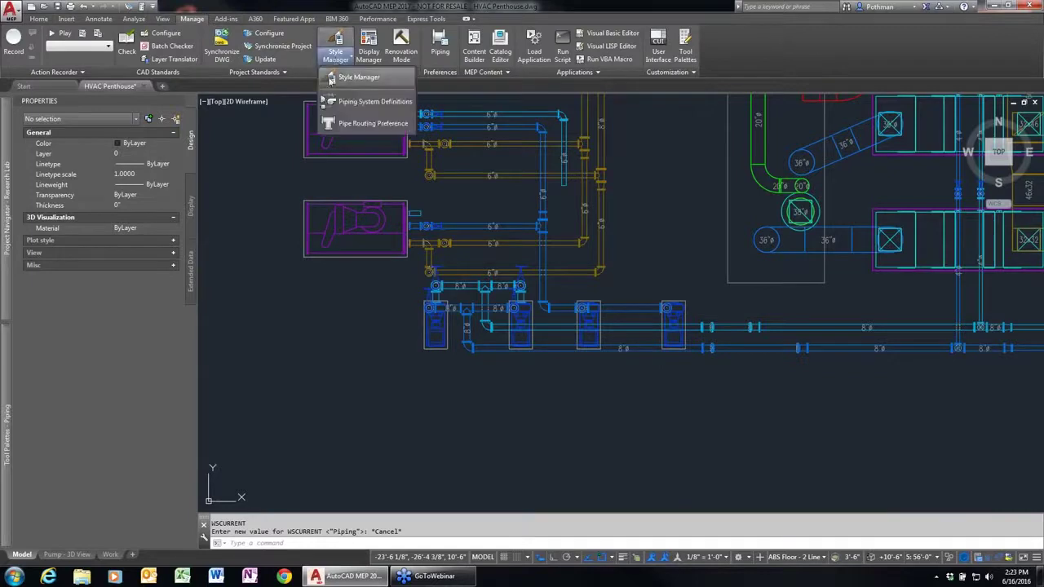
left_click(353, 124)
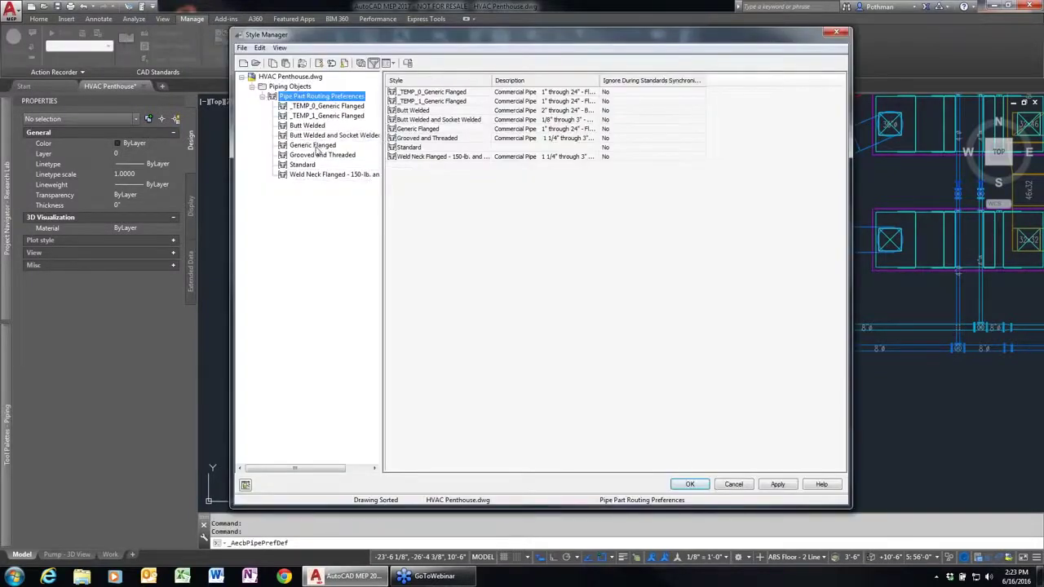
left_click(316, 147)
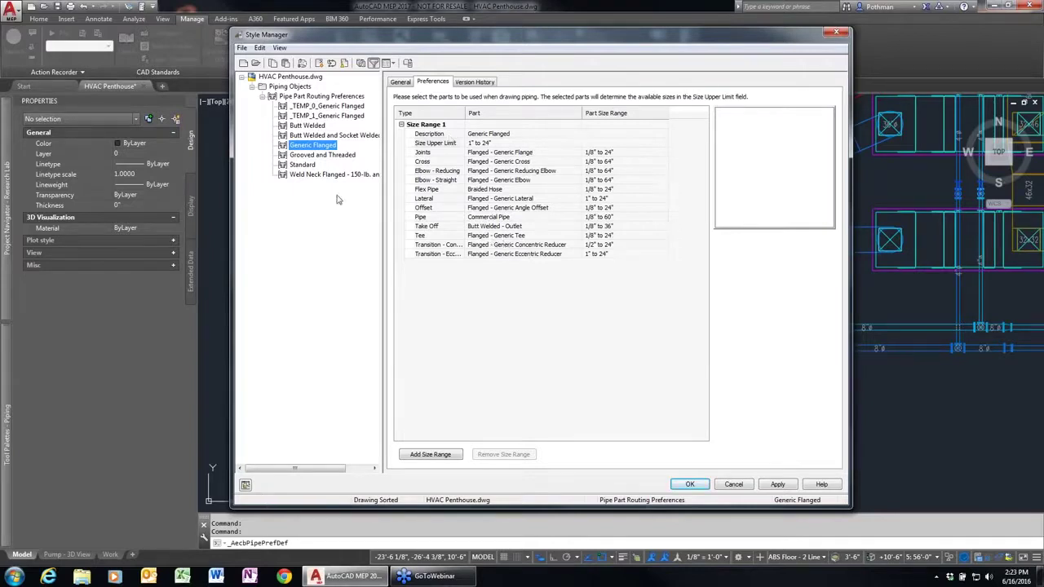
left_click(317, 155)
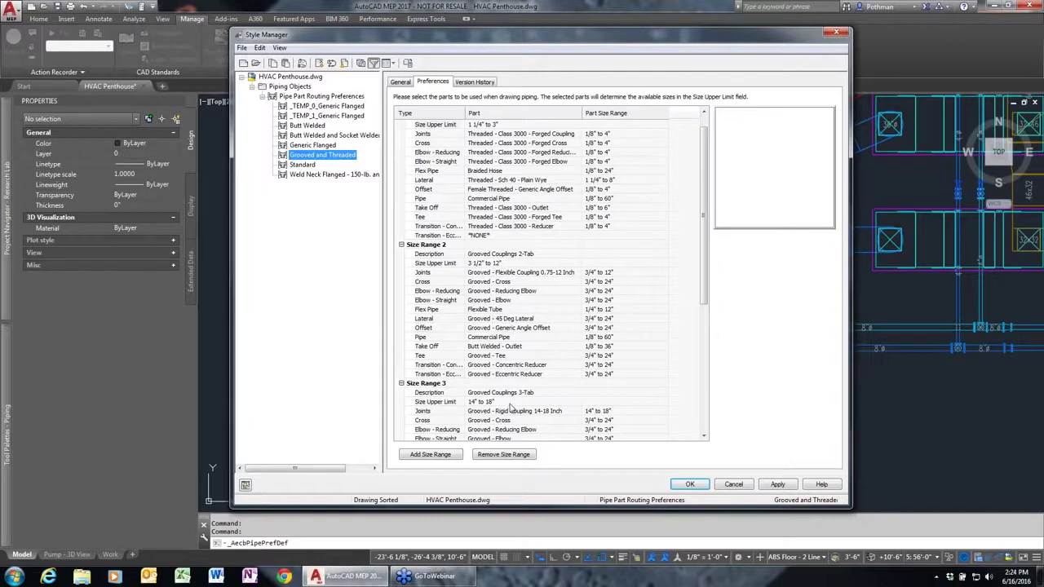
left_click_drag(704, 249, 701, 350)
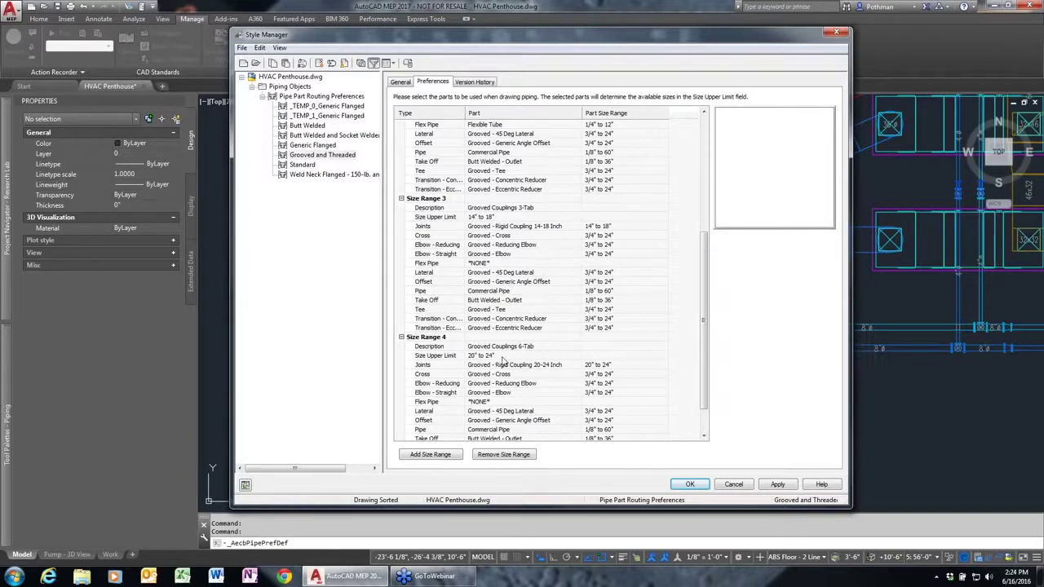
left_click(734, 485)
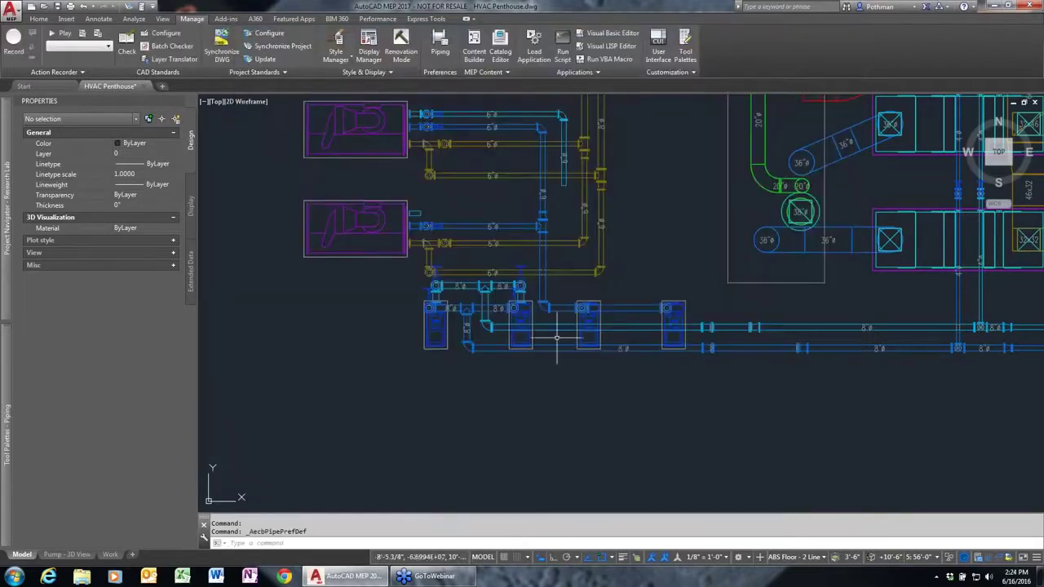
Start a 3" Grooved and Threaded pipe run: a horizontal leg, a drop, and a lower leg.
left_click(38, 19)
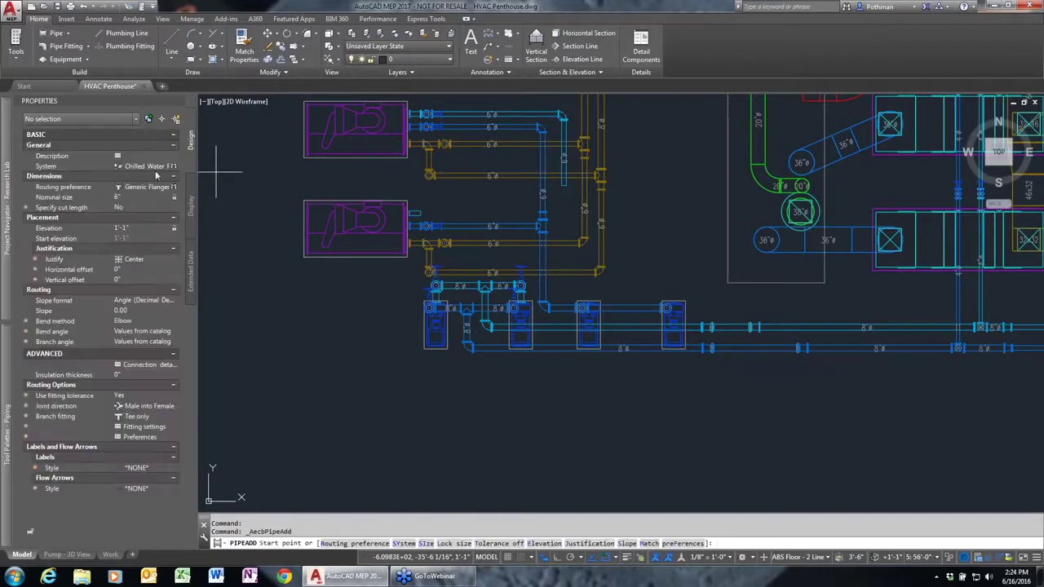
left_click(166, 189)
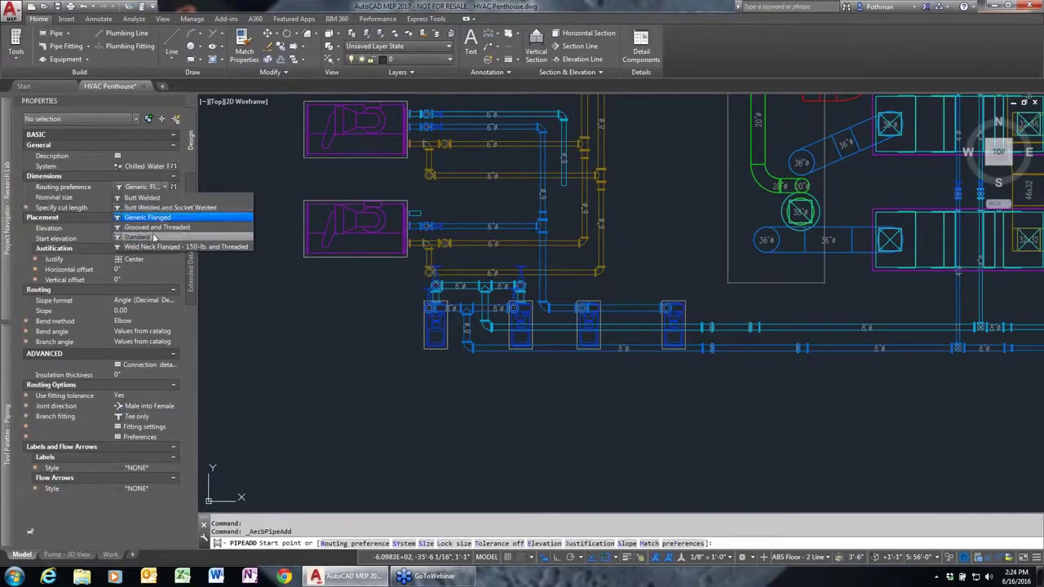
left_click(160, 227)
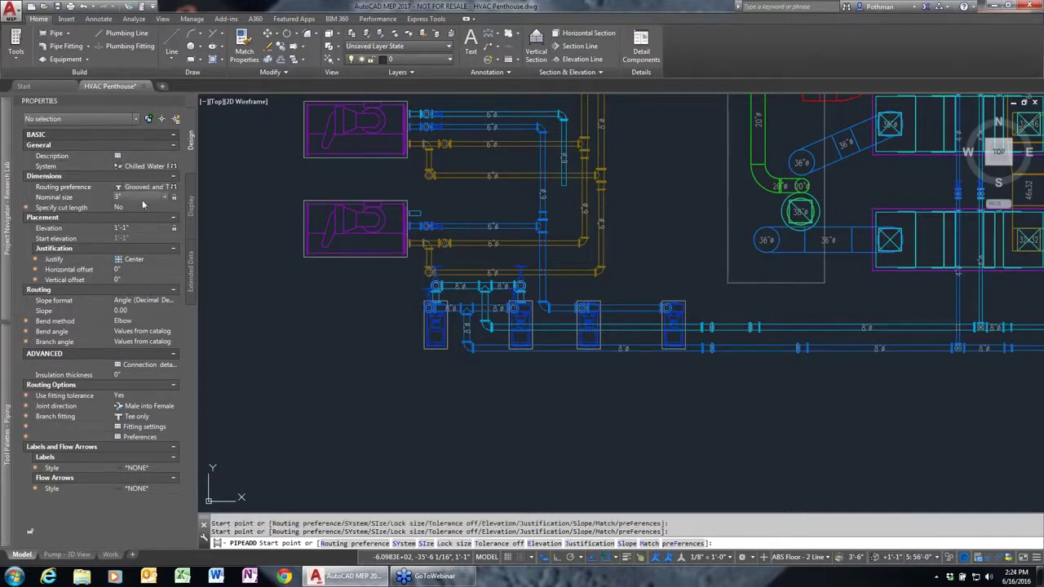
left_click(406, 320)
left_click(623, 322)
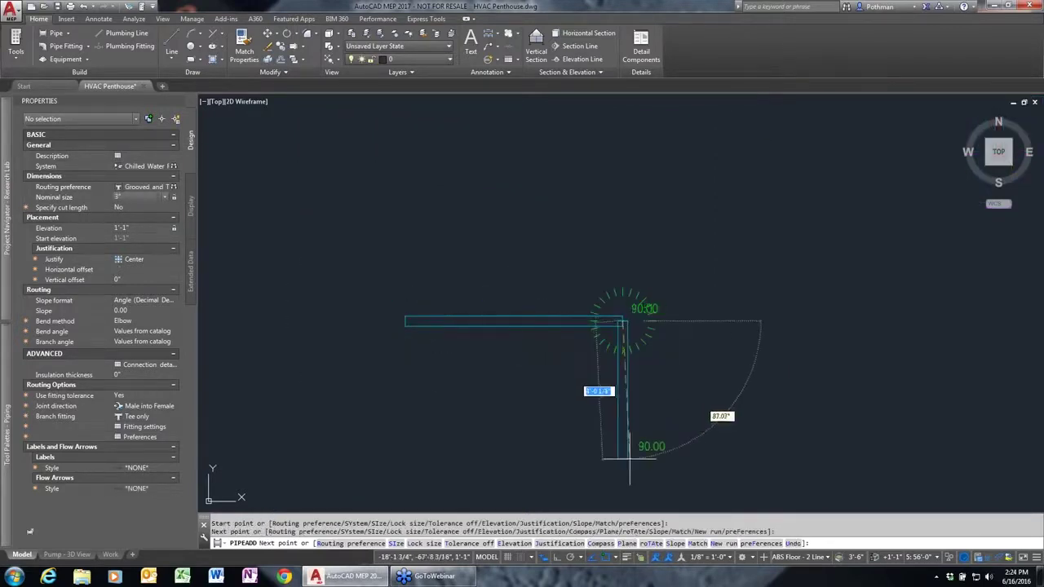
left_click(622, 459)
left_click(787, 459)
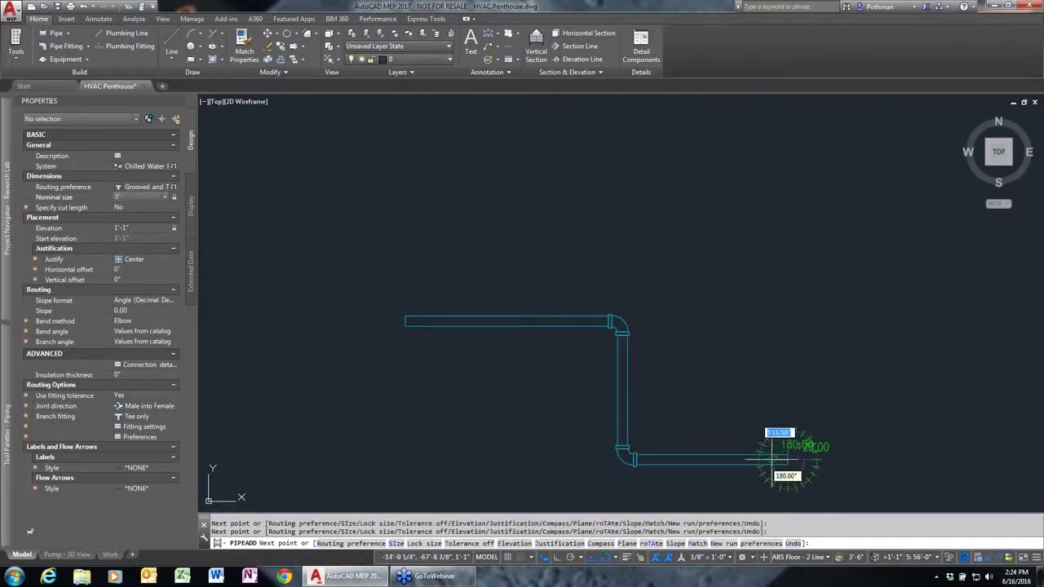
Step up to 4", finish the run with rising and leftward legs, then select all 19 pieces.
left_click(168, 198)
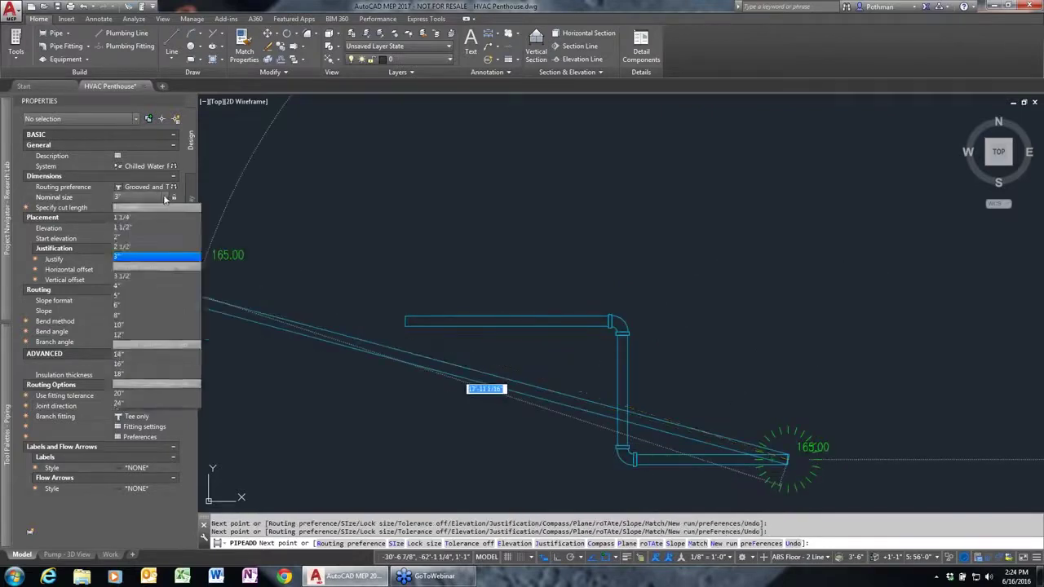
left_click(141, 277)
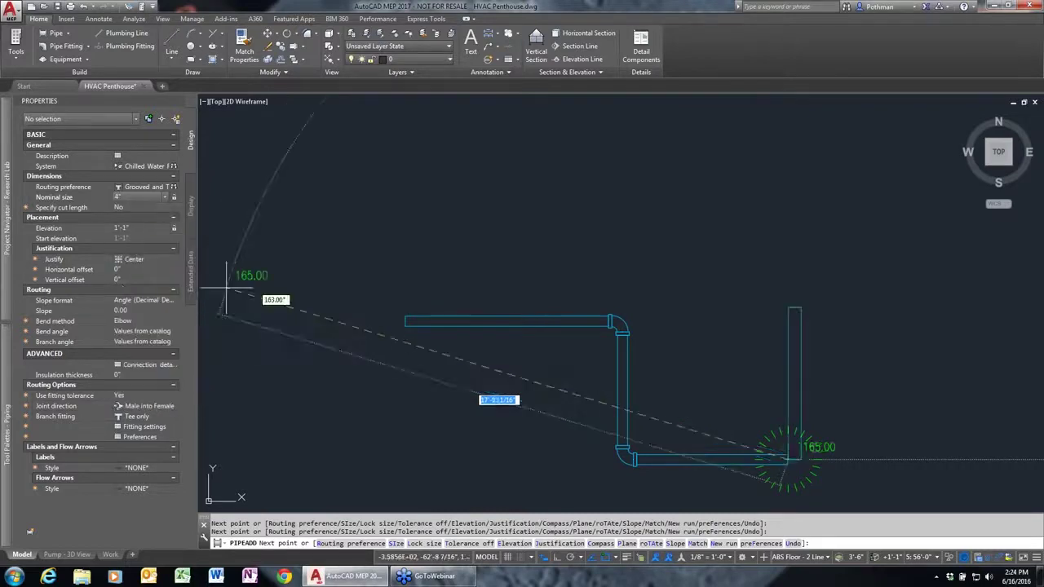
left_click(897, 459)
left_click(900, 310)
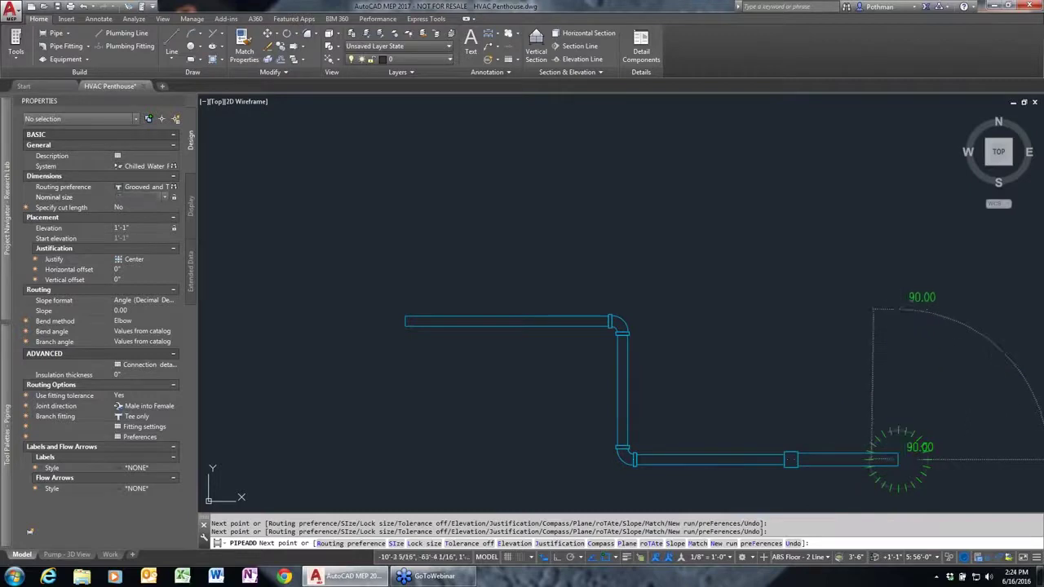
left_click(781, 308)
left_click(779, 189)
key("Return")
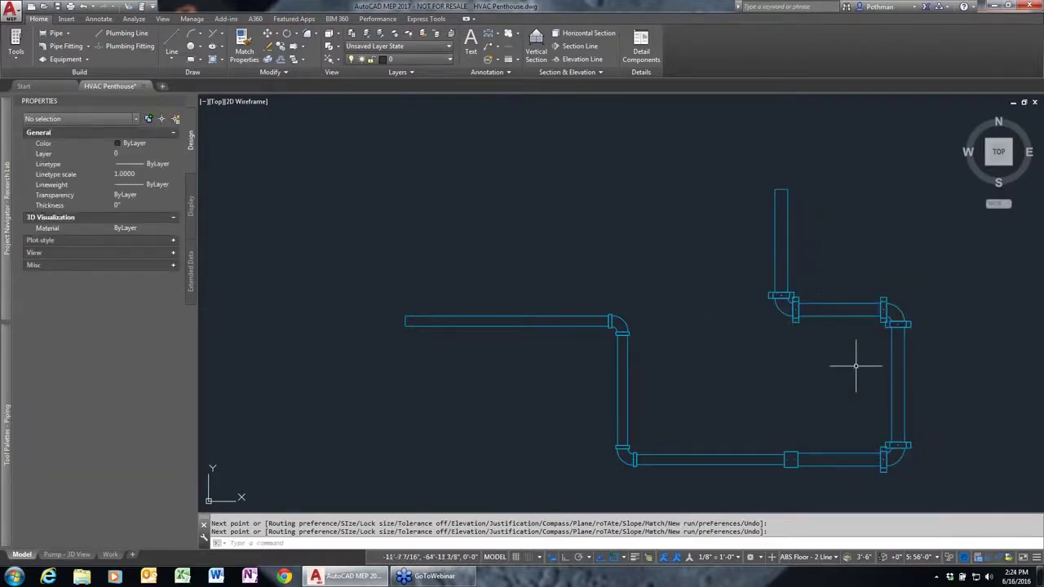
left_click(939, 485)
left_click(446, 225)
right_click(494, 228)
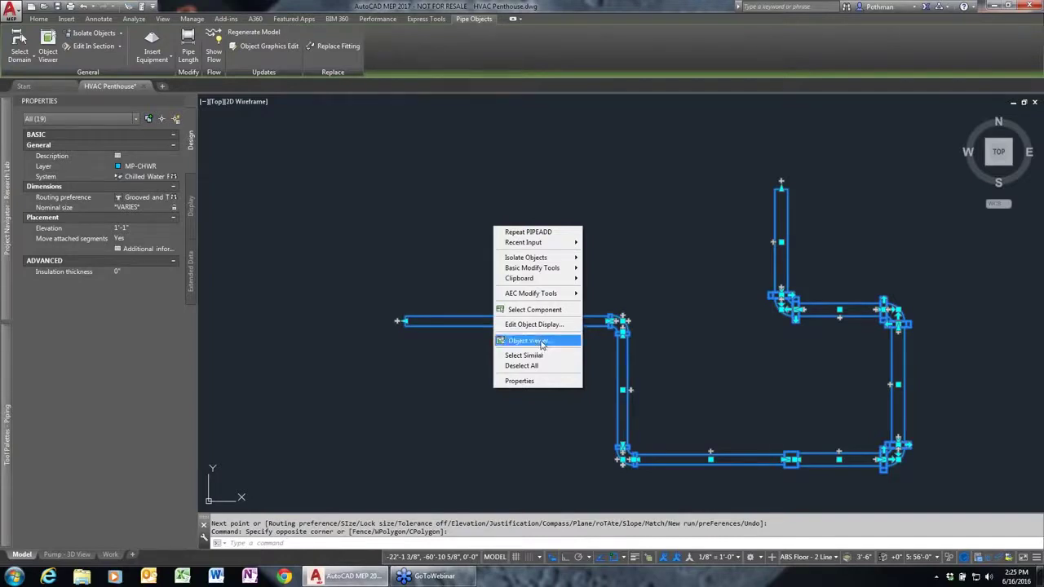
left_click(541, 342)
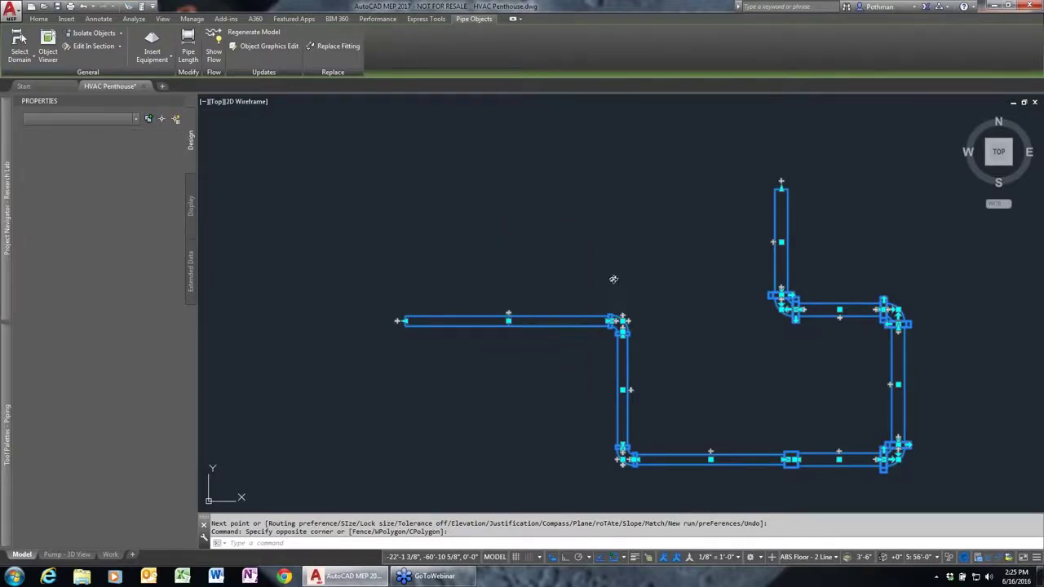
left_click_drag(635, 208, 588, 262)
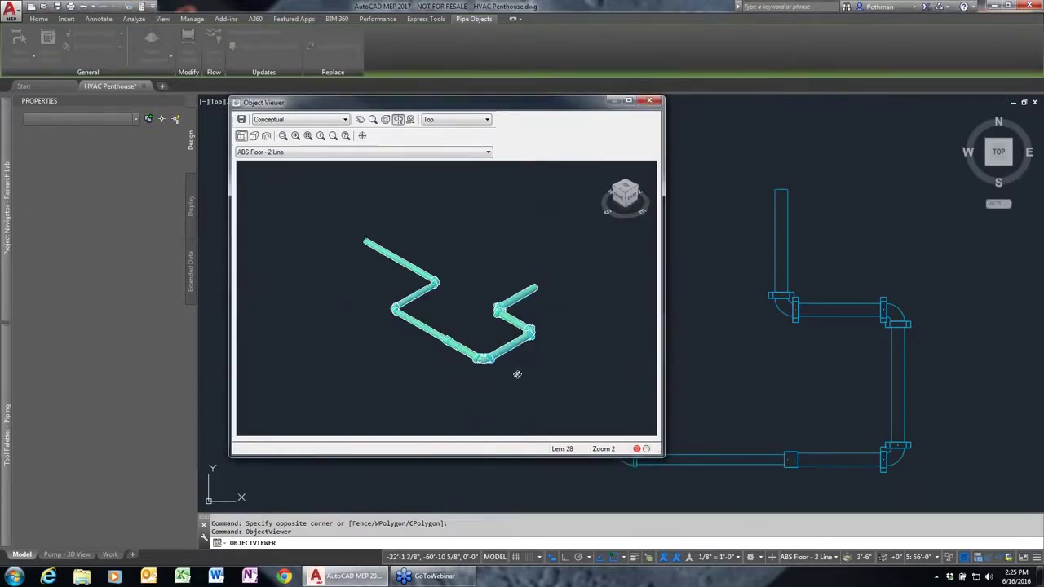
scroll(511, 371, "up", 5)
left_click_drag(511, 371, 455, 263)
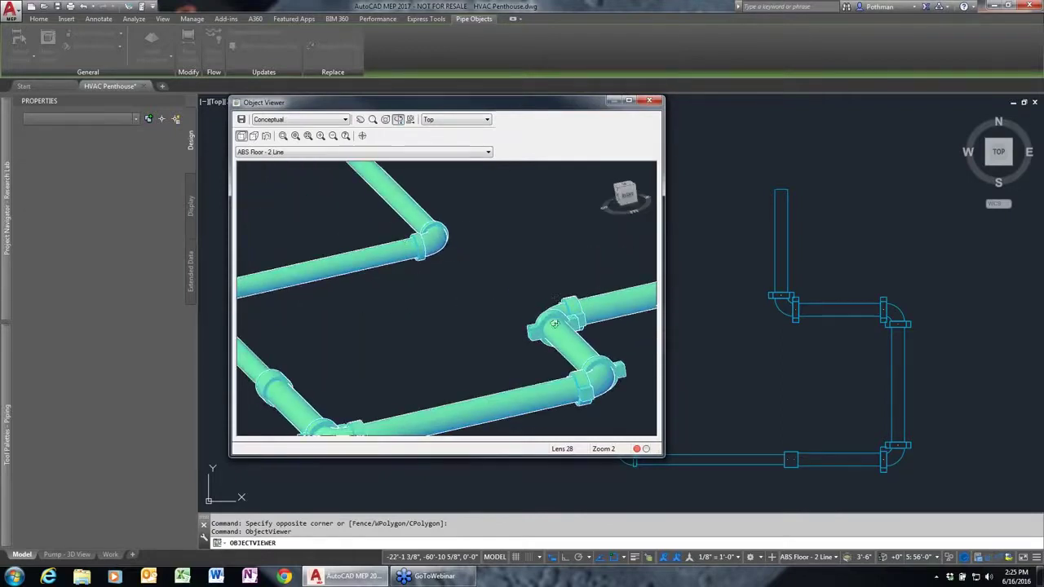
left_click(657, 102)
scroll(678, 285, "down", 2)
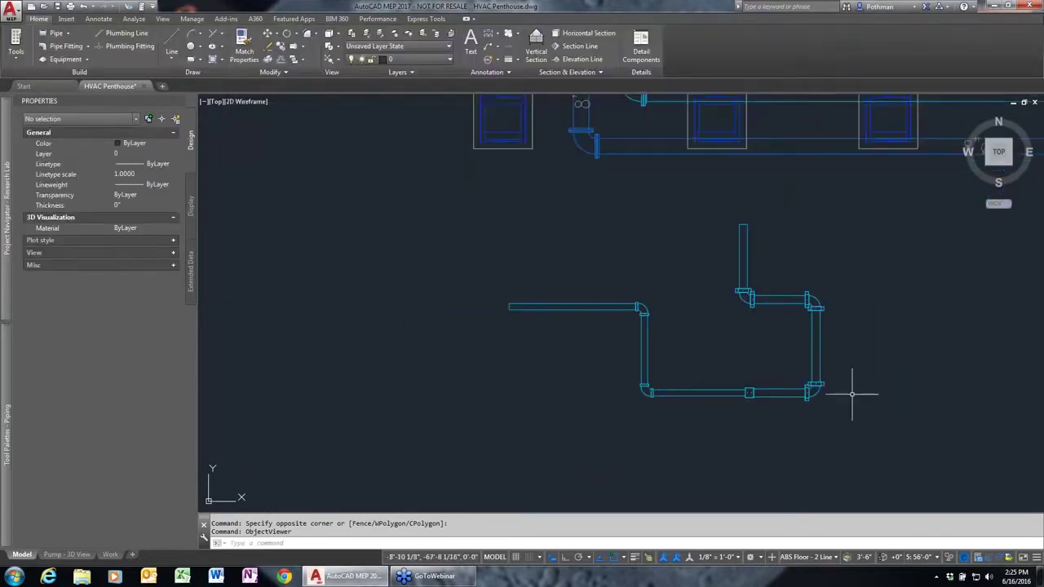
Crossing-select the 19-piece pipe run and delete it.
left_click(879, 416)
left_click(547, 240)
key("Delete")
Pan and zoom back to the pumps and select the right-hand pump.
mouse_move(741, 226)
middle_mouse_down()
mouse_move(706, 250)
mouse_move(517, 457)
middle_mouse_up()
scroll(546, 426, "down", 2)
middle_click_drag(660, 306, 632, 353)
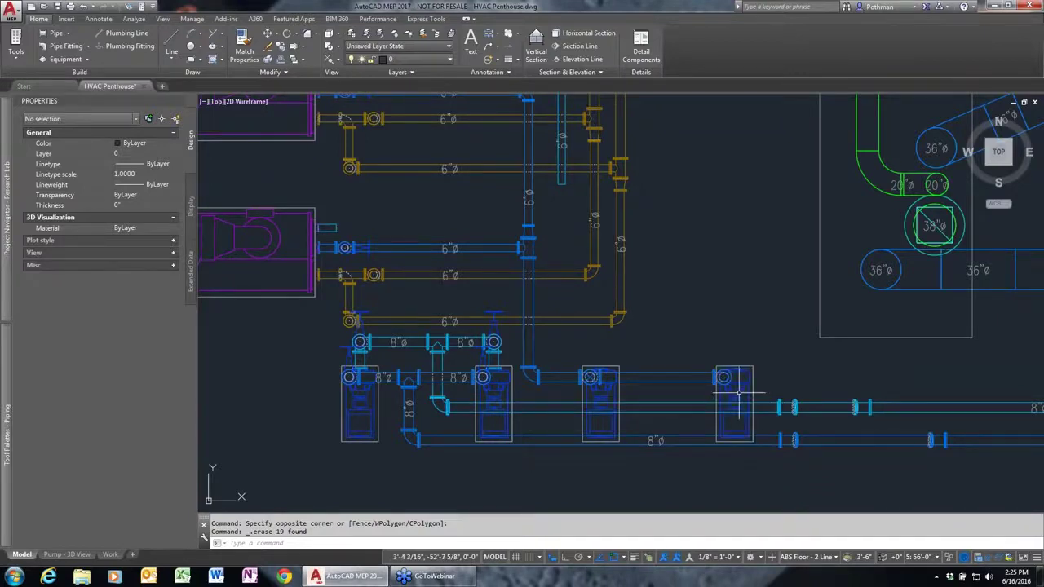
left_click(739, 393)
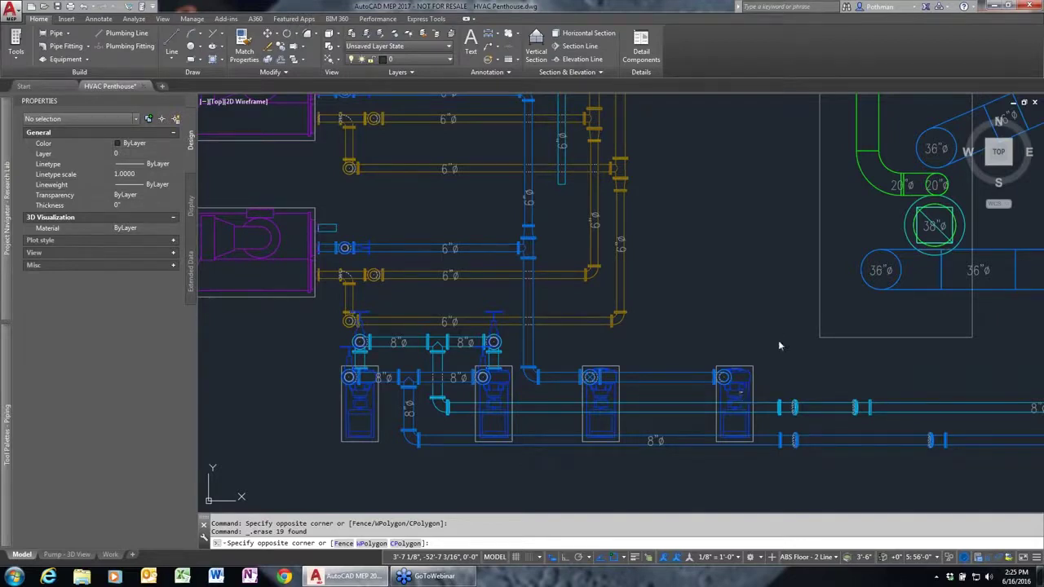
key("Escape")
key("Escape")
left_click(745, 379)
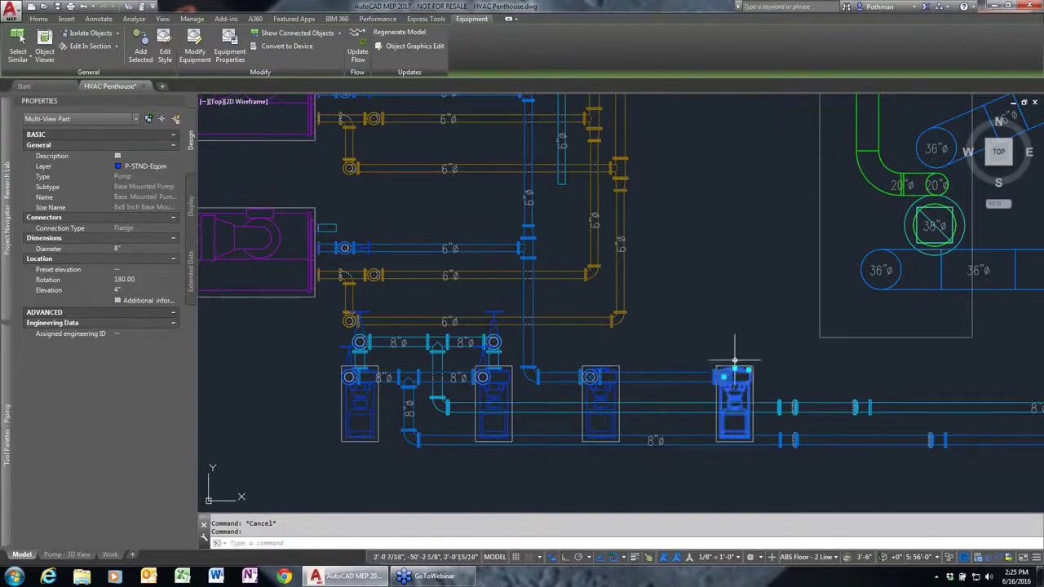
mouse_move(735, 360)
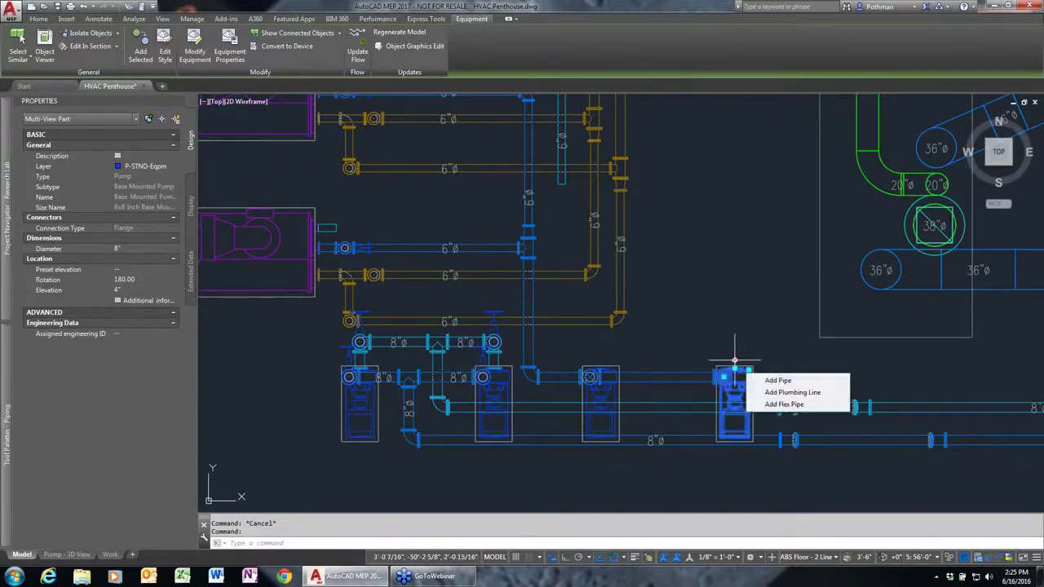
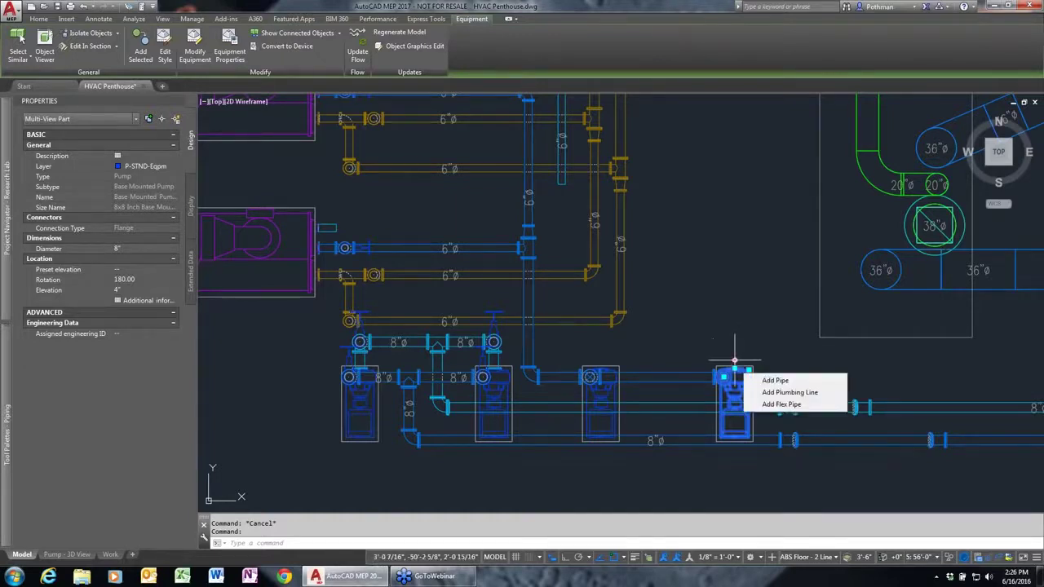
Join the right pump to its neighbour with an 8" Generic Flanged chilled water pipe, Osnap off.
left_click(775, 380)
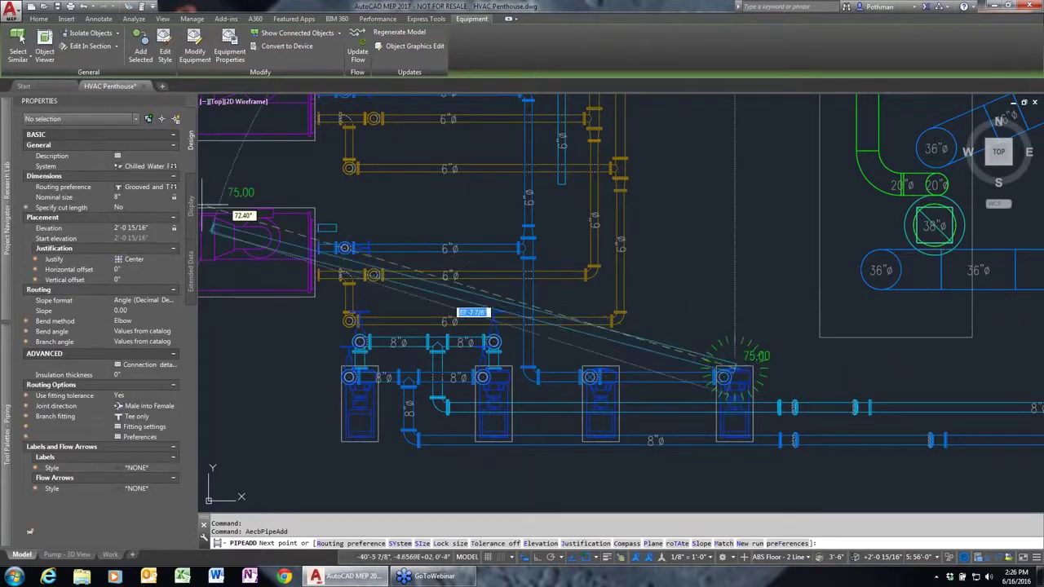
left_click(164, 189)
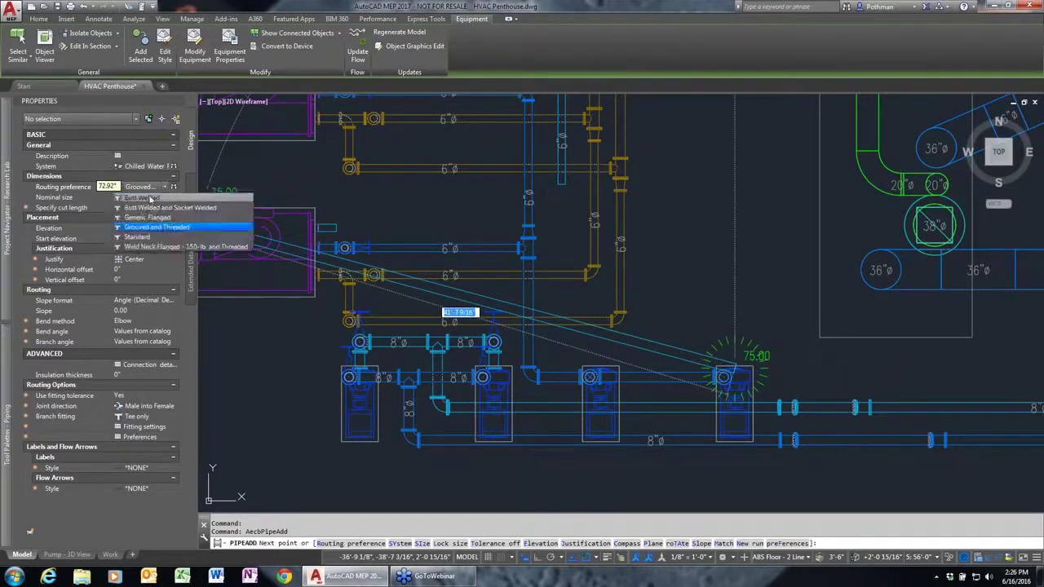
left_click(269, 222)
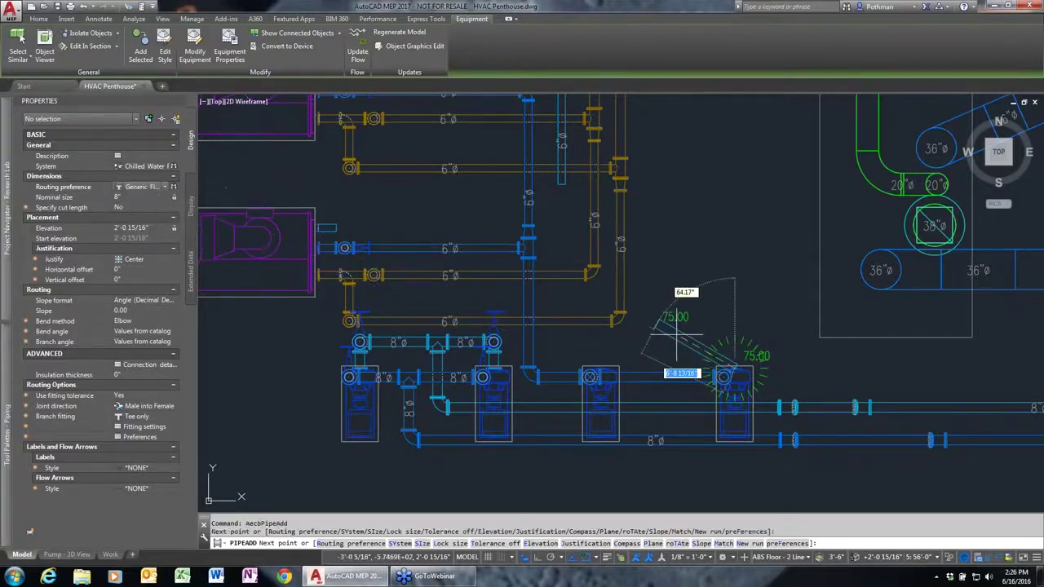
left_click(734, 335)
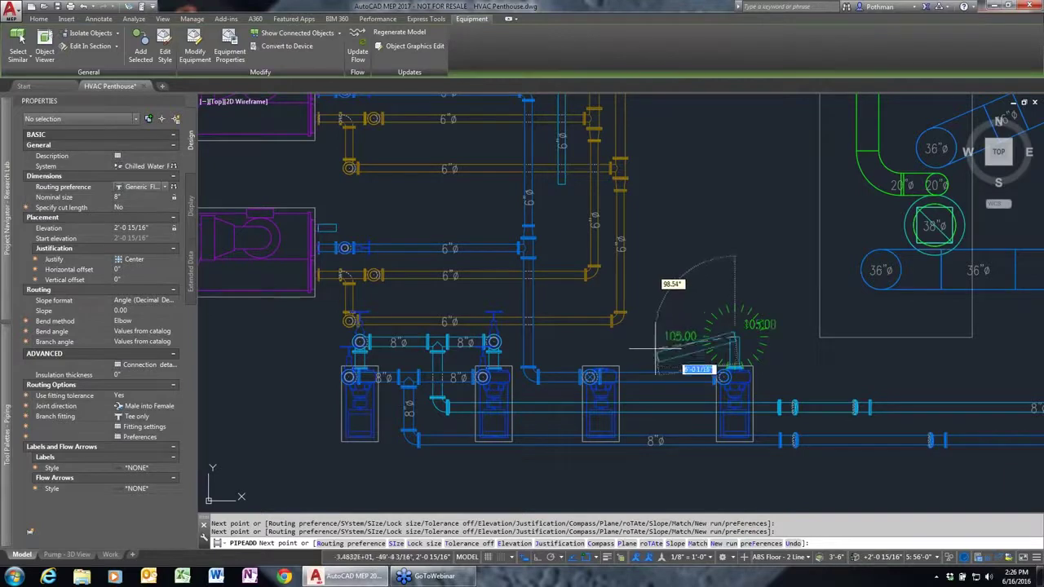
key("F3")
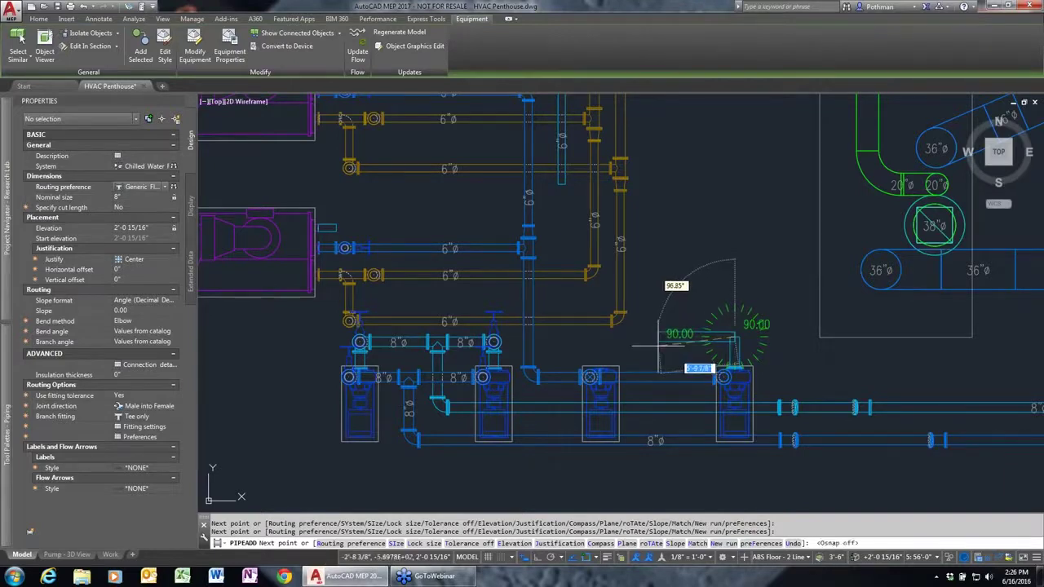
left_click(601, 376)
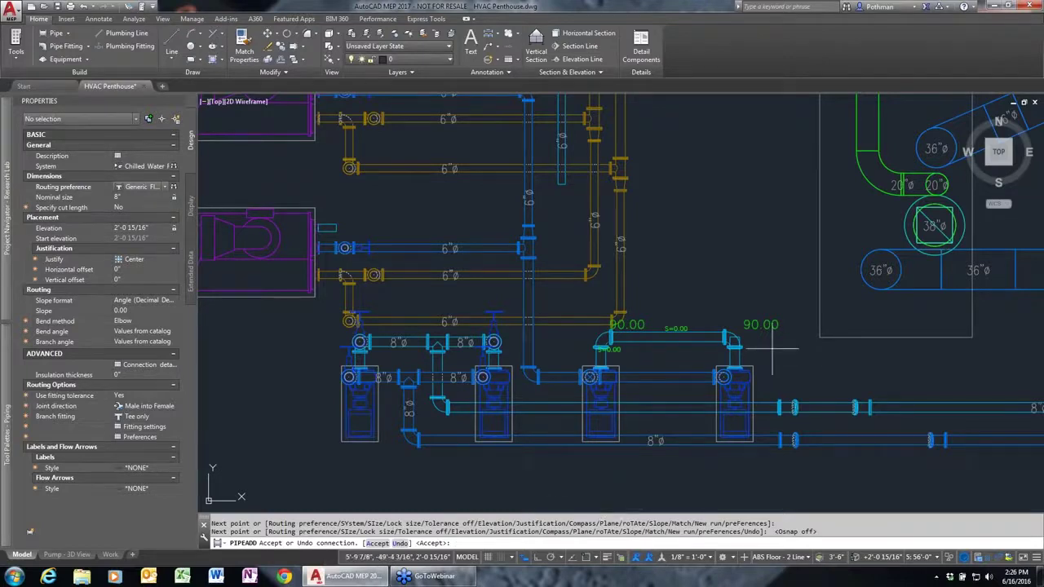
key("Return")
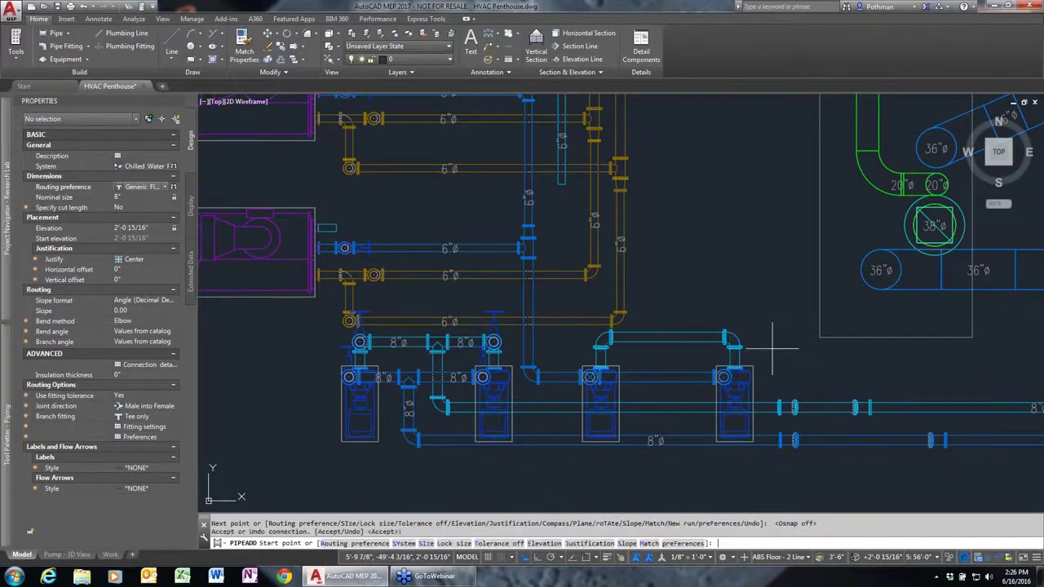
key("Escape")
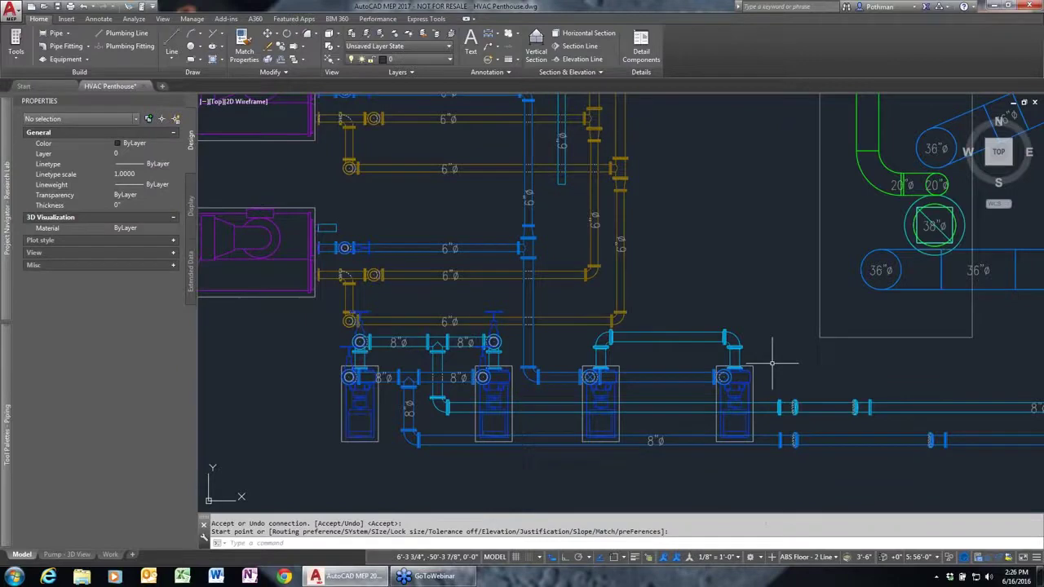
scroll(769, 349, "up", 4)
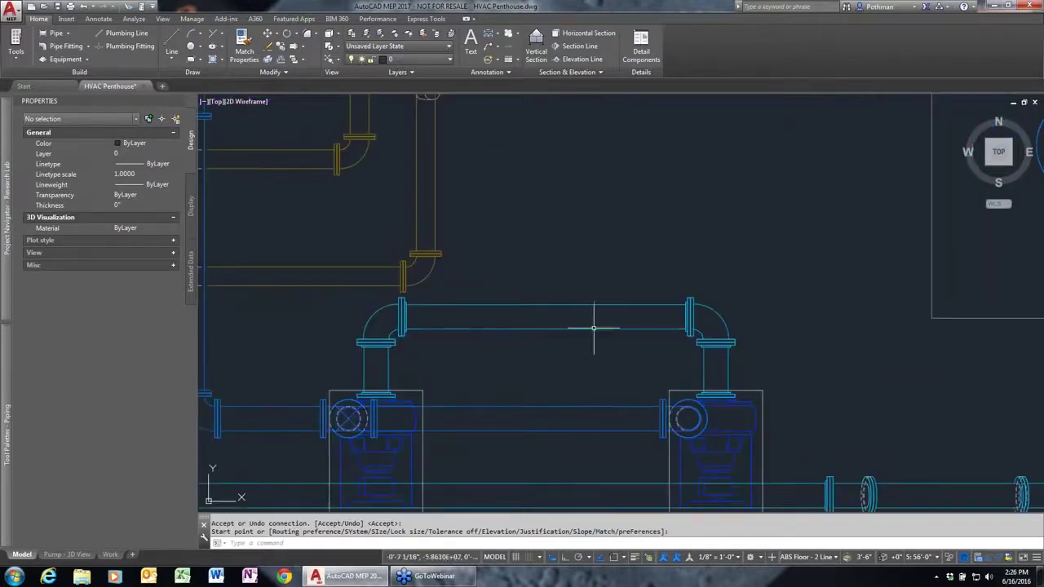
Move the horizontal crossover pipe higher using its centre grip.
left_click(554, 316)
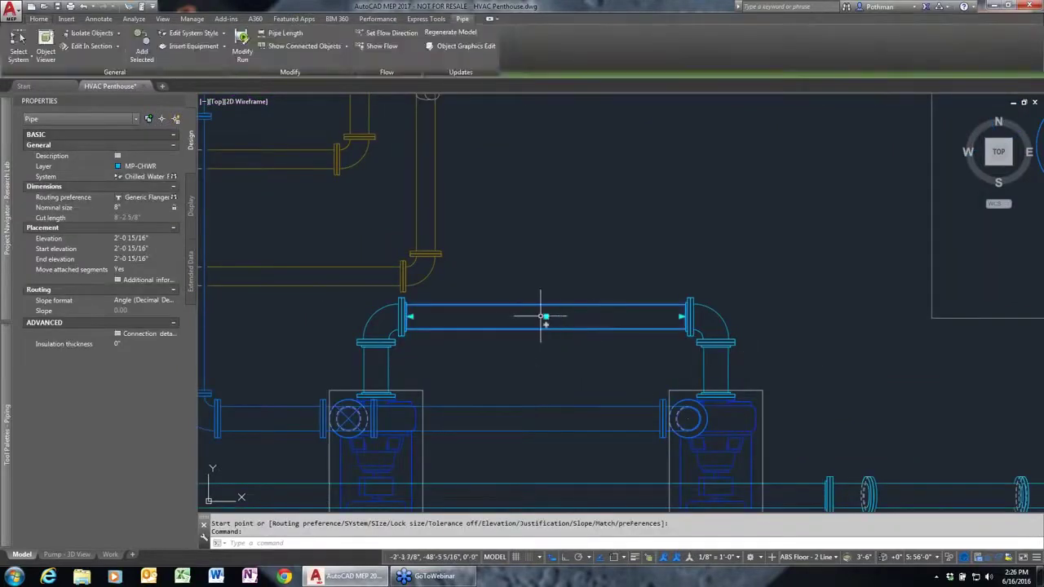
left_click(545, 317)
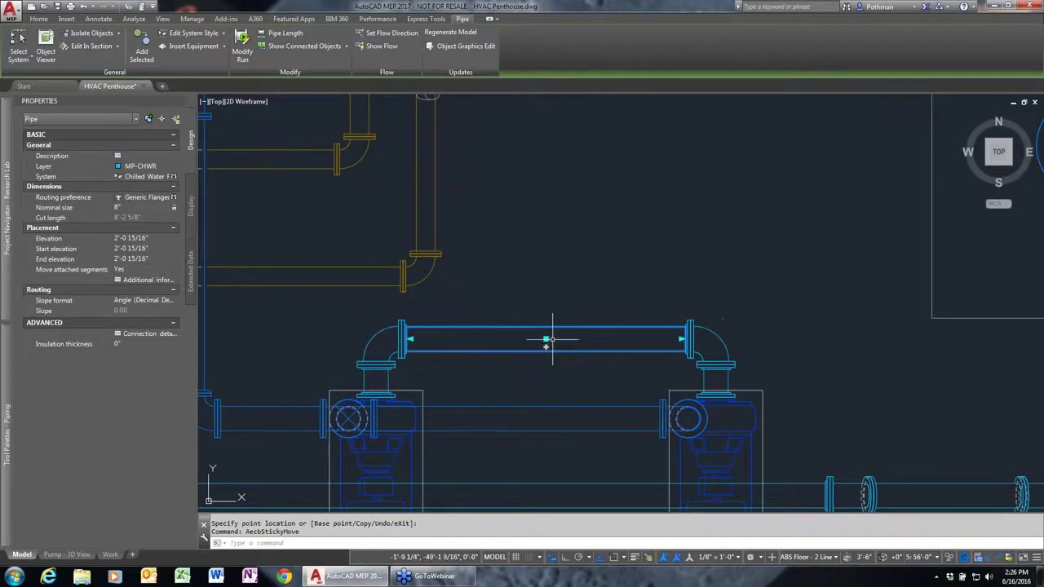
left_click(546, 314)
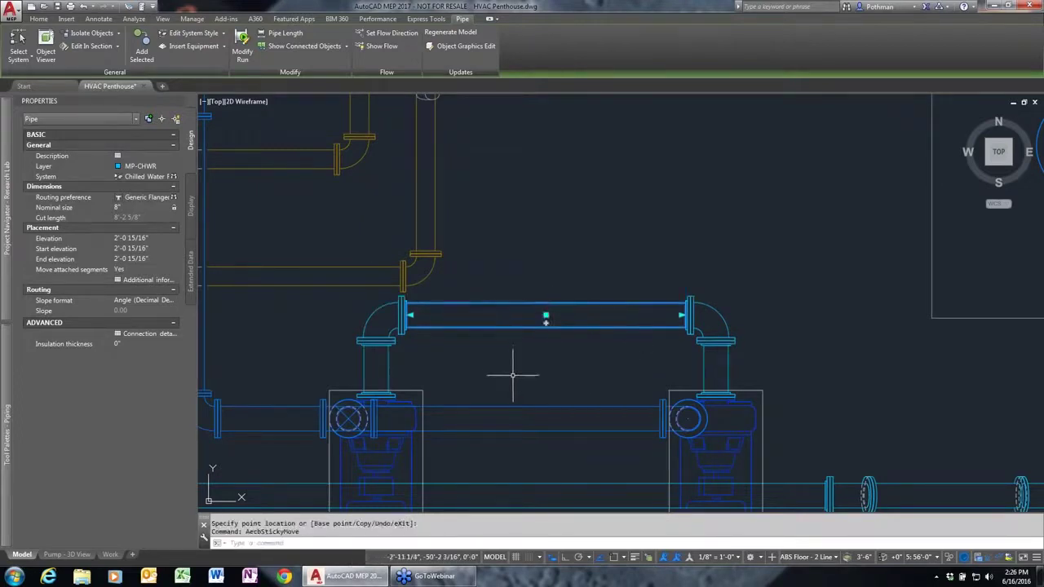
key("Escape")
Add a straight vertical branch from the crossover's middle down to the lower pipe.
middle_click_drag(517, 373, 585, 244)
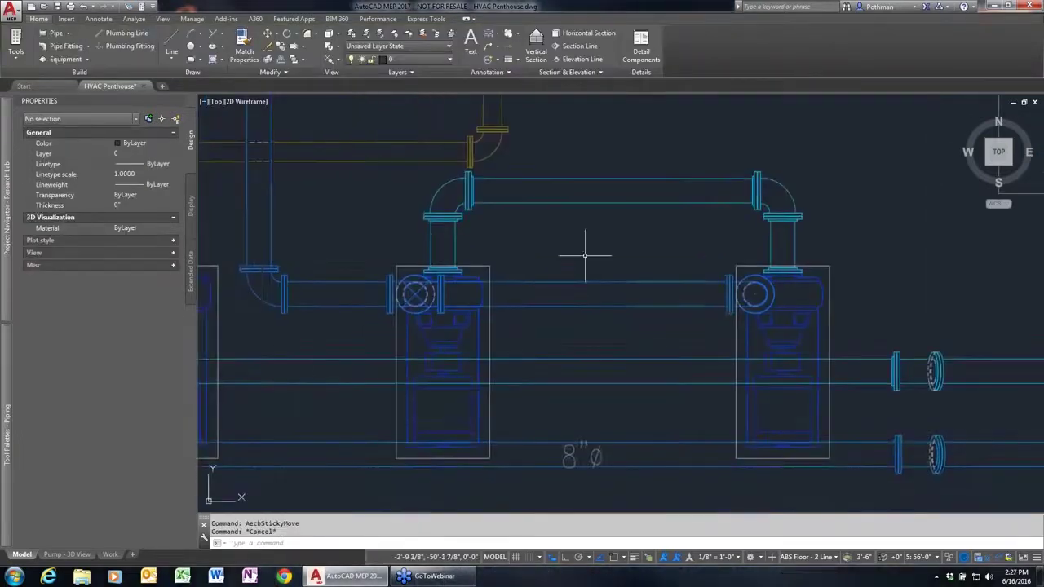
left_click(636, 205)
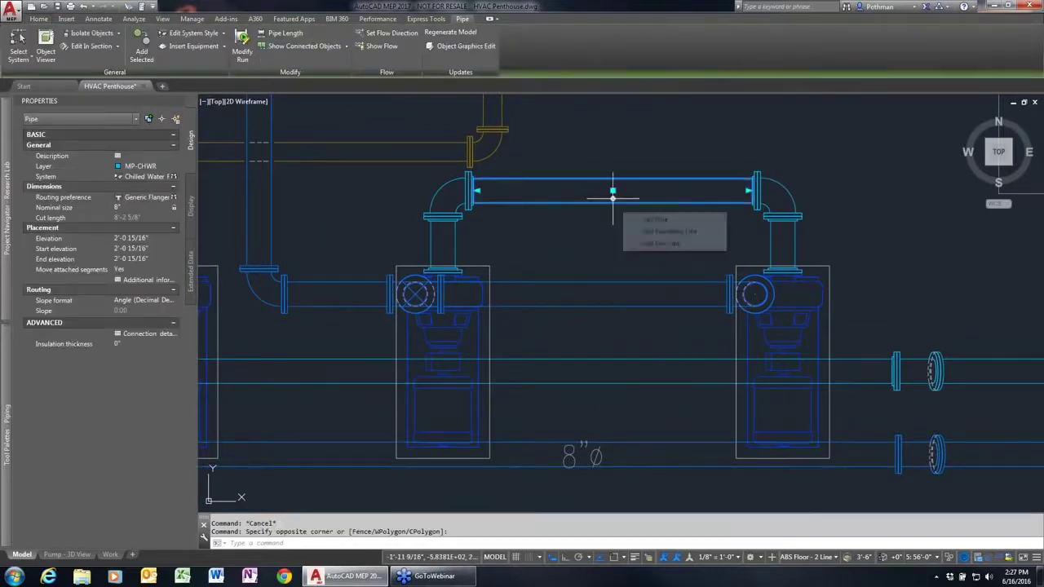
left_click(613, 198)
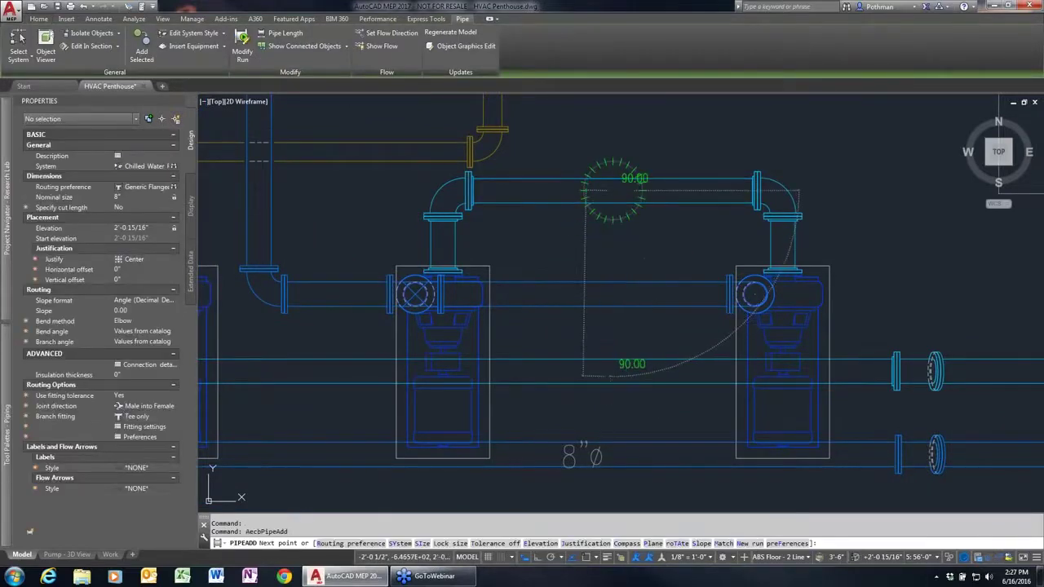
left_click(613, 373)
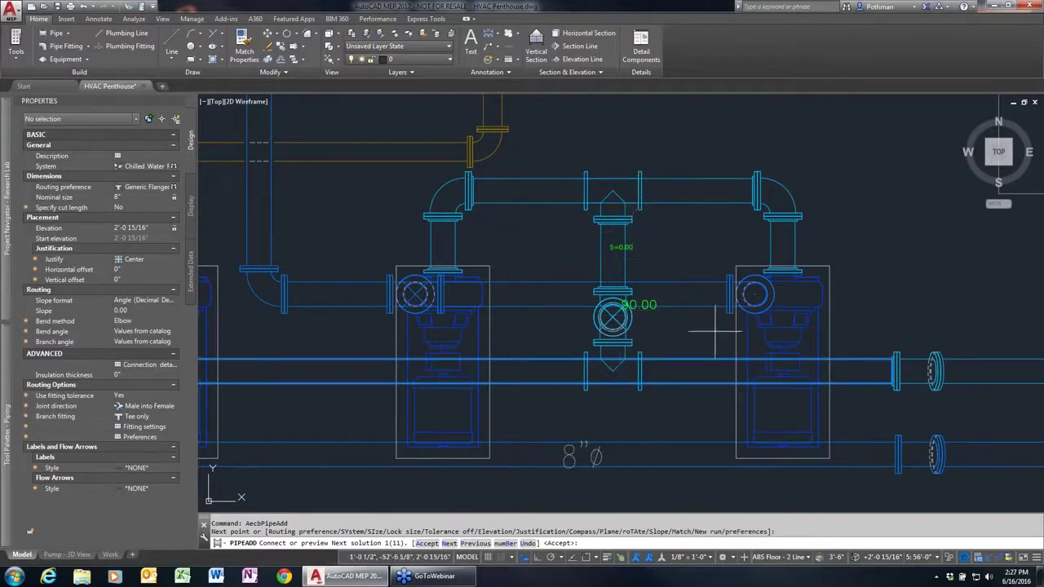
type("n")
key("Return")
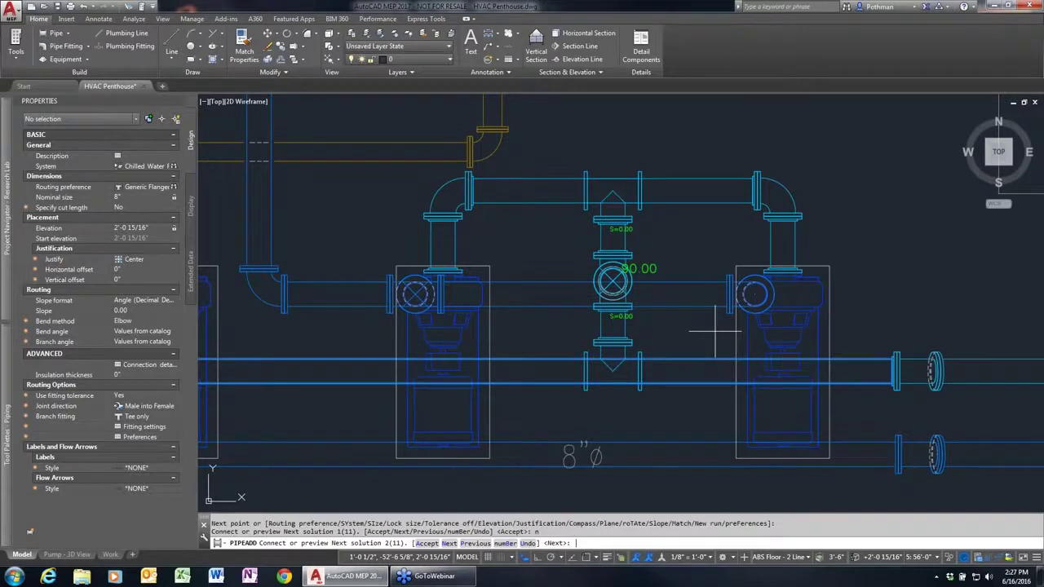
key("Return")
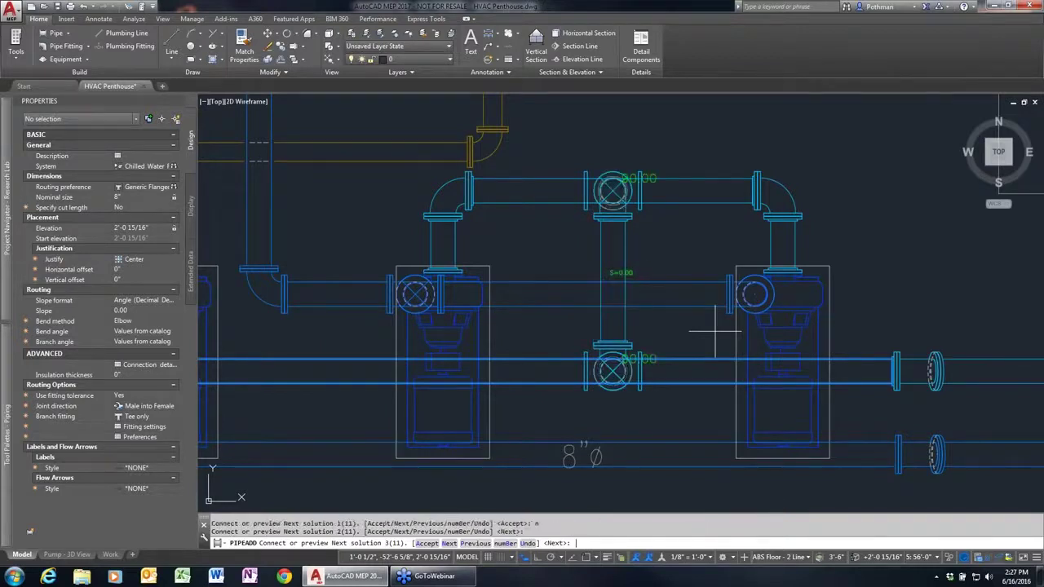
key("Return")
key("Return")
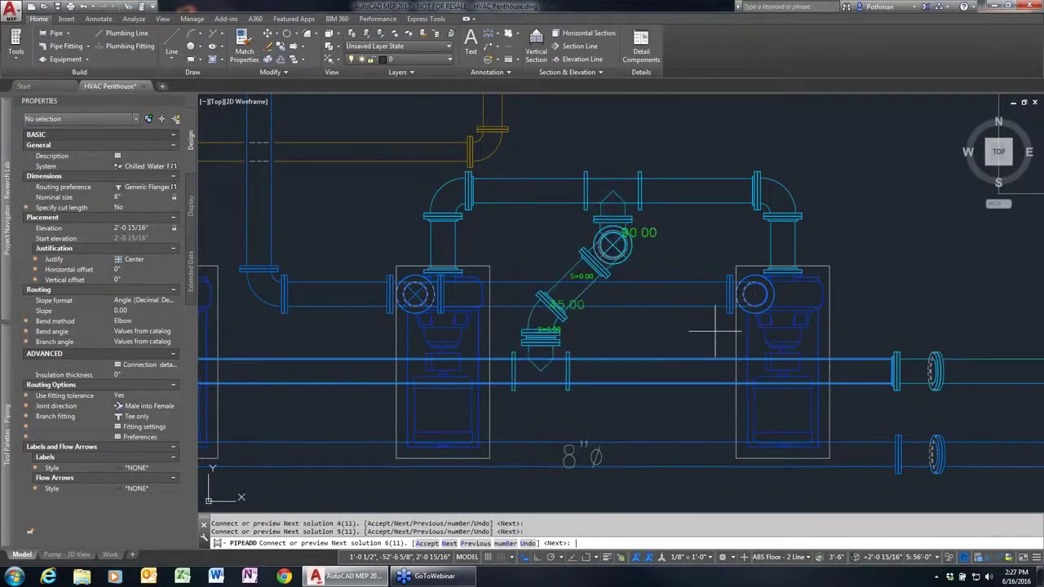
key("Return")
key("Return")
key("Return")
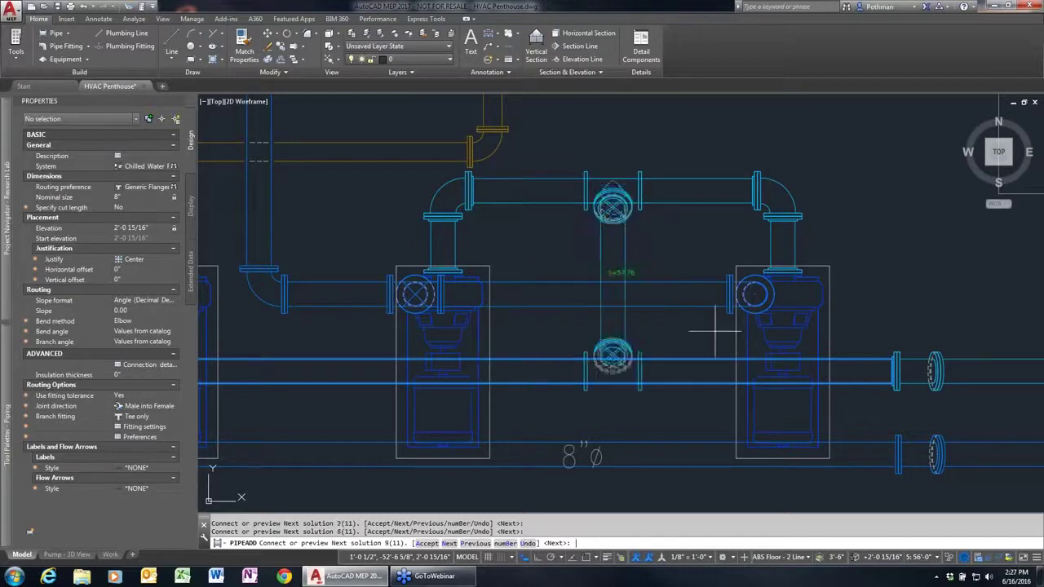
key("Return")
key("Return")
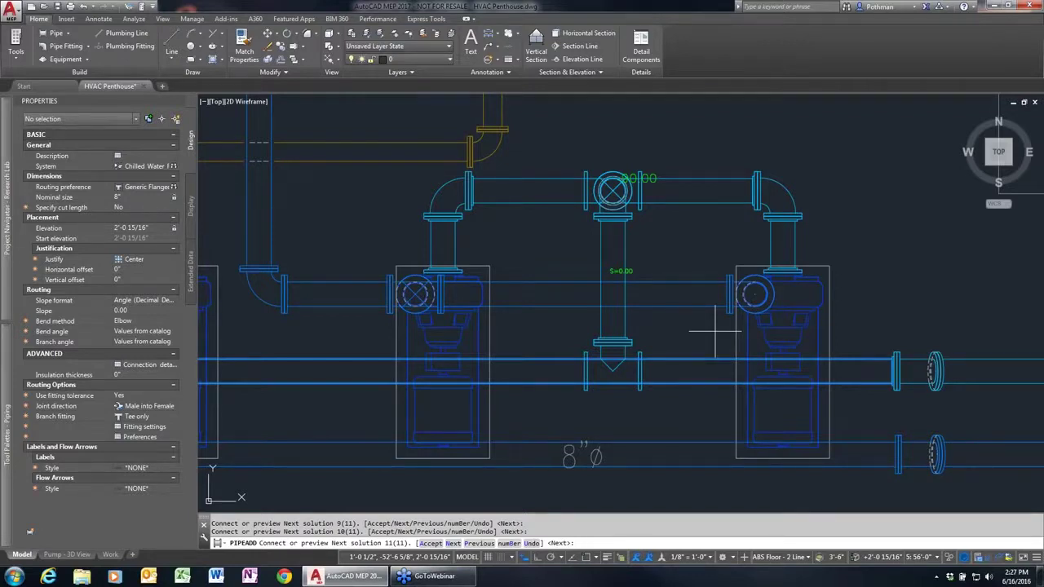
key("Return")
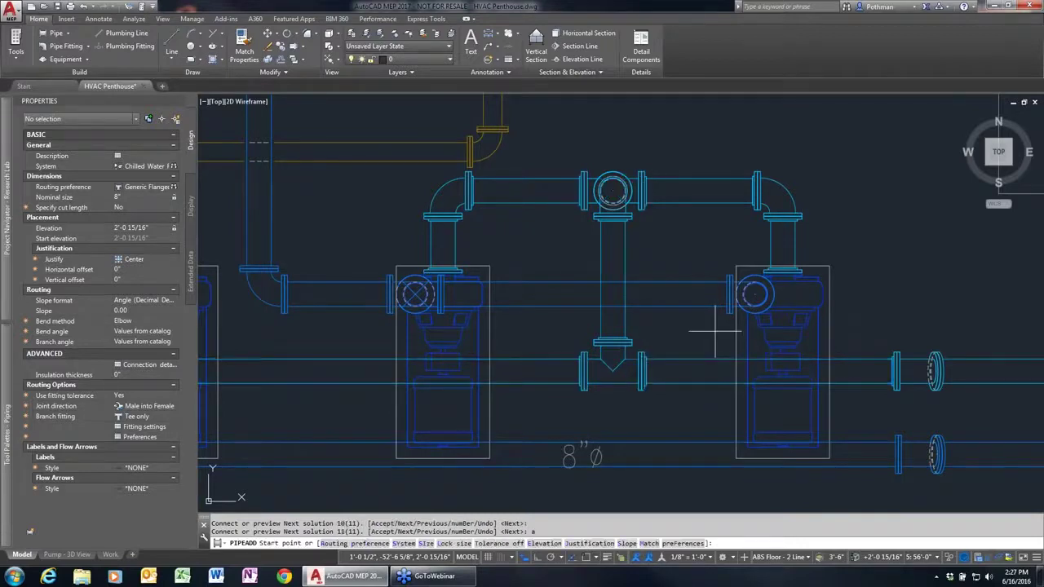
key("Return")
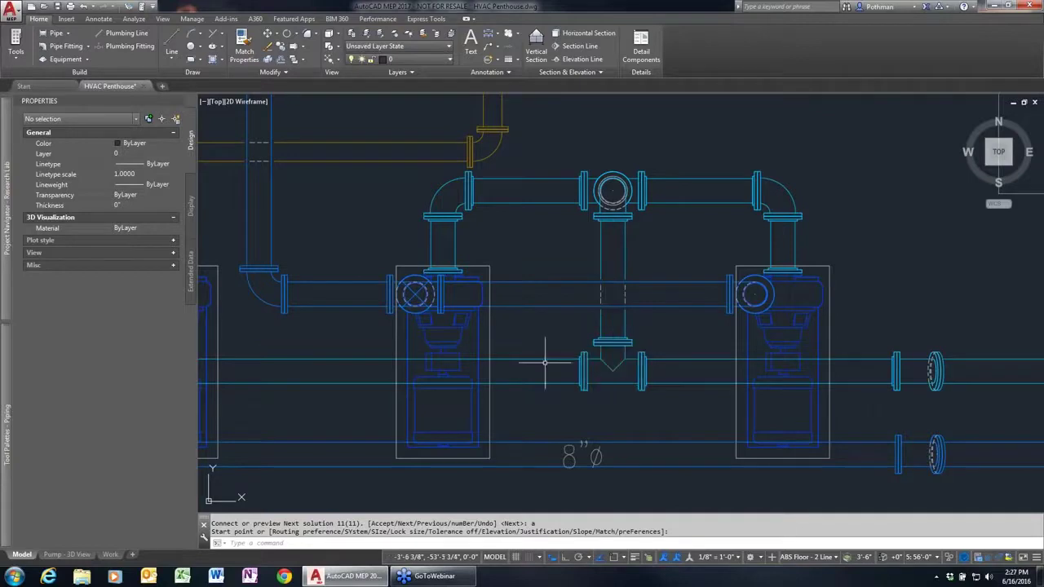
Extend the vertical chilled water pipe down and connect it to the lower branch.
scroll(292, 310, "down", 4)
middle_click_drag(285, 302, 540, 371)
left_click(560, 194)
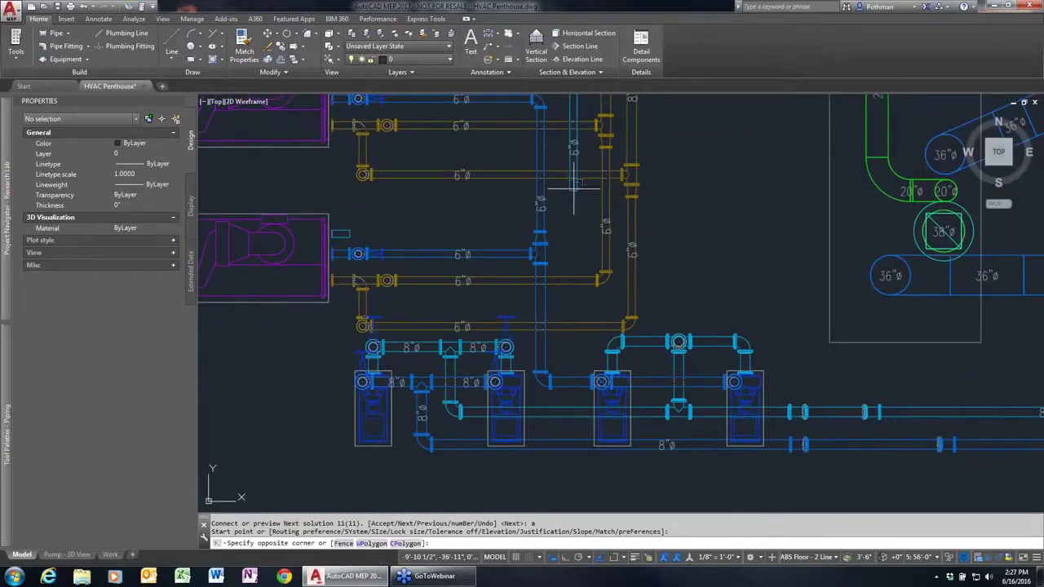
left_click(571, 194)
left_click(572, 195)
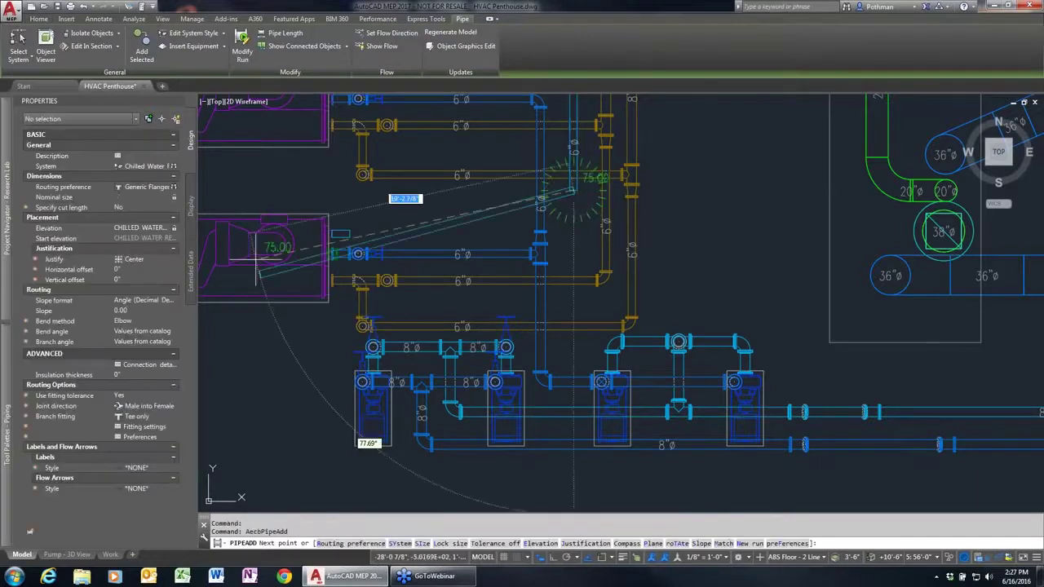
left_click(137, 198)
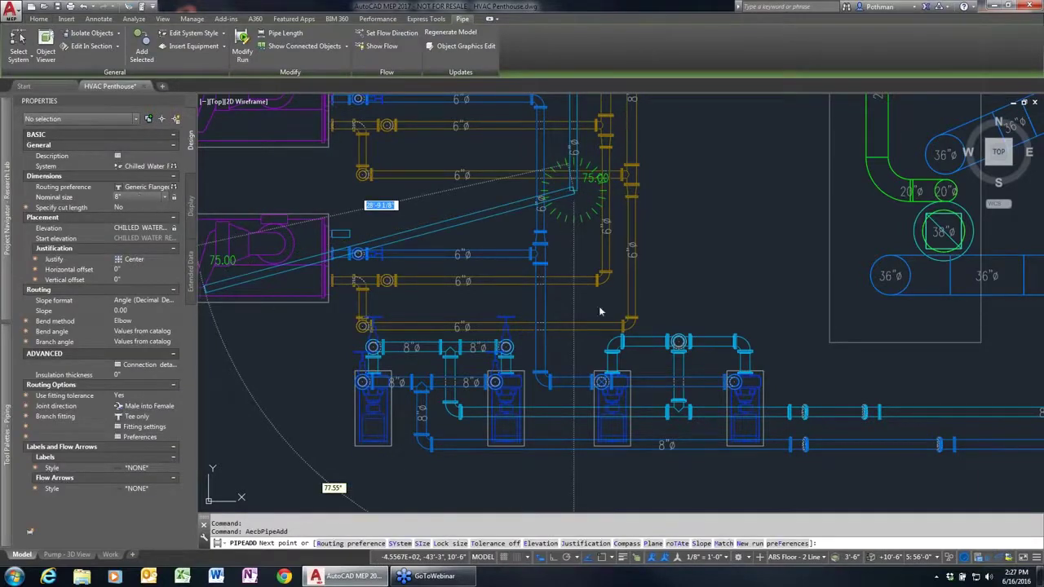
left_click(577, 325)
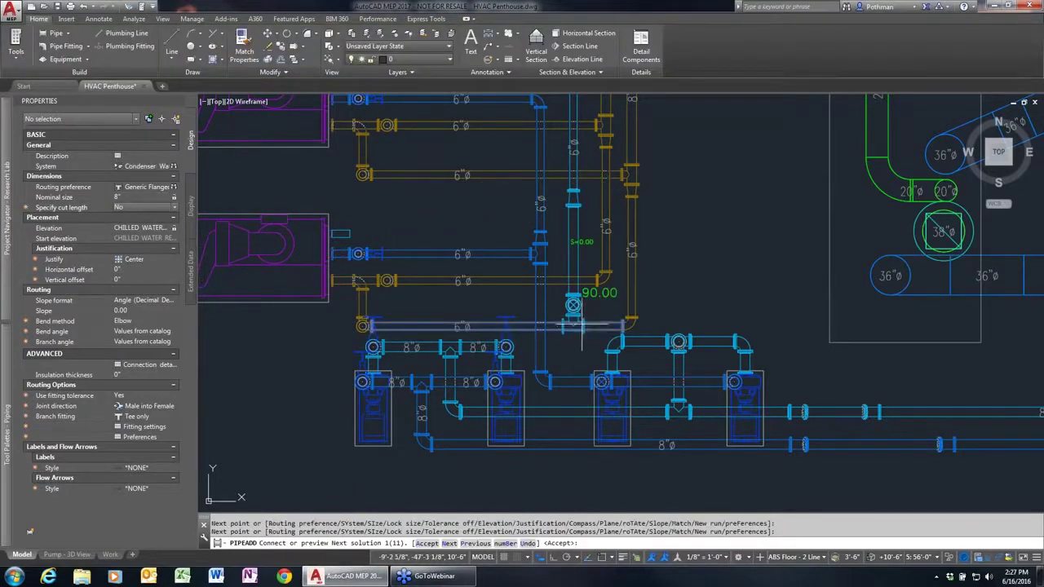
left_click(577, 324)
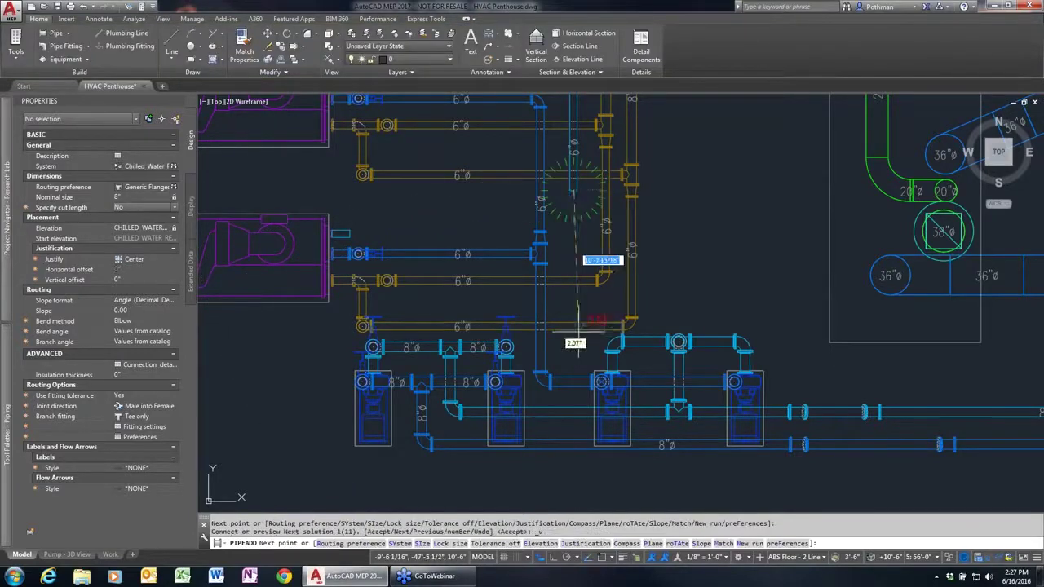
left_click(573, 422)
key("Return")
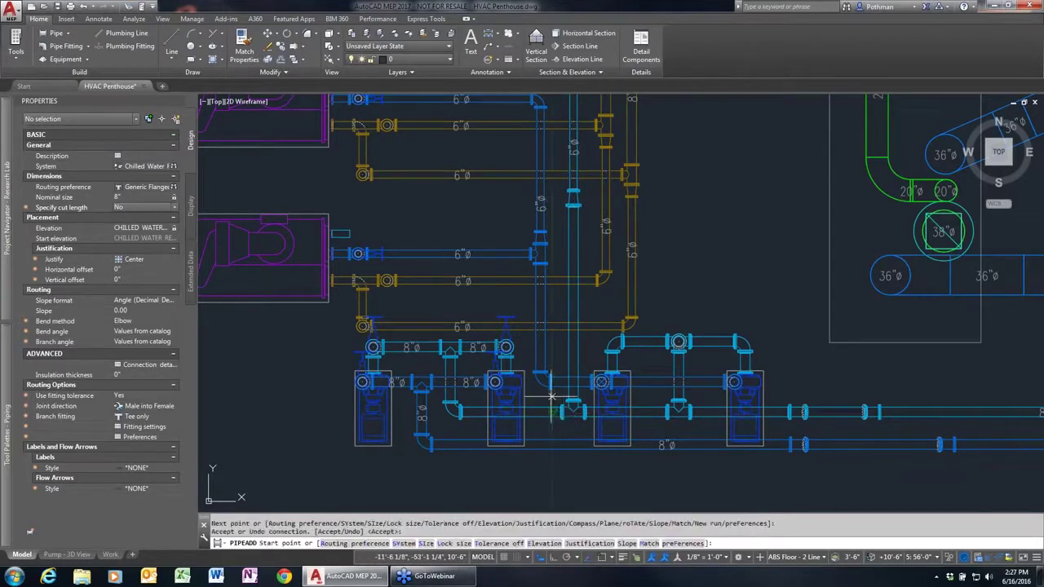
Run a 6" pipe from the lower-left unit's connector to tee into the vertical pipe.
left_click(351, 234)
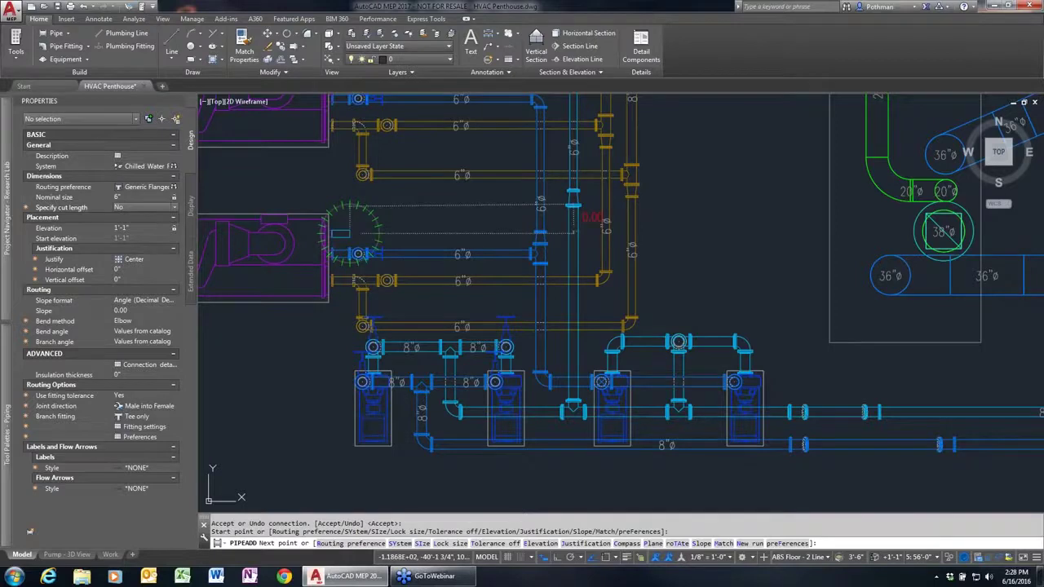
left_click(574, 233)
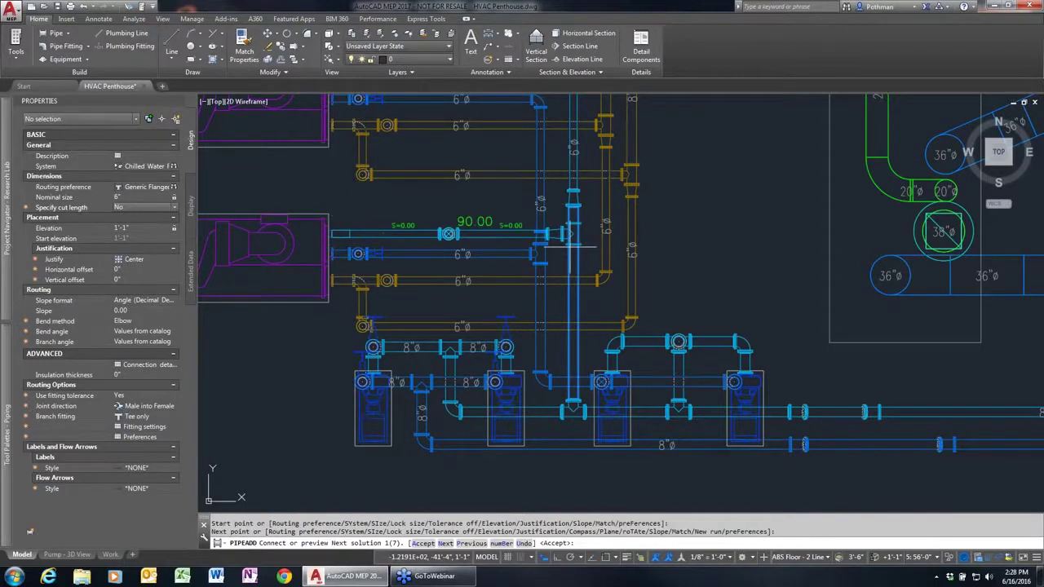
type("p")
key("Return")
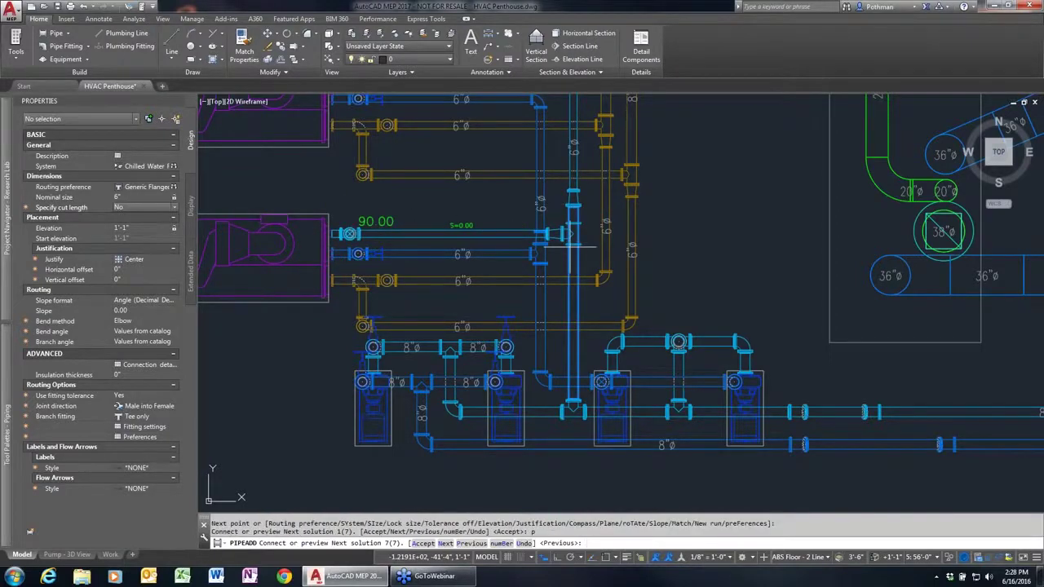
type("a")
key("Return")
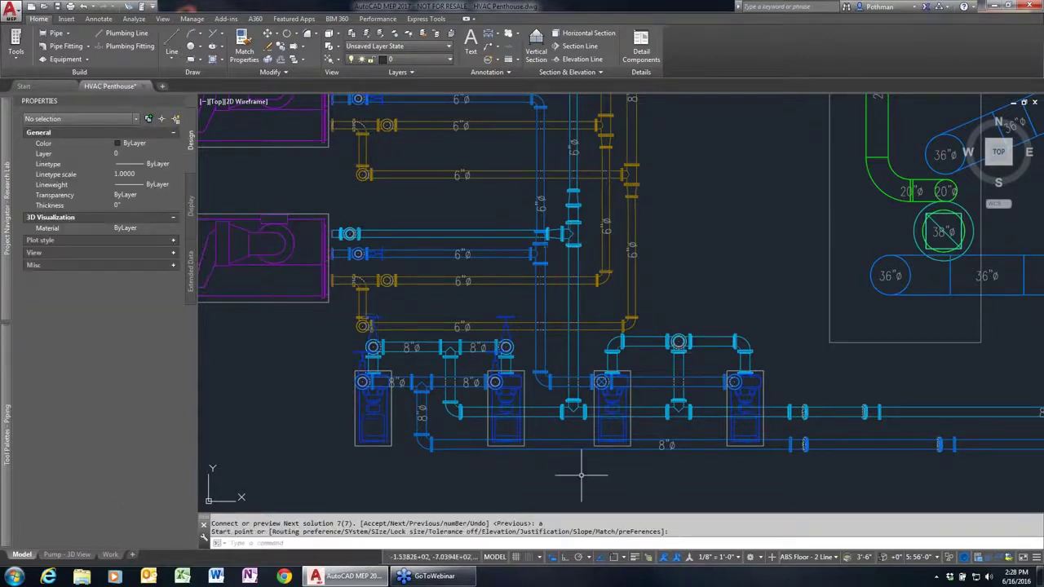
scroll(414, 432, "down", 2)
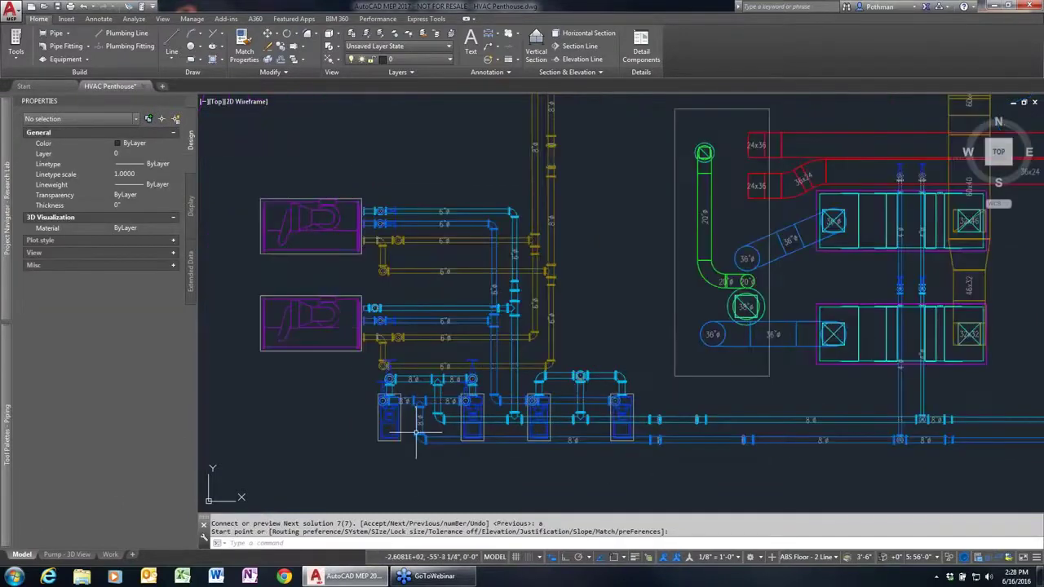
left_click(235, 459)
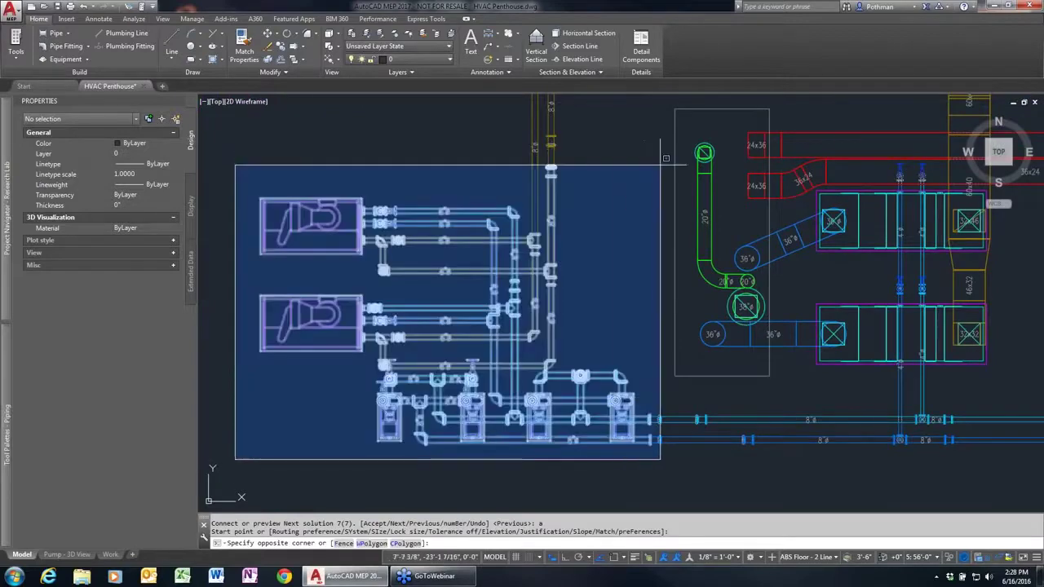
left_click(650, 164)
right_click(624, 288)
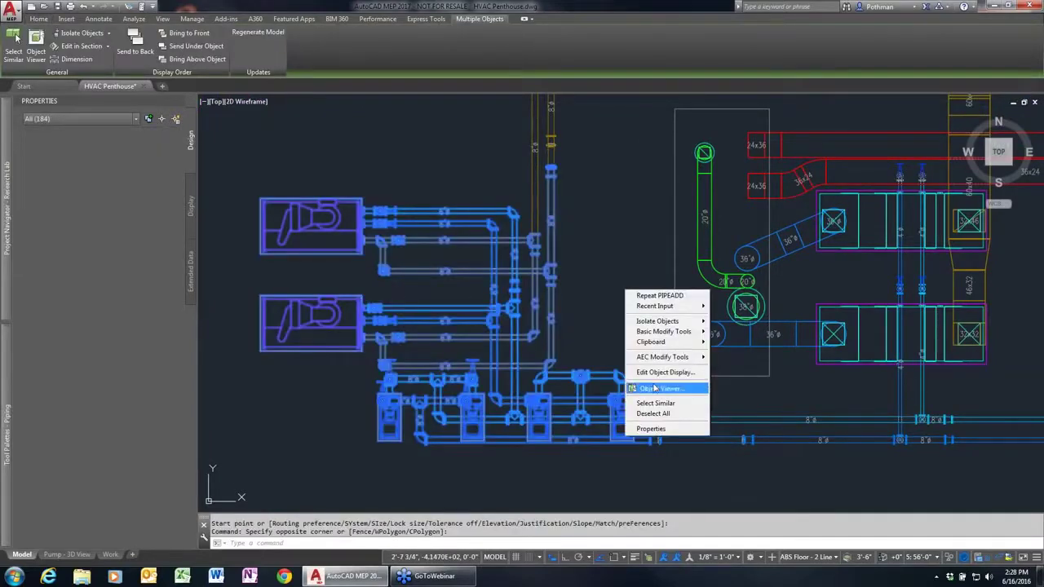
left_click(664, 388)
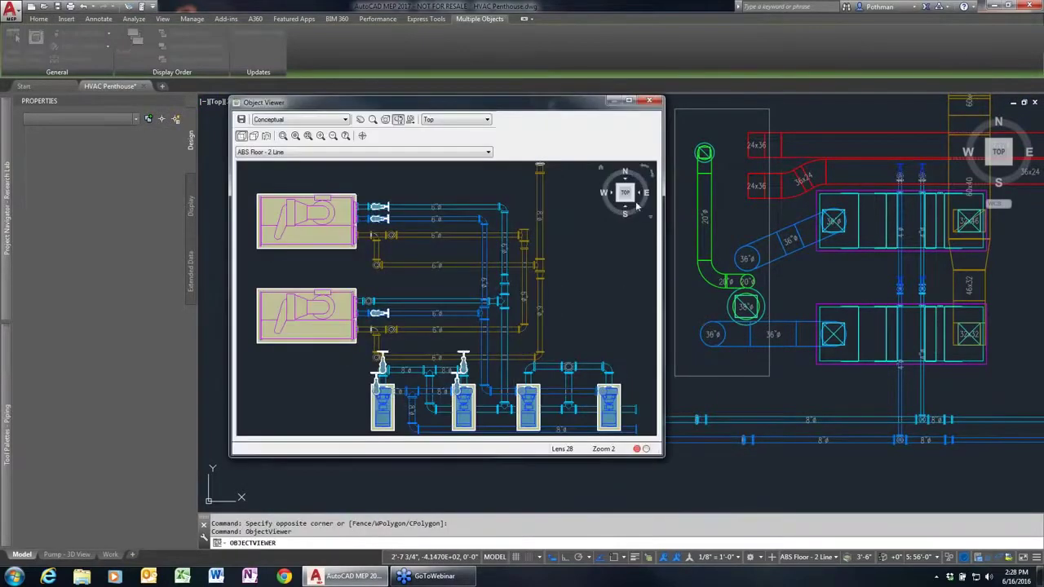
left_click(633, 201)
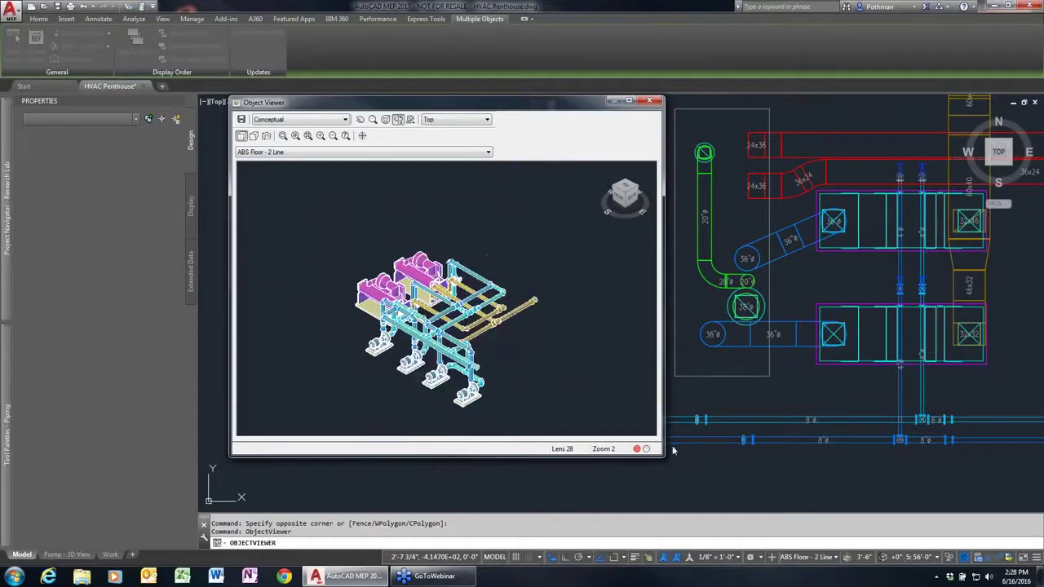
left_click_drag(665, 457, 946, 504)
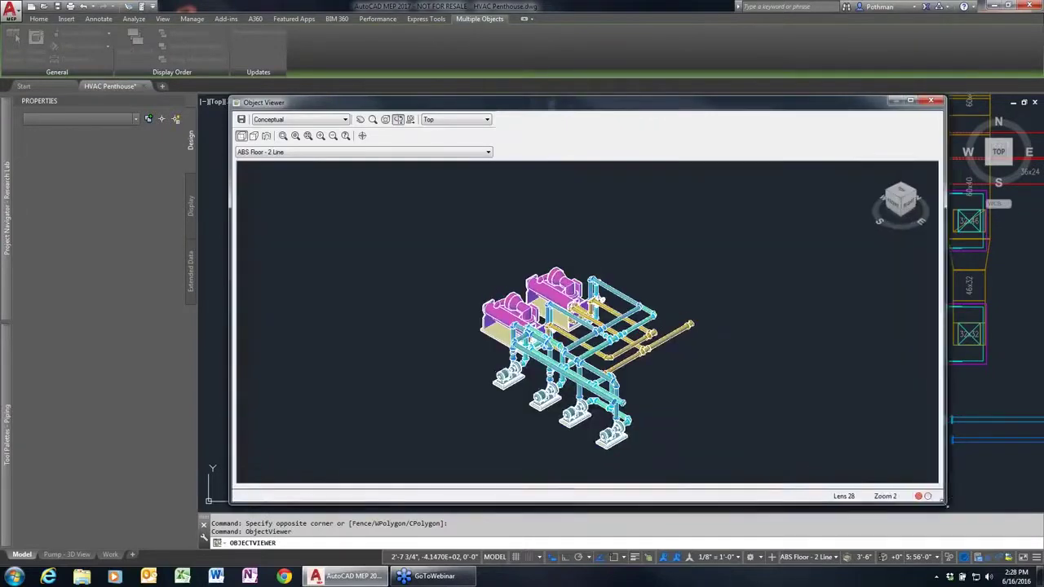
scroll(639, 381, "up", 3)
left_click_drag(640, 384, 714, 354)
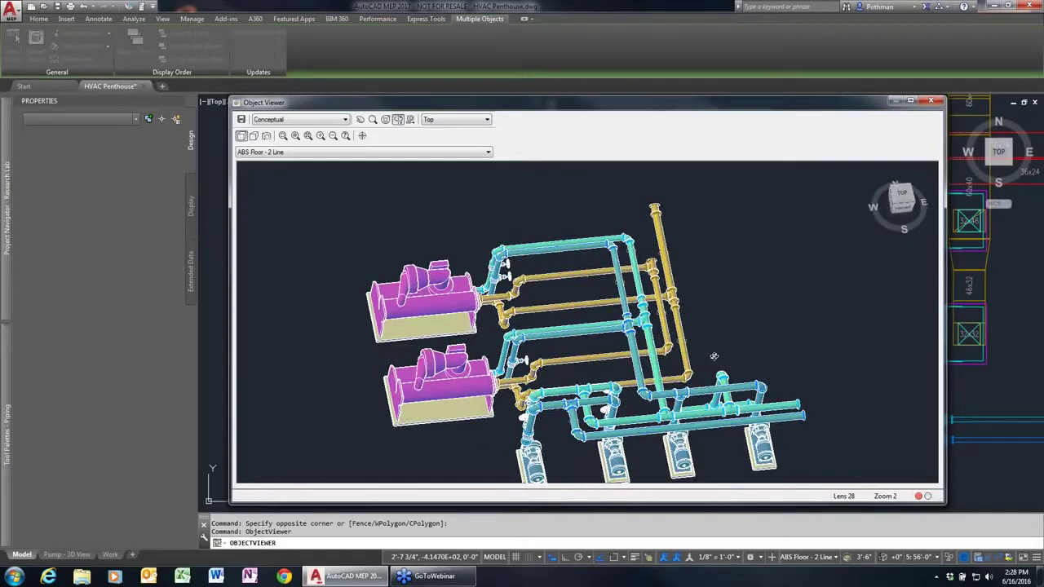
left_click(931, 101)
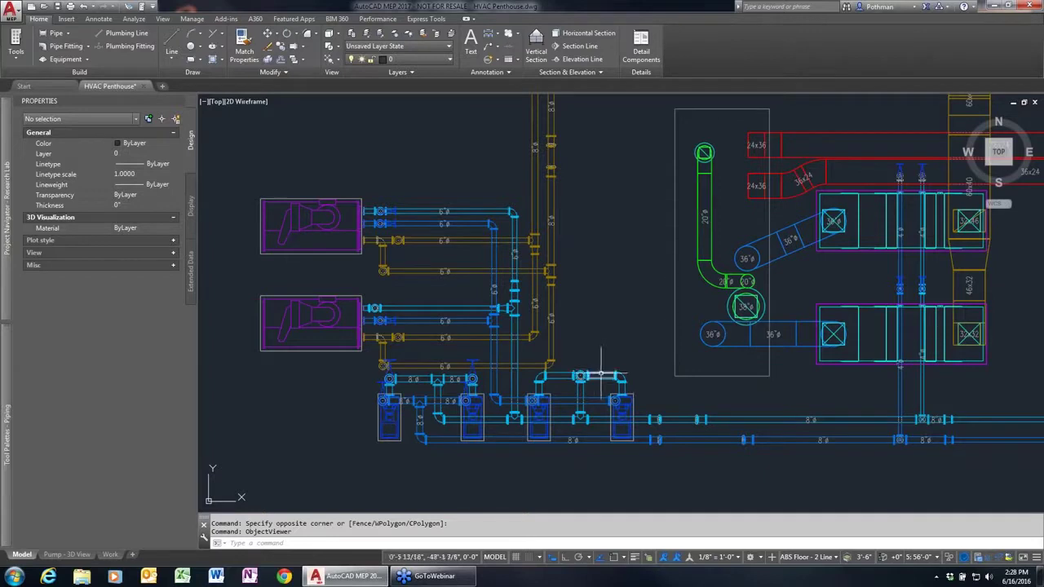
mouse_move(601, 375)
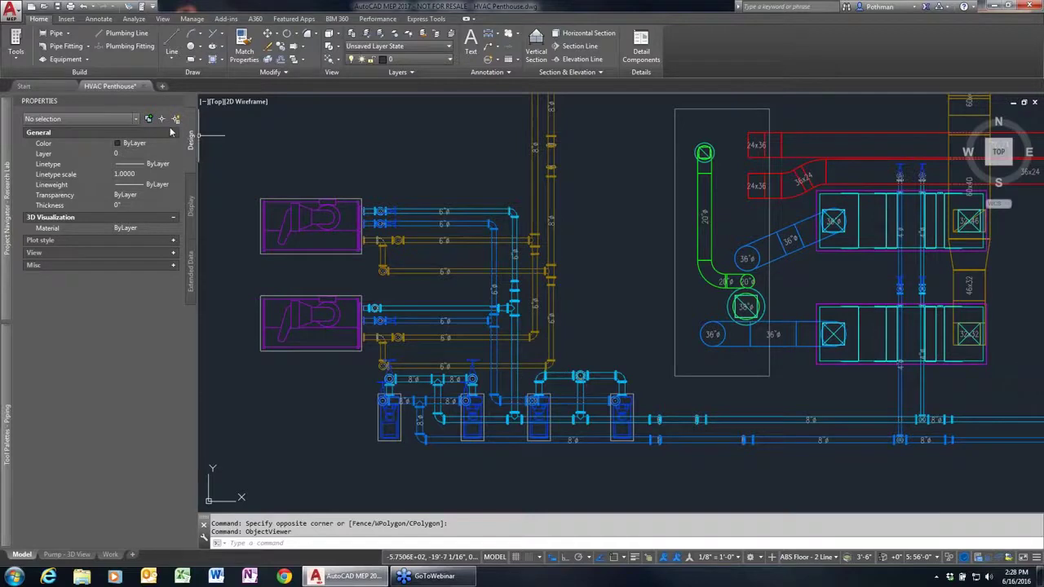
Open Plbg Domestic Water 2FI from the Project Navigator Constructs tree.
mouse_move(5, 223)
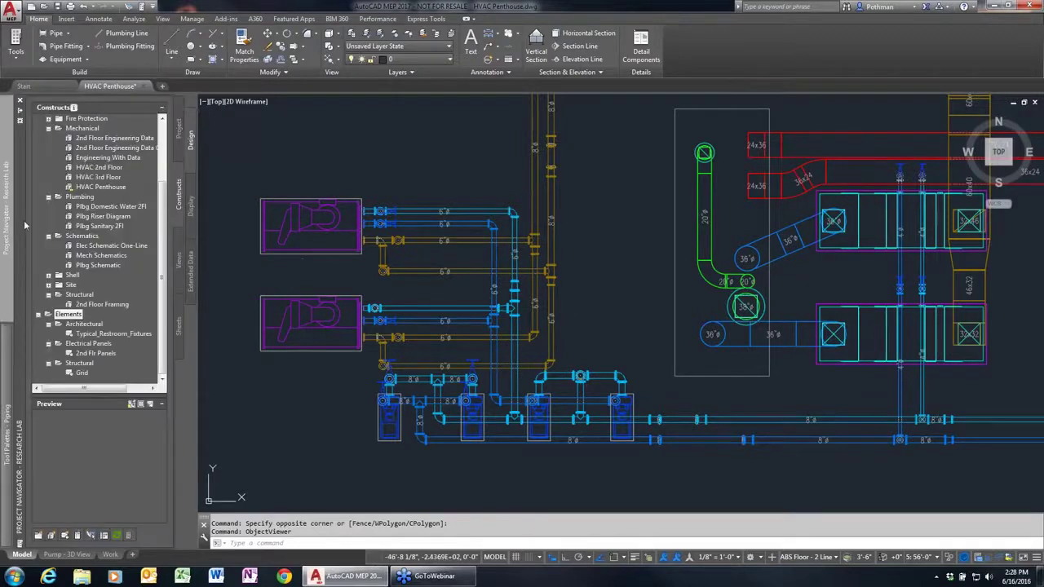
left_click(96, 208)
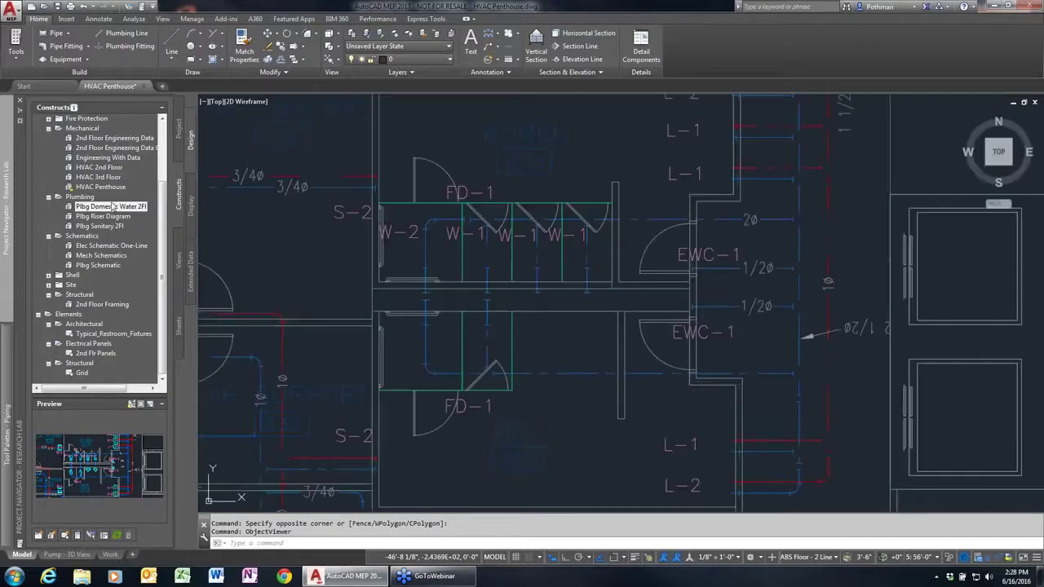
double_click(113, 208)
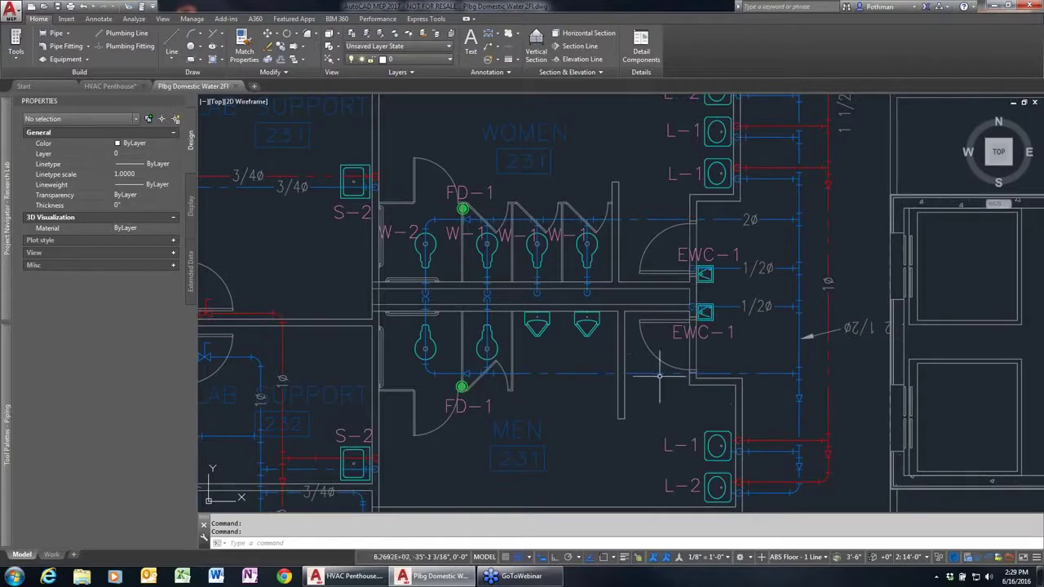
Branch a cold water line from the main to the urinal's Cold Water connector, adding a riser.
left_click(644, 374)
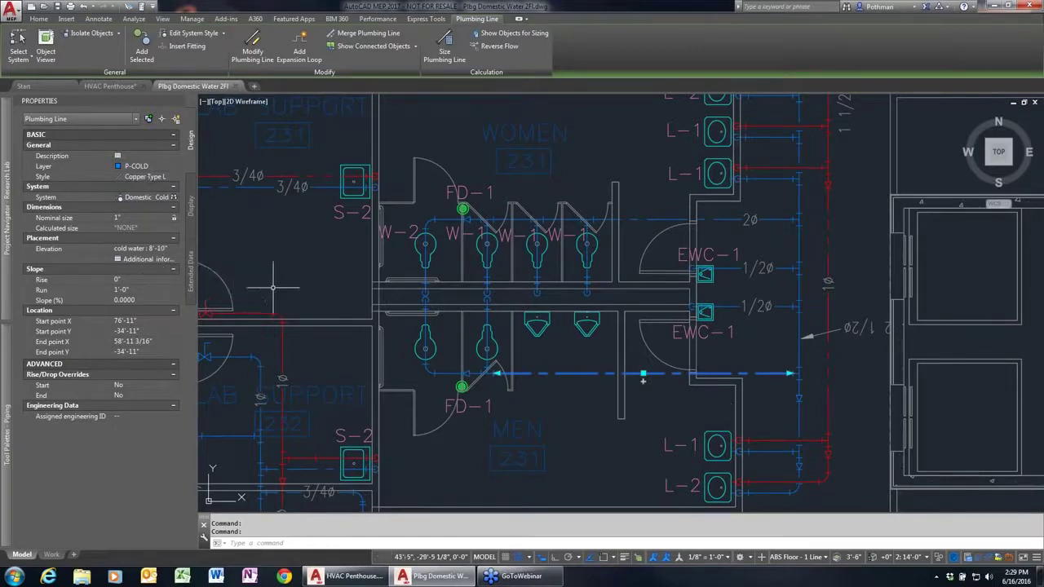
key("Escape")
scroll(538, 390, "up", 2)
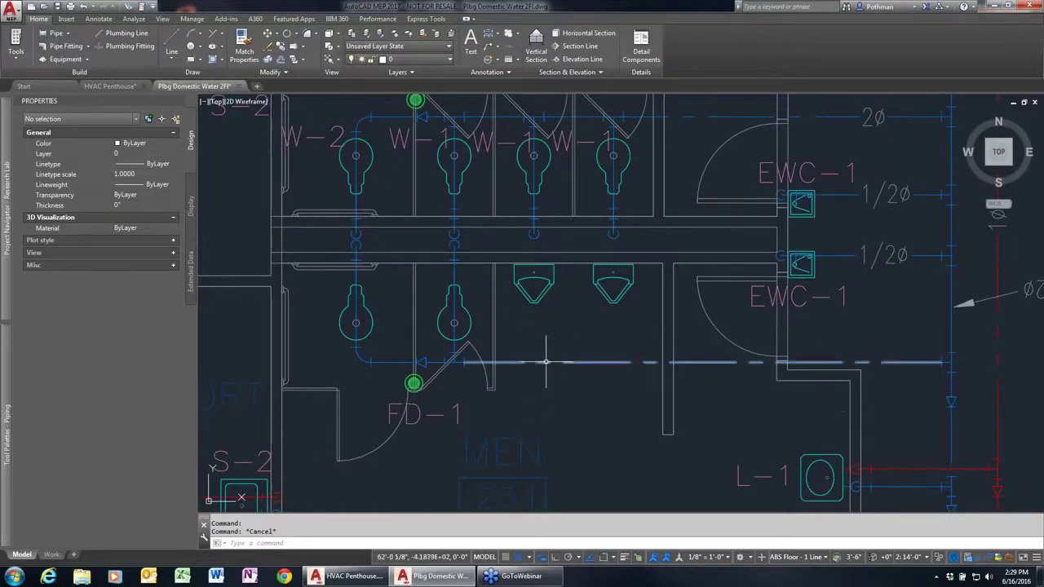
mouse_move(544, 359)
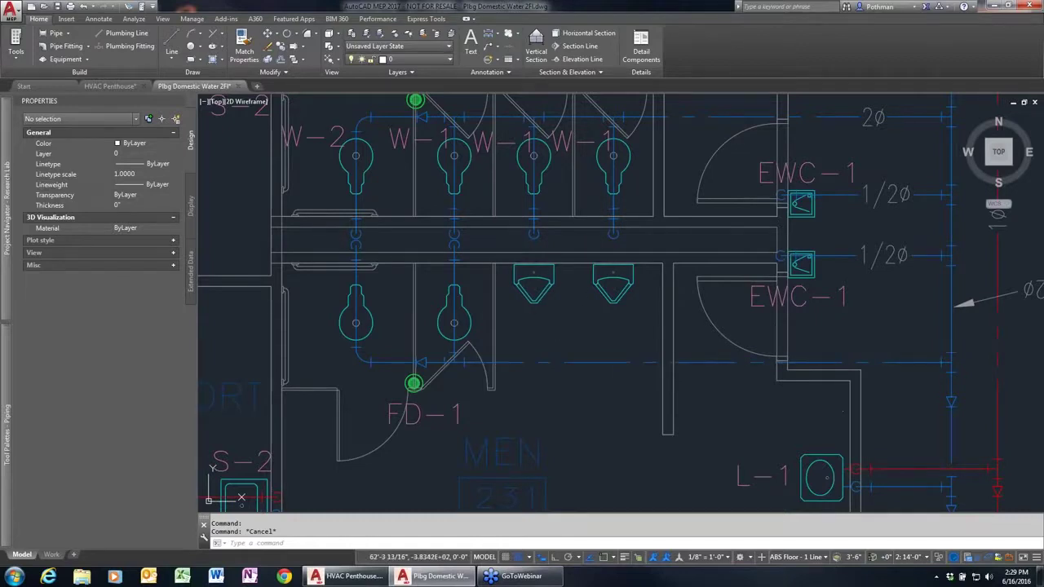
left_click(571, 363)
right_click(581, 362)
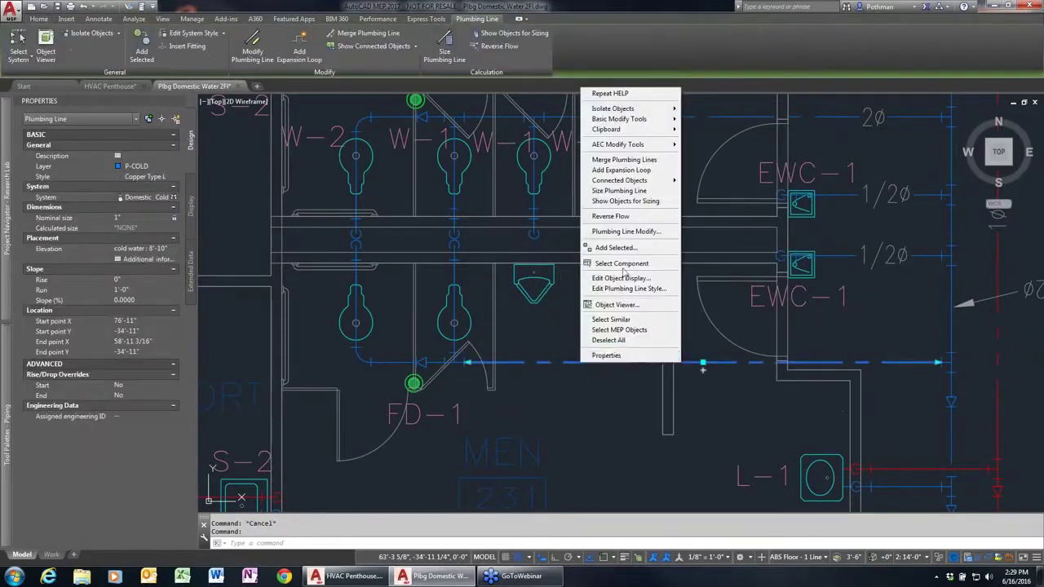
left_click(616, 247)
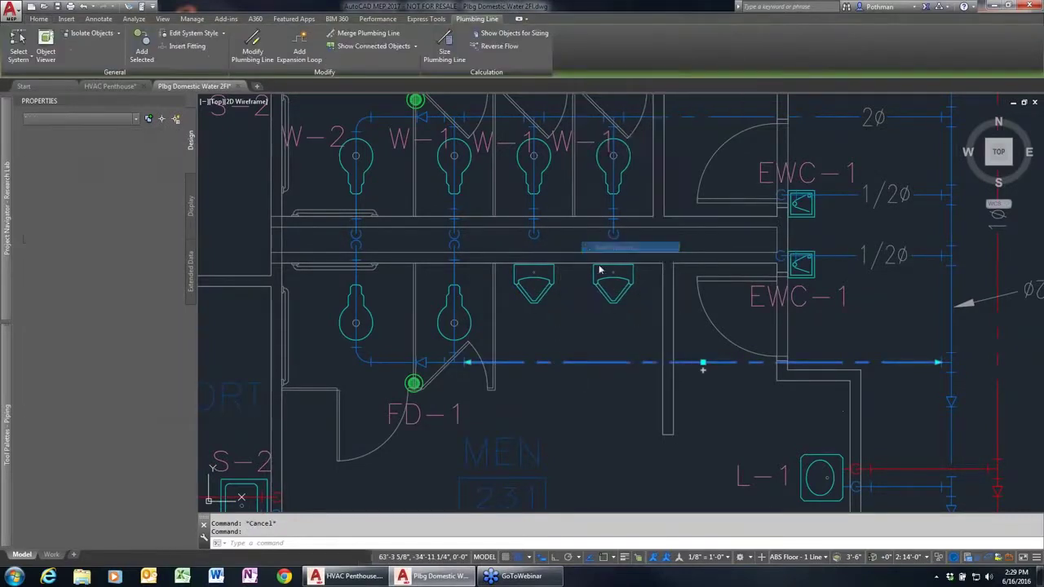
left_click(533, 363)
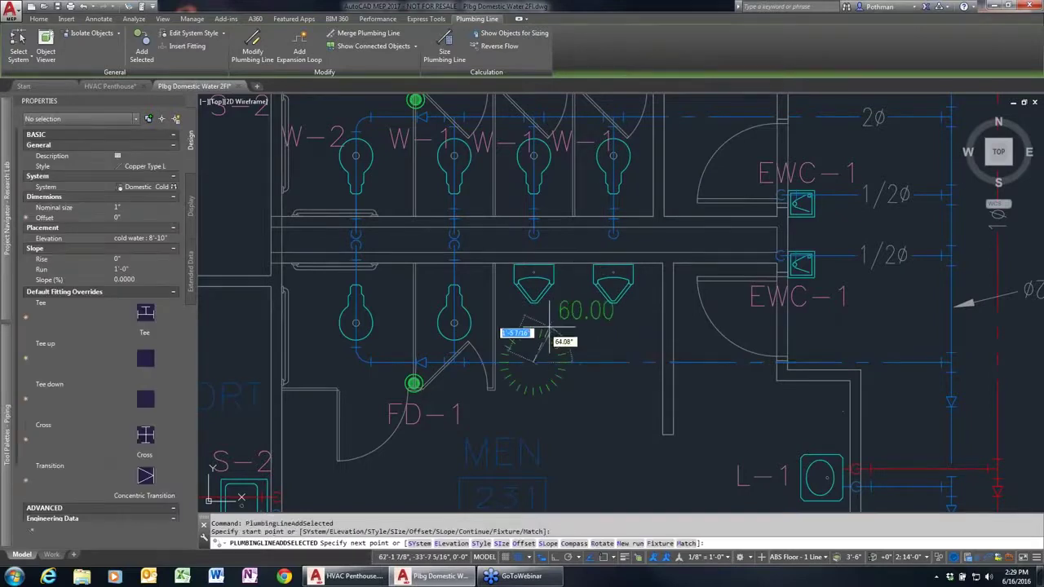
left_click(533, 278)
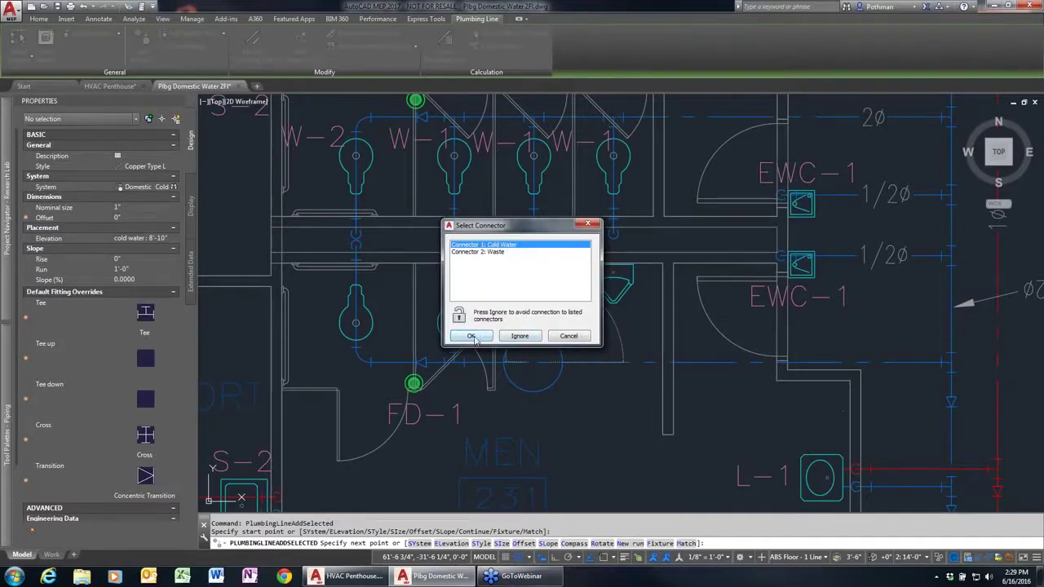
left_click(497, 253)
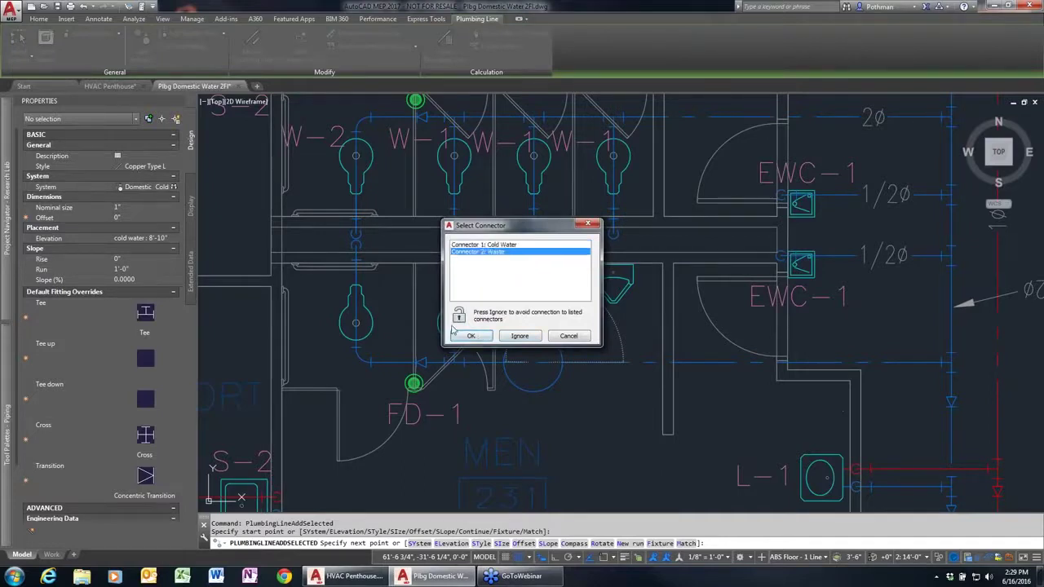
left_click(492, 246)
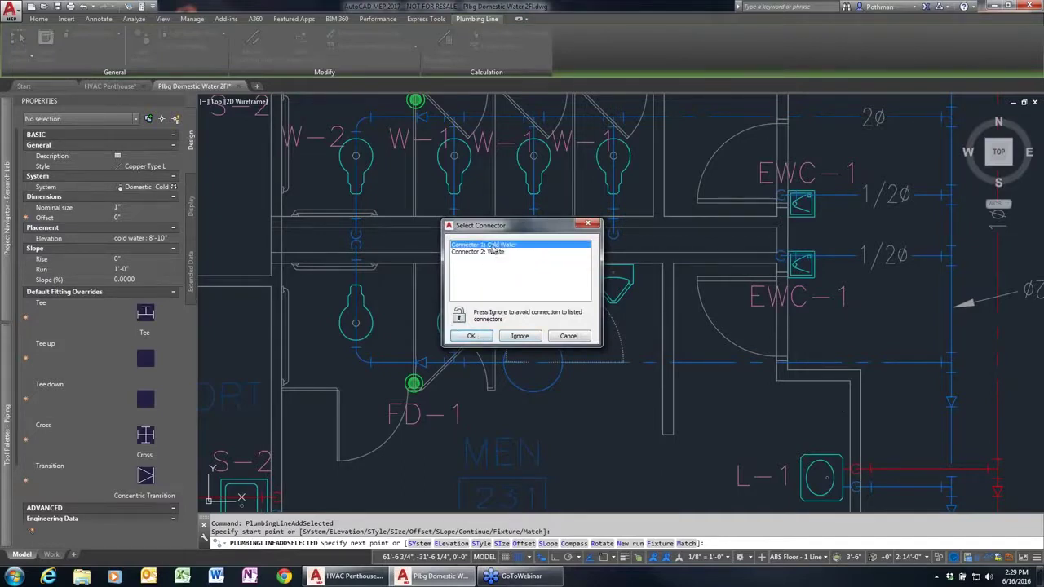
left_click(477, 340)
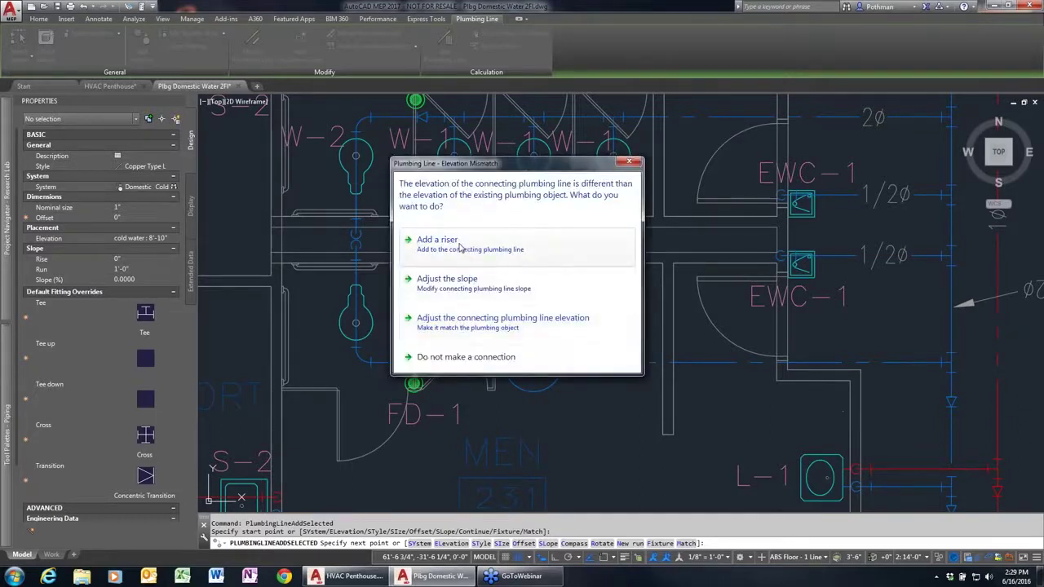
left_click(448, 243)
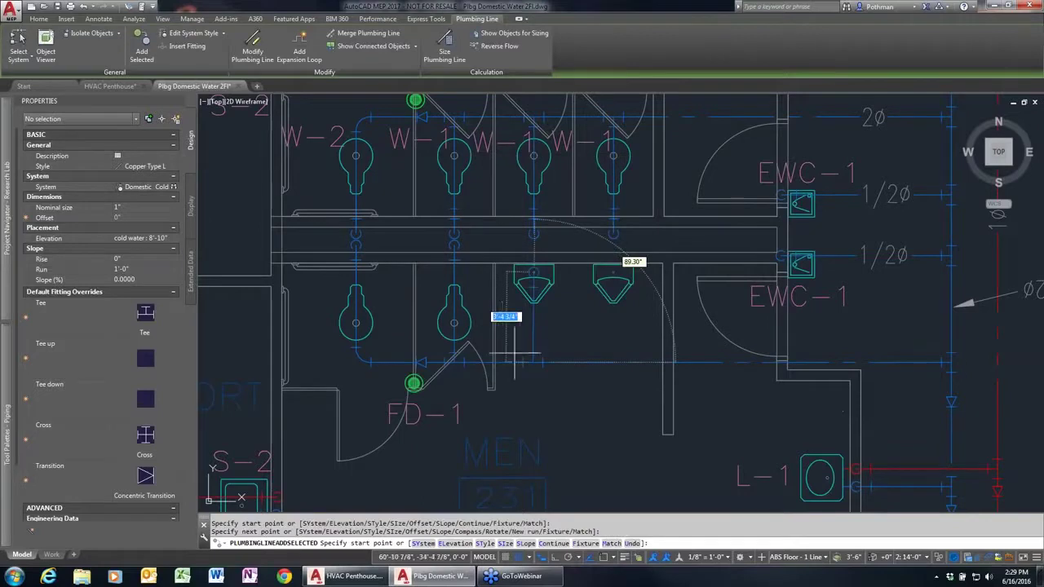
key("Return")
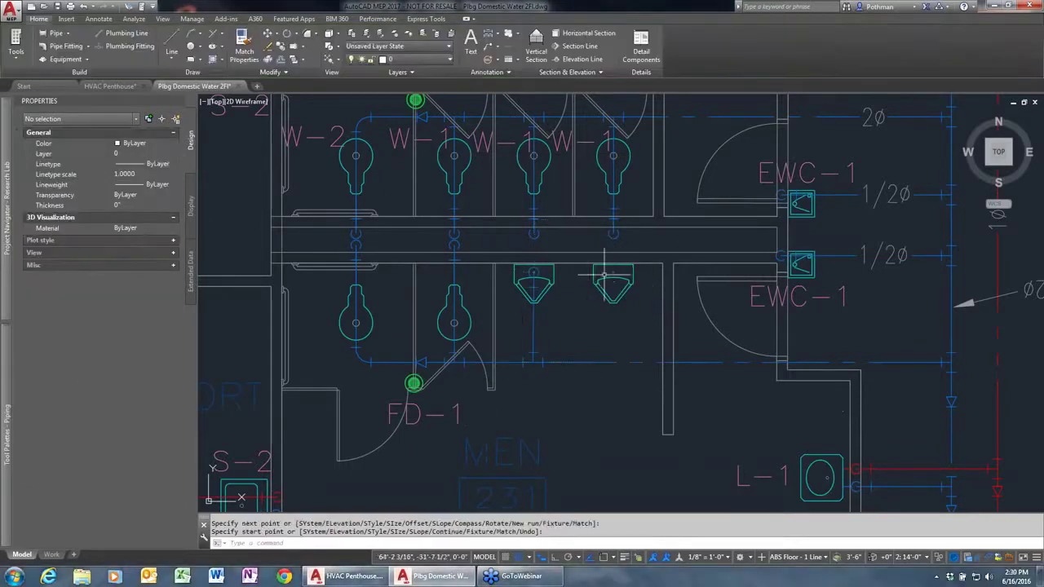
Attempt routing a pipe directly from the urinal fixture, then cancel it.
left_click(609, 276)
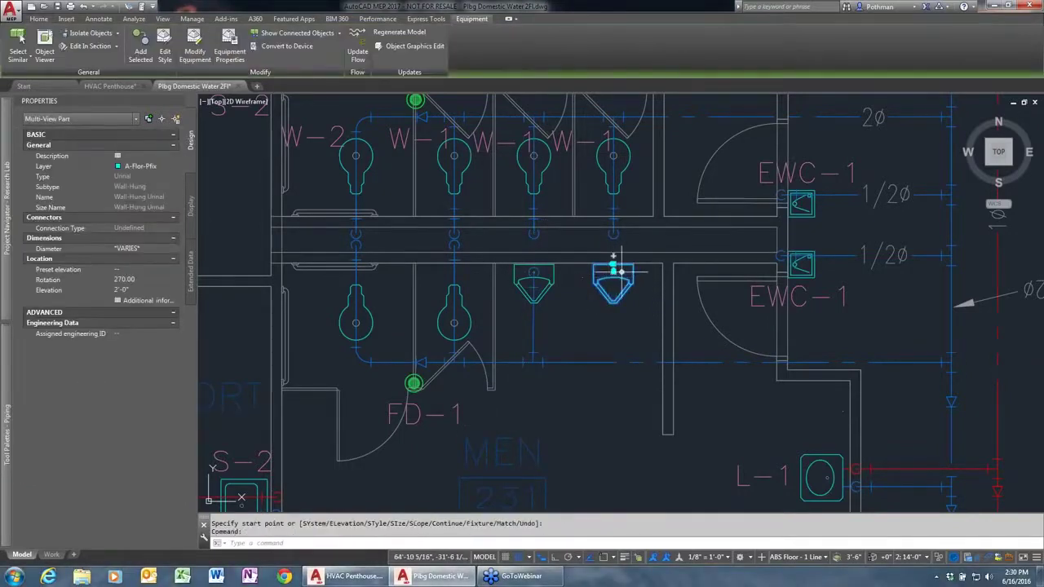
left_click(622, 271)
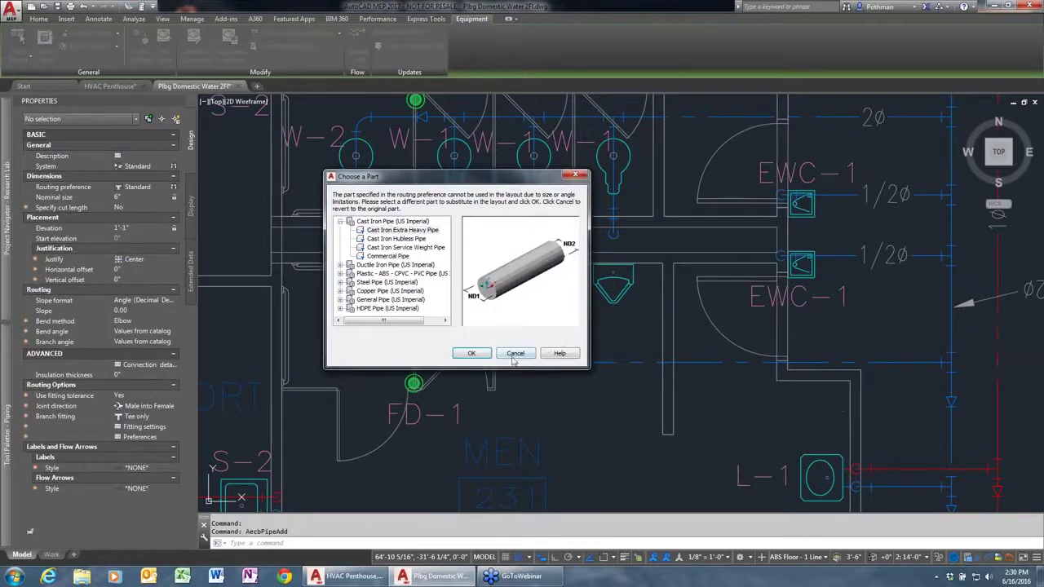
left_click(478, 355)
left_click(473, 354)
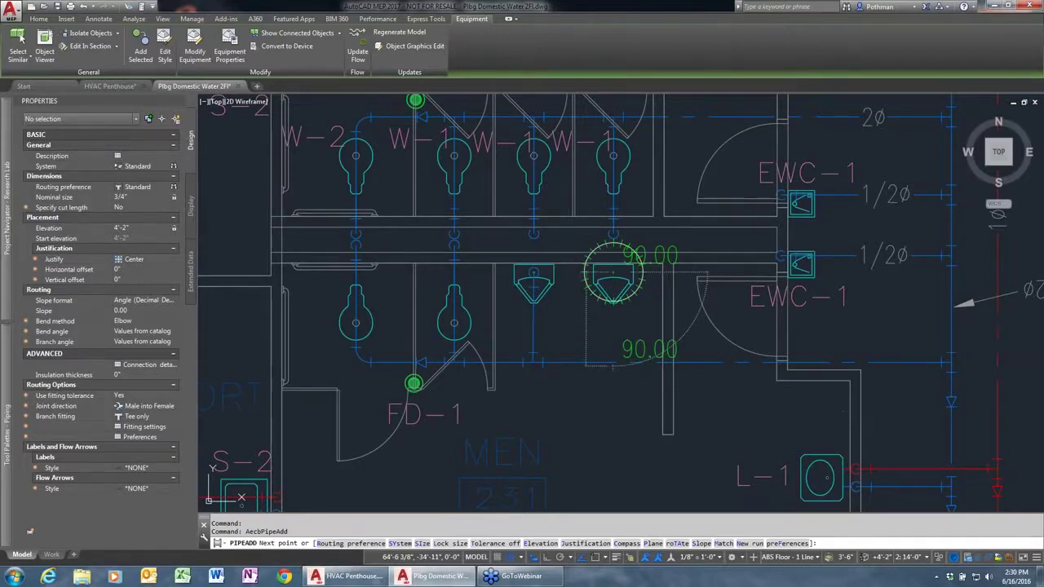
left_click(612, 365)
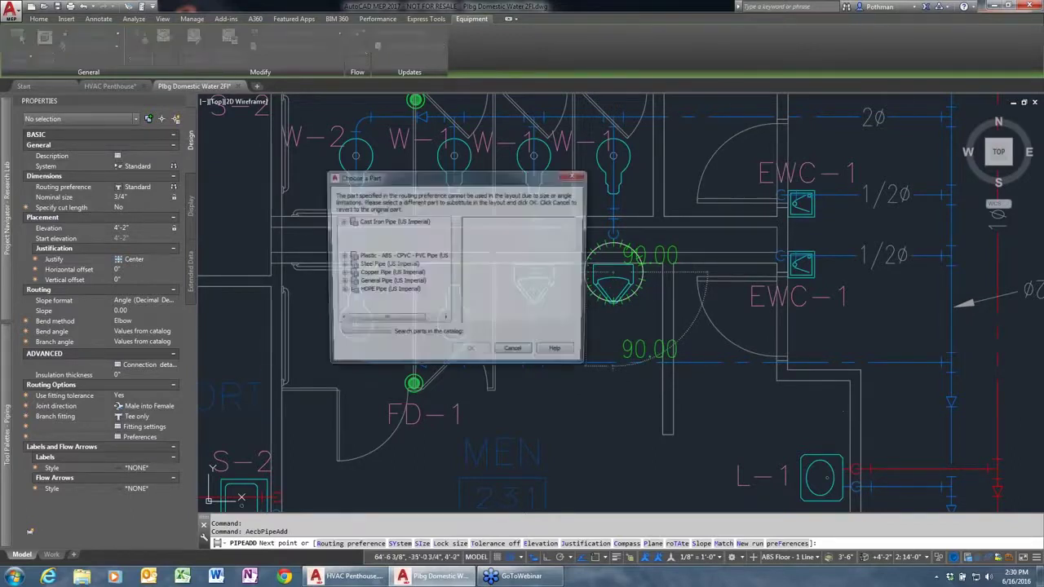
left_click(515, 354)
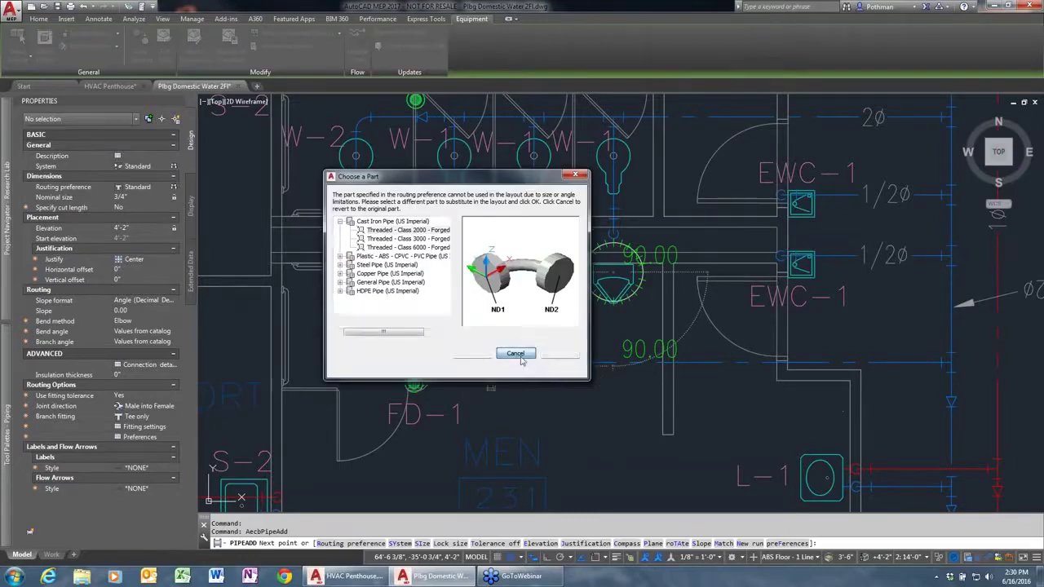
key("Escape")
key("Escape")
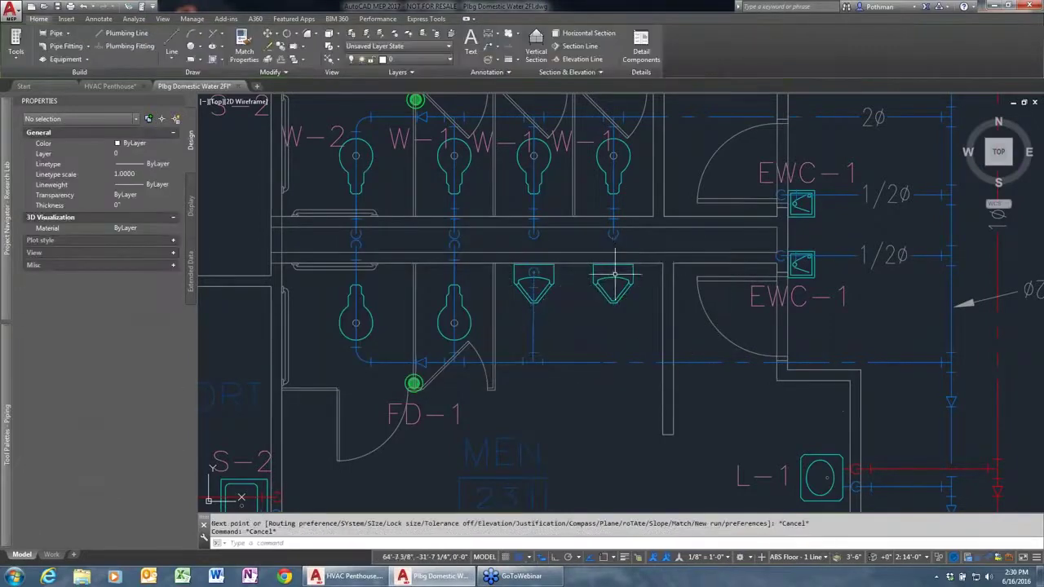
Add a cold water run from the line to the neighbouring urinal's Cold Water connector, resolving elevation.
left_click(608, 364)
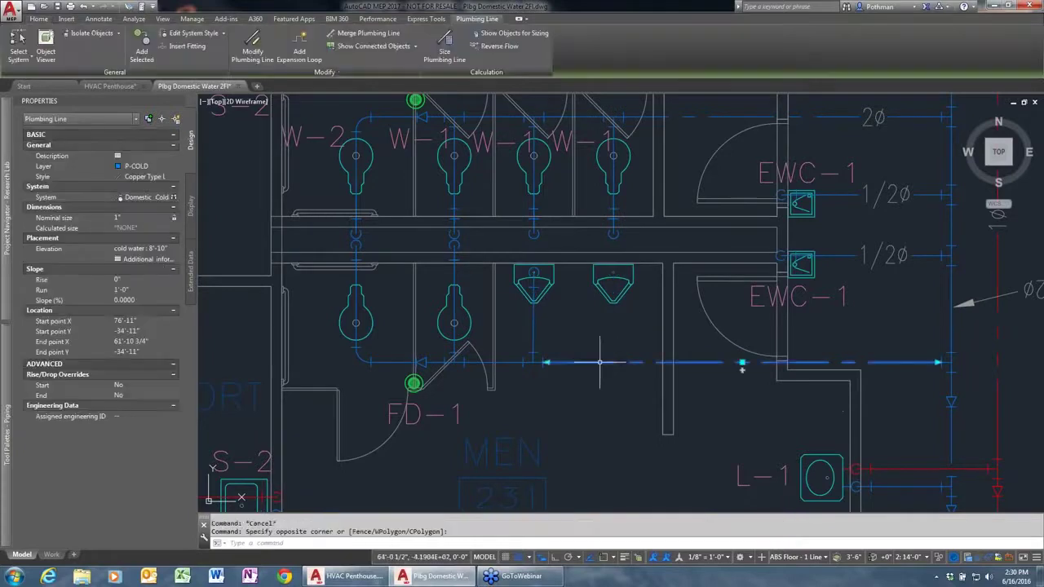
right_click(608, 363)
left_click(651, 246)
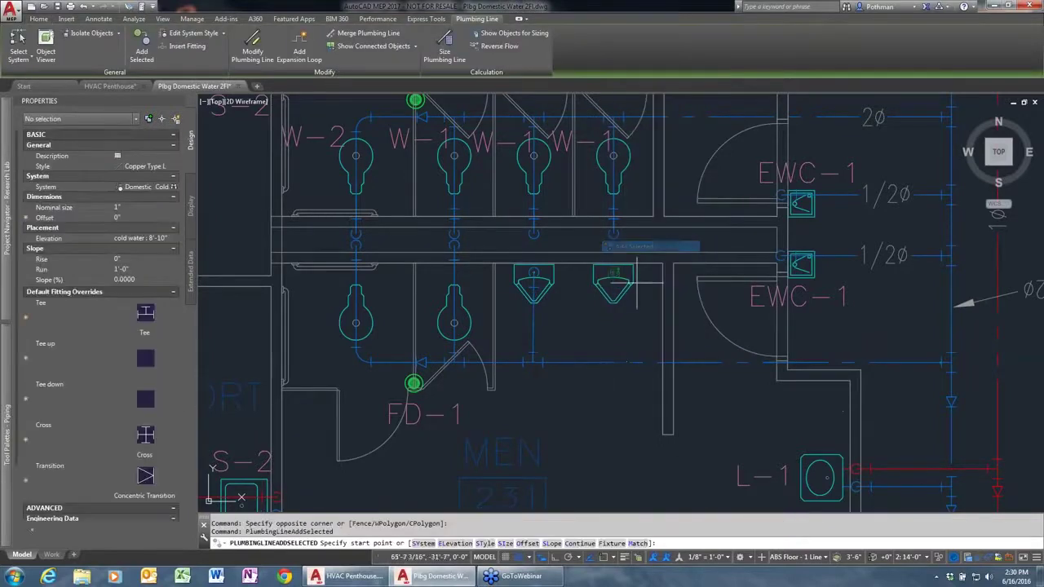
left_click(610, 362)
left_click(614, 270)
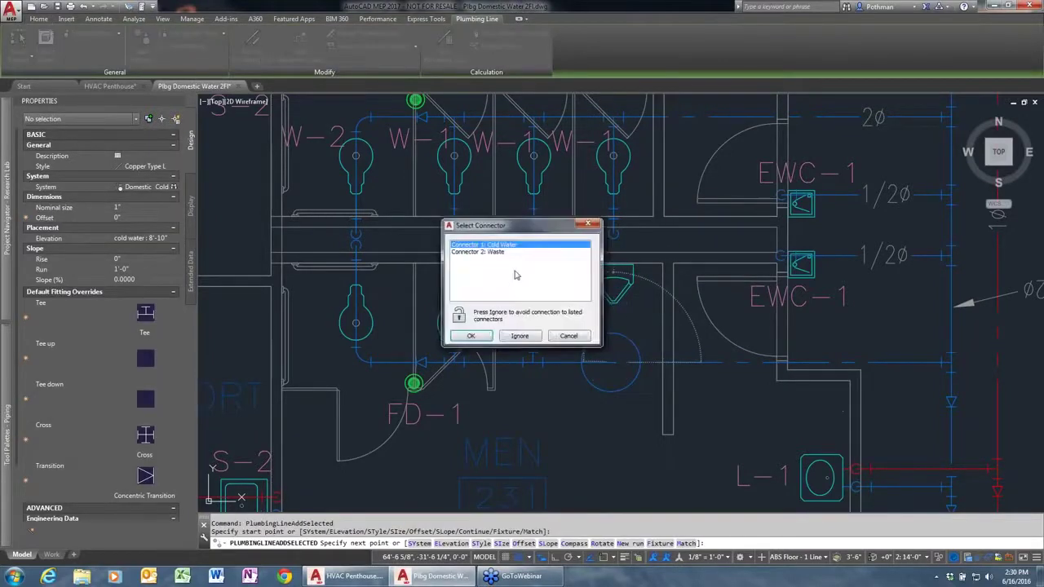
left_click(480, 336)
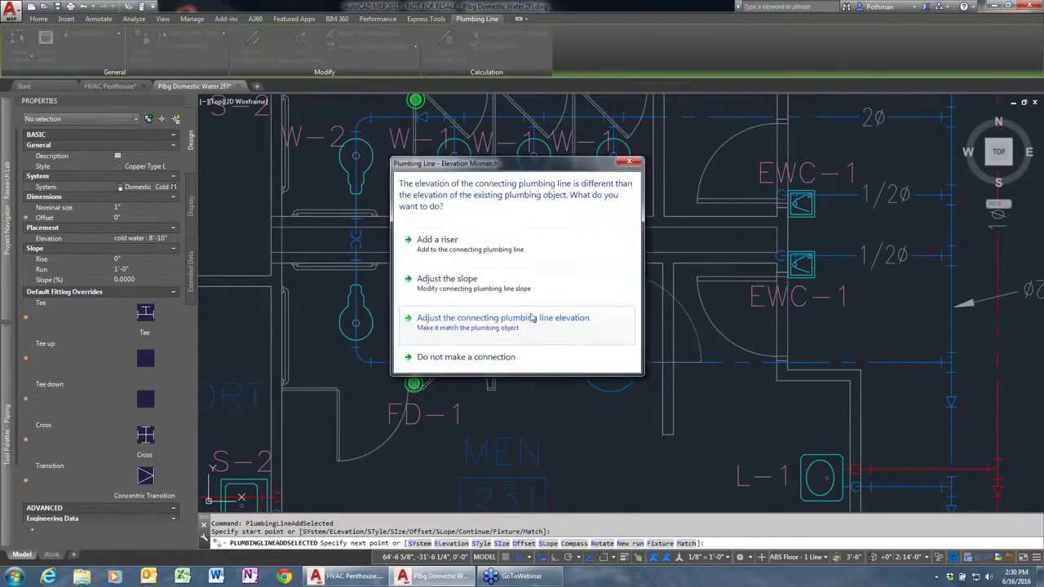
left_click(470, 252)
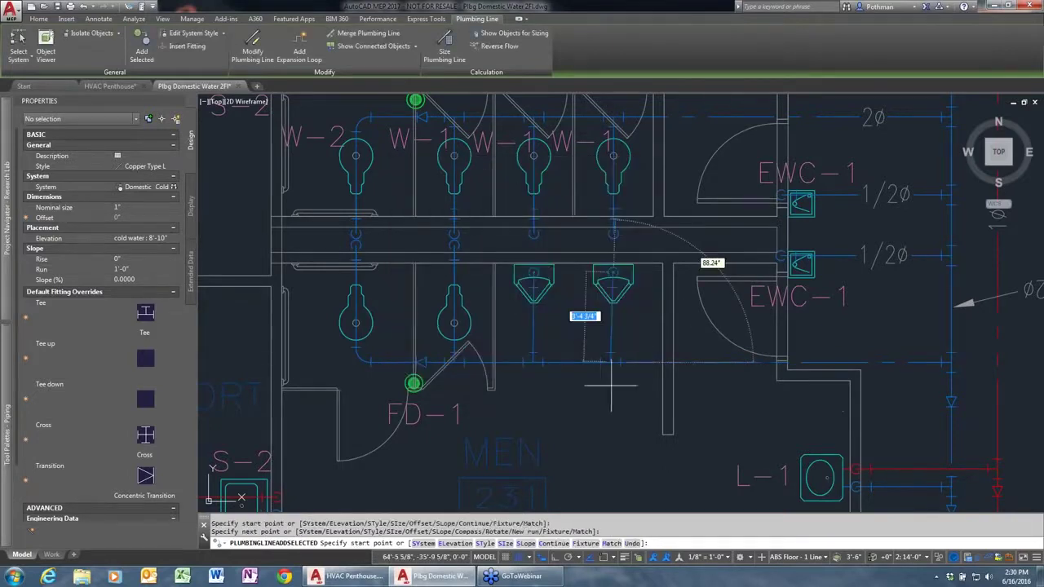
key("Escape")
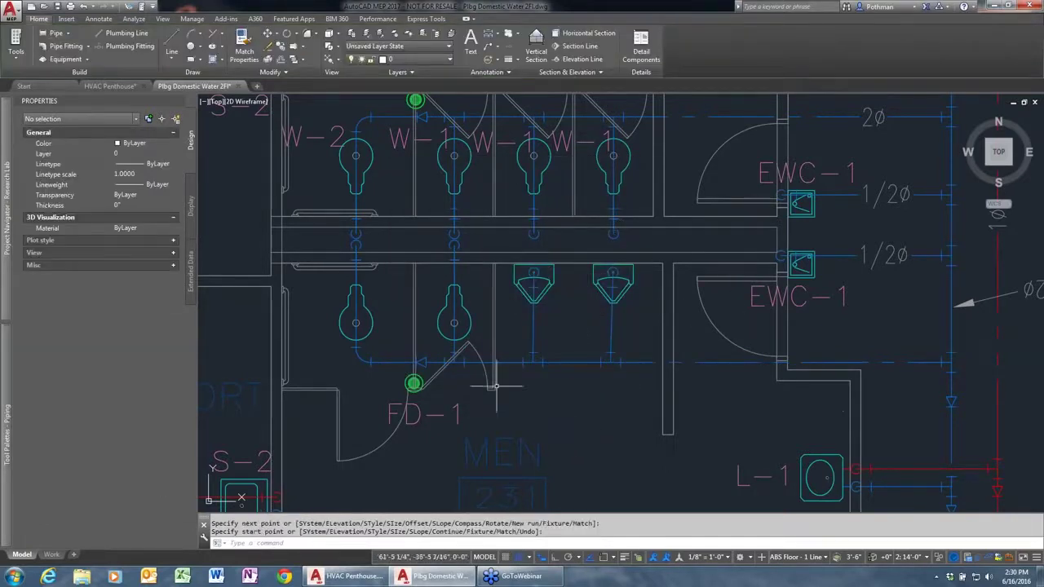
Tag the two lower water closets W-2 by adding tags like the existing one.
left_click(311, 138)
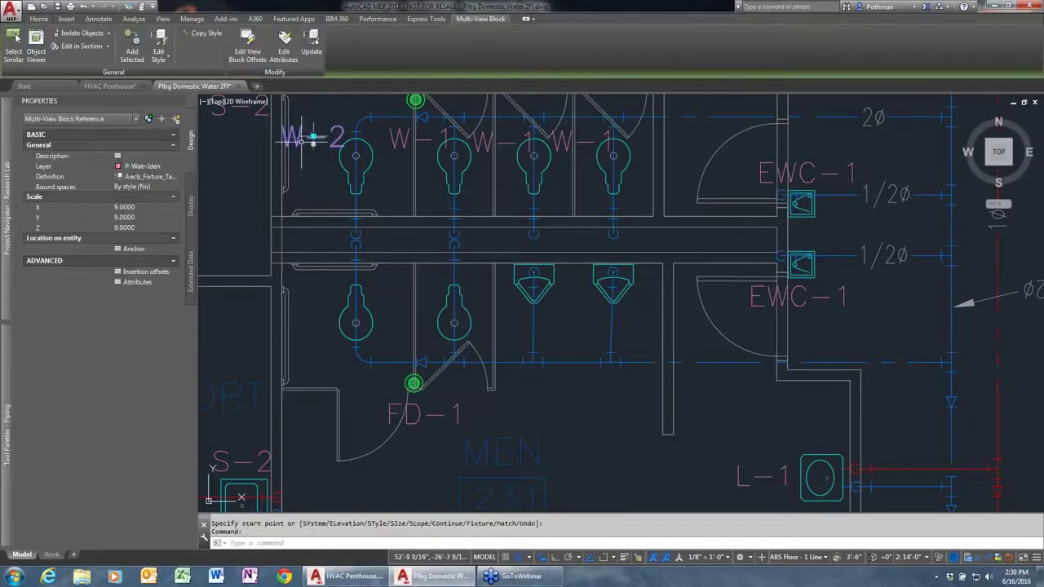
right_click(304, 145)
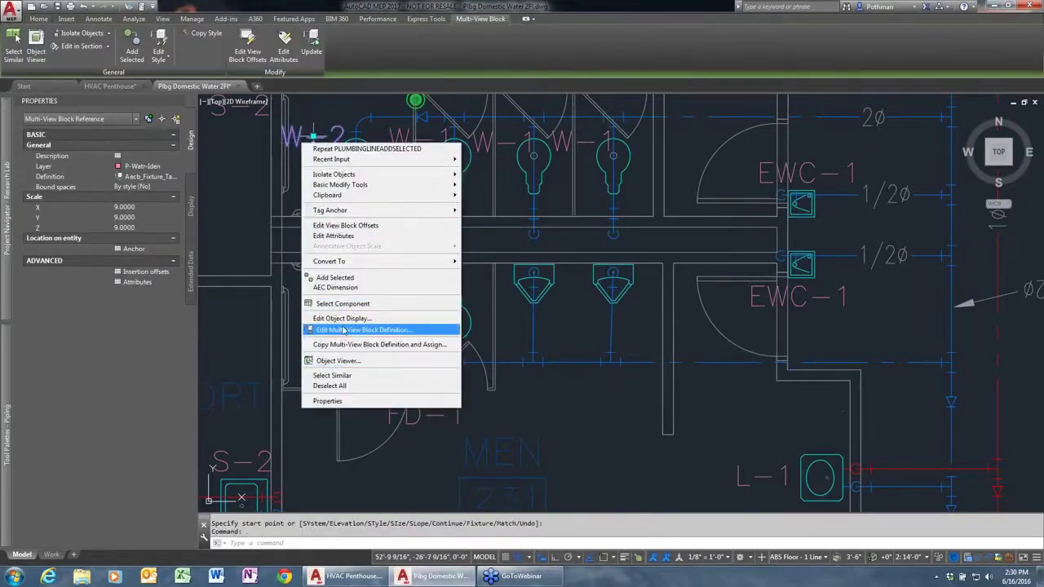
left_click(334, 277)
left_click(357, 325)
left_click(360, 334)
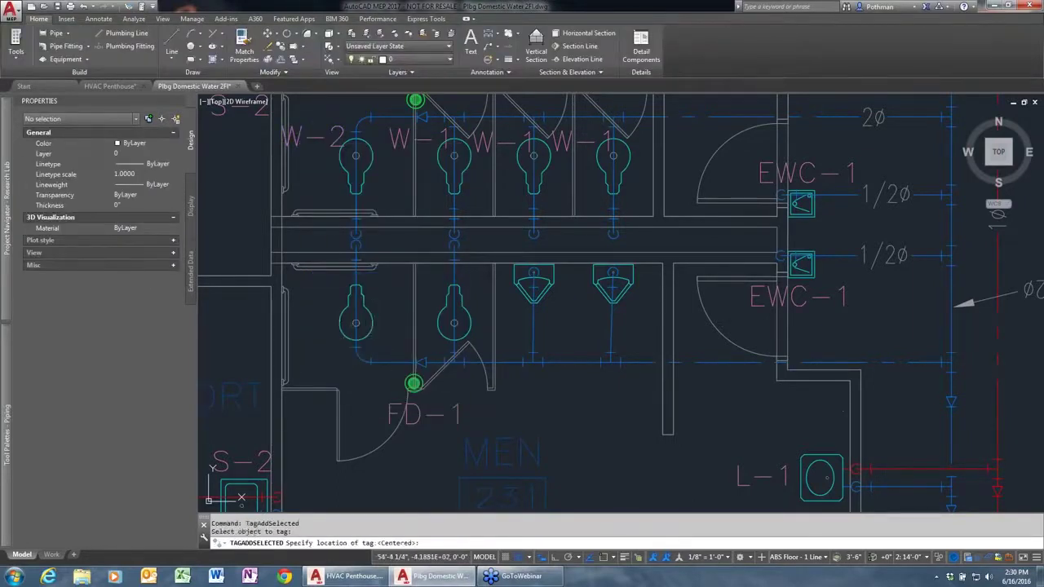
left_click(614, 345)
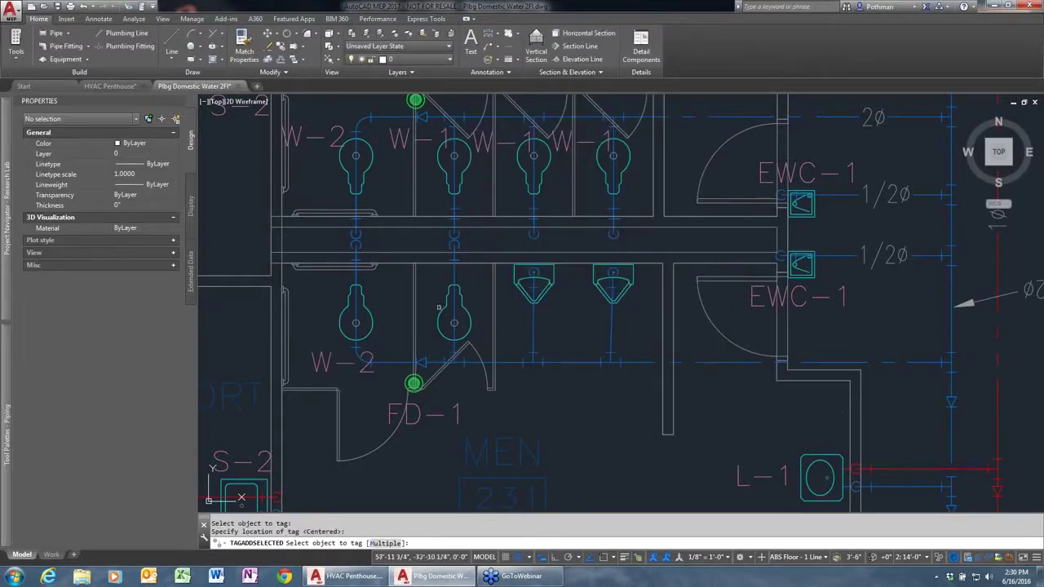
left_click(454, 325)
left_click(455, 390)
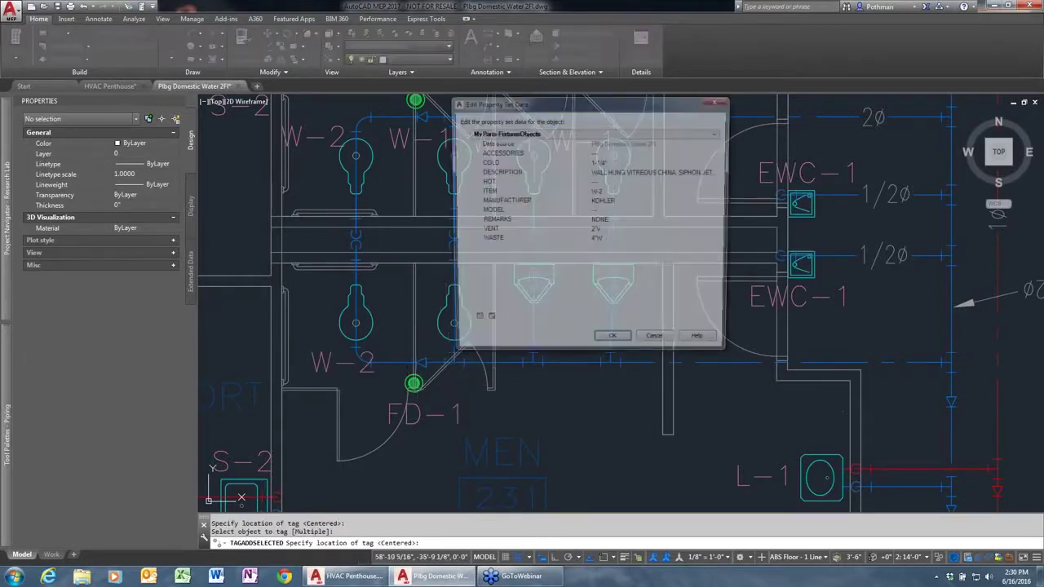
left_click(614, 345)
Tag both urinals U-1, then view the right urinal's property set data.
left_click(552, 301)
left_click(538, 328)
left_click(613, 345)
left_click(614, 294)
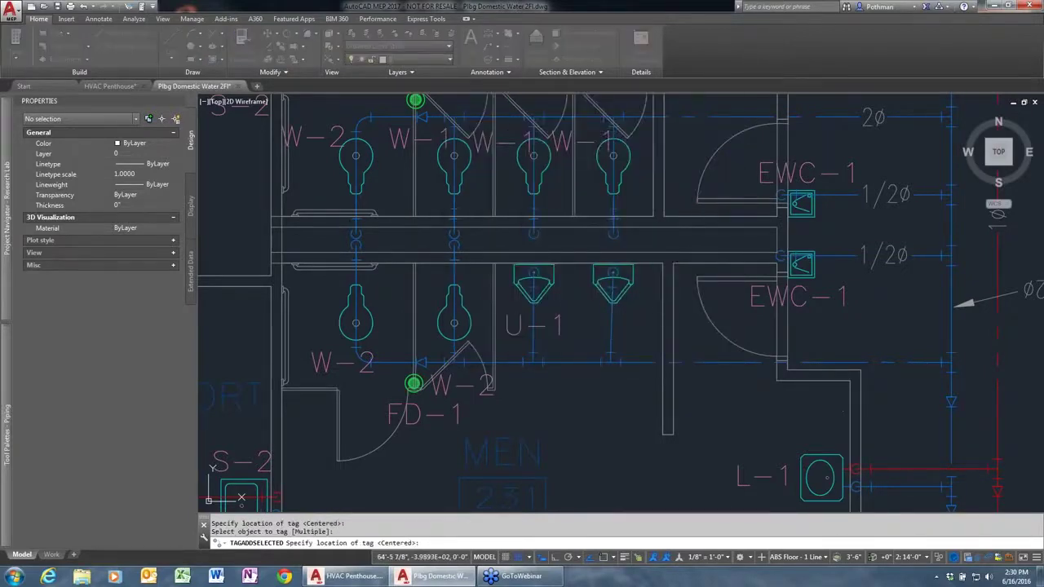
left_click(613, 326)
left_click(614, 345)
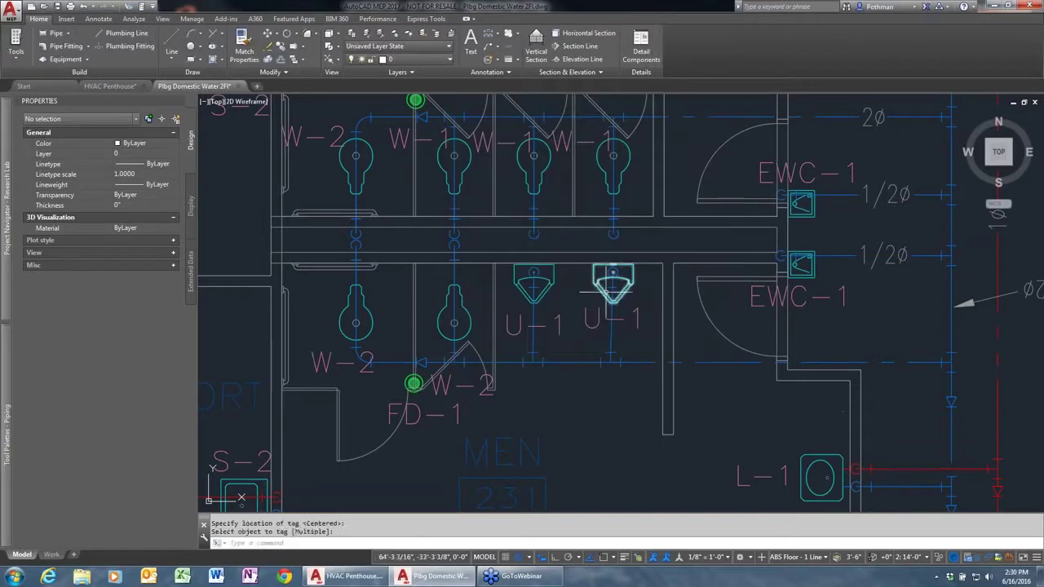
key("Escape")
left_click(613, 289)
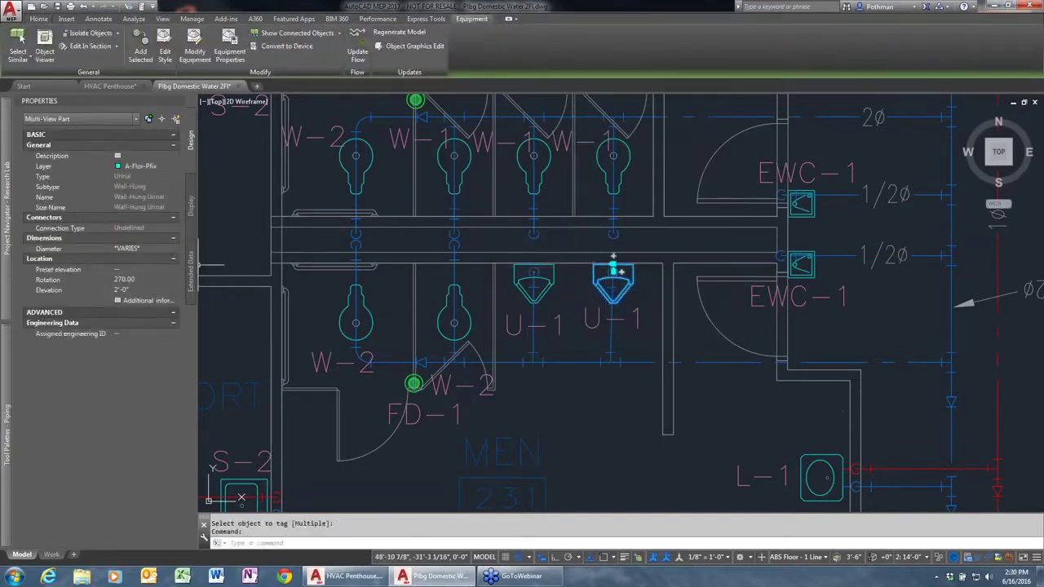
left_click(193, 272)
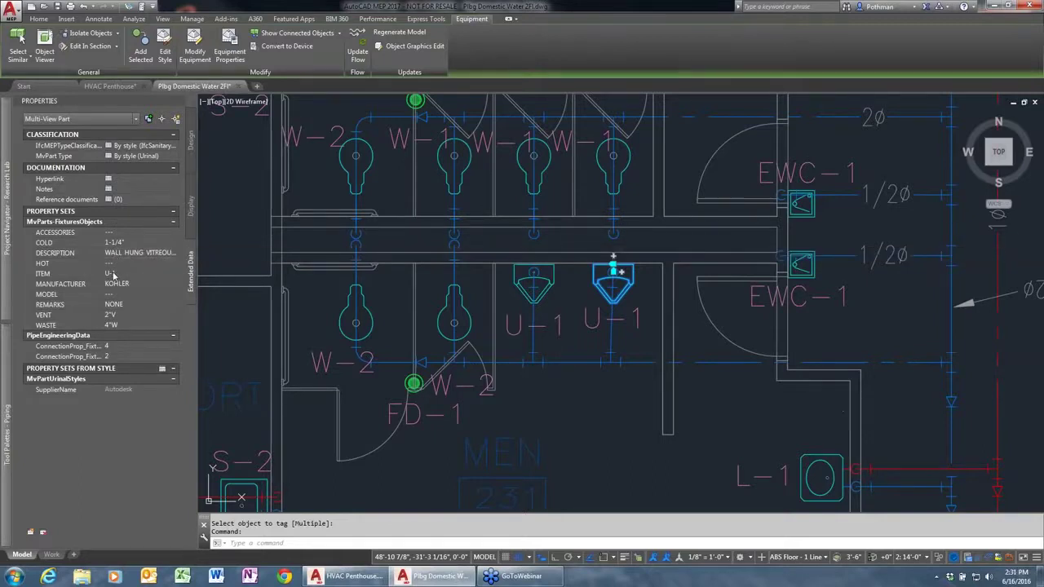
Zoom out and switch to the Plumbing workspace.
key("Escape")
scroll(661, 302, "down", 6)
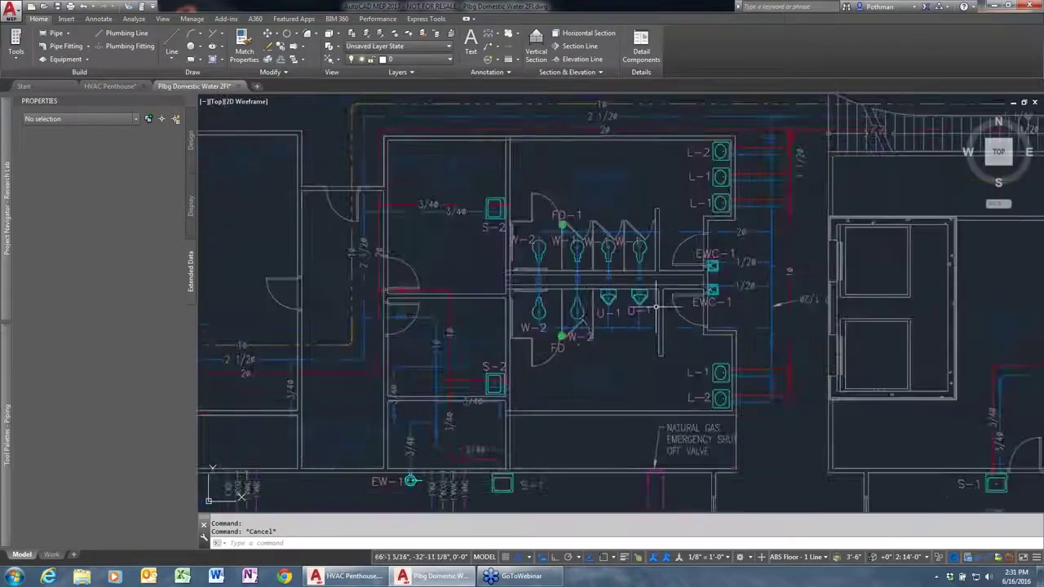
scroll(643, 232, "down", 5)
scroll(571, 261, "down", 1)
scroll(531, 281, "down", 1)
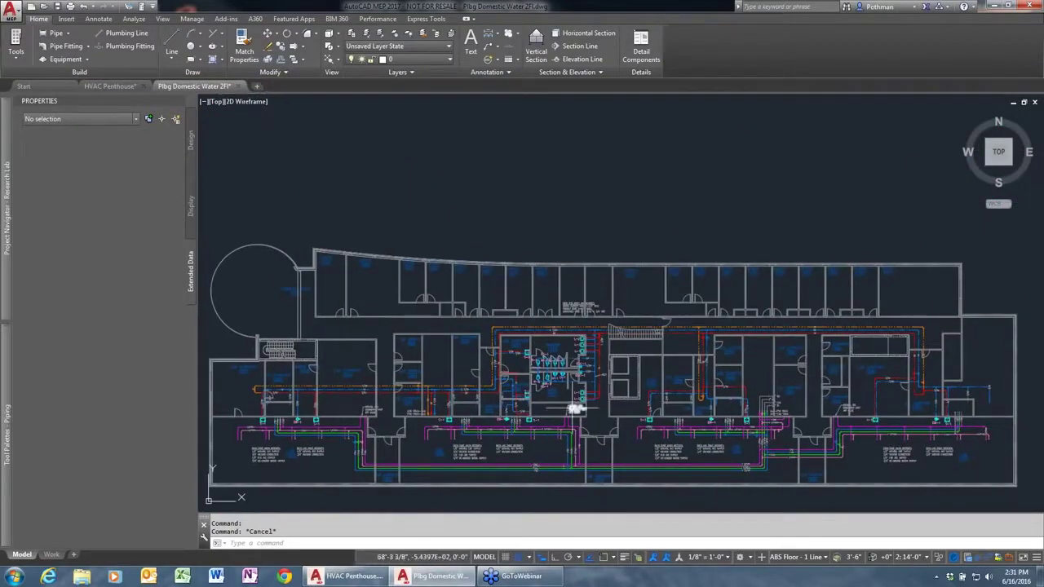
left_click(752, 560)
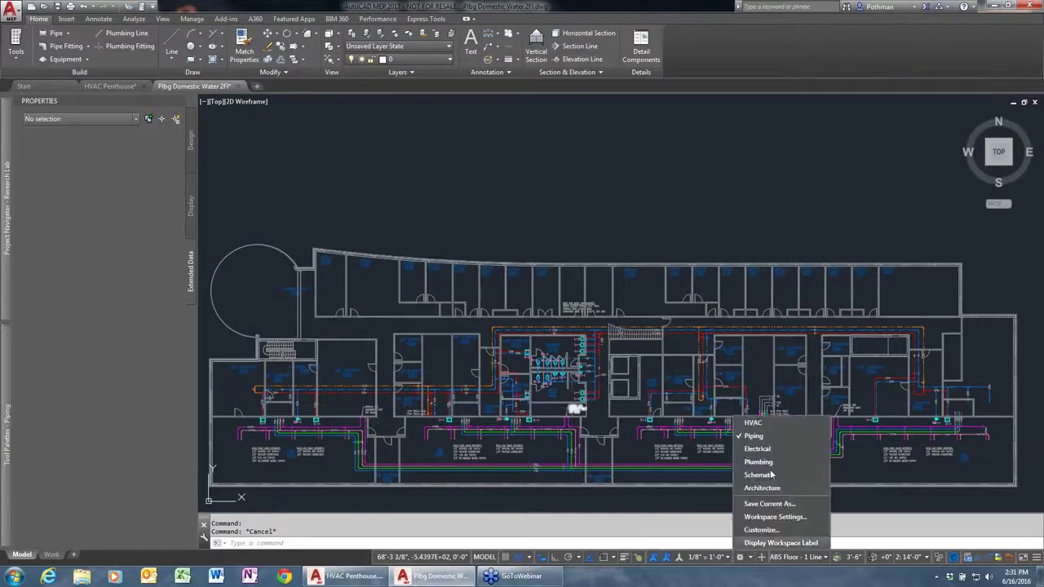
left_click(759, 461)
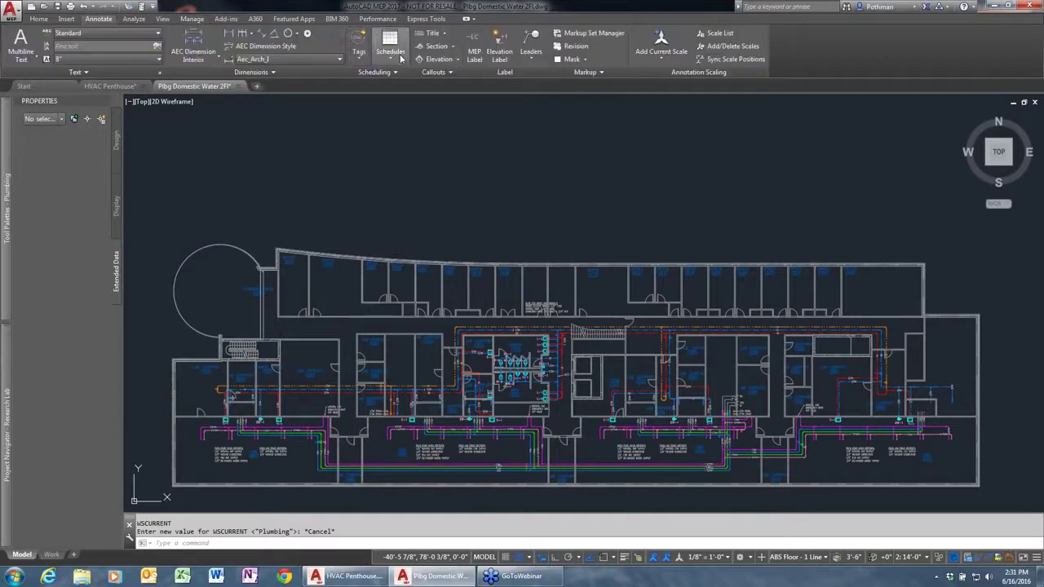
Add a Plumbing Fixture and Equipment Schedule of all objects above the floor plan.
left_click(396, 73)
left_click(408, 79)
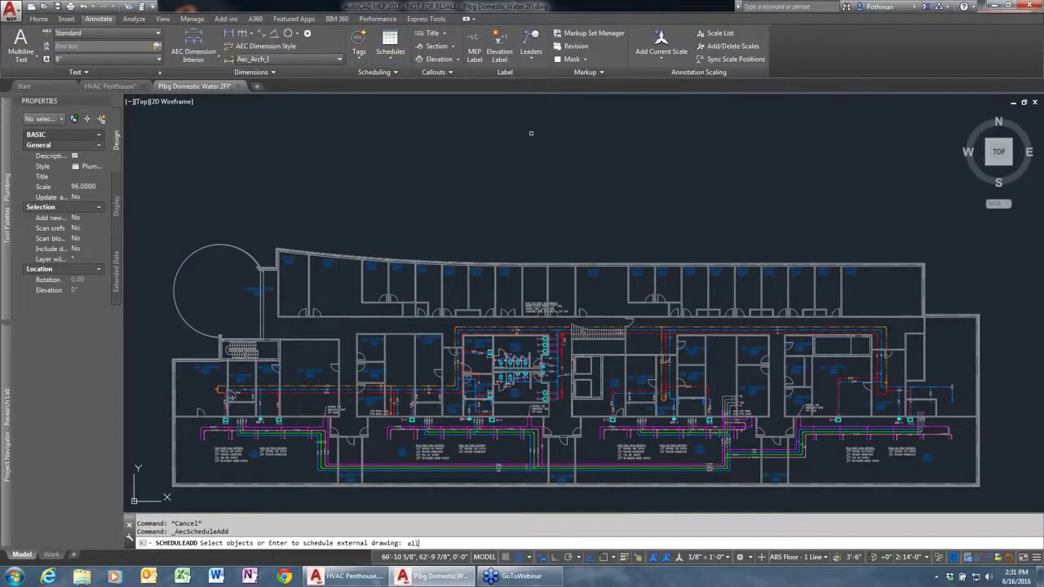
type("all")
key("Return")
key("Return")
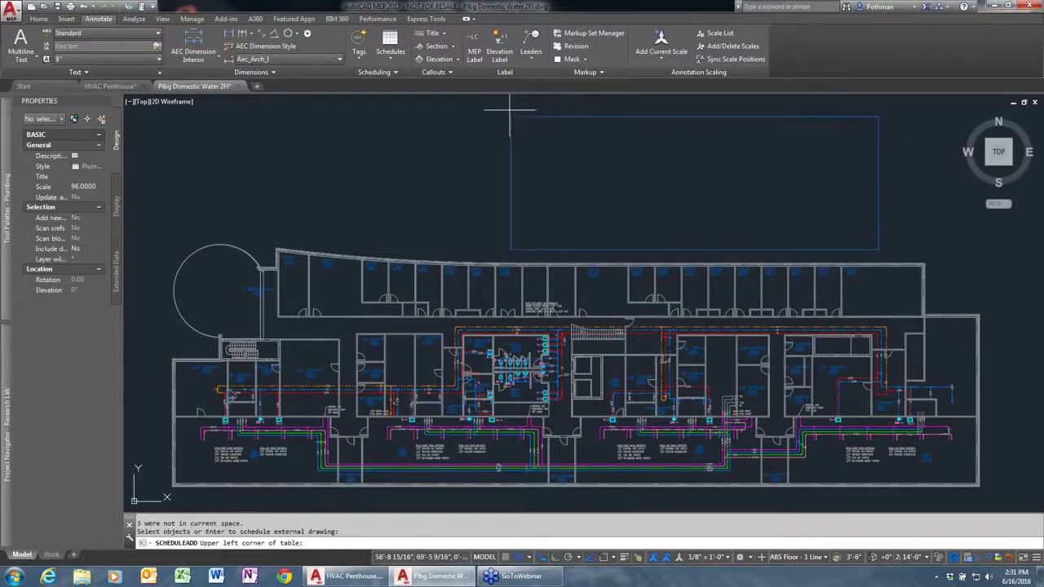
left_click(506, 115)
key("Return")
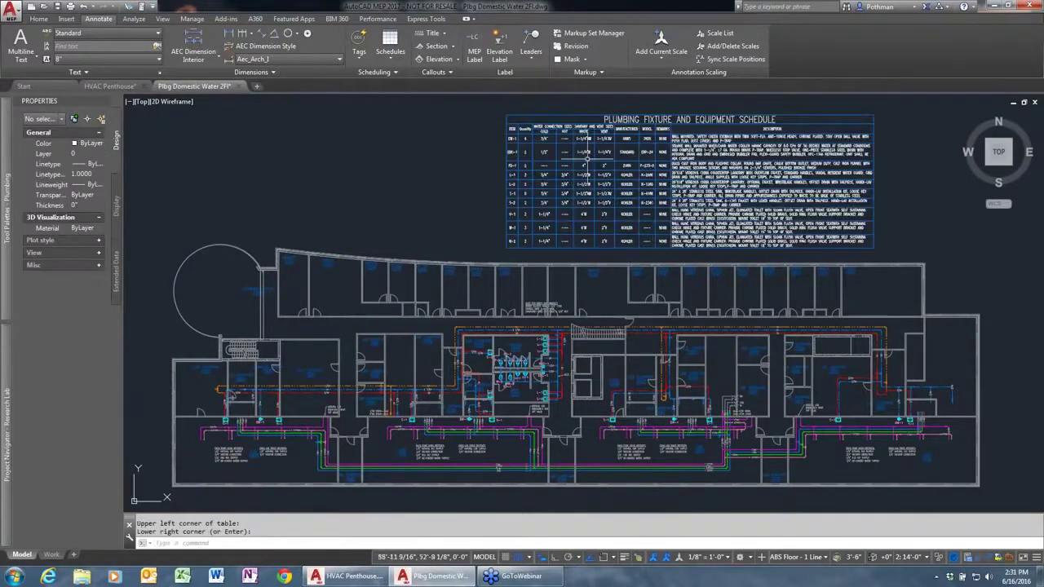
scroll(604, 190, "up", 3)
mouse_move(603, 189)
middle_mouse_down()
mouse_move(559, 363)
mouse_move(374, 323)
middle_mouse_up()
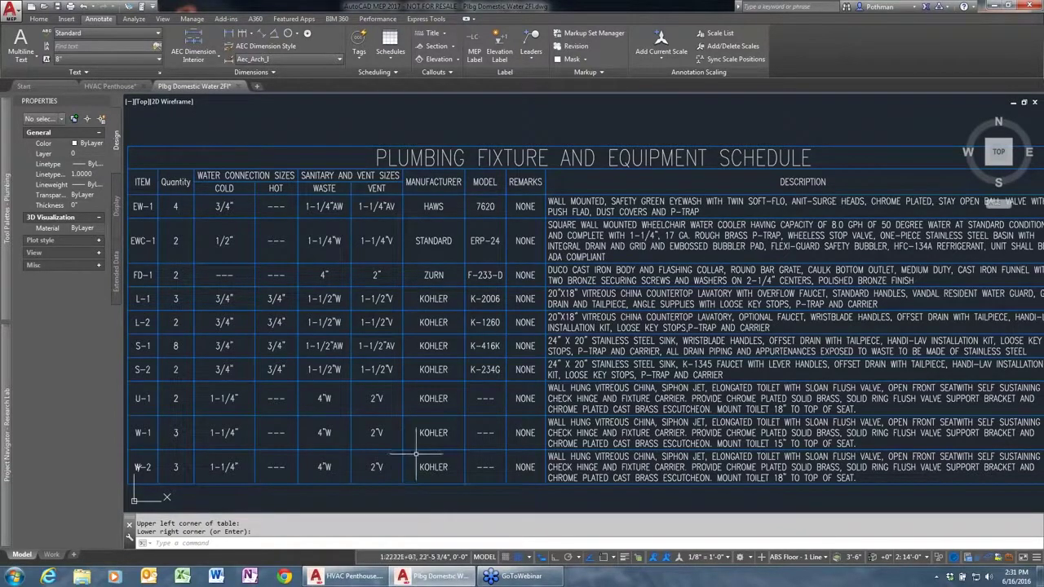
middle_click_drag(310, 465, 445, 431)
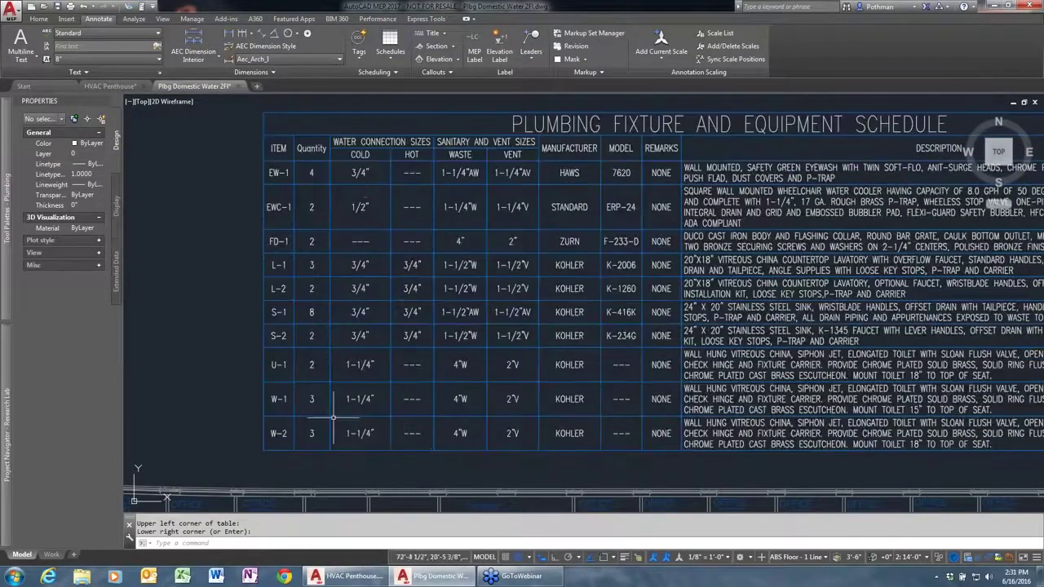
Discard changes to Plbg Domestic Water and open Plbg Riser Diagram from Constructs.
left_click(237, 86)
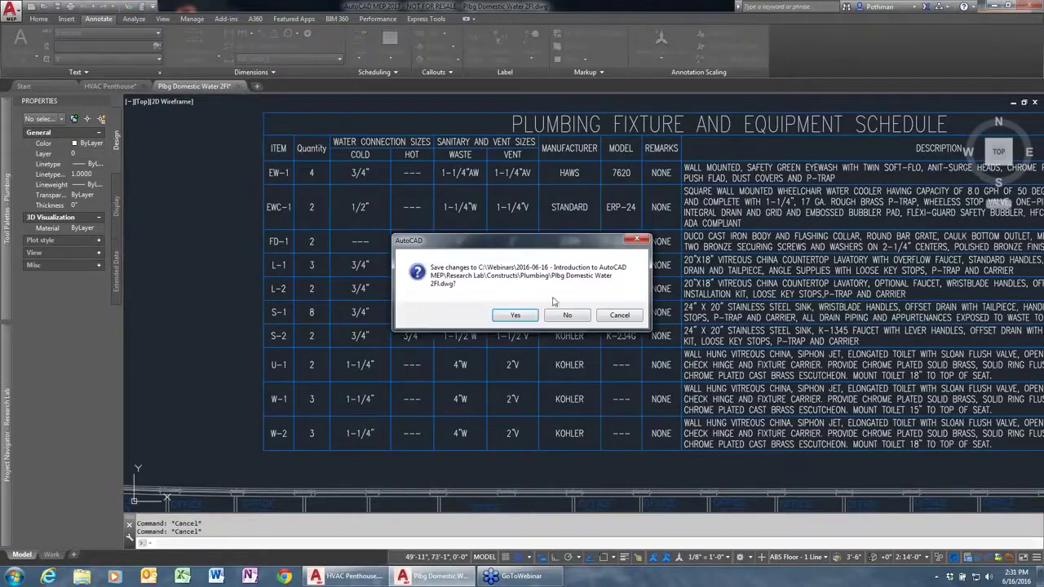
left_click(566, 315)
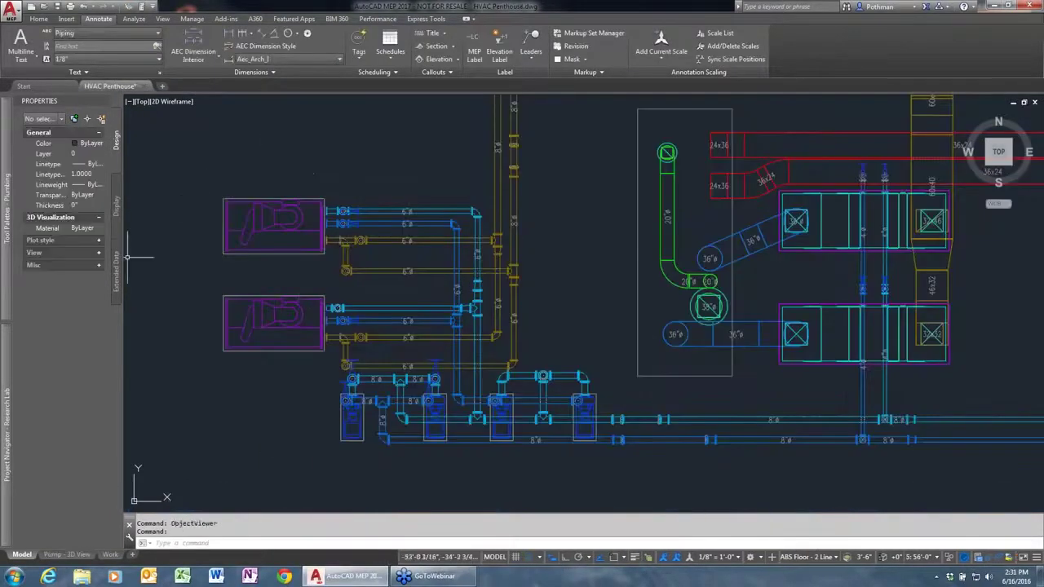
mouse_move(7, 229)
mouse_move(18, 426)
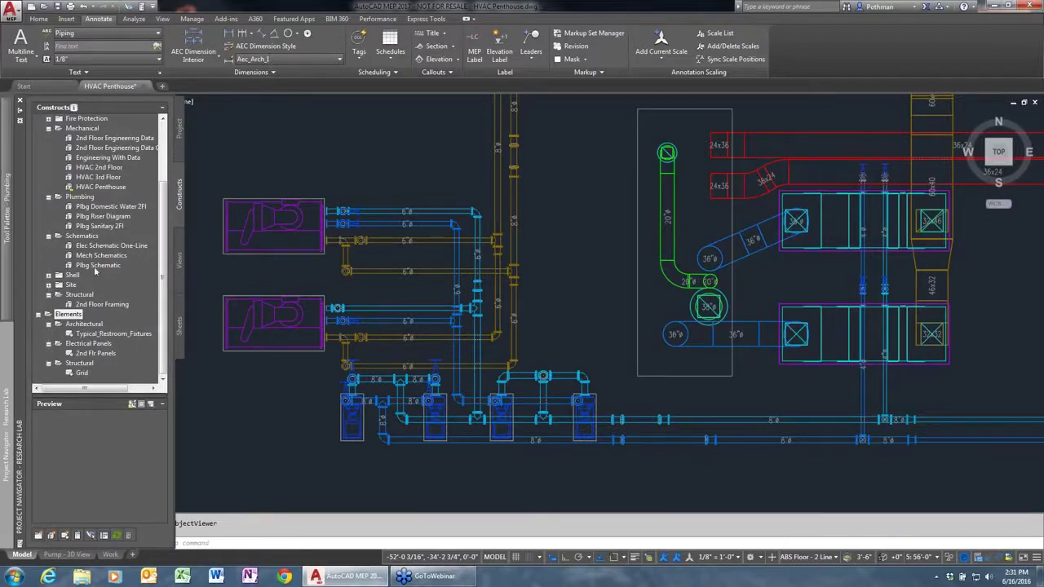
double_click(106, 218)
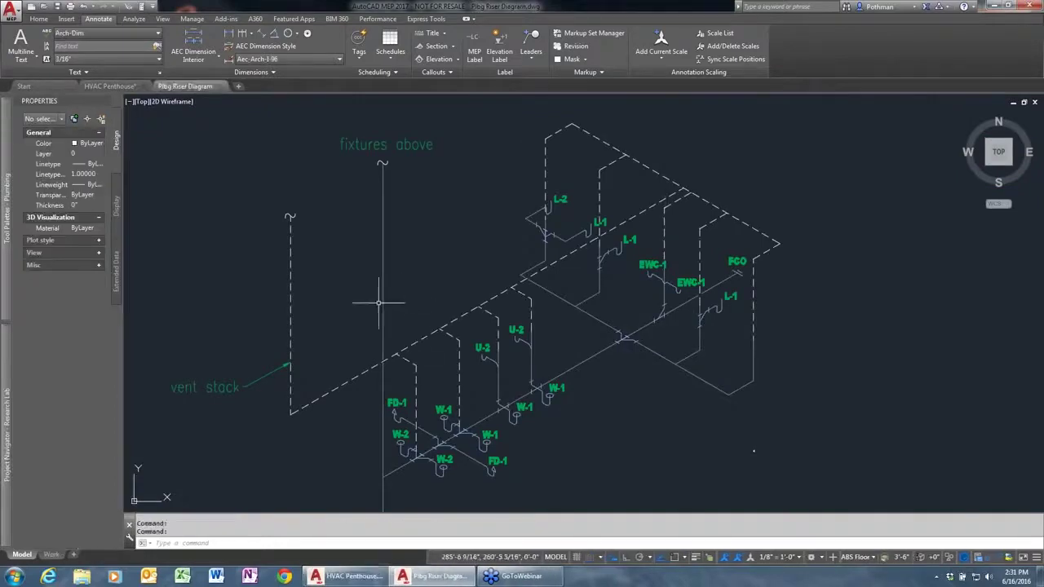
middle_click_drag(482, 396, 521, 376)
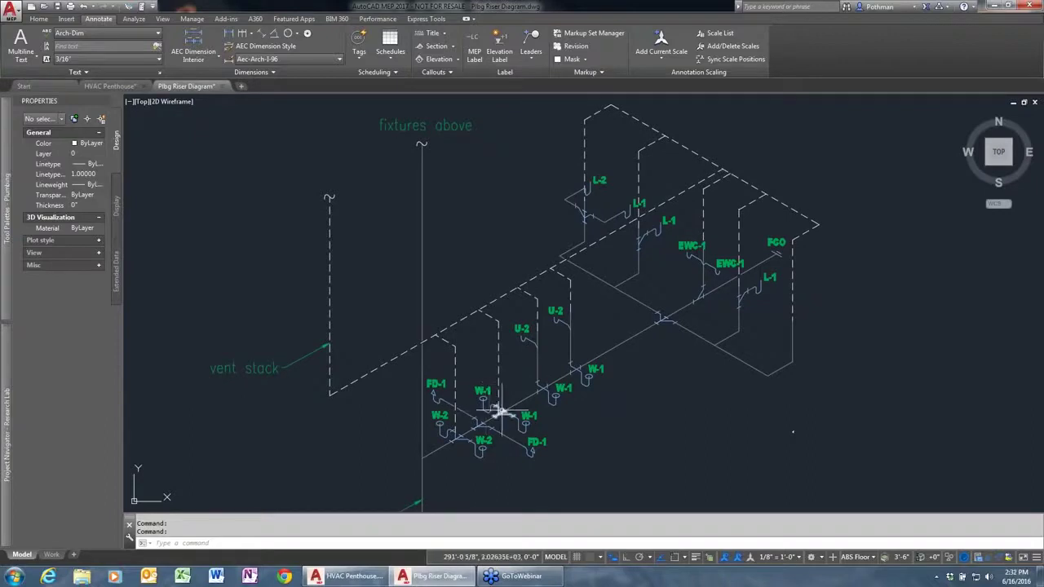
scroll(551, 368, "up", 2)
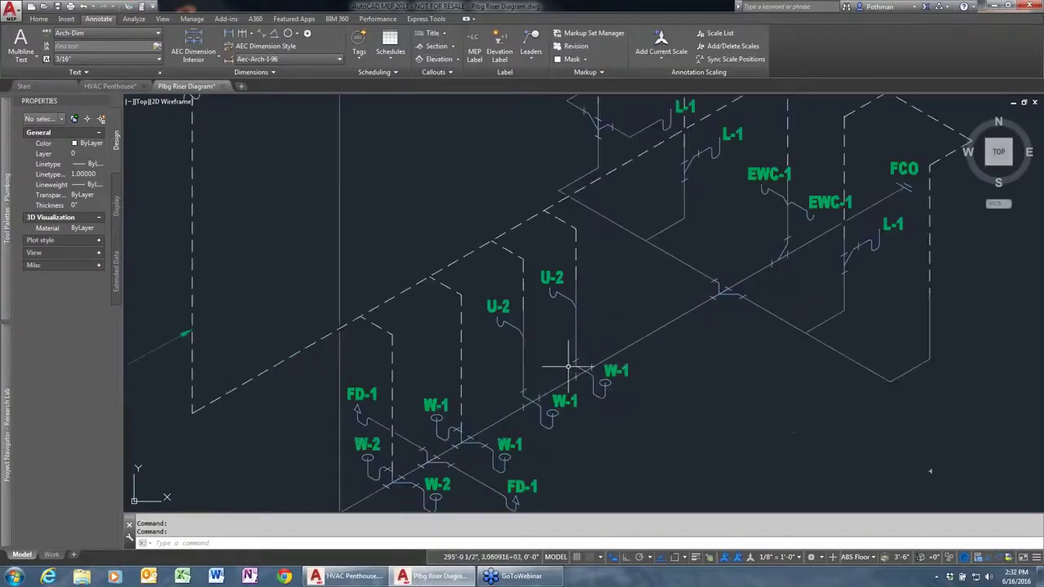
Add a Double Lateral symbol on the vertical sanitary riser, matching an existing fitting.
left_click(726, 292)
right_click(723, 313)
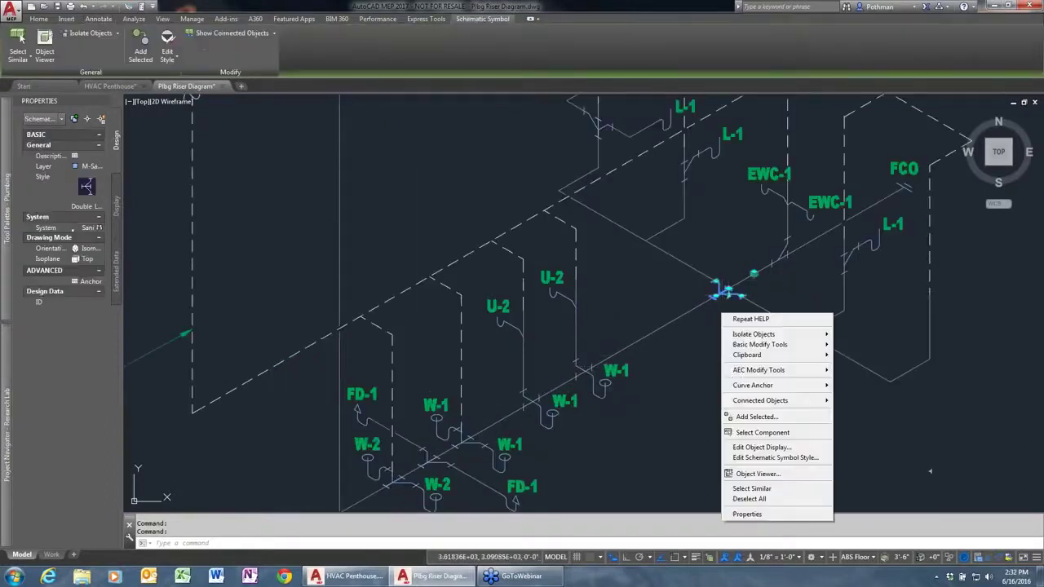
left_click(758, 417)
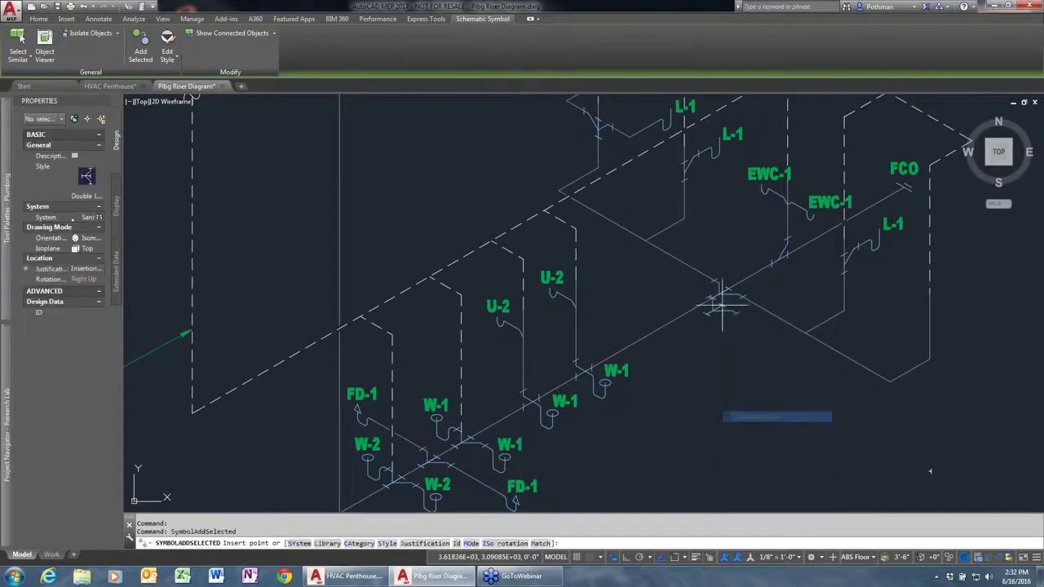
left_click(339, 220)
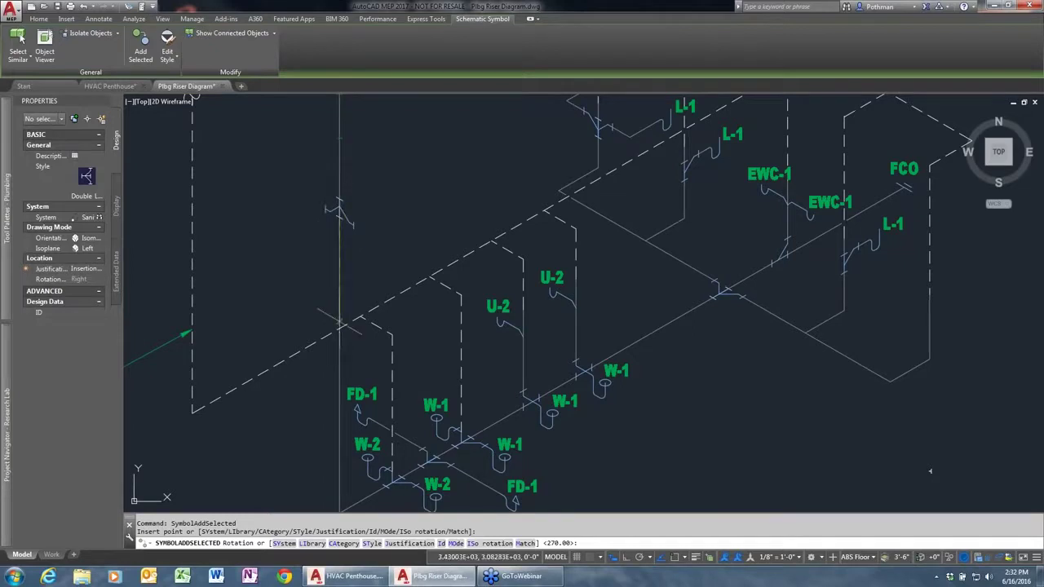
key("Return")
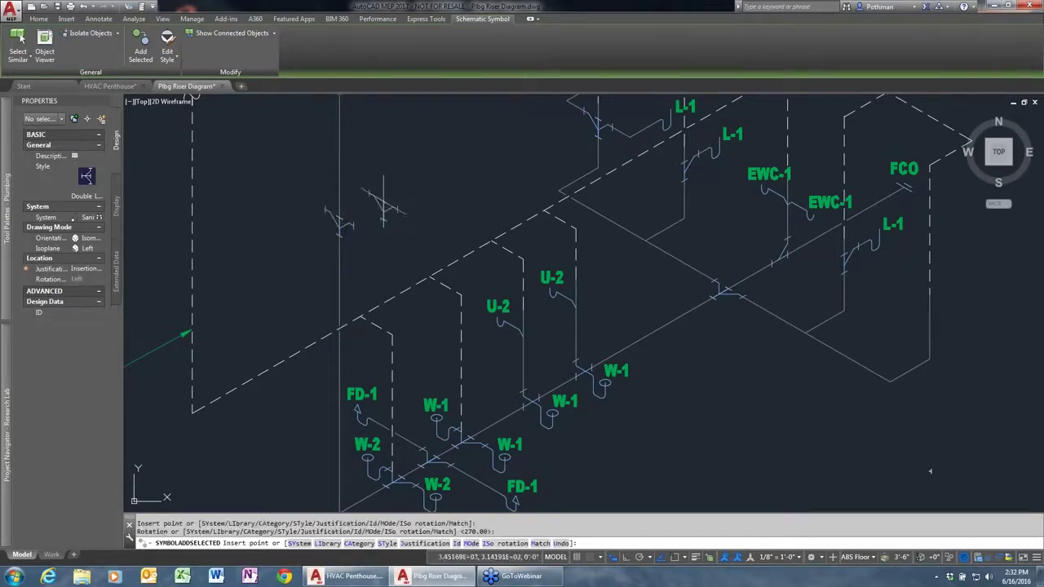
key("Return")
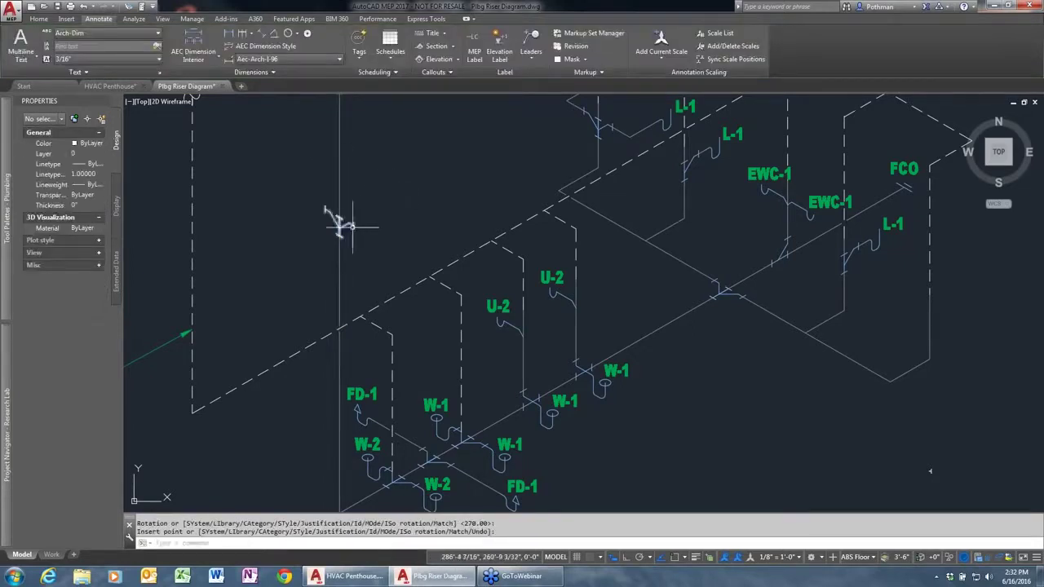
Cycle the new Double Lateral symbol's isoplane from Left to Top to Right.
left_click(350, 226)
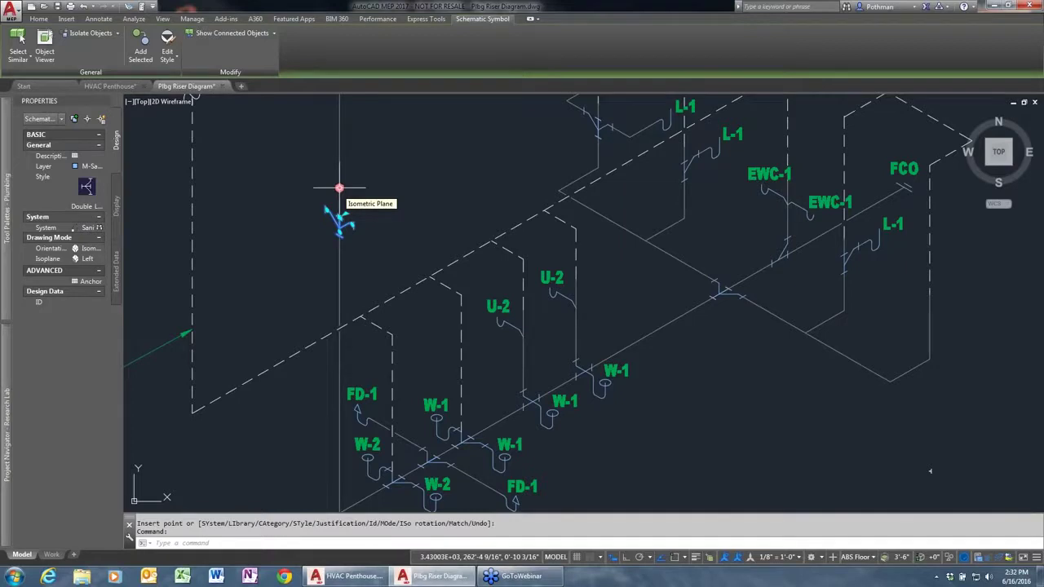
left_click(339, 190)
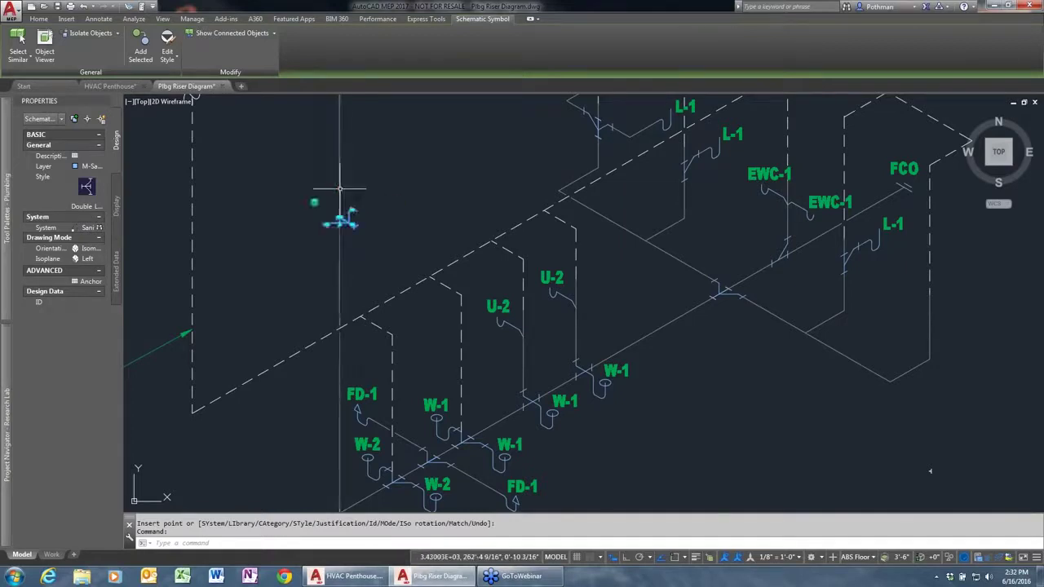
left_click(314, 203)
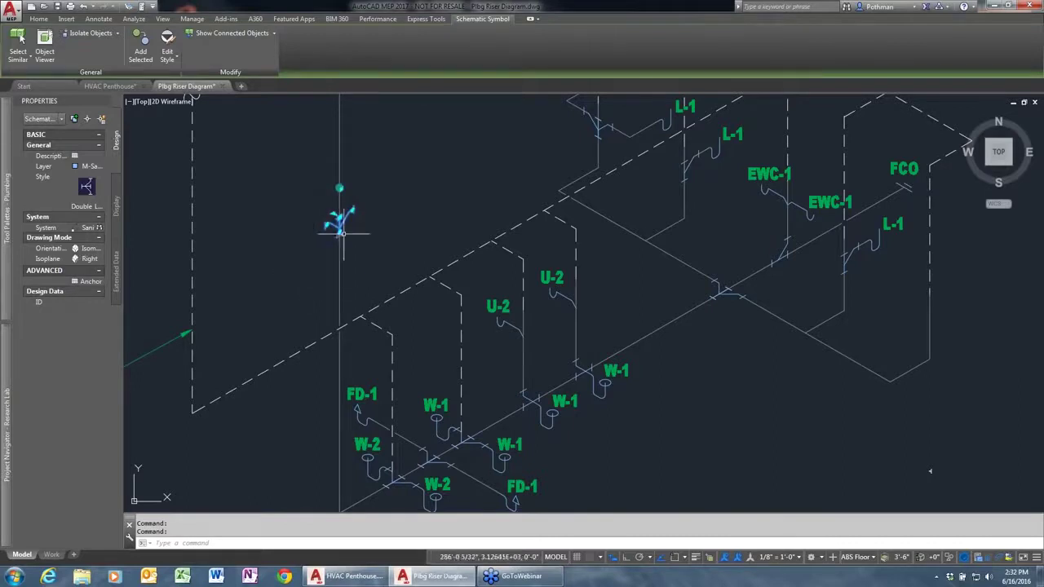
key("Escape")
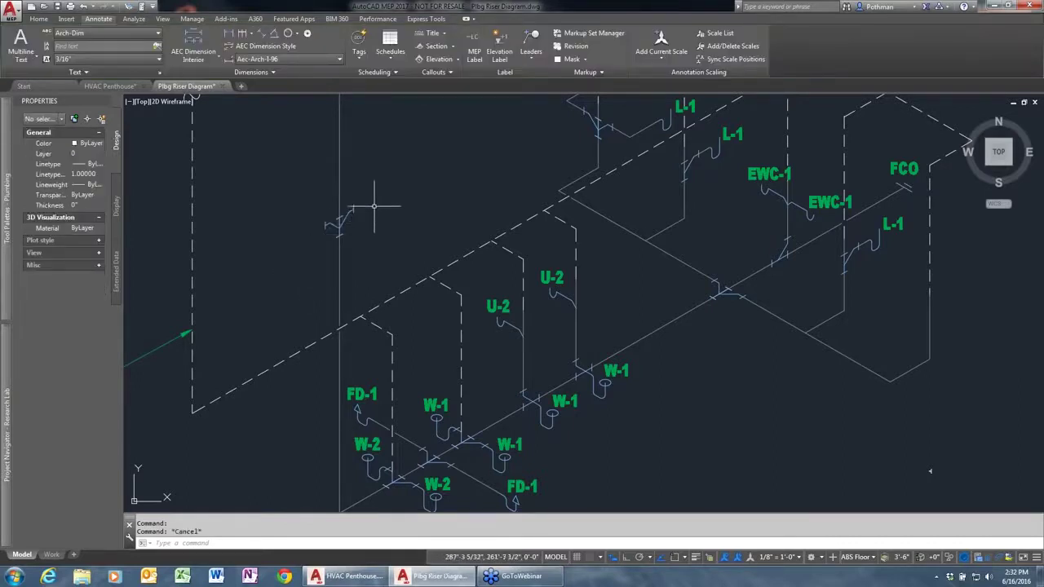
mouse_move(345, 217)
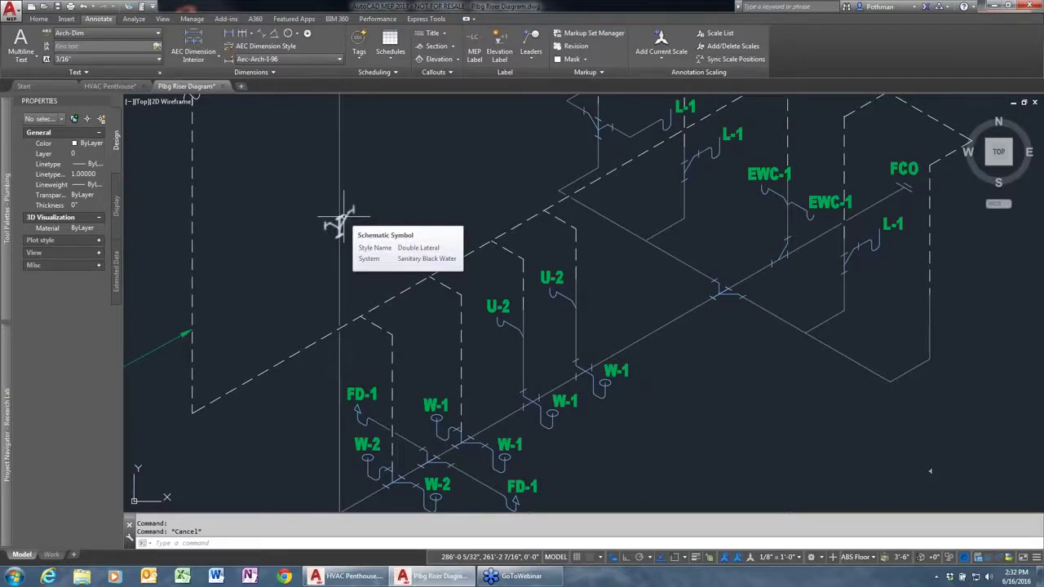
Start a matching pipe from the riser's double lateral fitting in Isometric mode.
left_click(340, 171)
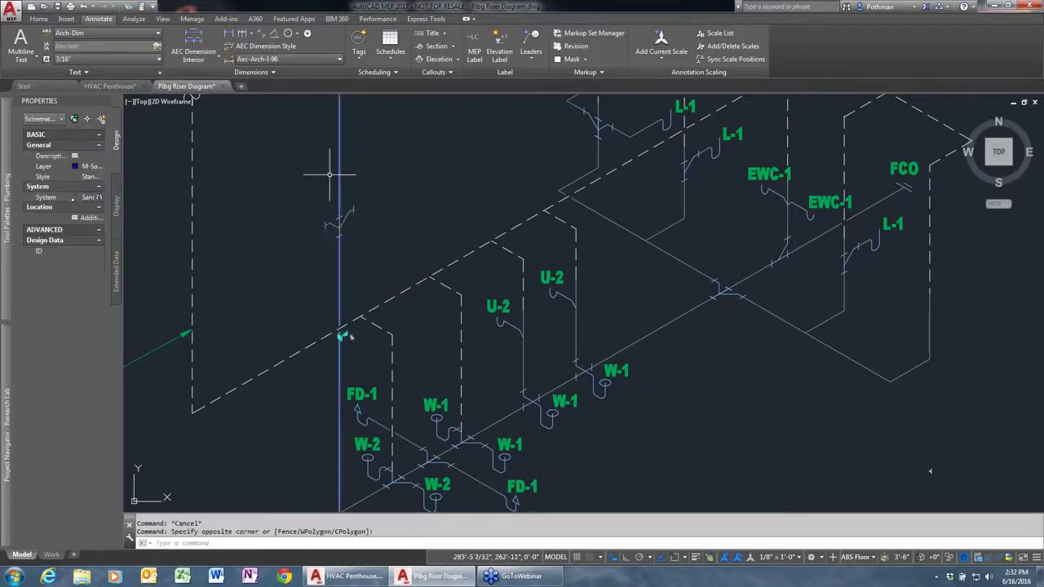
right_click(332, 172)
left_click(366, 269)
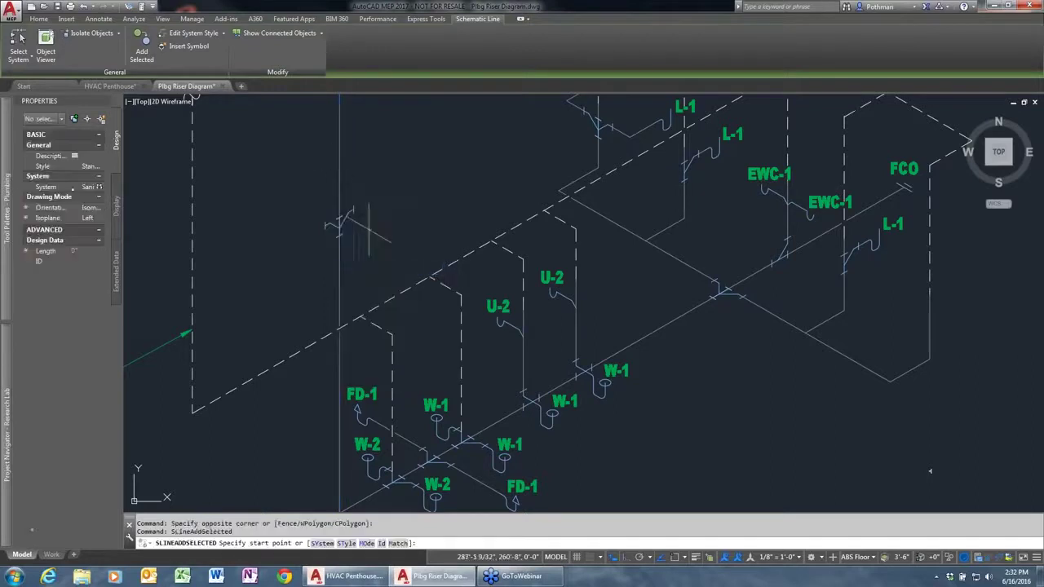
left_click(341, 221)
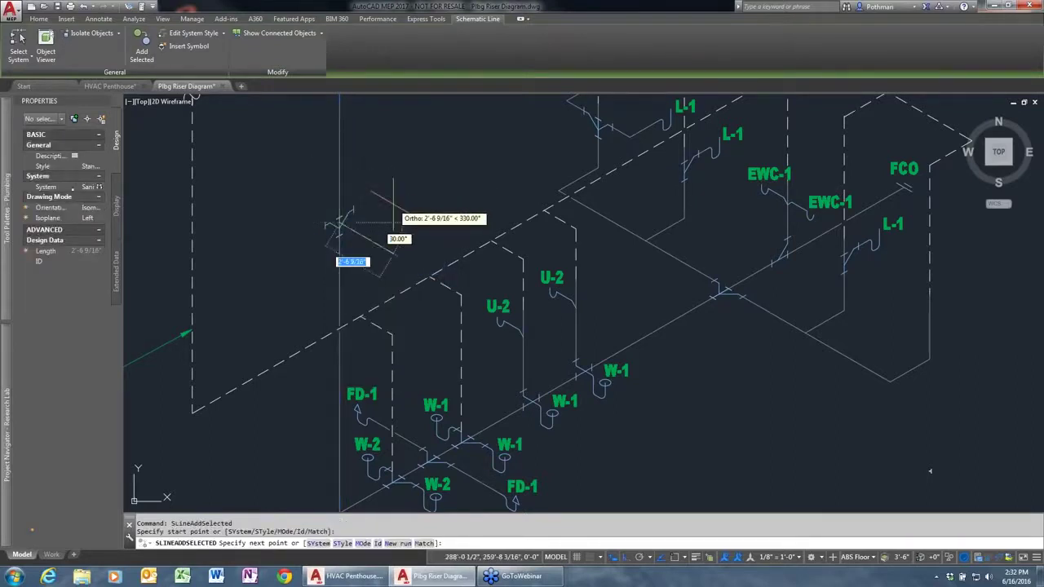
type("mo")
key("Return")
key("Return")
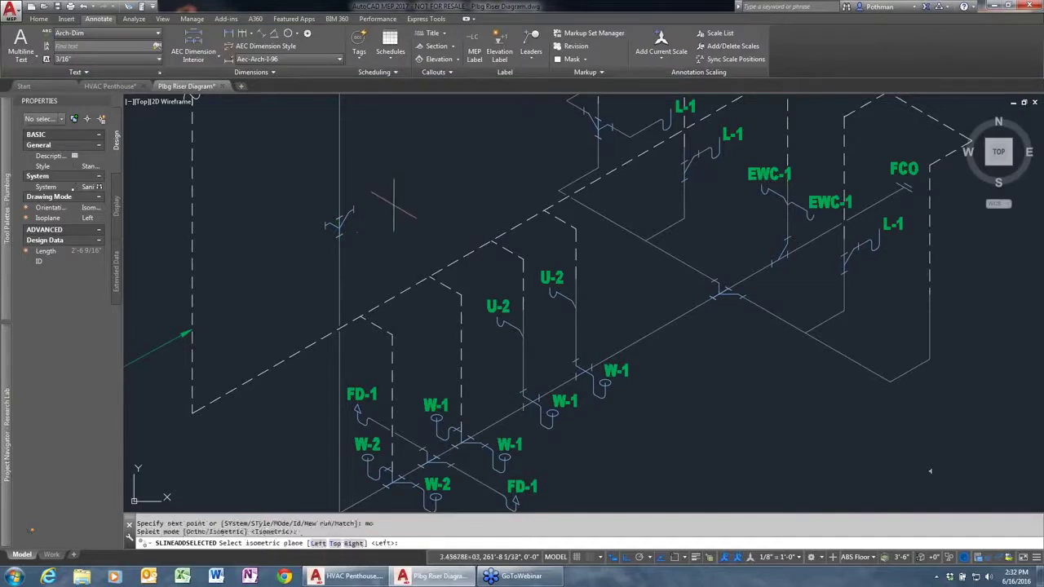
key("Return")
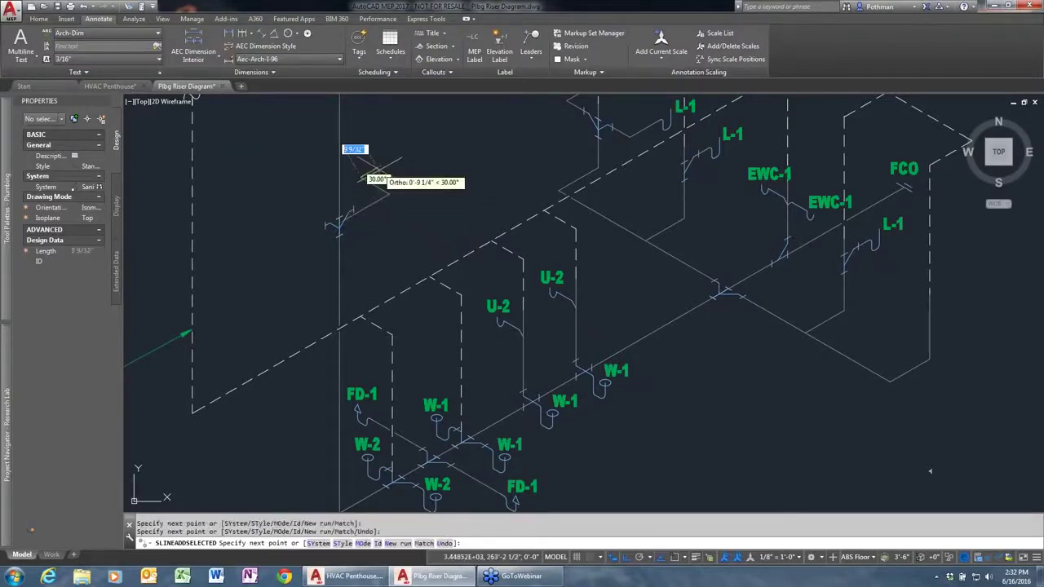
Cancel that pipe and erase the stray fitting it left behind.
key("Escape")
left_click(377, 196)
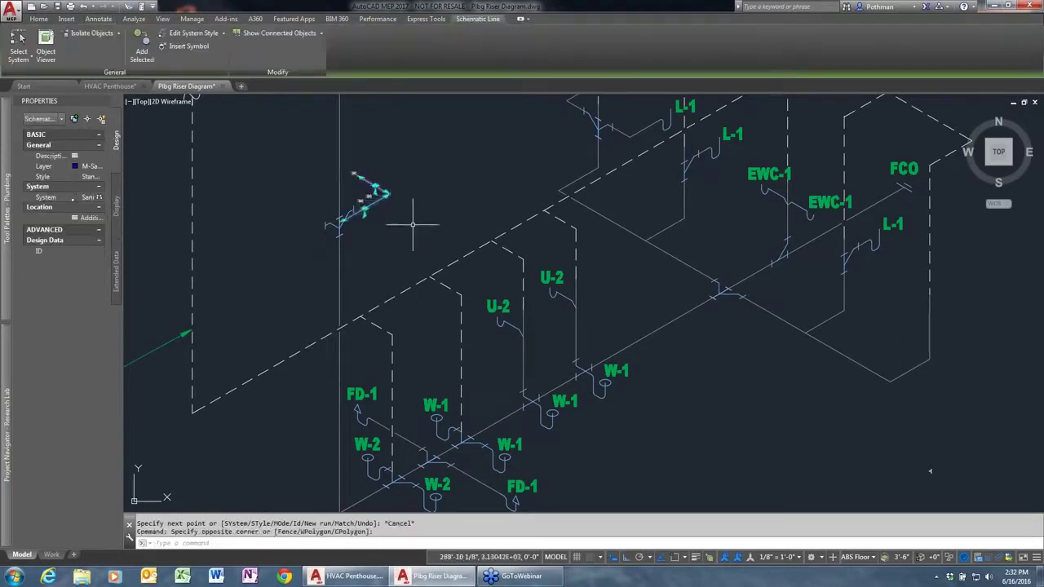
key("Delete")
Draw an isometric branch pipe on the Top isoplane out from the double lateral fitting.
left_click(374, 183)
left_click(335, 180)
right_click(343, 182)
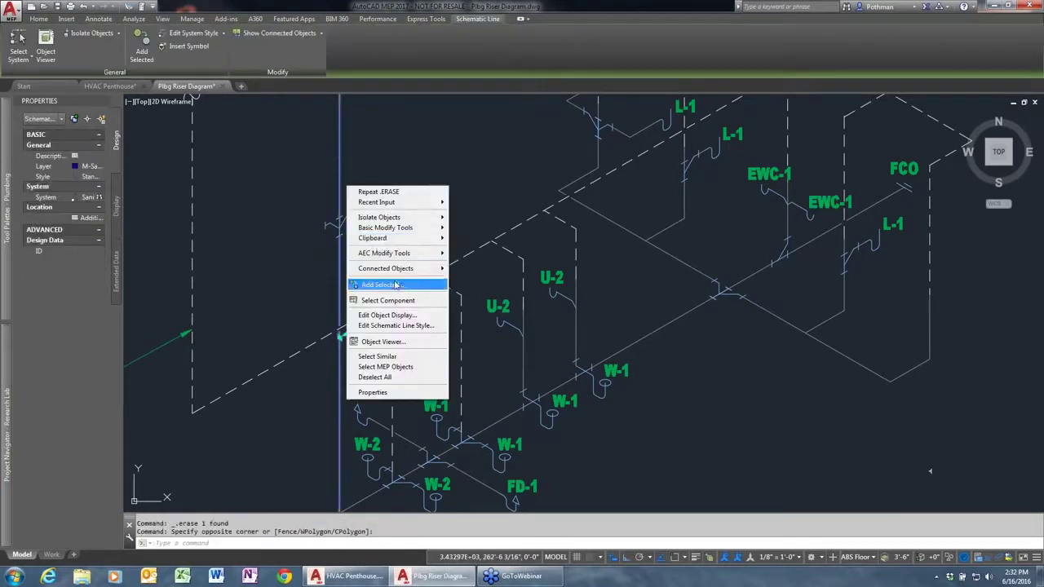
left_click(375, 282)
left_click(341, 220)
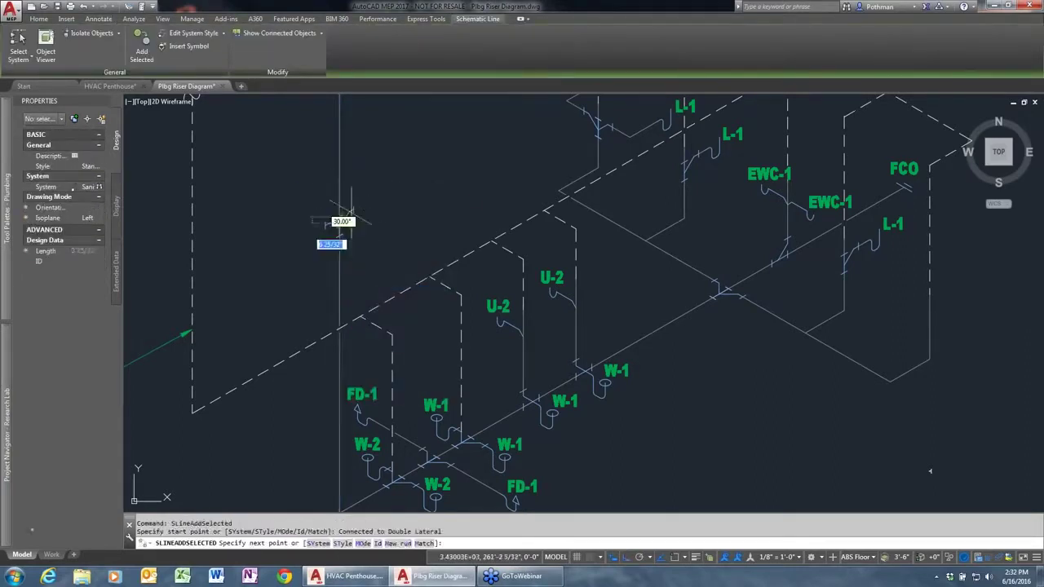
type("mo")
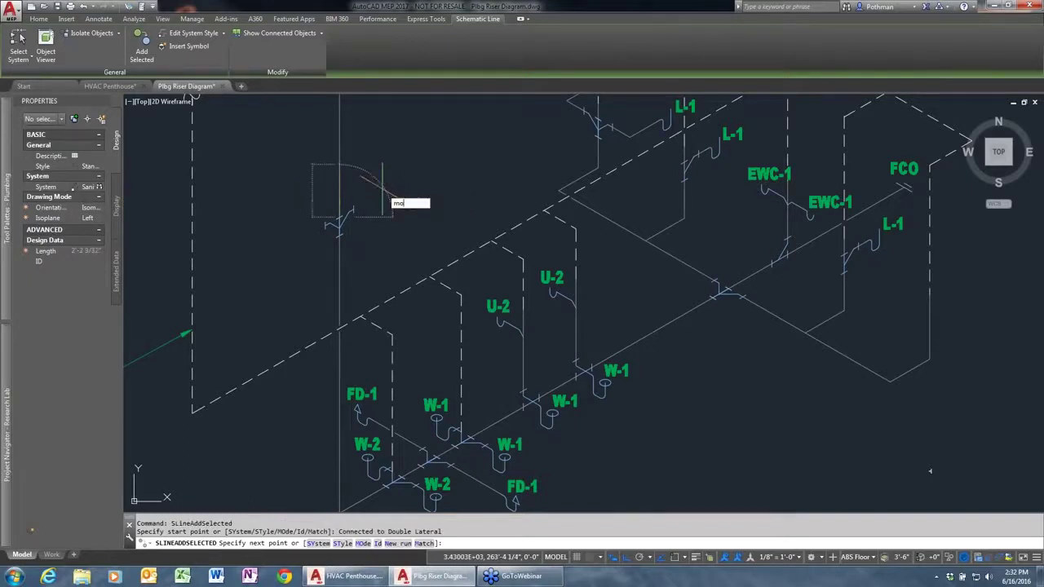
key("Return")
key("Return")
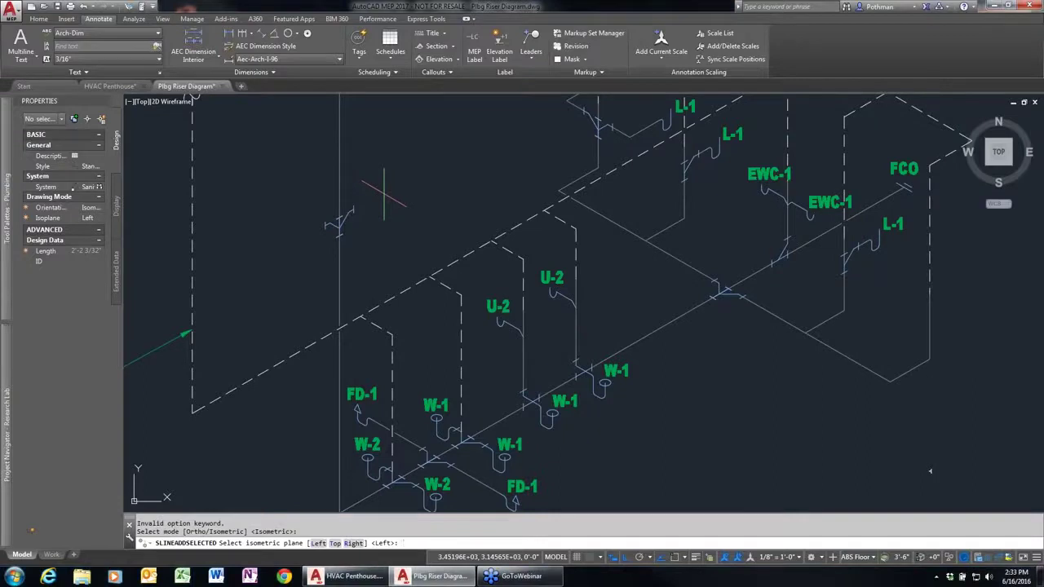
key("Return")
type("t")
key("Return")
left_click(376, 192)
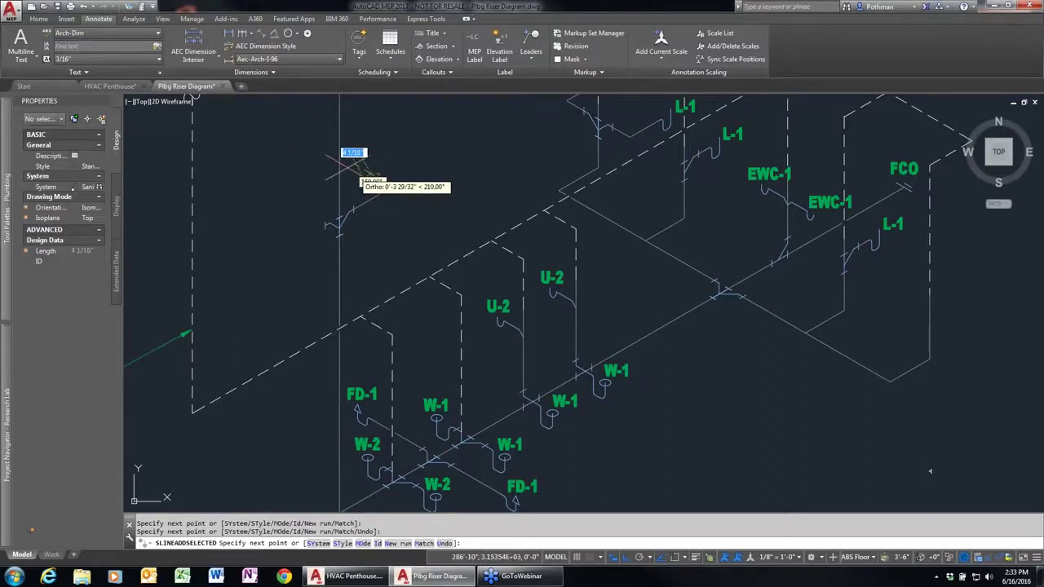
key("Return")
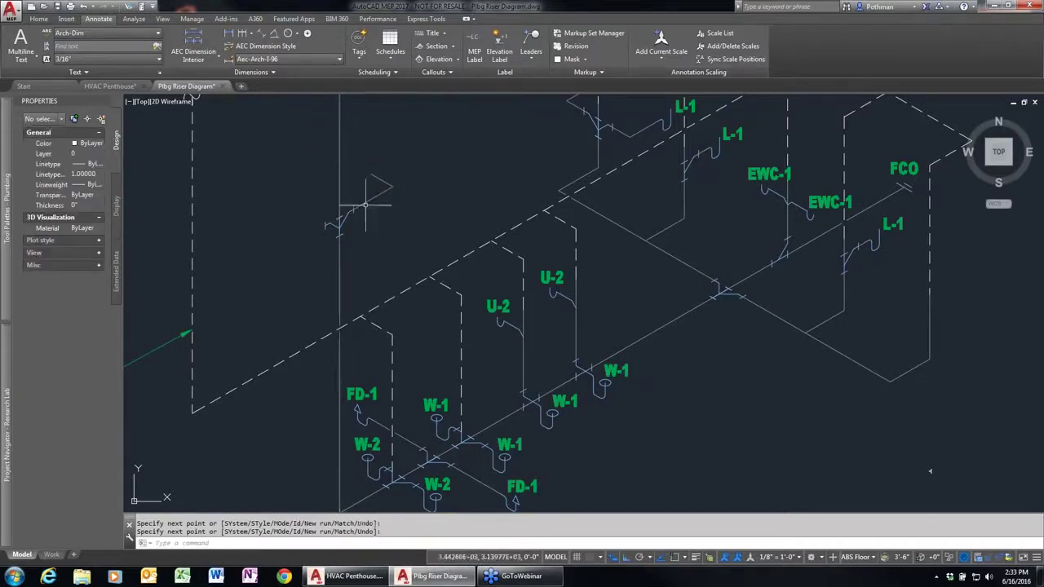
Draw a second matching branch pipe from the fitting toward the lower left.
left_click(366, 204)
right_click(368, 206)
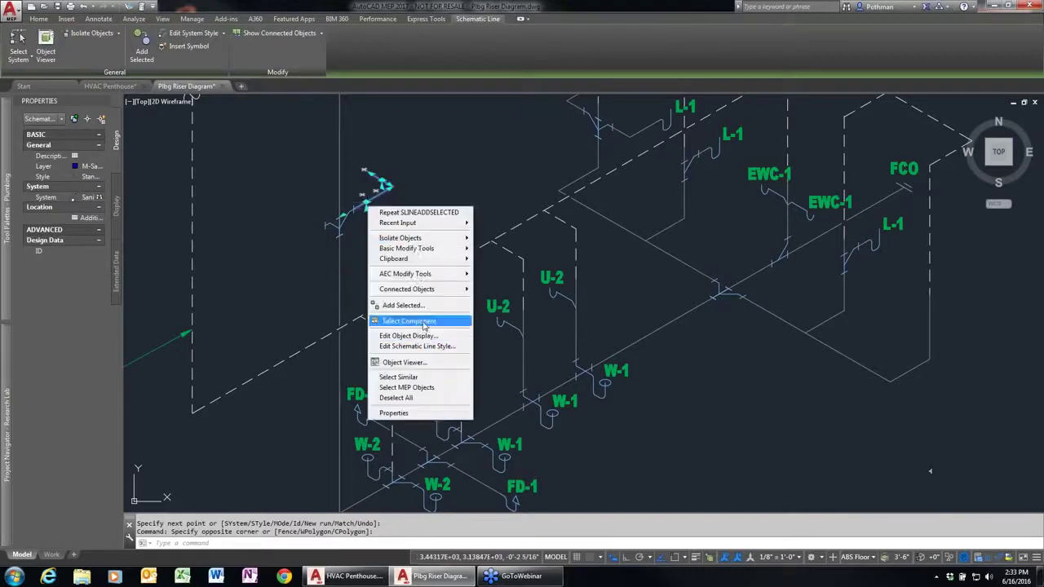
left_click(403, 306)
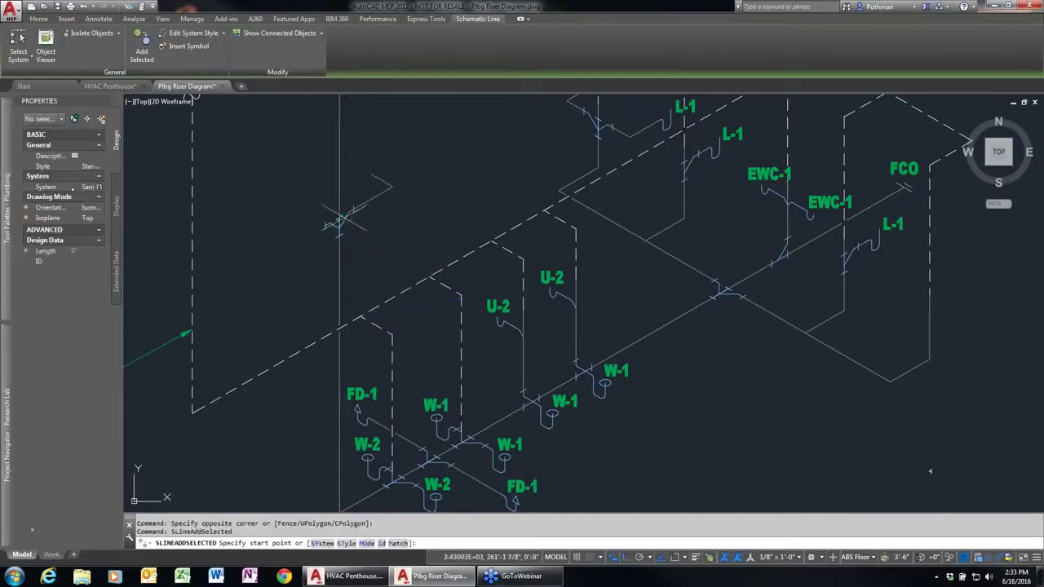
left_click(340, 217)
left_click(329, 224)
left_click(323, 228)
left_click(263, 225)
key("Return")
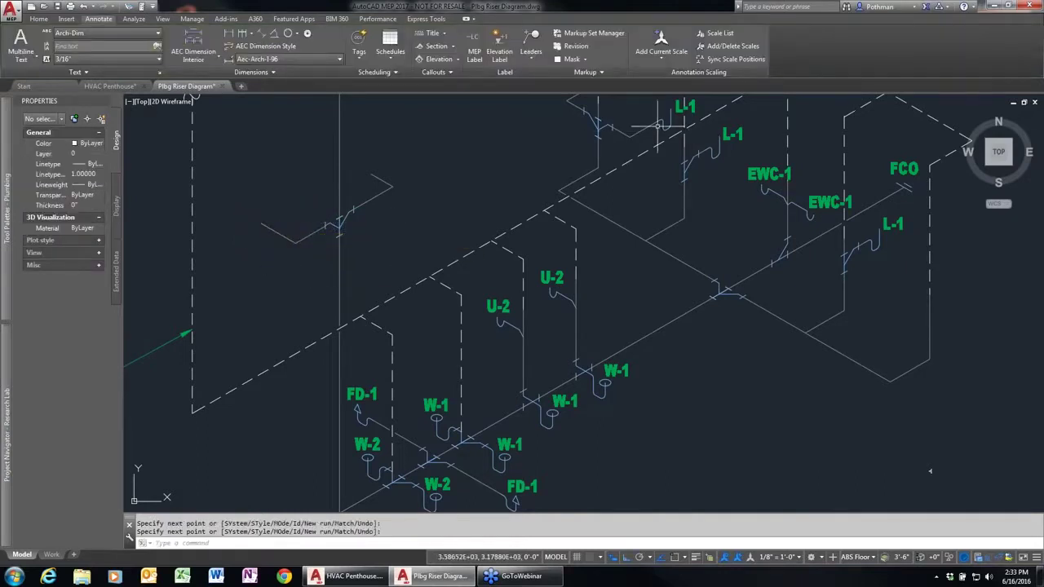
Place an L-1-style fixture symbol at the branch end, rotated to fit the branch.
left_click(666, 124)
right_click(667, 124)
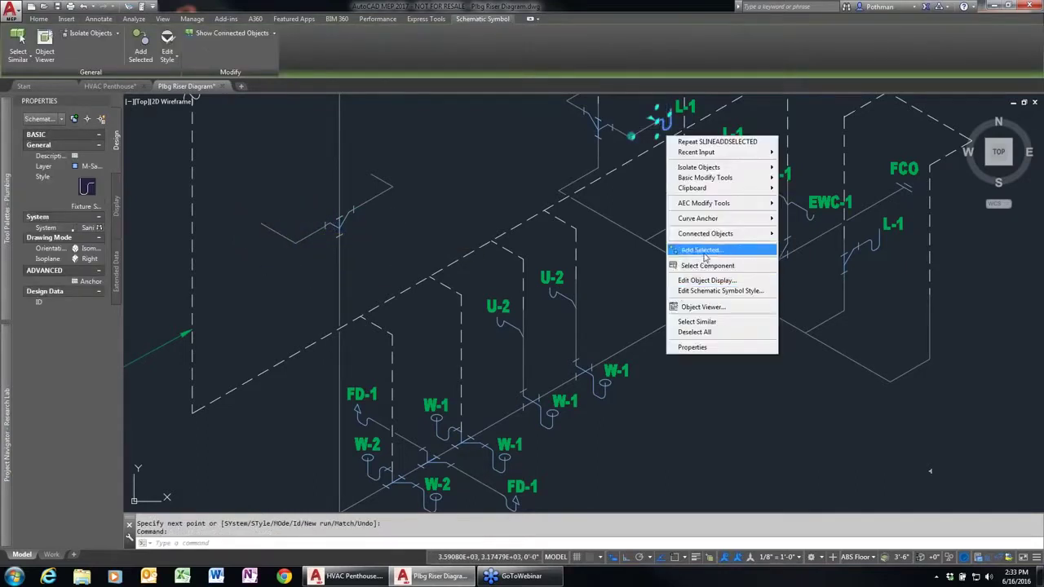
left_click(722, 250)
left_click(363, 171)
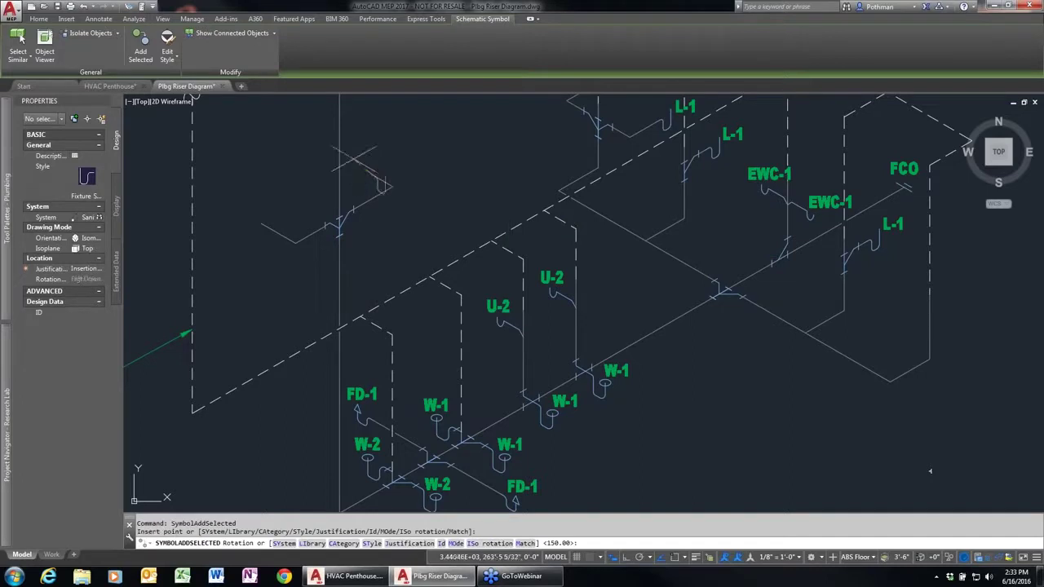
left_click(482, 238)
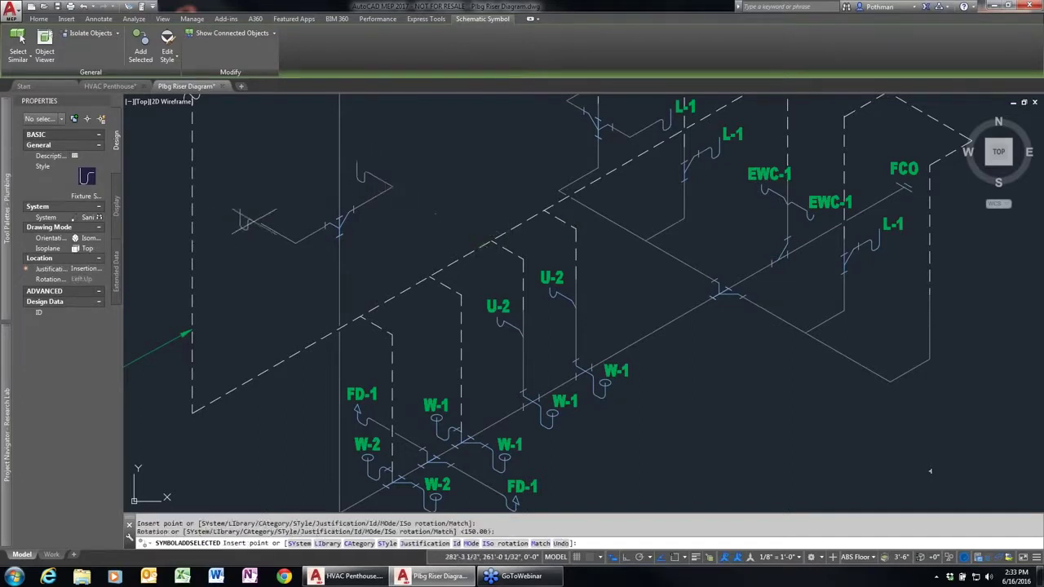
key("Escape")
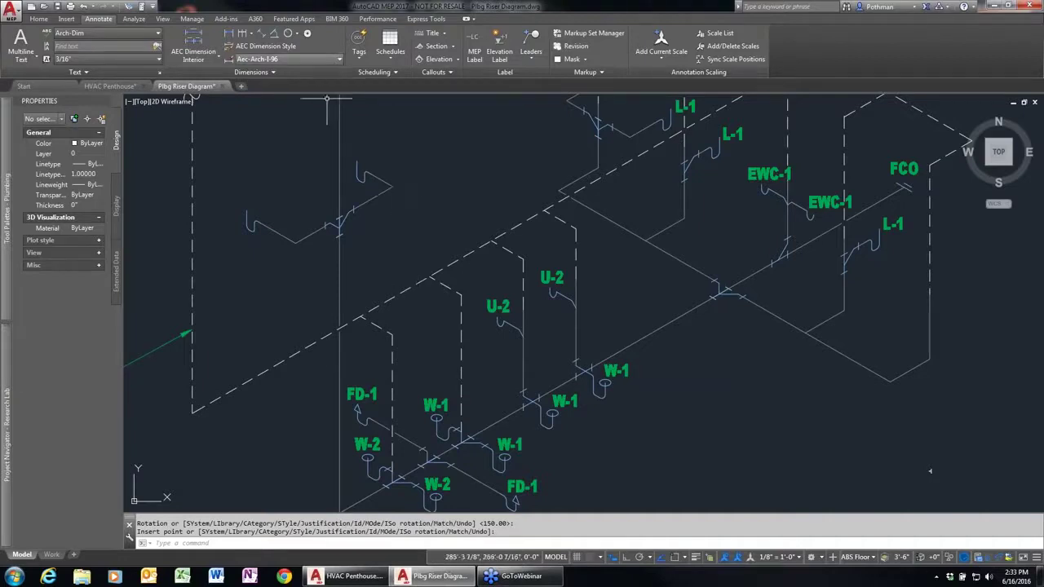
Close the Plbg Riser Diagram without saving and open Mech Schematics at the pump piping.
left_click(222, 85)
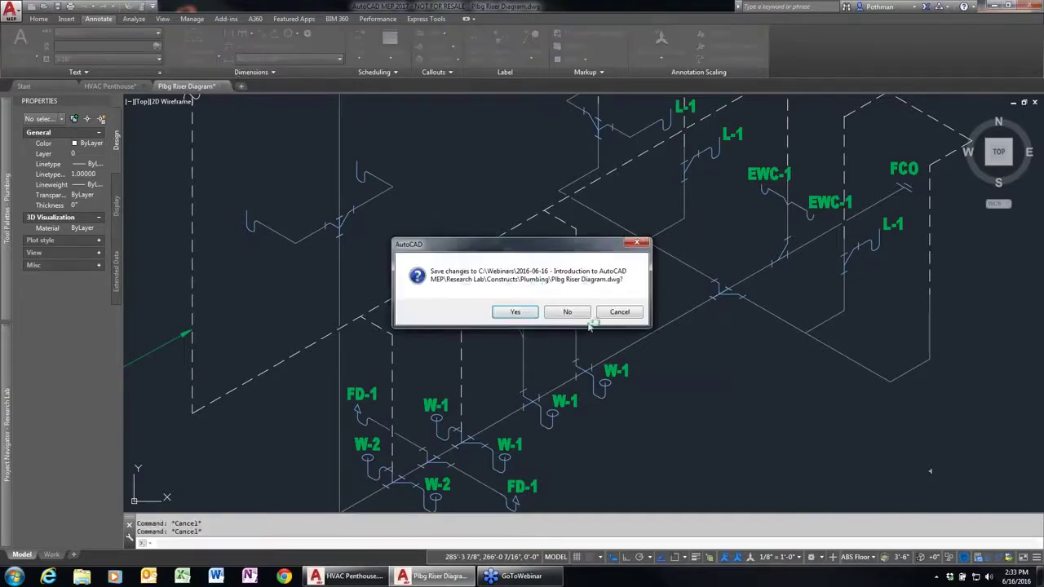
left_click(569, 313)
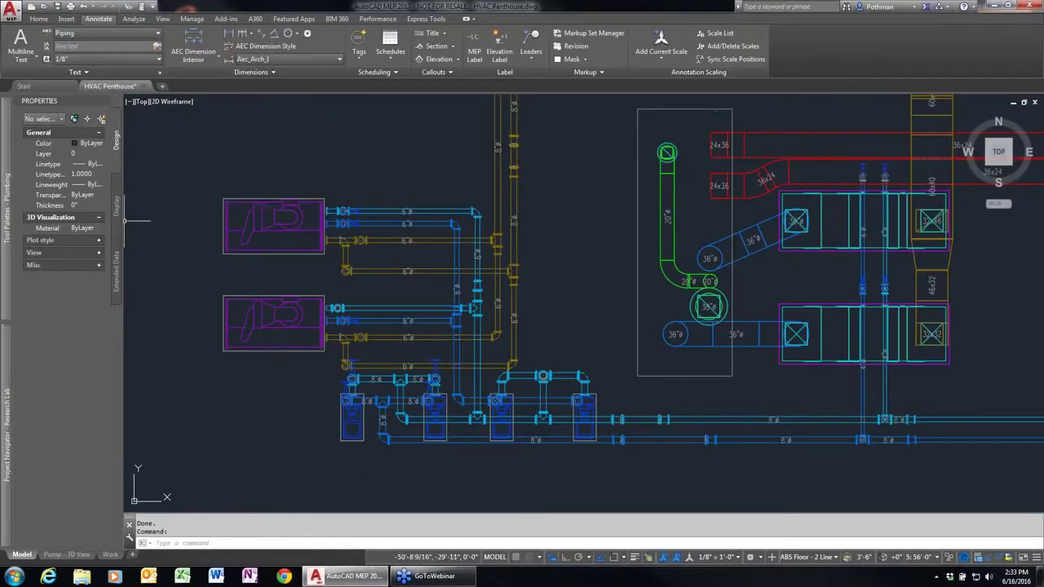
mouse_move(1, 276)
mouse_move(2, 395)
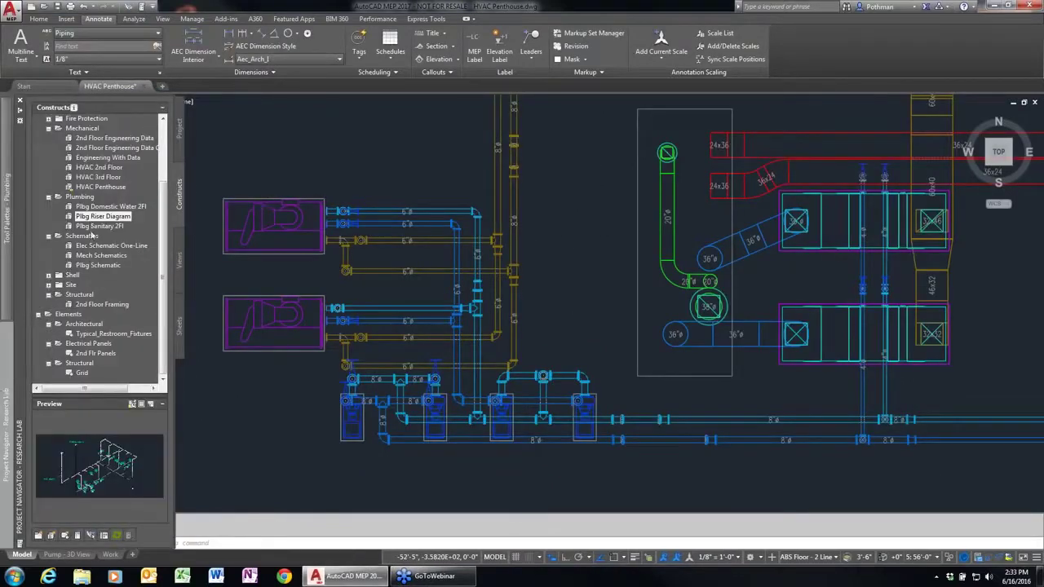
mouse_move(93, 259)
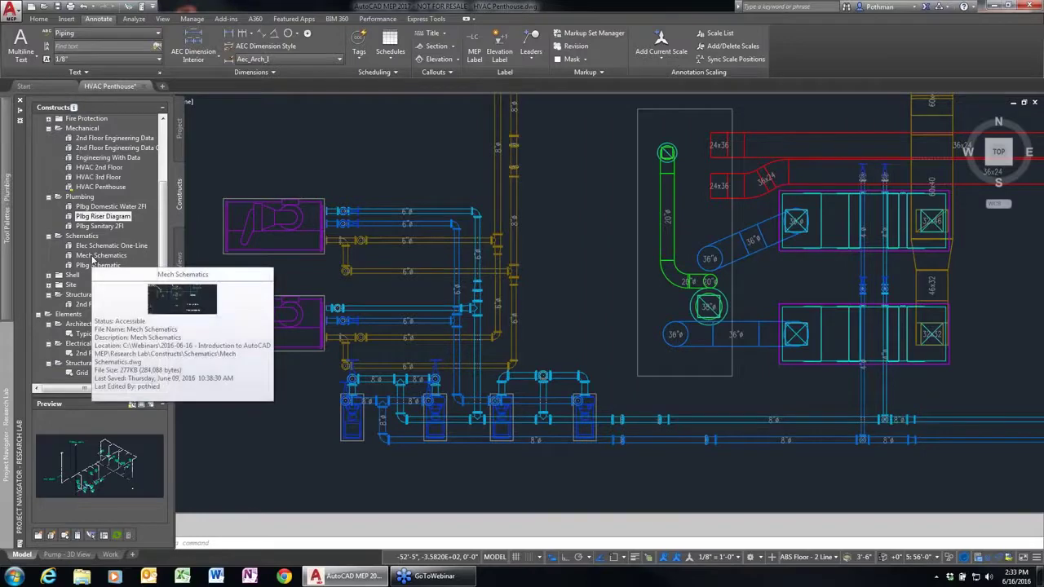
double_click(93, 257)
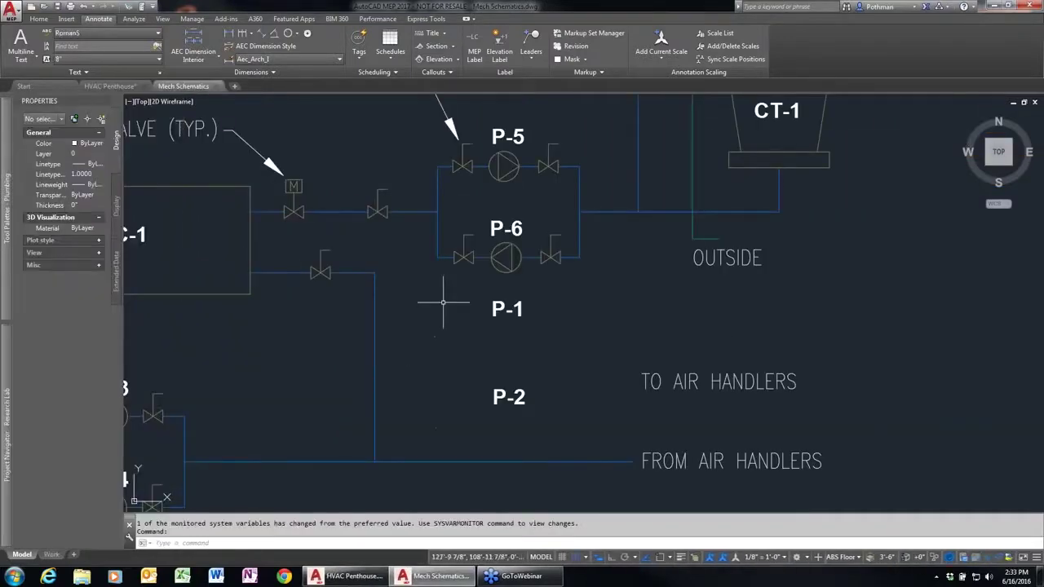
scroll(443, 298, "down", 3)
scroll(400, 296, "up", 2)
scroll(381, 286, "up", 4)
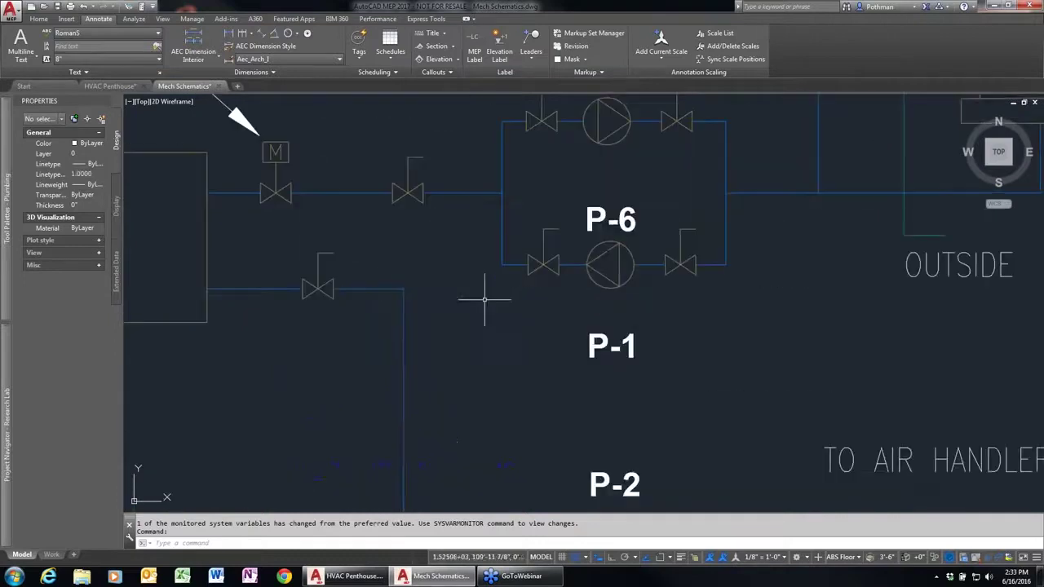
scroll(545, 330, "down", 2)
middle_click_drag(607, 351, 630, 313)
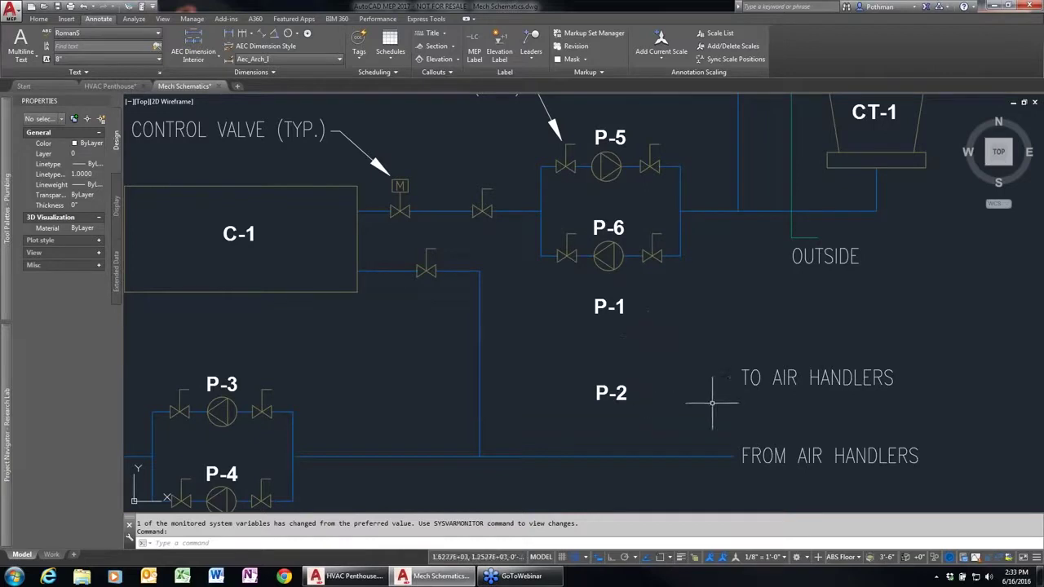
Draw a matching pipe from the vertical riser up past P-1 and down toward the air handlers.
left_click(479, 345)
right_click(489, 350)
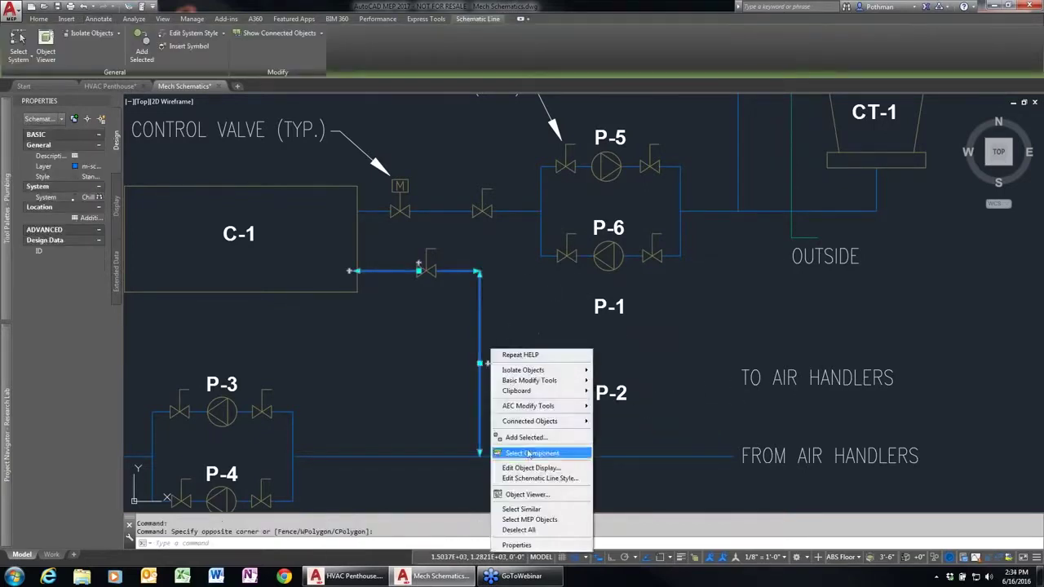
left_click(526, 438)
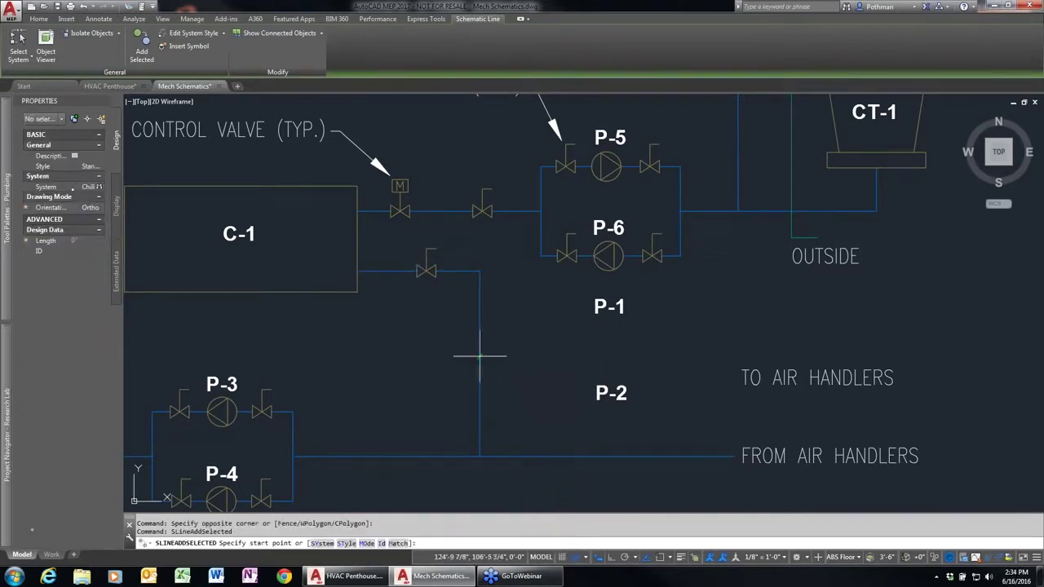
left_click(479, 356)
left_click(547, 356)
left_click(547, 310)
left_click(691, 310)
left_click(691, 352)
left_click(758, 352)
key("Return")
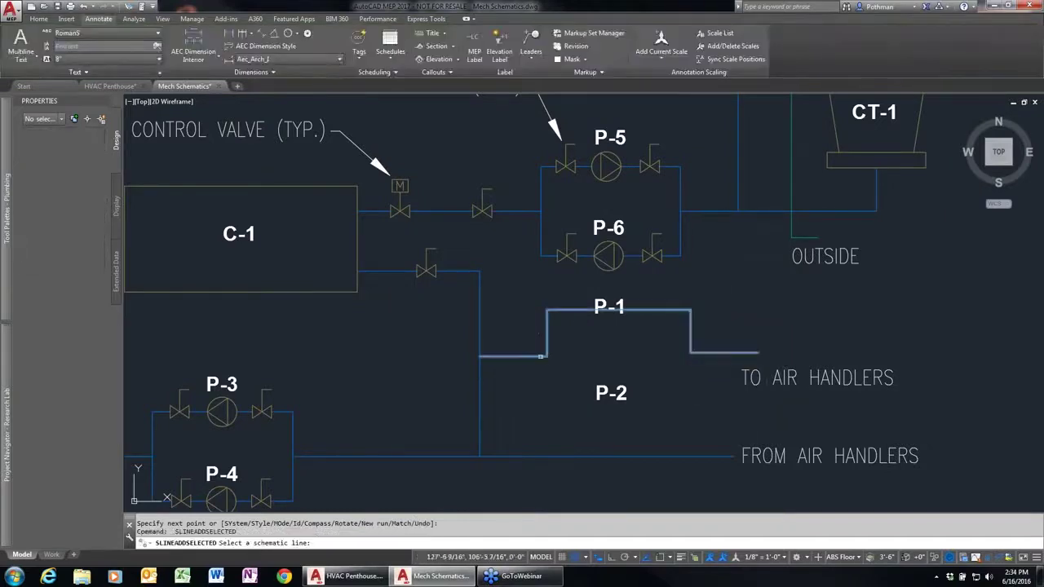
Add the P-2 branch from the junction down and back up into the loop.
left_click(540, 355)
left_click(546, 356)
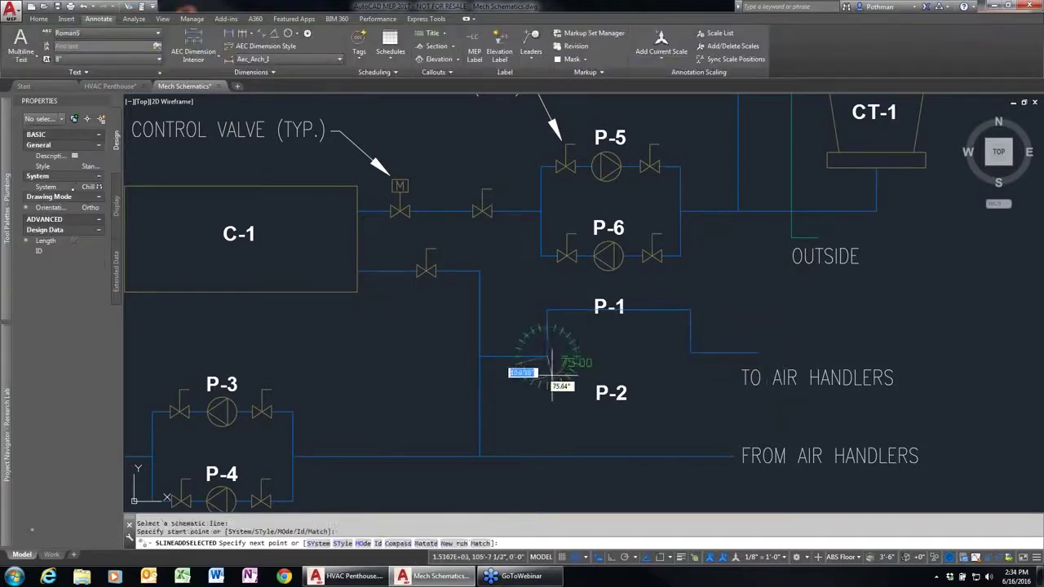
left_click(691, 403)
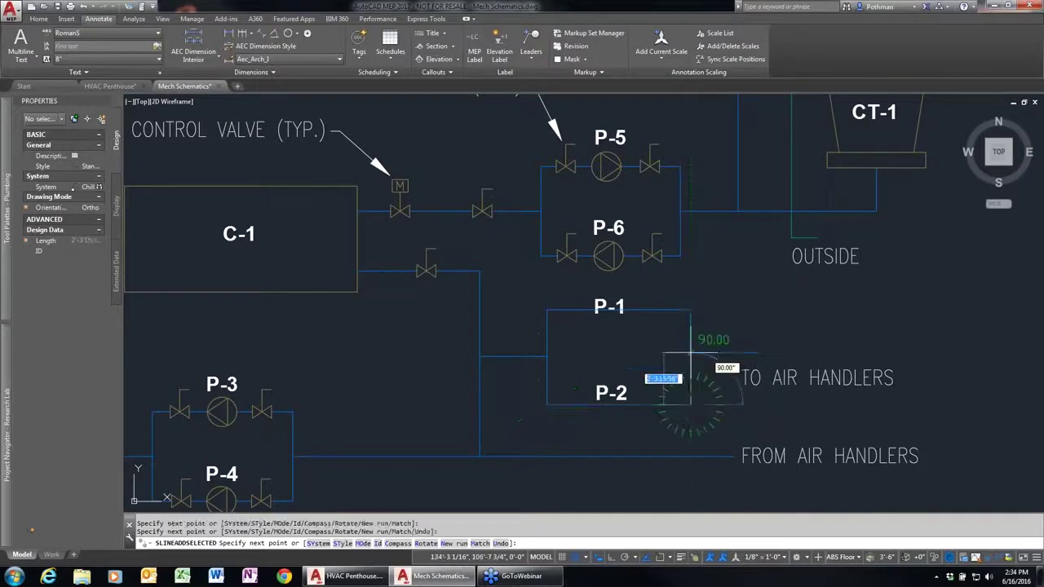
left_click(691, 352)
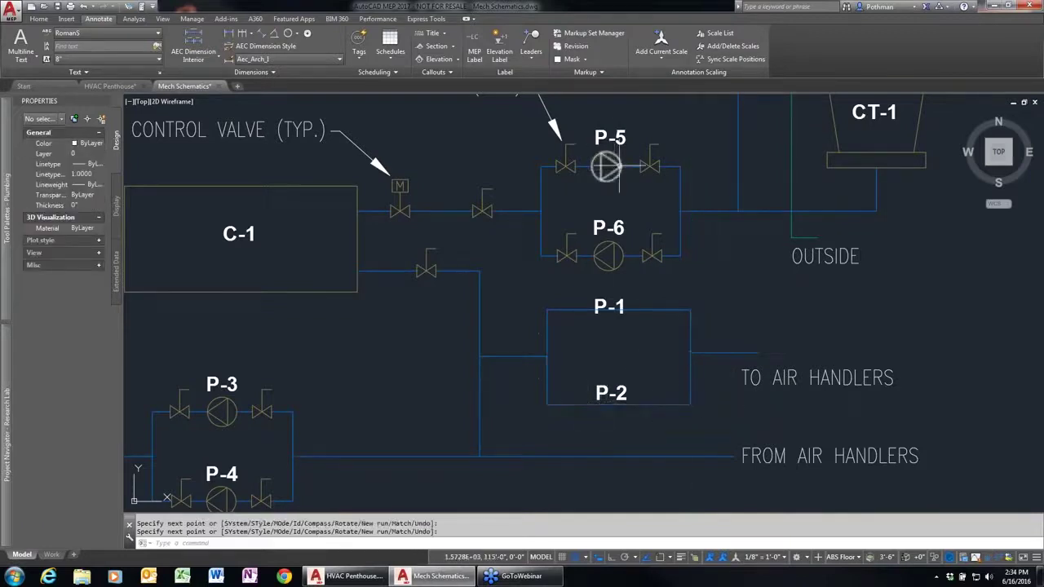
Place copies of the P-5 pump at P-1 and P-2 with default rotation.
left_click(610, 167)
right_click(607, 165)
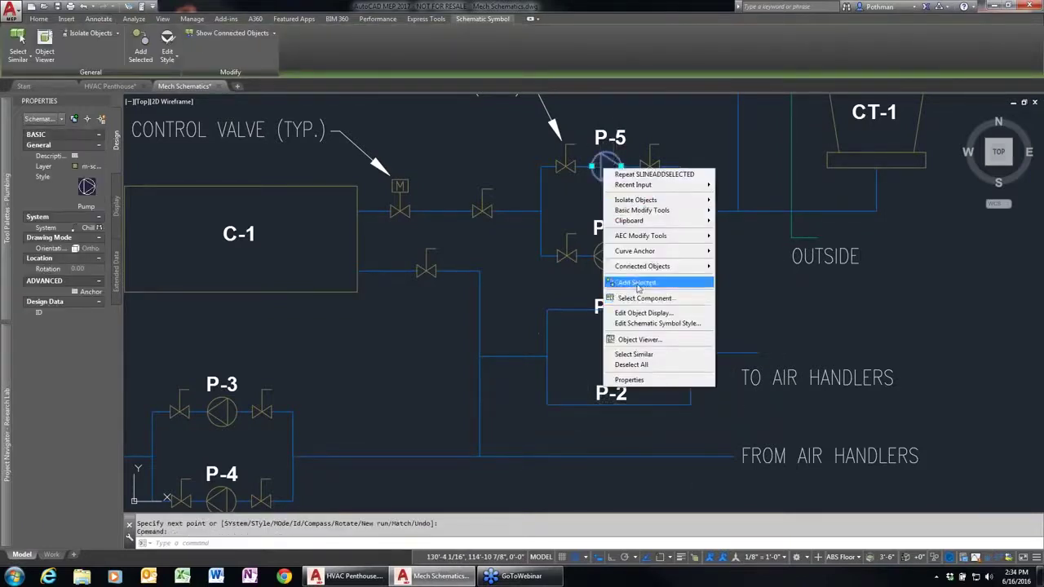
left_click(638, 282)
left_click(614, 309)
key("Return")
left_click(619, 407)
key("Return")
Add gate valves matching P-5's on both sides of P-1 and to the left of P-2.
key("Return")
left_click(562, 166)
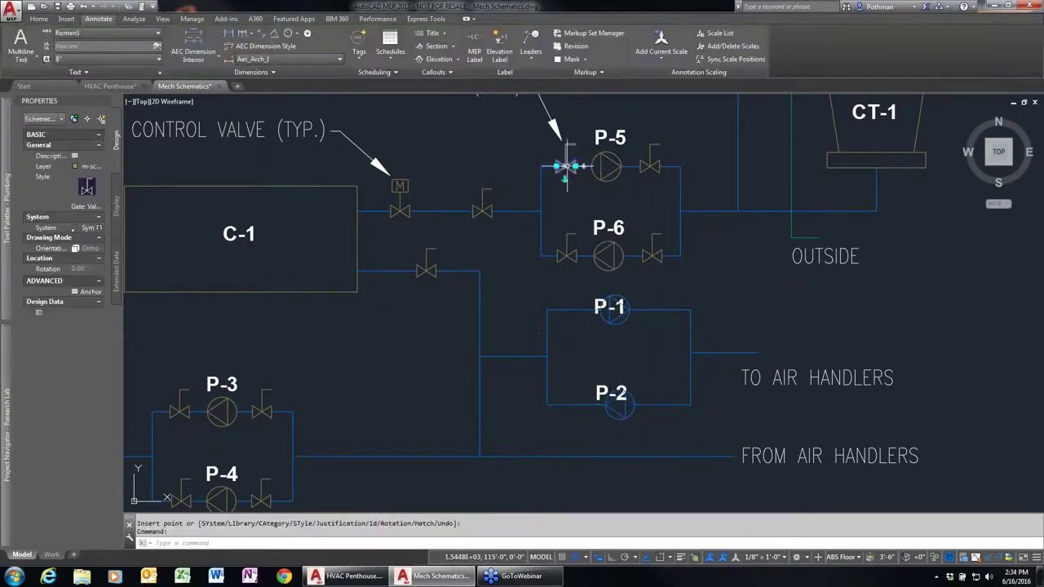
right_click(563, 167)
left_click(603, 290)
left_click(572, 308)
key("Return")
left_click(662, 309)
key("Return")
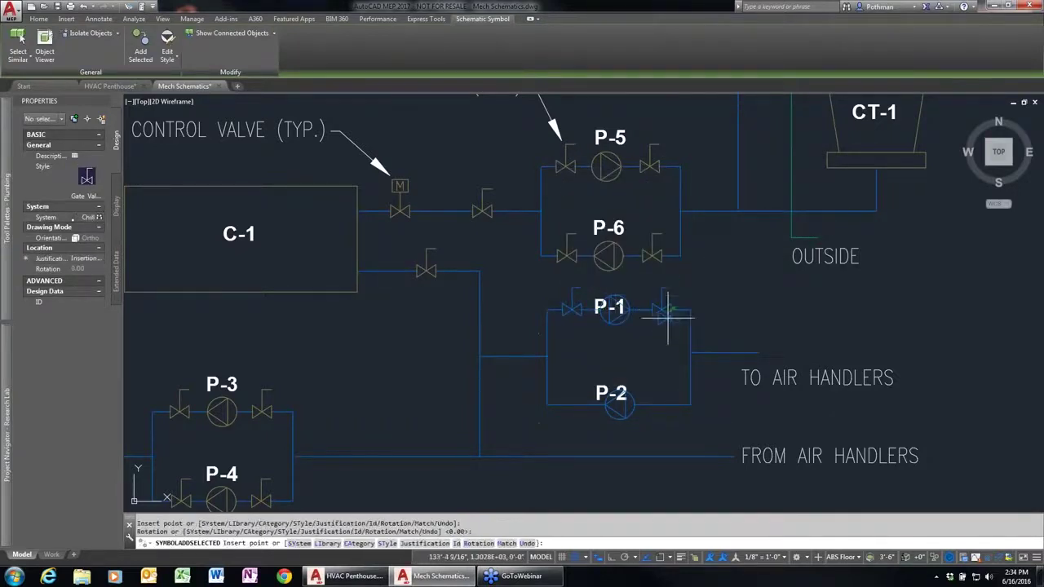
left_click(571, 403)
key("Return")
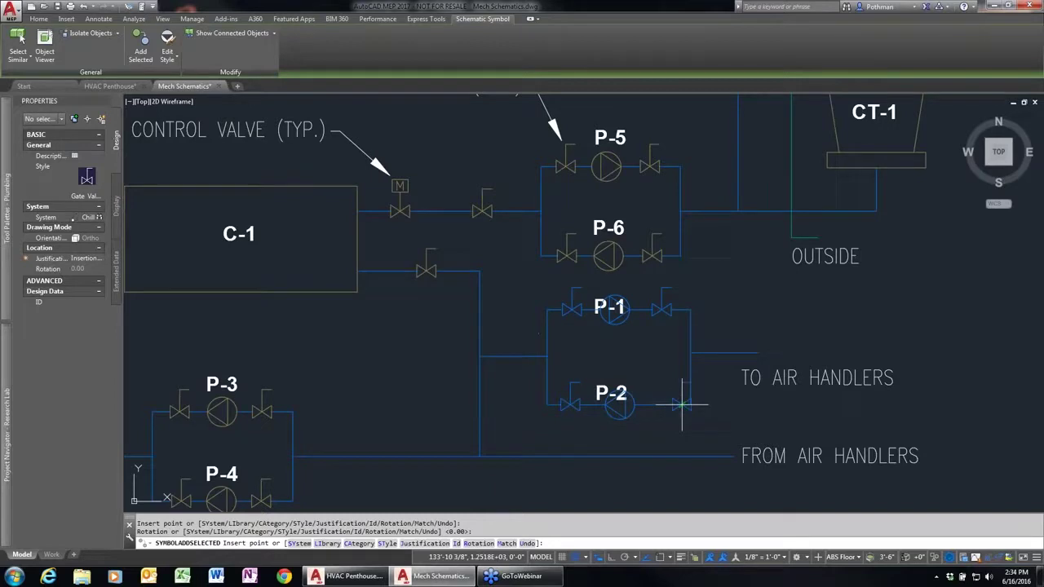
key("Escape")
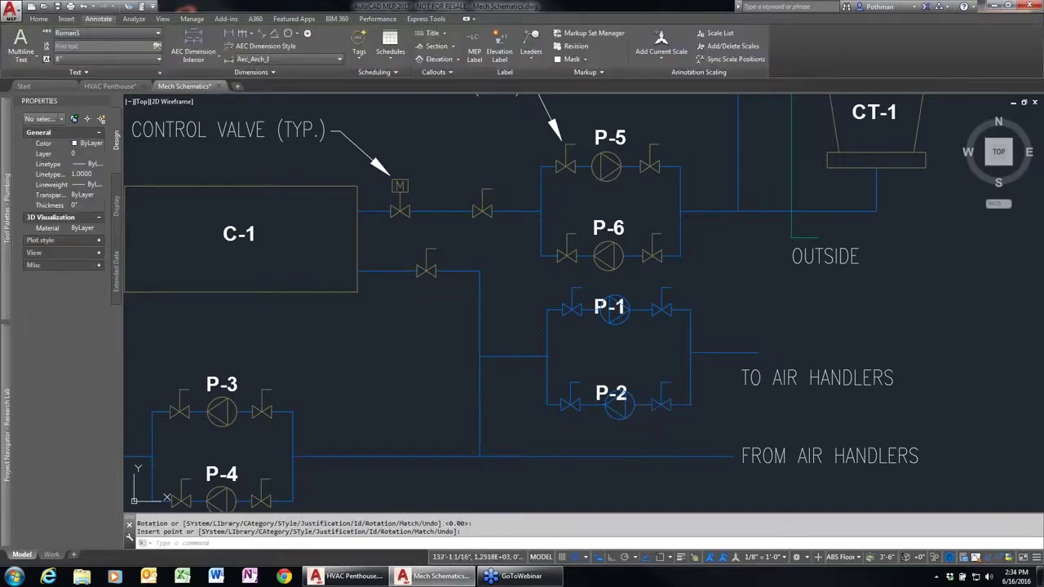
left_click(618, 404)
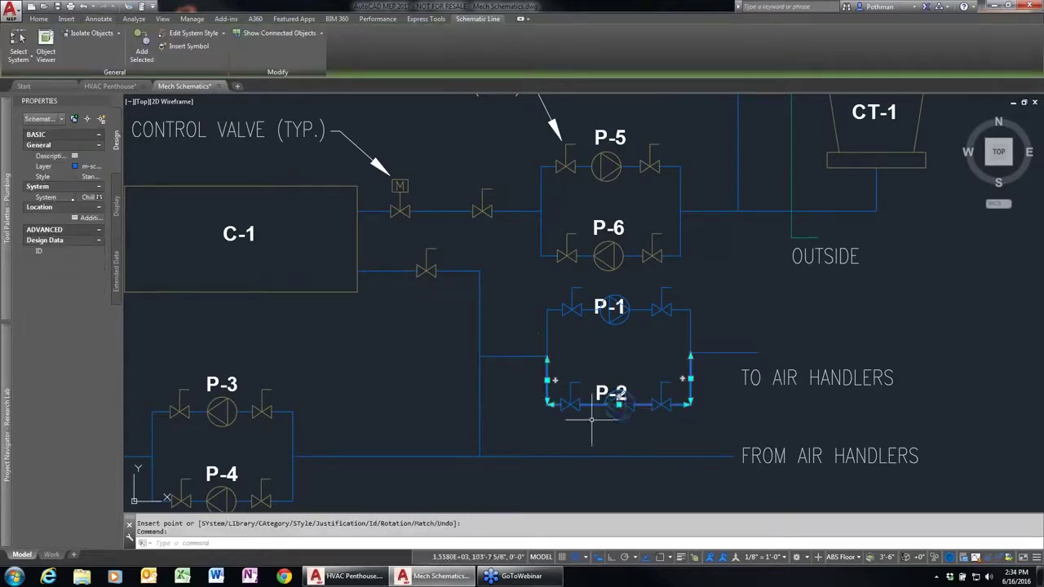
left_click(619, 404)
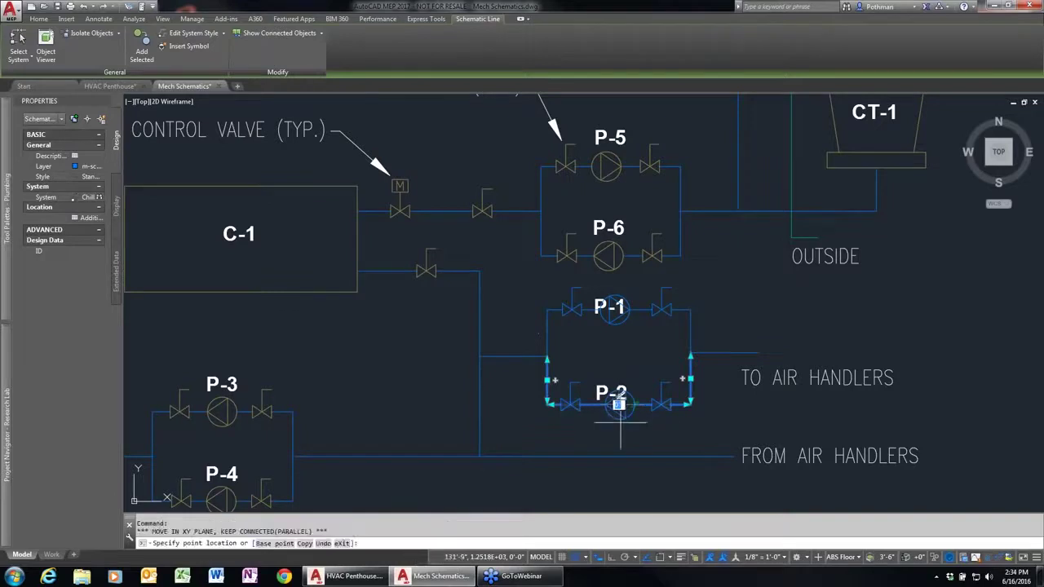
left_click(620, 426)
left_click(619, 424)
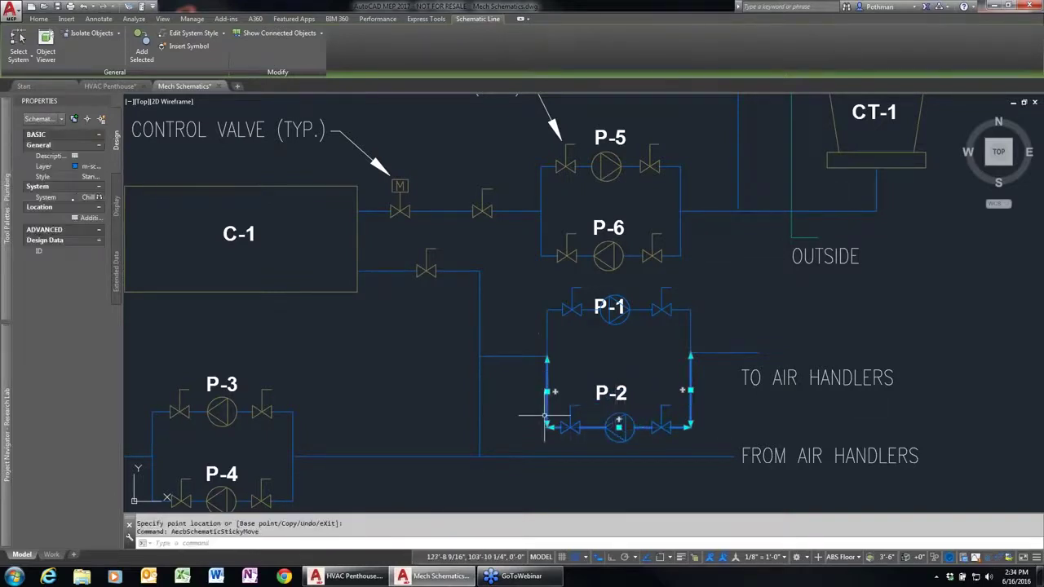
left_click(619, 406)
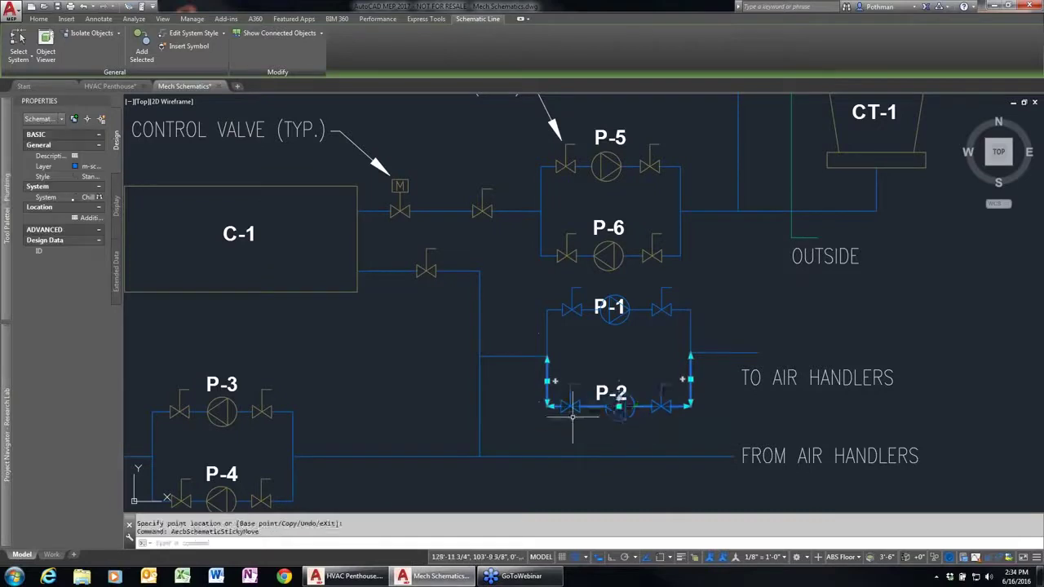
key("Escape")
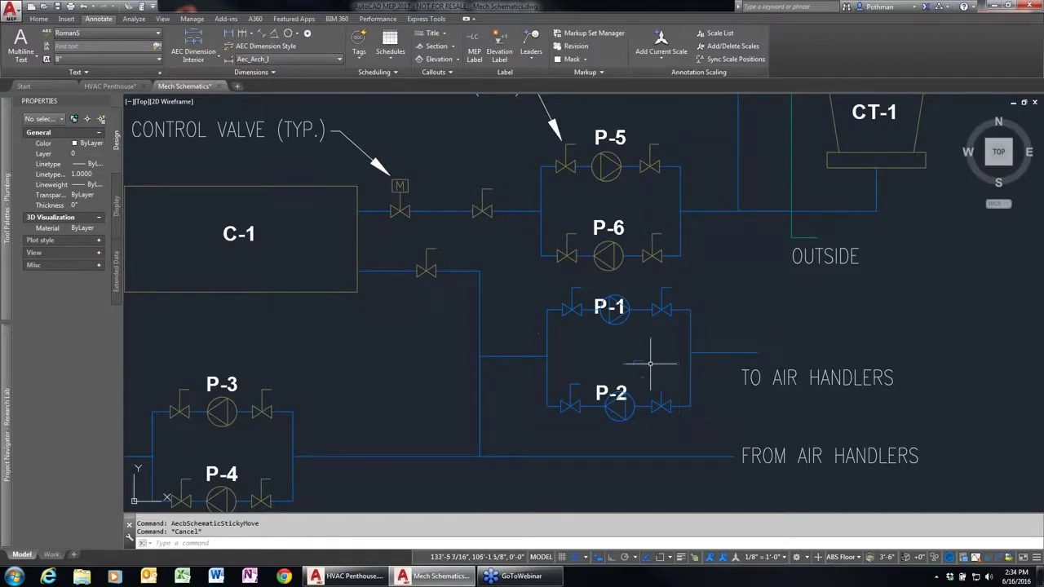
scroll(363, 397, "down", 2)
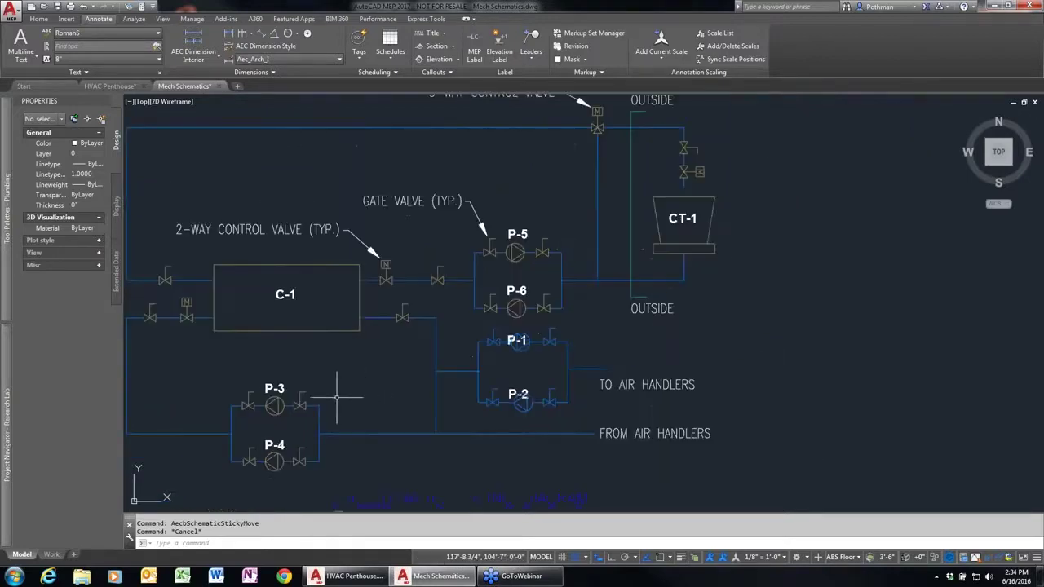
middle_click_drag(337, 397, 438, 394)
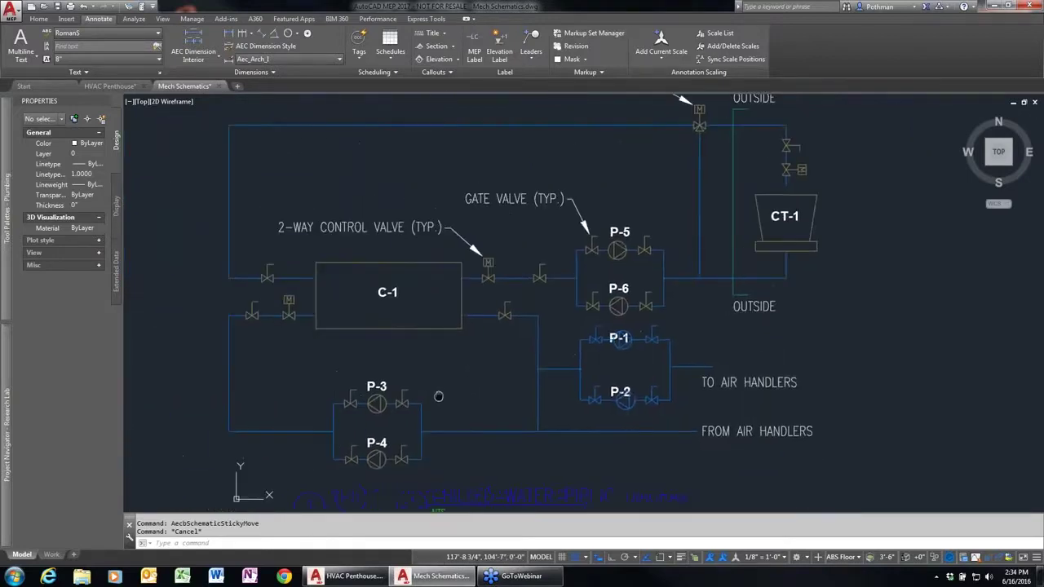
Discard changes to Mech Schematics, close it and open Plbg Schematic from Project Navigator.
left_click(218, 87)
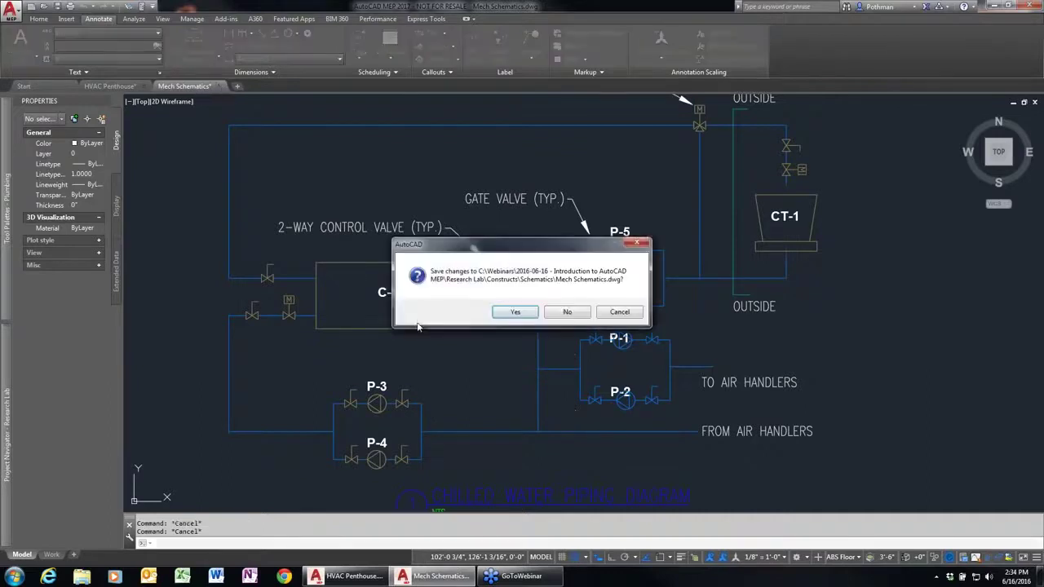
left_click(567, 313)
mouse_move(2, 378)
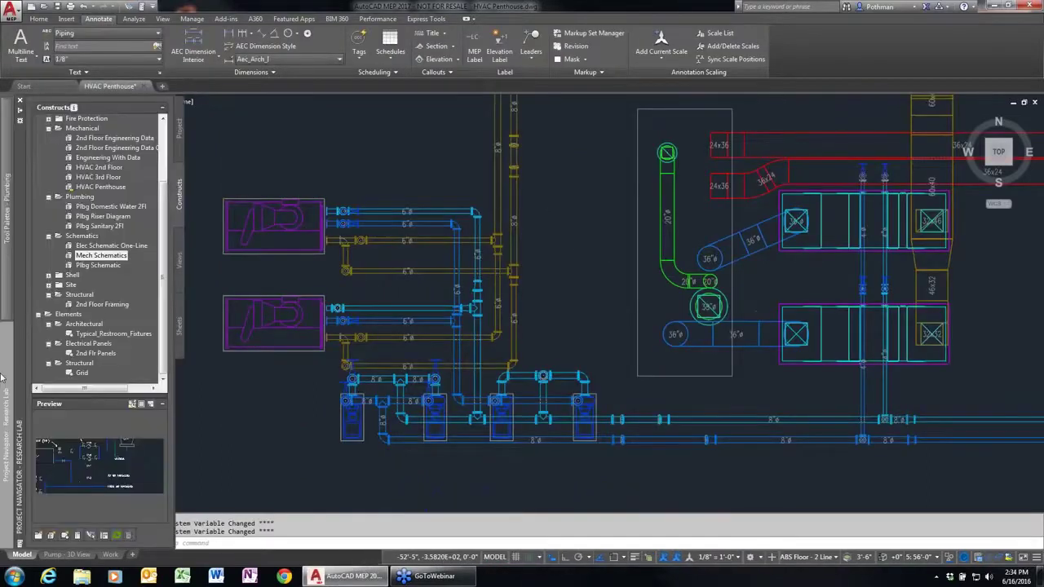
double_click(97, 266)
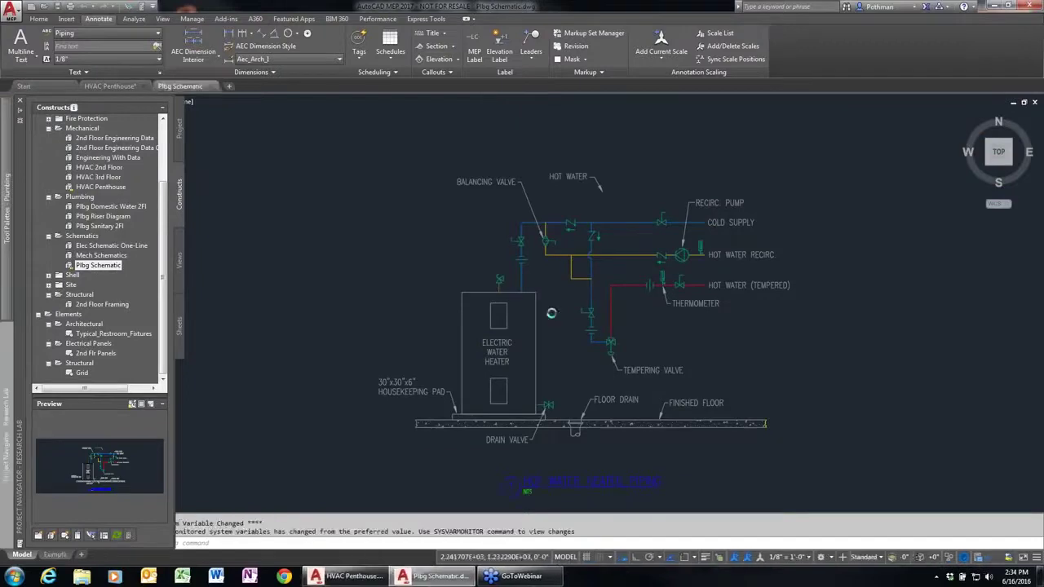
scroll(550, 254, "up", 5)
left_click(737, 154)
left_click(725, 159)
right_click(726, 163)
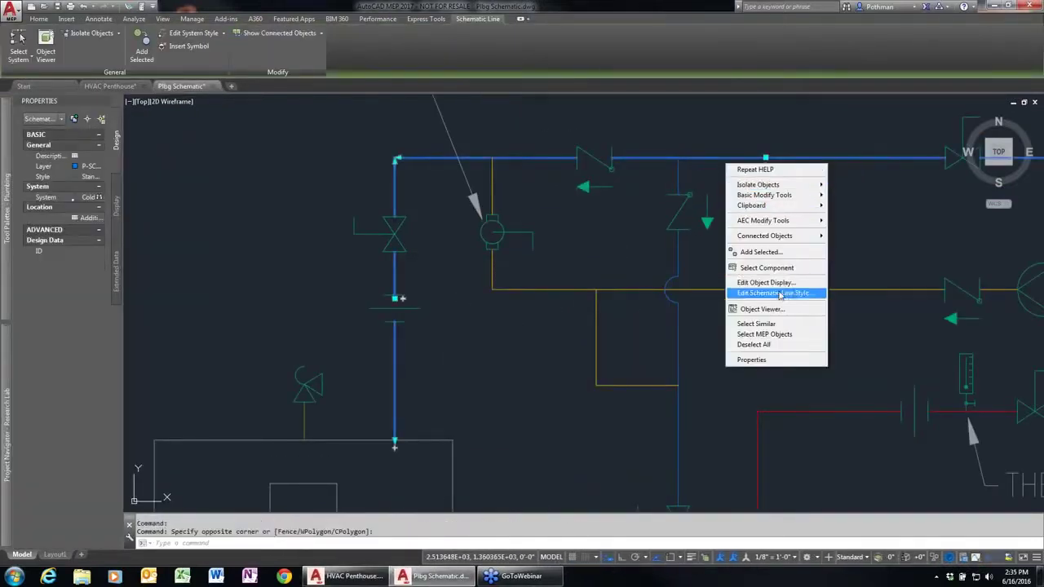
left_click(779, 293)
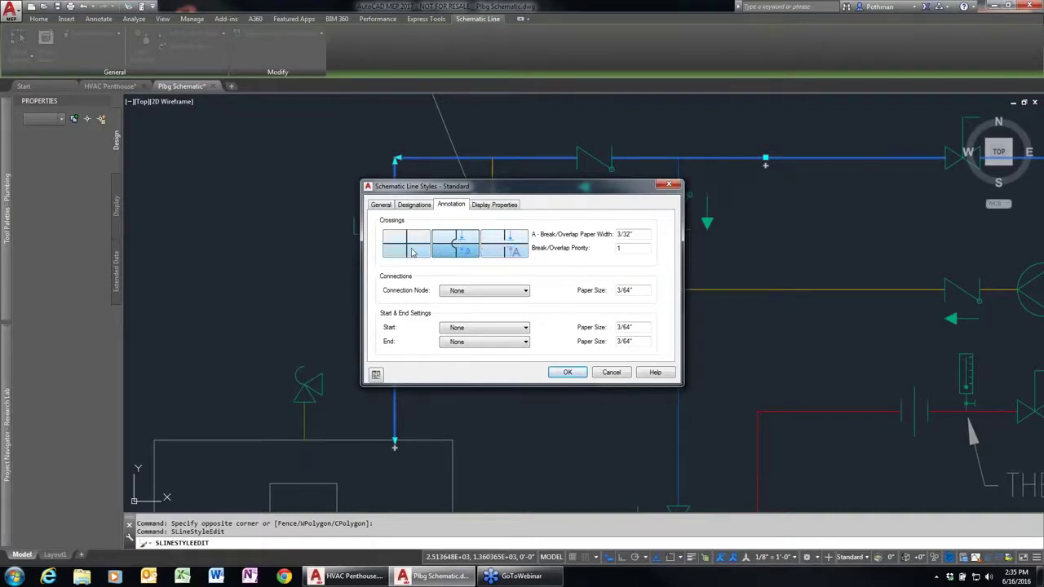
left_click(611, 373)
scroll(527, 364, "up", 5)
scroll(429, 383, "down", 4)
mouse_move(429, 415)
middle_mouse_down()
mouse_move(401, 285)
mouse_move(381, 257)
middle_mouse_up()
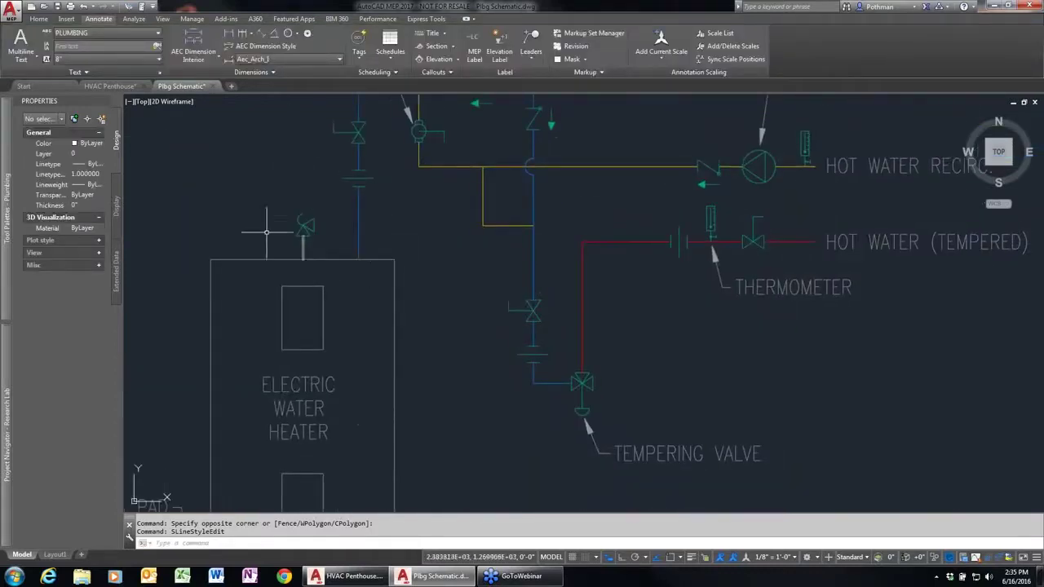
Draw a relief pipe from the heater's pressure relief valve across and down into the floor drain.
left_click(311, 222)
left_click(279, 248)
right_click(279, 248)
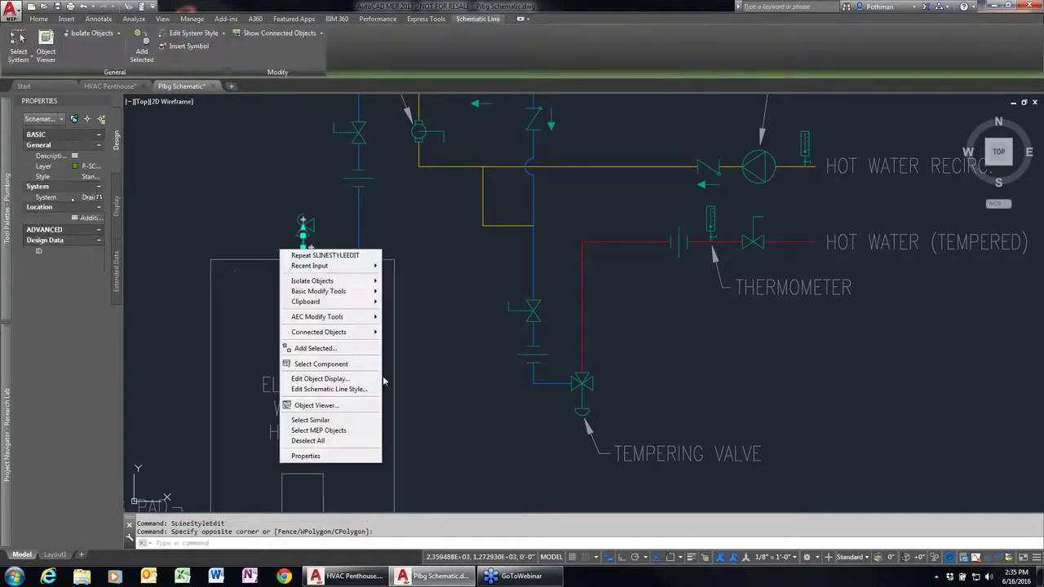
left_click(322, 351)
left_click(314, 222)
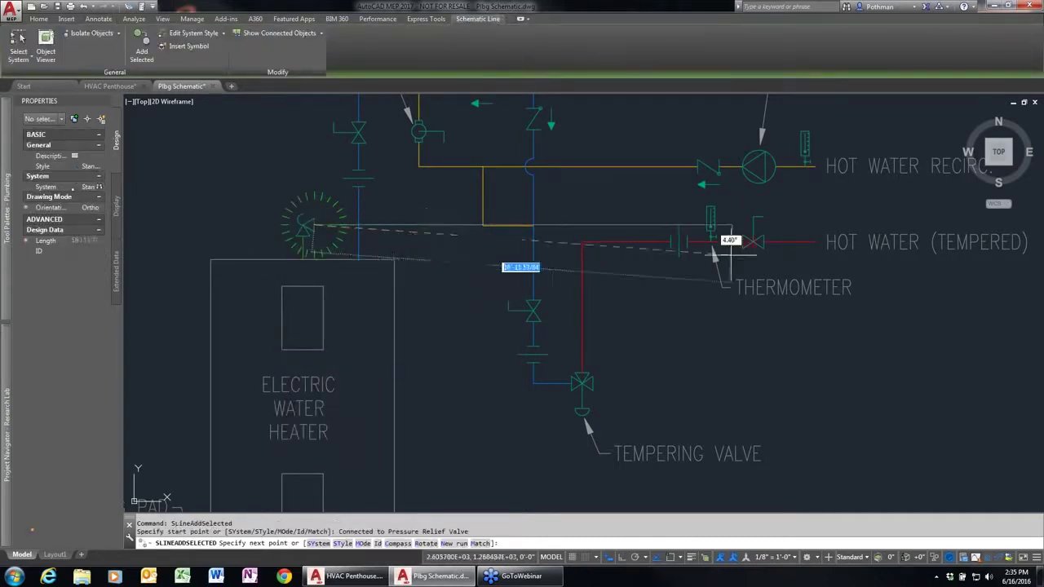
left_click(441, 222)
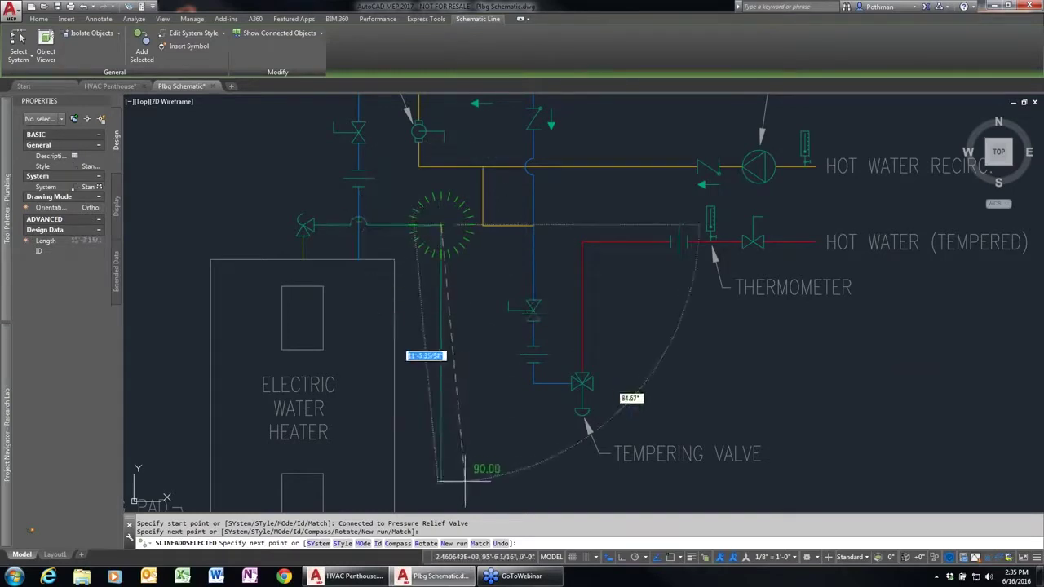
middle_click_drag(455, 486, 434, 281)
scroll(424, 281, "up", 2)
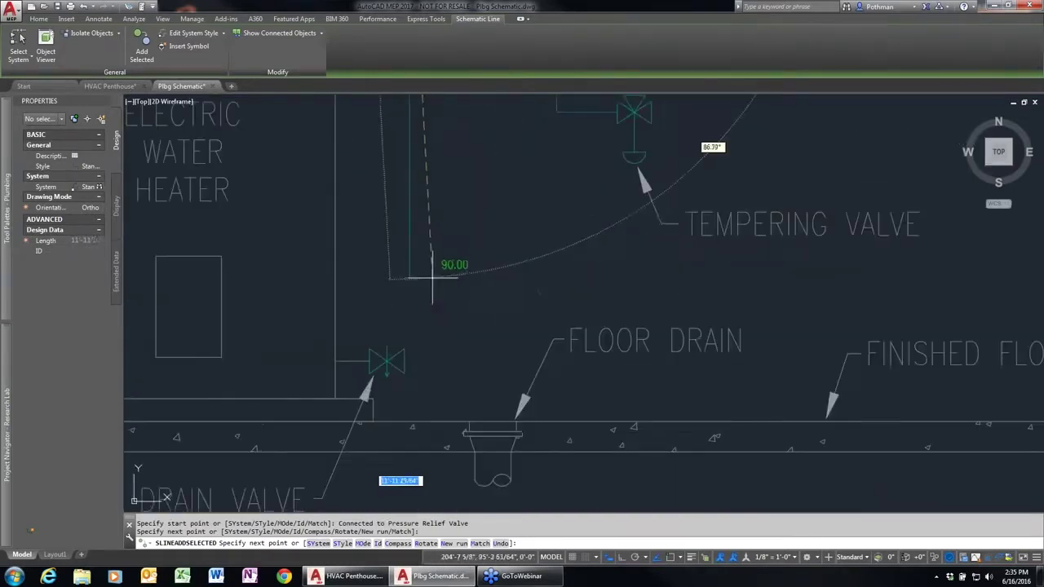
left_click(491, 285)
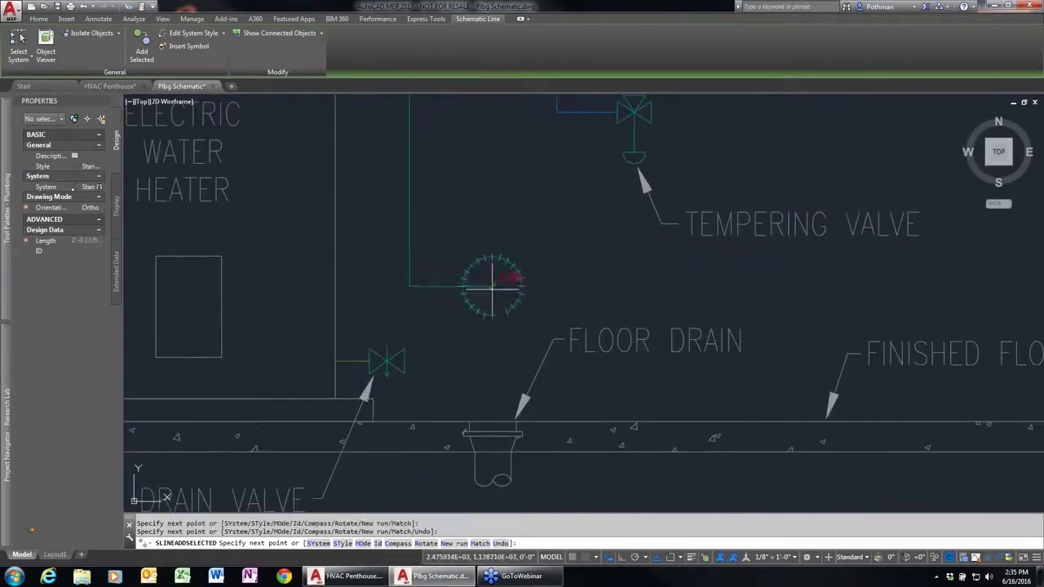
left_click(491, 408)
key("Return")
Cancel the schematic line edit and close the Plbg Schematic drawing.
scroll(523, 243, "down", 3)
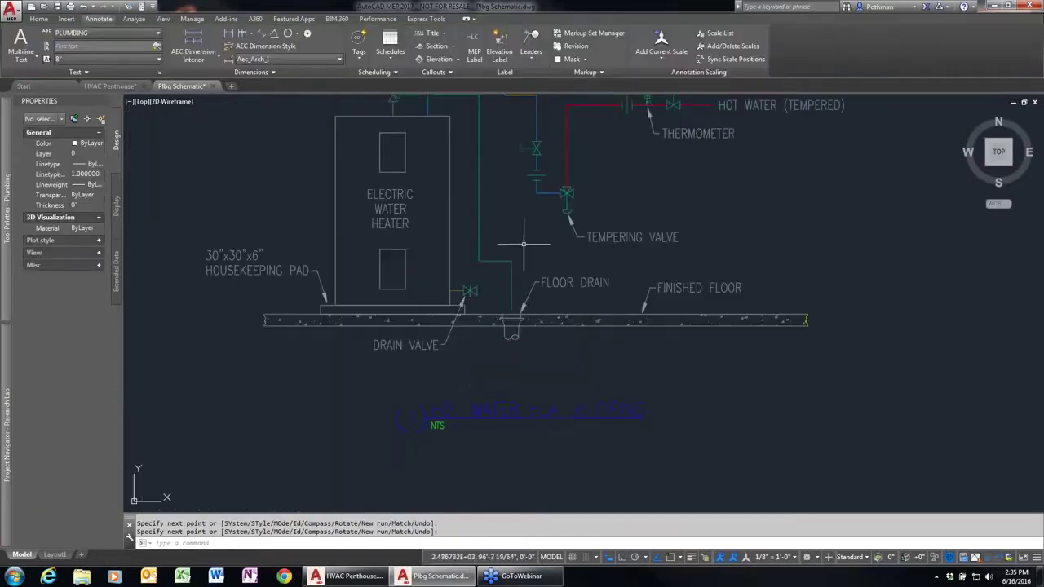
middle_click_drag(539, 194, 480, 342)
left_click(391, 243)
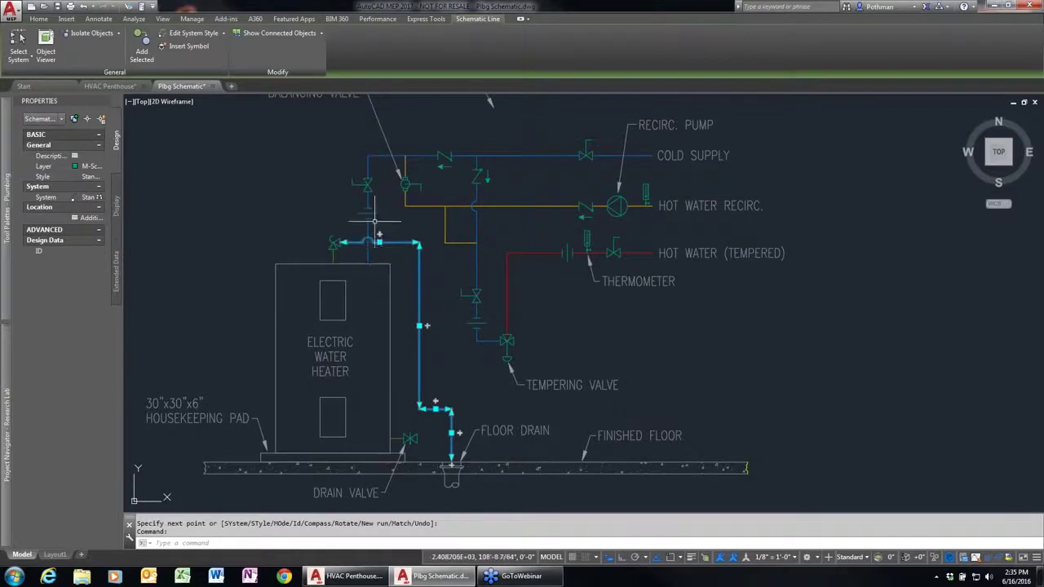
key("Escape")
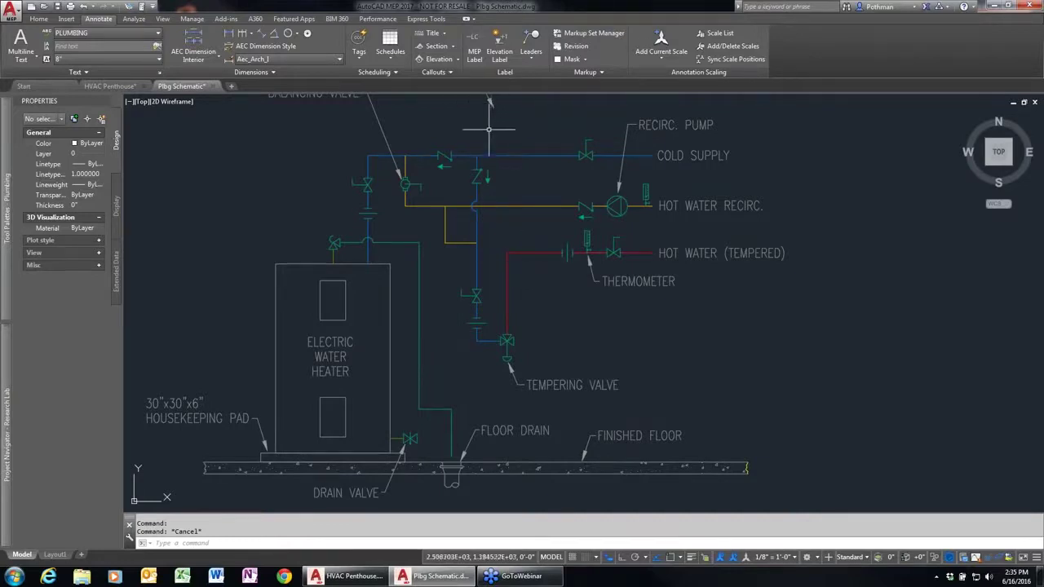
left_click(212, 86)
Discard the Plbg Schematic changes and open Lighting 2nd Floor from Project Navigator.
left_click(569, 314)
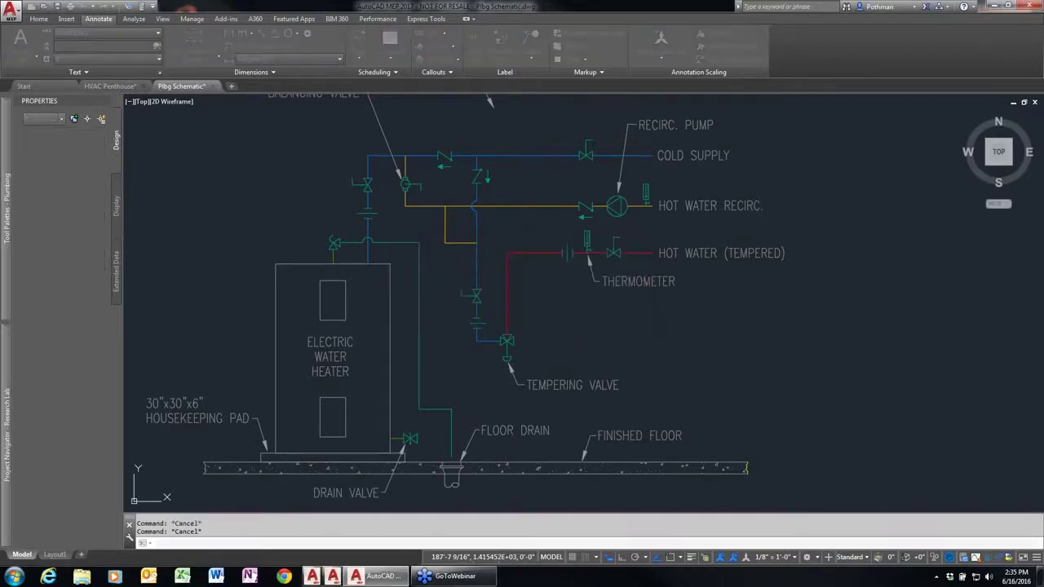
mouse_move(4, 397)
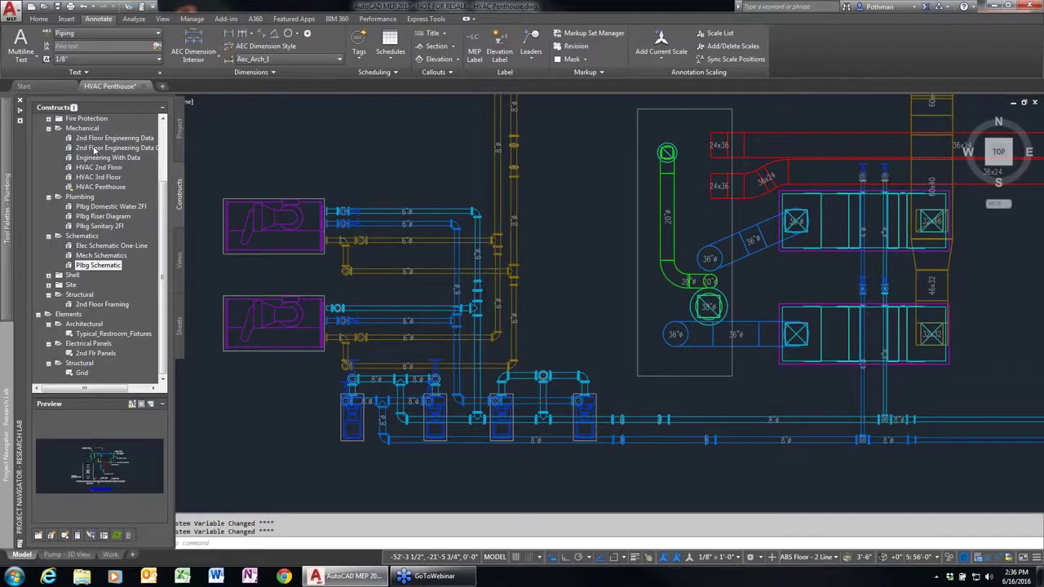
left_click(162, 120)
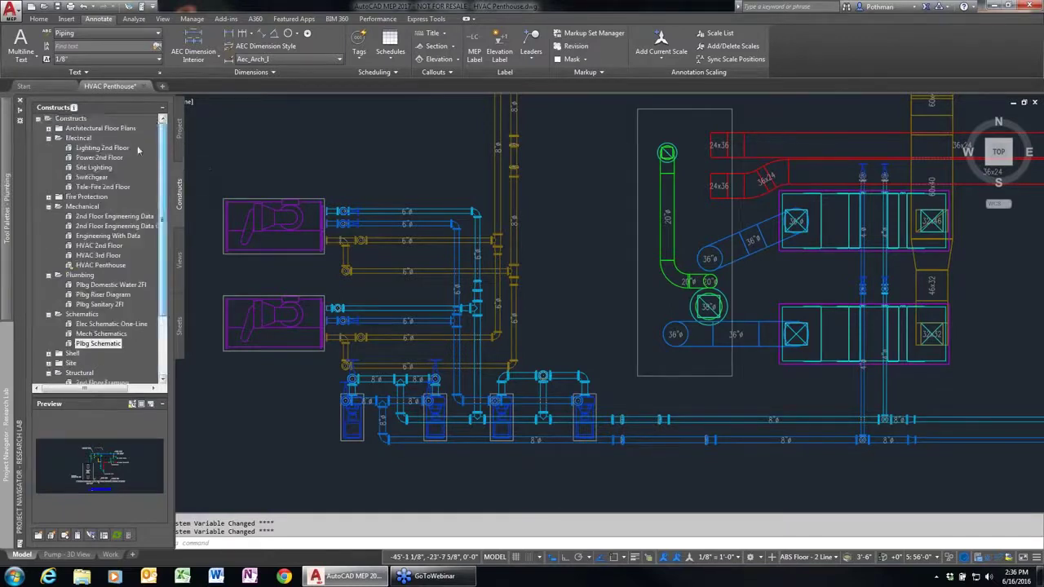
double_click(106, 150)
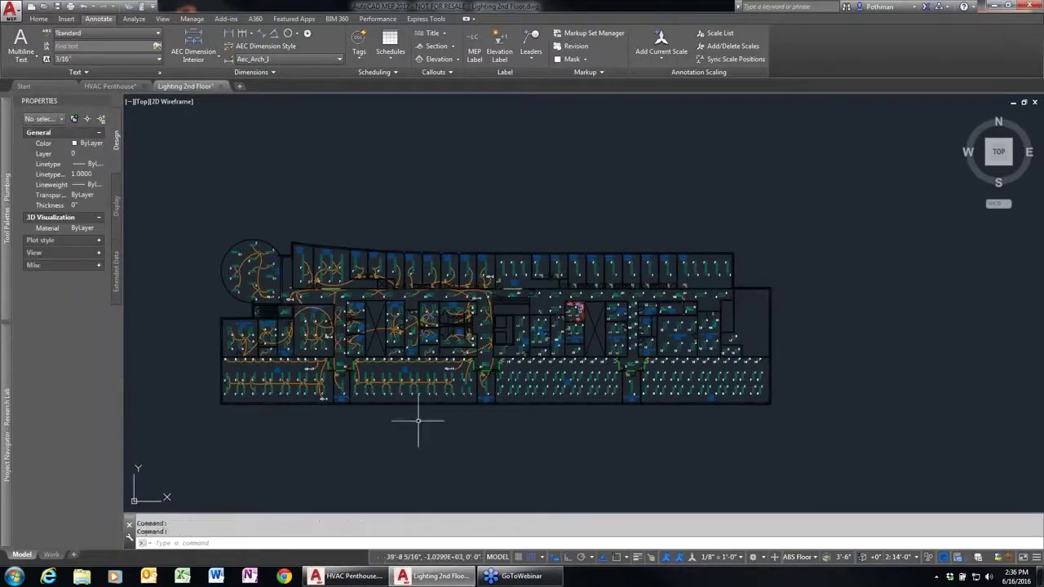
Pan and zoom in on the lower rooms' light fixtures.
middle_click_drag(475, 418, 514, 399)
scroll(514, 399, "up", 4)
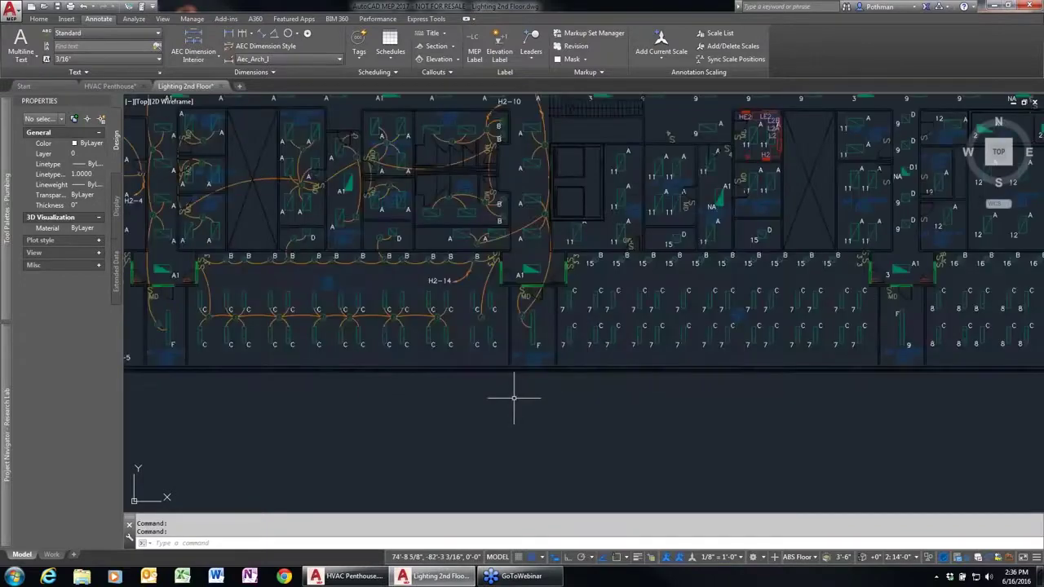
middle_click_drag(542, 377, 560, 489)
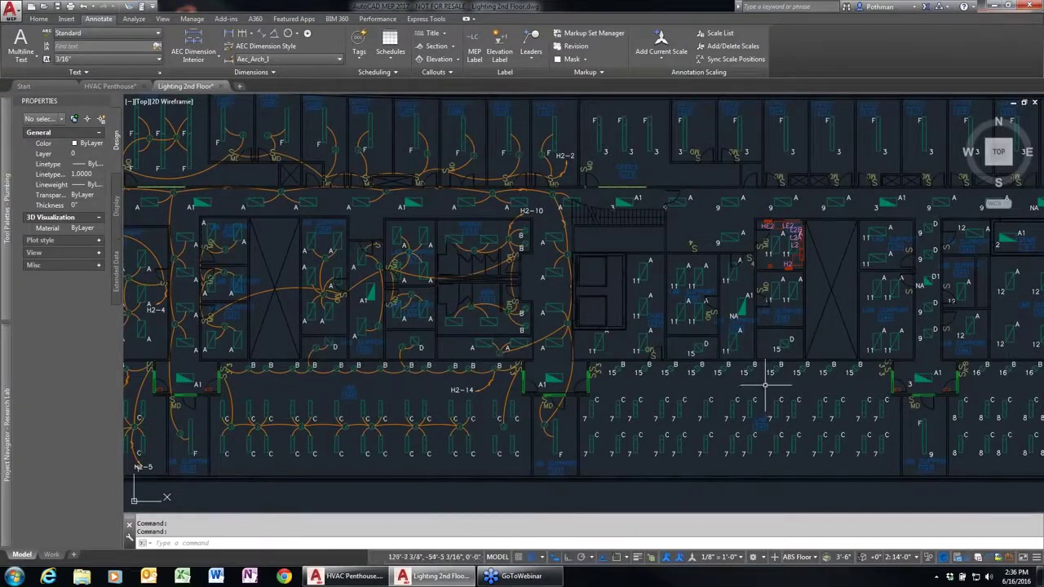
scroll(599, 414, "up", 2)
left_click(586, 407)
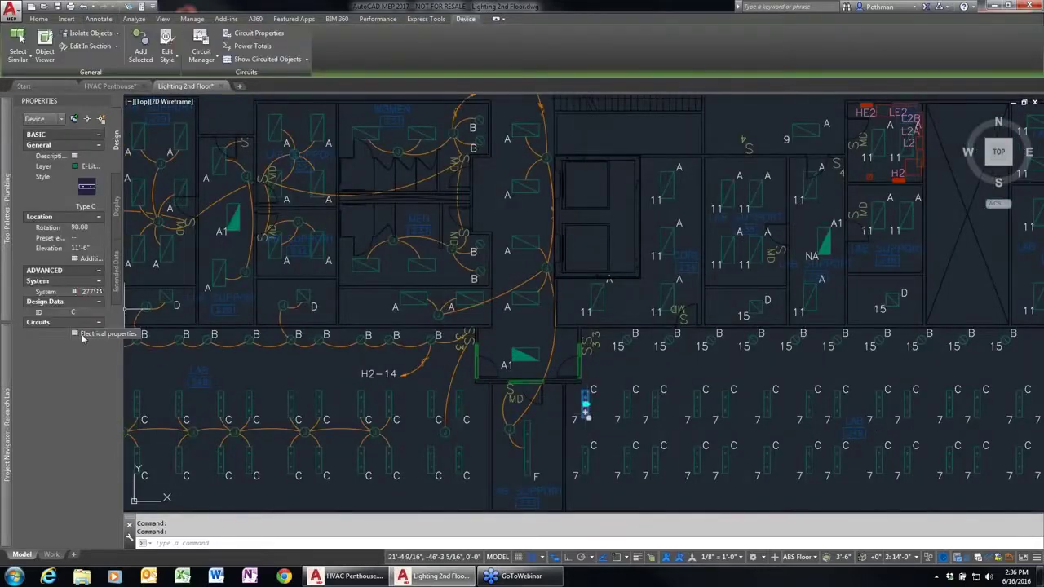
left_click(82, 338)
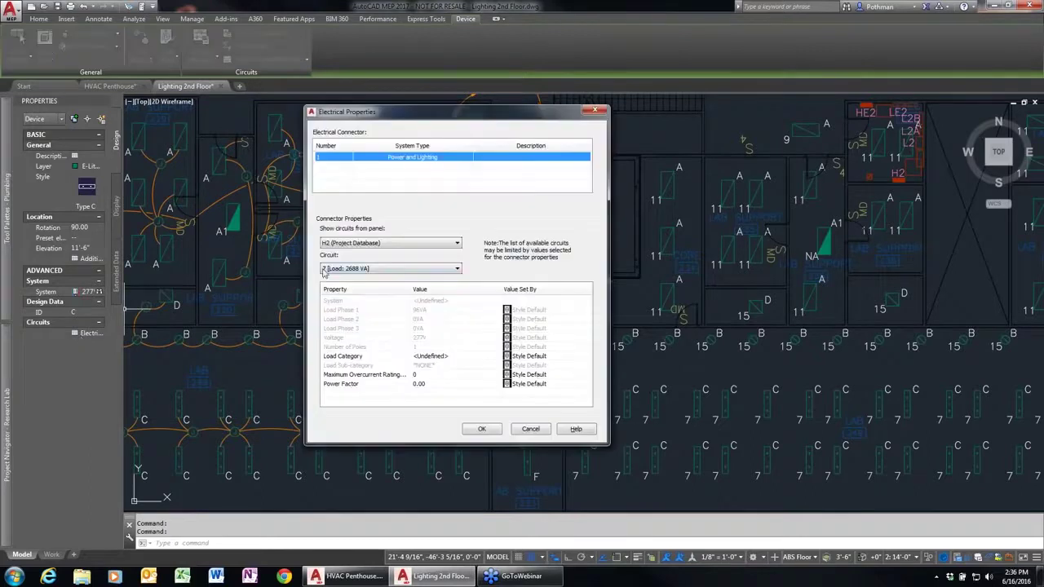
left_click(432, 313)
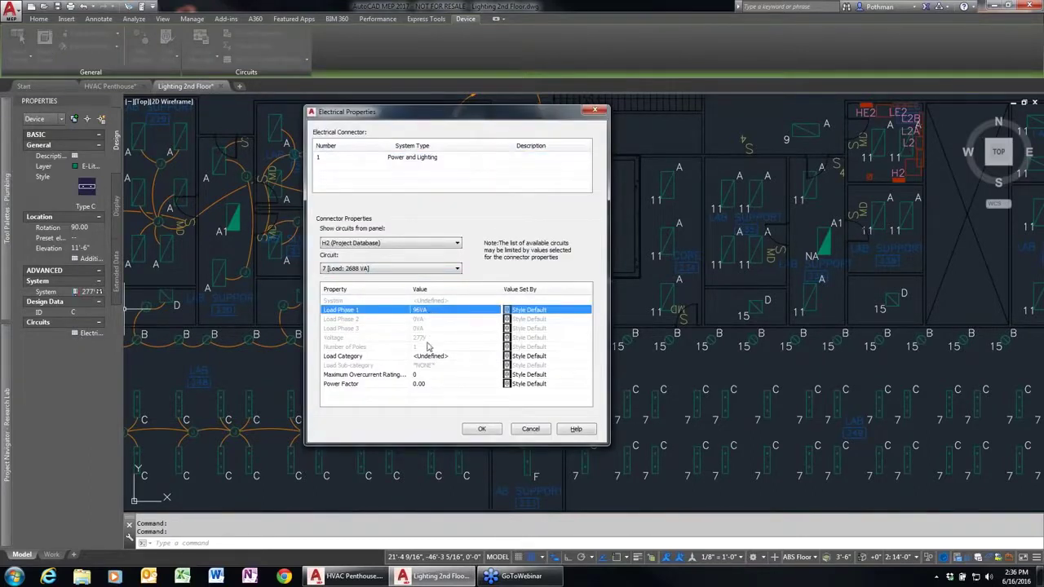
left_click(423, 349)
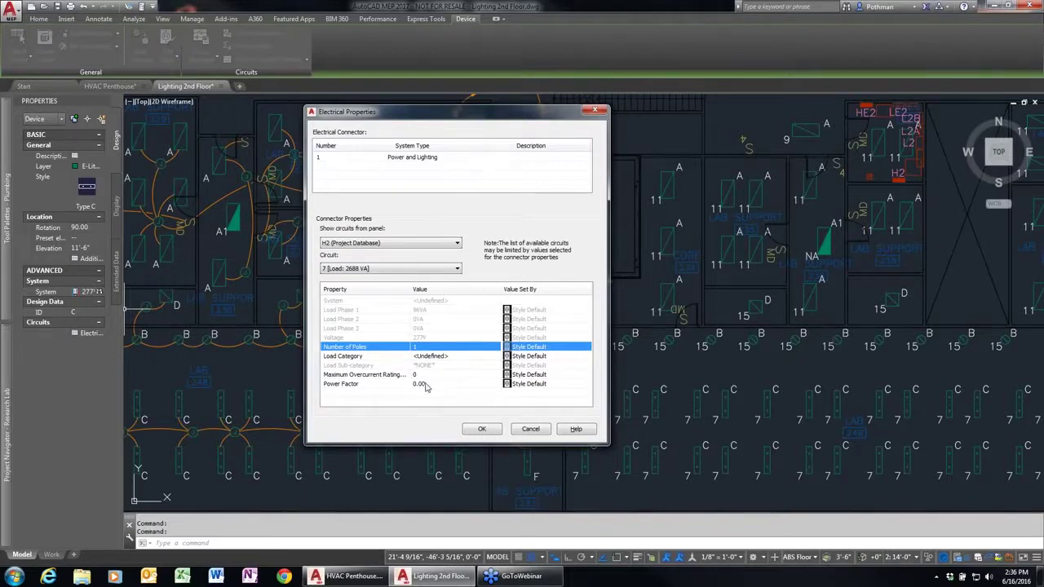
left_click(526, 429)
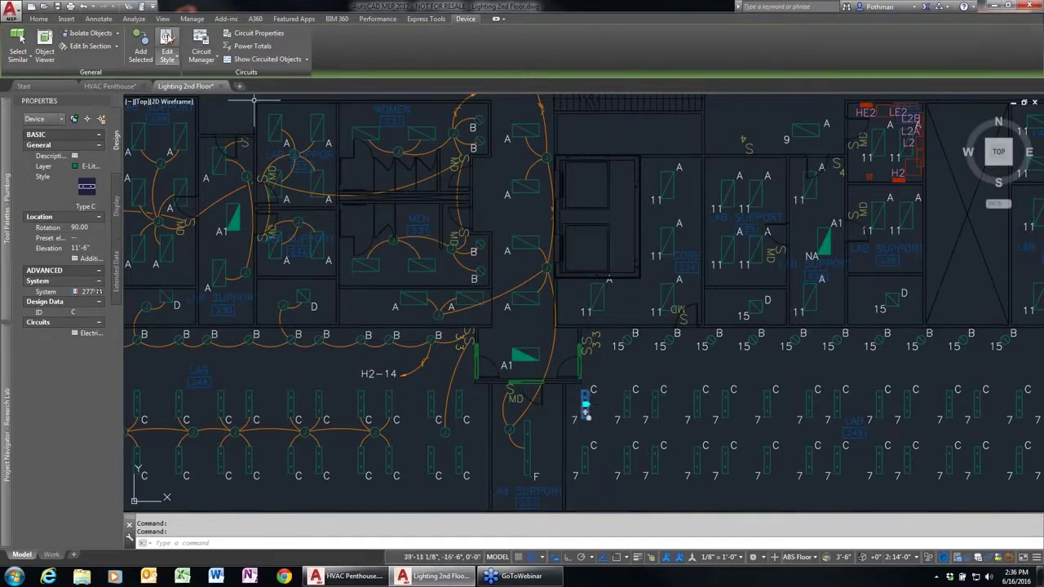
left_click(166, 38)
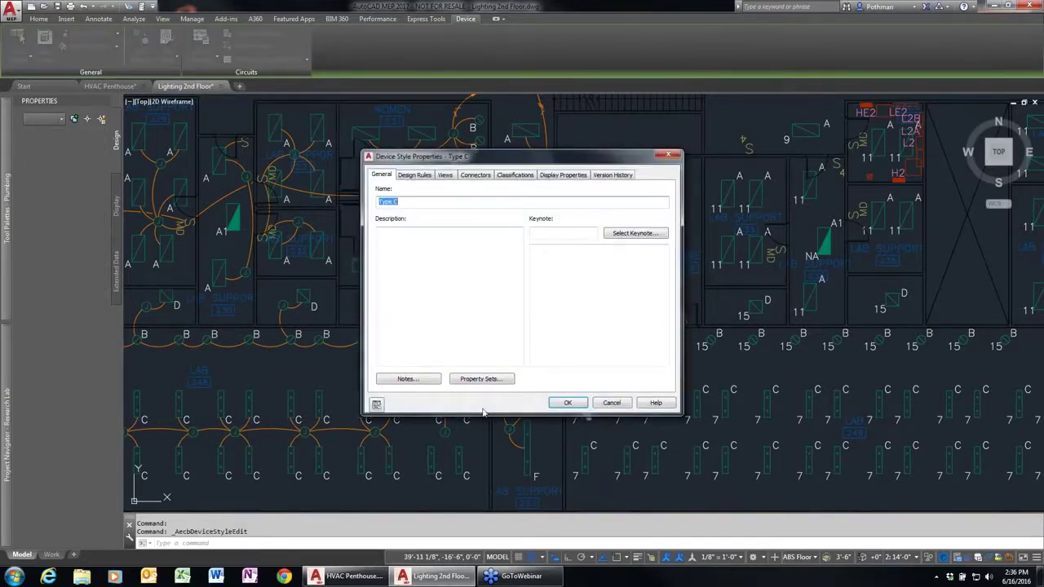
left_click(475, 176)
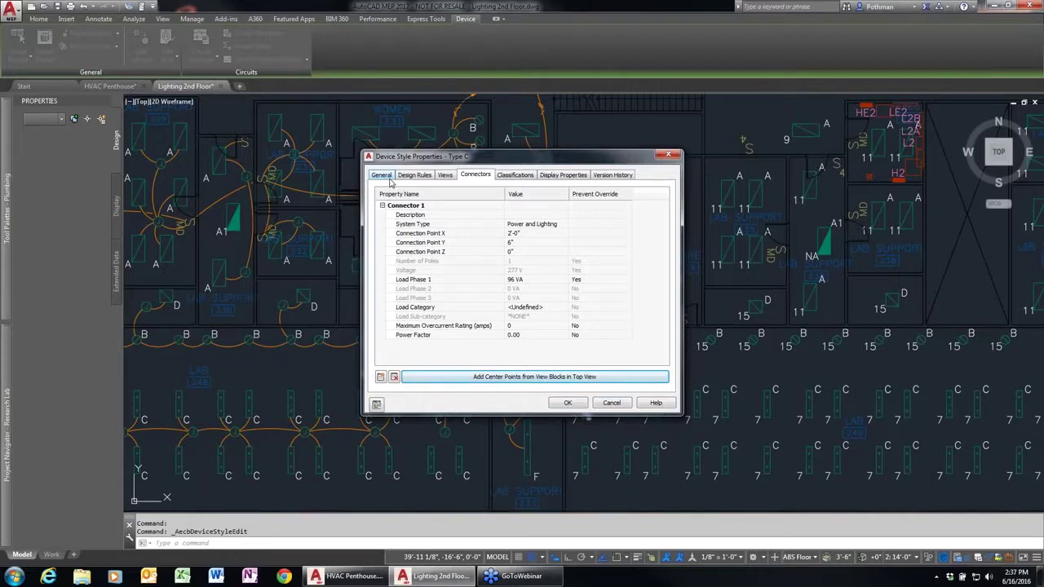
left_click(612, 403)
middle_click_drag(676, 432, 563, 374)
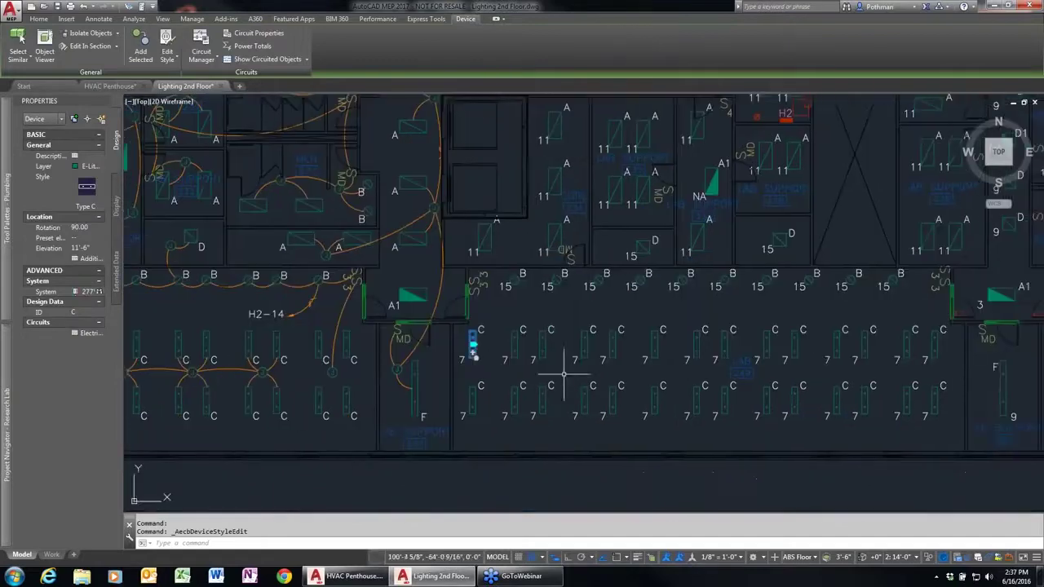
Clear the fixture selection and switch the workspace from Plumbing to Electrical.
left_click(192, 18)
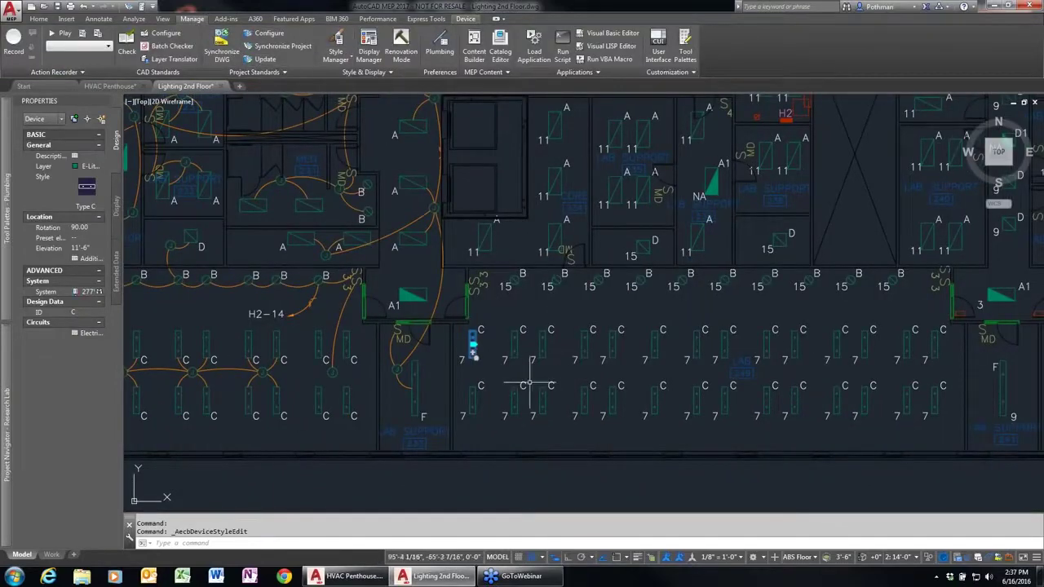
key("Escape")
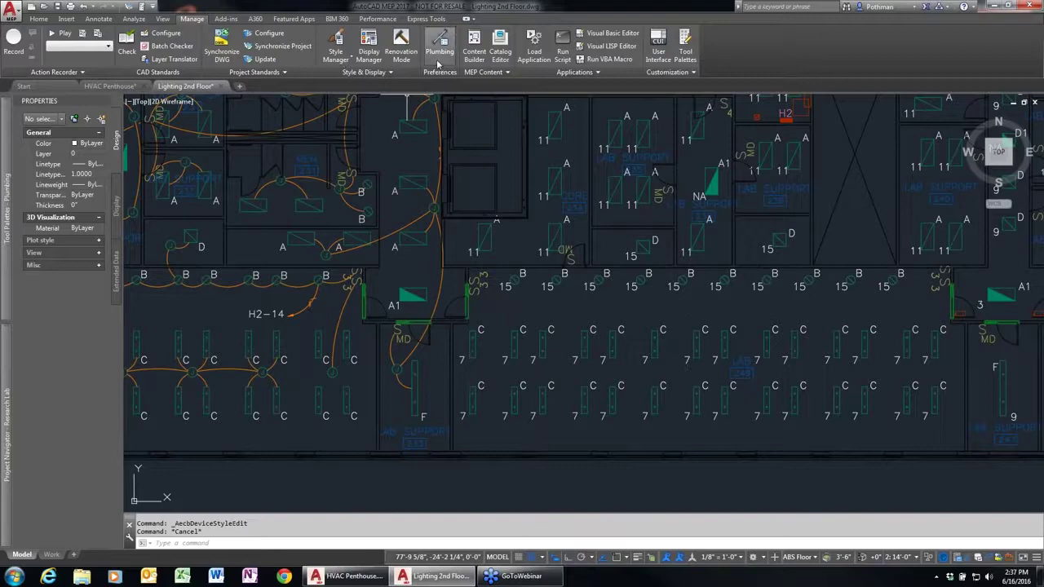
left_click(770, 559)
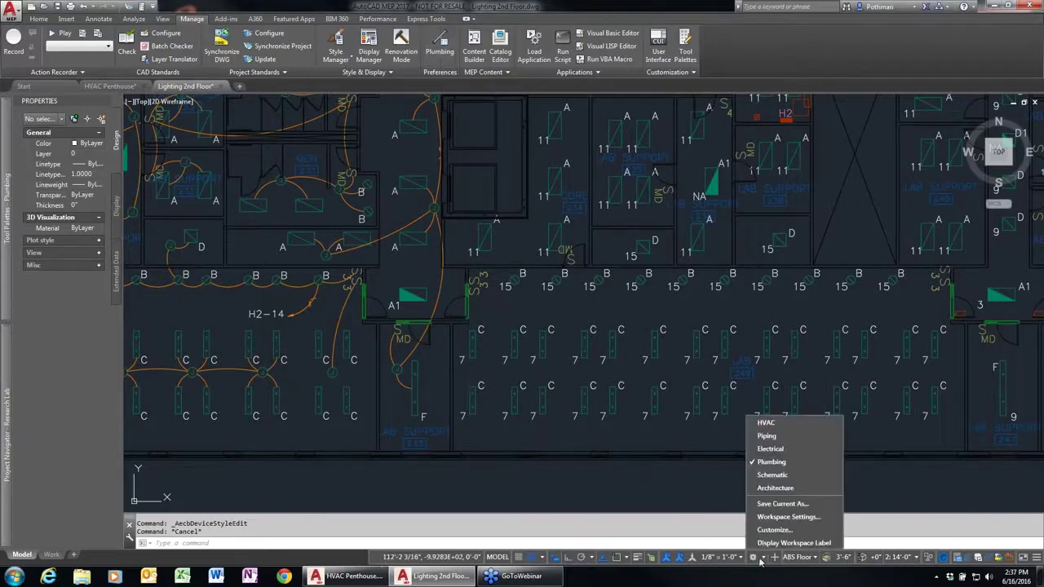
left_click(768, 450)
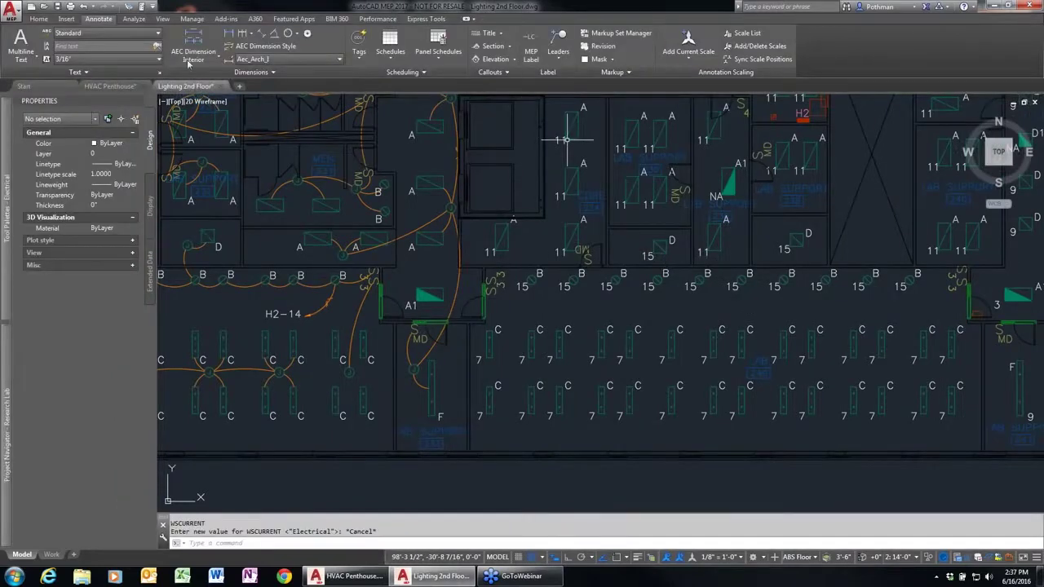
left_click(192, 19)
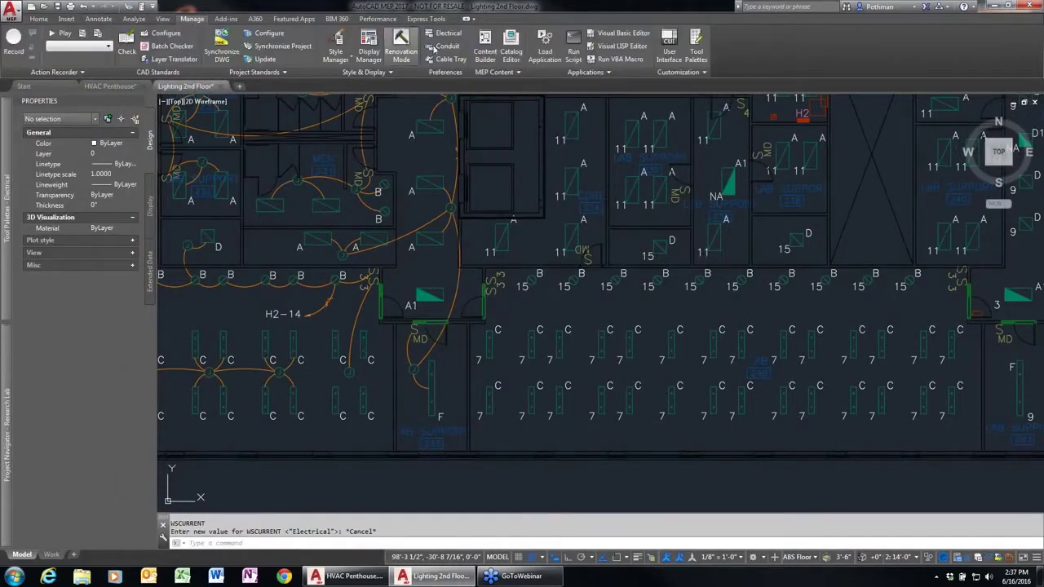
left_click(446, 36)
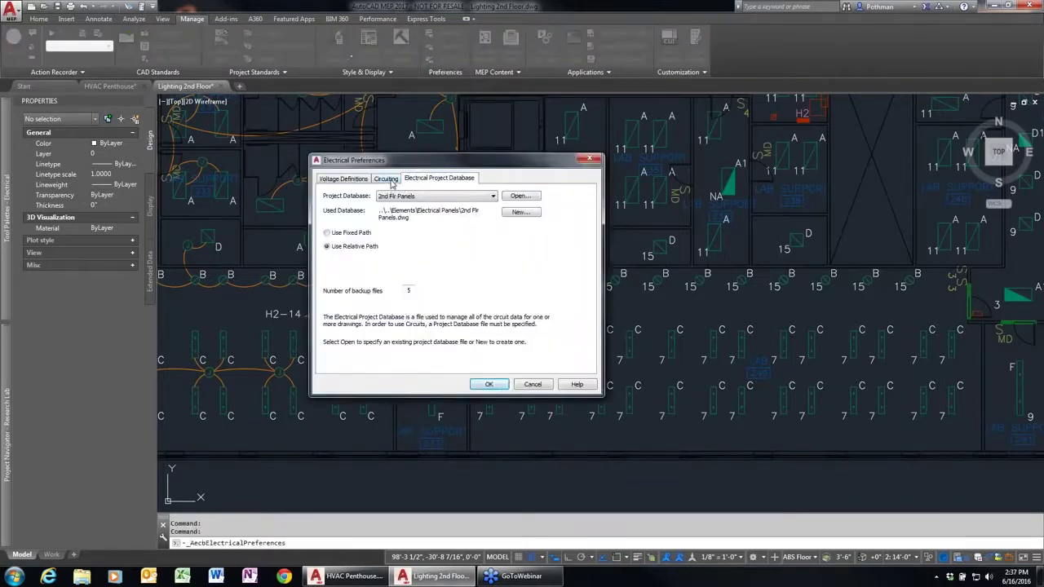
left_click(362, 181)
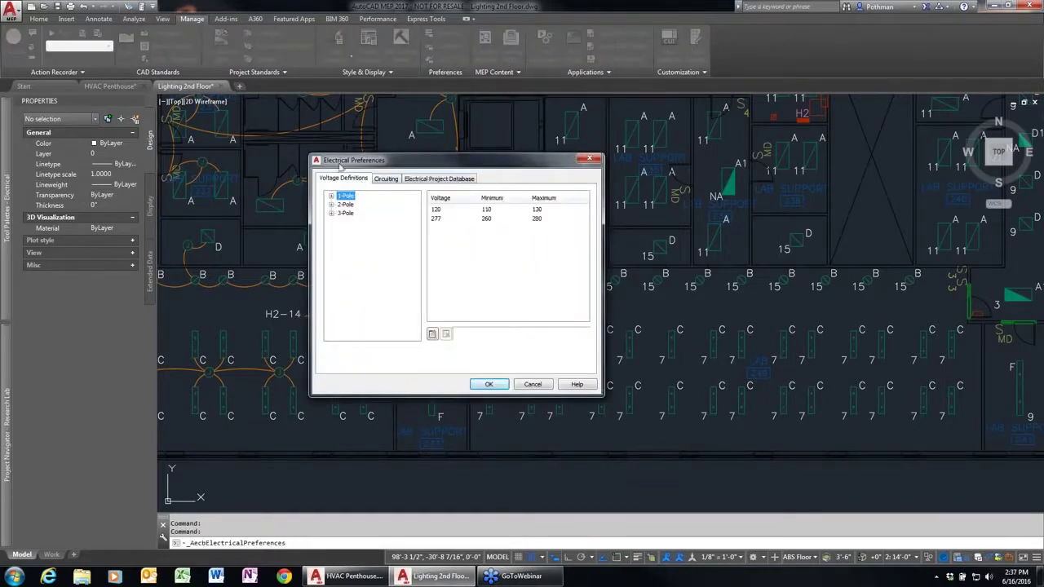
left_click(331, 197)
left_click(352, 204)
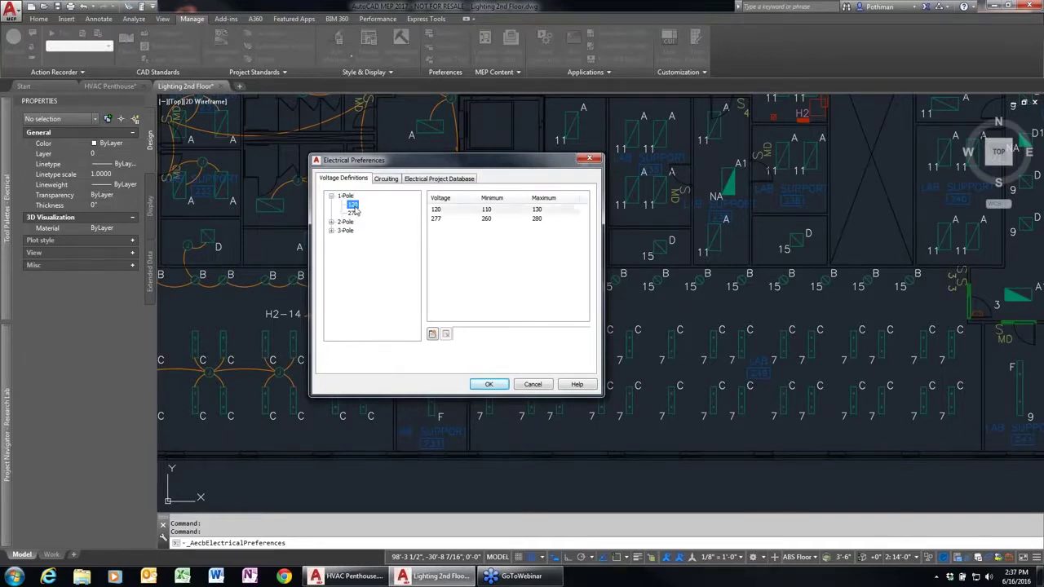
left_click(487, 209)
left_click(547, 209)
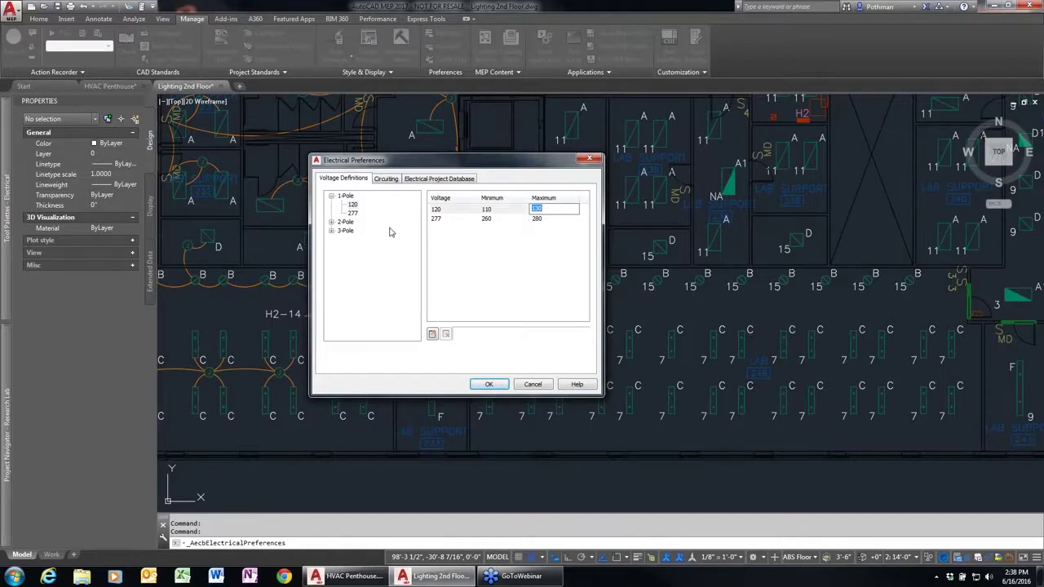
left_click(387, 178)
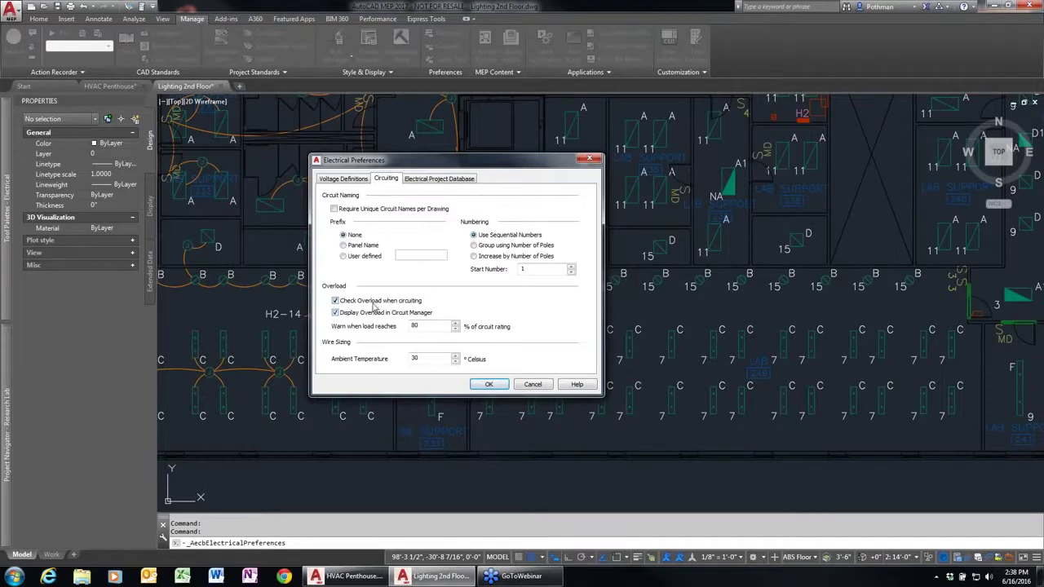
double_click(416, 325)
left_click(463, 181)
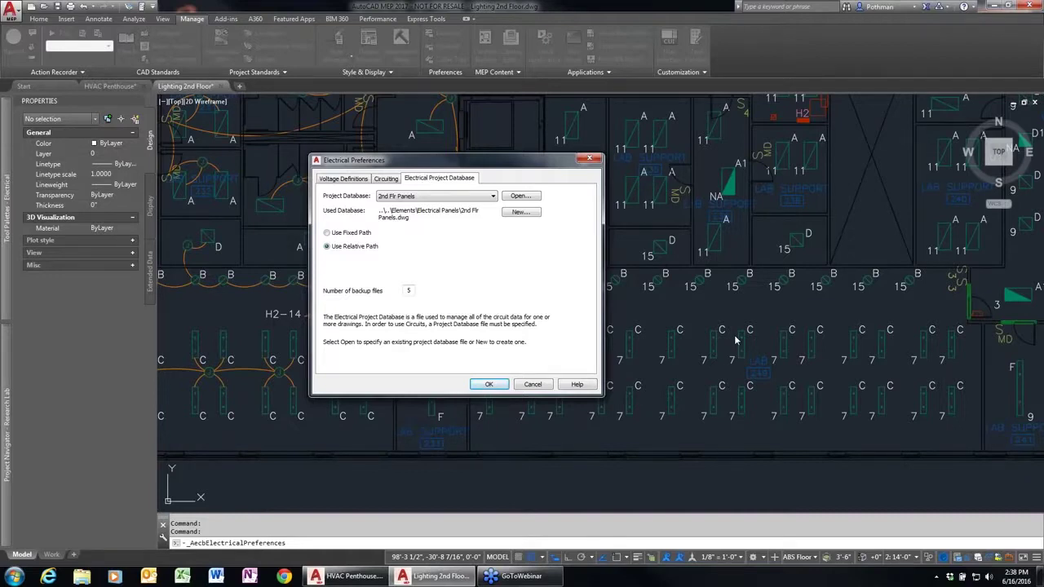
left_click(532, 385)
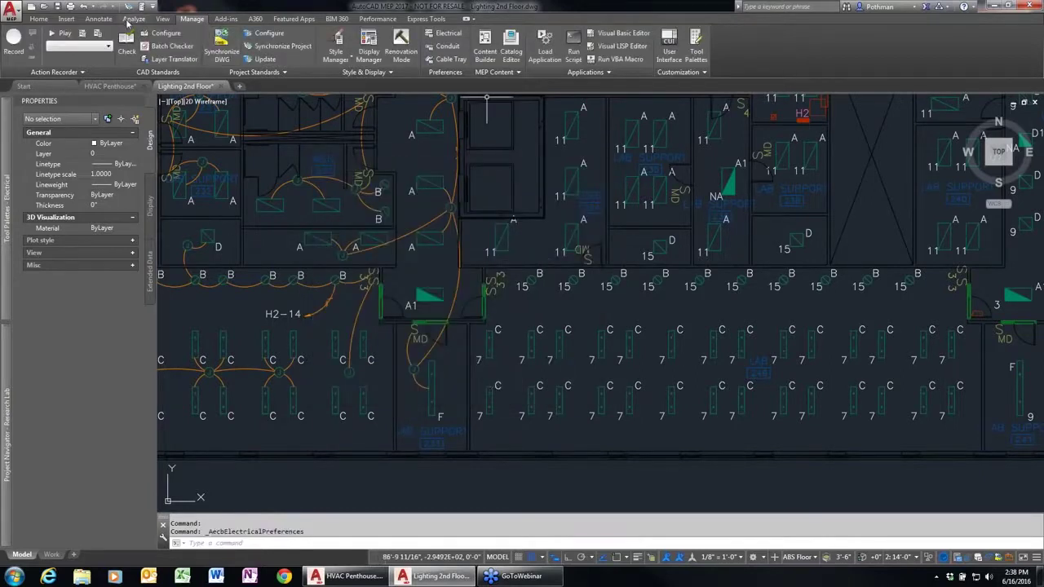
left_click(132, 20)
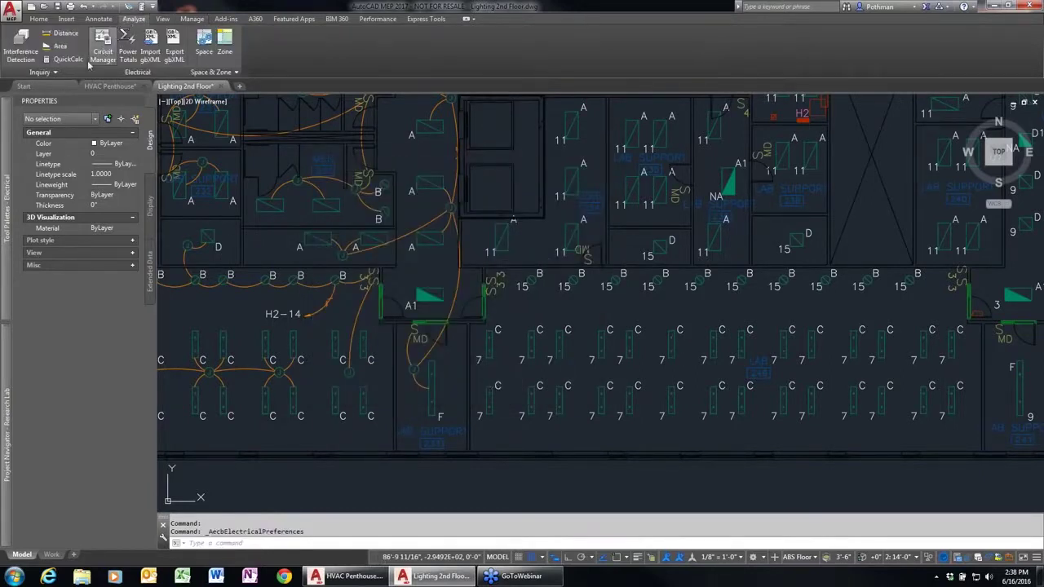
left_click(103, 53)
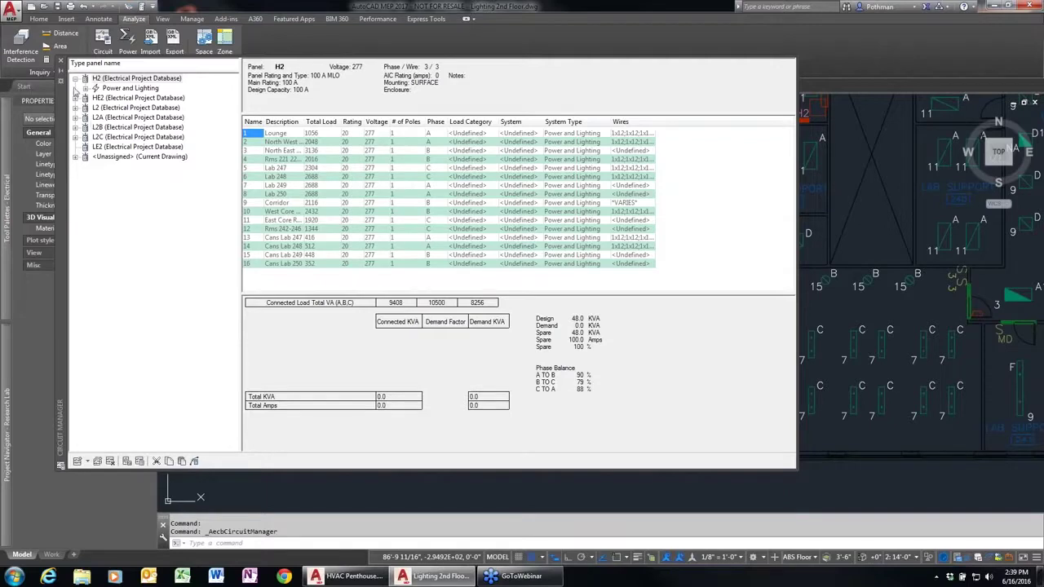
left_click(59, 59)
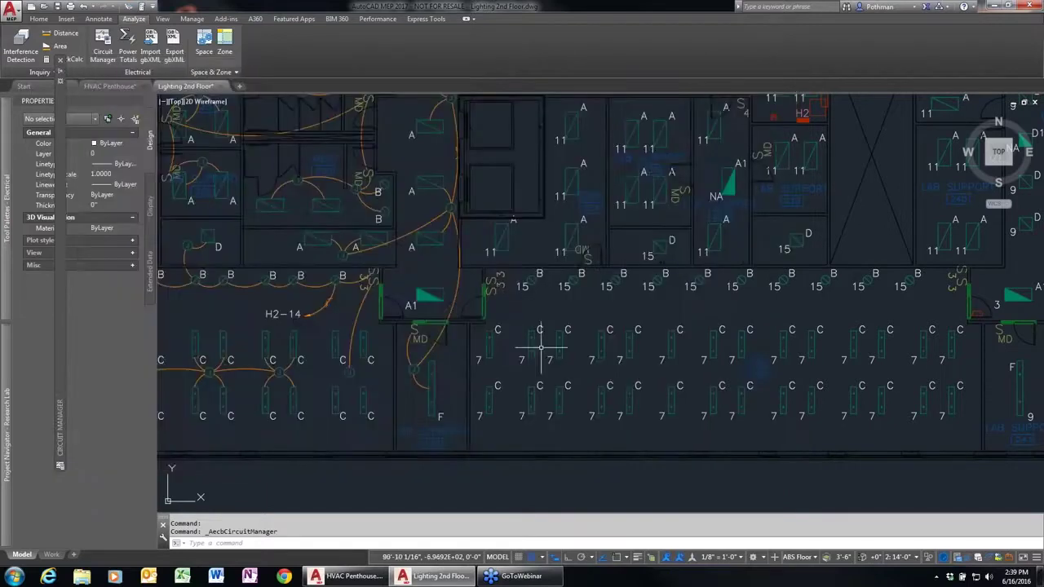
left_click(489, 343)
left_click(472, 343)
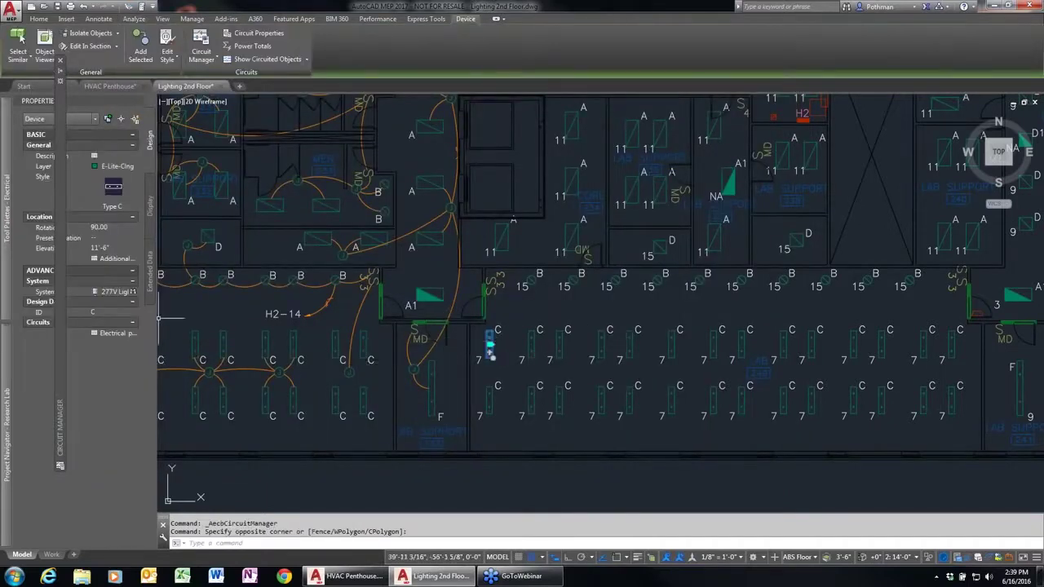
left_click(129, 335)
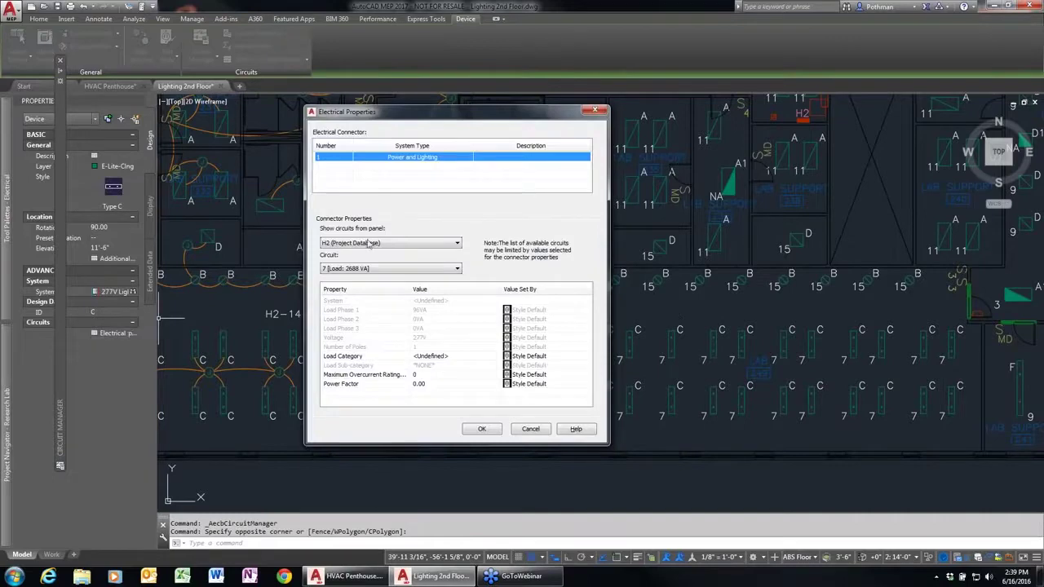
left_click(531, 429)
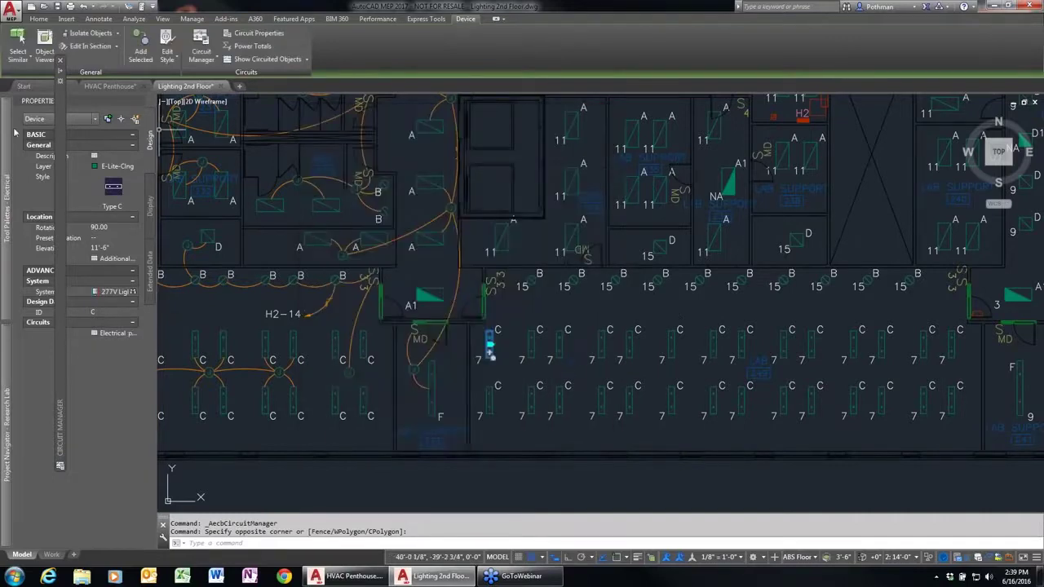
mouse_move(63, 135)
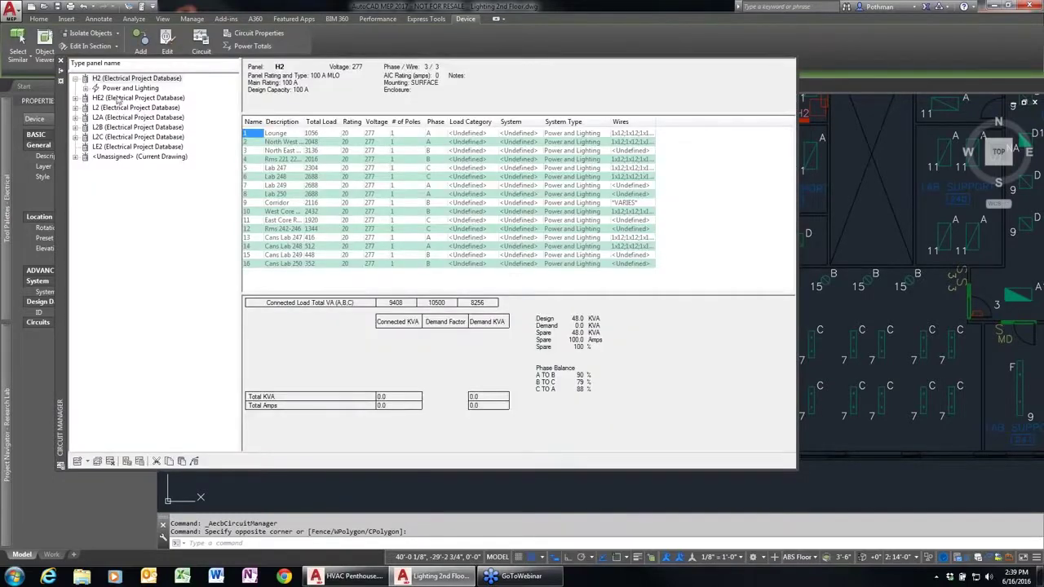
left_click(124, 88)
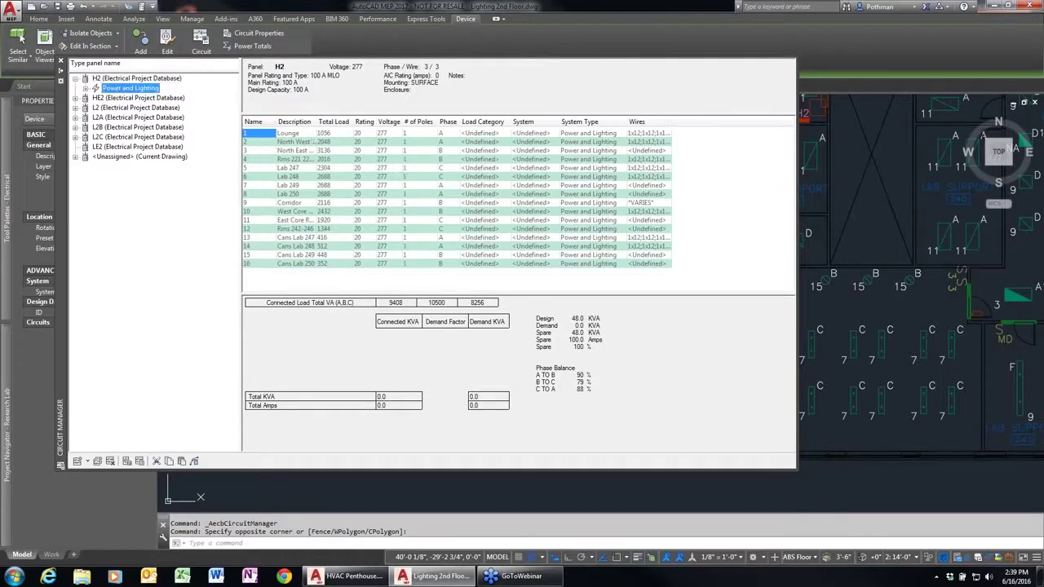
left_click_drag(316, 121, 349, 121)
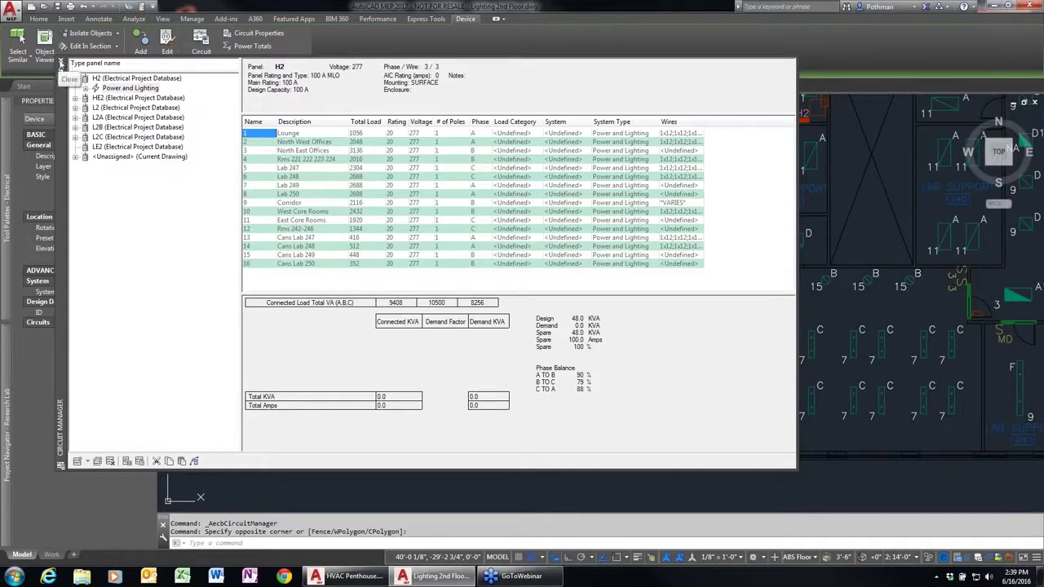
left_click(60, 64)
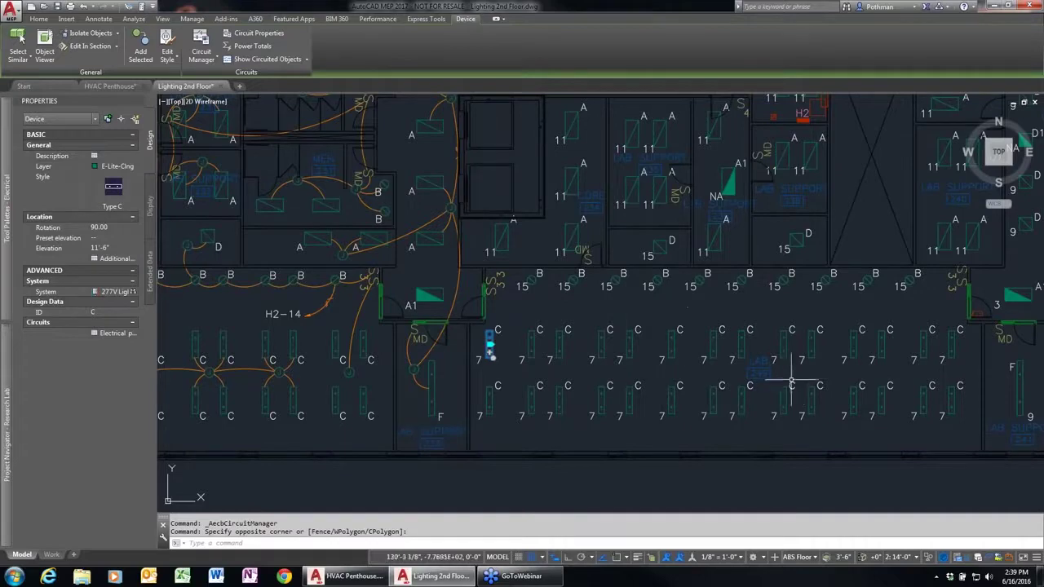
scroll(771, 378, "down", 3)
scroll(767, 373, "down", 2)
middle_click_drag(769, 368, 630, 397)
scroll(628, 393, "up", 5)
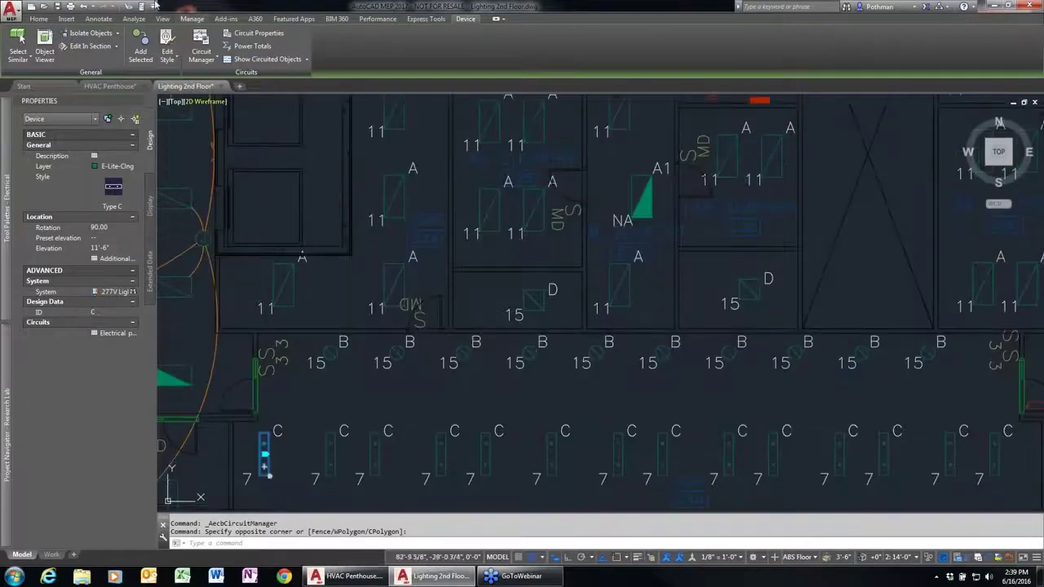
Start a Device Schedule from the Annotate tab using the LIGHT SCHEDULE style.
left_click(98, 18)
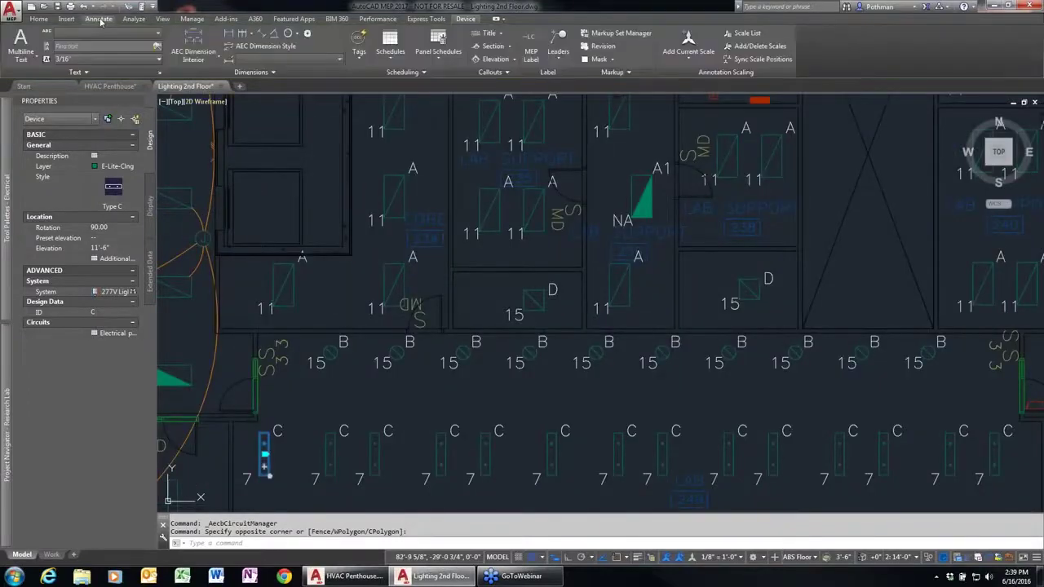
left_click(390, 56)
left_click(415, 77)
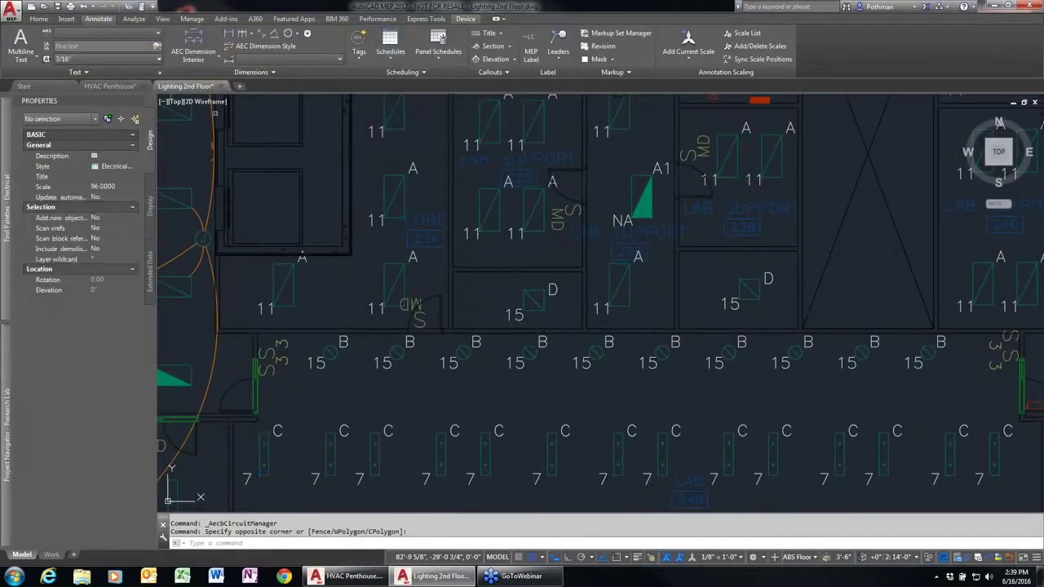
left_click(134, 167)
left_click(130, 196)
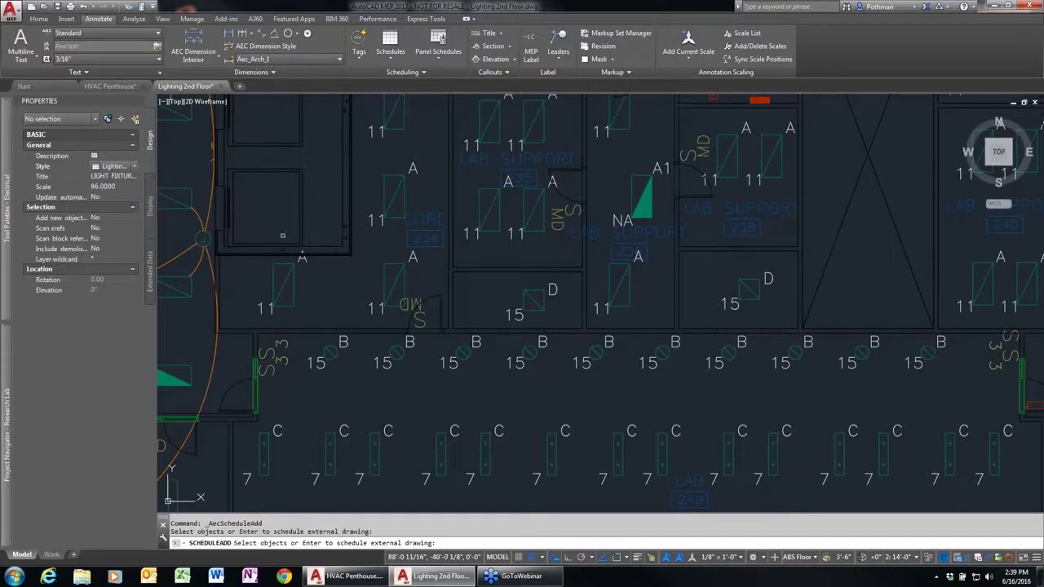
Schedule all objects in the drawing and place the table below the floor plan.
scroll(578, 325, "down", 7)
scroll(584, 338, "down", 3)
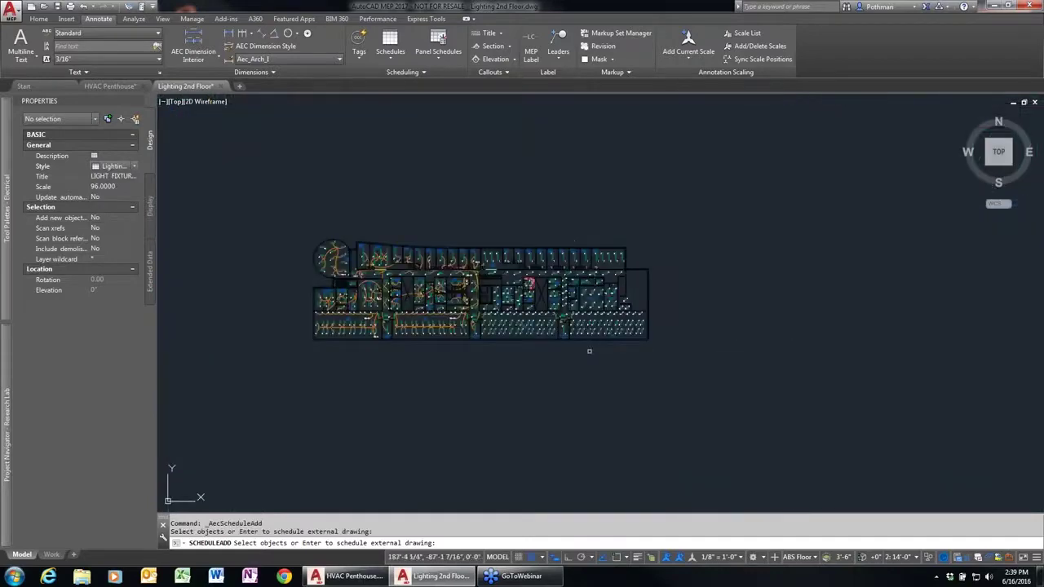
type("ll")
key("Return")
key("Return")
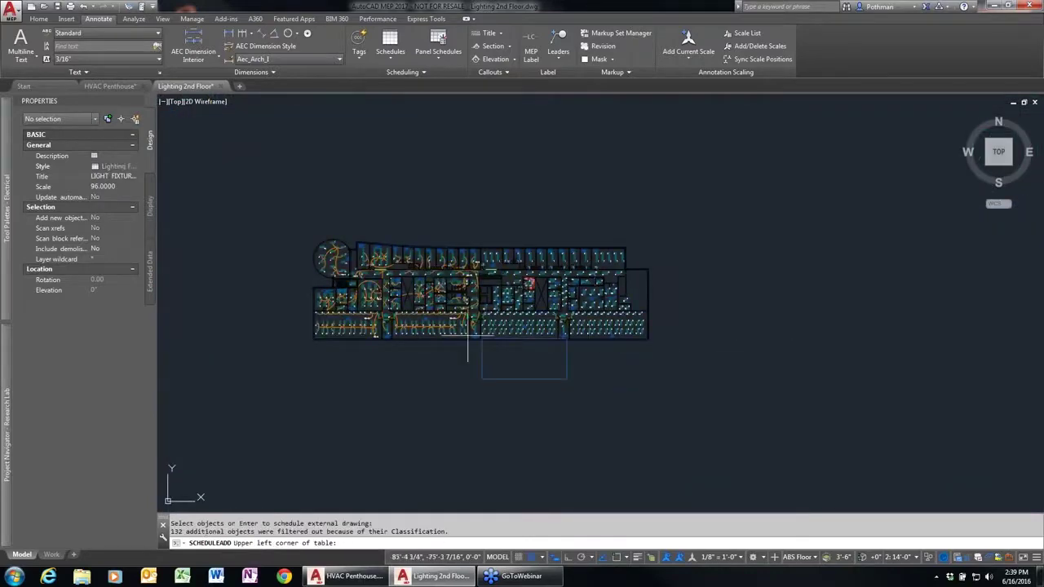
left_click(467, 353)
key("Return")
scroll(512, 399, "up", 8)
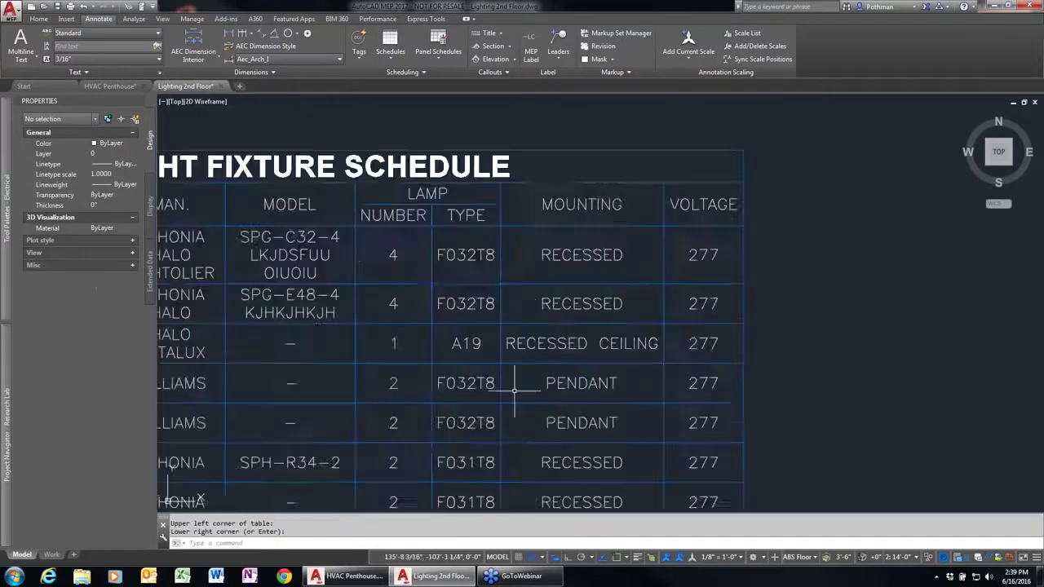
scroll(512, 399, "down", 6)
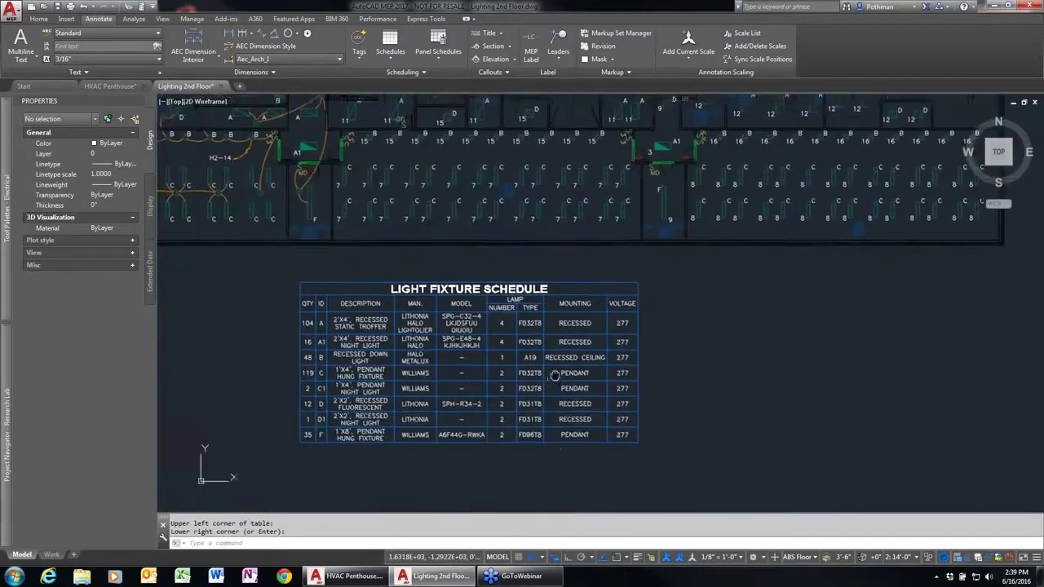
scroll(589, 367, "down", 2)
scroll(530, 343, "up", 2)
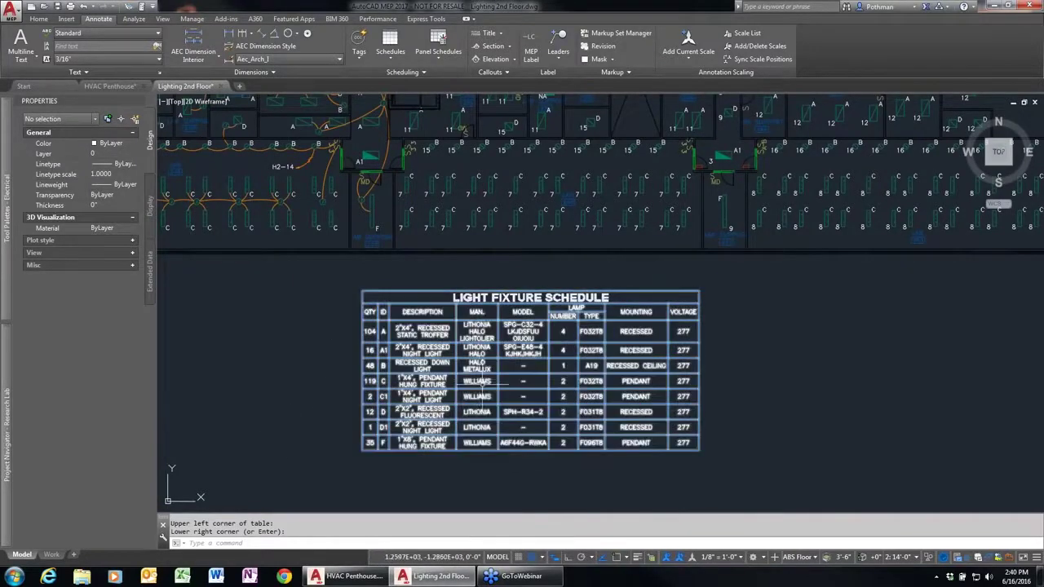
Test-copy six light fixtures above the schedule, check its counts, then undo the copy.
type("c")
key("Return")
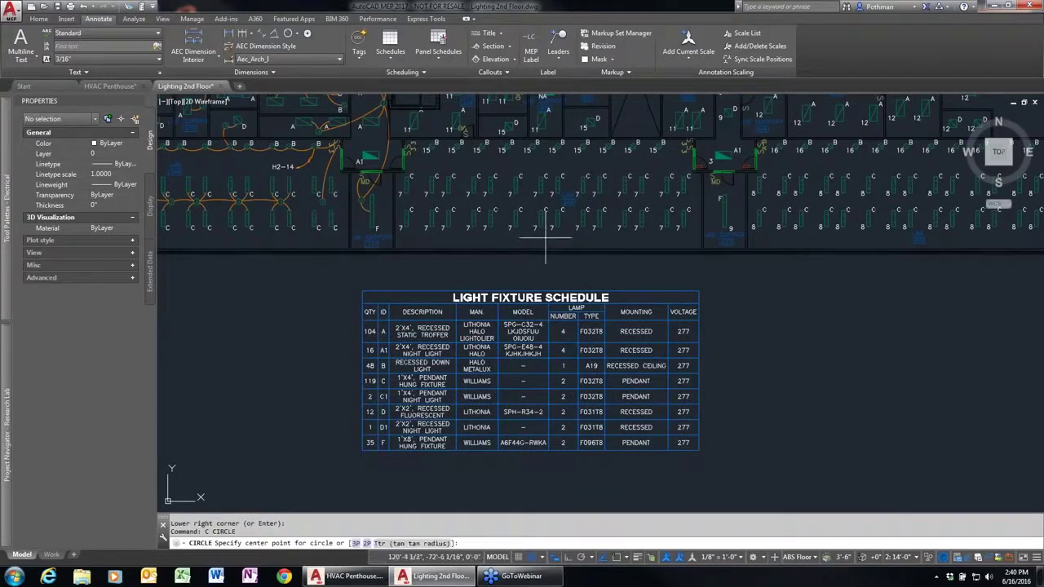
key("Escape")
type("co")
key("Return")
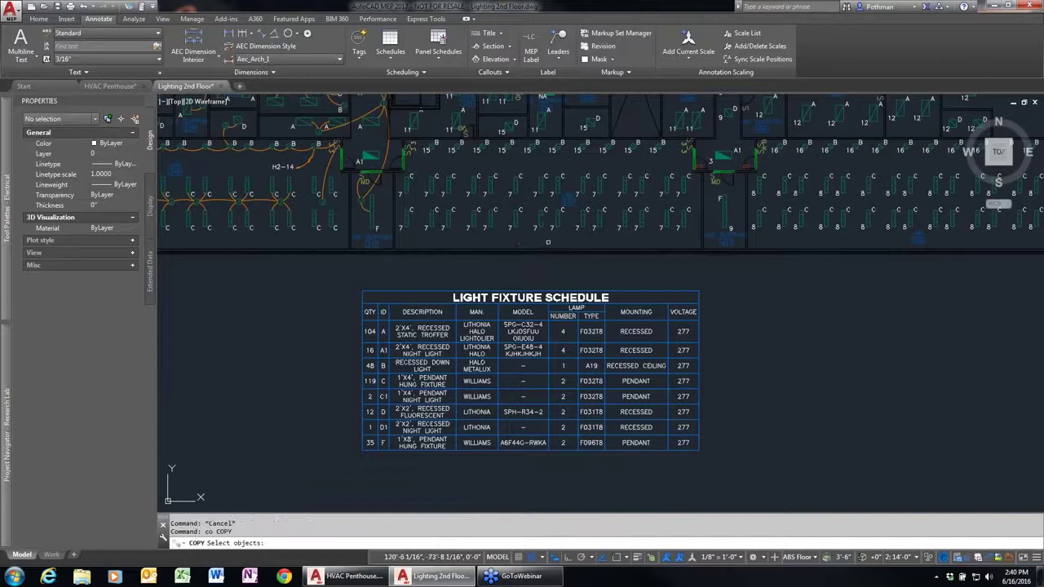
left_click(550, 242)
left_click(387, 211)
key("Return")
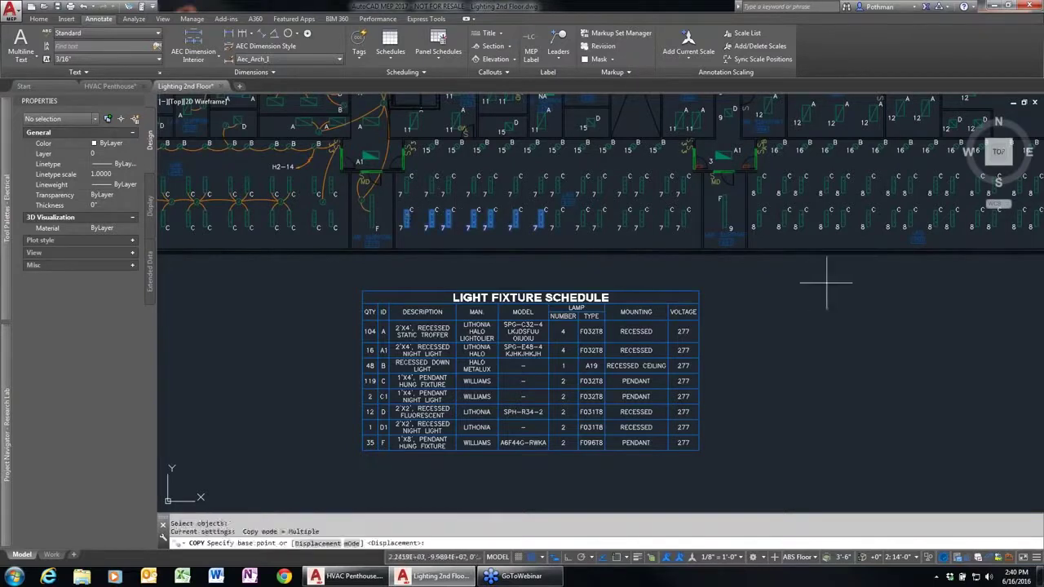
left_click(831, 331)
key("Return")
key("Return")
left_click(404, 390)
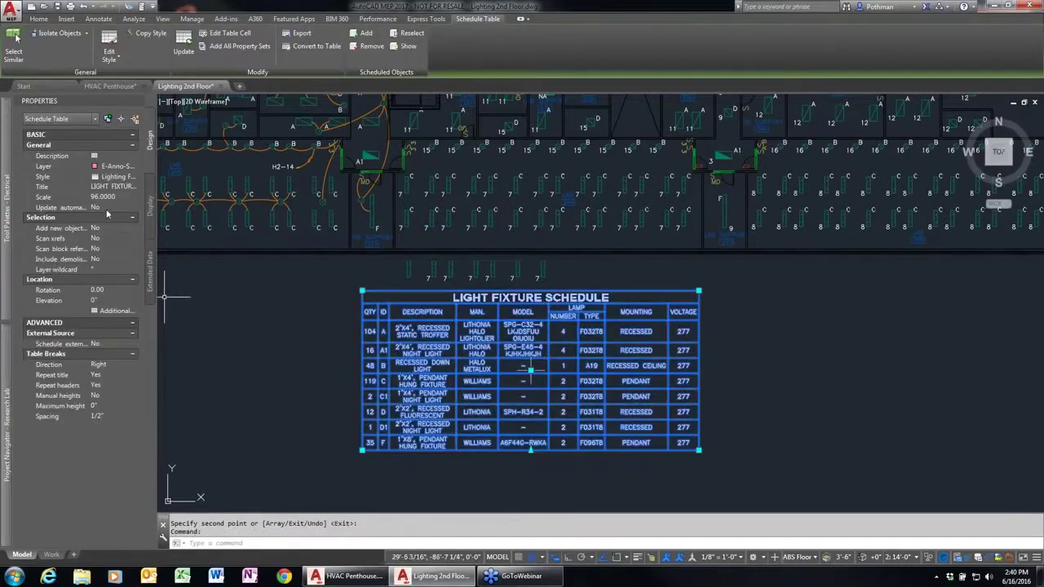
key("ctrl+z")
Set the Light Fixture Schedule's Update automatically and Add new objects properties to Yes.
left_click(546, 353)
left_click(280, 275)
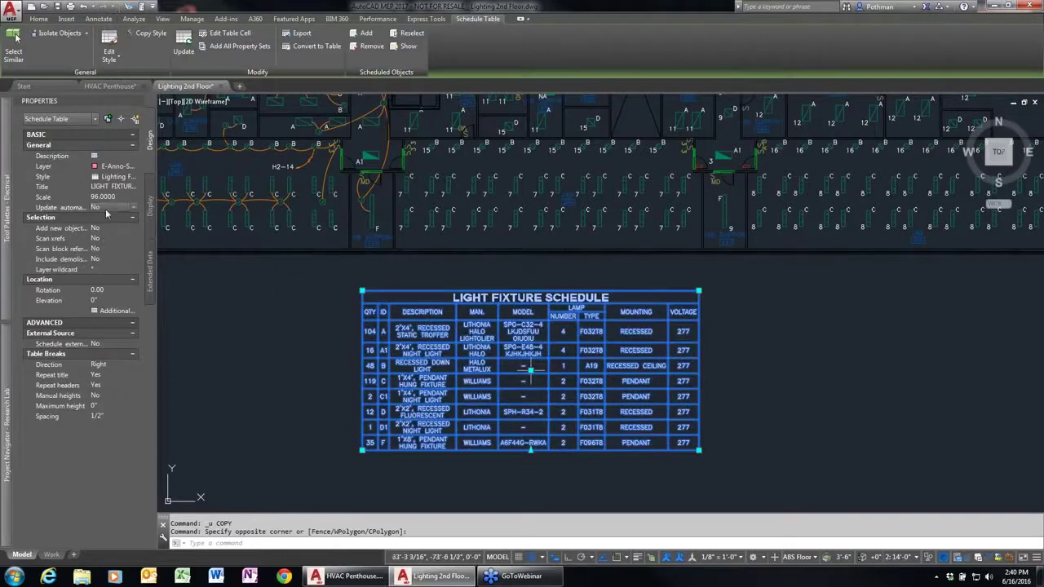
left_click(133, 211)
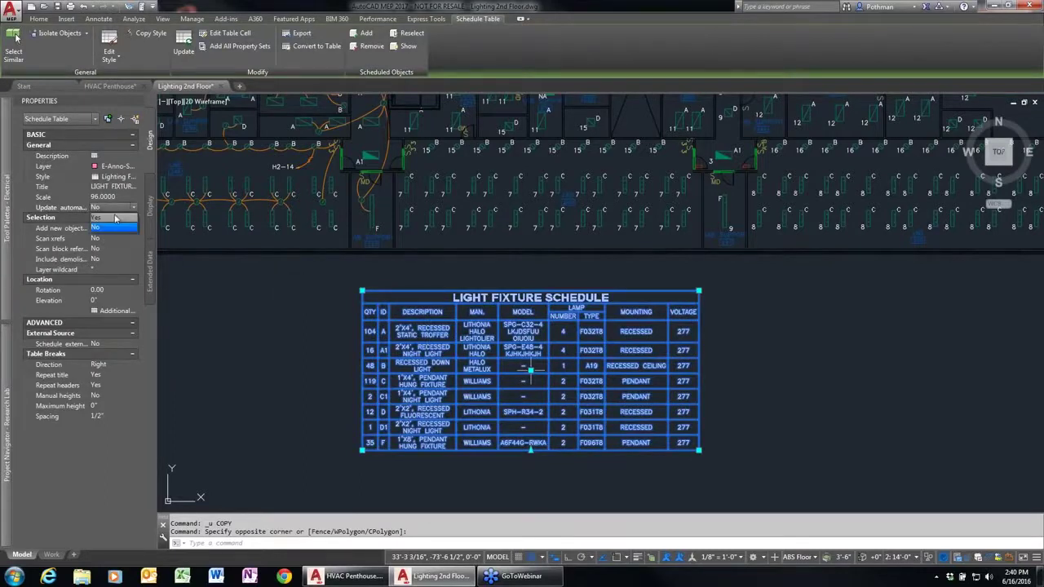
left_click(115, 218)
left_click(102, 229)
left_click(133, 228)
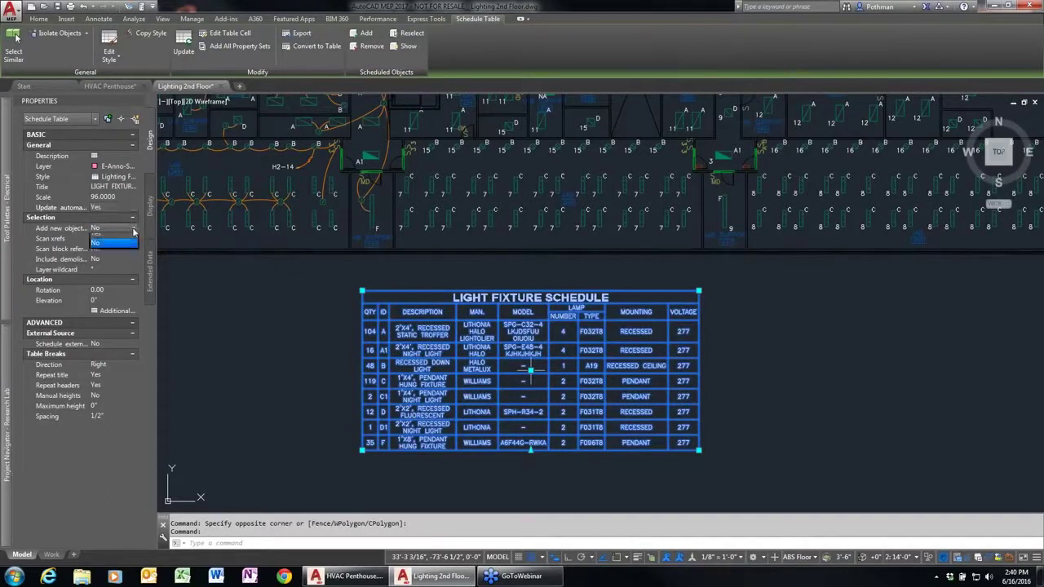
left_click(109, 238)
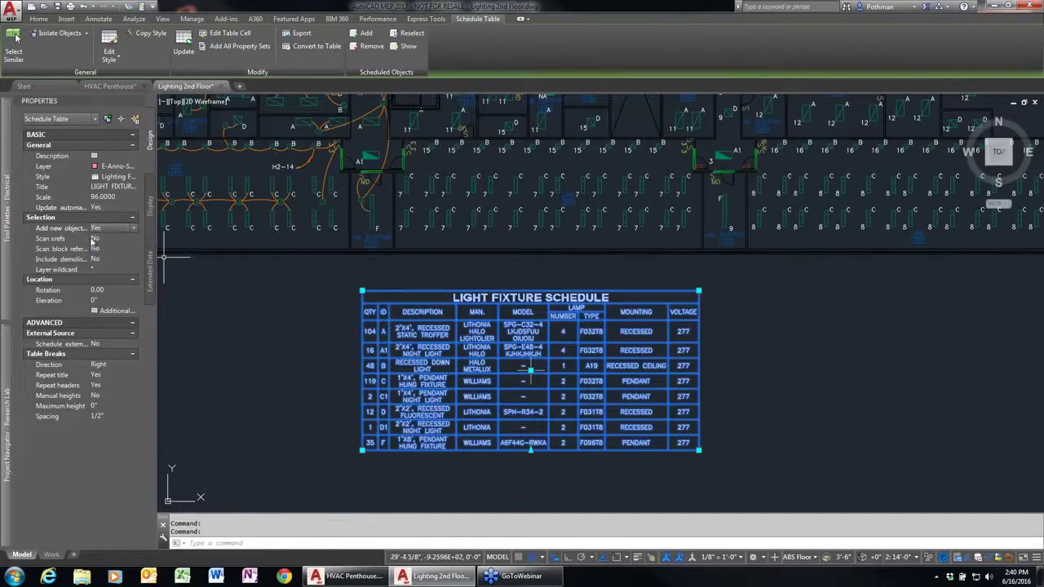
key("Escape")
key("Escape")
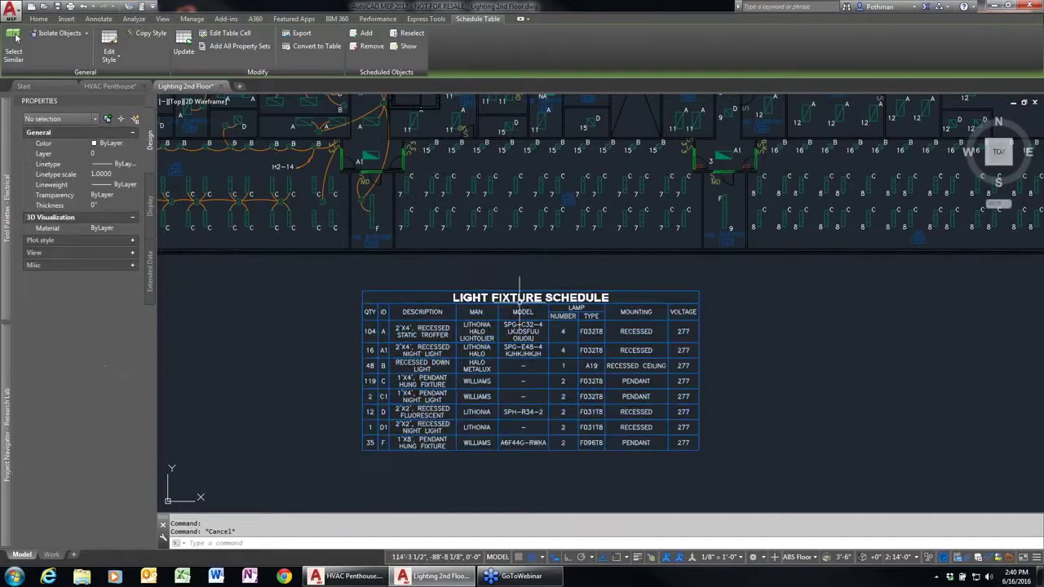
Copy six Type C fixtures above the schedule, raising the Type C quantity from 119 to 125.
type("co")
key("Return")
left_click(538, 242)
left_click(411, 208)
key("Return")
left_click(633, 269)
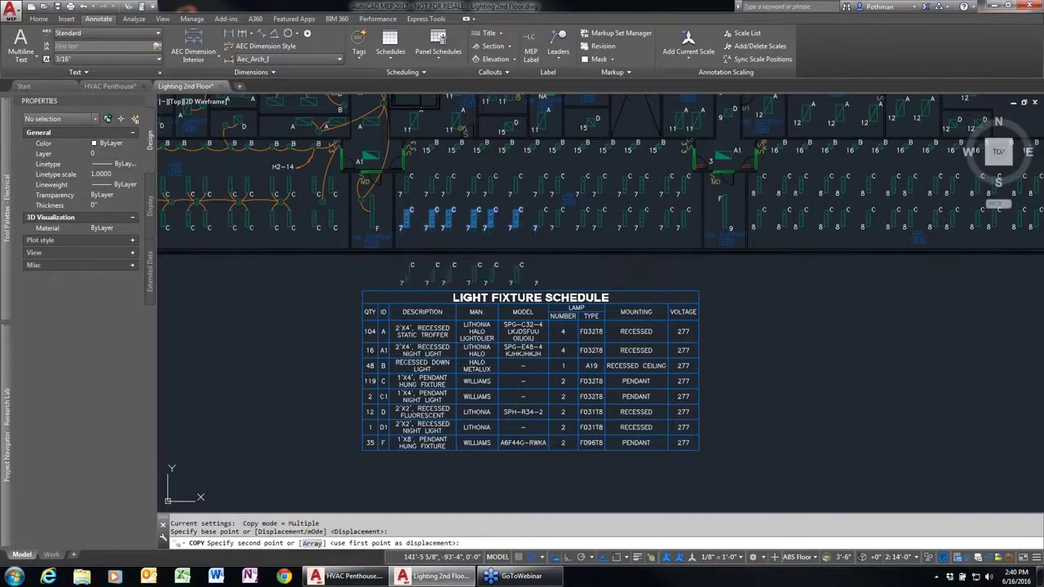
left_click(633, 325)
scroll(375, 381, "up", 4)
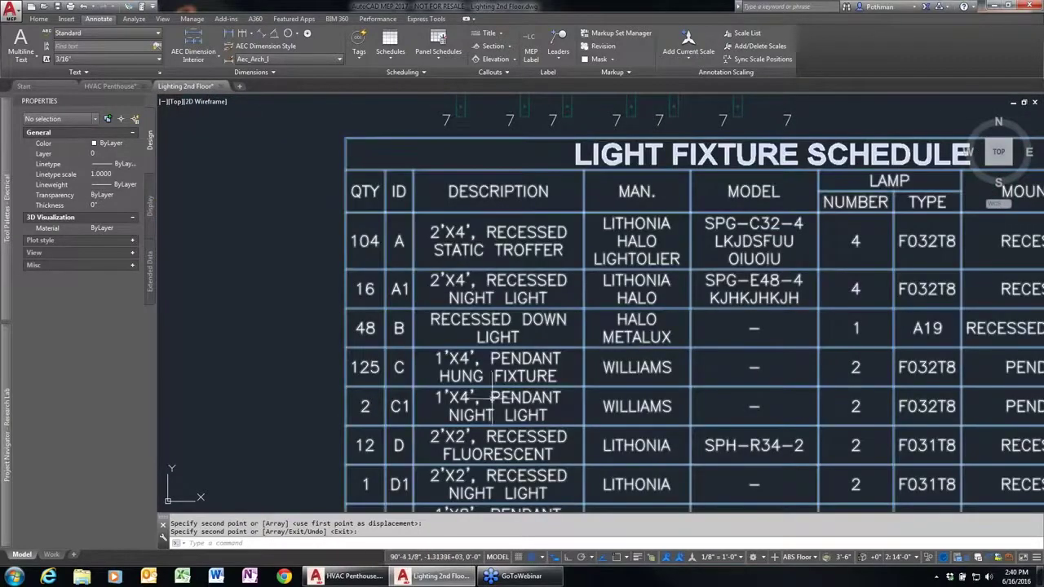
scroll(558, 350, "down", 2)
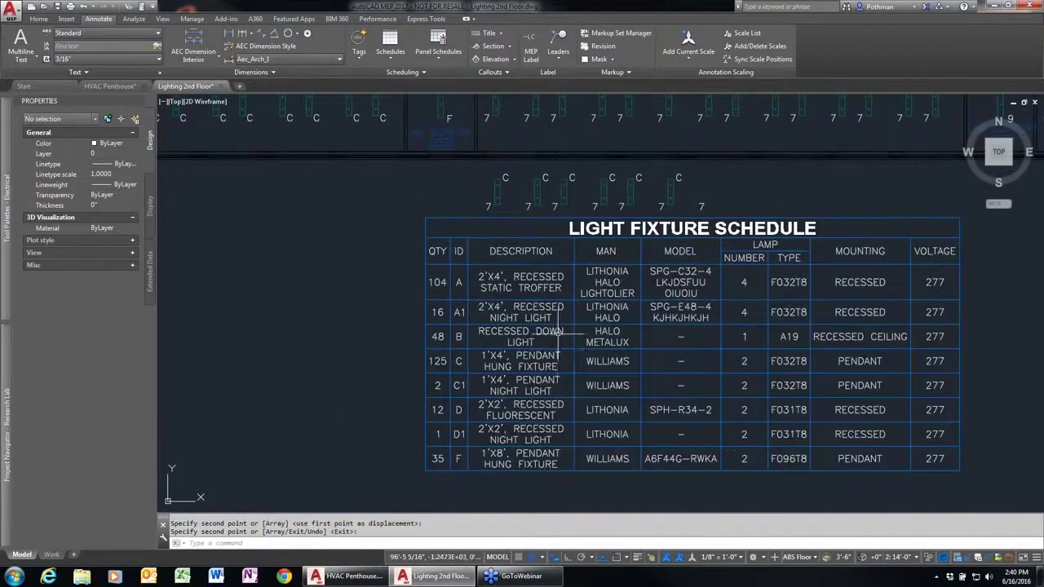
key("Return")
left_click(495, 186)
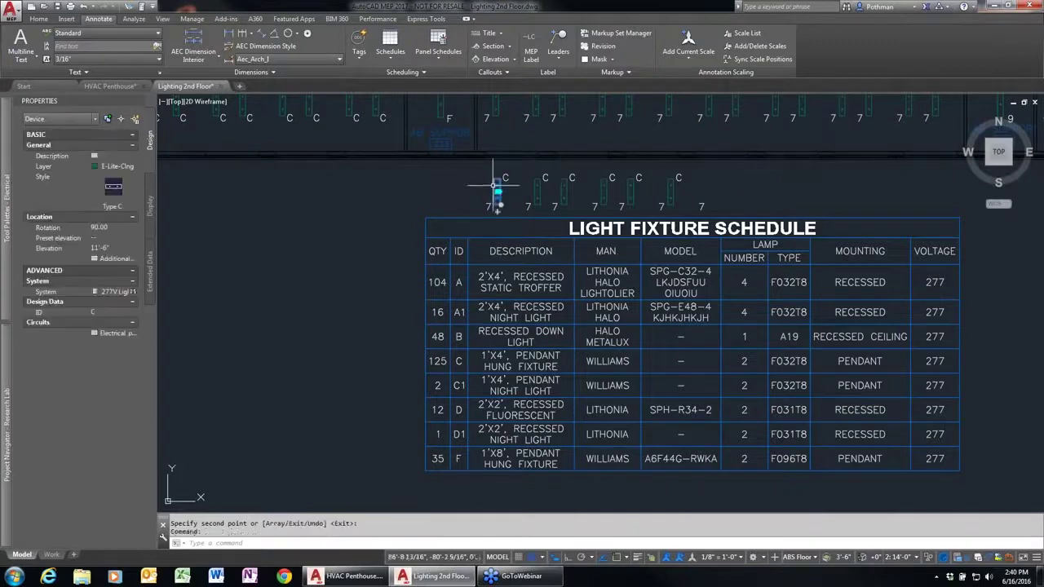
left_click(169, 56)
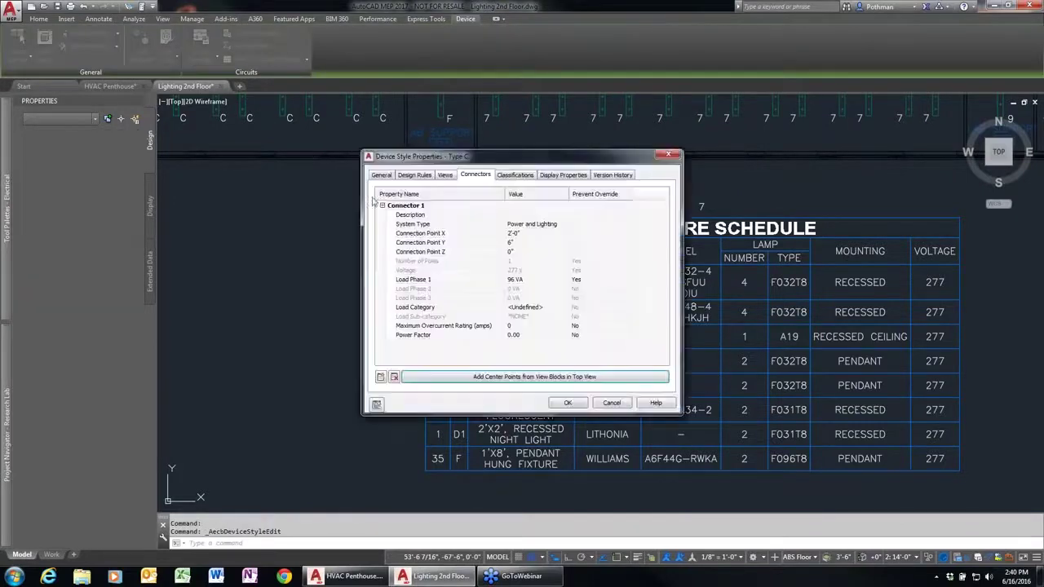
left_click(378, 175)
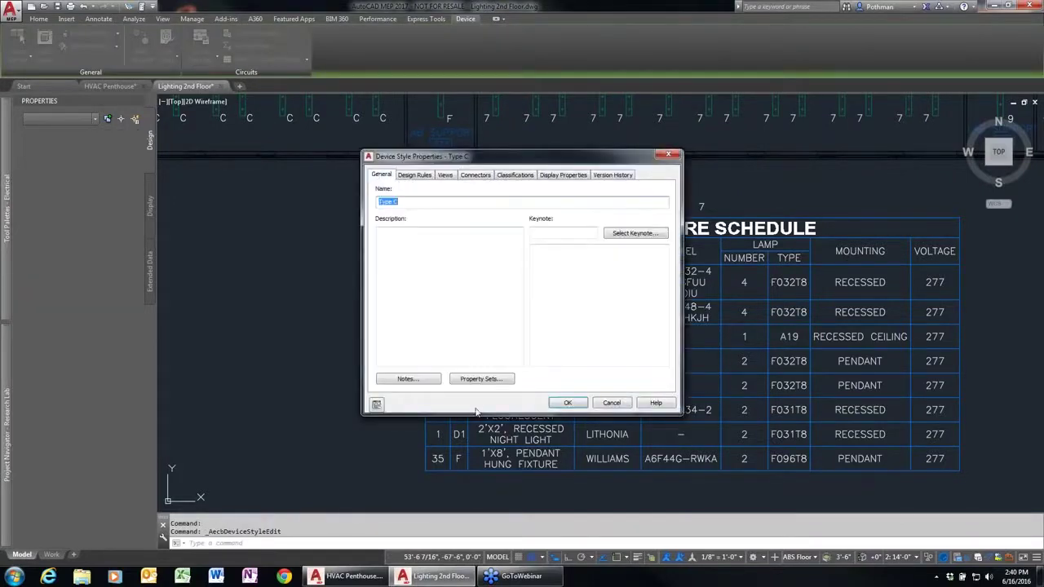
left_click(481, 379)
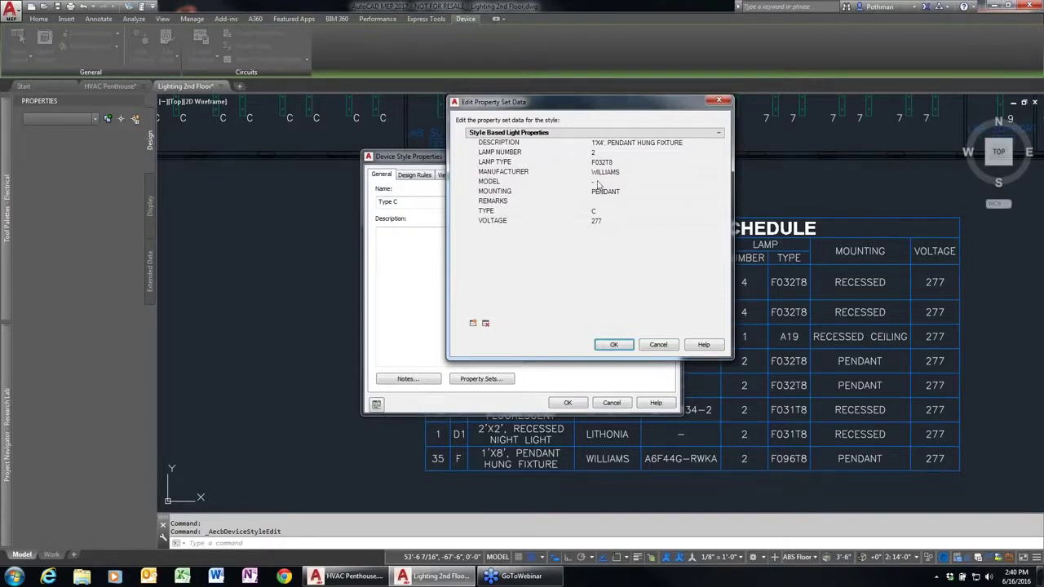
left_click(658, 345)
left_click(612, 402)
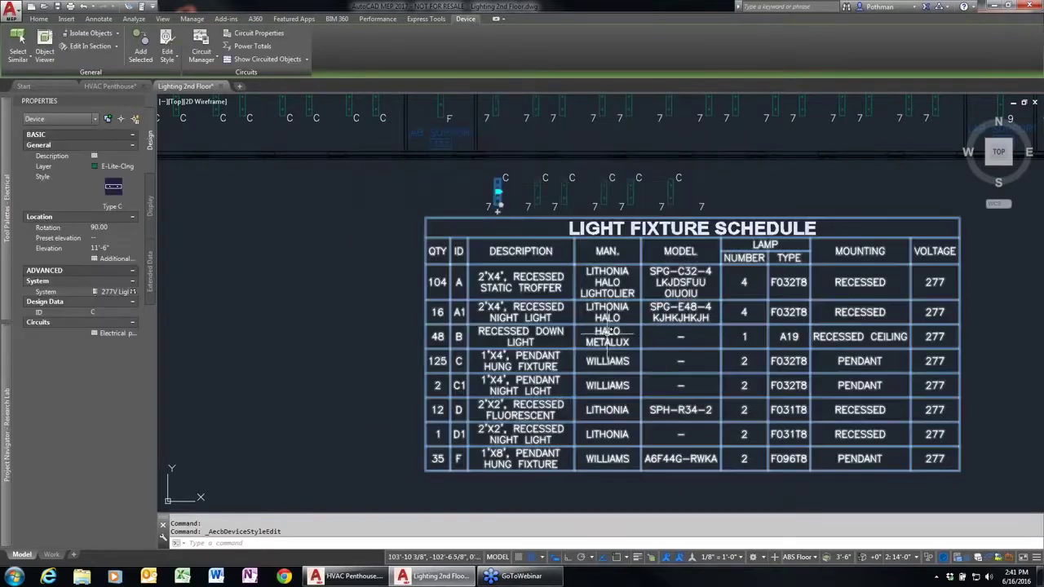
Edit the schedule's Type C MODEL cell to 123456 and accept the style property set change.
left_click(608, 332)
right_click(605, 309)
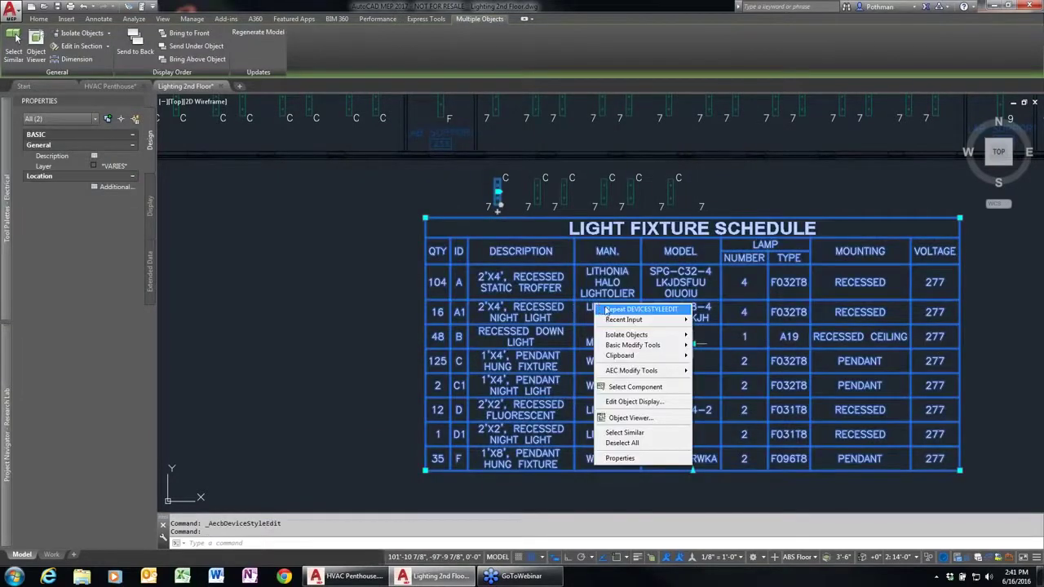
key("Escape")
key("Escape")
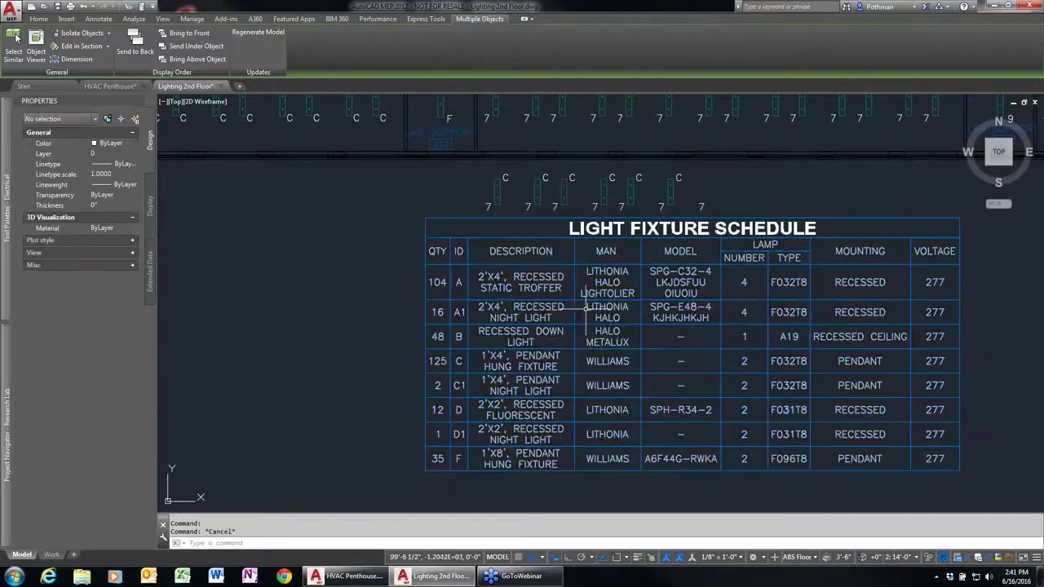
left_click(581, 329)
right_click(581, 329)
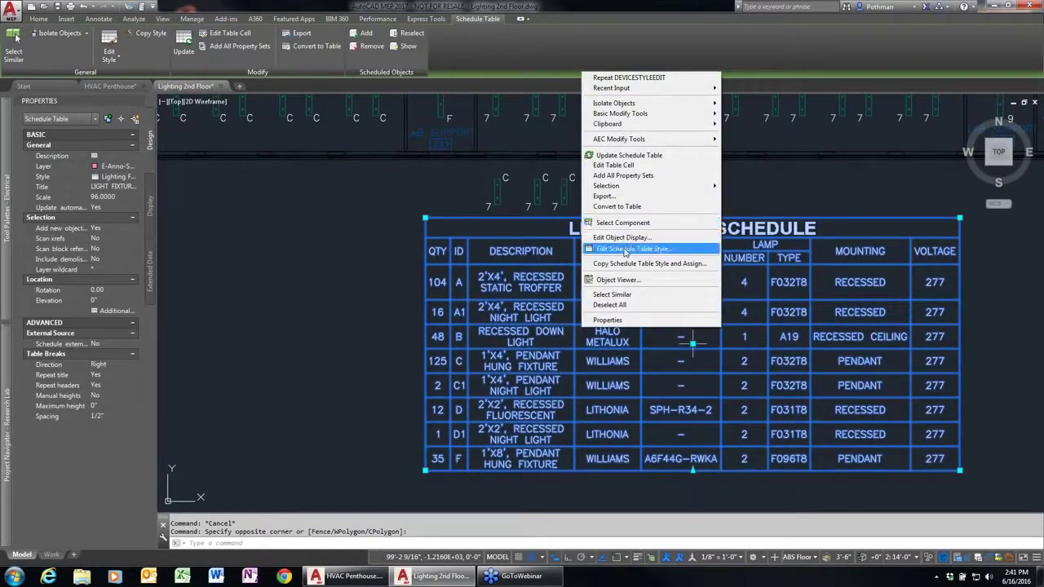
left_click(631, 169)
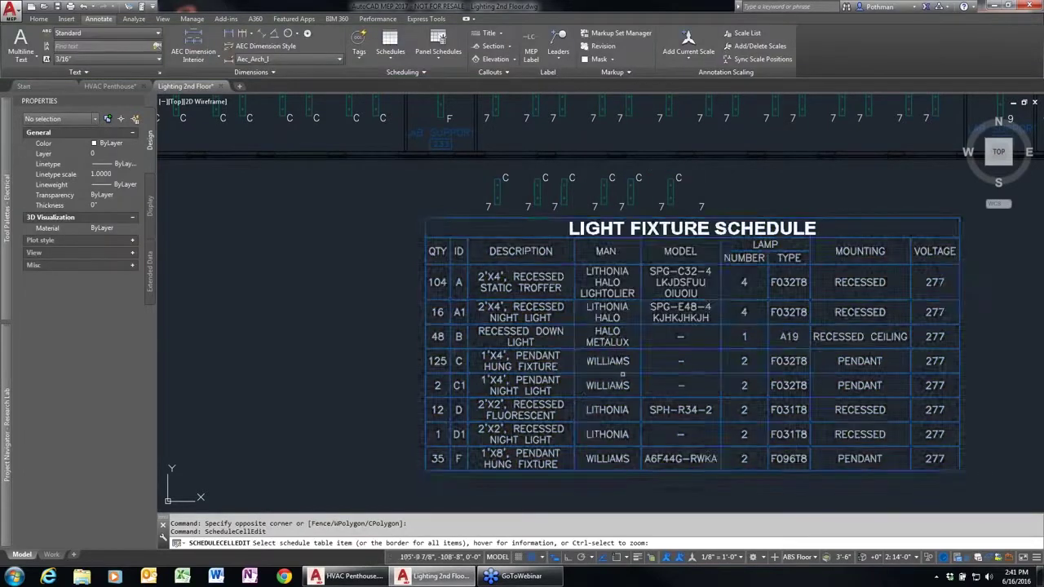
left_click(680, 361)
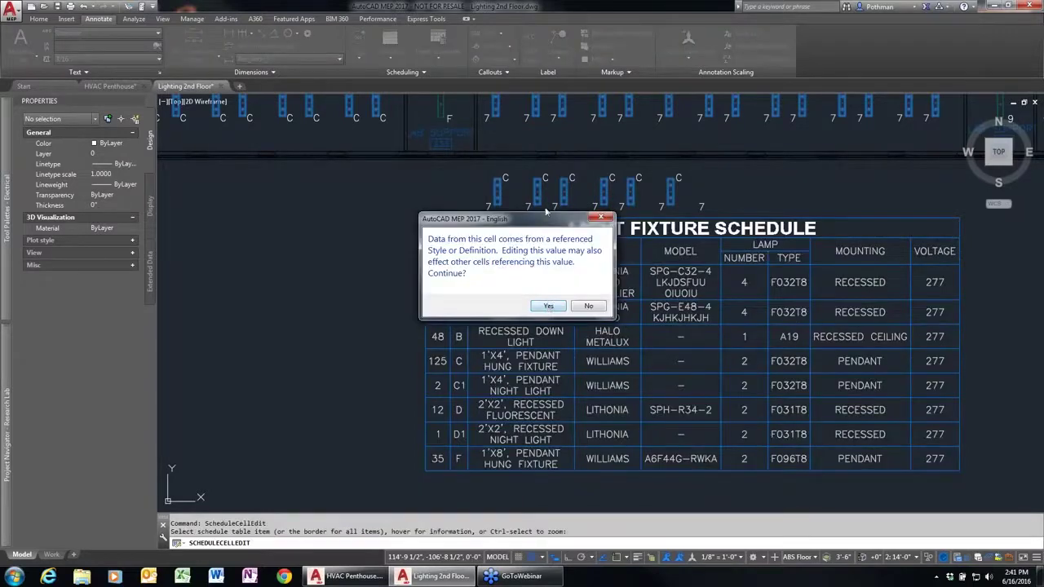
left_click(559, 307)
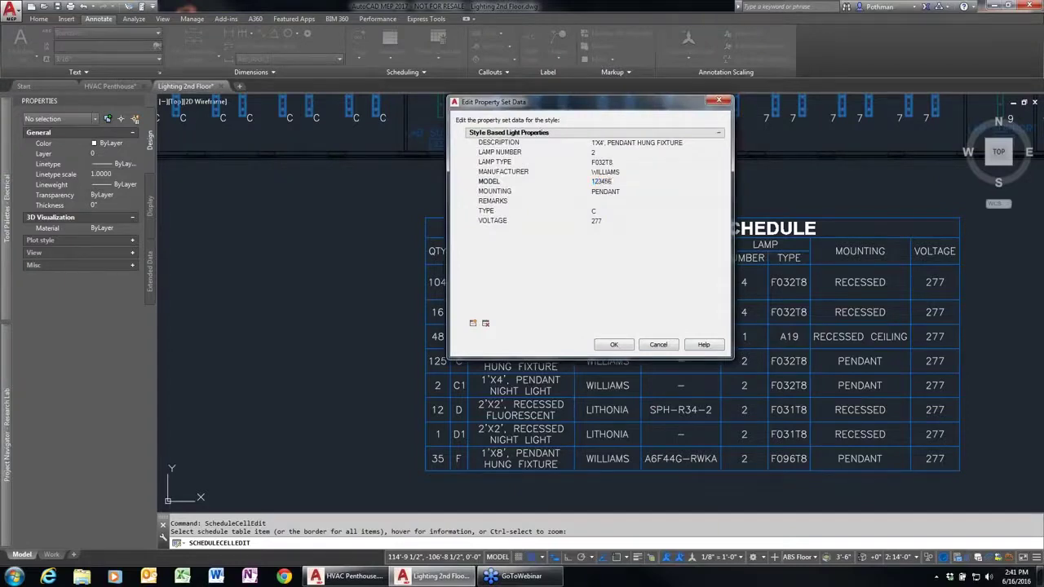
left_click(614, 344)
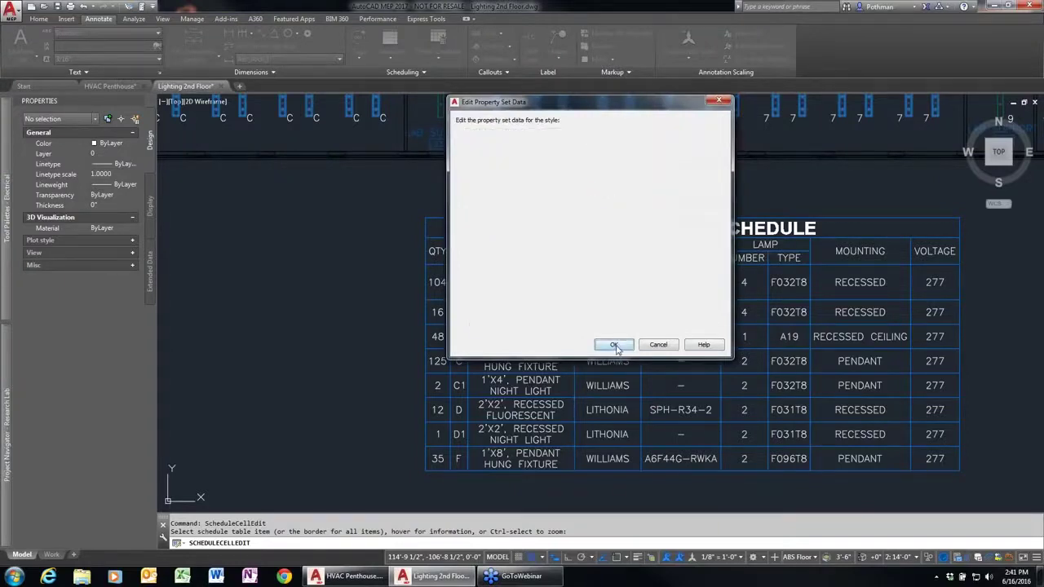
key("Escape")
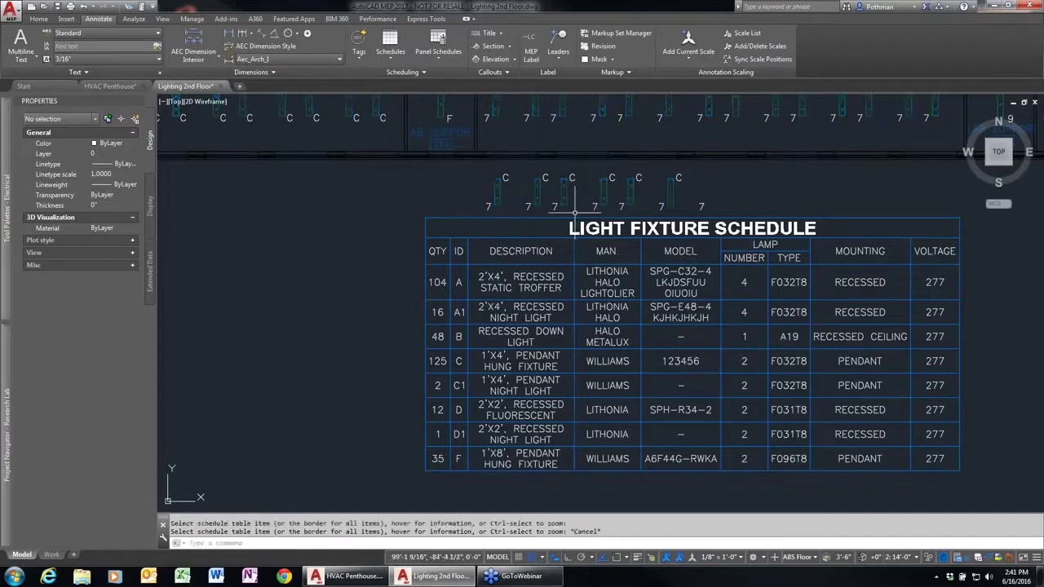
left_click(500, 192)
Change the Type C fixture style's MODEL property to ABCDEF.
left_click(167, 45)
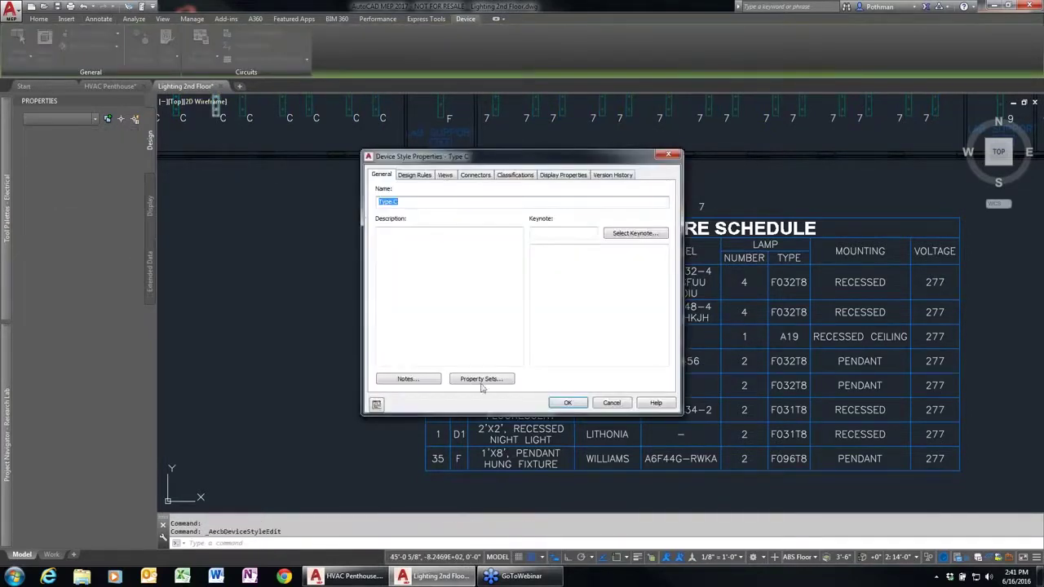
left_click(481, 379)
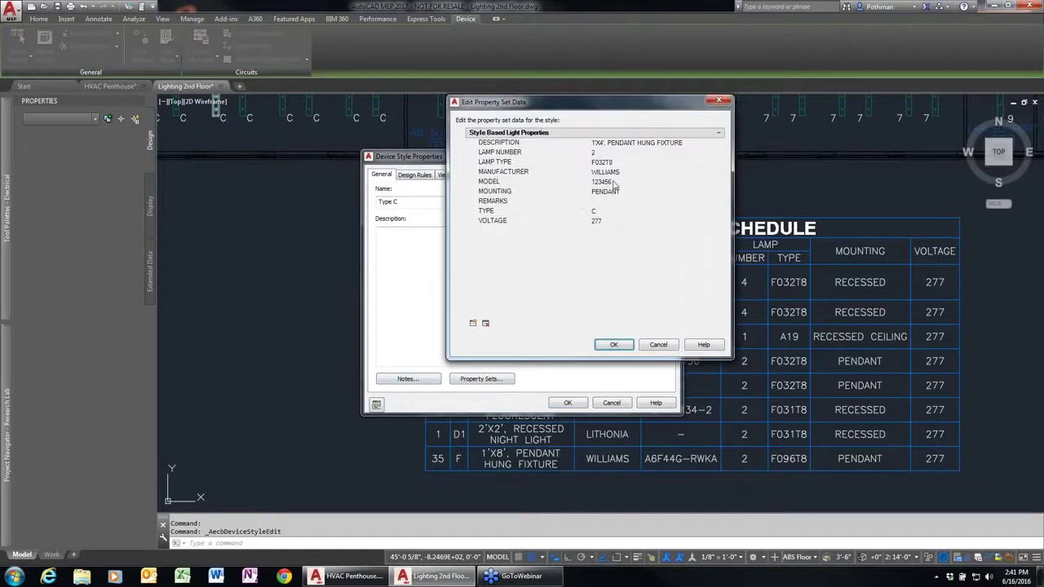
left_click(612, 182)
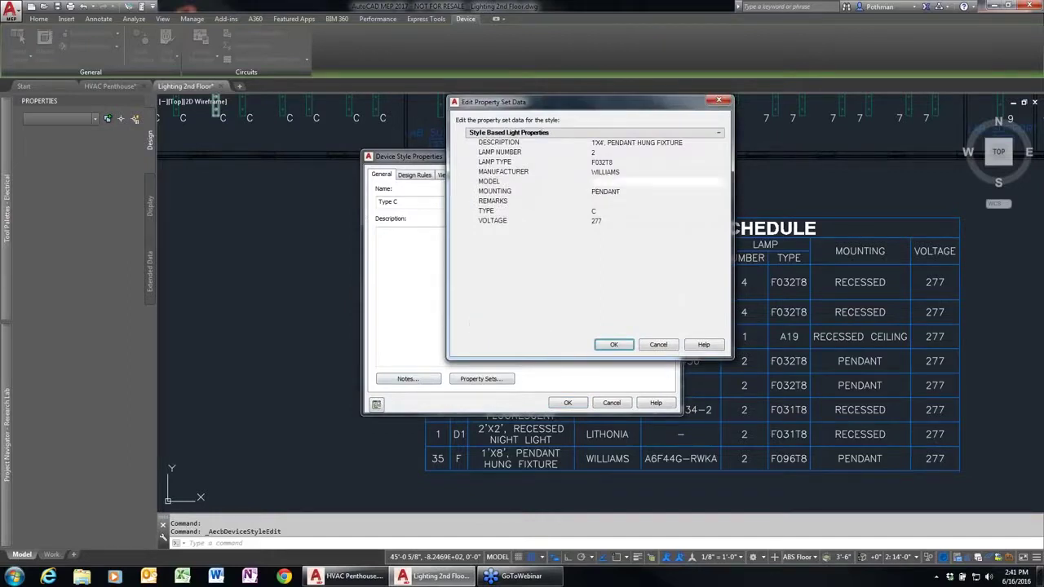
type("ABCDEF")
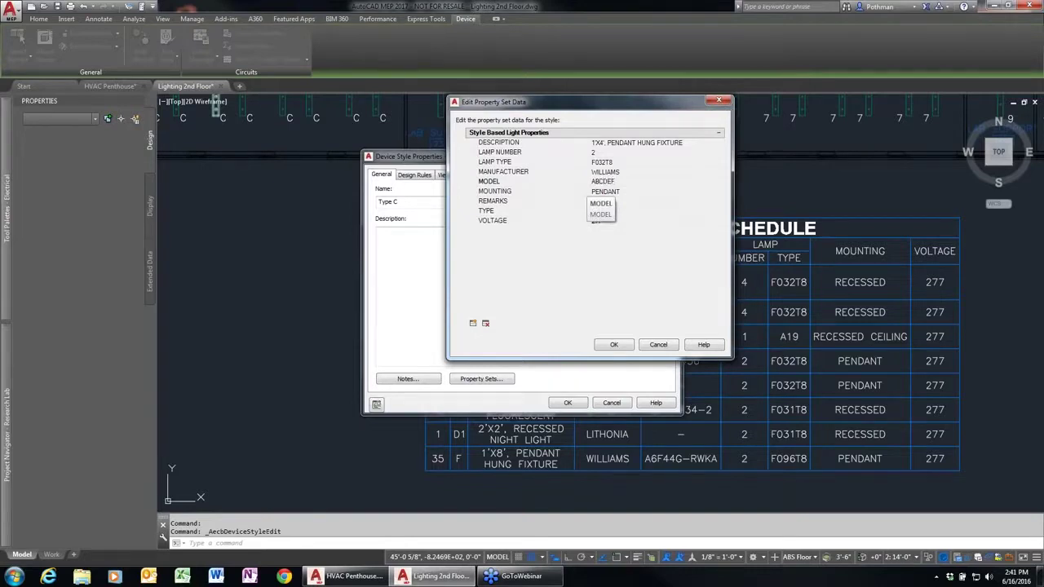
left_click(630, 347)
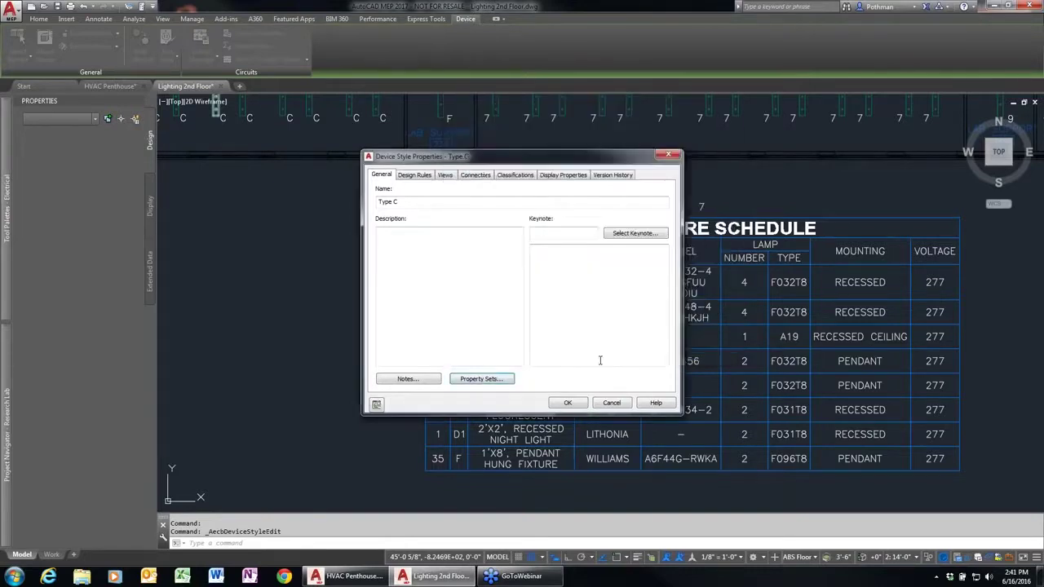
left_click(570, 399)
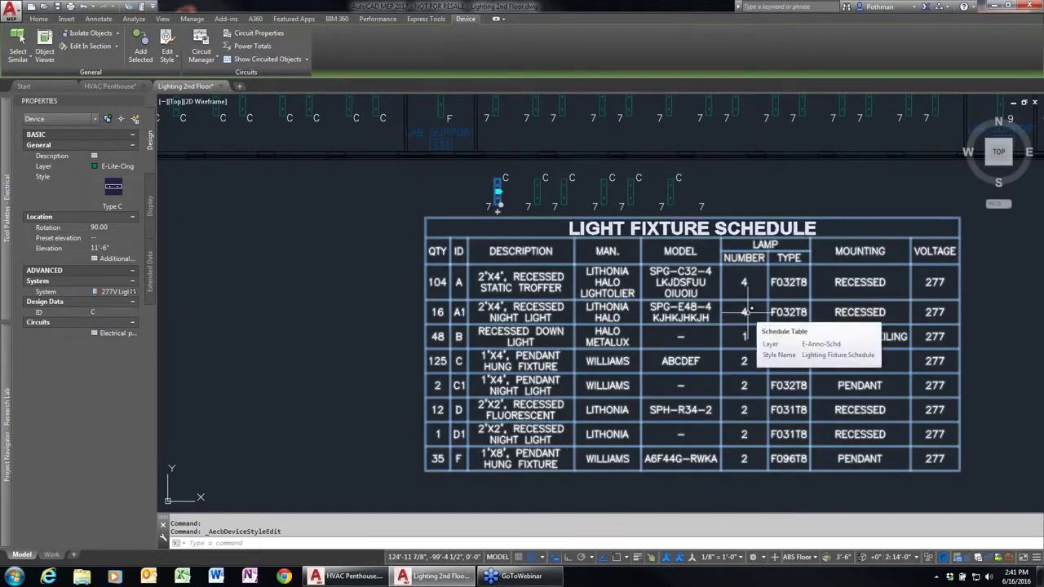
Erase the copied fixtures above the schedule and close Lighting 2nd Floor without saving.
key("Escape")
key("Escape")
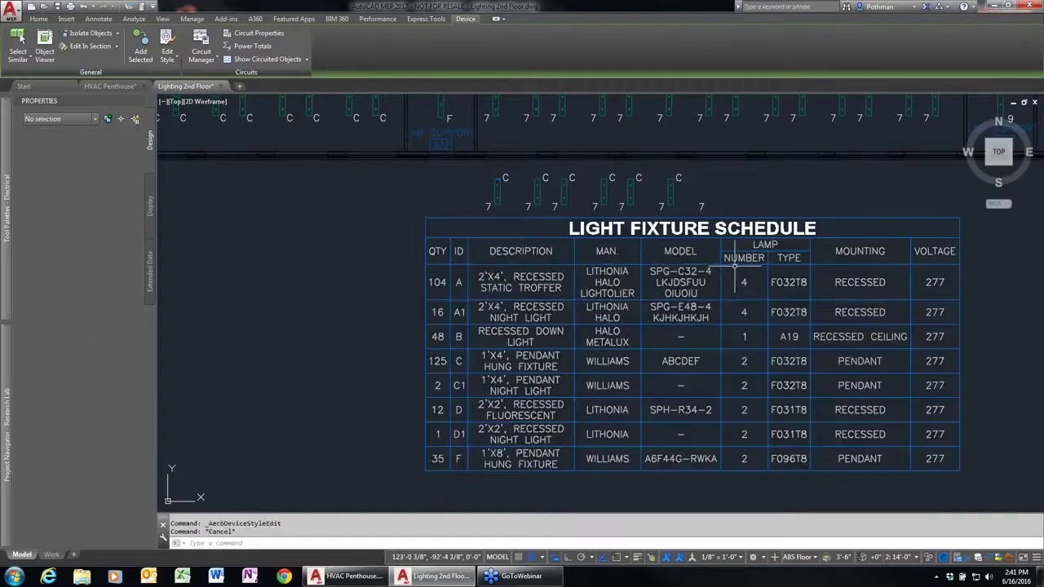
left_click(455, 213)
left_click(700, 173)
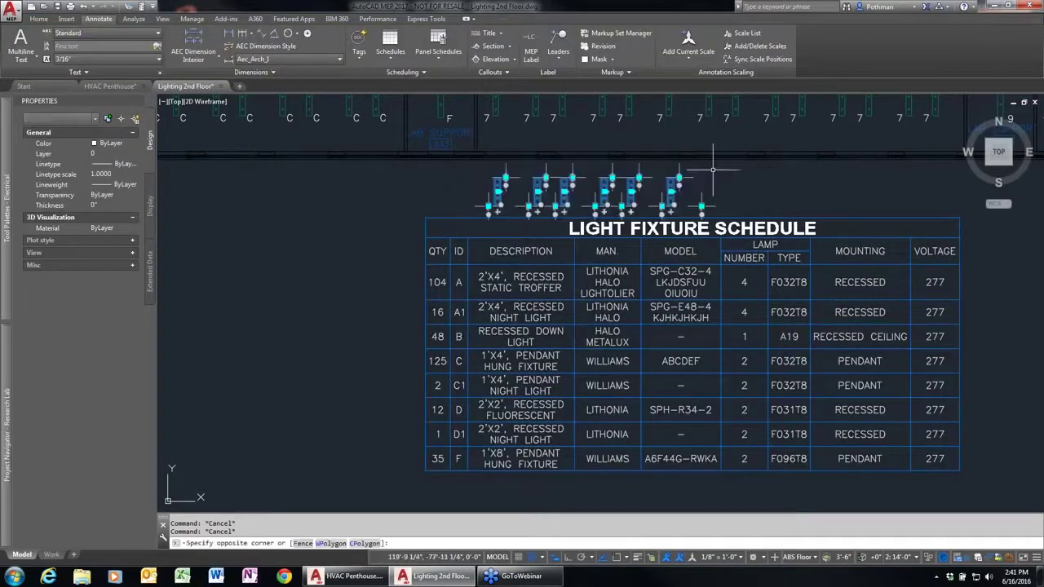
key("Delete")
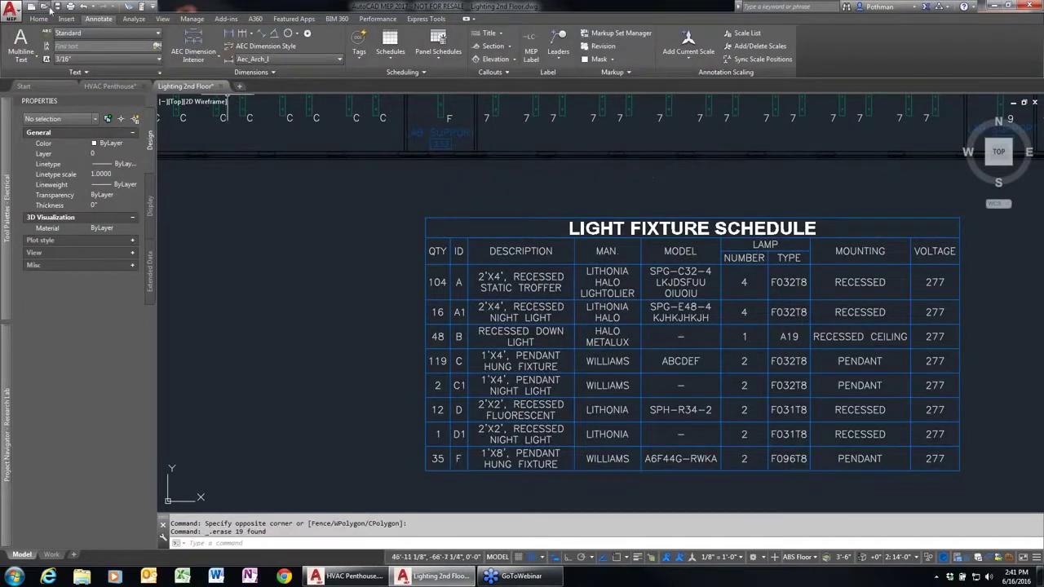
left_click(218, 86)
left_click(566, 313)
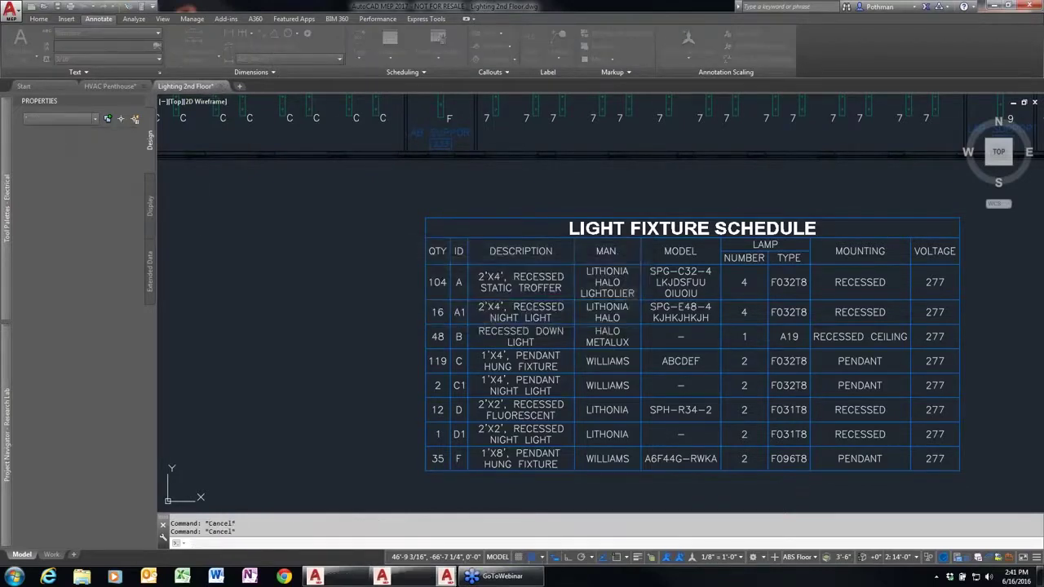
Preview the Power 2nd Floor, Tele-Fire 2nd Floor and Engineering With Data constructs, ending on Power 2nd Floor.
mouse_move(16, 432)
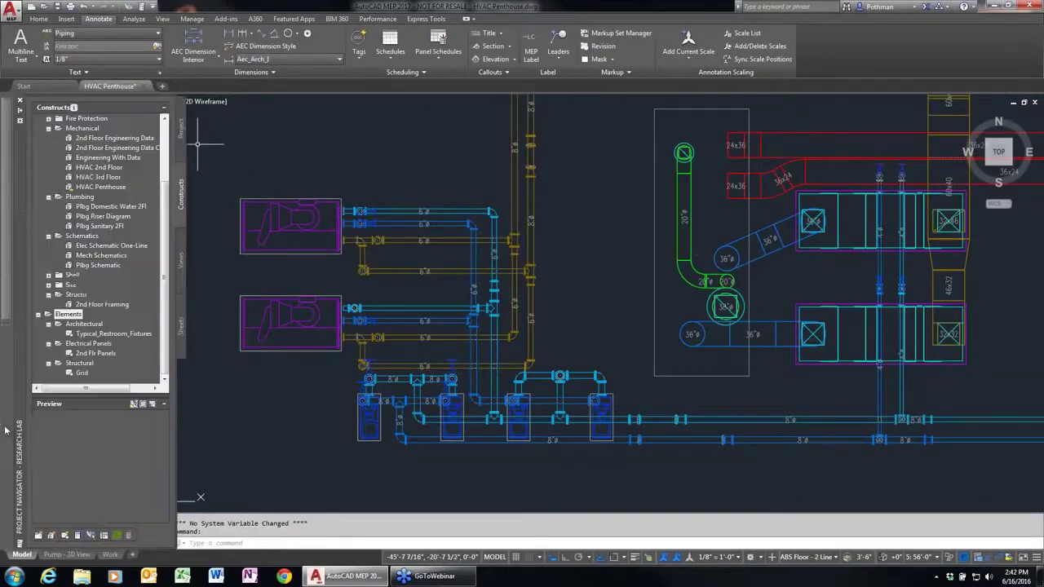
left_click_drag(166, 196, 175, 152)
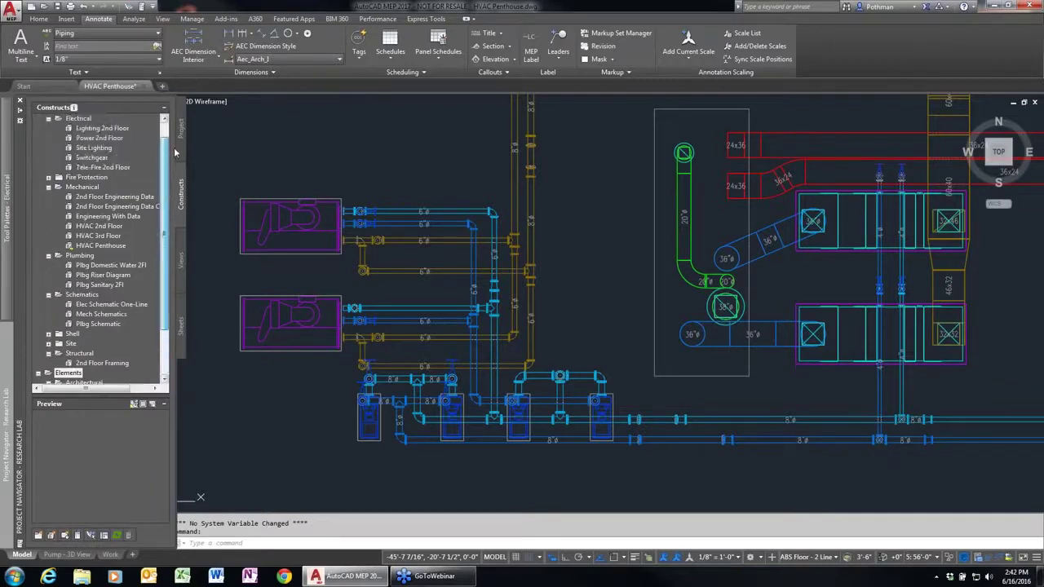
left_click(100, 138)
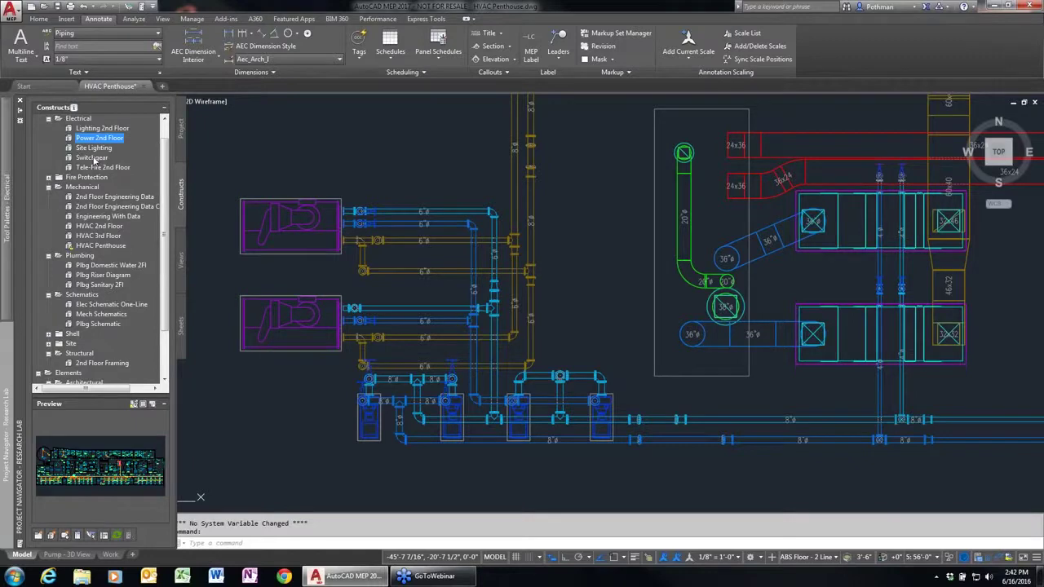
mouse_move(3, 173)
mouse_move(8, 386)
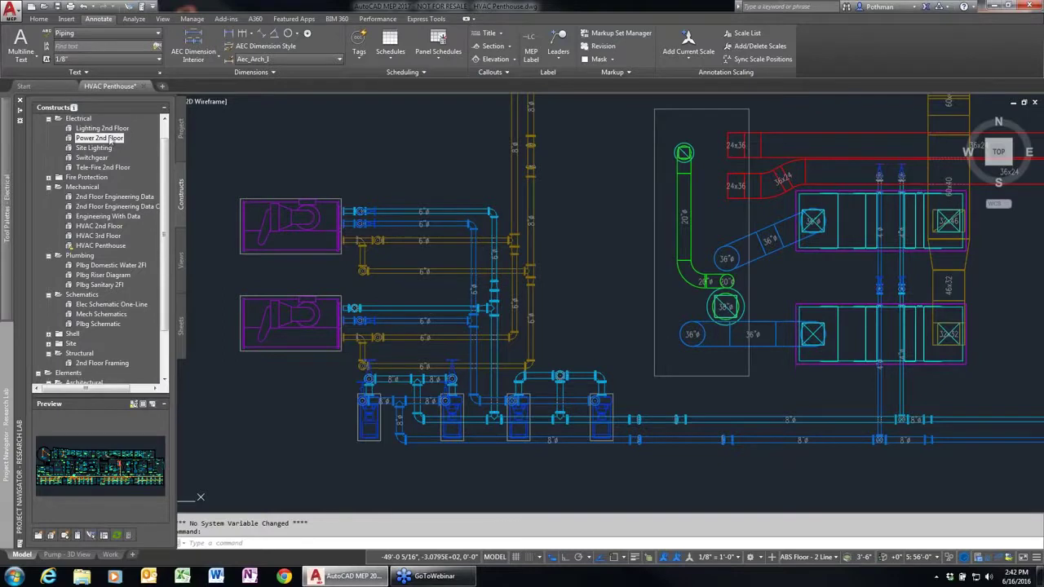
mouse_move(110, 140)
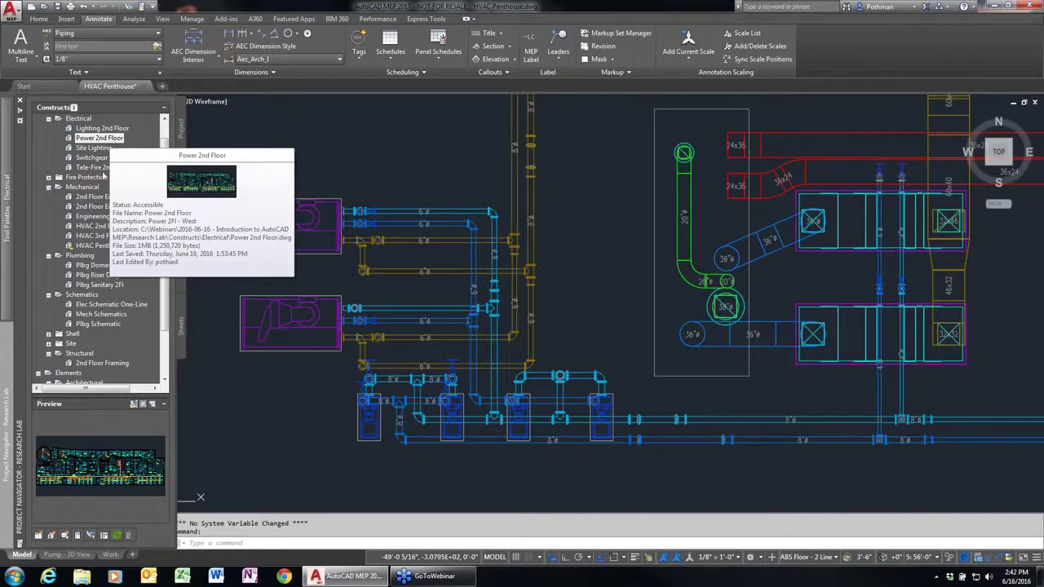
left_click(104, 168)
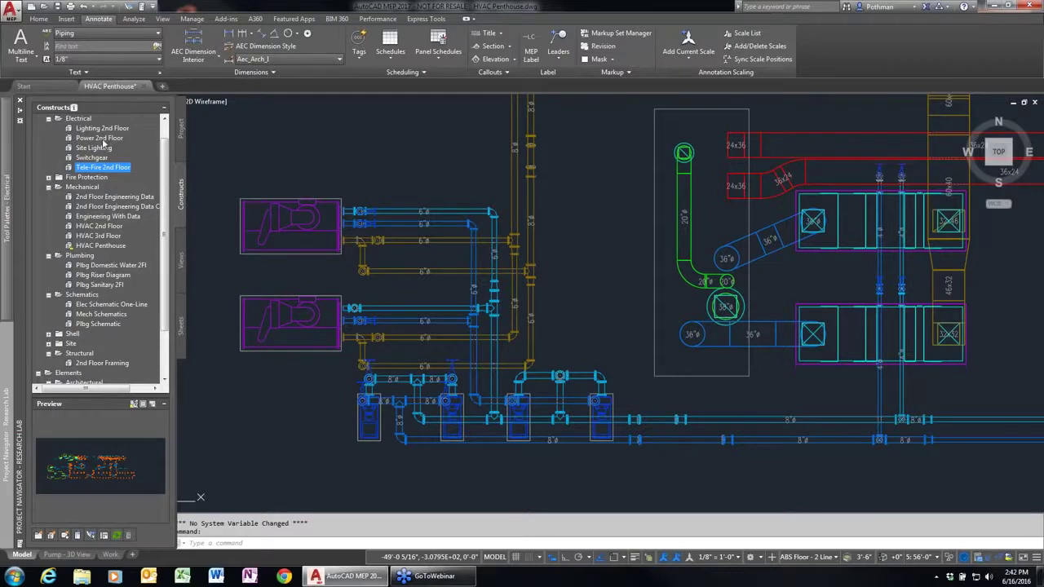
left_click(101, 218)
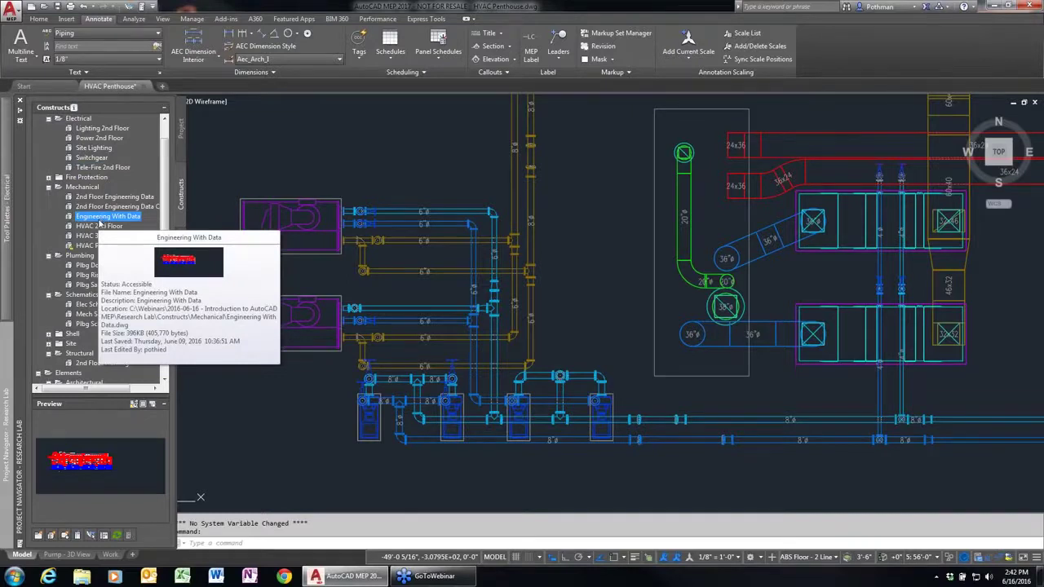
left_click(98, 140)
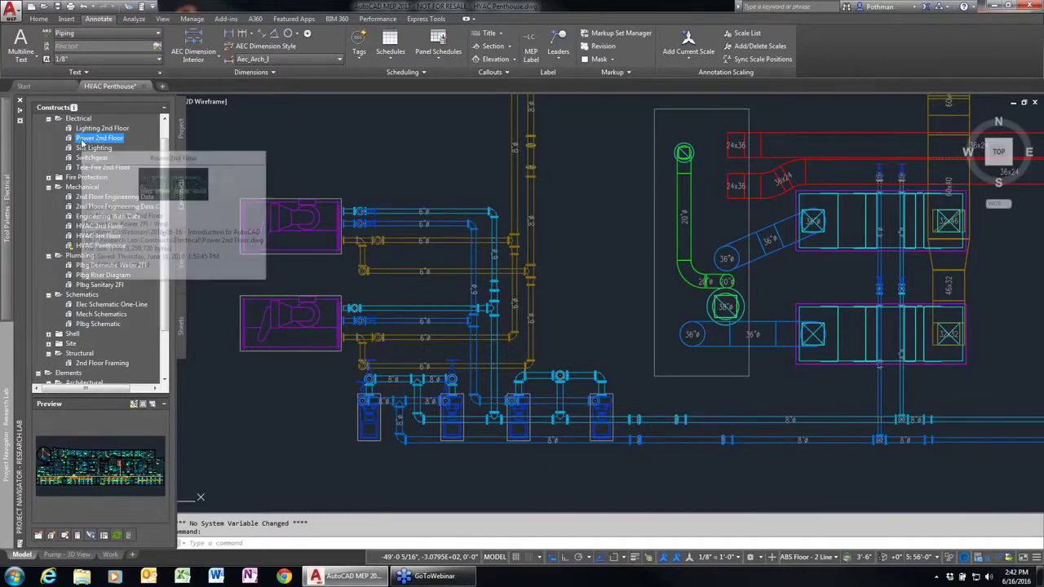
Open the Power 2nd Floor drawing and zoom in on the LAB49-6,8 circuit area.
double_click(81, 141)
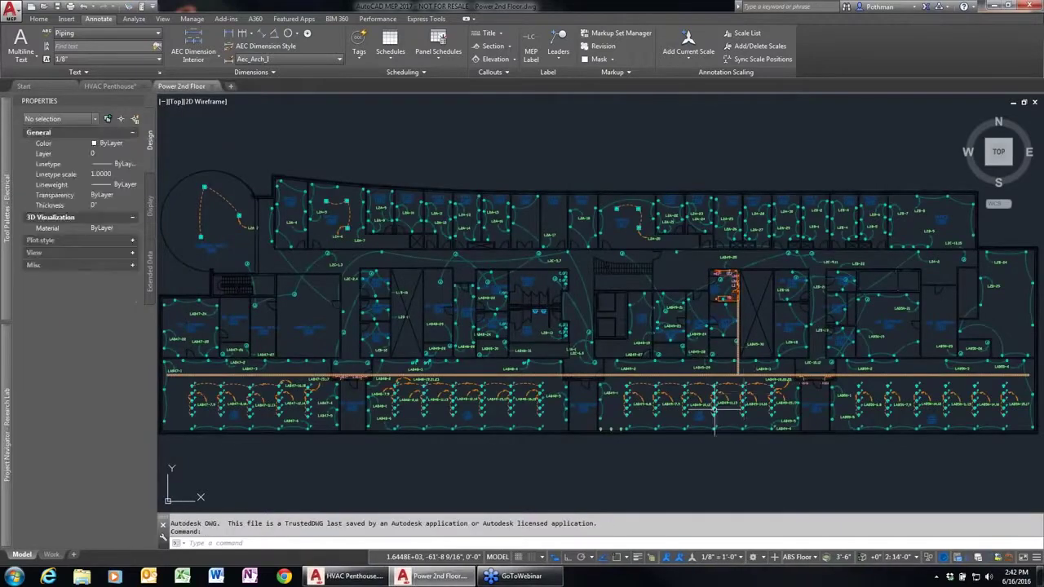
scroll(715, 408, "up", 6)
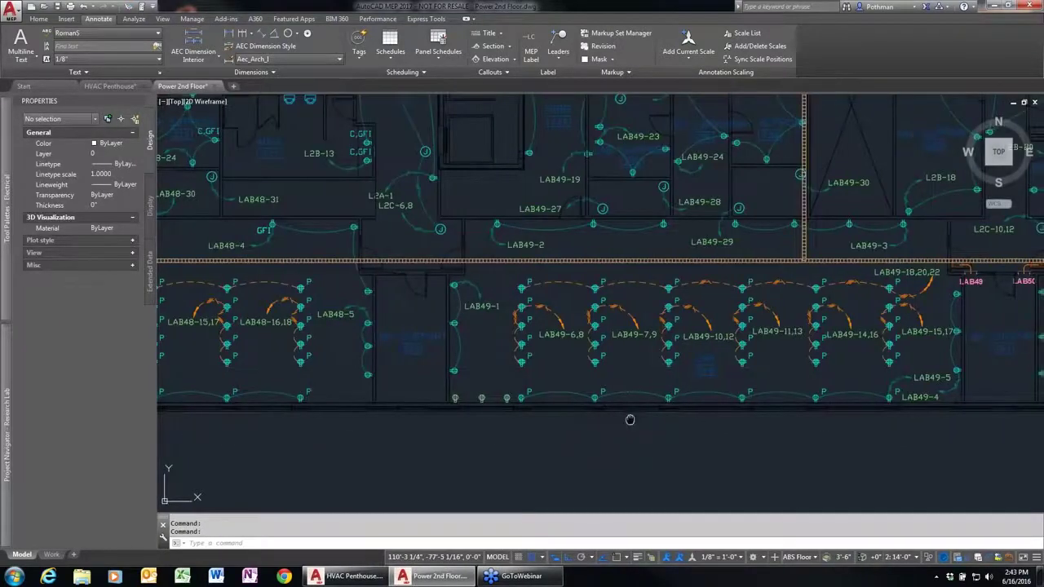
middle_click_drag(630, 420, 558, 436)
scroll(558, 436, "down", 2)
scroll(558, 436, "up", 2)
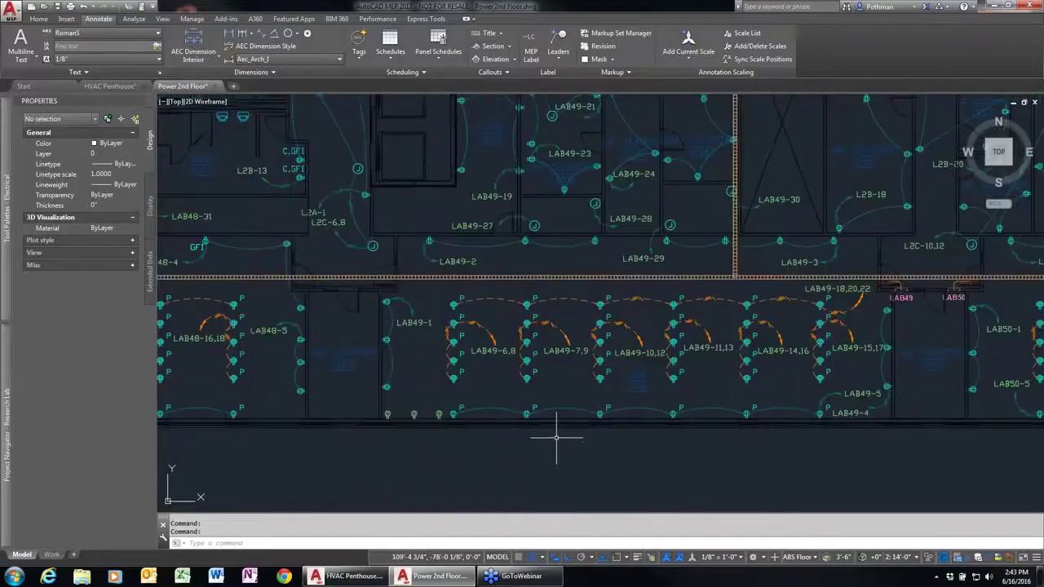
scroll(492, 350, "up", 4)
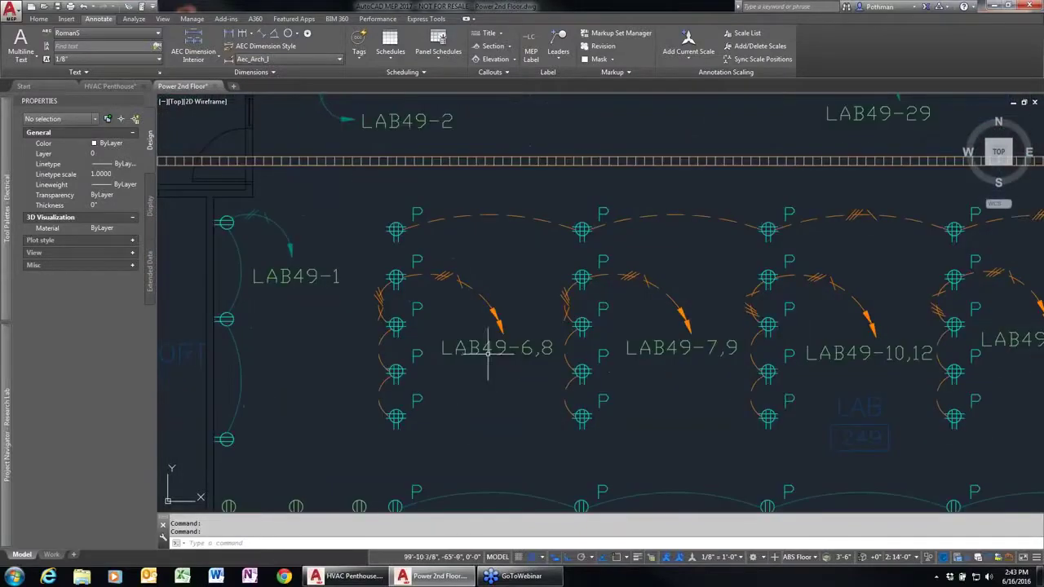
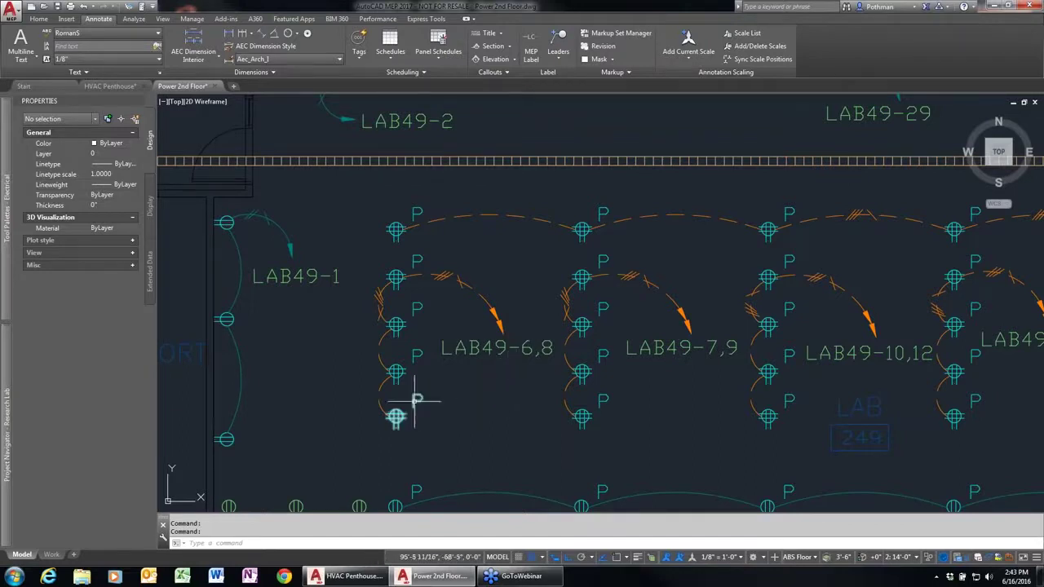
Review the High Load receptacle style's connector and load settings without making changes.
scroll(514, 331, "down", 3)
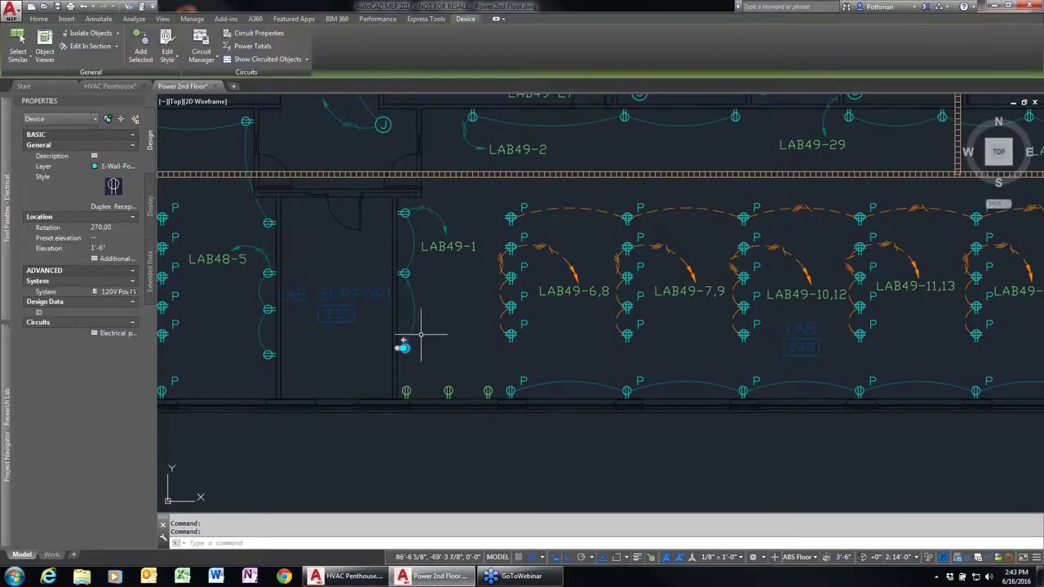
left_click(166, 43)
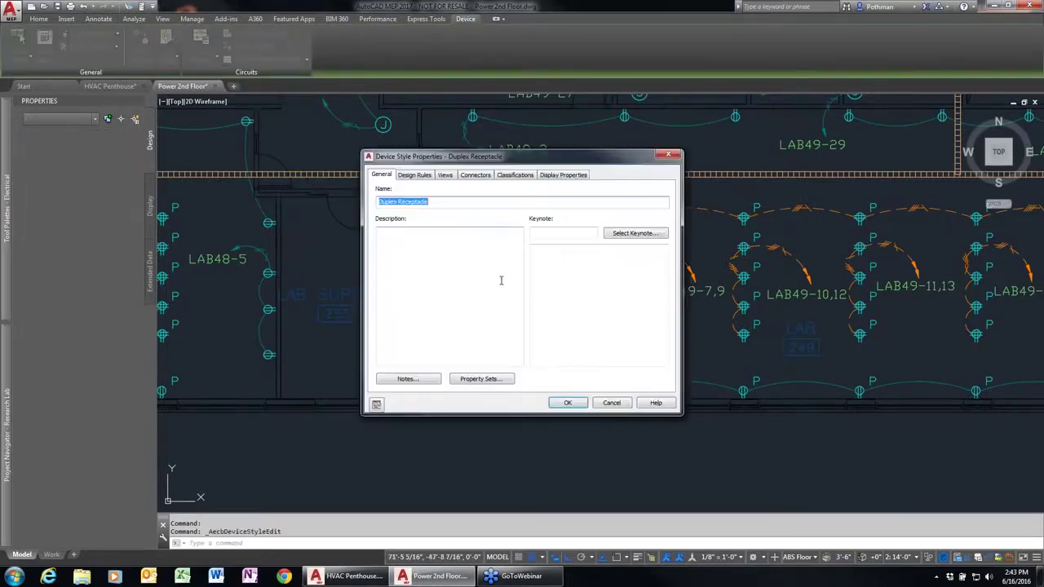
left_click(478, 176)
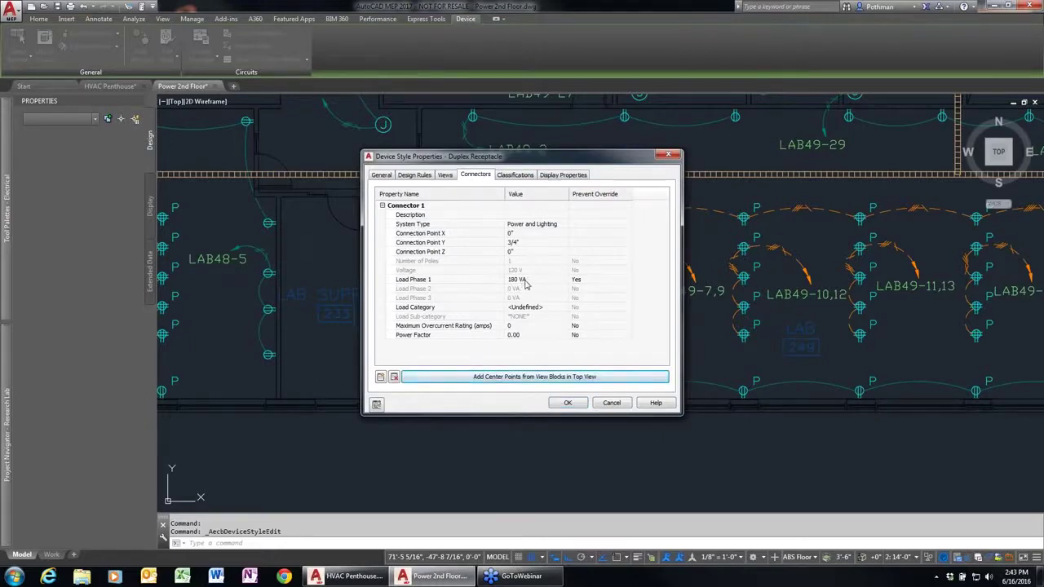
left_click(568, 403)
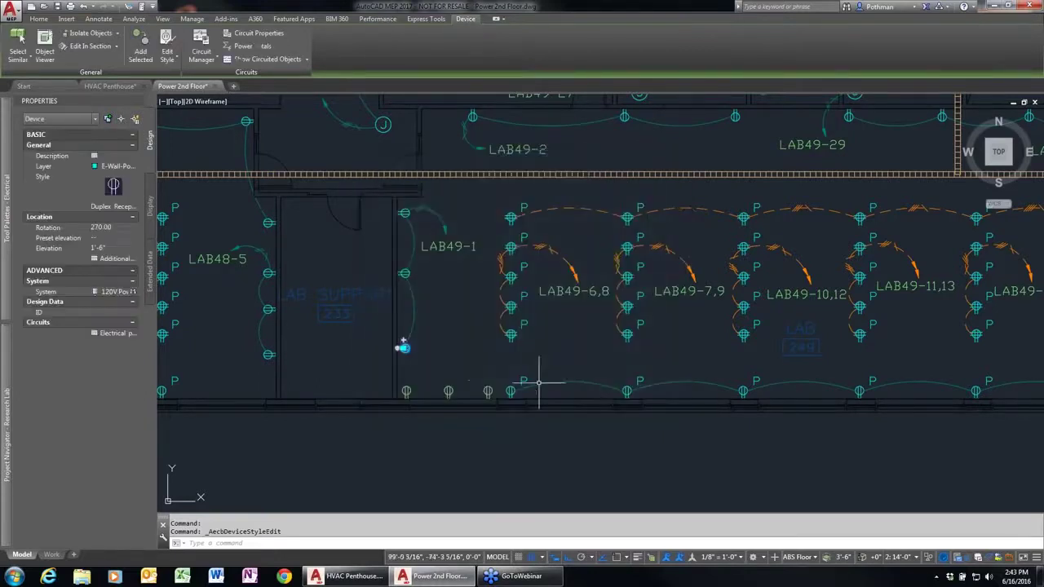
key("Escape")
left_click(407, 391)
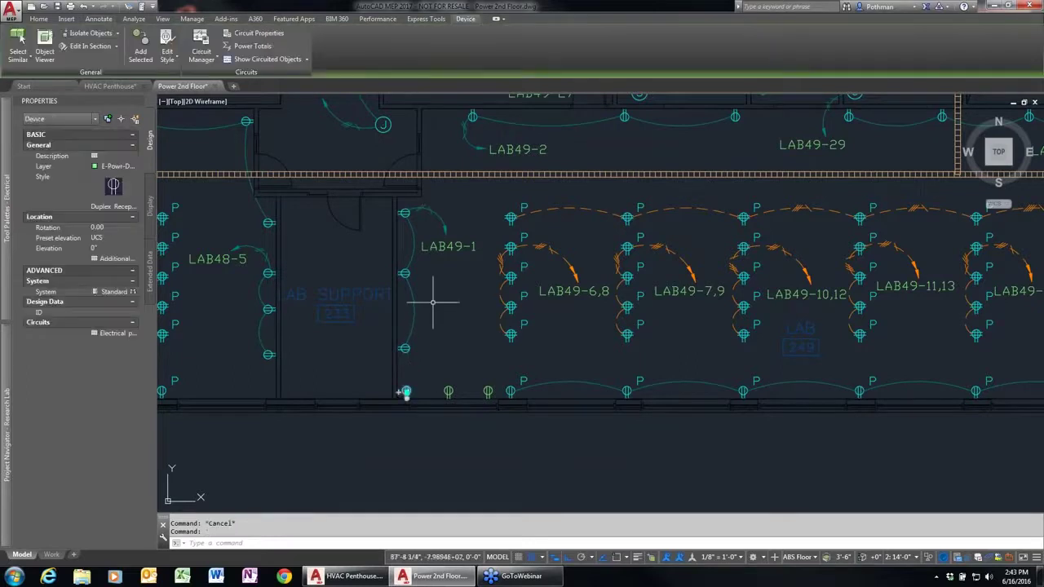
left_click(166, 45)
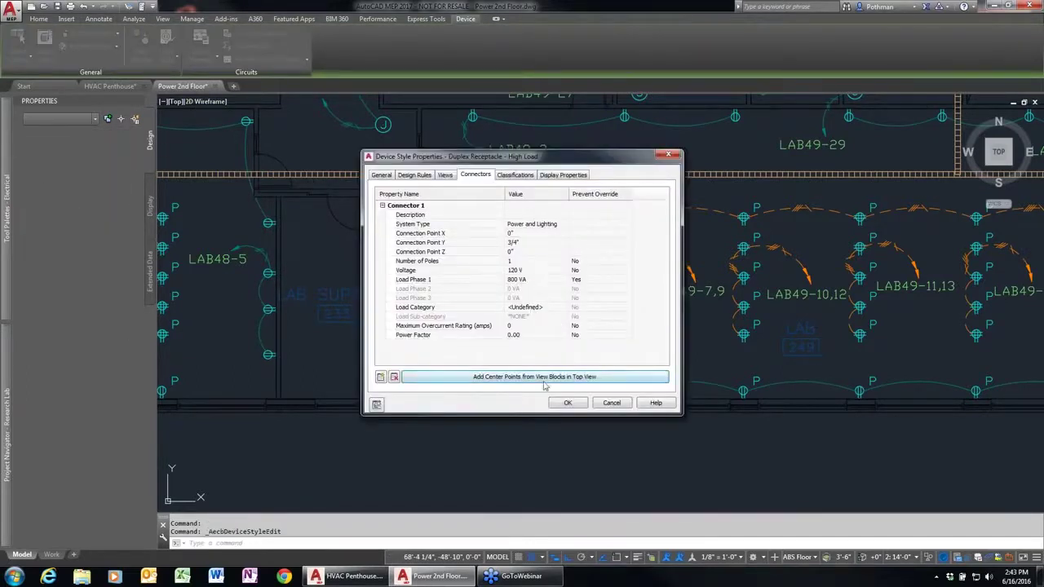
left_click(610, 404)
key("Escape")
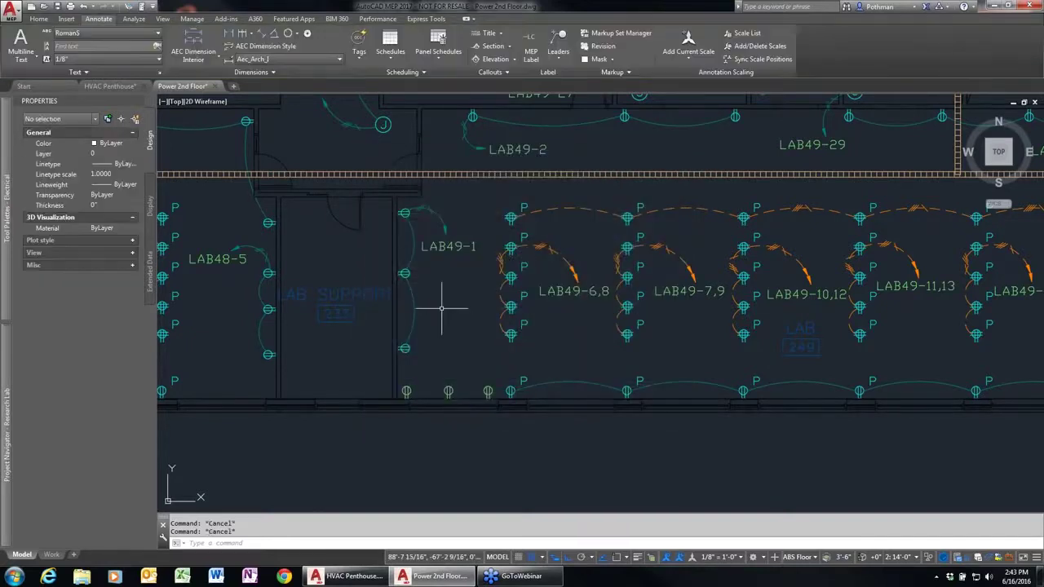
Start a new wire on circuit LAB49-1 from the existing wire using Add Selected.
left_click(411, 305)
right_click(445, 302)
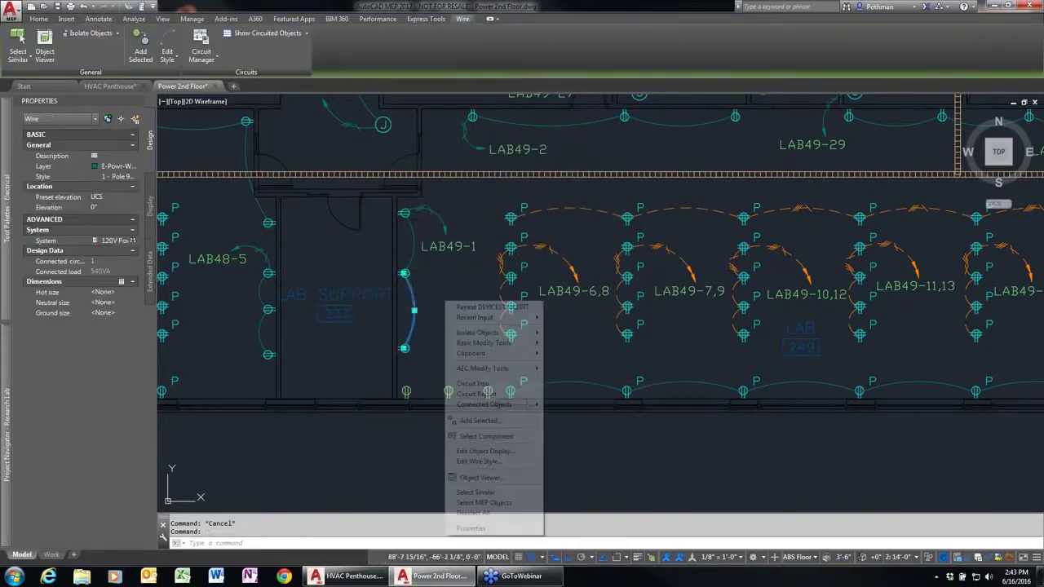
left_click(482, 421)
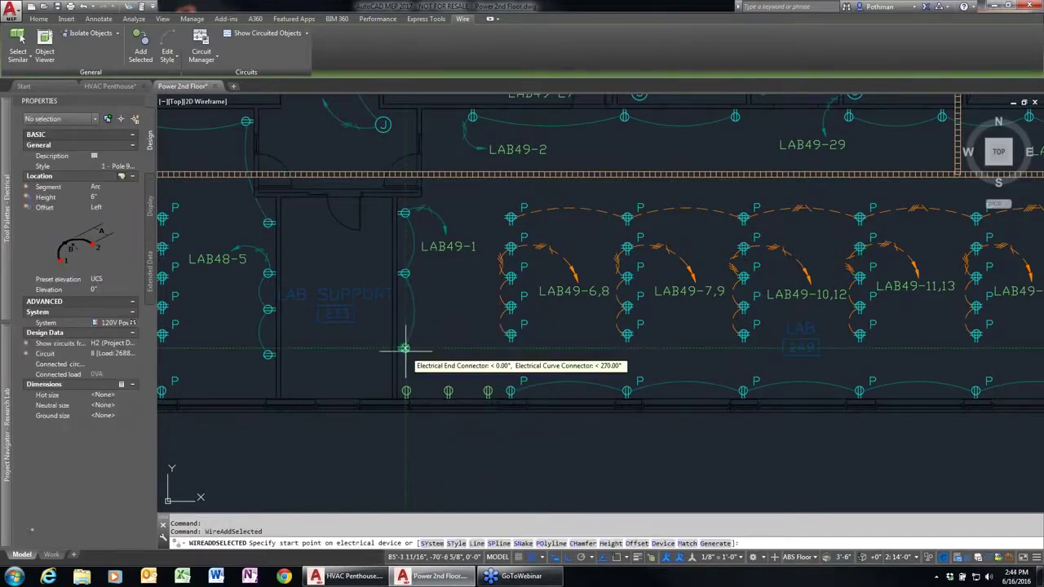
key("F3")
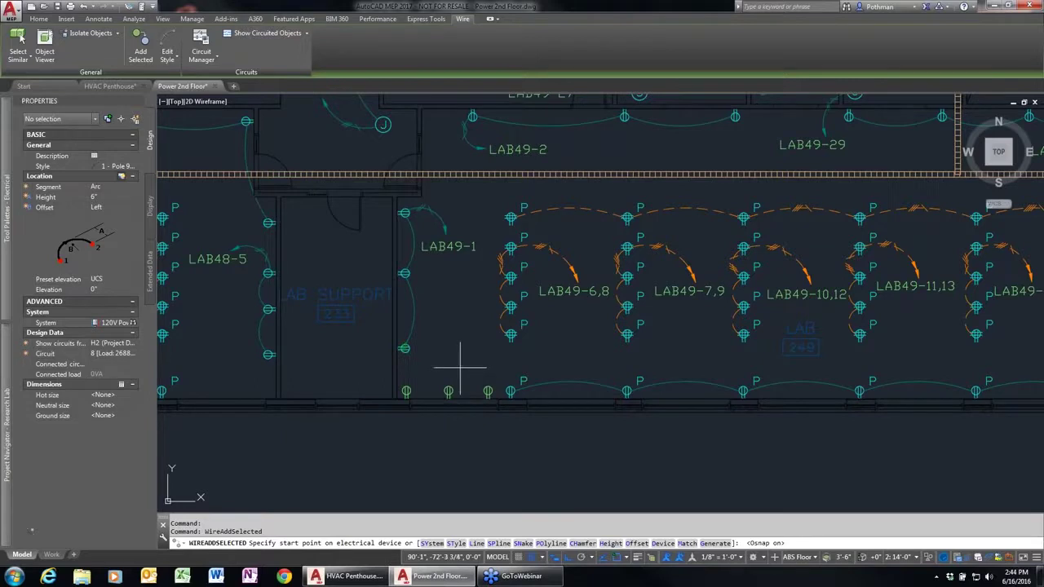
key("F3")
scroll(439, 363, "up", 4)
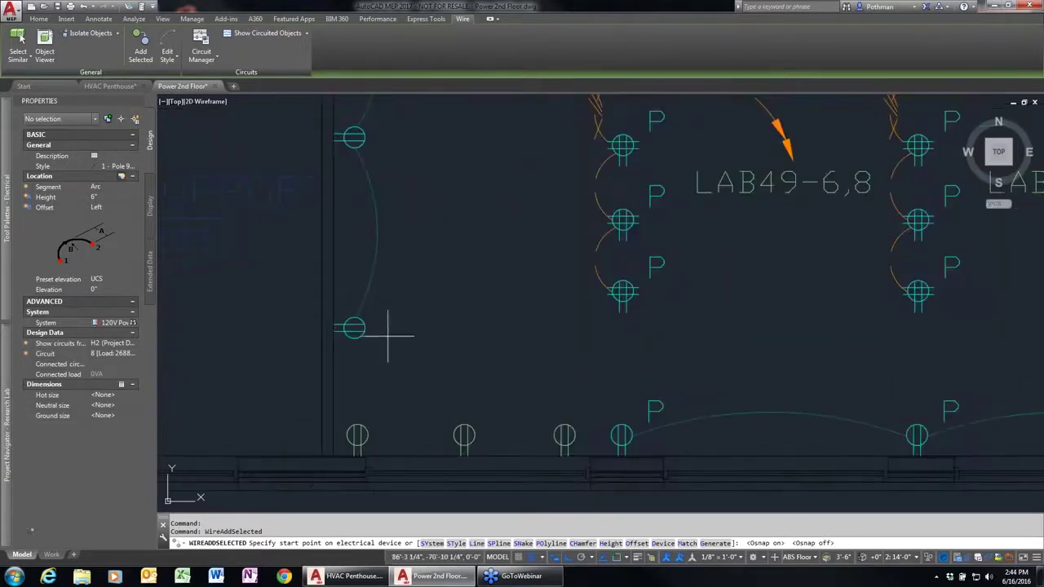
Wire the lower-wall receptacles in turn, accepting each circuit overload warning.
left_click(354, 328)
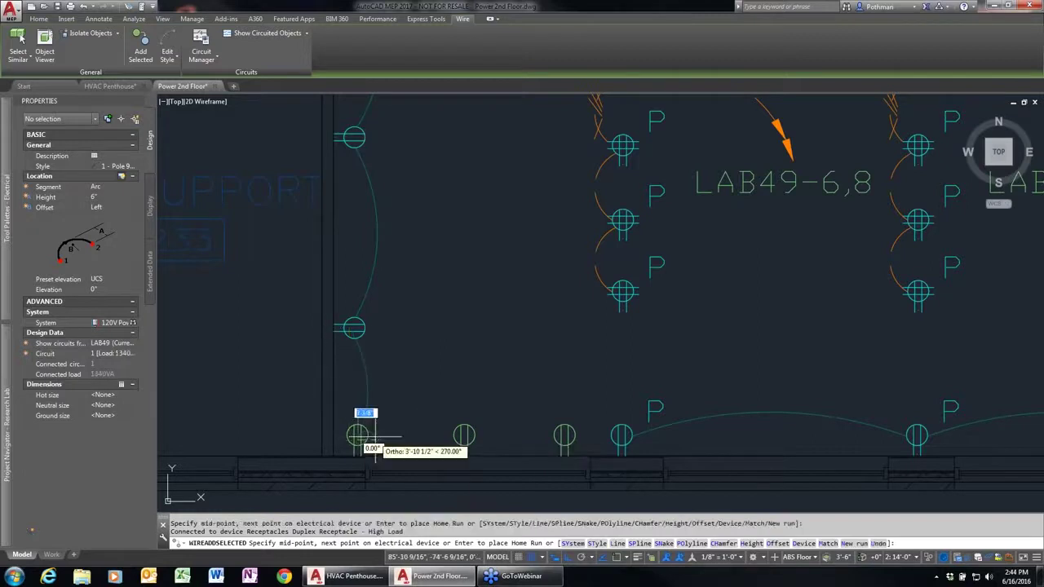
left_click(357, 434)
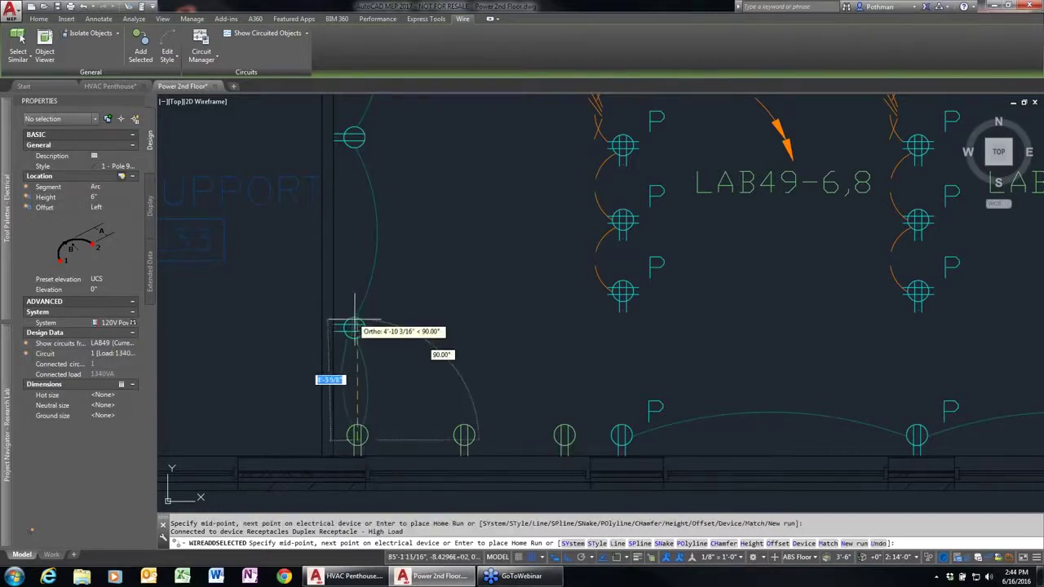
left_click(463, 436)
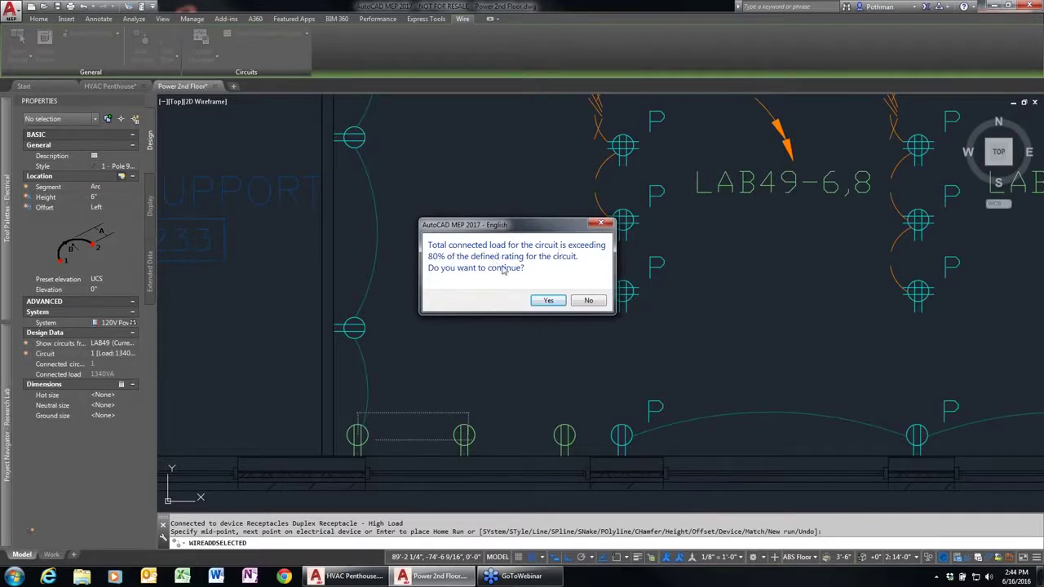
left_click(548, 301)
left_click(564, 436)
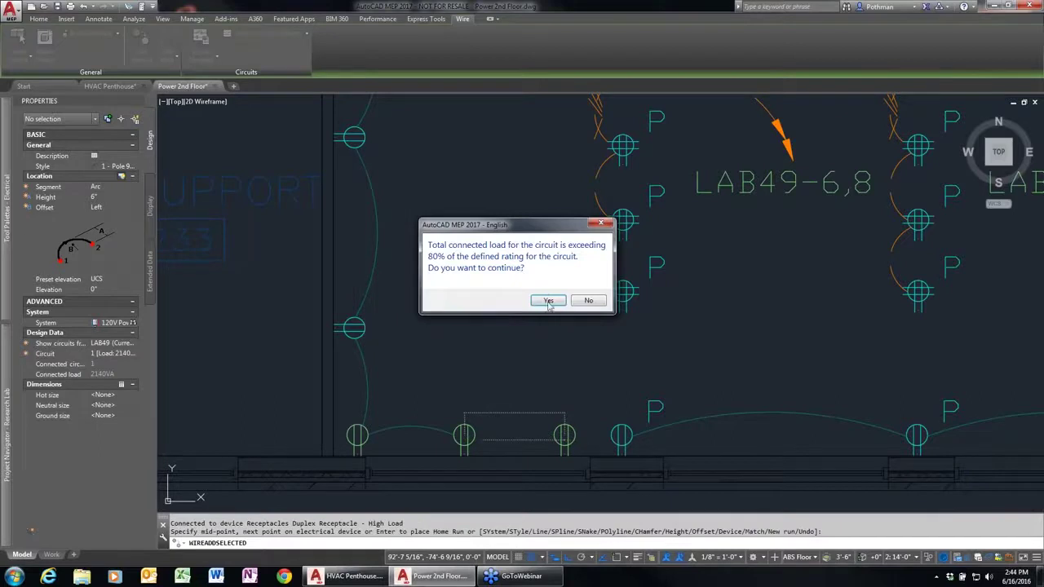
left_click(548, 300)
key("Return")
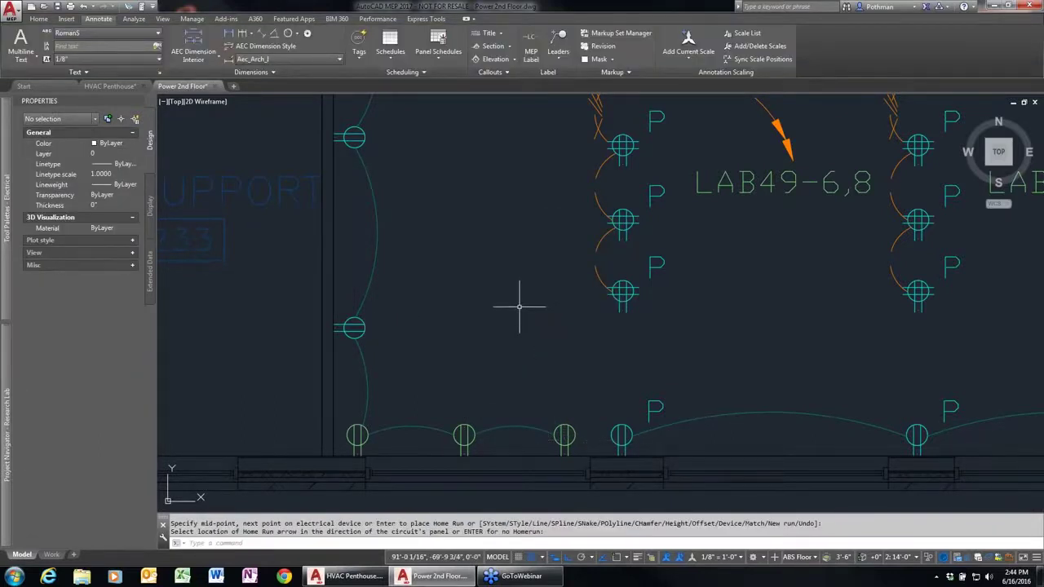
In Circuit Manager, change LAB49 circuit 1's rating from 20 to 40.
left_click(134, 19)
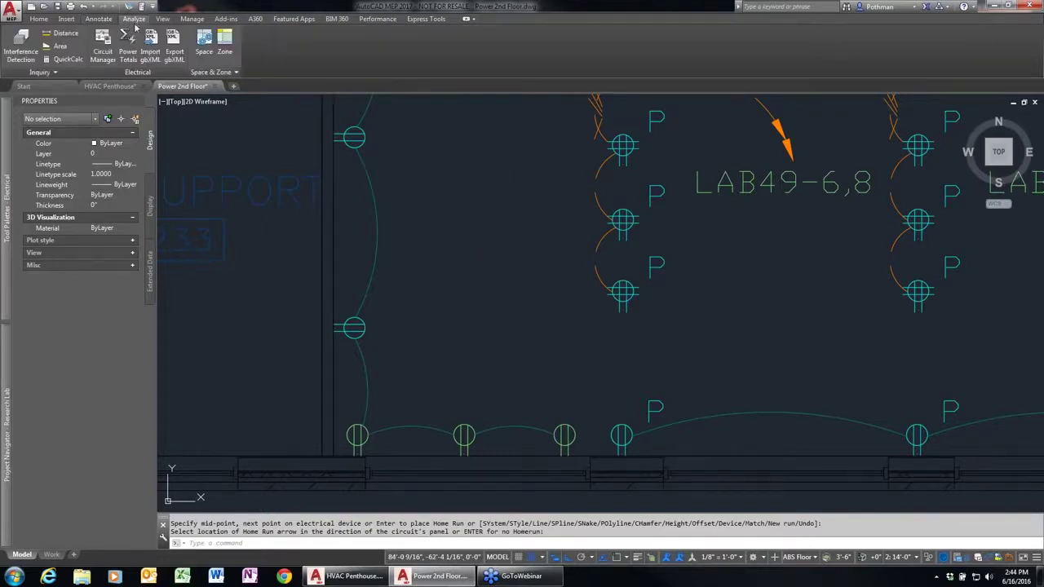
left_click(101, 52)
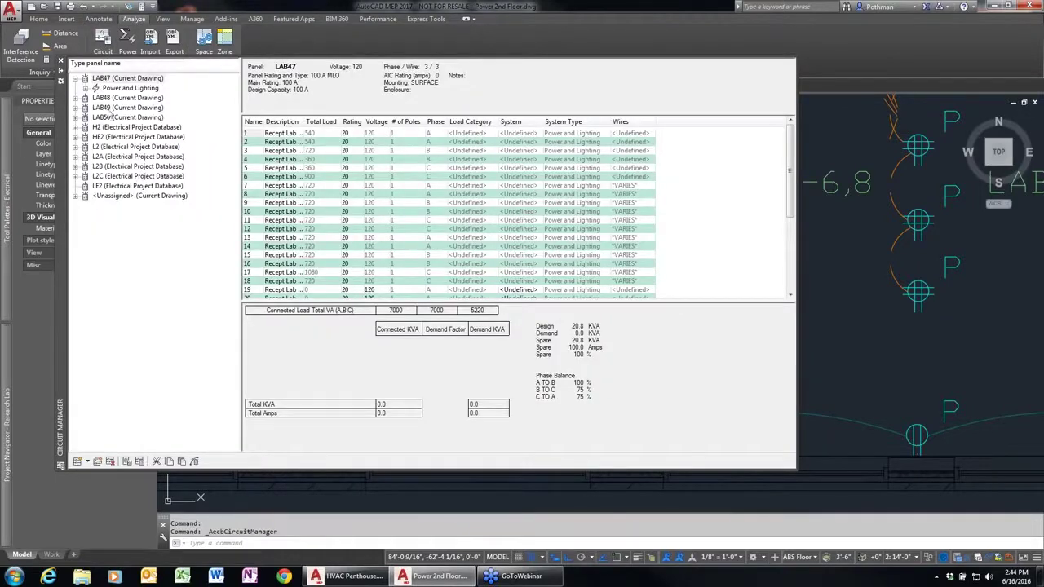
left_click(111, 108)
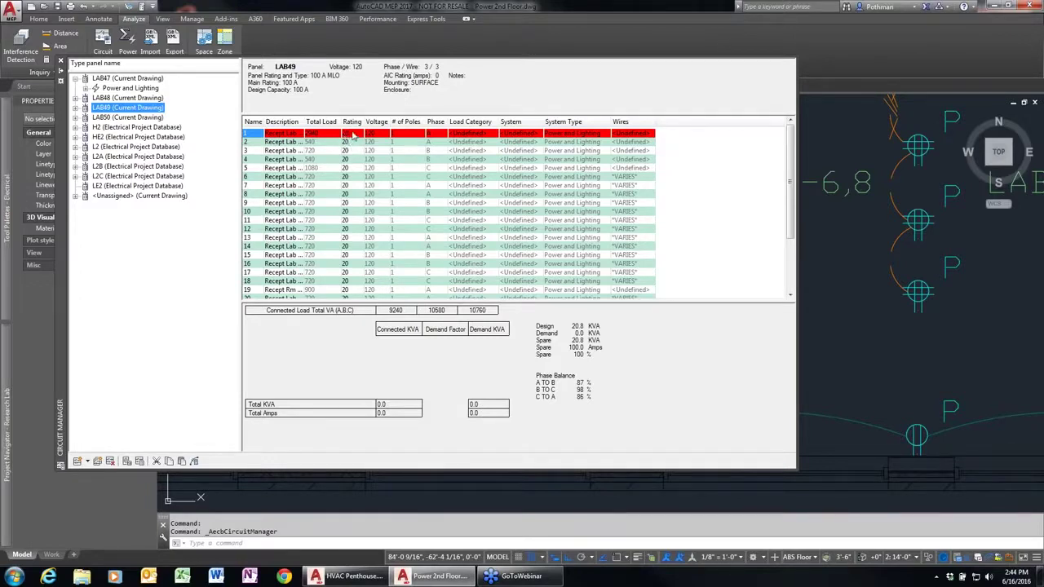
left_click(352, 134)
key("Return")
left_click(357, 135)
type("40")
key("Return")
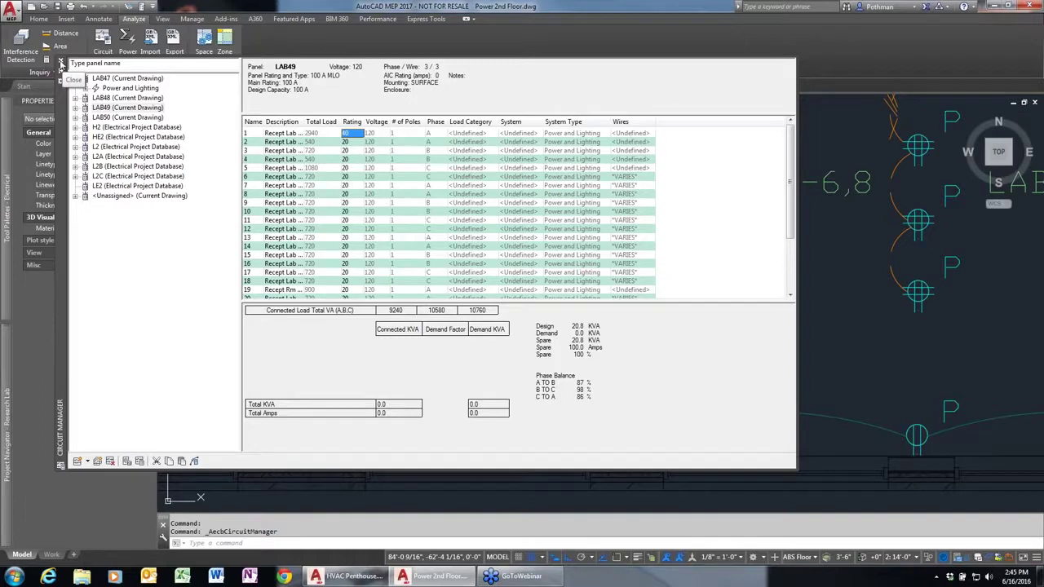
left_click(61, 64)
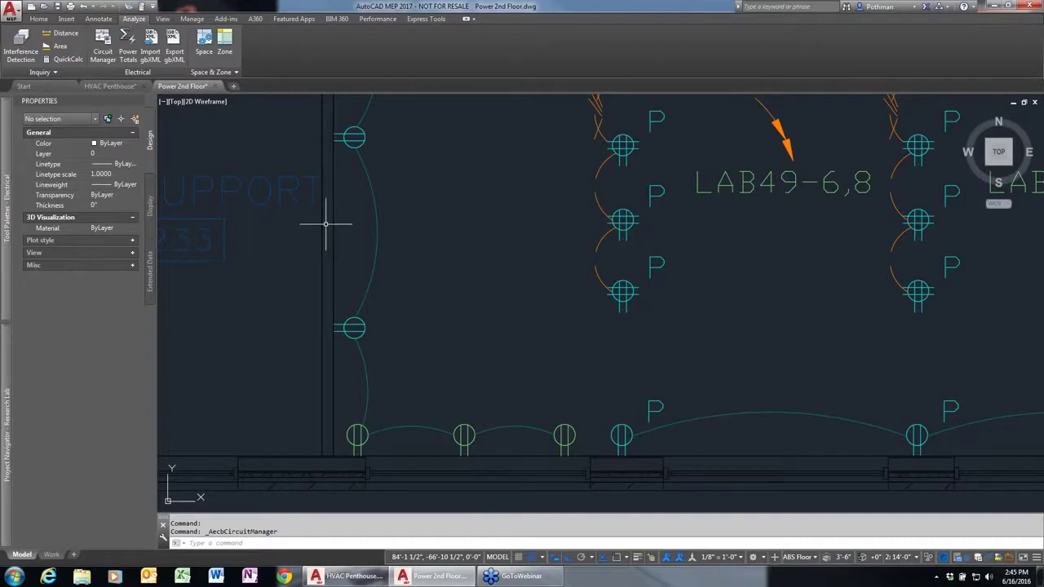
Zoom out to the full Power 2nd Floor plan and bring up the Annotate tools.
scroll(498, 298, "down", 2)
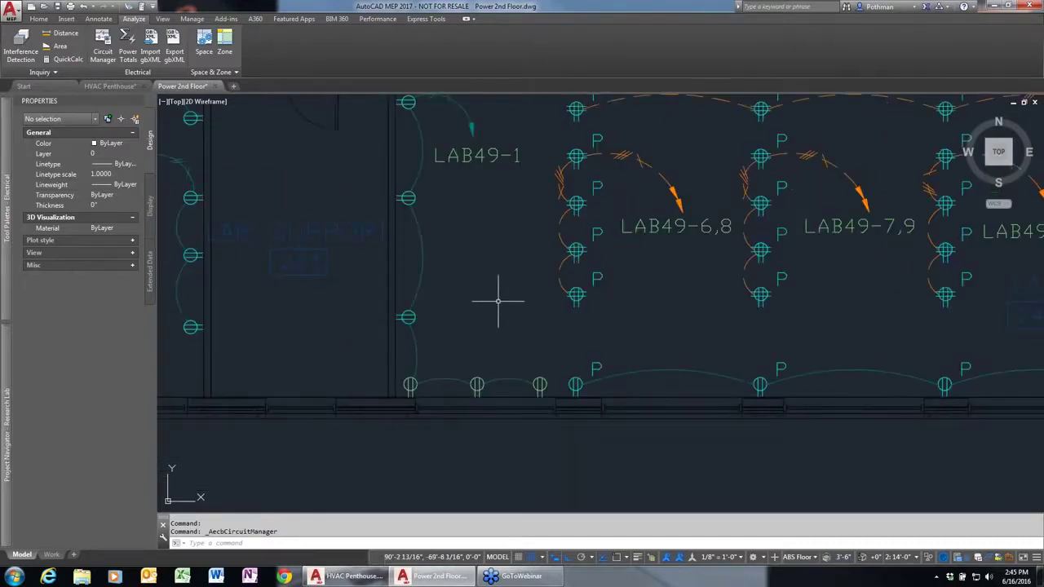
scroll(498, 300, "down", 2)
scroll(495, 301, "down", 4)
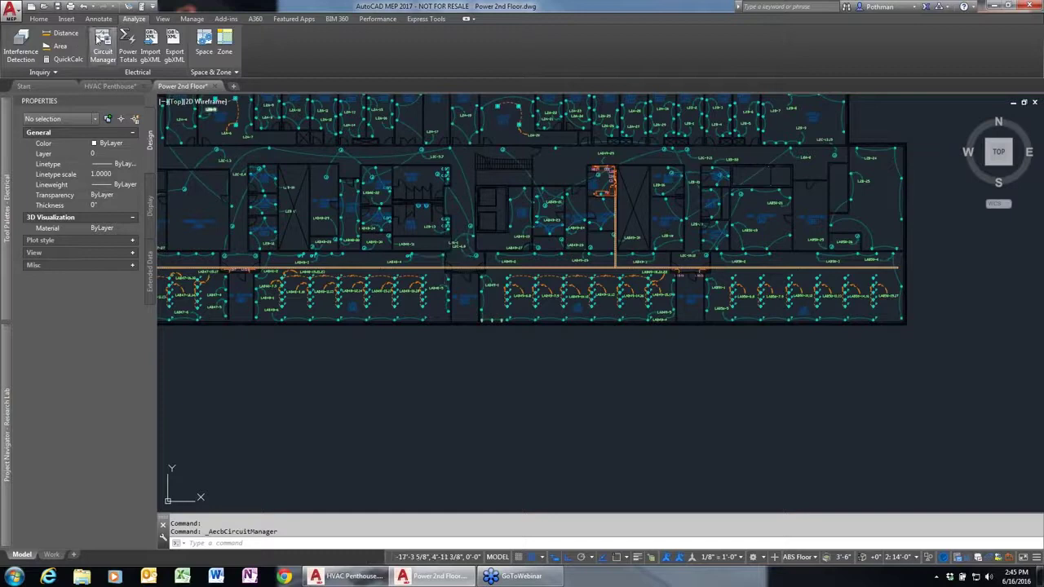
left_click(100, 18)
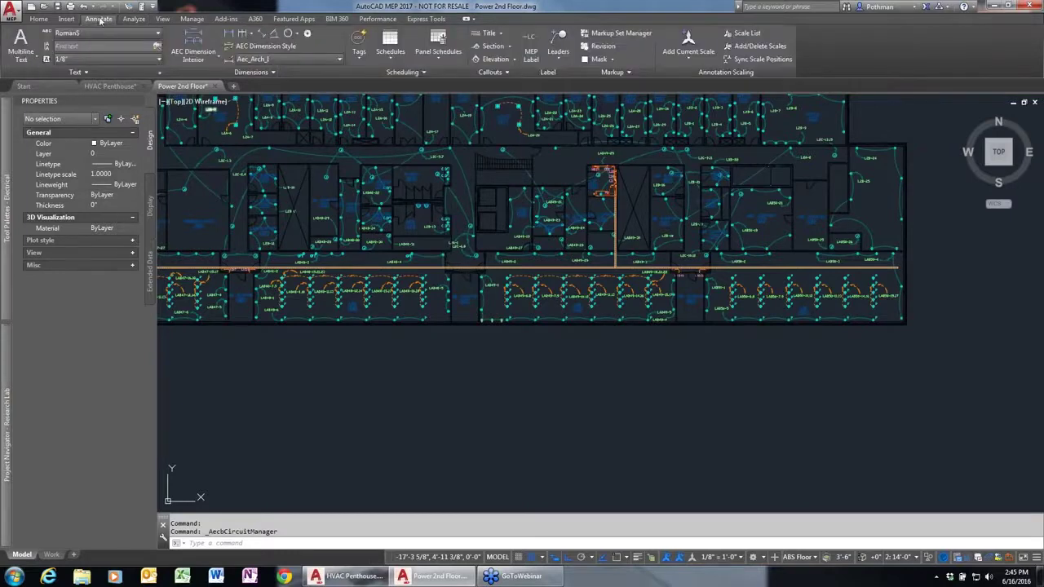
left_click(438, 50)
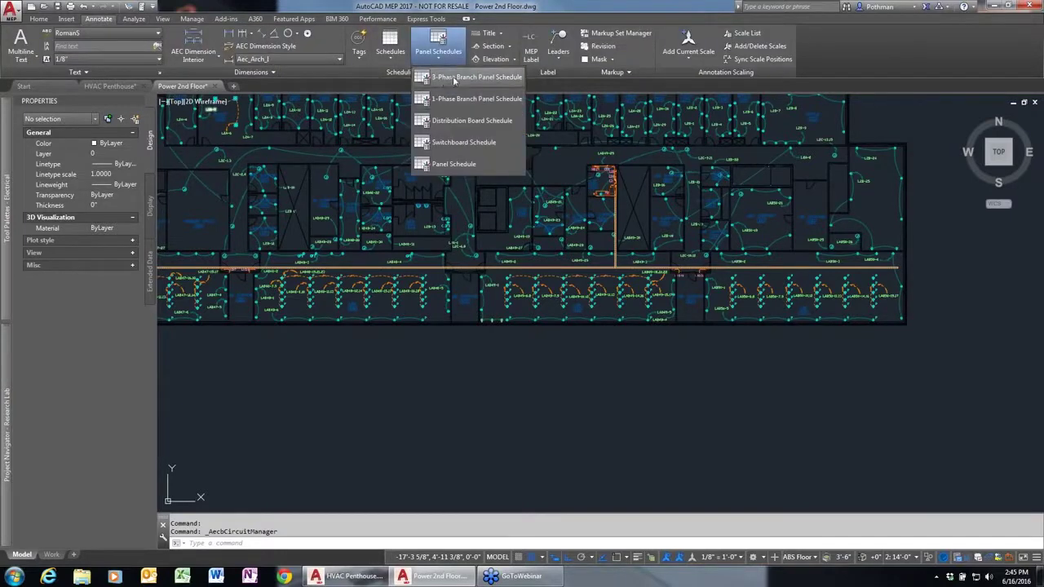
left_click(455, 77)
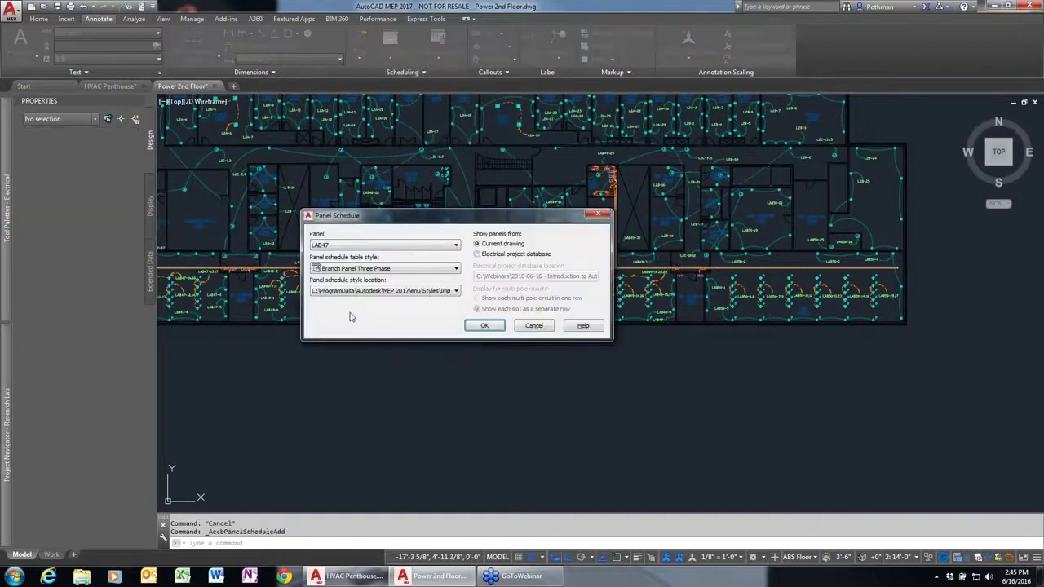
left_click(367, 246)
left_click(359, 258)
left_click(485, 327)
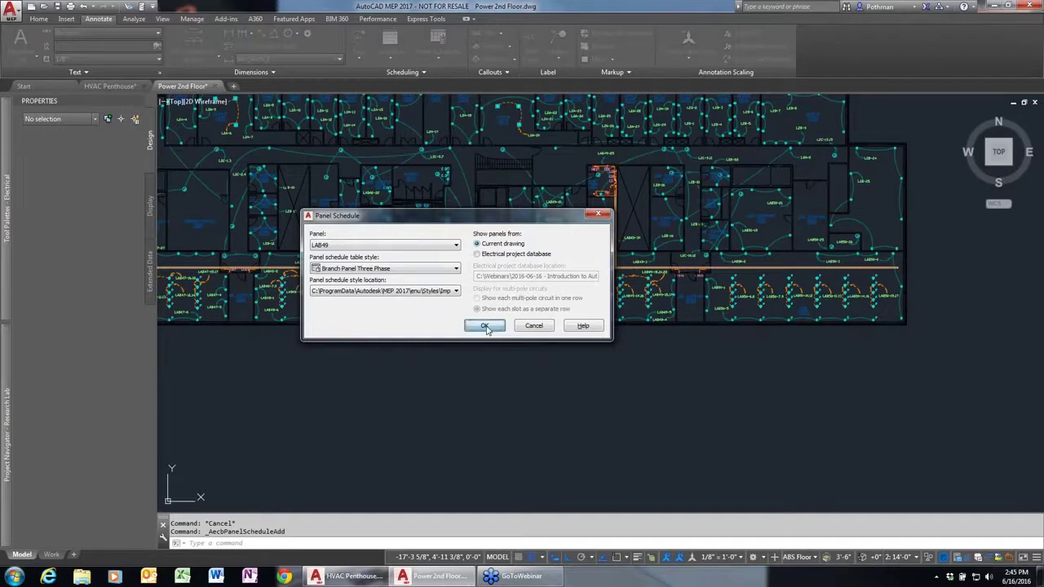
left_click(414, 343)
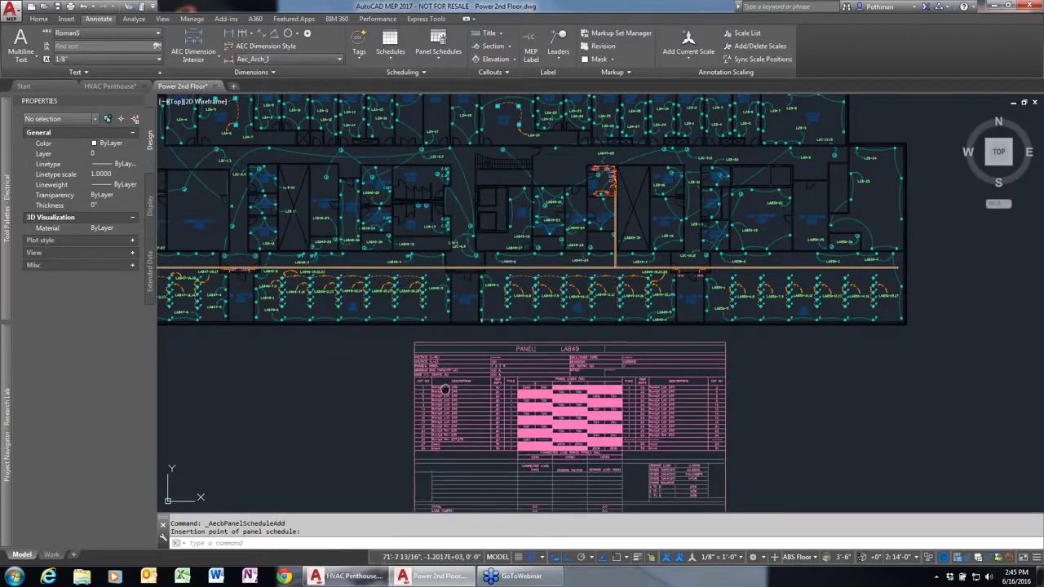
middle_click_drag(440, 386, 426, 261)
scroll(426, 261, "up", 5)
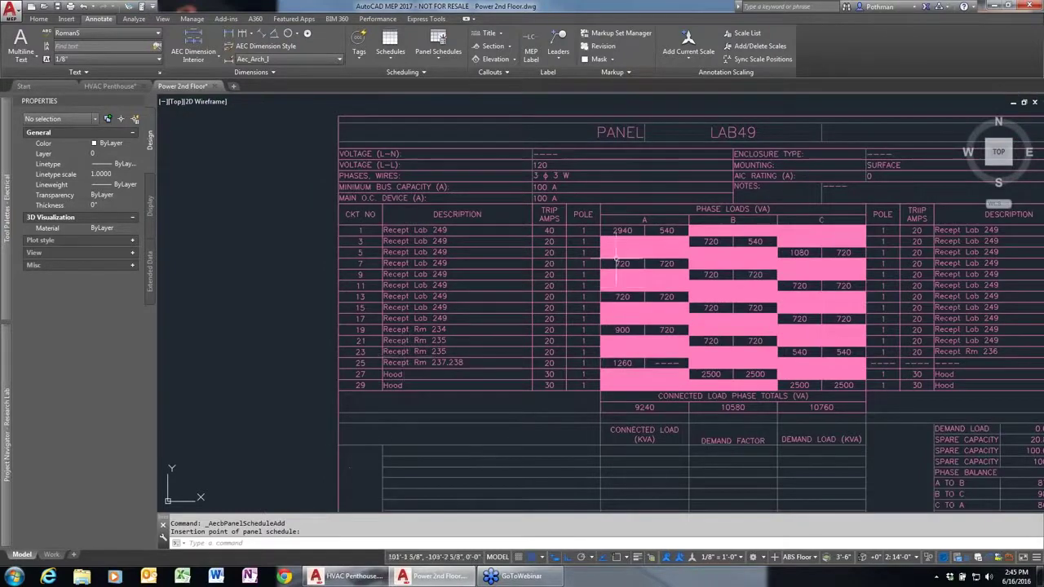
middle_click_drag(771, 448, 711, 331)
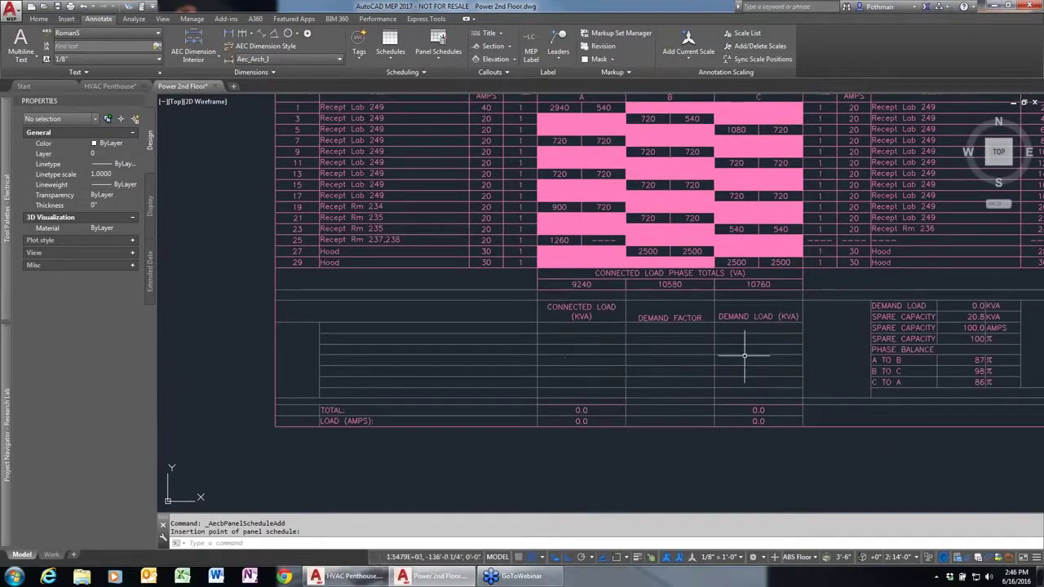
middle_click_drag(832, 334, 582, 388)
scroll(664, 361, "up", 1)
scroll(711, 361, "down", 4)
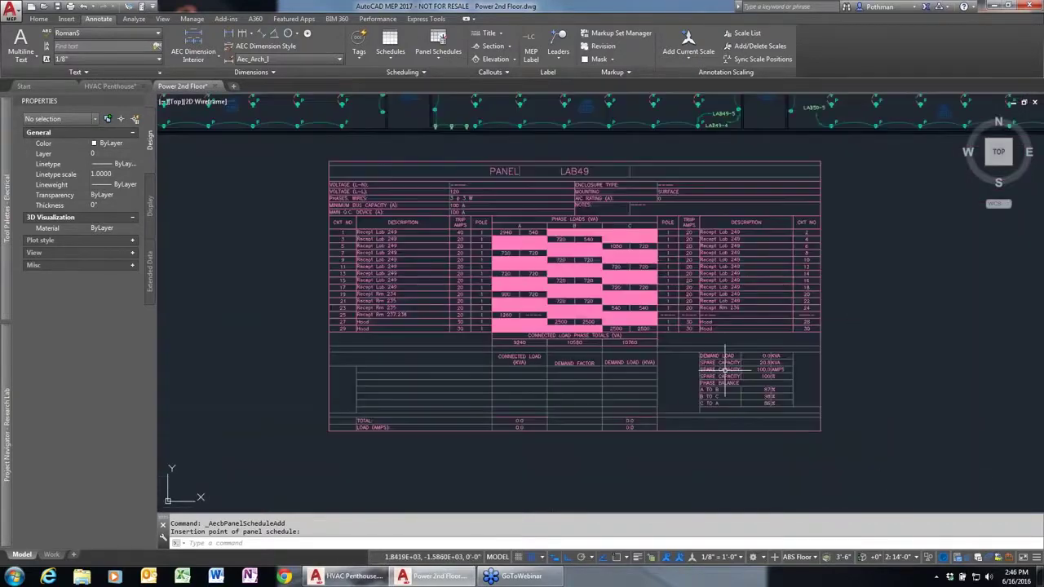
scroll(431, 189, "up", 2)
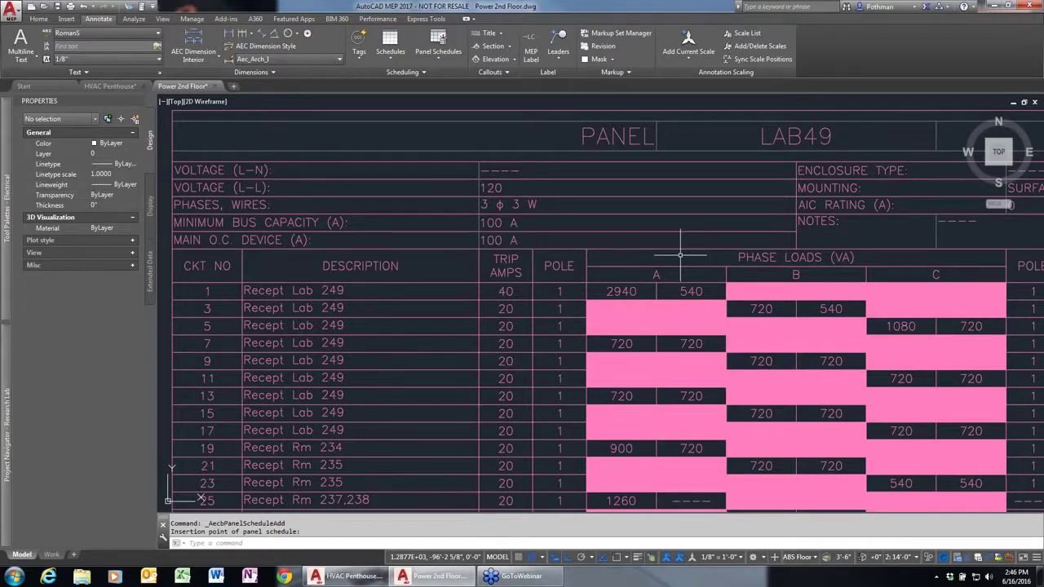
Close Power 2nd Floor without saving, then zoom around the HVAC Penthouse drawing.
left_click(216, 87)
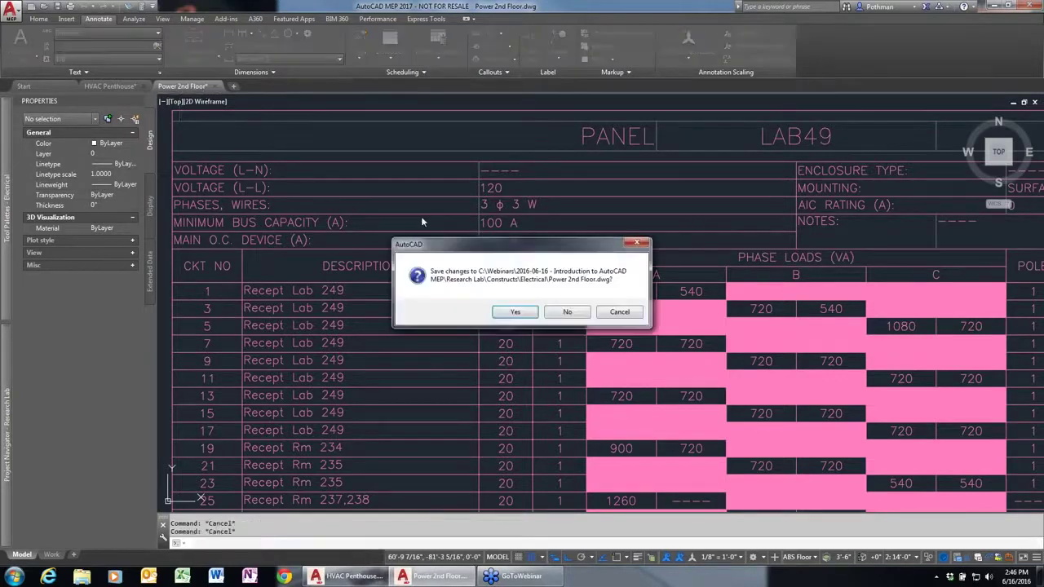
left_click(574, 315)
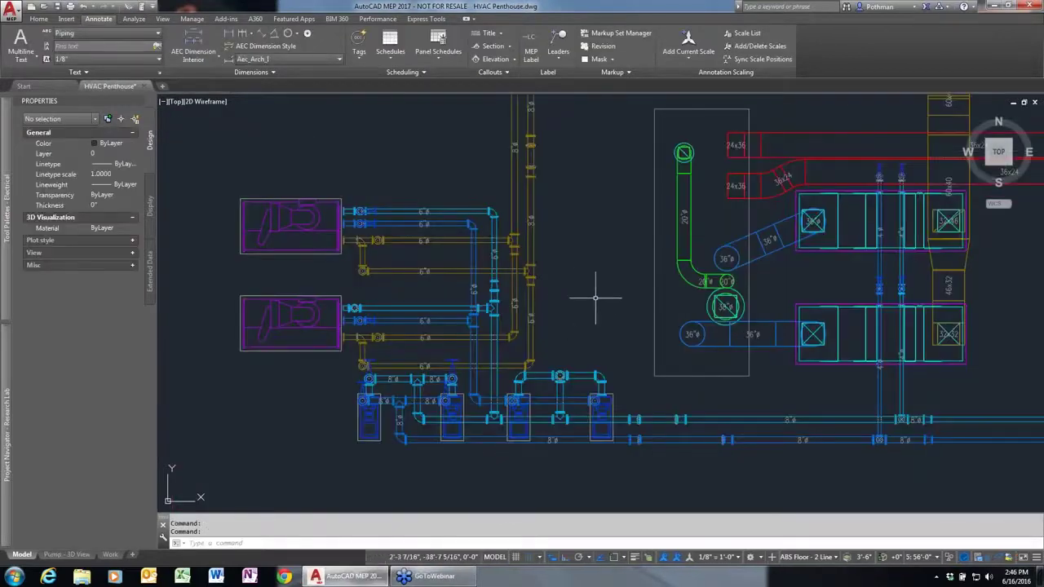
scroll(595, 299, "down", 2)
scroll(767, 272, "up", 1)
scroll(768, 273, "up", 2)
scroll(568, 317, "down", 4)
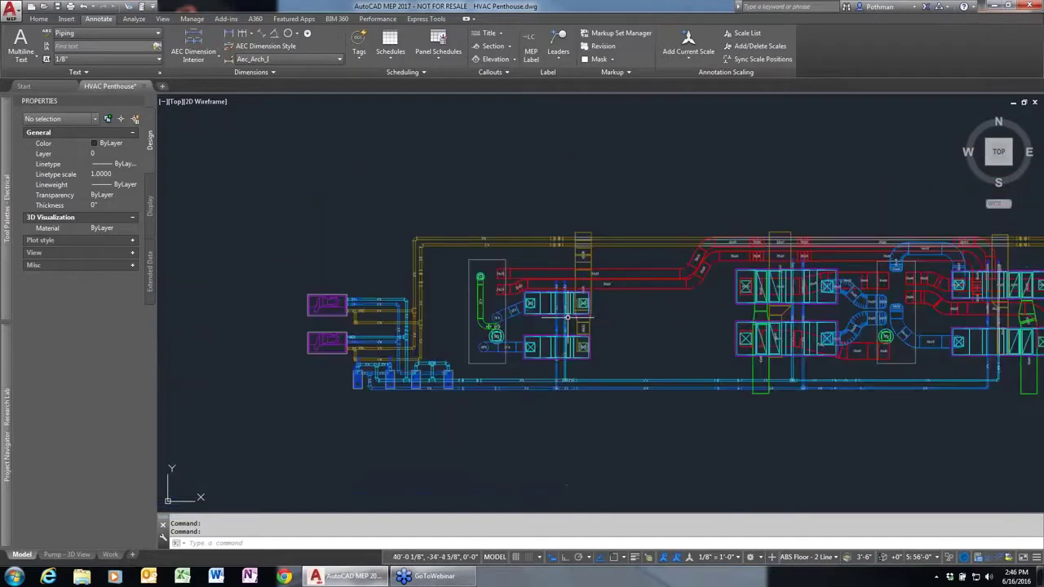
scroll(568, 317, "down", 2)
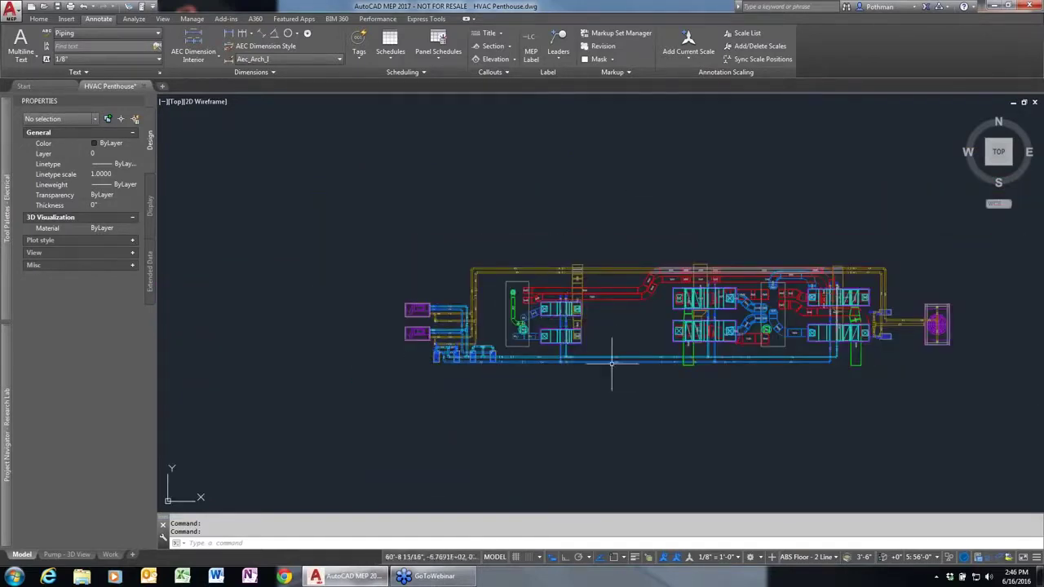
scroll(547, 355, "up", 4)
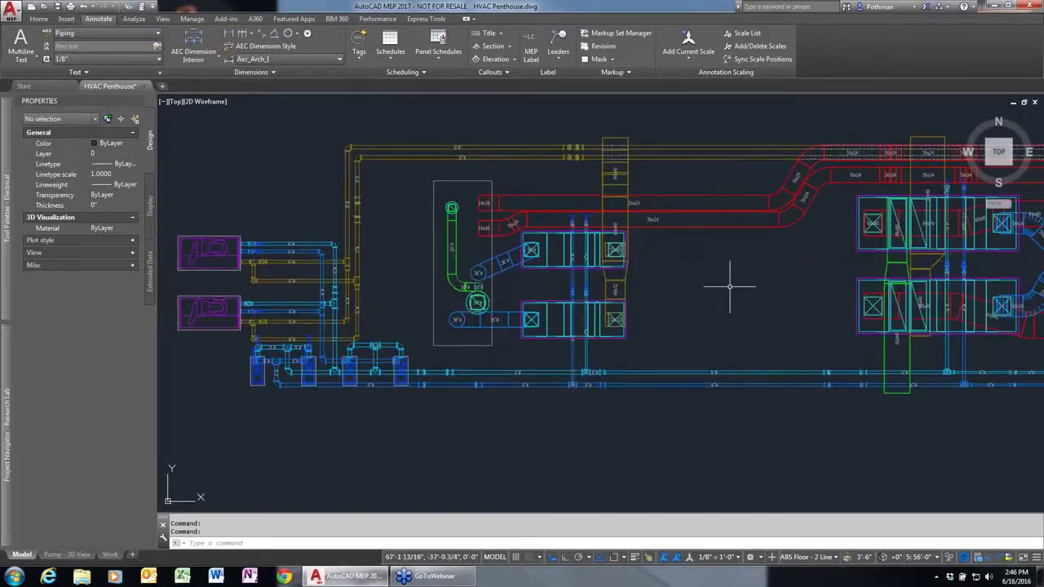
left_click(423, 114)
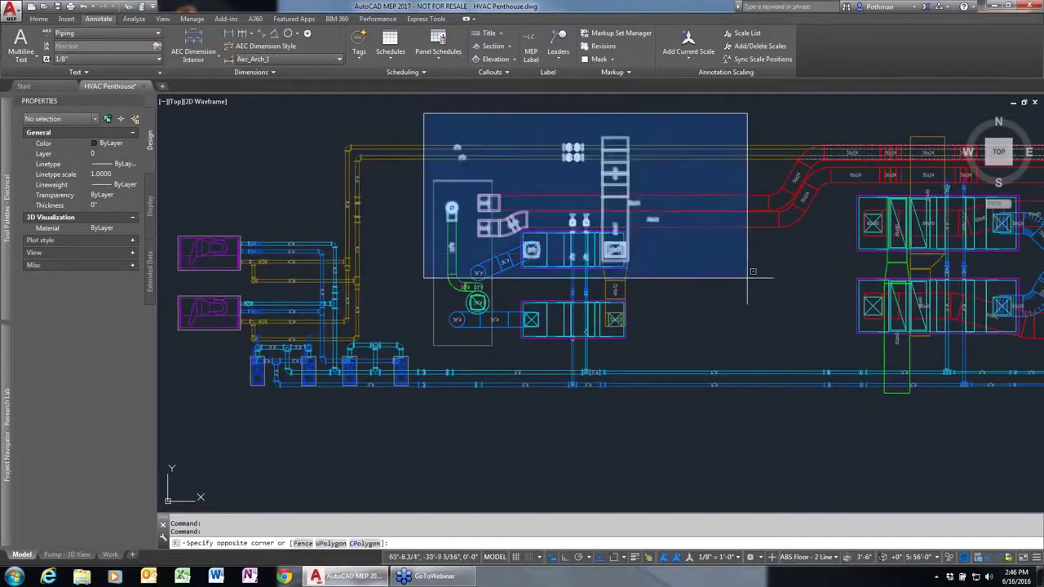
left_click(832, 279)
right_click(734, 273)
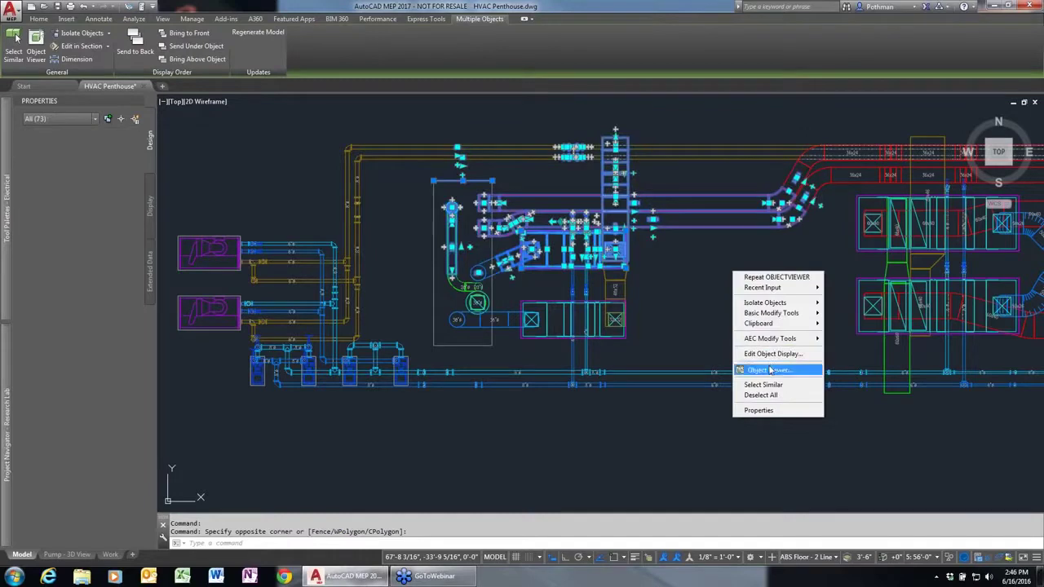
left_click(770, 371)
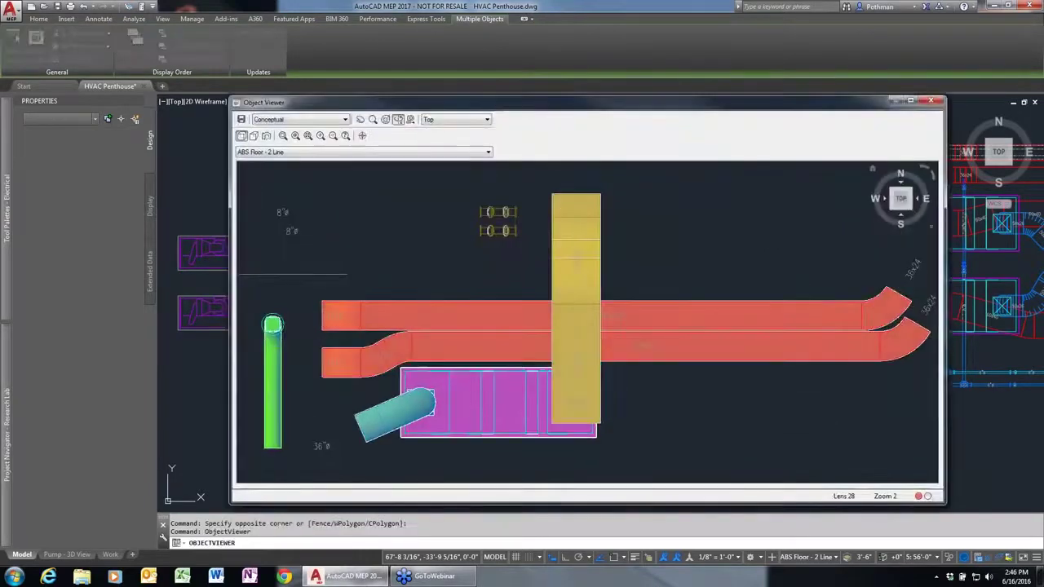
left_click(913, 213)
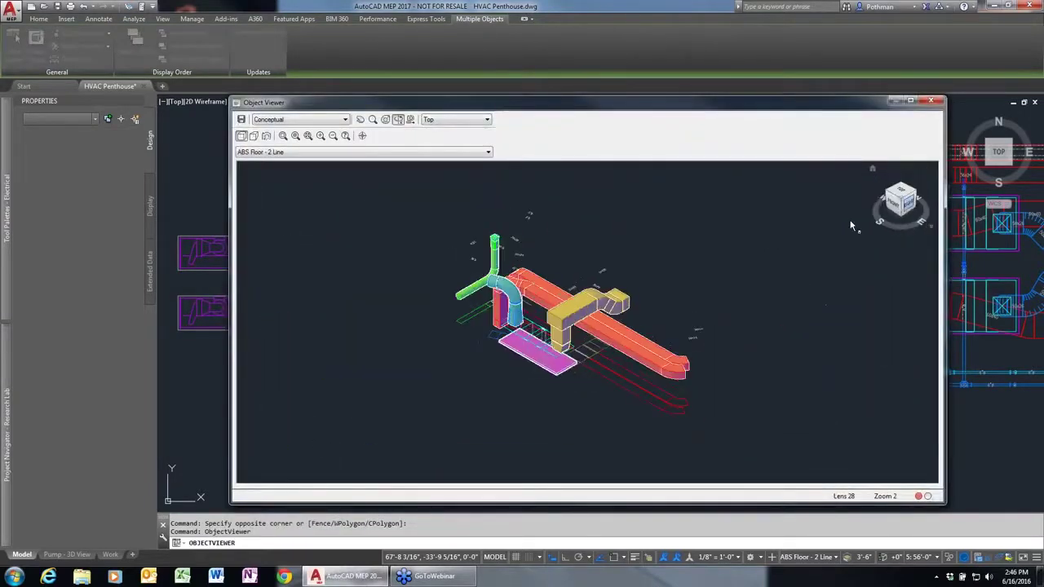
left_click_drag(634, 367, 500, 280)
scroll(619, 341, "up", 10)
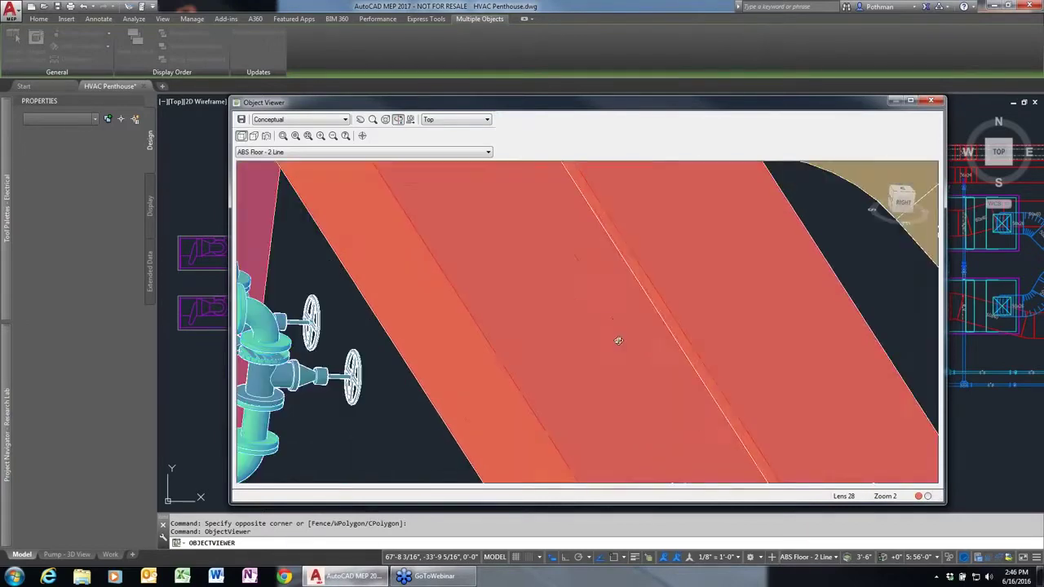
scroll(618, 340, "down", 10)
left_click_drag(571, 313, 677, 303)
left_click_drag(669, 315, 648, 371)
left_click(928, 103)
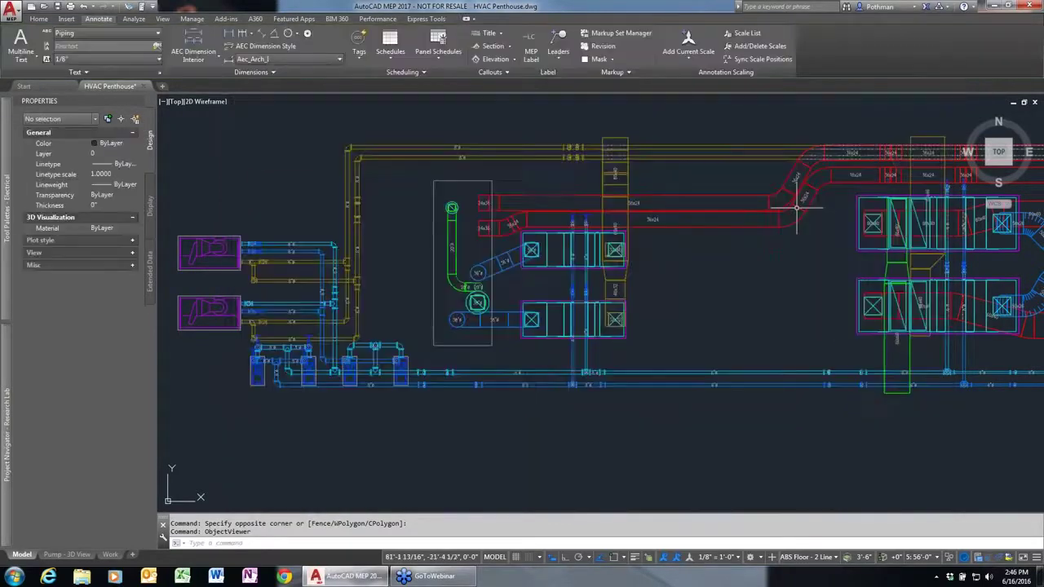
Draw a horizontal Section (2) line with extents across the penthouse layout, generated in the current drawing.
scroll(806, 228, "down", 2)
scroll(806, 229, "down", 3)
middle_click_drag(724, 241, 479, 282)
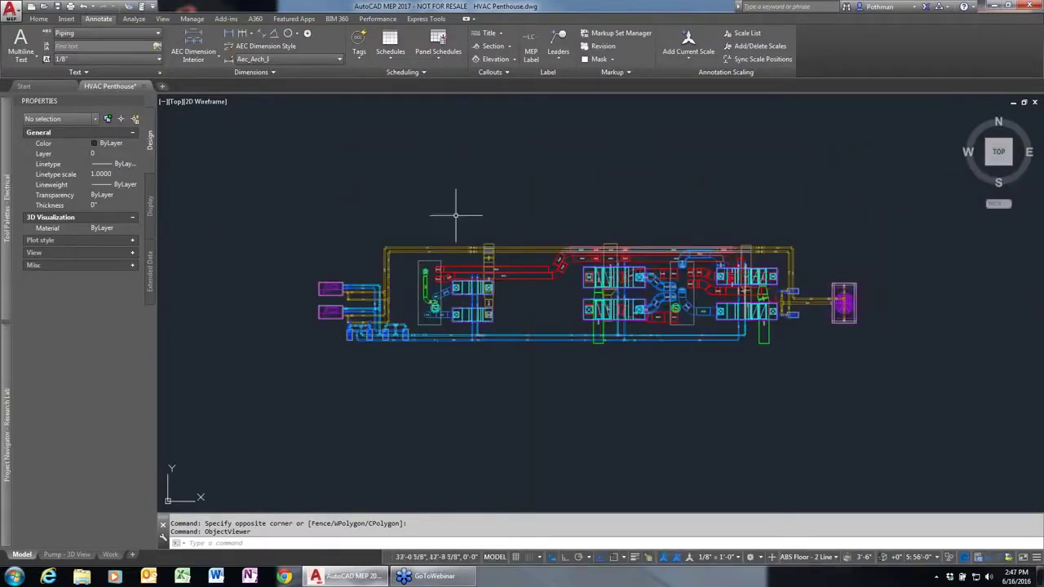
left_click(510, 46)
left_click(501, 65)
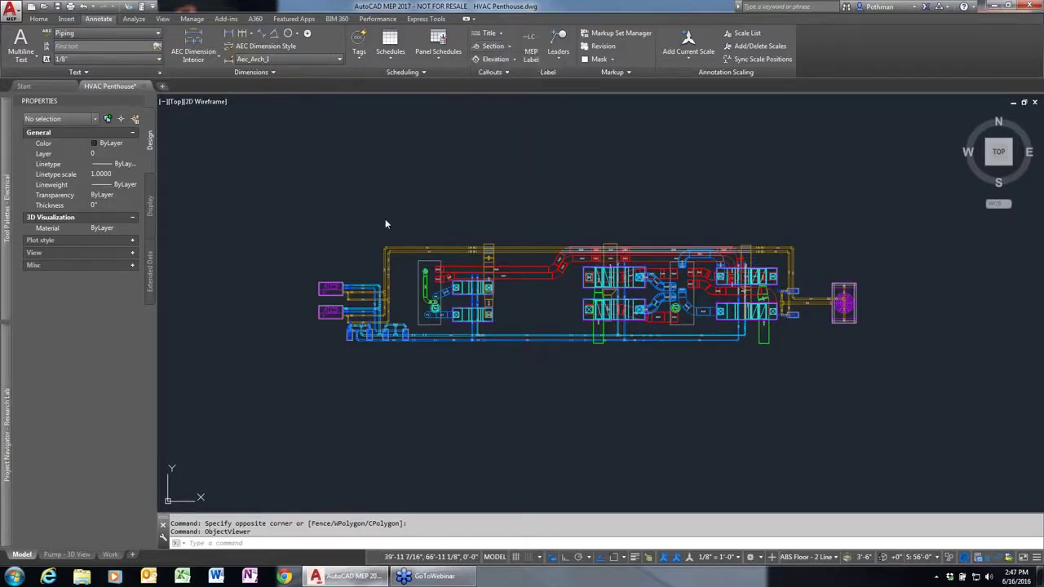
left_click(304, 301)
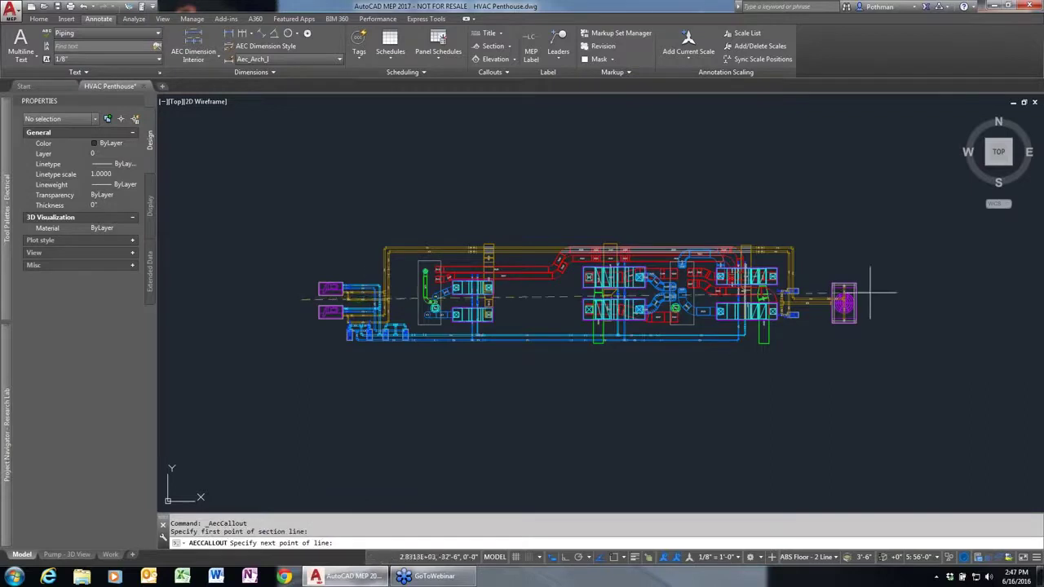
key("F8")
key("Return")
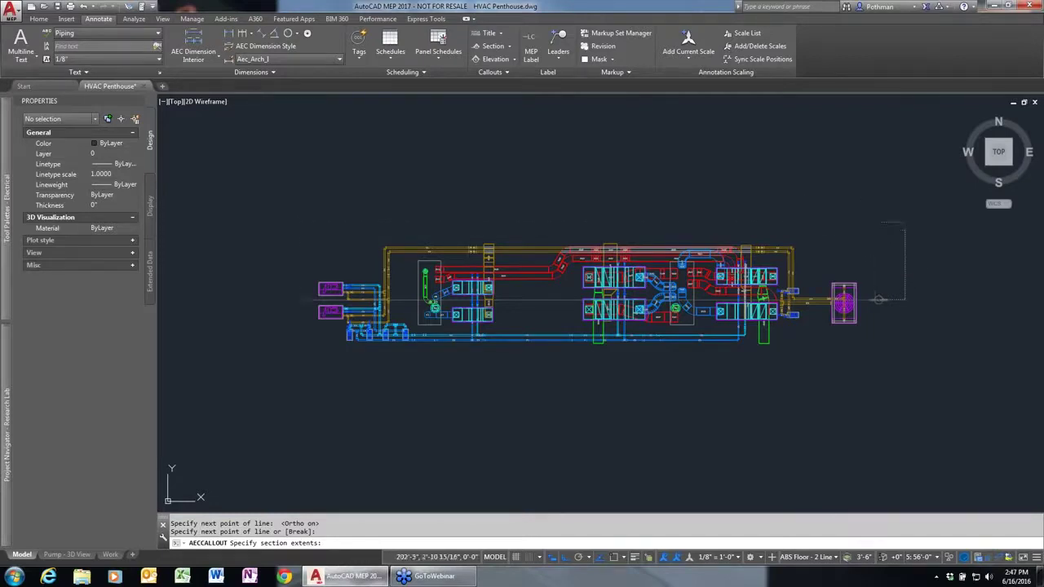
left_click(864, 222)
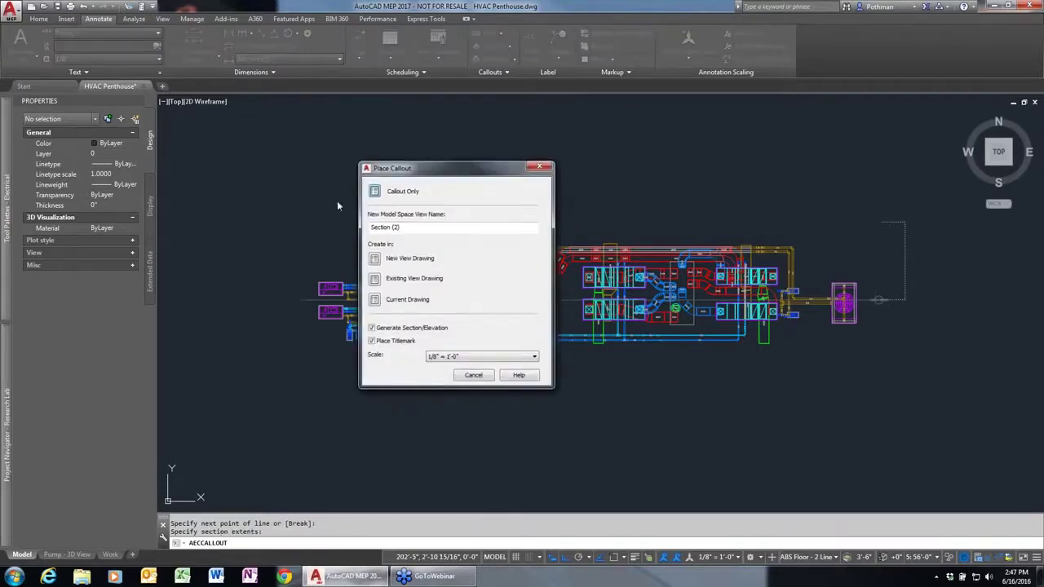
left_click(375, 302)
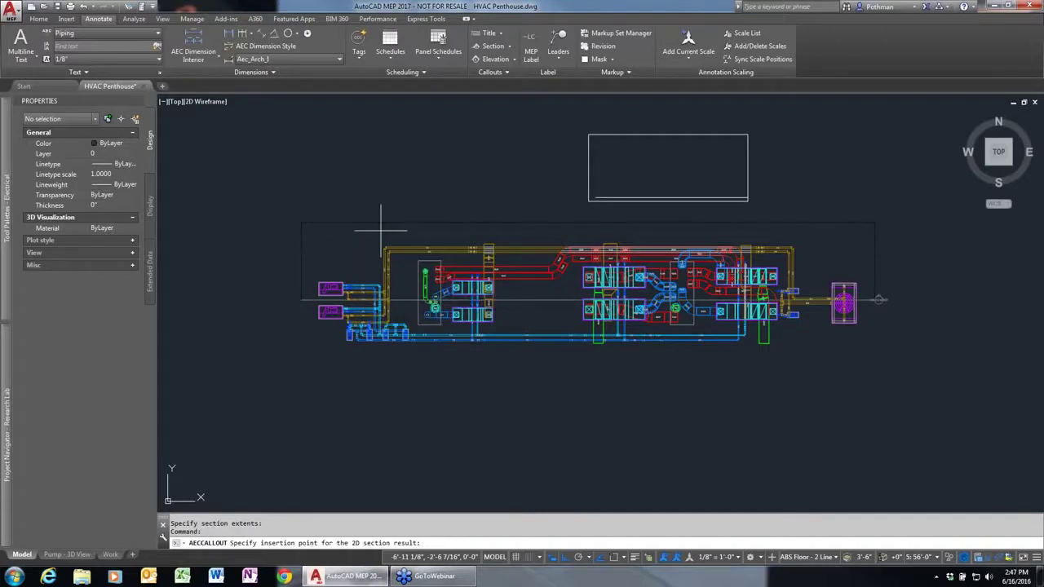
Place the 2-D section result above the plan and frame both in view.
left_click(305, 208)
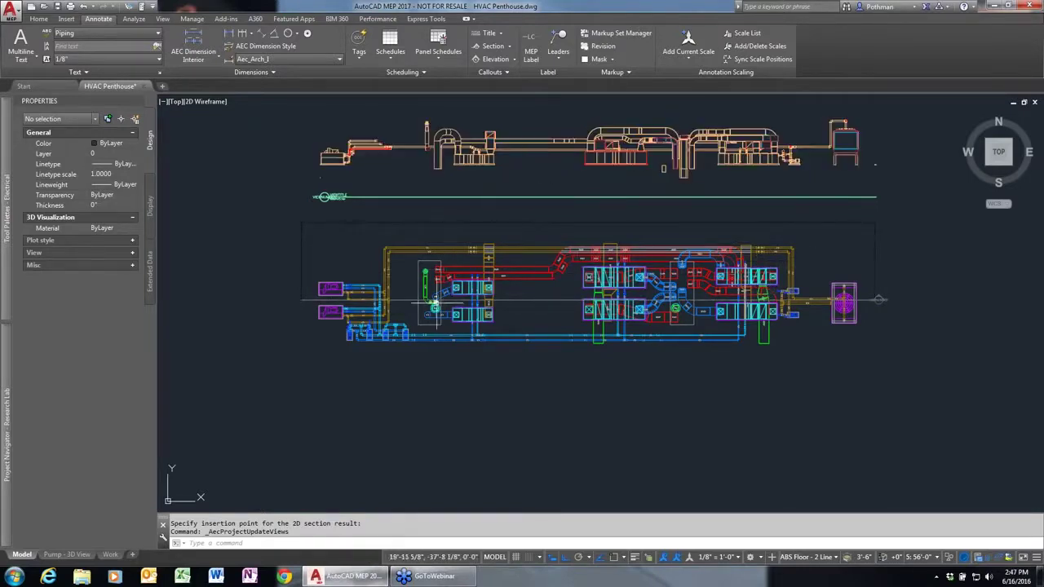
middle_click_drag(437, 236, 501, 275)
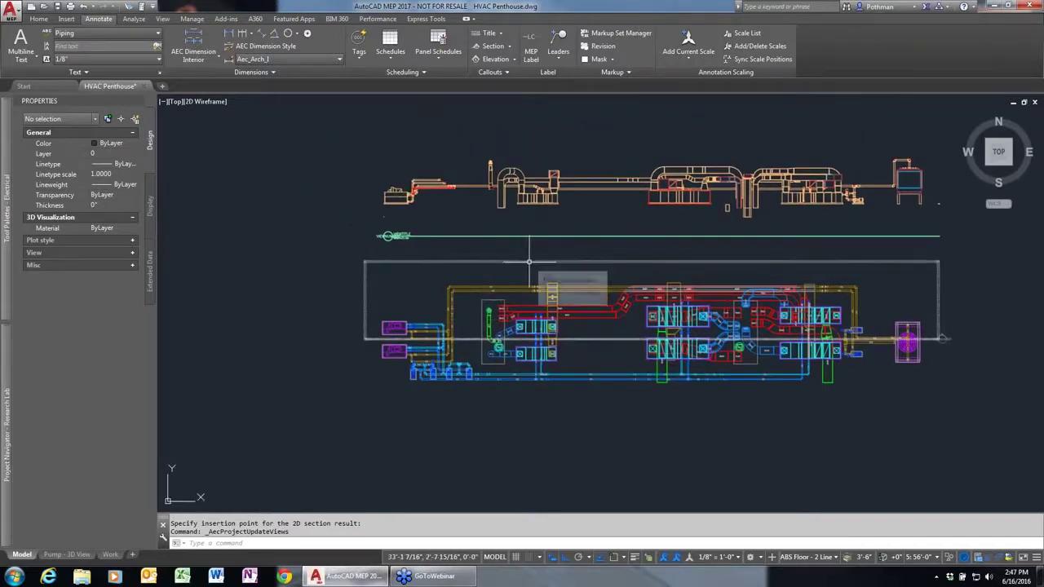
scroll(533, 271, "down", 2)
scroll(519, 286, "up", 4)
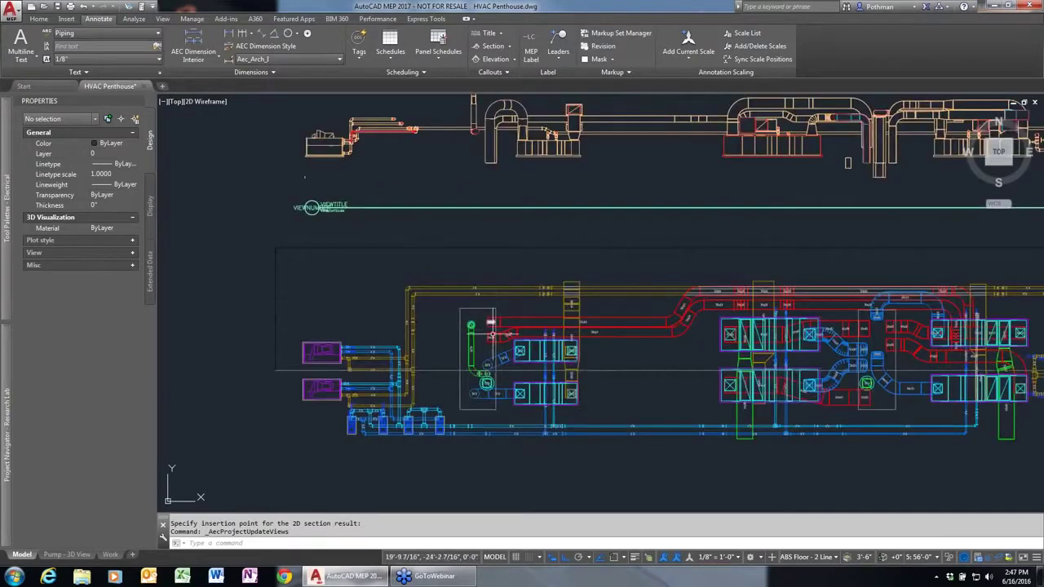
scroll(485, 393, "down", 5)
scroll(485, 393, "up", 3)
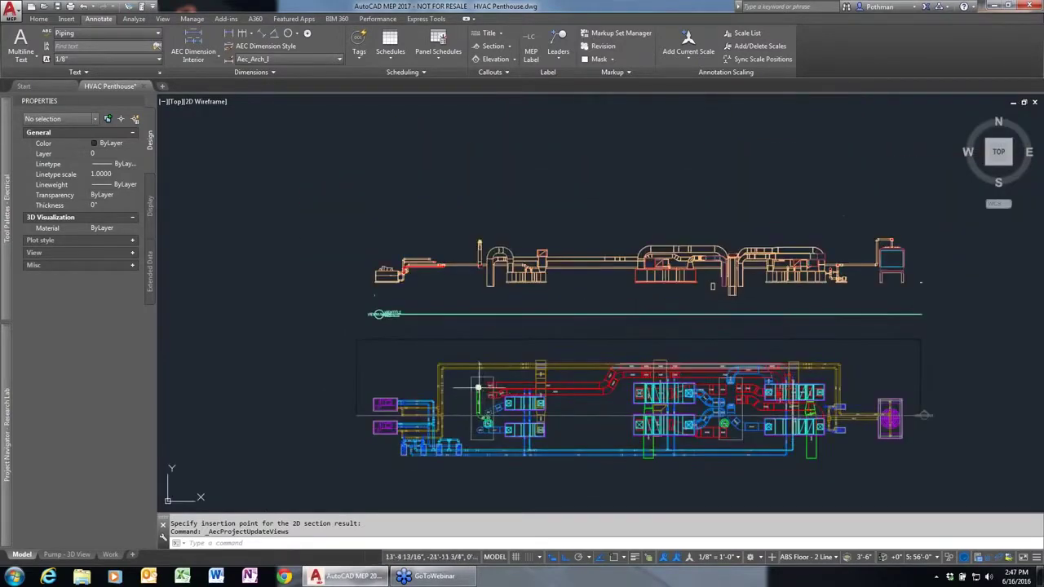
scroll(475, 384, "up", 5)
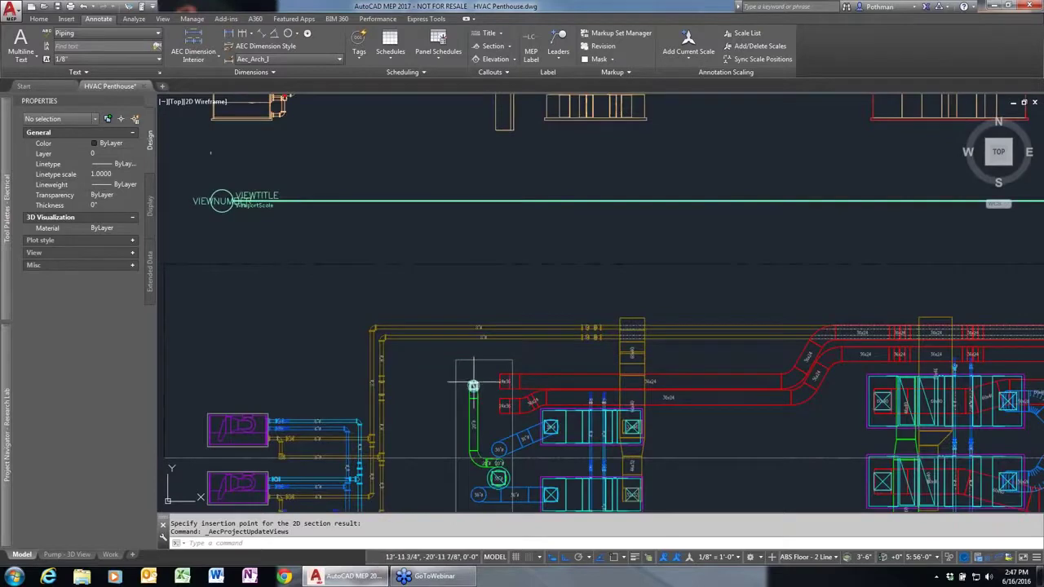
Refresh the 2D section/elevation to match the model, then pan to show section and plan.
left_click(480, 380)
left_click(473, 385)
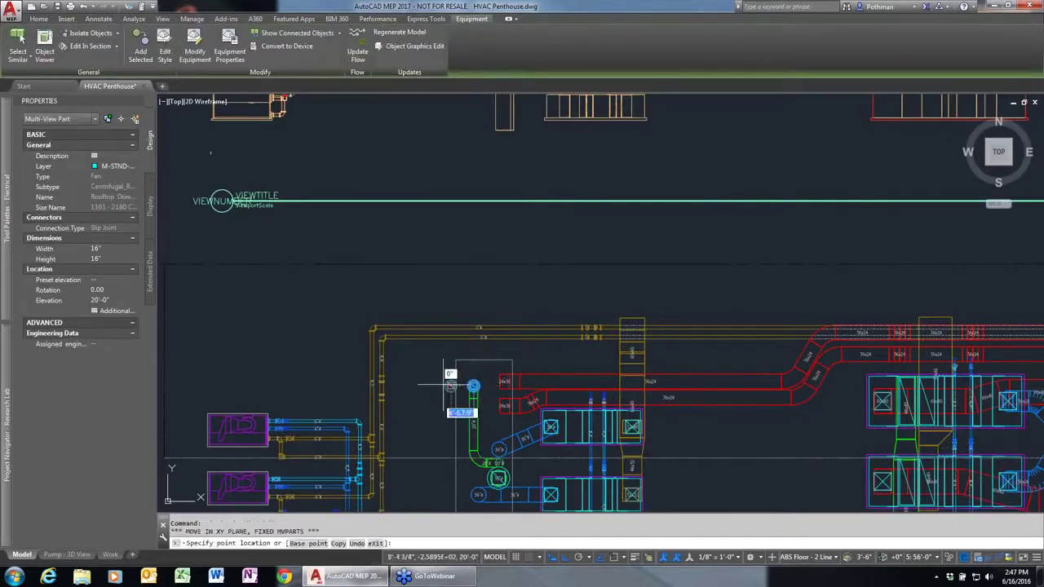
key("Escape")
key("Escape")
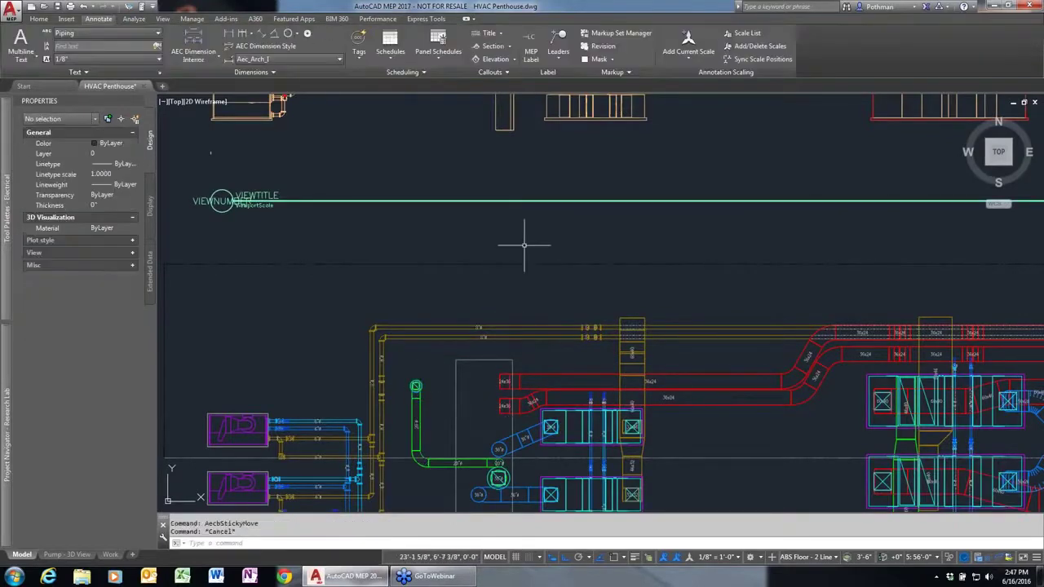
middle_click_drag(526, 215, 543, 422)
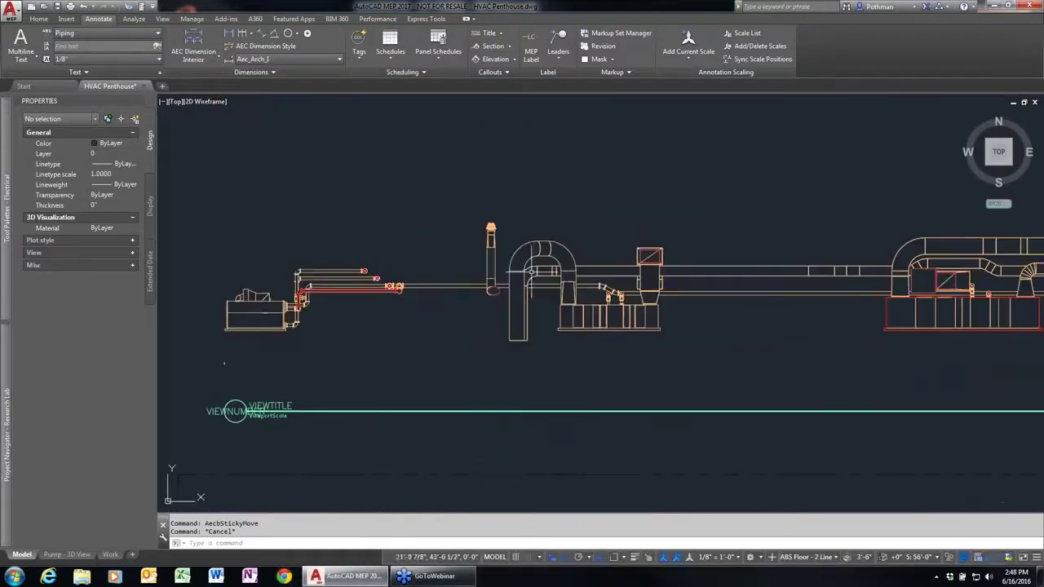
left_click(223, 361)
right_click(541, 266)
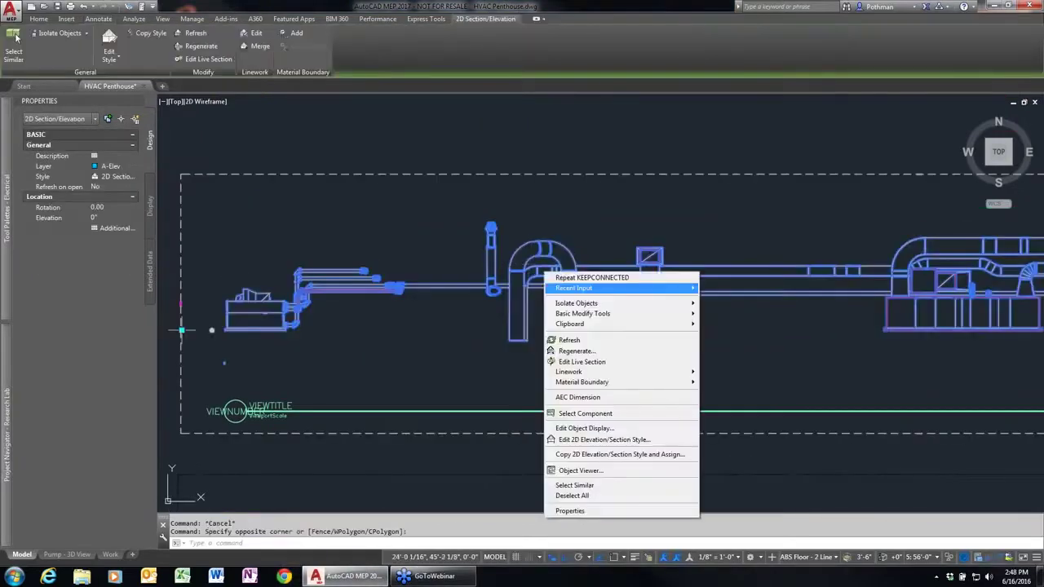
left_click(598, 341)
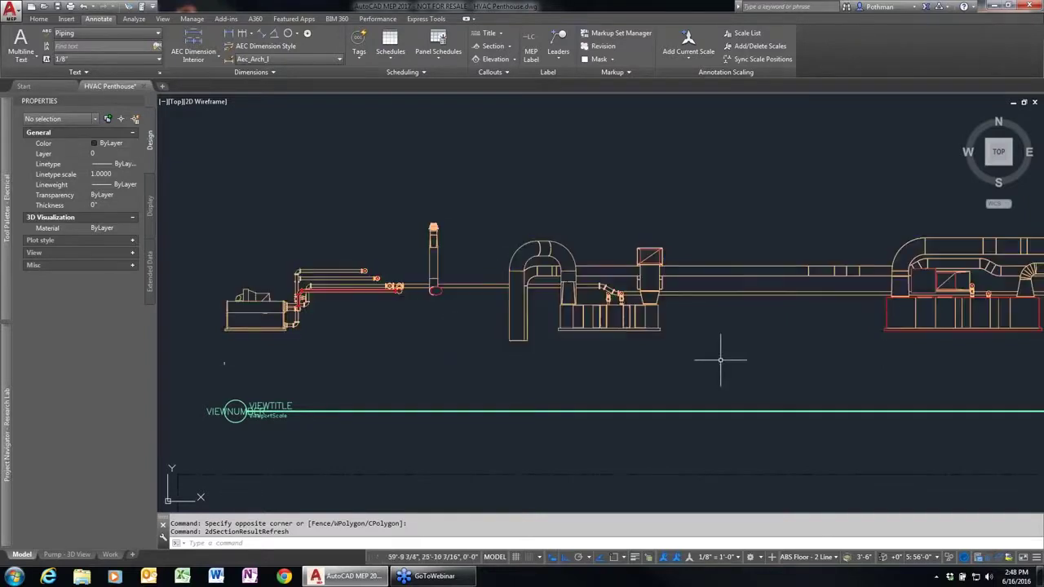
scroll(718, 360, "down", 4)
middle_click_drag(735, 361, 469, 262)
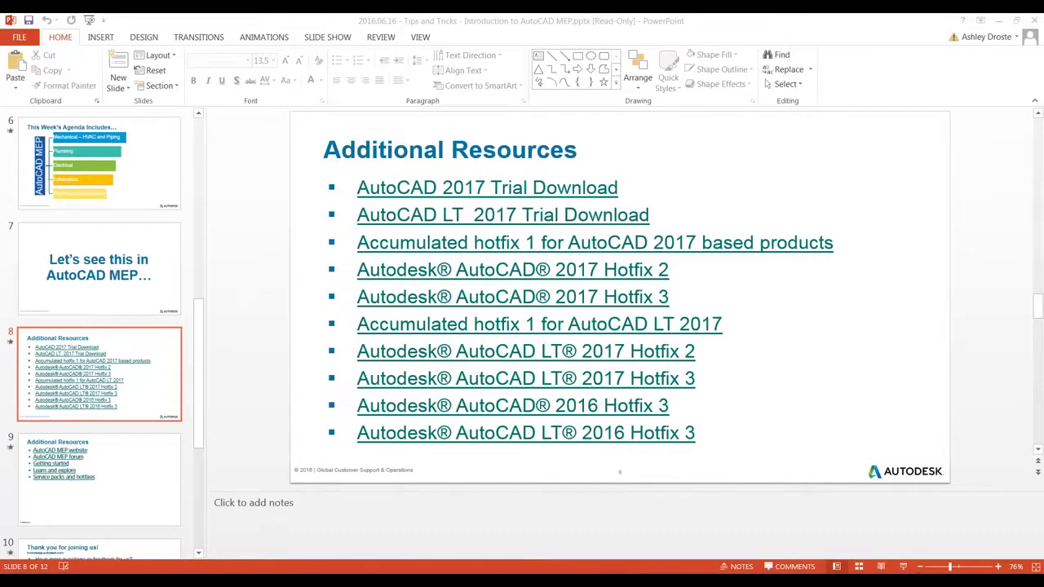
Start the slide show from the hotfix downloads slide and advance to the thank-you slide.
left_click(903, 567)
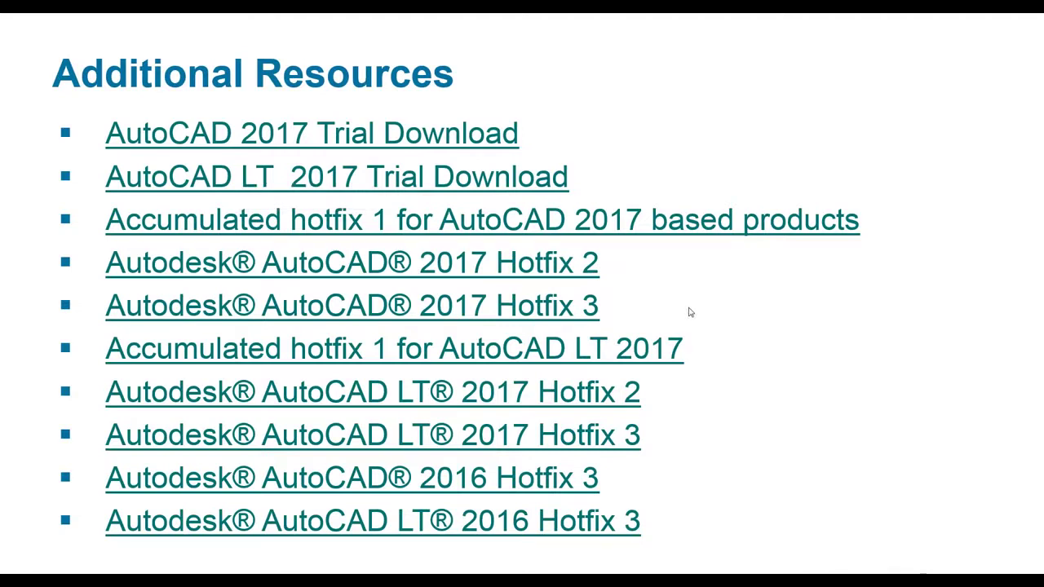
key("Right")
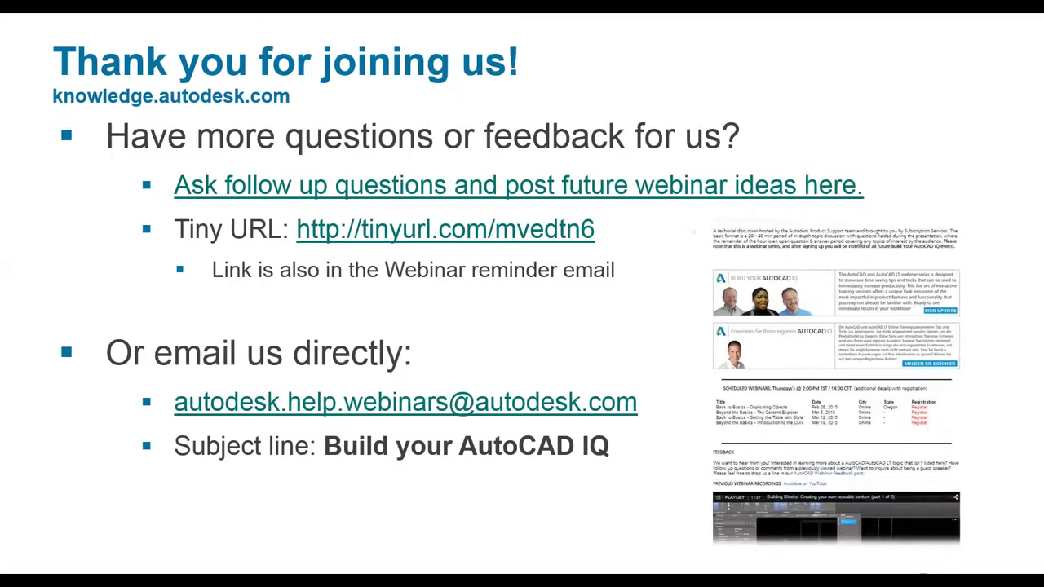
Go back to the resources slide, then advance through the thank-you slide to Q&A.
key("Left")
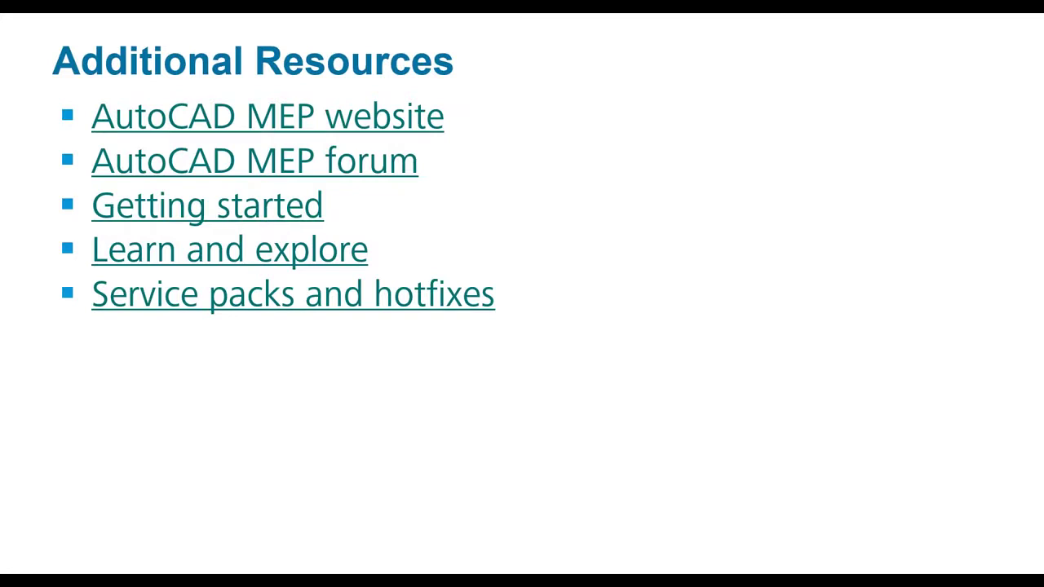
key("Right")
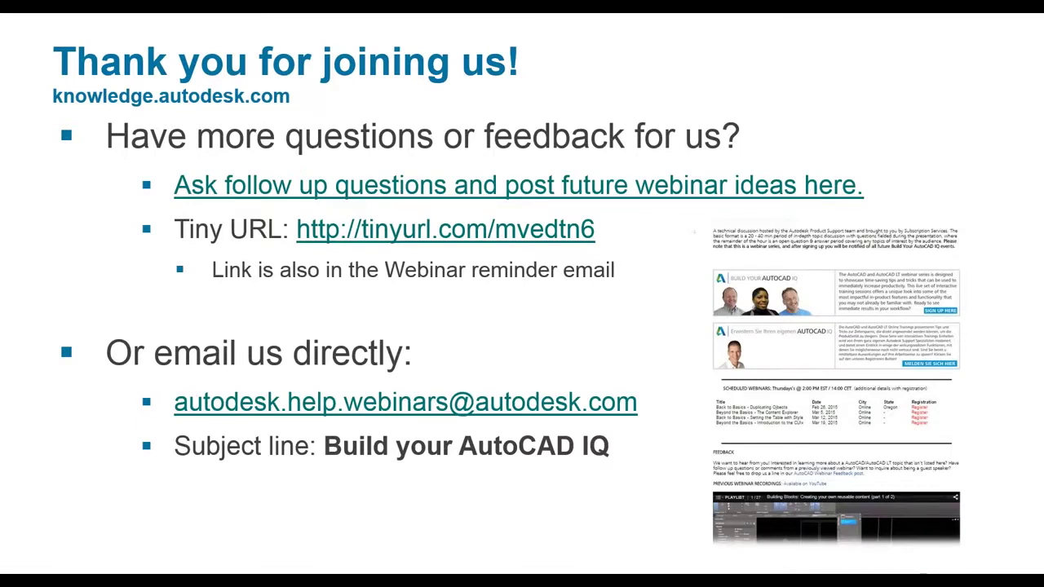
key("Right")
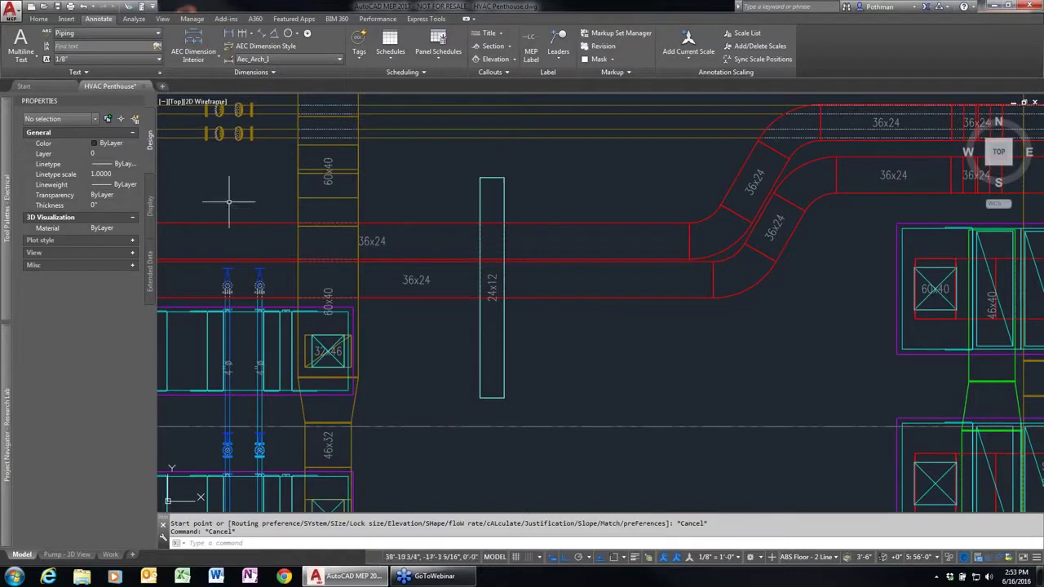
Start a new duct run with the duct-add command and select its System setting.
type("duyt")
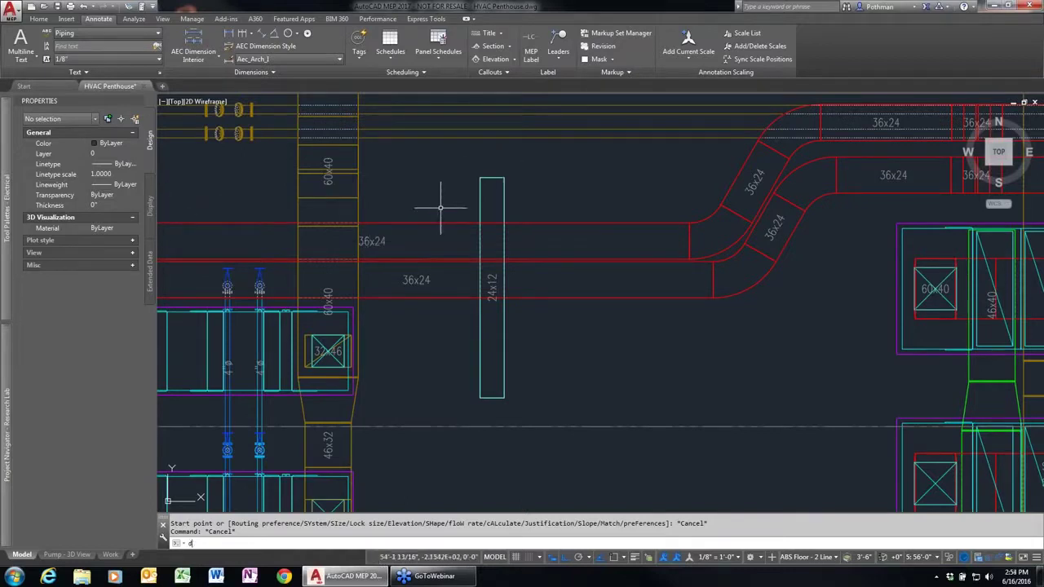
key("BackSpace")
key("BackSpace")
key("BackSpace")
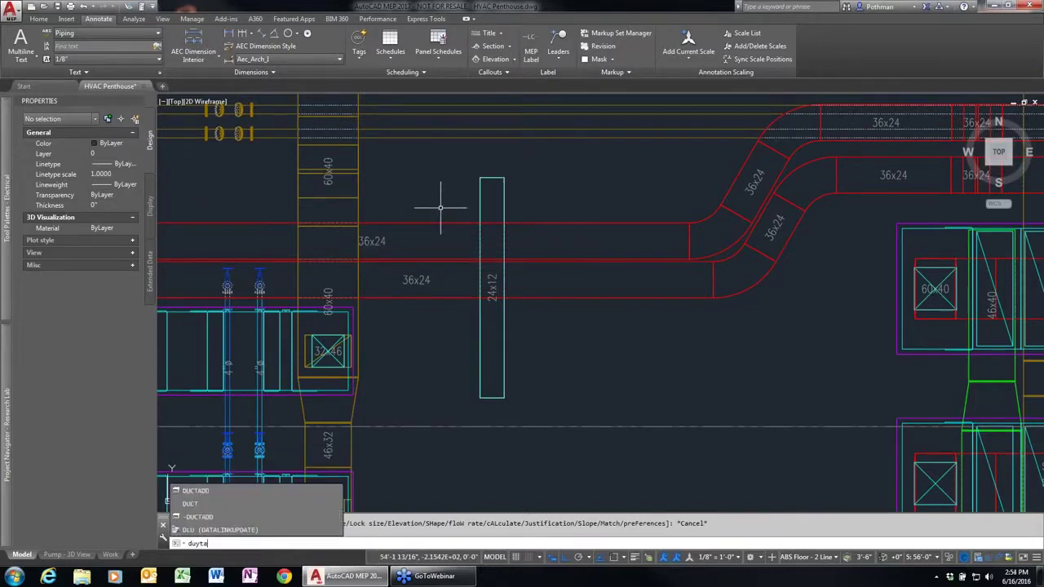
type("uct")
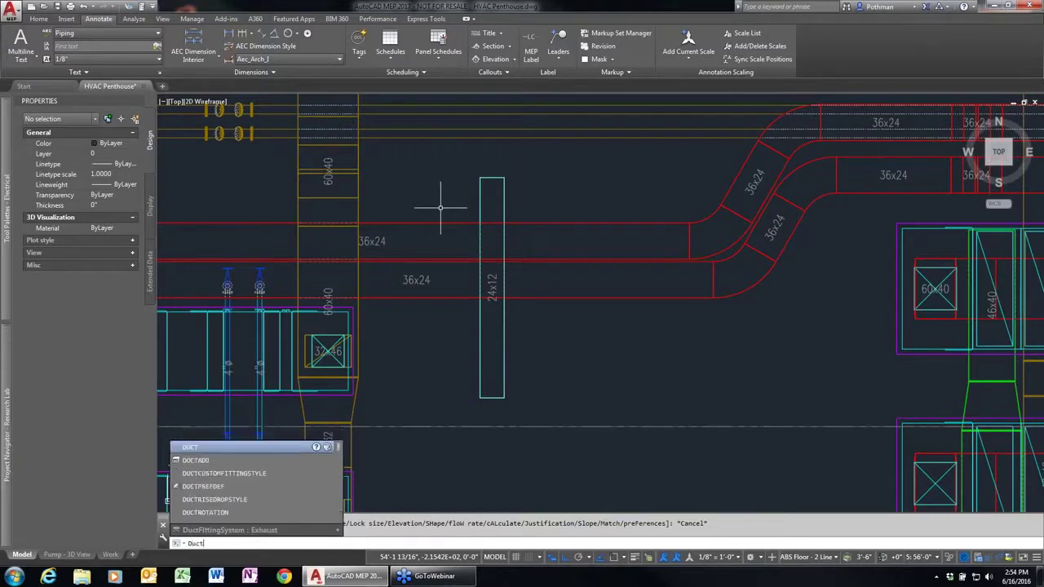
key("Return")
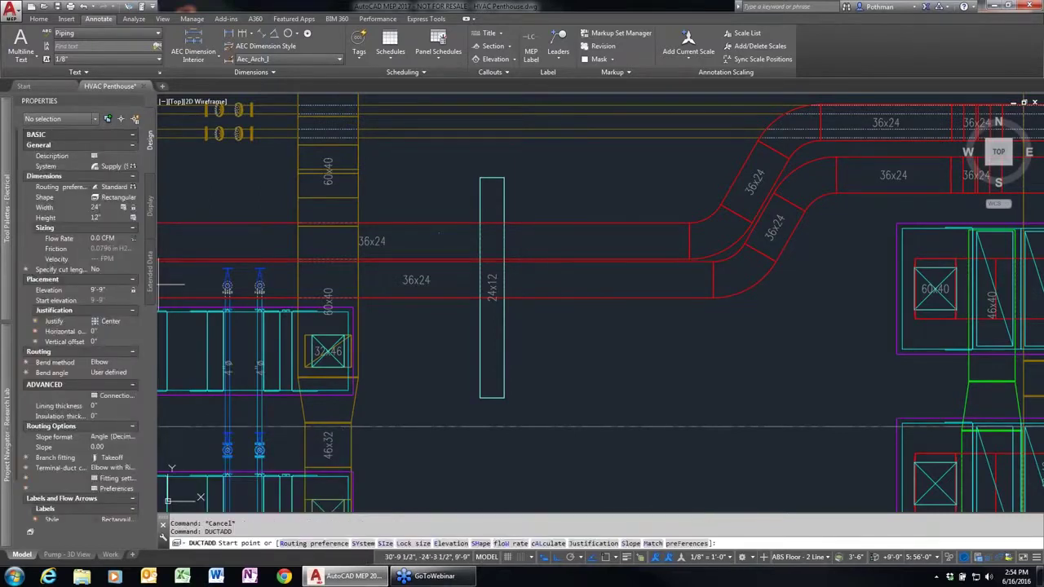
left_click(54, 289)
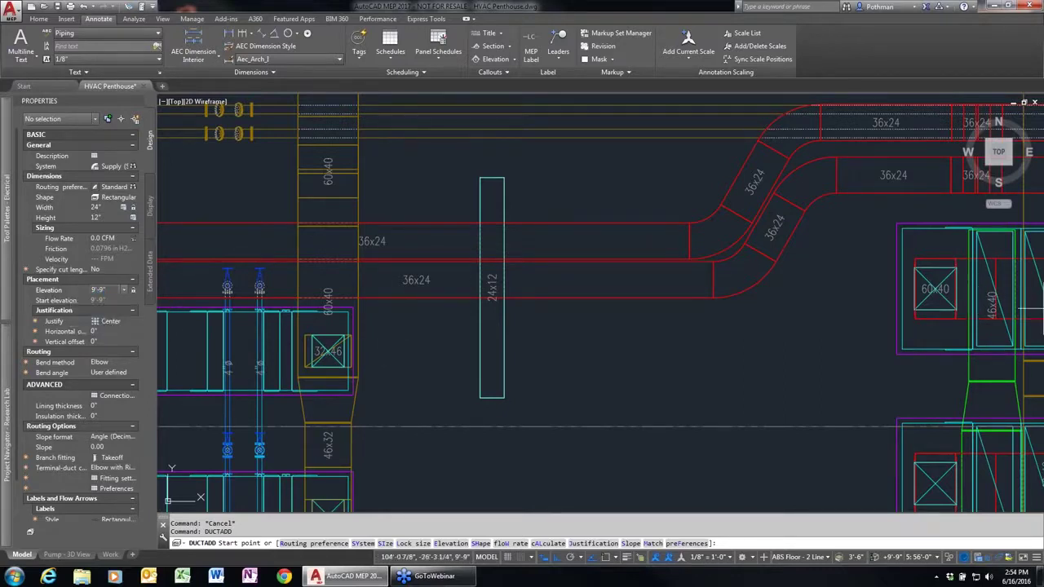
key("Escape")
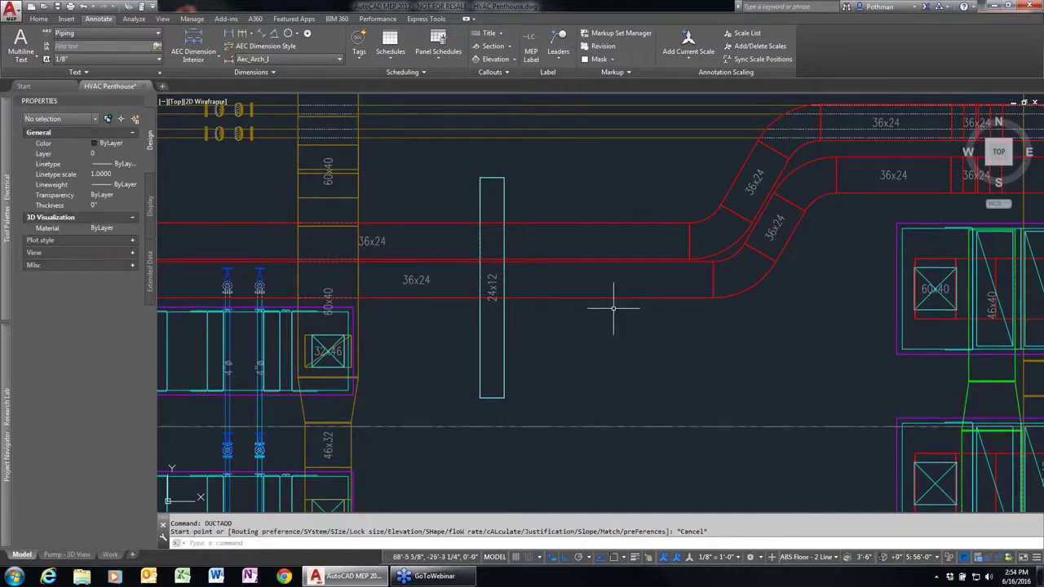
key("Return")
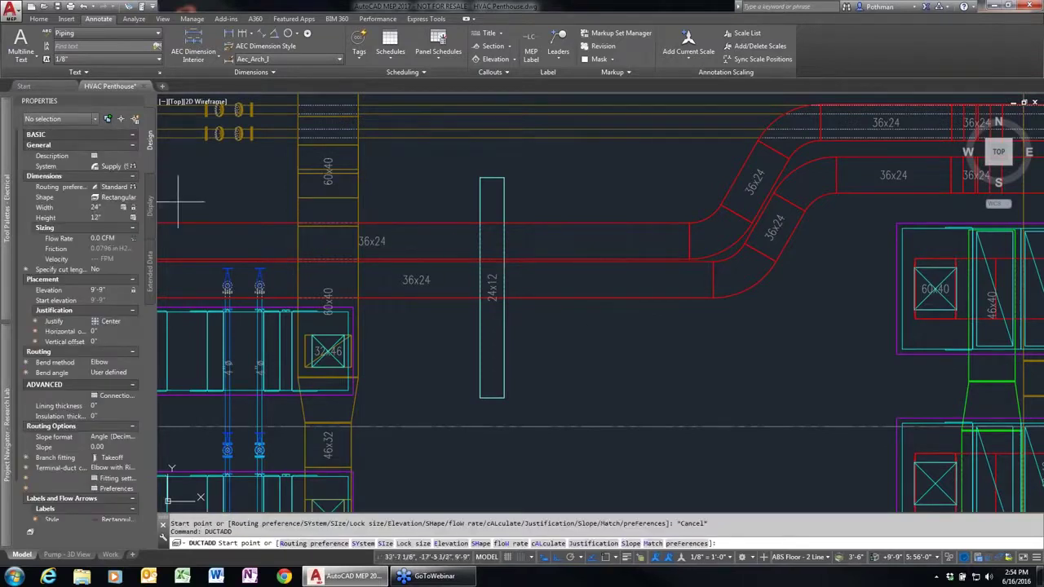
left_click(122, 167)
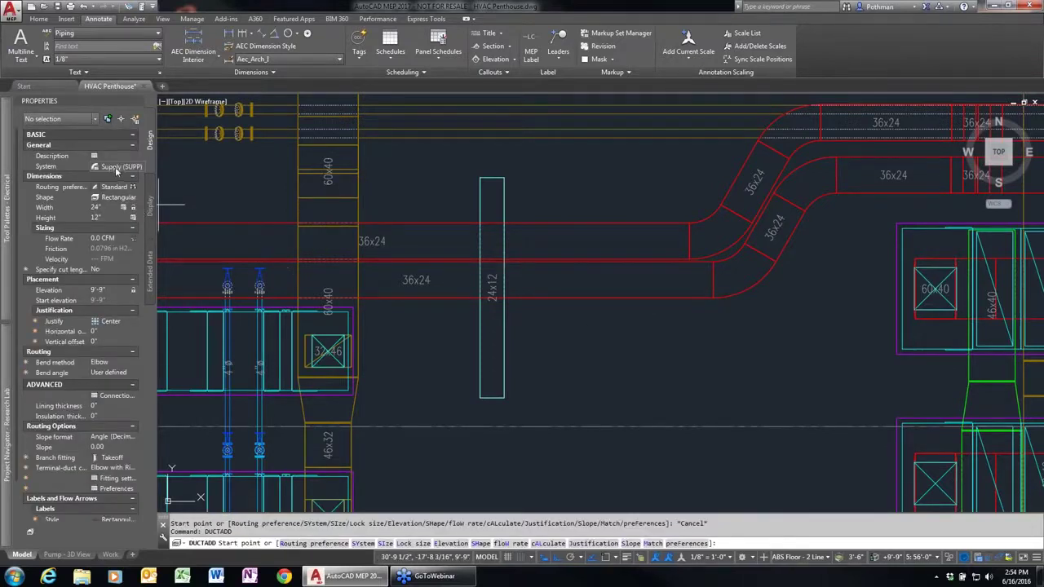
Choose Outdoor Air as the new duct's system in the Styles Browser, then cancel placement.
left_click(132, 167)
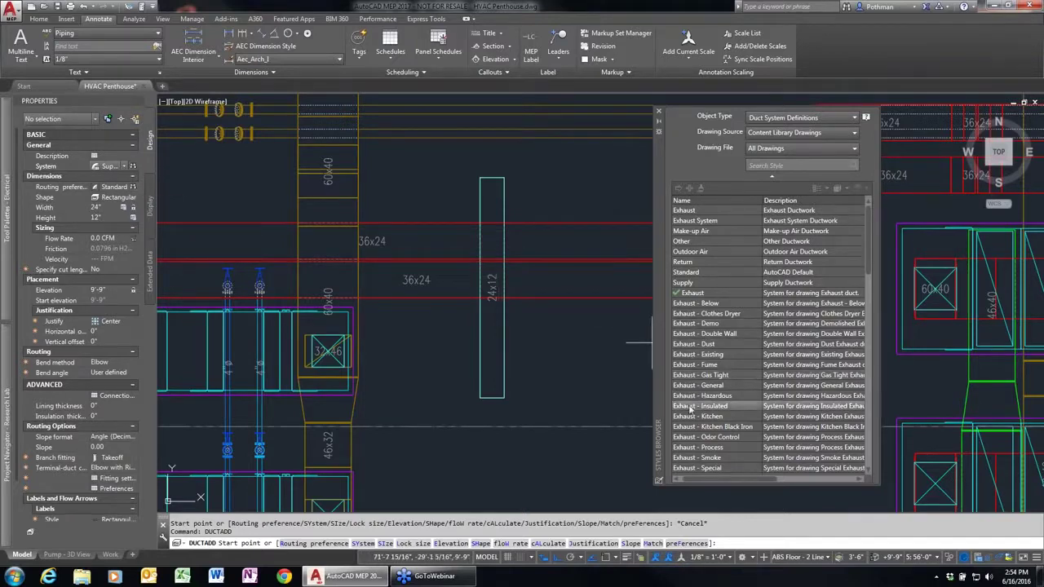
left_click(699, 255)
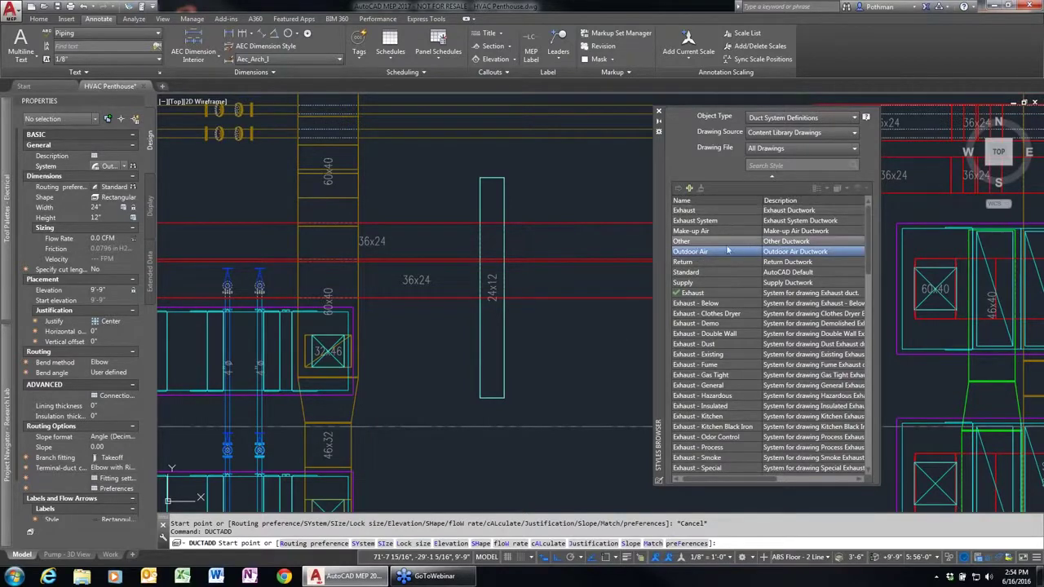
left_click(852, 119)
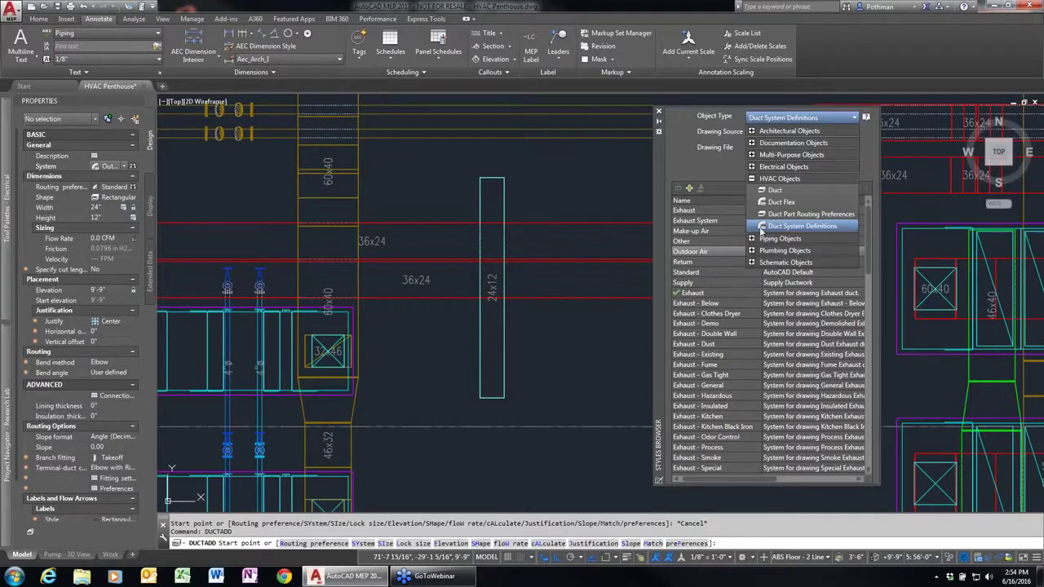
left_click(674, 141)
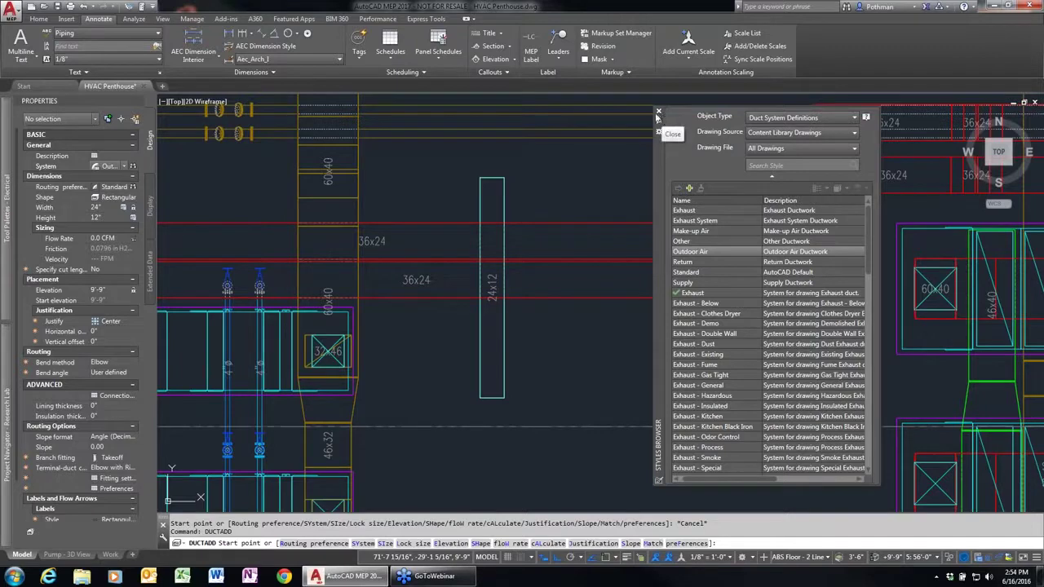
left_click(659, 114)
key("Escape")
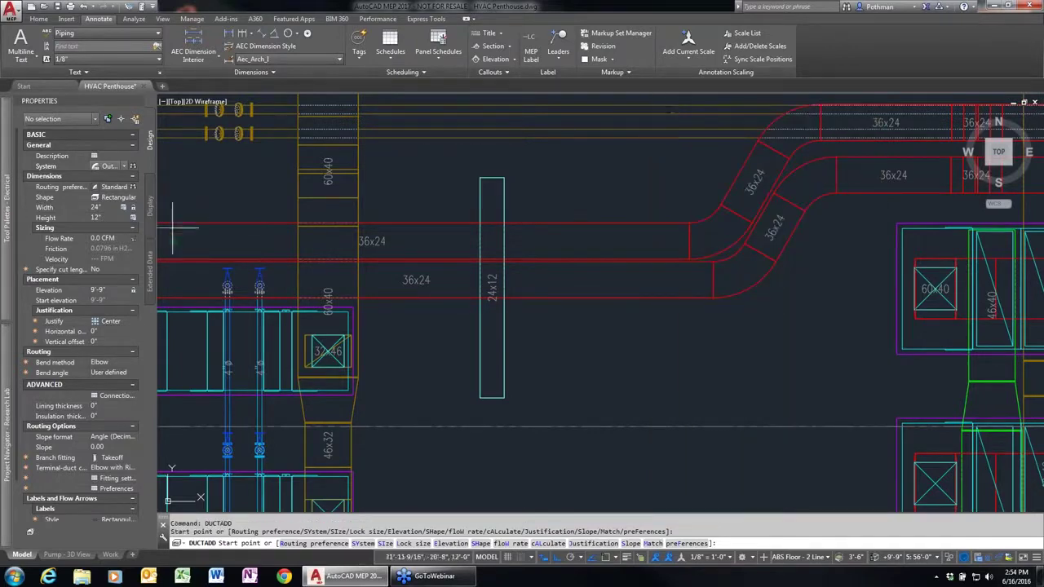
Start a new blank drawing and begin a duct run there with DUCTADD.
left_click(31, 6)
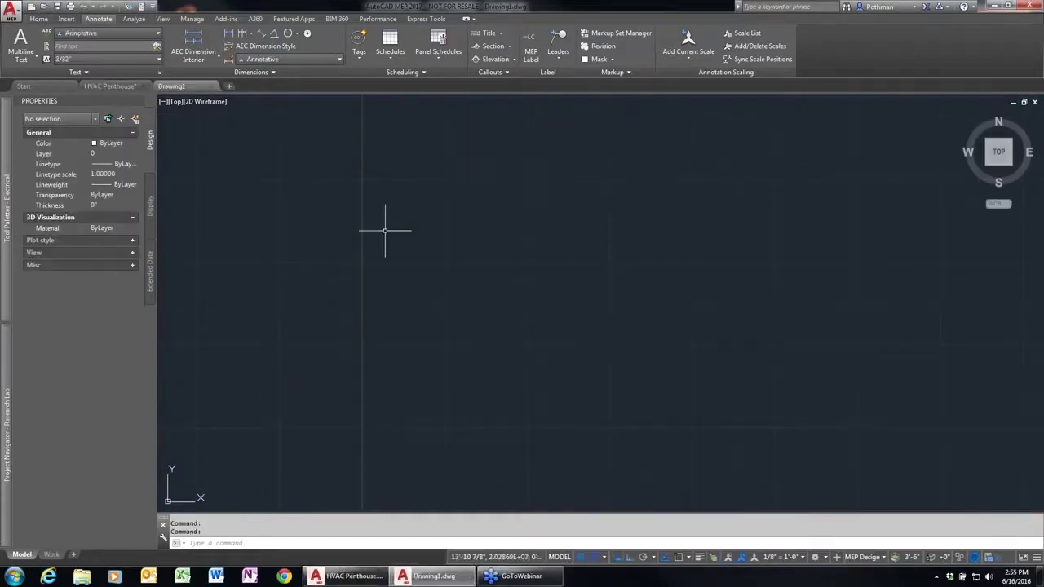
type("ductadd")
key("Return")
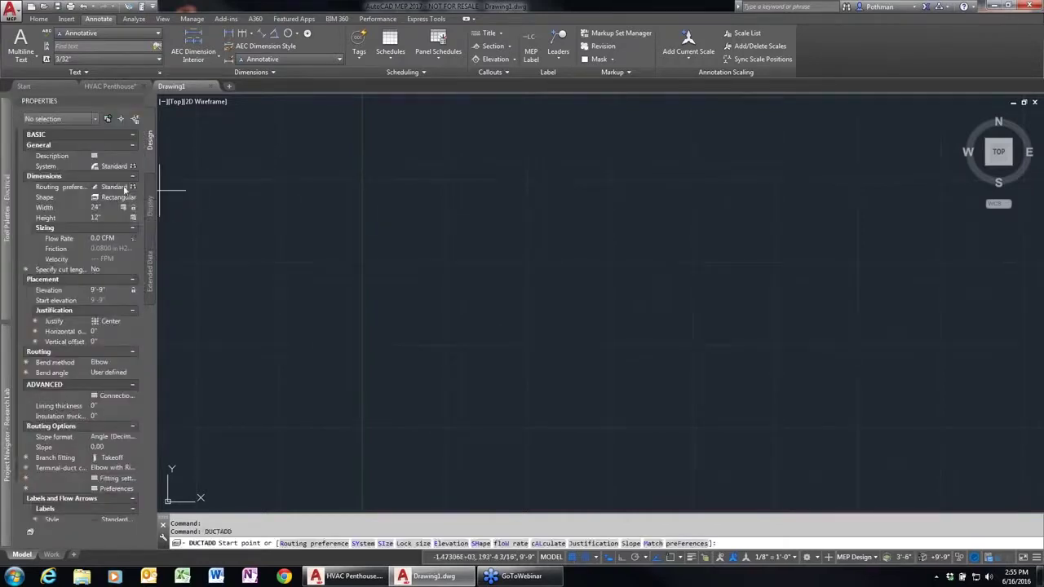
Expand the new duct's System list and browse the library's duct system definitions.
left_click(122, 166)
left_click(123, 167)
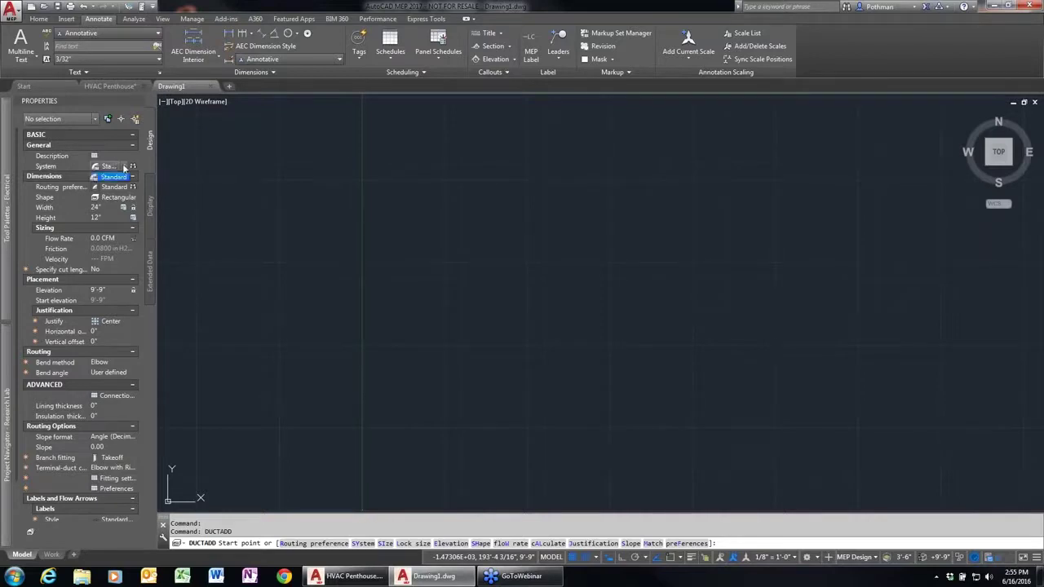
left_click(133, 167)
left_click(794, 165)
Search the definitions for 'supply' and assign the Supply system to the duct.
type("supply")
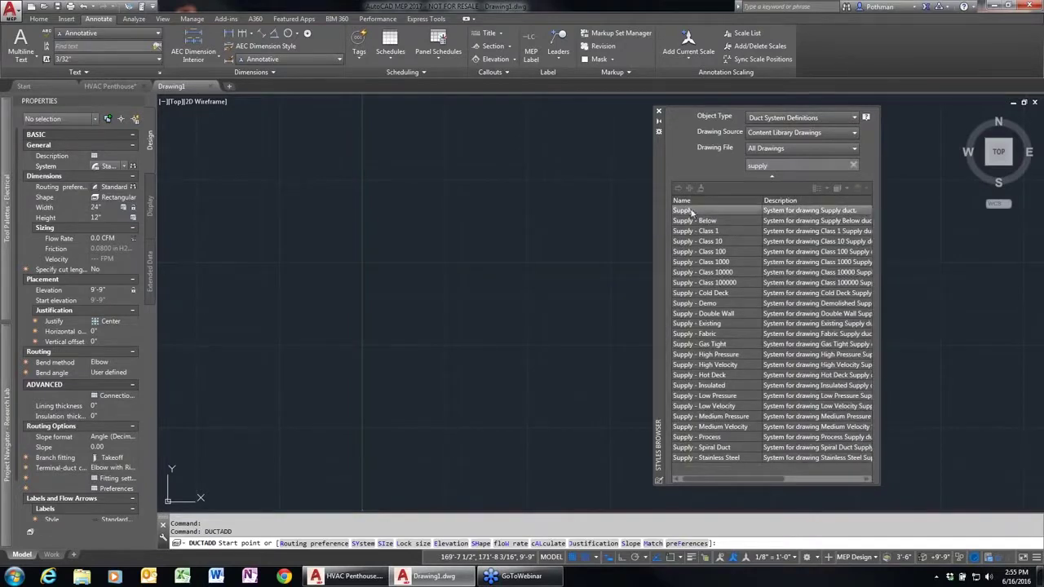
left_click(691, 212)
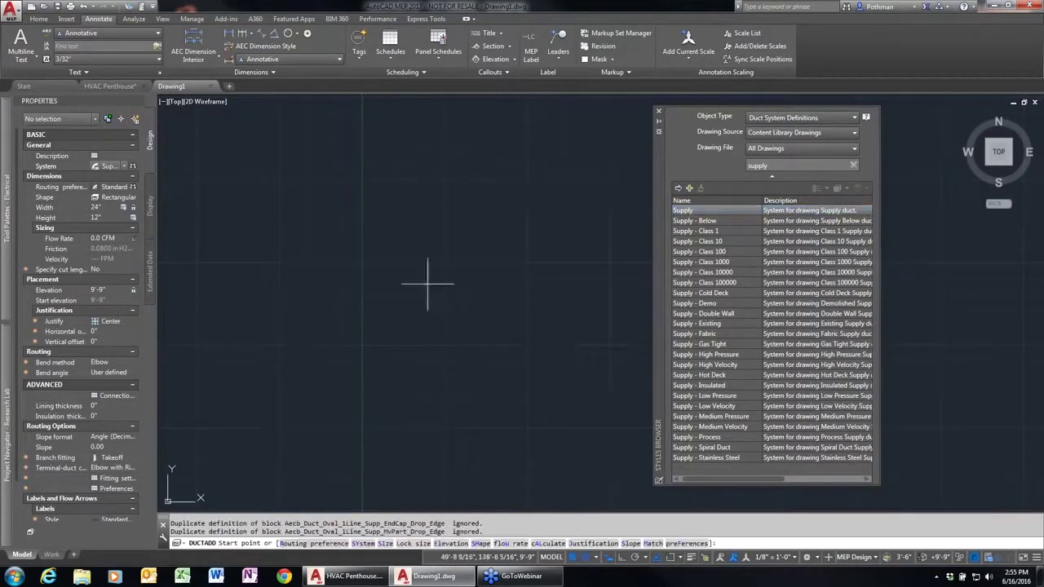
left_click(123, 167)
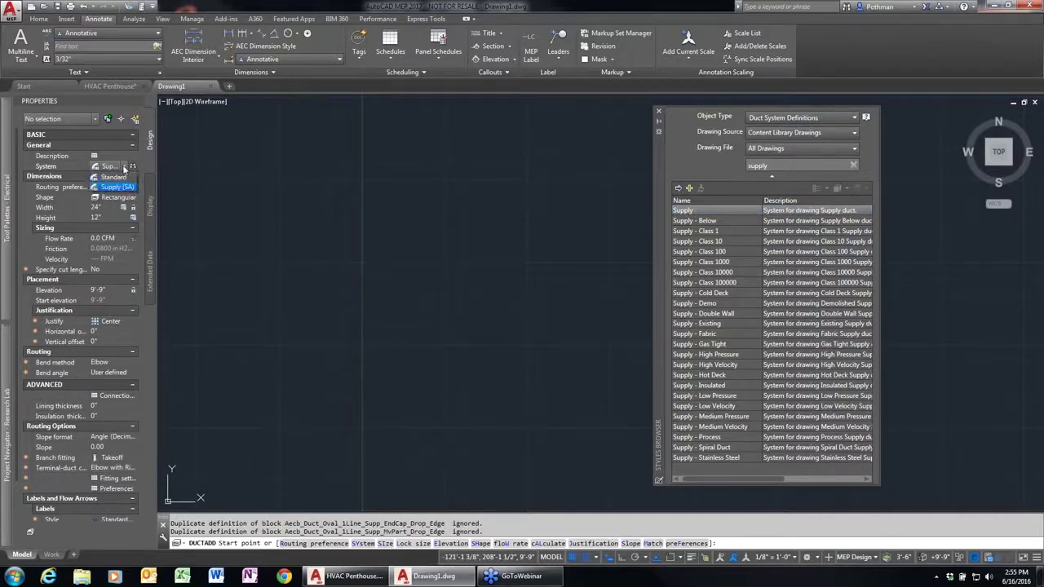
left_click(114, 187)
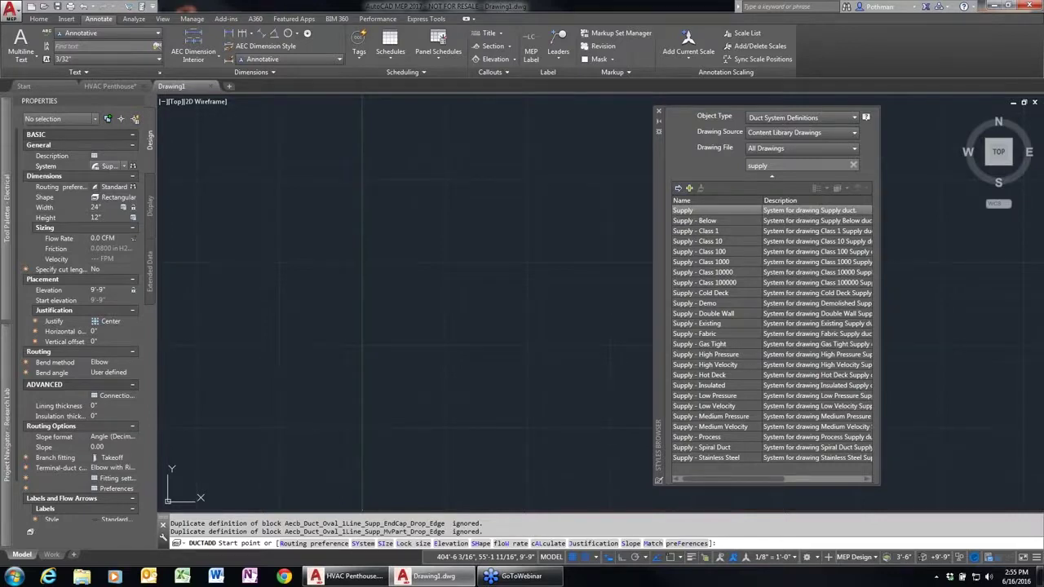
Close Drawing1 without saving and bring up the Analyze ribbon commands.
mouse_move(212, 88)
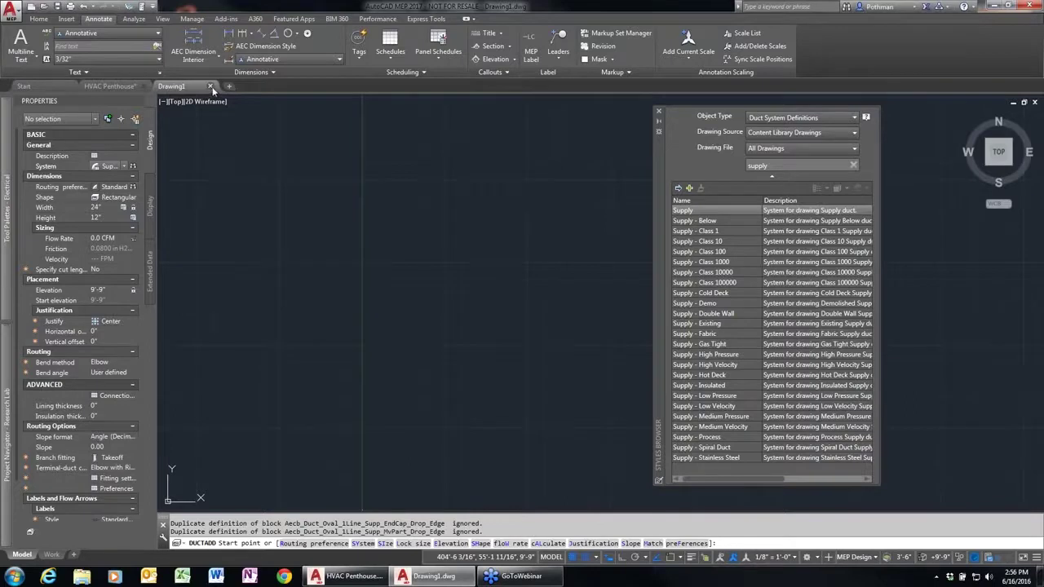
left_click(214, 88)
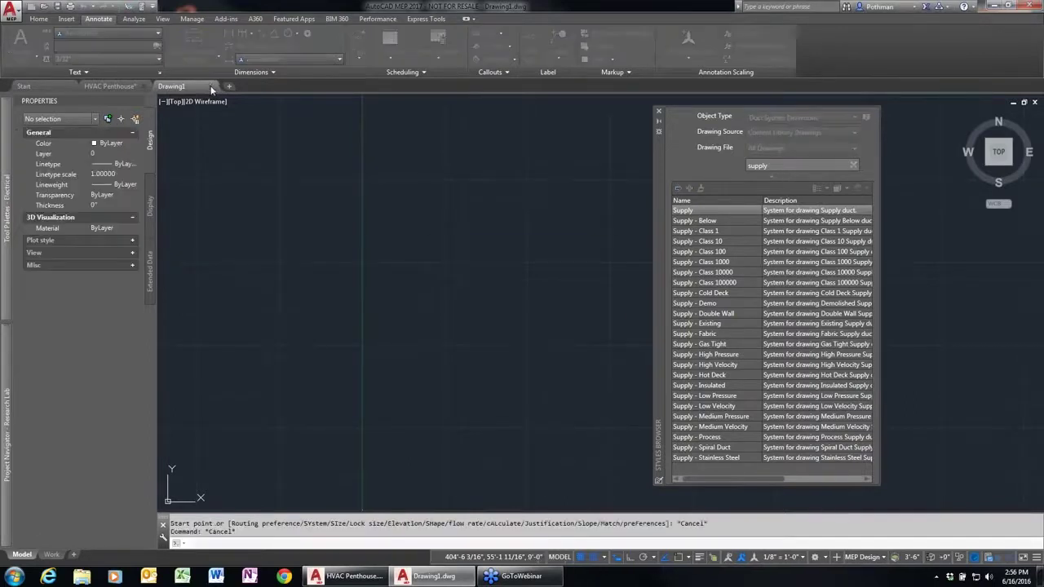
left_click(532, 311)
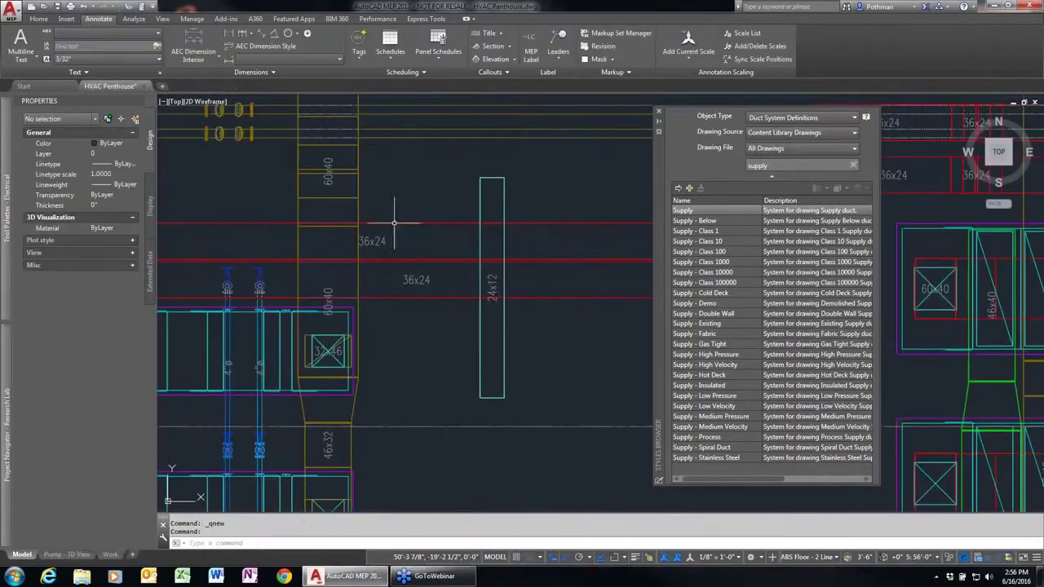
left_click(133, 19)
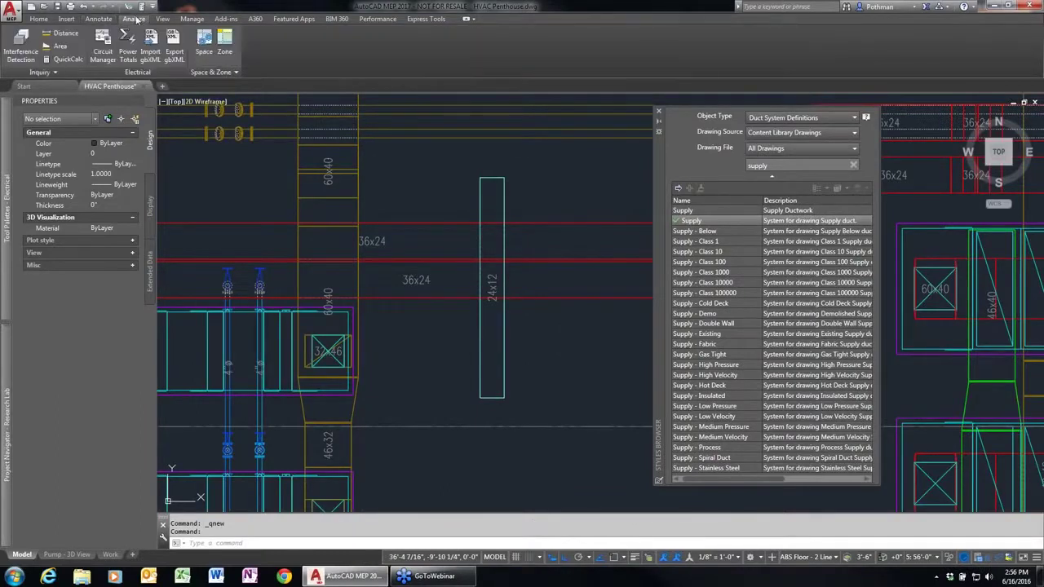
left_click(29, 57)
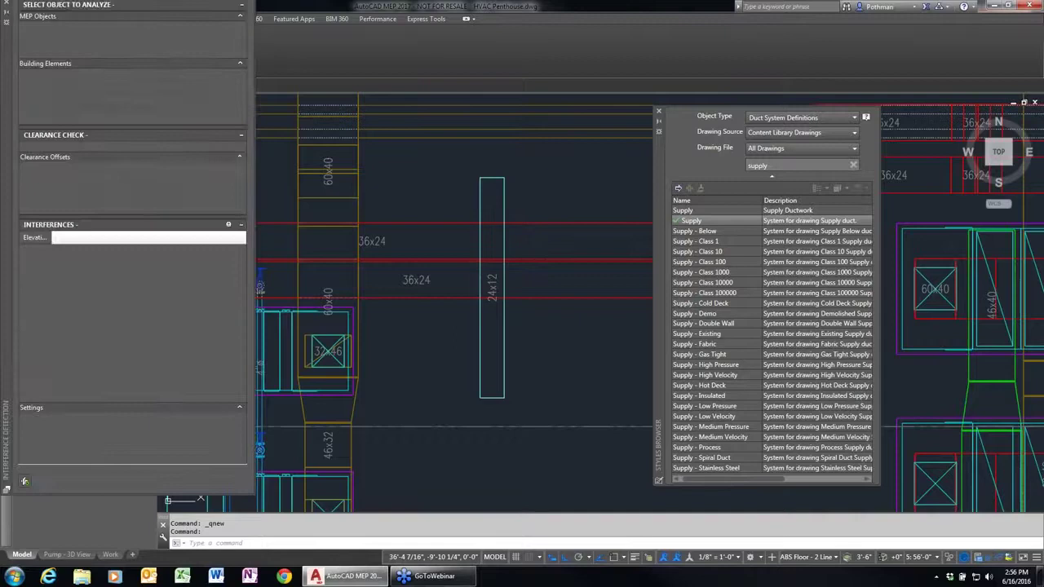
left_click_drag(5, 67, 288, 126)
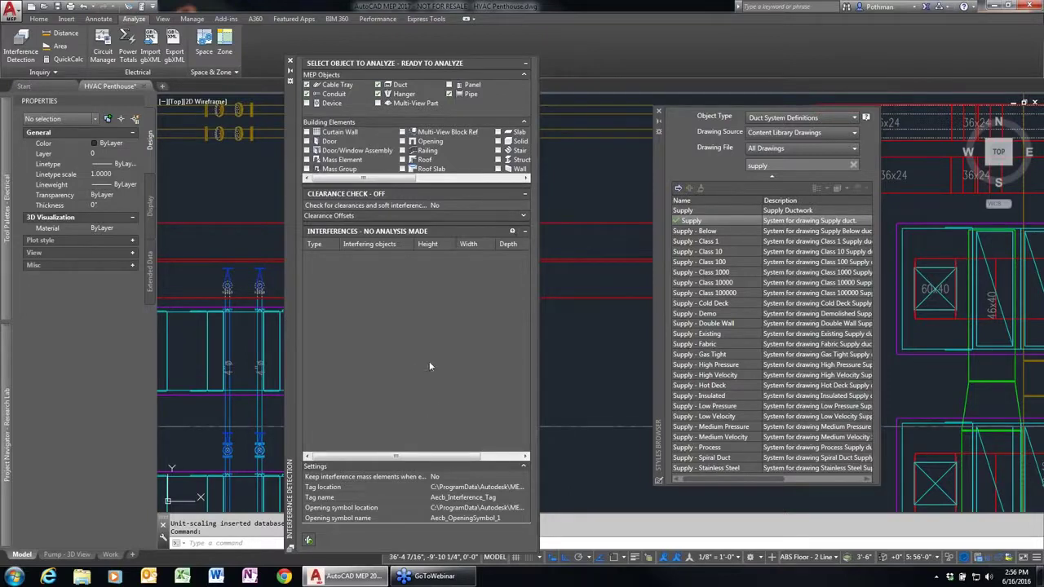
left_click(292, 64)
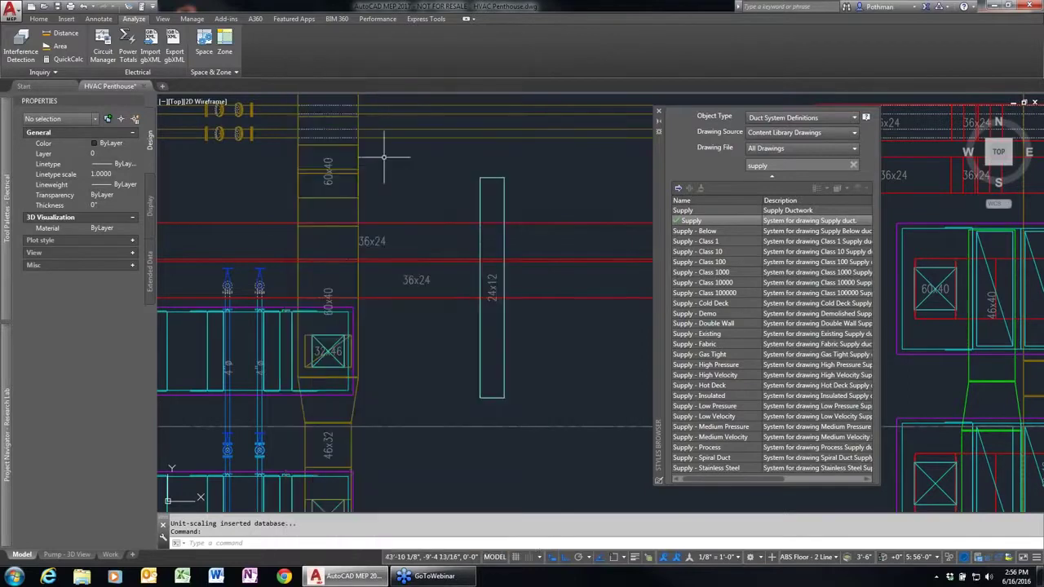
Delete the vertical 24x12 duct segment in the middle of the plan.
left_click(493, 287)
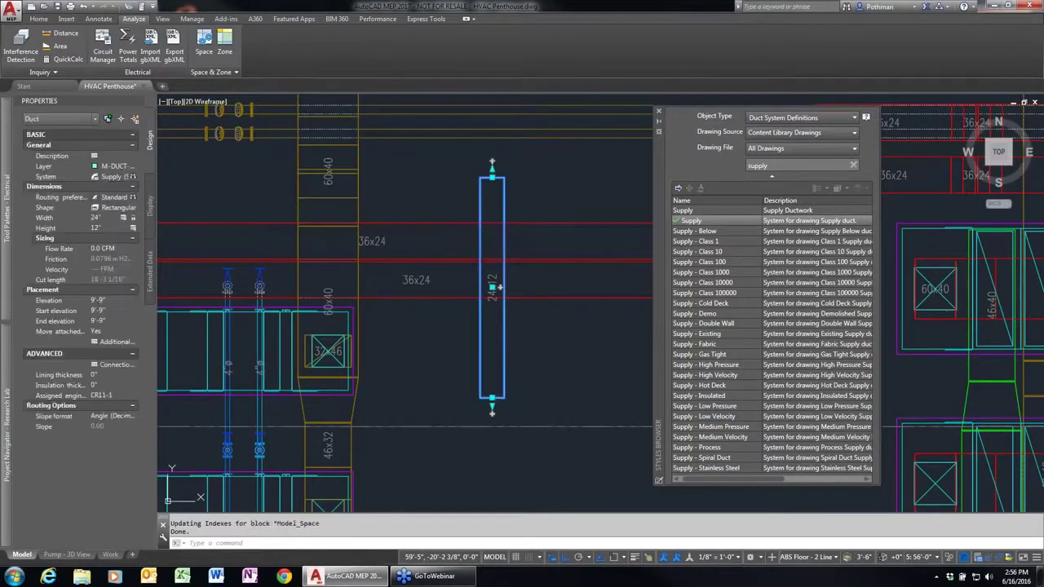
key("Delete")
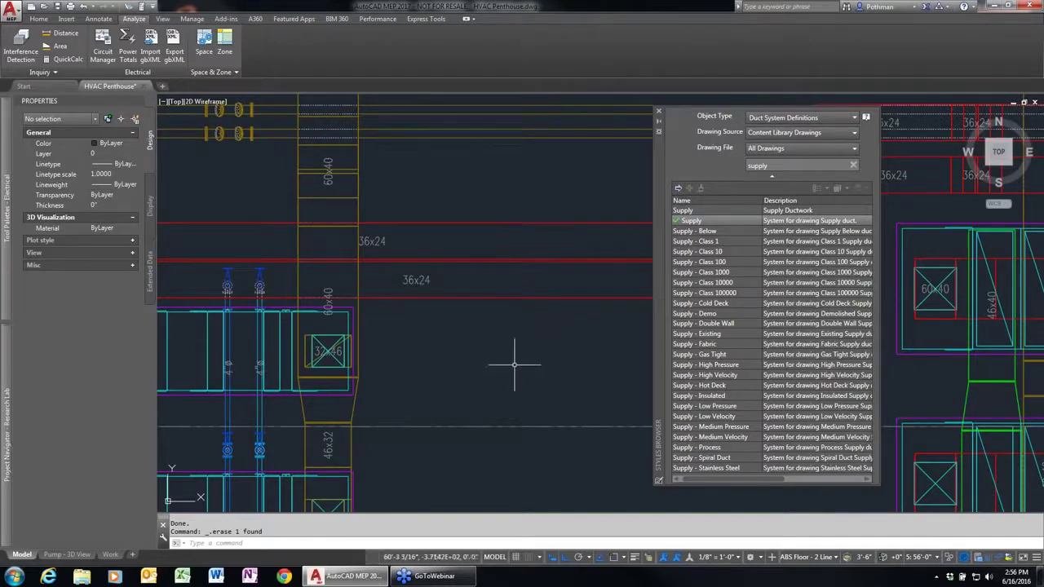
Draw a small box solid below the 36x24 duct by picking two corners and a height.
type("rec")
key("Return")
key("Escape")
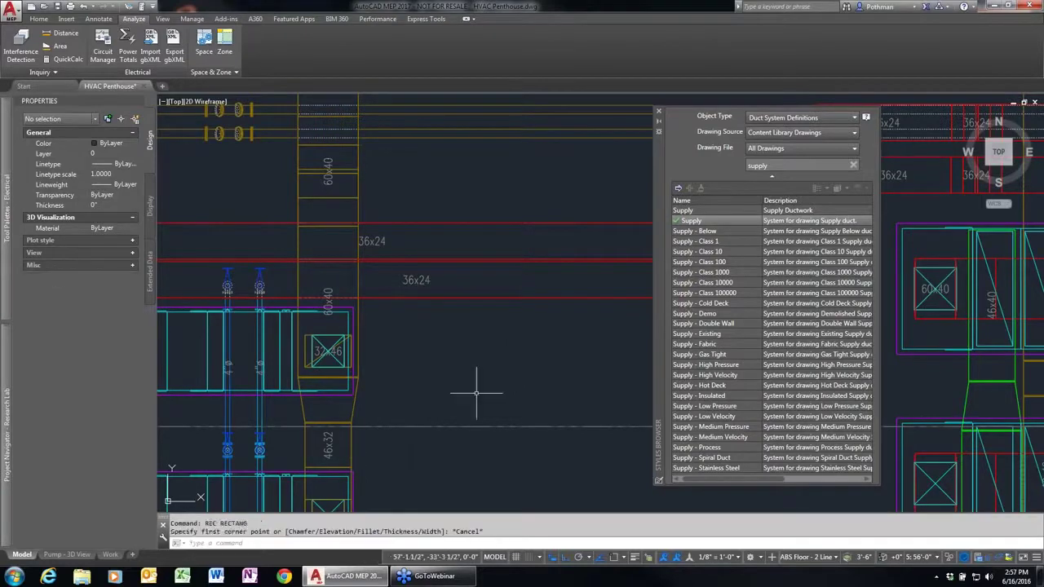
key("Escape")
type("box")
key("Return")
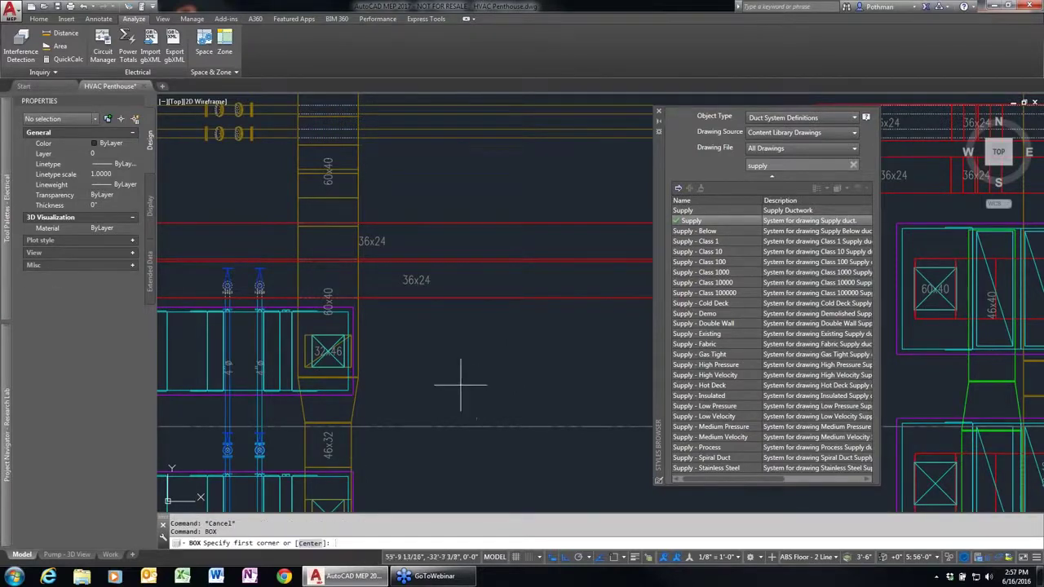
left_click(444, 384)
left_click(496, 359)
left_click(531, 345)
key("Return")
key("Escape")
key("Escape")
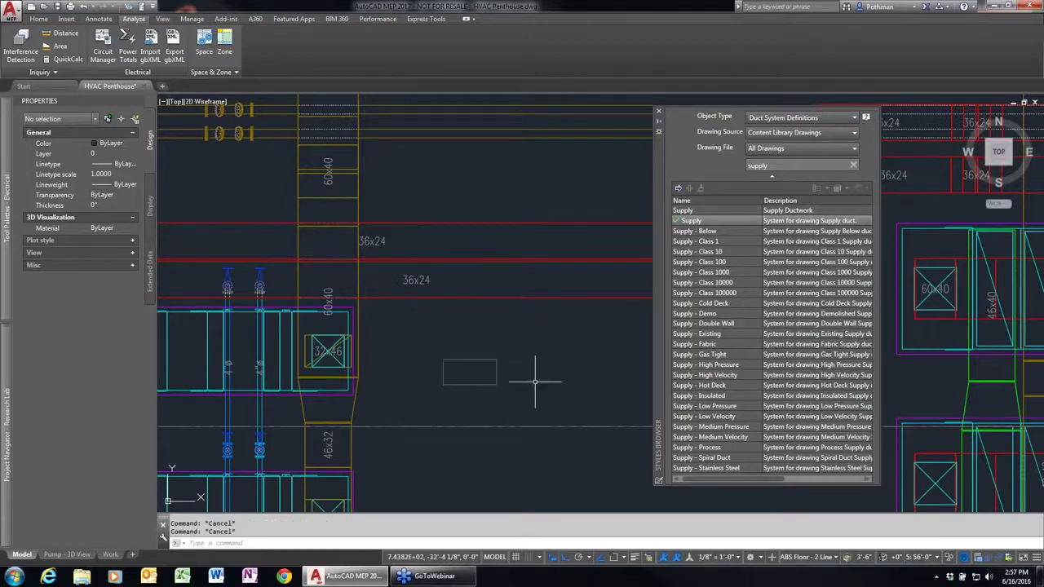
Define a block named 'test' from the box, with its base point near the box.
type("bloc")
key("Return")
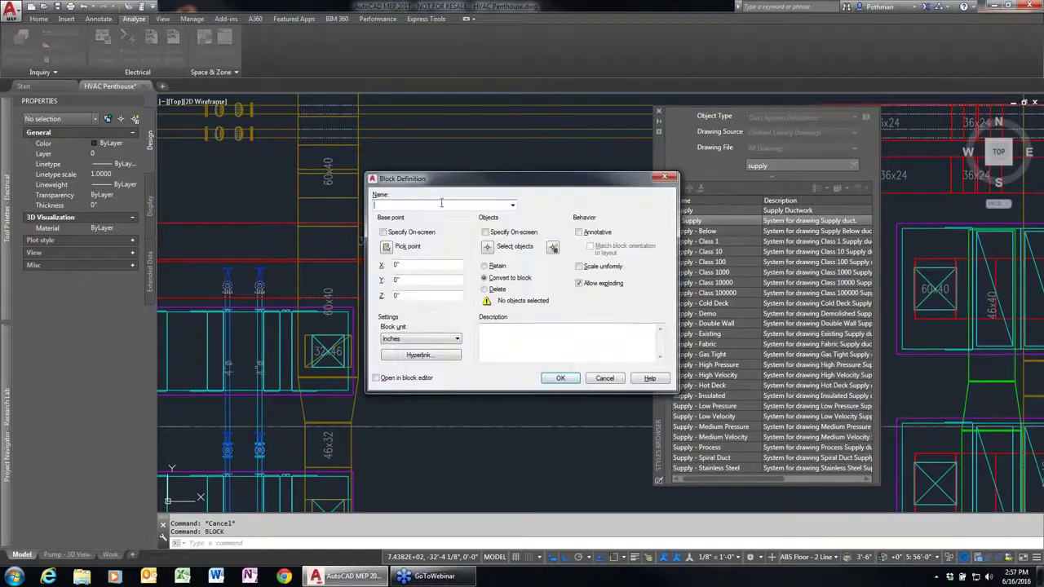
type("test")
left_click(386, 246)
left_click(417, 386)
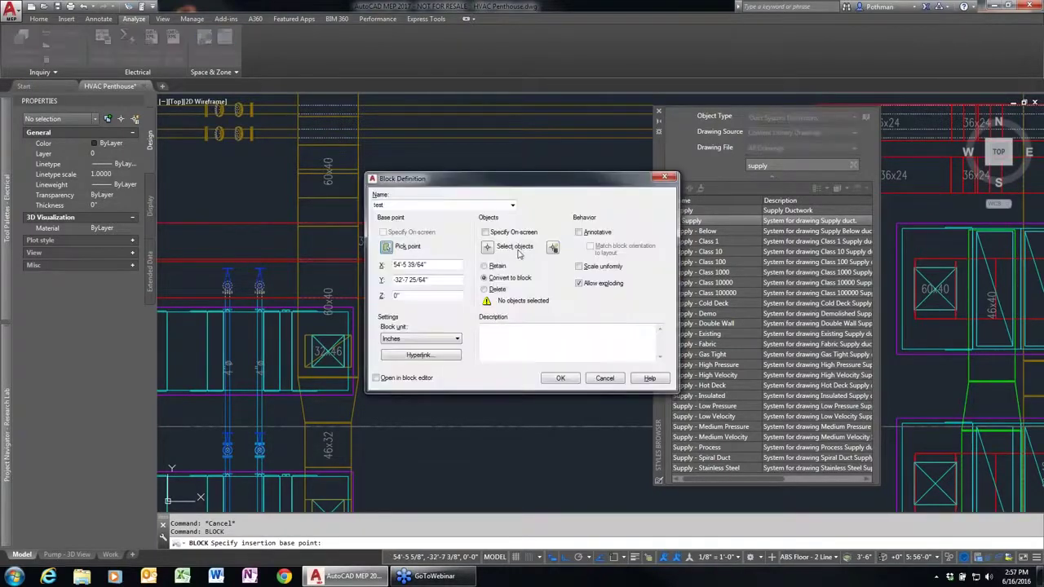
left_click(487, 248)
left_click(511, 369)
left_click(416, 406)
key("Return")
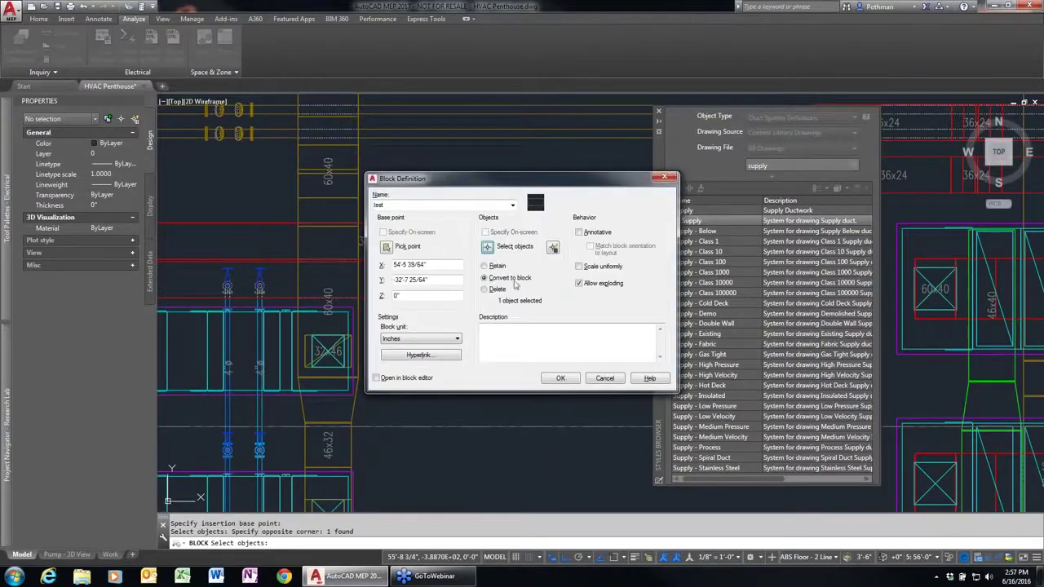
left_click(560, 379)
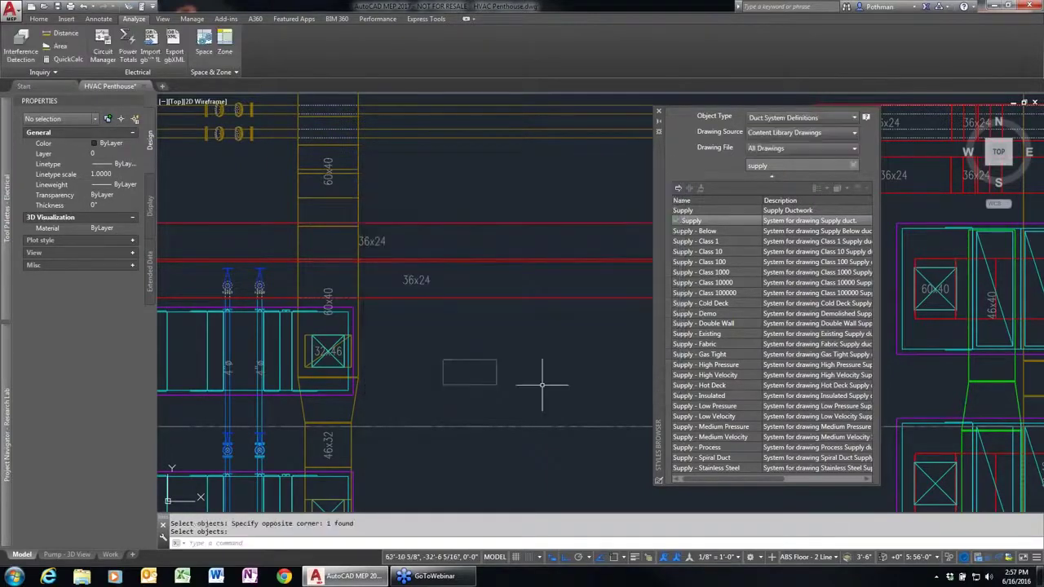
left_click(469, 384)
right_click(506, 320)
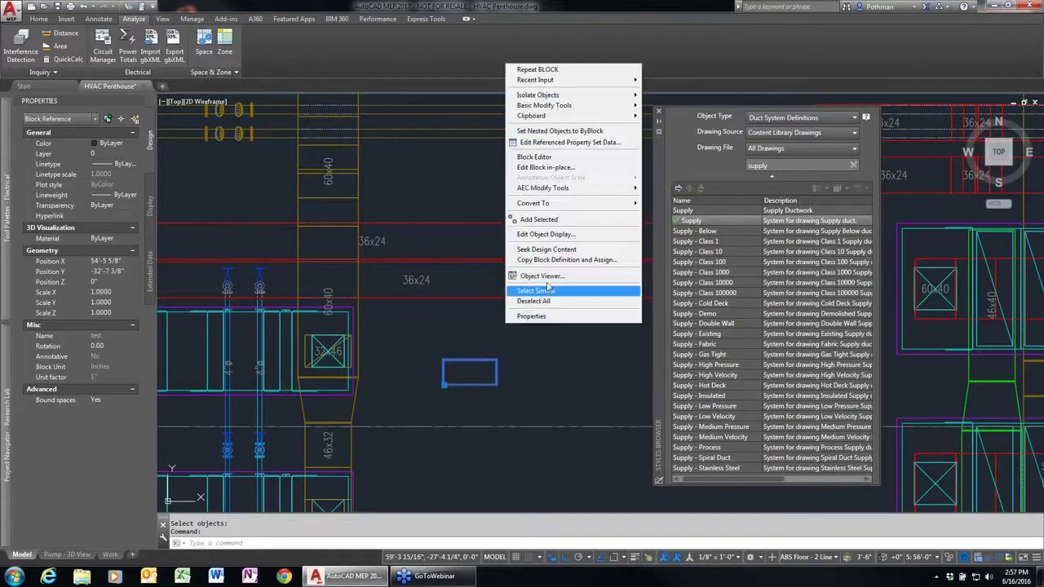
mouse_move(563, 209)
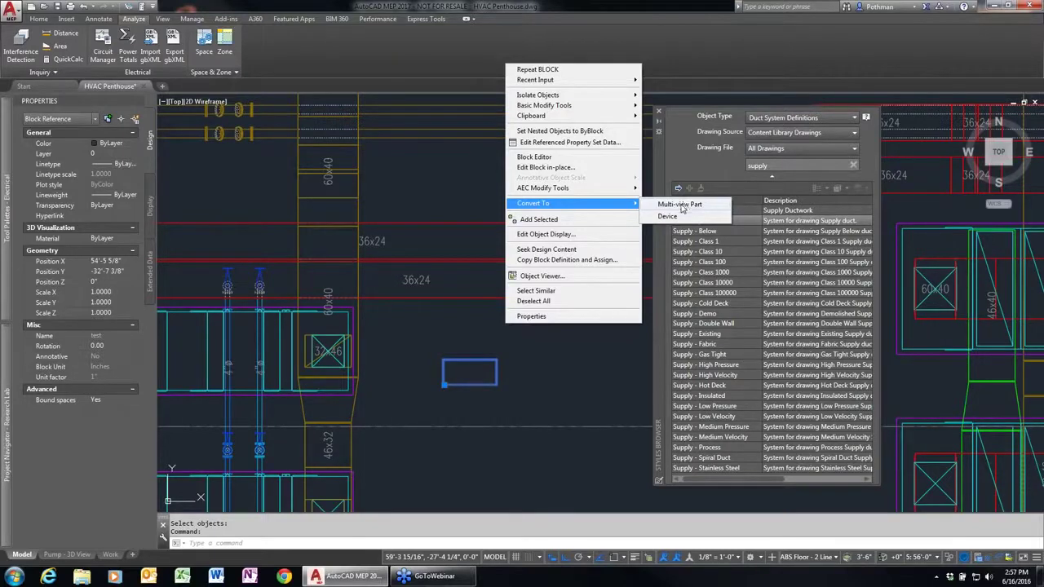
key("Escape")
key("Escape")
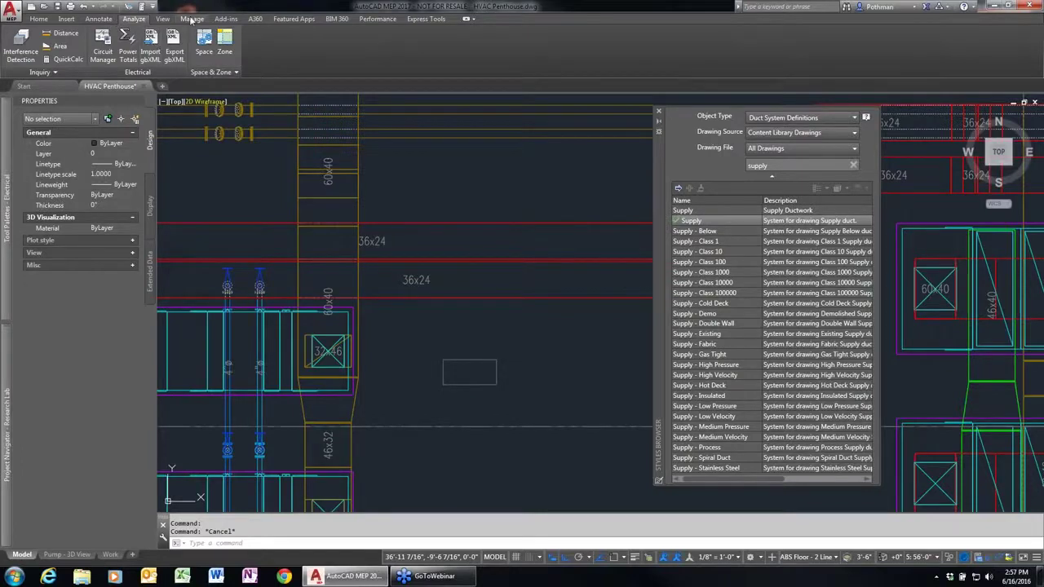
Expand the Home tab's Tools dropdown to reach the Parametric Part Wizard.
left_click(18, 11)
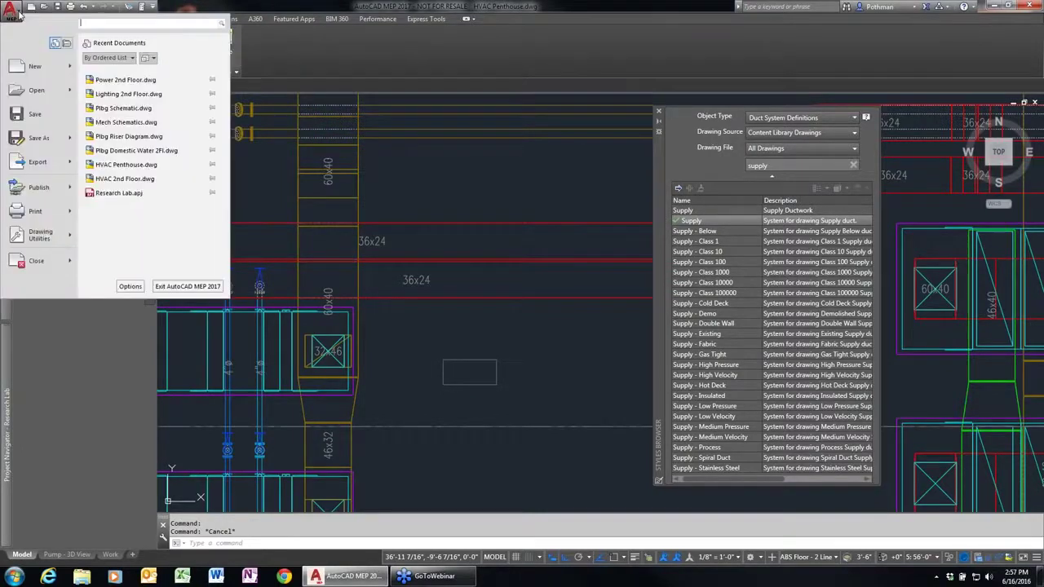
left_click(79, 11)
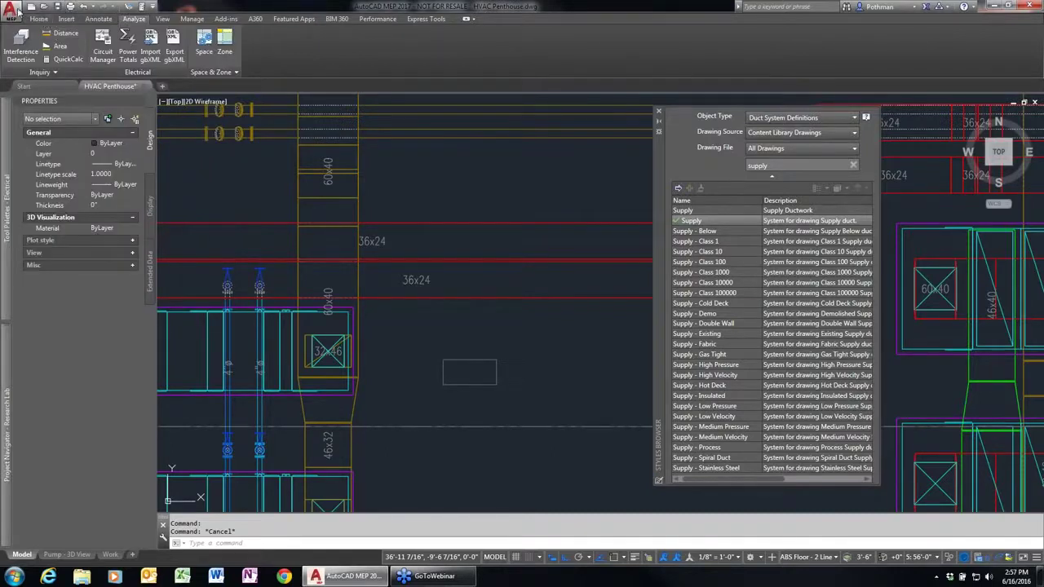
left_click(39, 19)
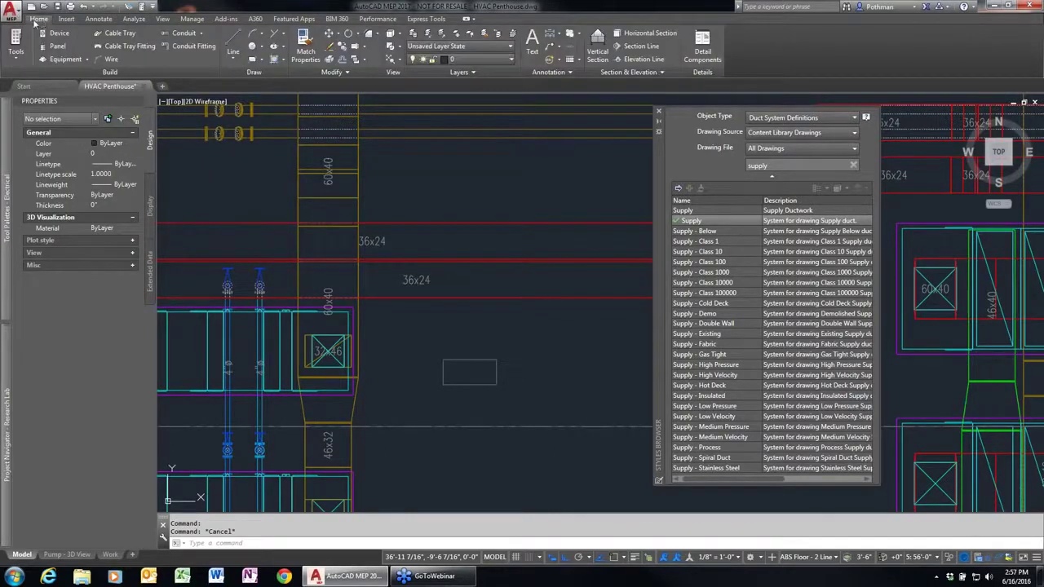
left_click(16, 61)
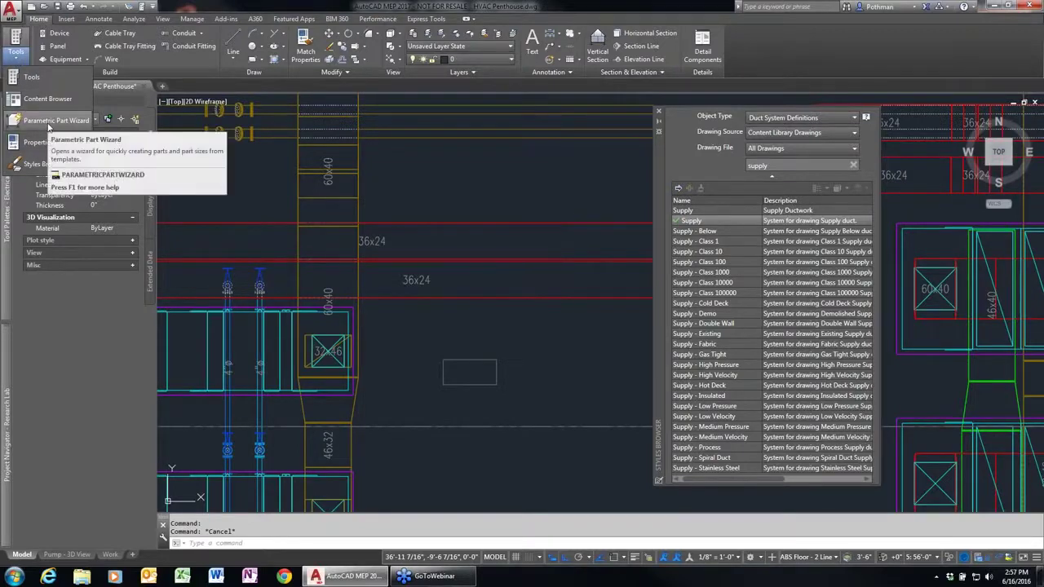
left_click(49, 123)
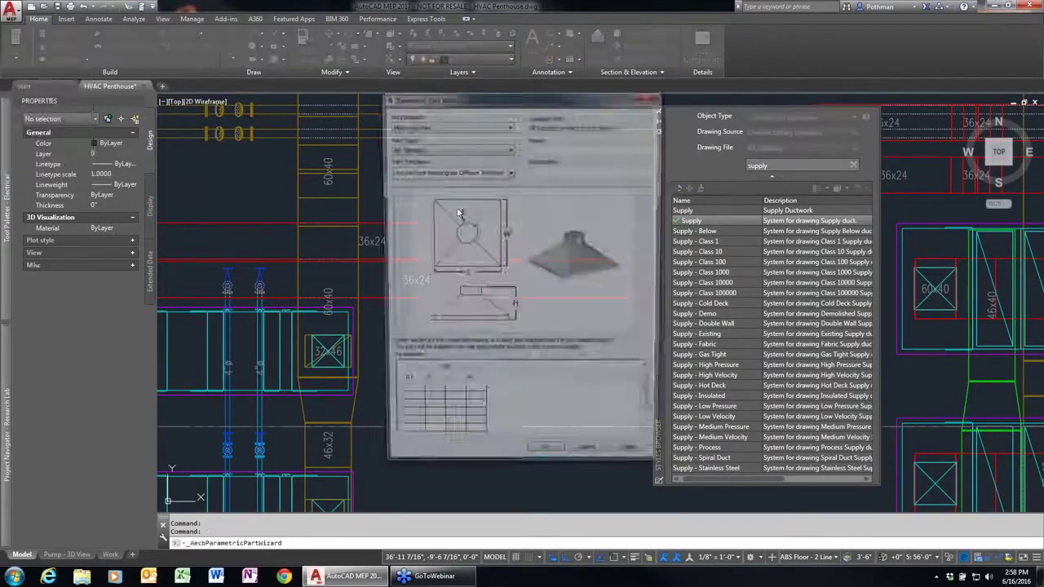
left_click(459, 125)
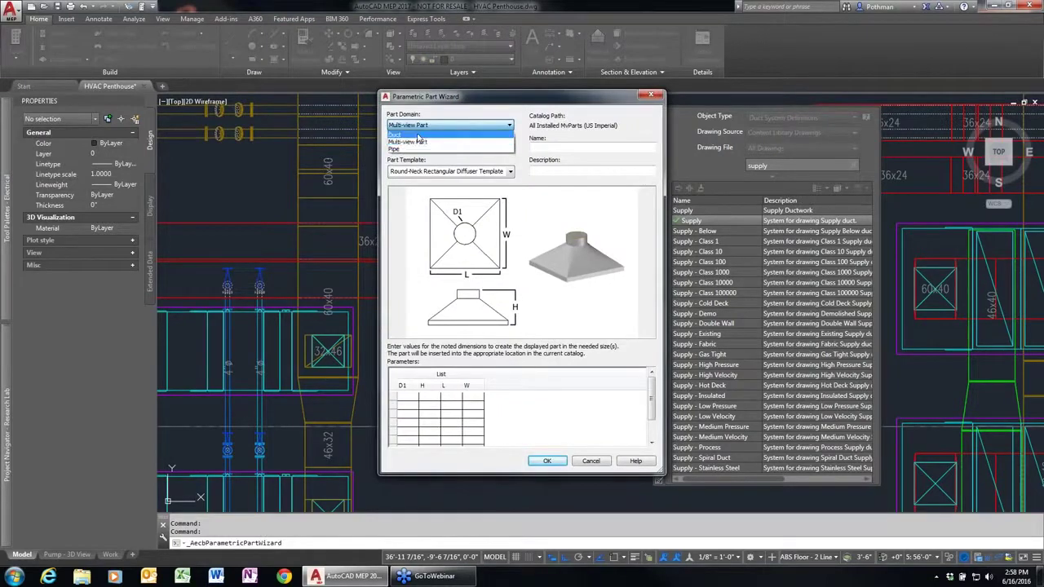
left_click(412, 142)
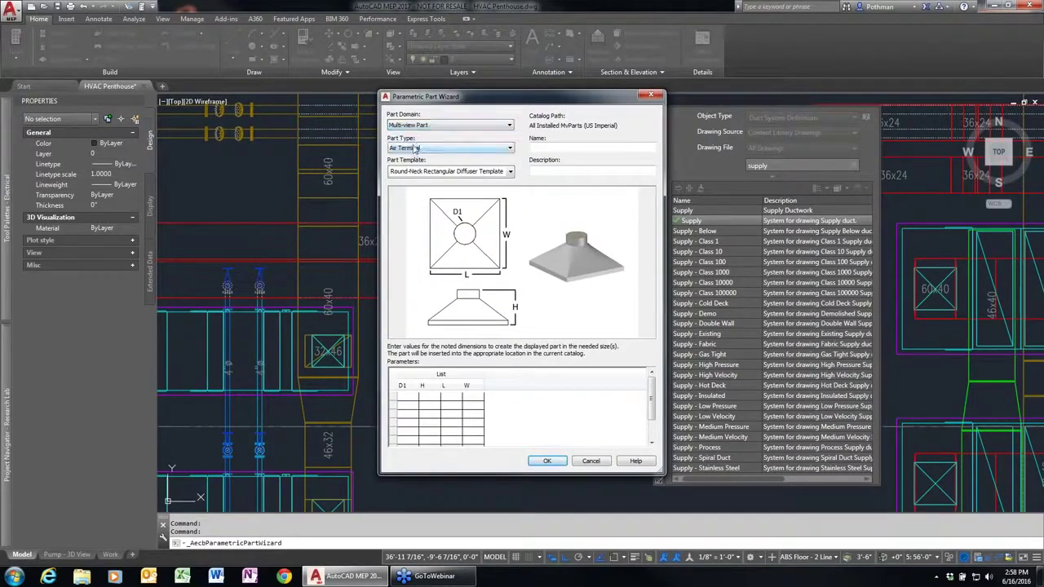
left_click(412, 148)
left_click(406, 179)
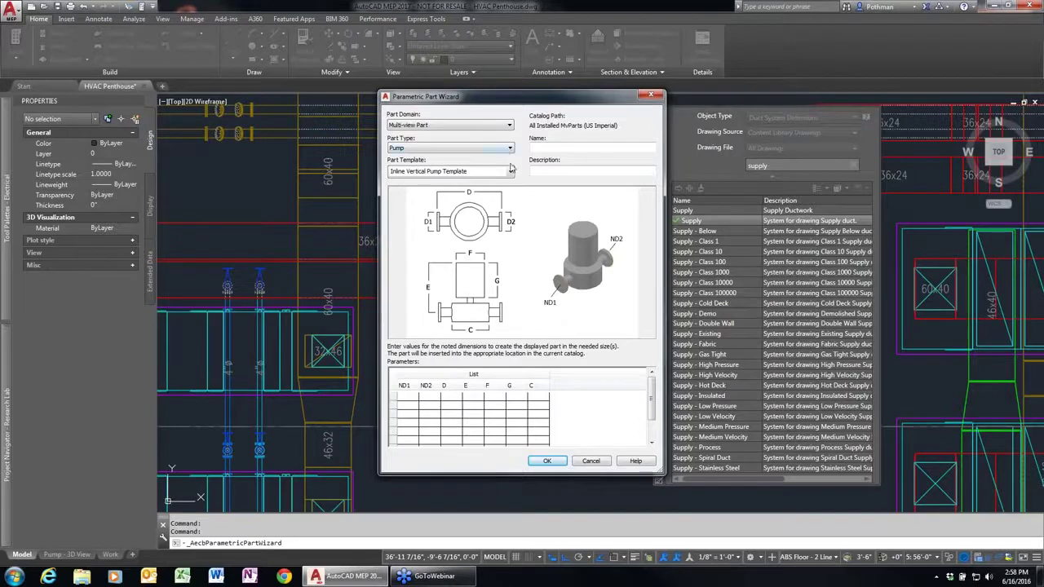
left_click(511, 173)
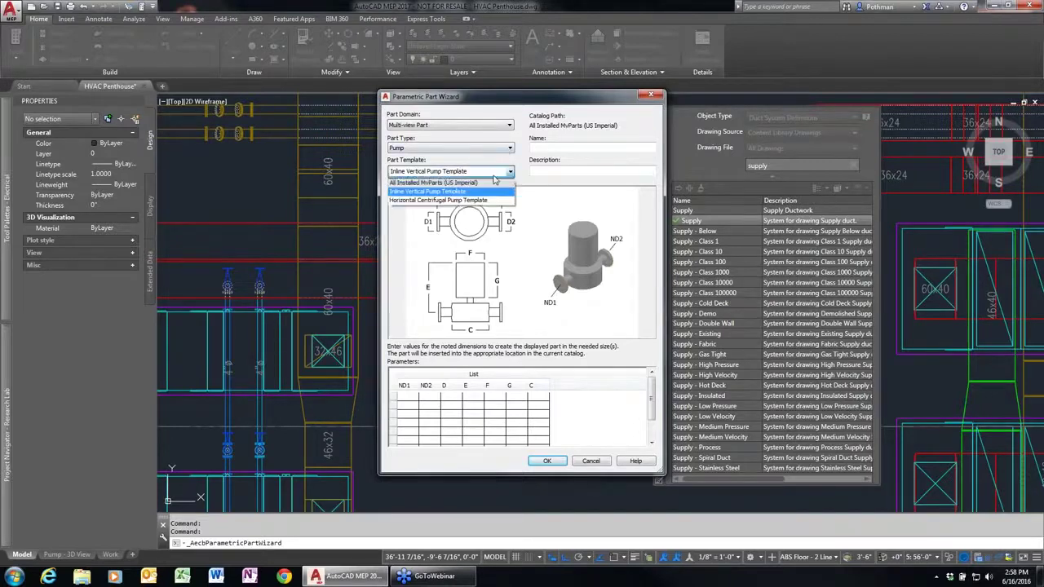
left_click(463, 202)
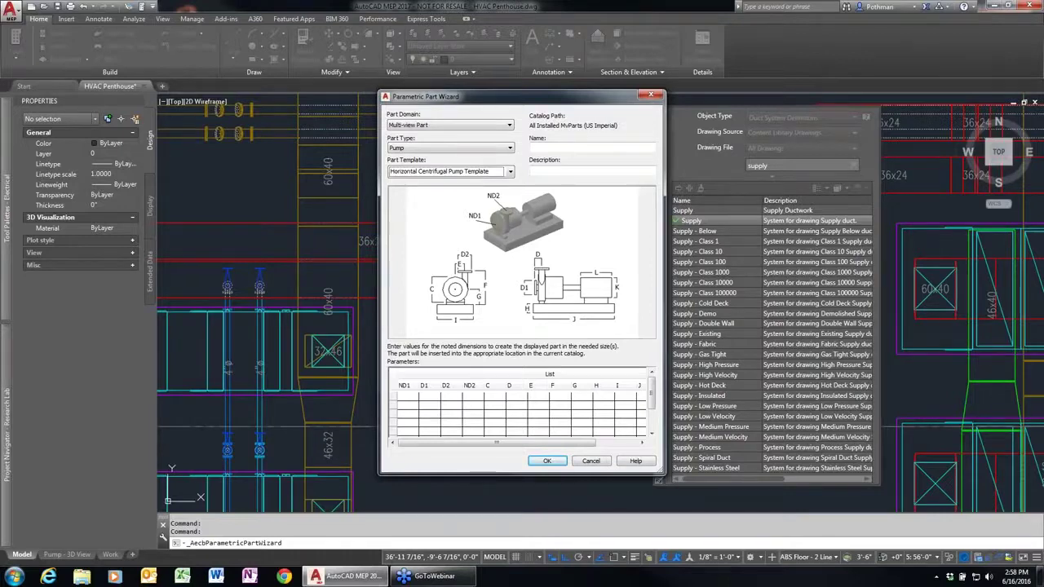
left_click(659, 96)
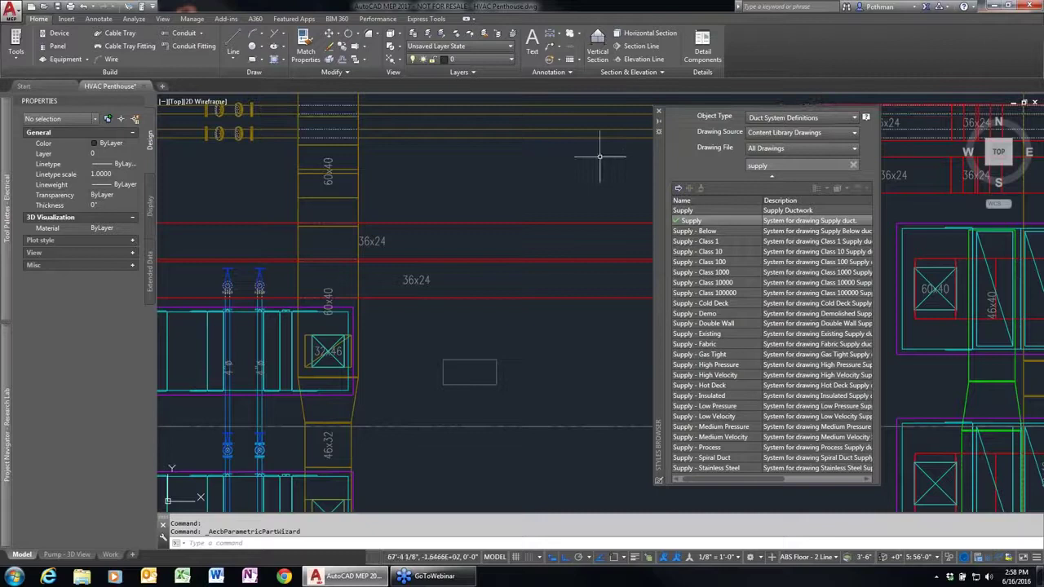